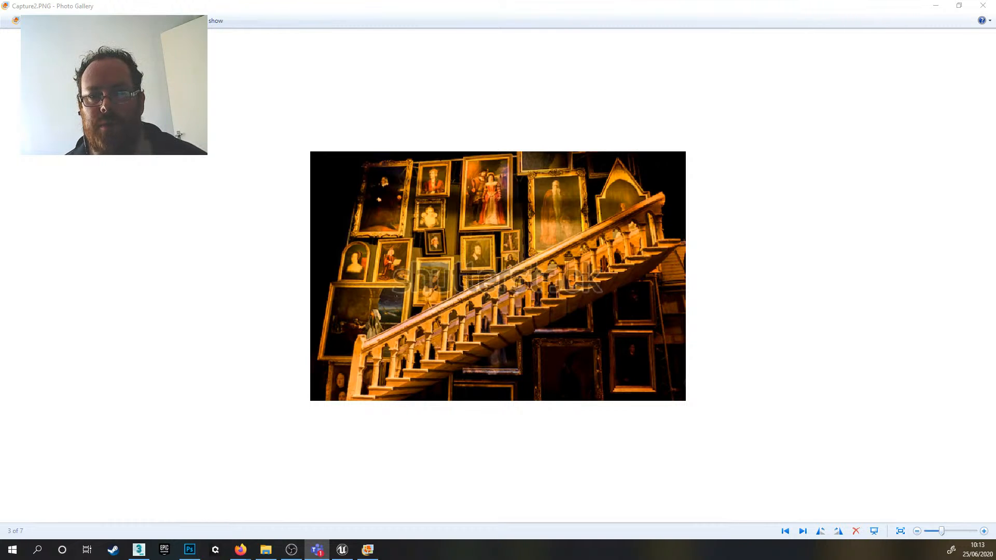
- Minimize the photo viewer, 3ds Max and Photoshop, and view the Animated Texture with GIF Importer marketplace page in the browser
{"action": "left_click", "coordinate": [935, 5]}
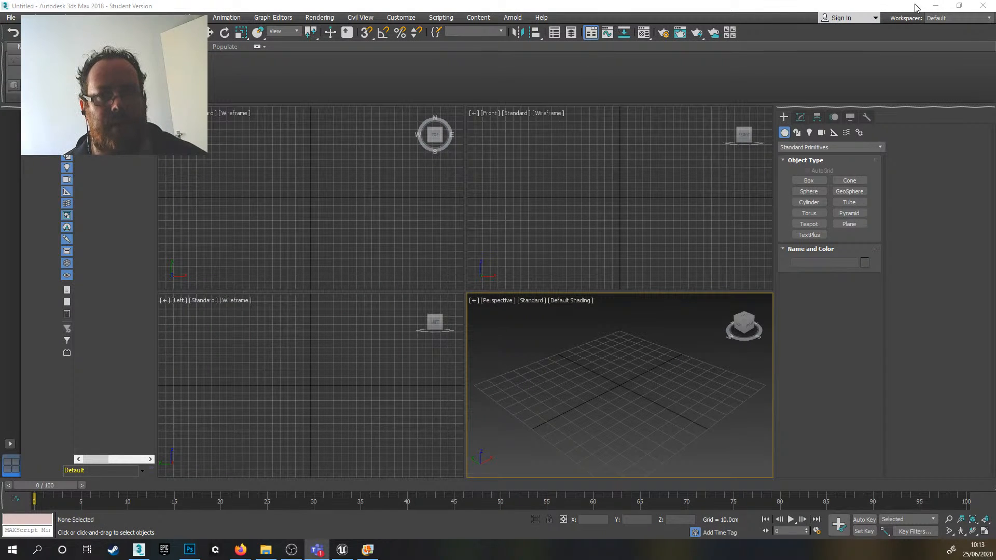
{"action": "left_click", "coordinate": [935, 5]}
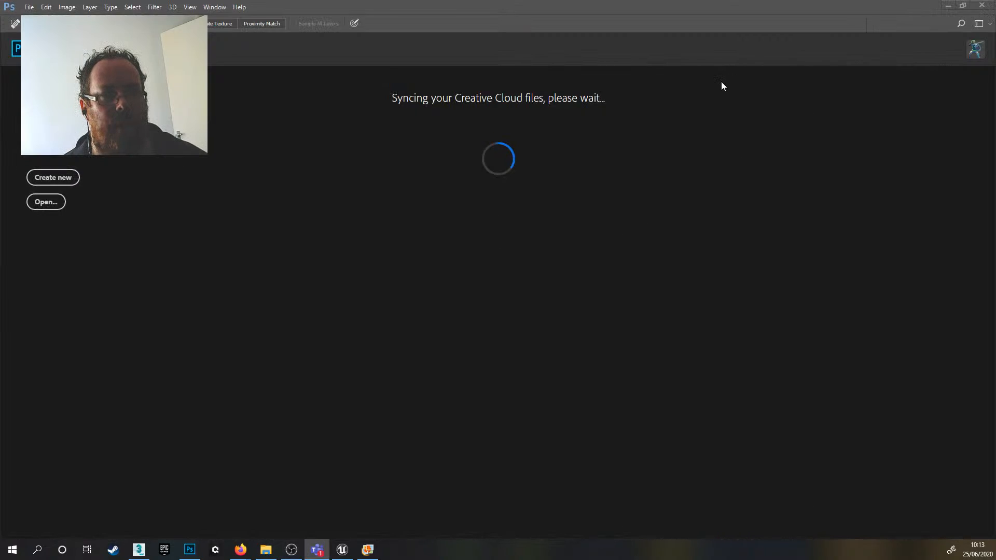
{"action": "left_click", "coordinate": [948, 7]}
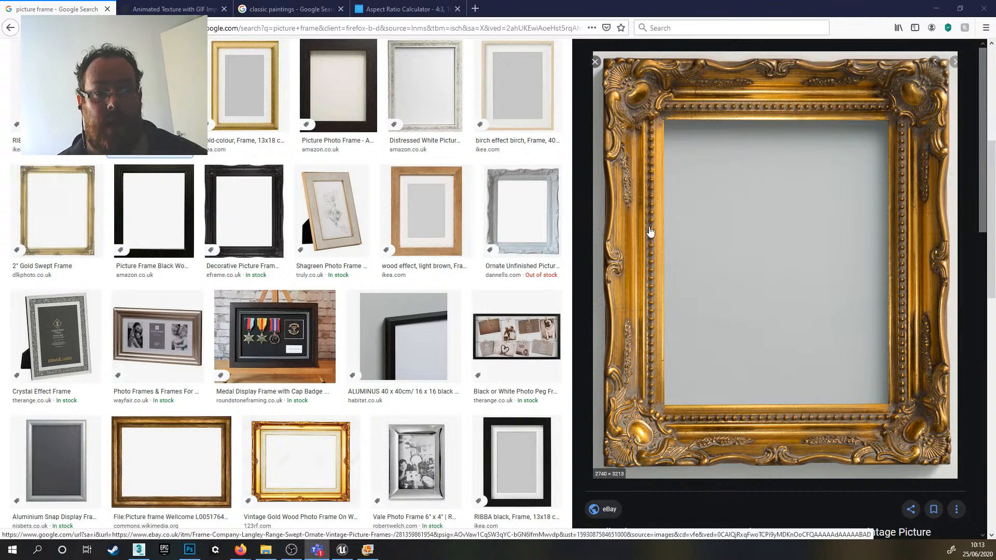
{"action": "left_click", "coordinate": [188, 8]}
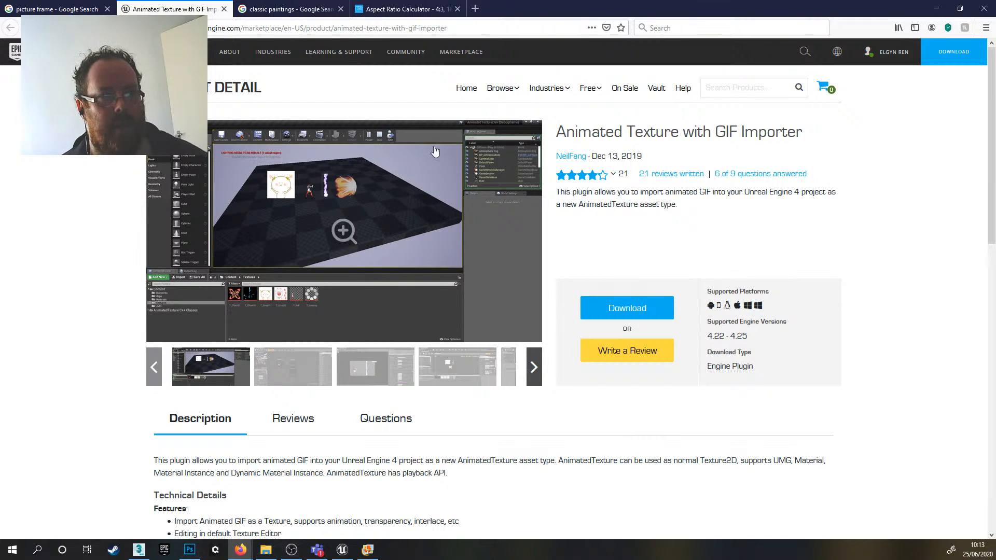
{"action": "left_click", "coordinate": [612, 324]}
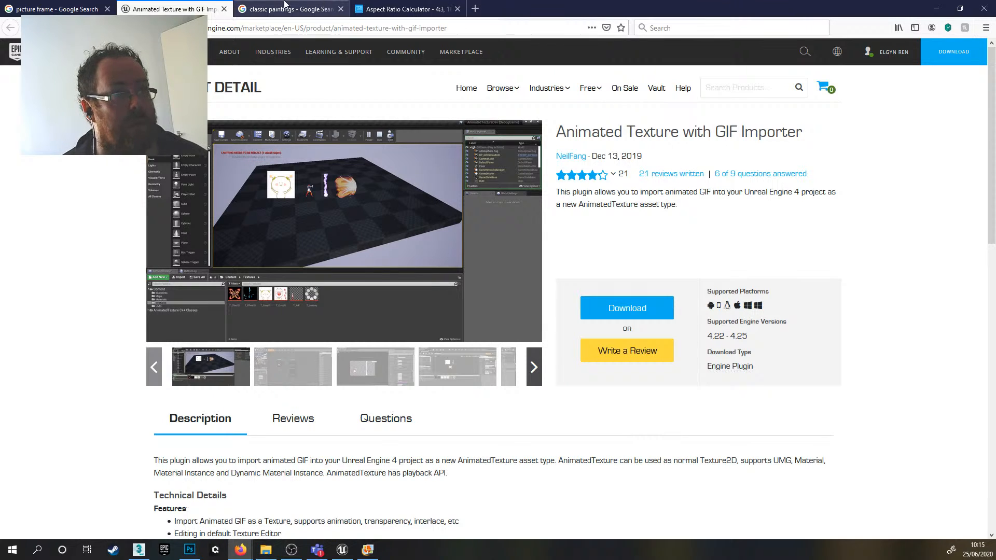
- Browse the picture frame image results for suitable reference frames
{"action": "left_click", "coordinate": [42, 9]}
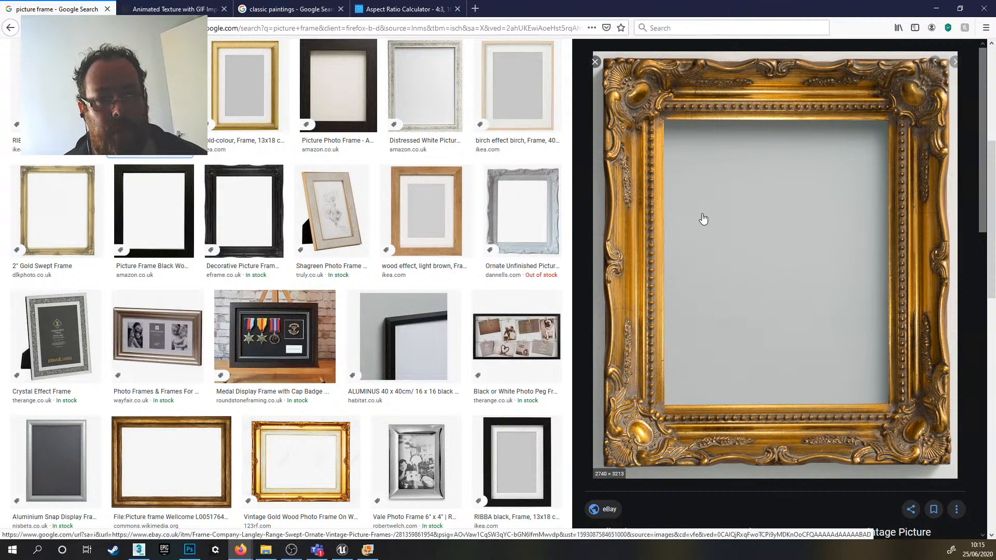
{"action": "scroll", "coordinate": [415, 195], "scroll_direction": "up", "scroll_amount": 5}
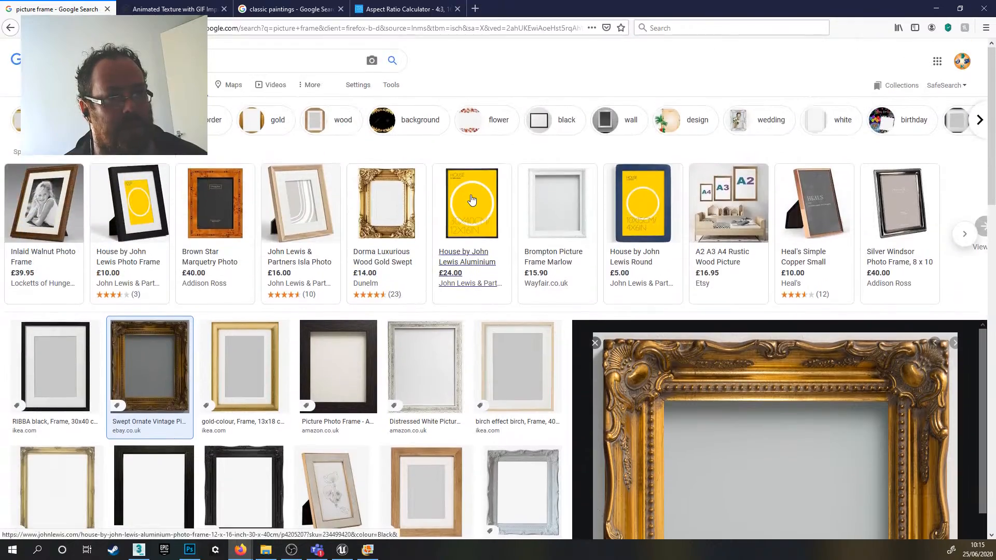
{"action": "scroll", "coordinate": [488, 200], "scroll_direction": "down", "scroll_amount": 5}
{"action": "scroll", "coordinate": [487, 199], "scroll_direction": "up", "scroll_amount": 5}
{"action": "scroll", "coordinate": [487, 200], "scroll_direction": "down", "scroll_amount": 5}
{"action": "scroll", "coordinate": [488, 202], "scroll_direction": "up", "scroll_amount": 5}
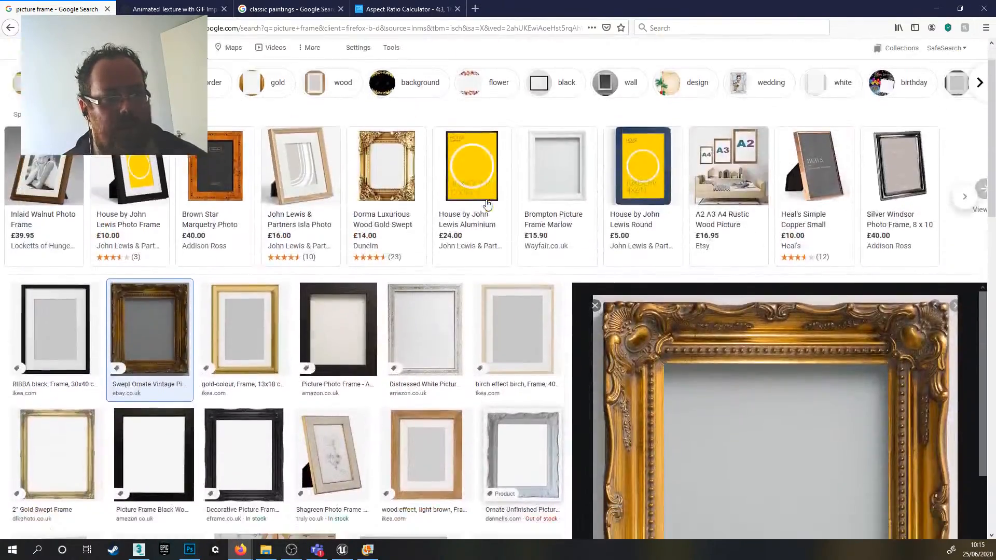
{"action": "scroll", "coordinate": [487, 205], "scroll_direction": "down", "scroll_amount": 5}
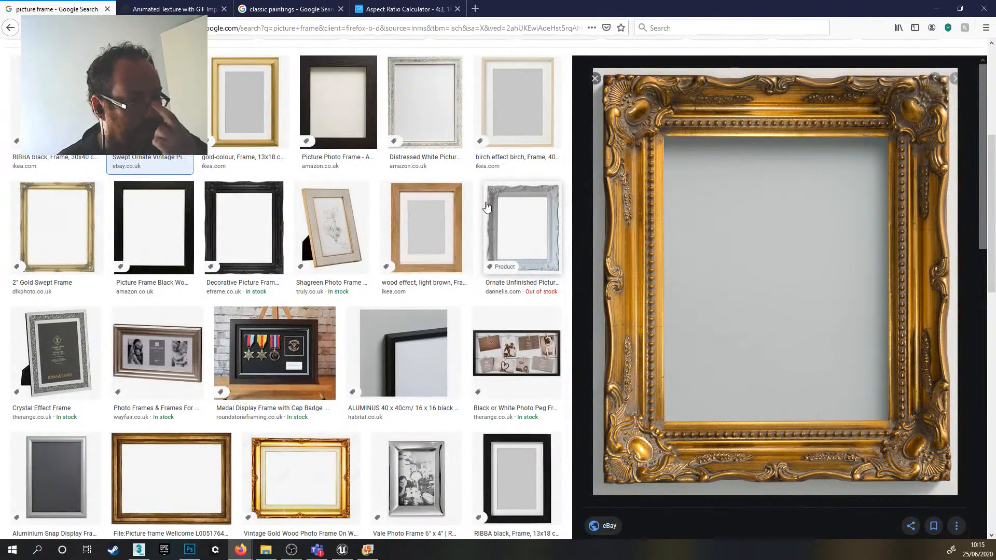
{"action": "scroll", "coordinate": [488, 205], "scroll_direction": "down", "scroll_amount": 3}
{"action": "scroll", "coordinate": [495, 205], "scroll_direction": "up", "scroll_amount": 3}
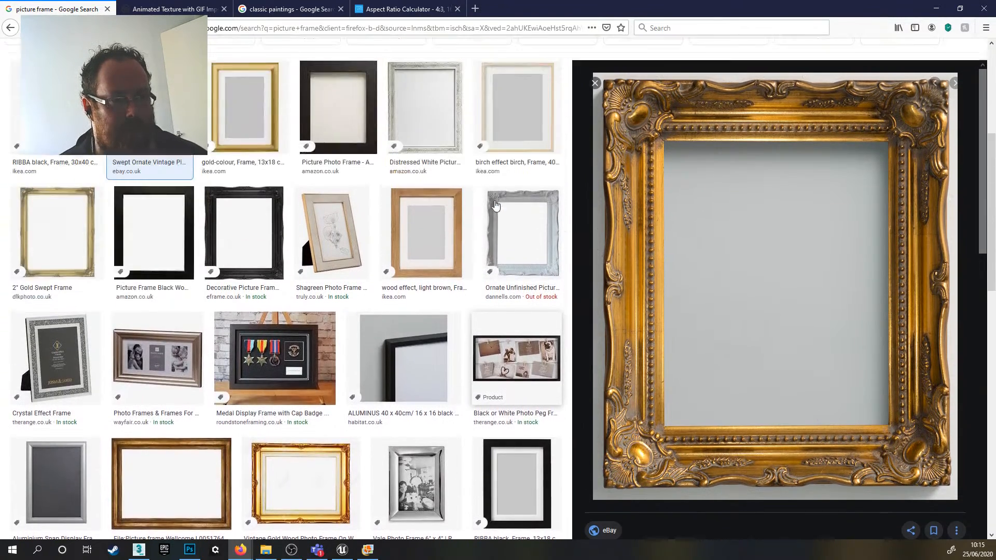
{"action": "scroll", "coordinate": [495, 205], "scroll_direction": "up", "scroll_amount": 3}
{"action": "scroll", "coordinate": [496, 204], "scroll_direction": "down", "scroll_amount": 5}
{"action": "scroll", "coordinate": [514, 193], "scroll_direction": "up", "scroll_amount": 5}
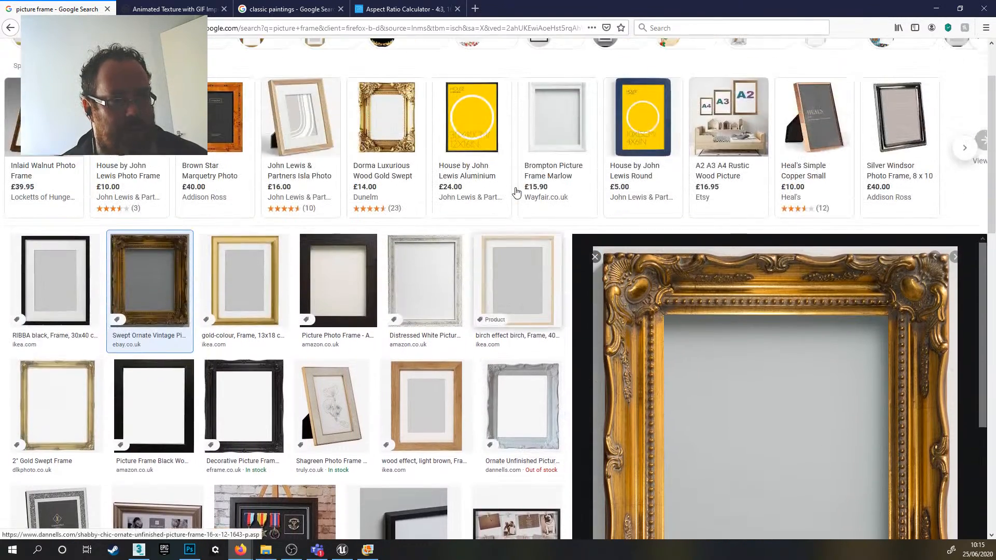
{"action": "scroll", "coordinate": [516, 193], "scroll_direction": "up", "scroll_amount": 1}
{"action": "scroll", "coordinate": [498, 207], "scroll_direction": "down", "scroll_amount": 3}
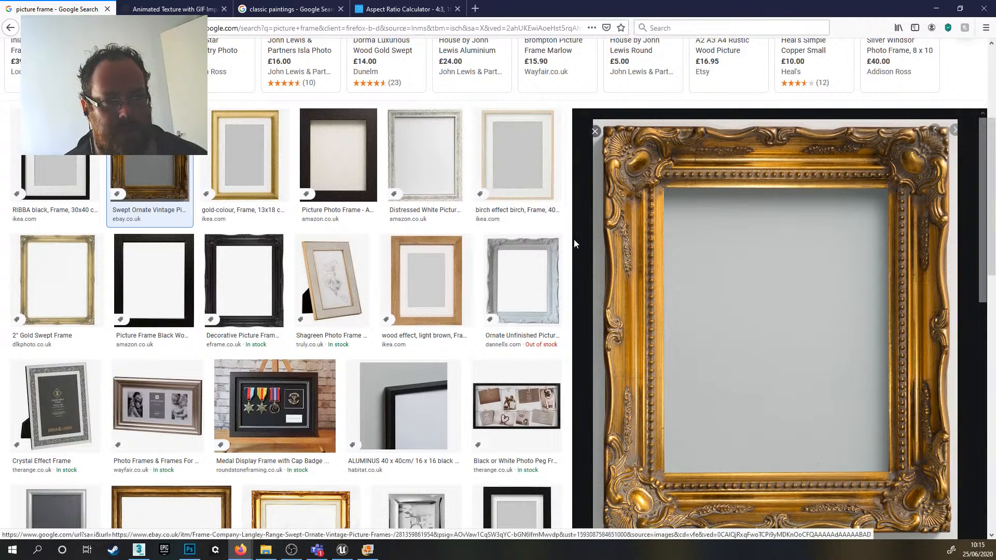
{"action": "scroll", "coordinate": [155, 311], "scroll_direction": "up", "scroll_amount": 1}
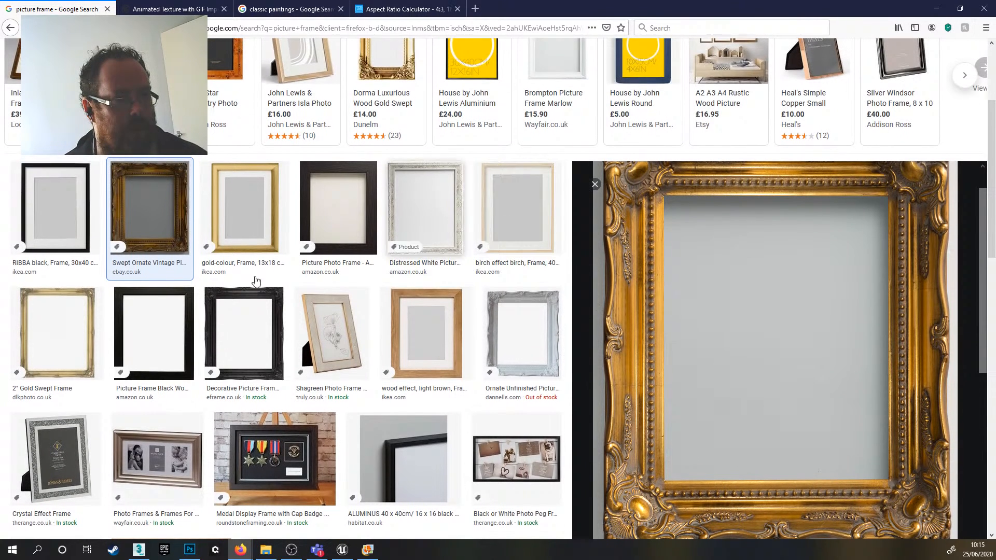
- Preview the 2" Gold Swept Frame and the Wikimedia Commons landscape frame among the picture frame results
{"action": "left_click", "coordinate": [73, 337]}
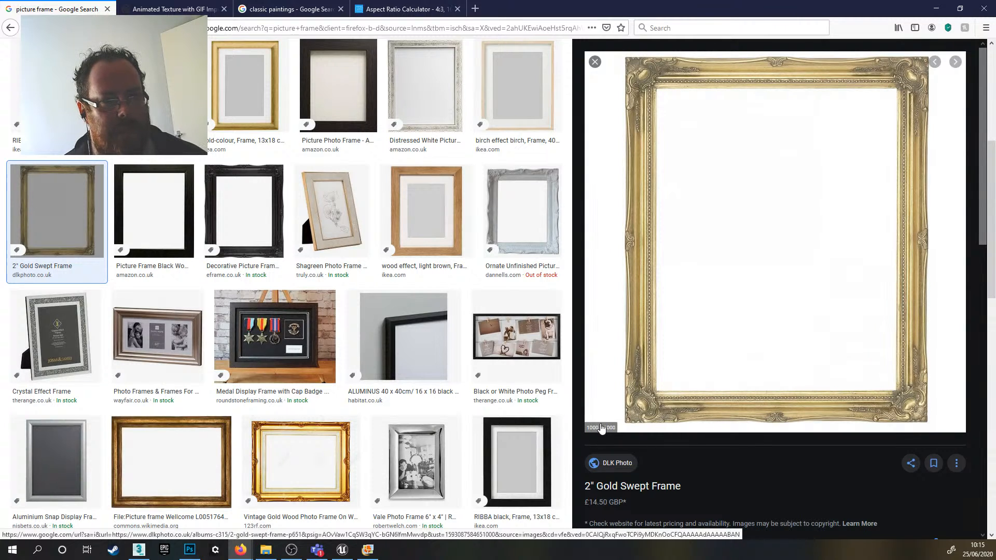
{"action": "left_click", "coordinate": [193, 464]}
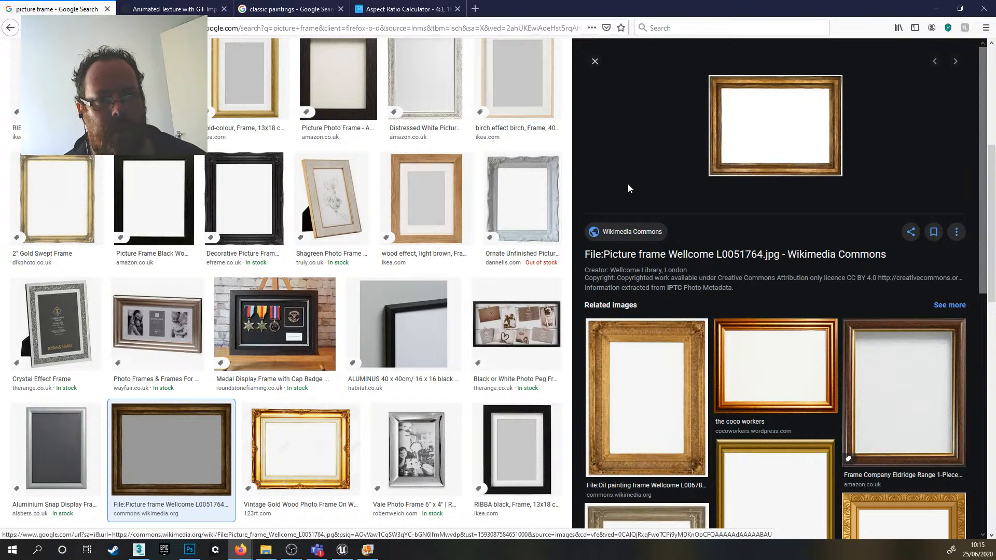
{"action": "mouse_move", "coordinate": [747, 174]}
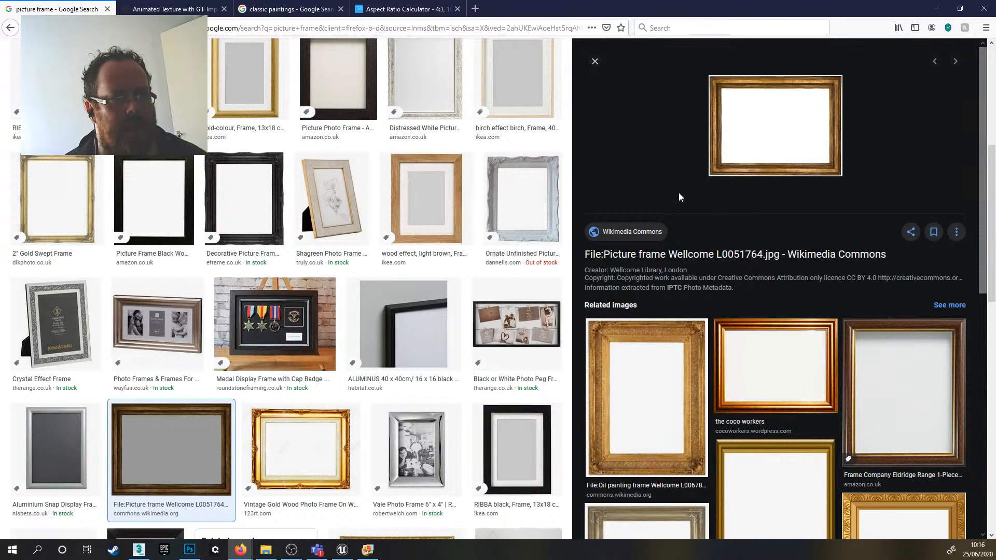
{"action": "scroll", "coordinate": [679, 192], "scroll_direction": "up", "scroll_amount": 5}
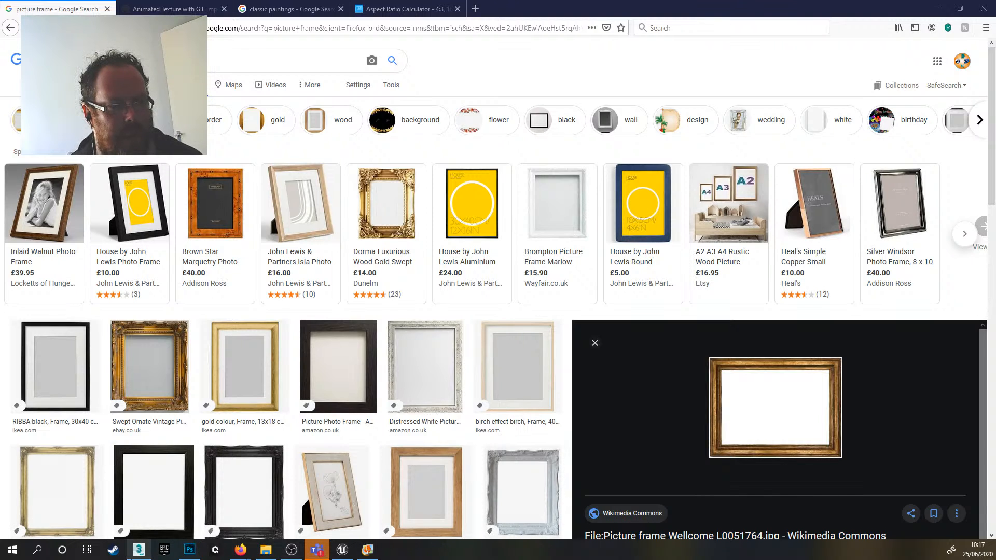
- Switch to 3ds Max and maximize the Perspective viewport
{"action": "left_click", "coordinate": [140, 551]}
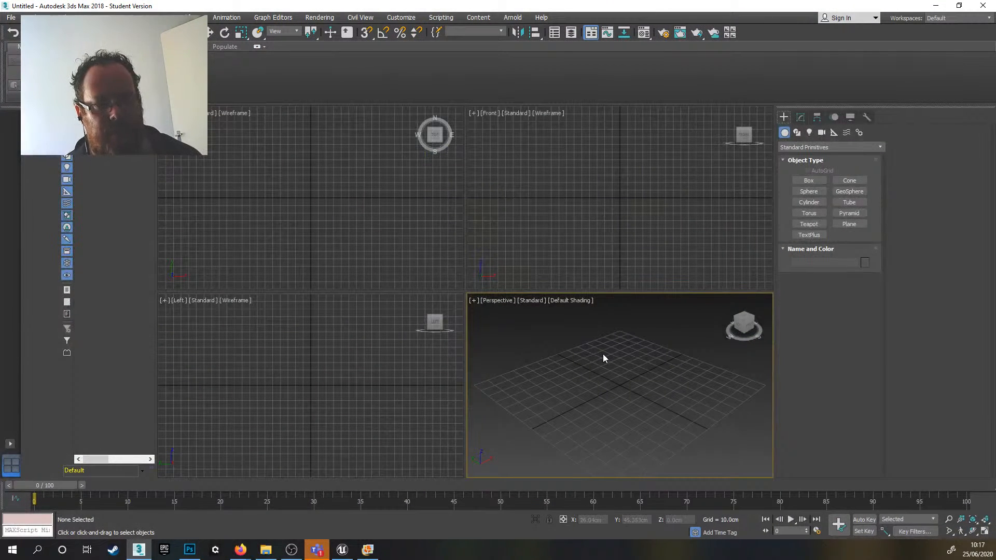
{"action": "middle_click_drag", "start_coordinate": [602, 334], "coordinate": [600, 355]}
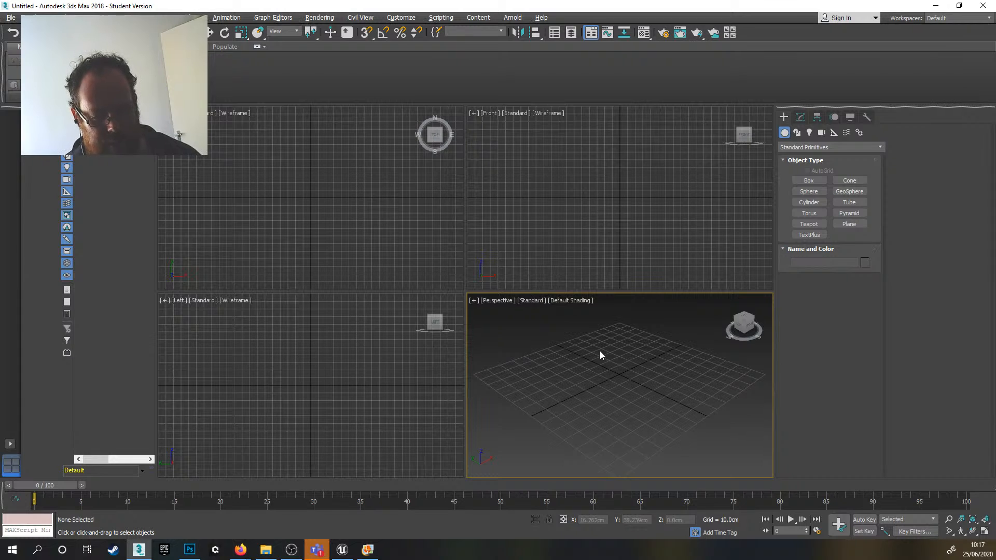
{"action": "key", "text": "alt+w"}
{"action": "scroll", "coordinate": [493, 294], "scroll_direction": "down", "scroll_amount": 6}
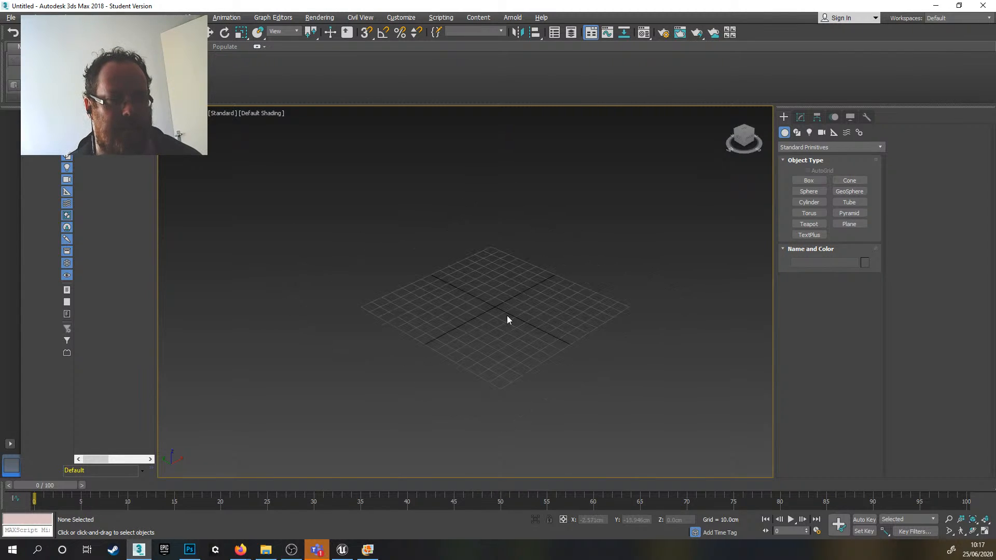
{"action": "middle_click_drag", "start_coordinate": [504, 309], "coordinate": [475, 318]}
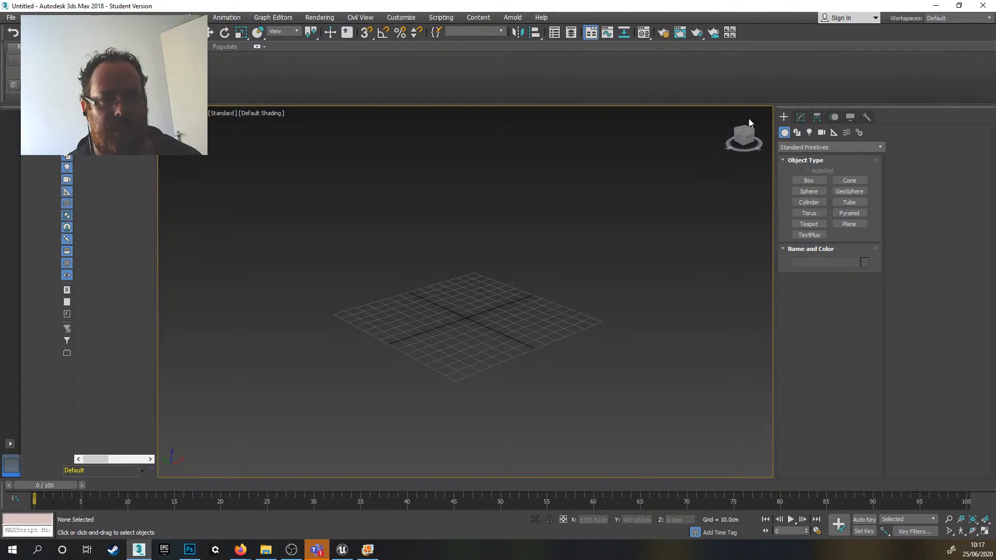
- Create a box in the Front view about 74 cm long, 169 cm wide and -13 cm high, centred near the origin
{"action": "left_click", "coordinate": [808, 180]}
{"action": "middle_click_drag", "start_coordinate": [521, 319], "coordinate": [511, 325], "text": "alt"}
{"action": "middle_click_drag", "start_coordinate": [731, 182], "coordinate": [727, 107], "text": "alt"}
{"action": "middle_click_drag", "start_coordinate": [631, 233], "coordinate": [615, 253]}
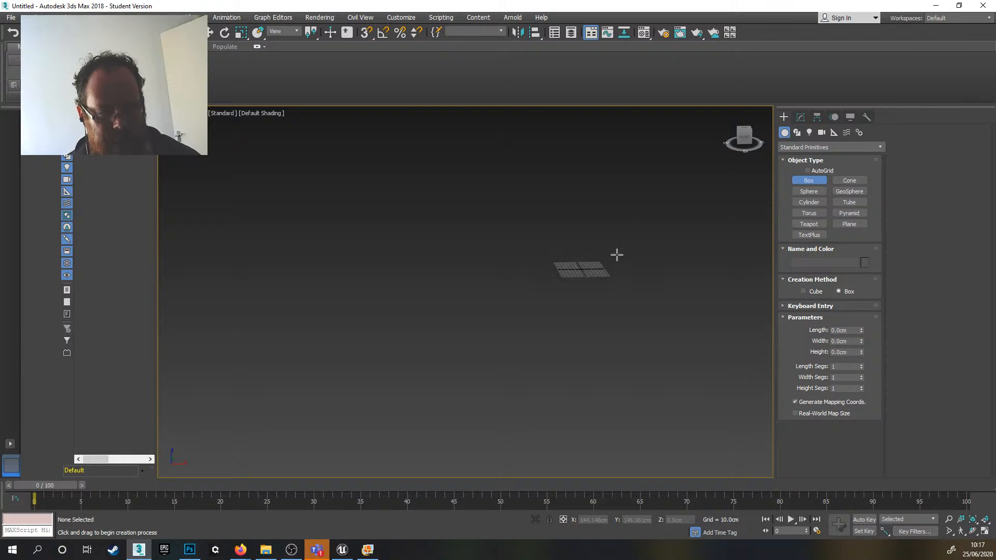
{"action": "key", "text": "f"}
{"action": "scroll", "coordinate": [527, 273], "scroll_direction": "down", "scroll_amount": 5}
{"action": "middle_click_drag", "start_coordinate": [527, 274], "coordinate": [507, 258]}
{"action": "scroll", "coordinate": [542, 277], "scroll_direction": "up", "scroll_amount": 2}
{"action": "left_click_drag", "start_coordinate": [394, 253], "coordinate": [577, 333]}
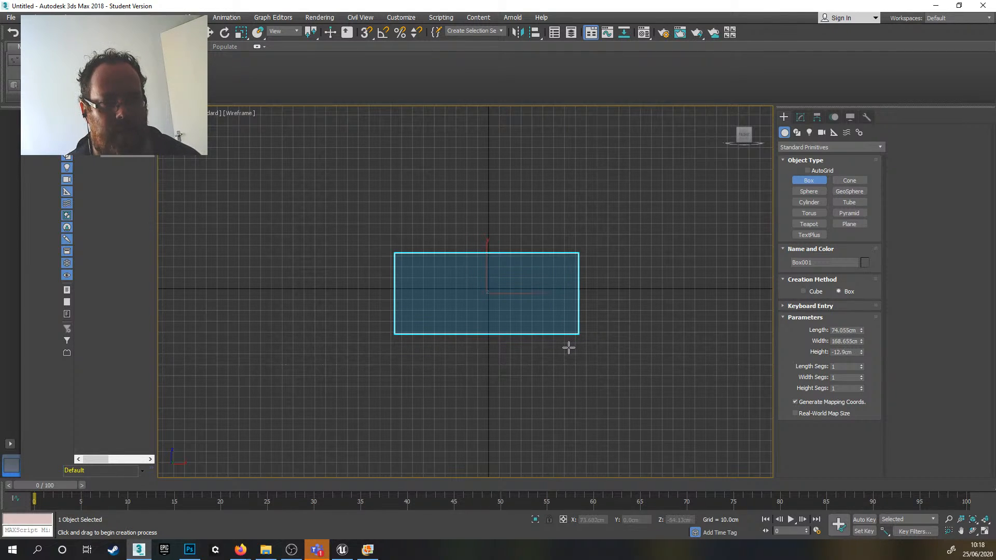
{"action": "left_click", "coordinate": [568, 349]}
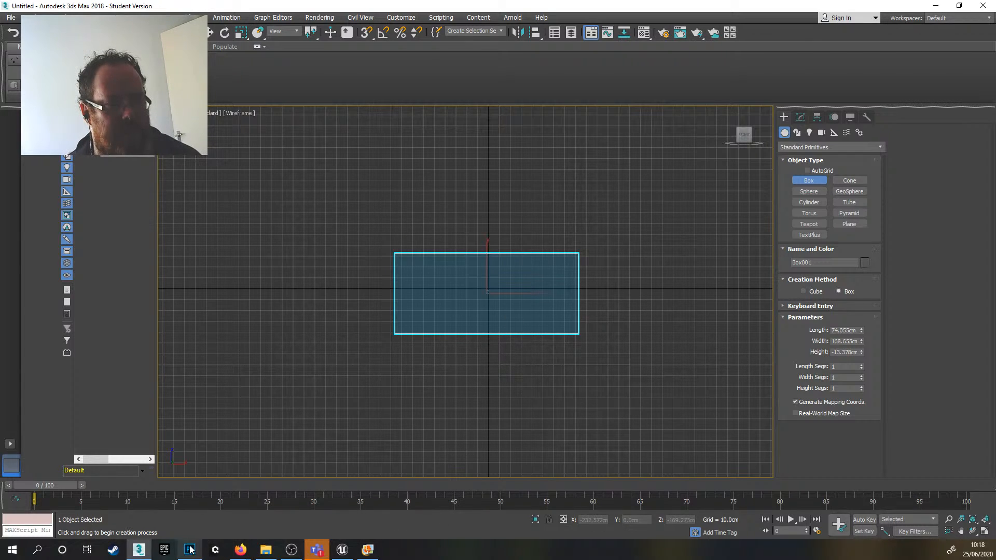
- Switch to Firefox and filter the classic paintings image search by type to GIF
{"action": "mouse_move", "coordinate": [242, 553]}
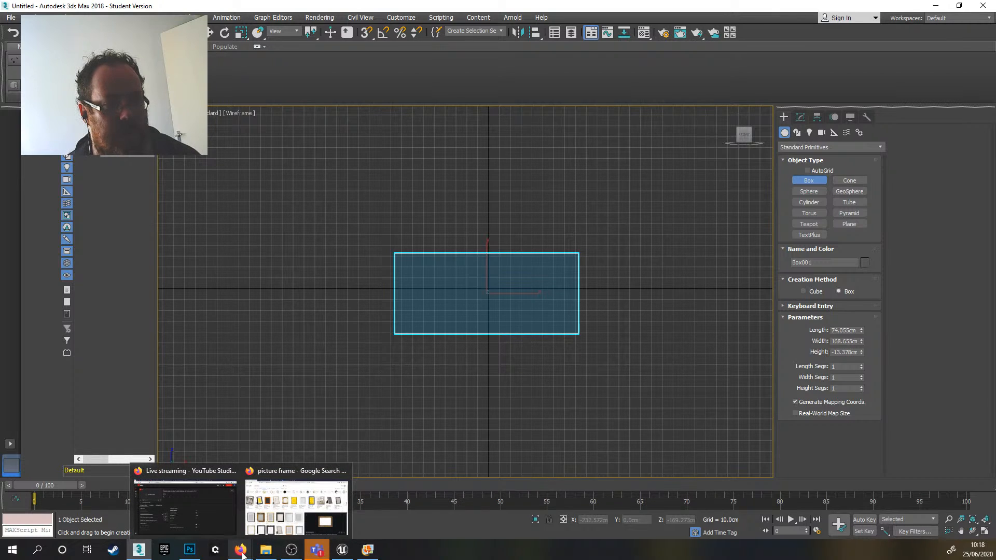
{"action": "left_click", "coordinate": [295, 500]}
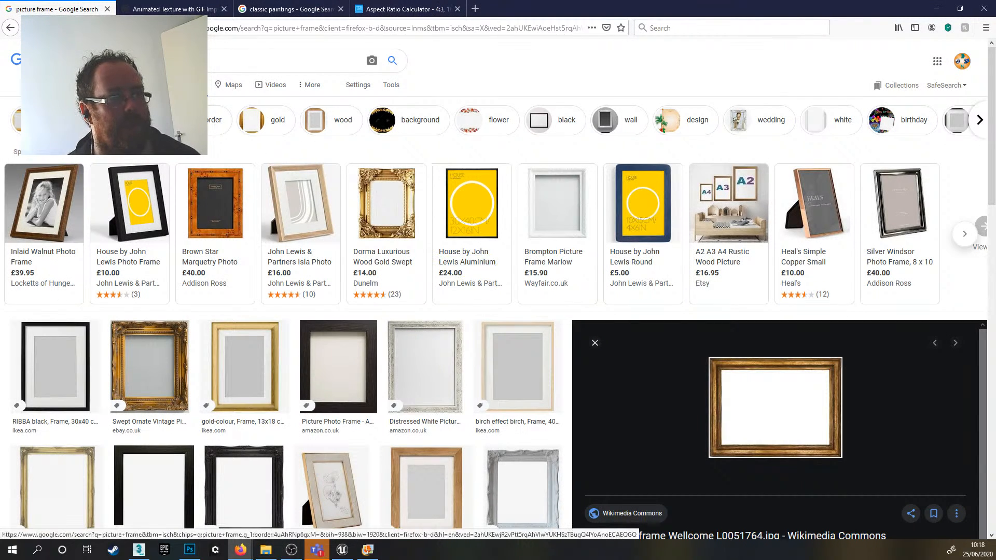
{"action": "left_click", "coordinate": [290, 9]}
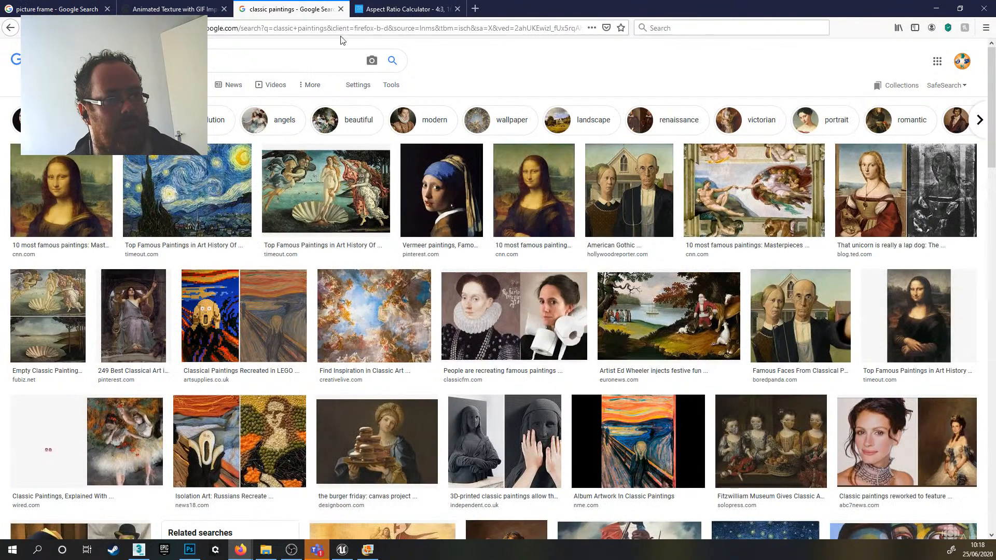
{"action": "left_click", "coordinate": [391, 88]}
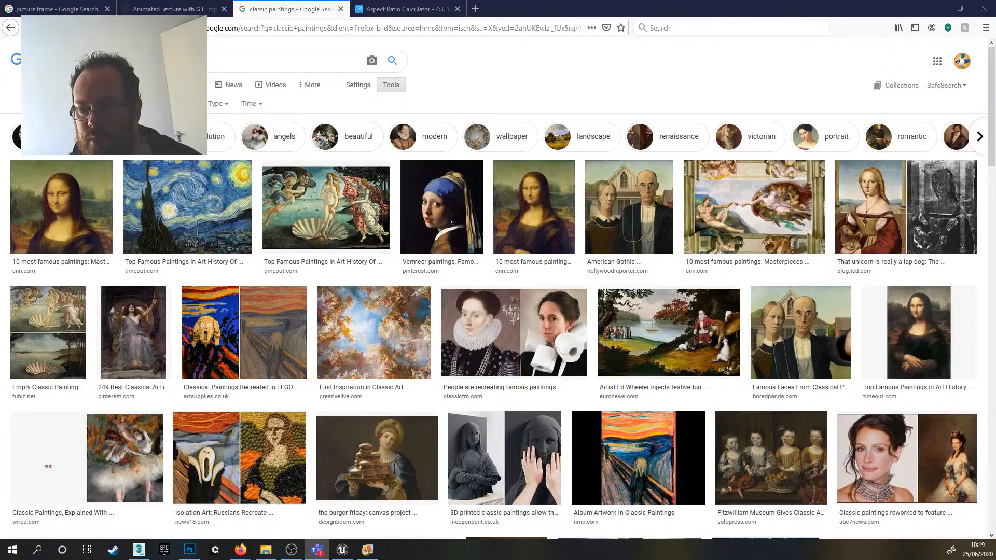
{"action": "key", "text": "alt+Tab"}
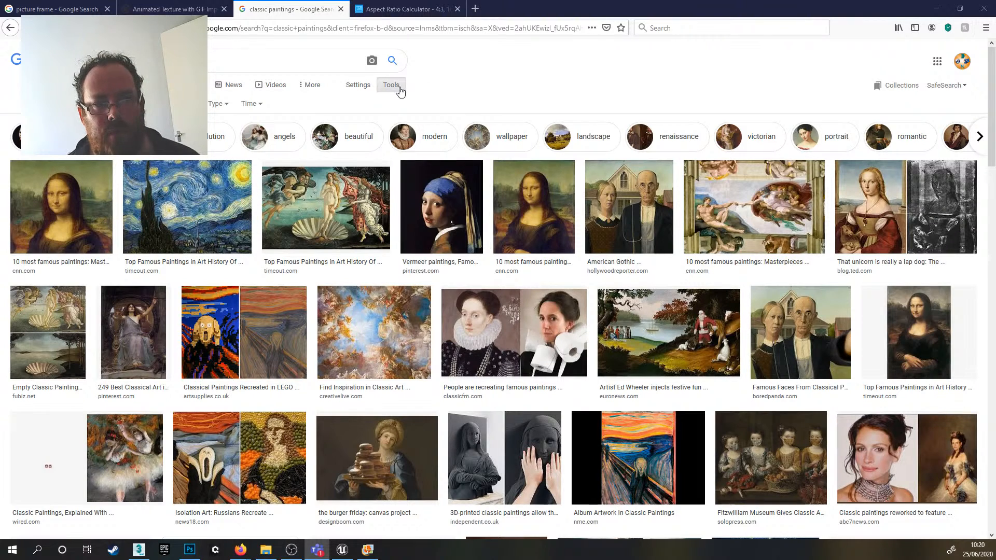
{"action": "left_click", "coordinate": [221, 106]}
{"action": "left_click", "coordinate": [234, 165]}
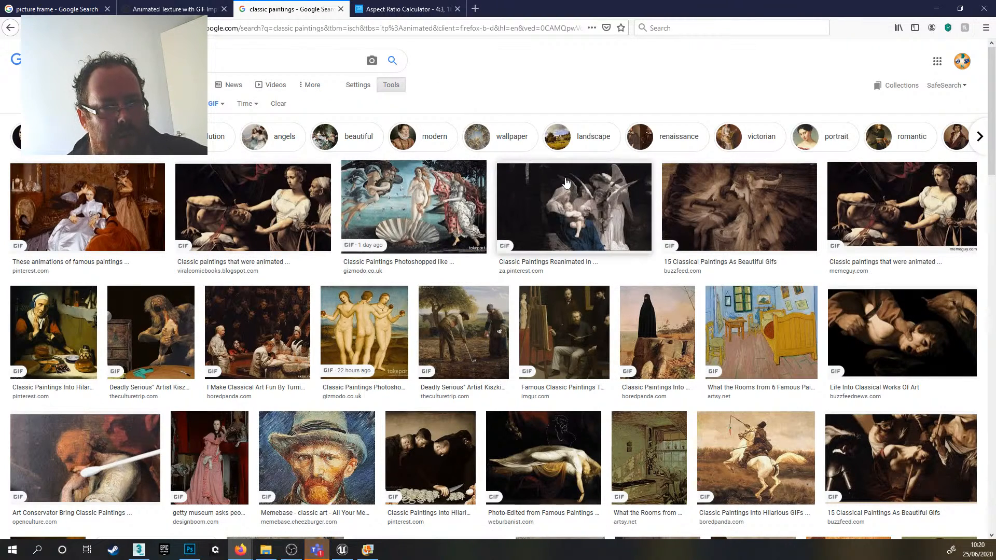
- Preview the Memebase Van Gogh GIF and look through the classic paintings GIF results for animated painting candidates
{"action": "left_click", "coordinate": [318, 456]}
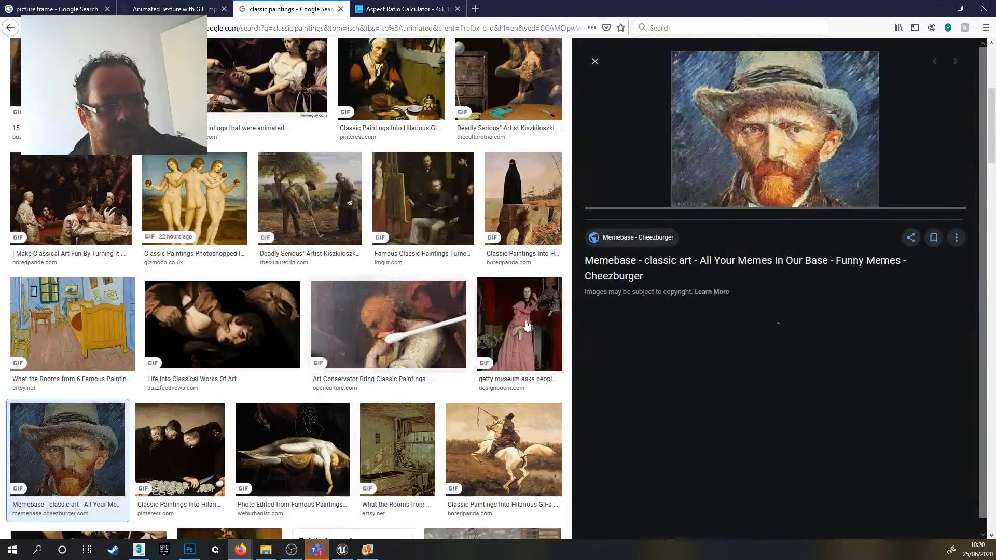
{"action": "scroll", "coordinate": [698, 225], "scroll_direction": "up", "scroll_amount": 2}
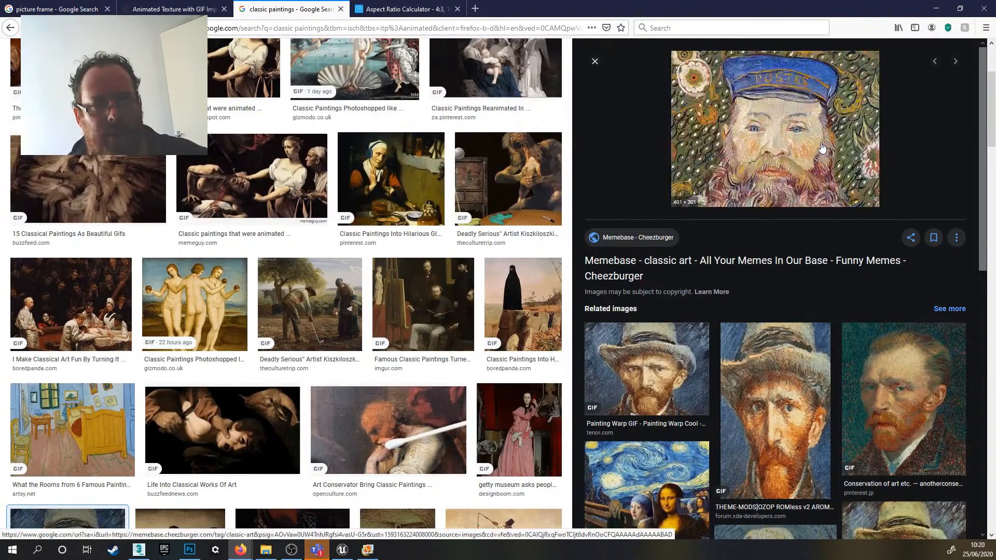
{"action": "scroll", "coordinate": [537, 245], "scroll_direction": "down", "scroll_amount": 3}
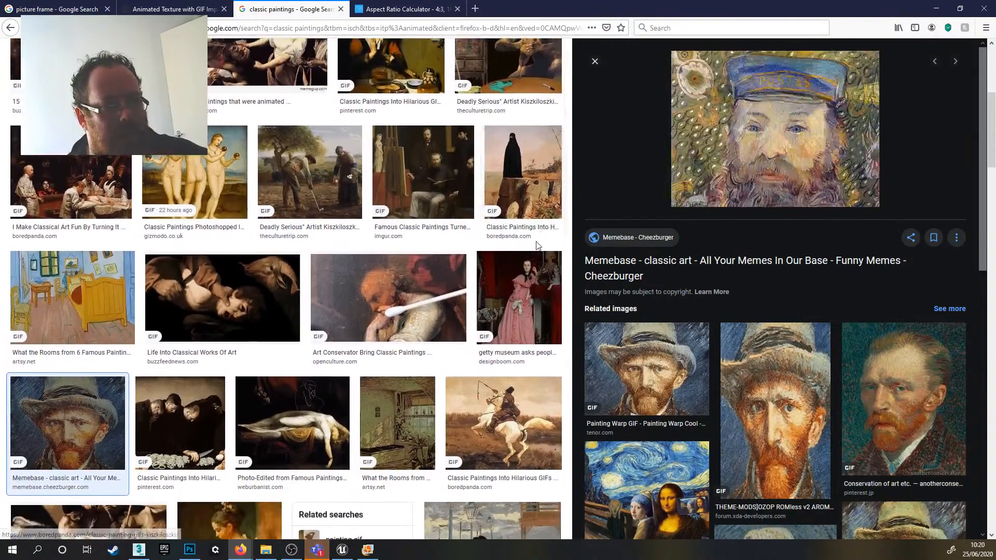
{"action": "scroll", "coordinate": [537, 245], "scroll_direction": "down", "scroll_amount": 5}
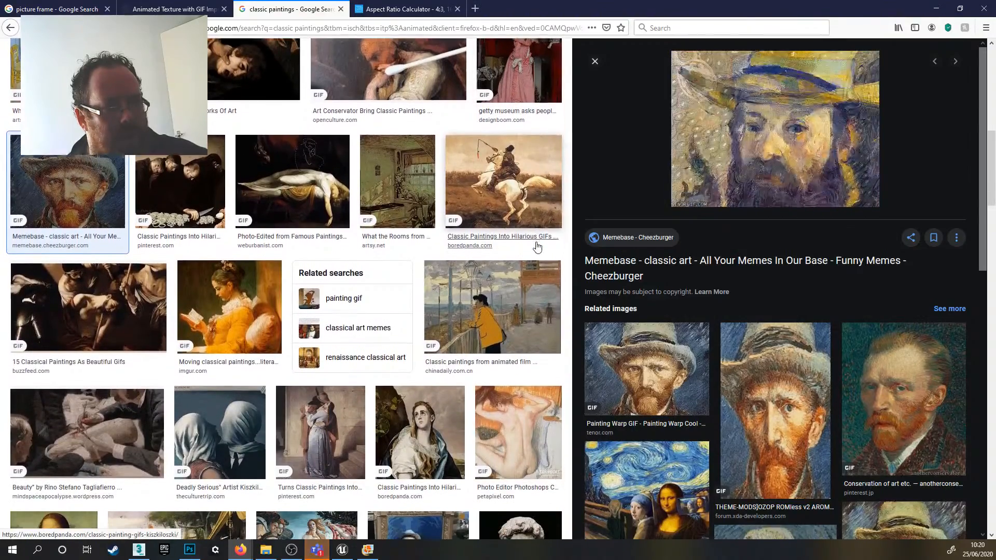
{"action": "scroll", "coordinate": [537, 245], "scroll_direction": "down", "scroll_amount": 4}
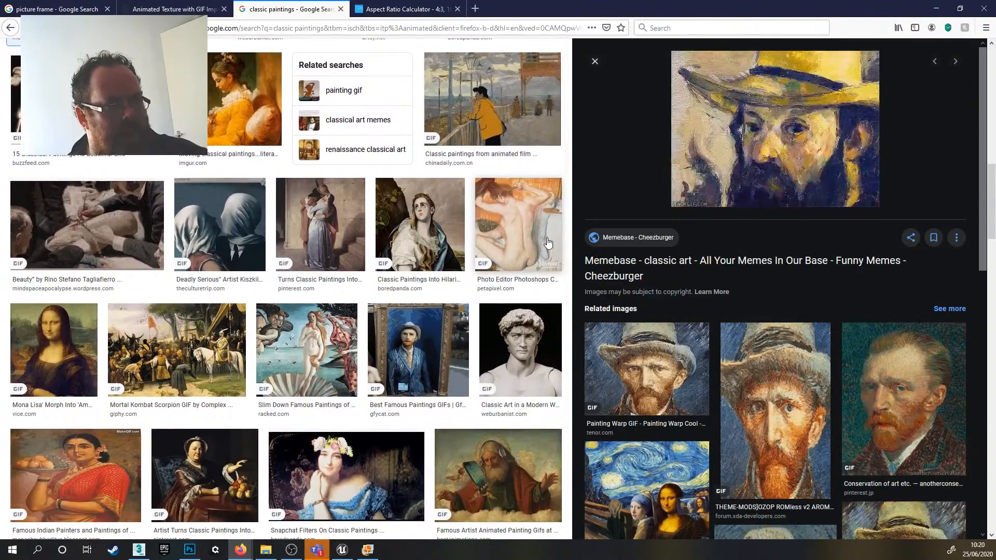
{"action": "scroll", "coordinate": [547, 242], "scroll_direction": "up", "scroll_amount": 8}
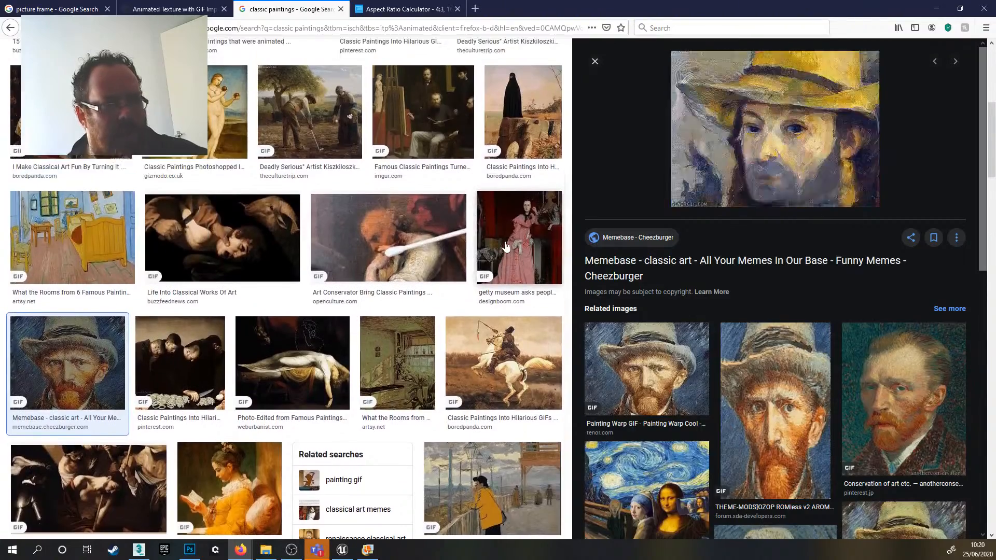
{"action": "scroll", "coordinate": [507, 245], "scroll_direction": "up", "scroll_amount": 4}
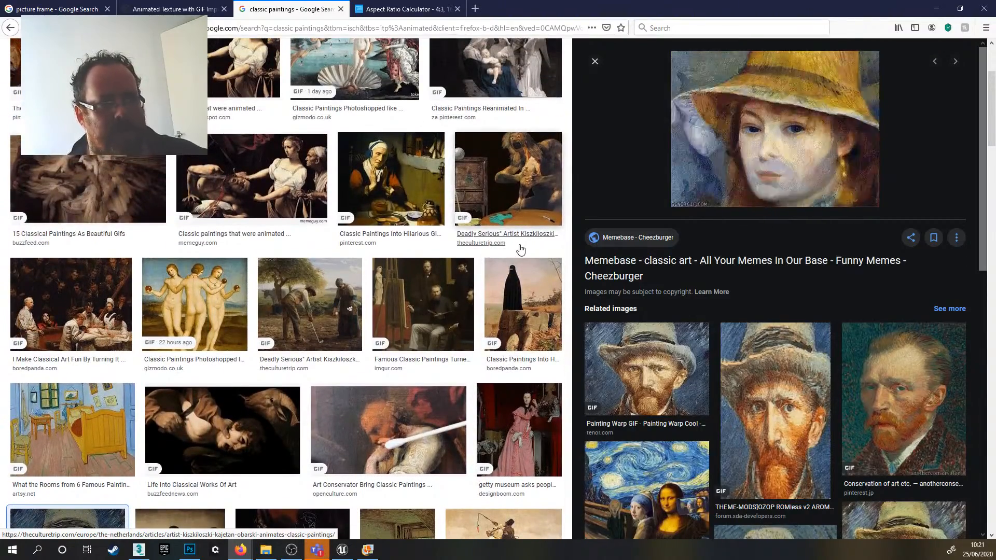
{"action": "scroll", "coordinate": [520, 249], "scroll_direction": "up", "scroll_amount": 2}
{"action": "scroll", "coordinate": [523, 251], "scroll_direction": "down", "scroll_amount": 4}
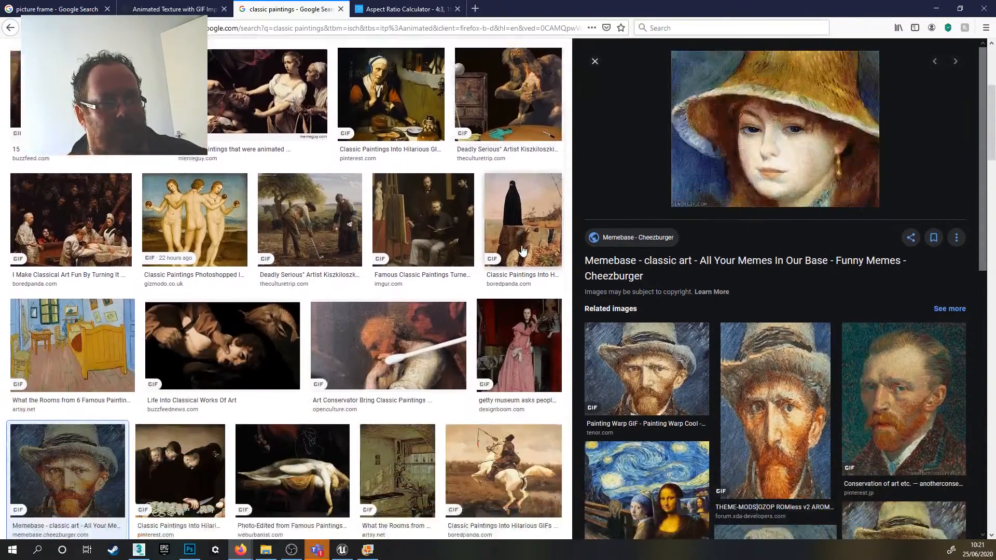
{"action": "scroll", "coordinate": [523, 251], "scroll_direction": "down", "scroll_amount": 12}
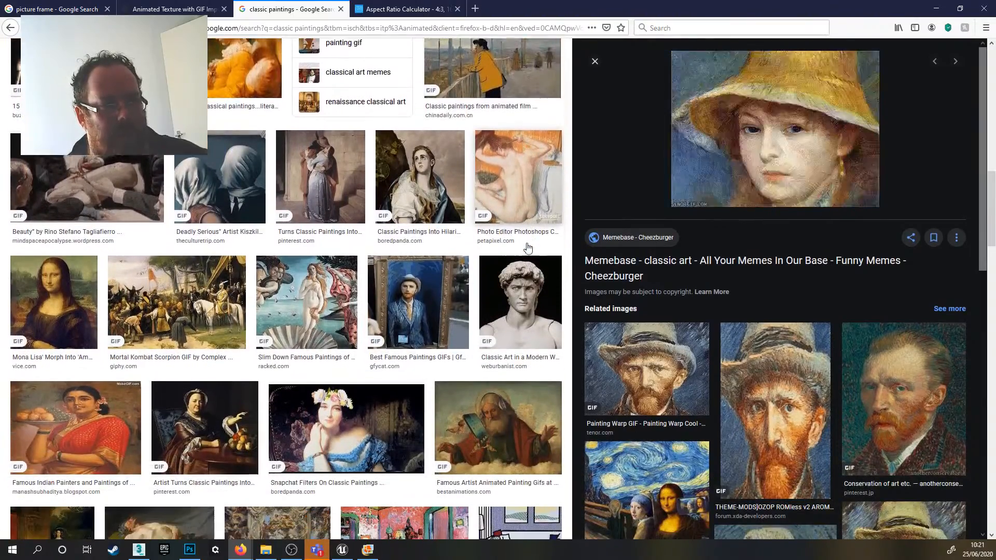
- Preview the Best Famous Paintings GIF from Gfycat and the Famous Artist Animated Painting GIF from BestAnimations
{"action": "scroll", "coordinate": [527, 248], "scroll_direction": "down", "scroll_amount": 2}
{"action": "left_click", "coordinate": [430, 210]}
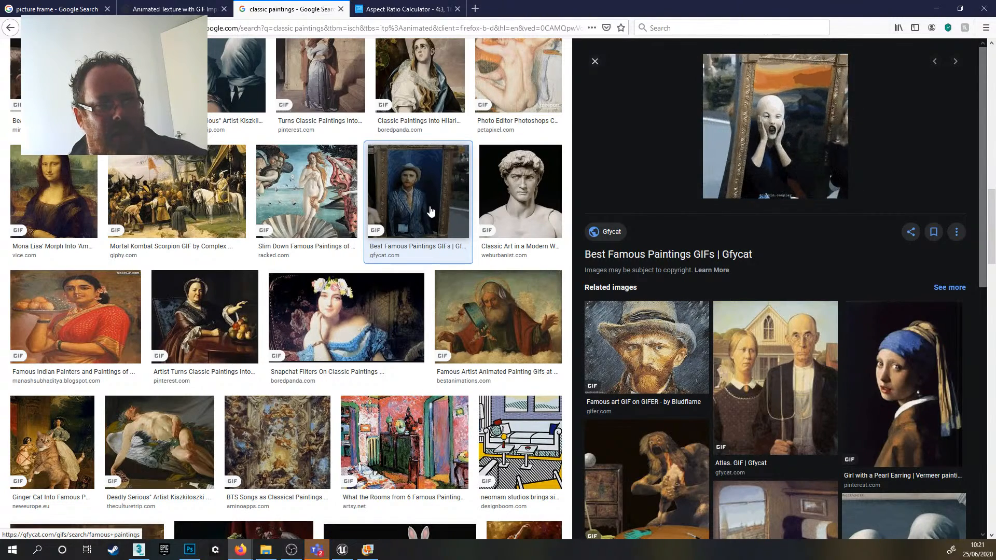
{"action": "scroll", "coordinate": [470, 228], "scroll_direction": "down", "scroll_amount": 2}
{"action": "left_click", "coordinate": [469, 228]}
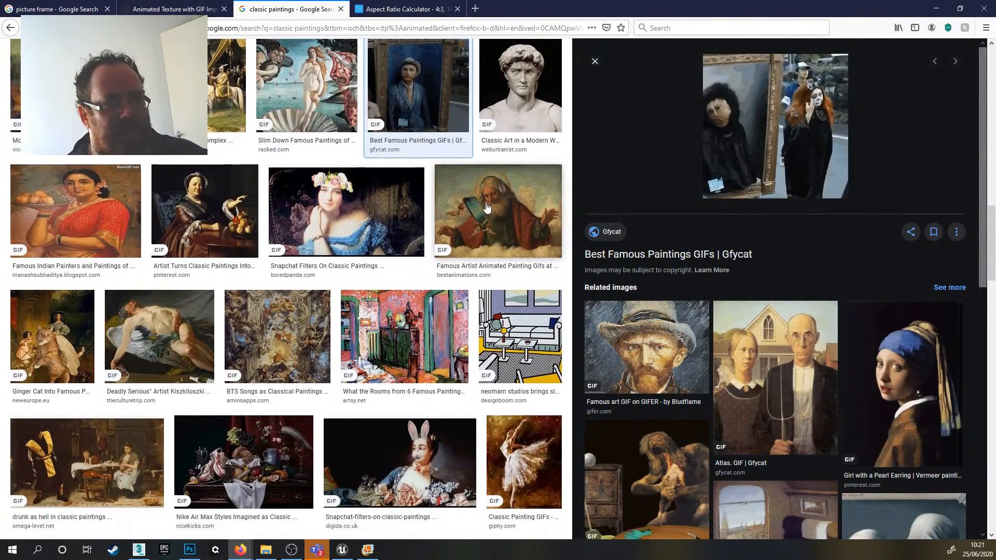
- Preview the NeoGAF animated classic painting, open its related Plastic Bag GIF and bring up the options for that image
{"action": "scroll", "coordinate": [490, 210], "scroll_direction": "down", "scroll_amount": 2}
{"action": "scroll", "coordinate": [493, 210], "scroll_direction": "down", "scroll_amount": 6}
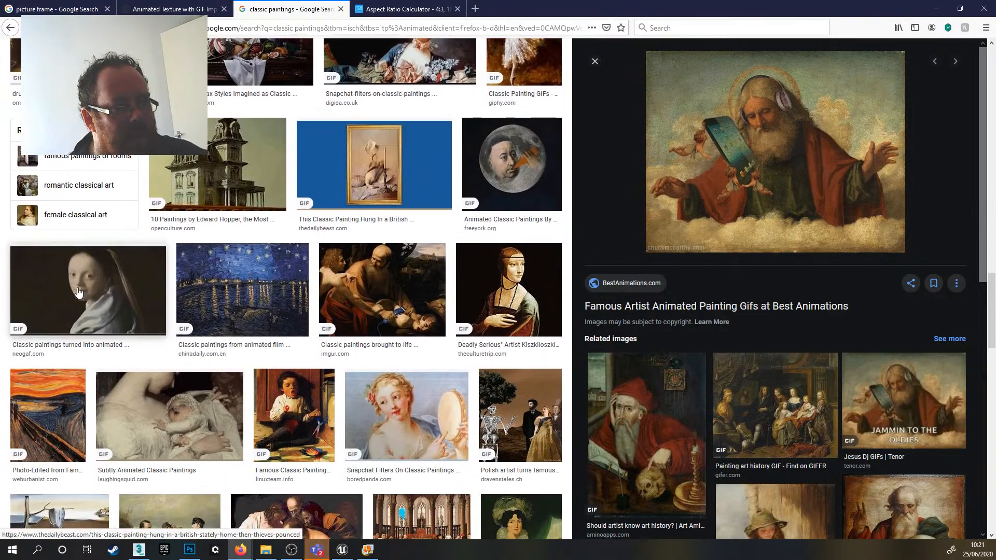
{"action": "left_click", "coordinate": [76, 290]}
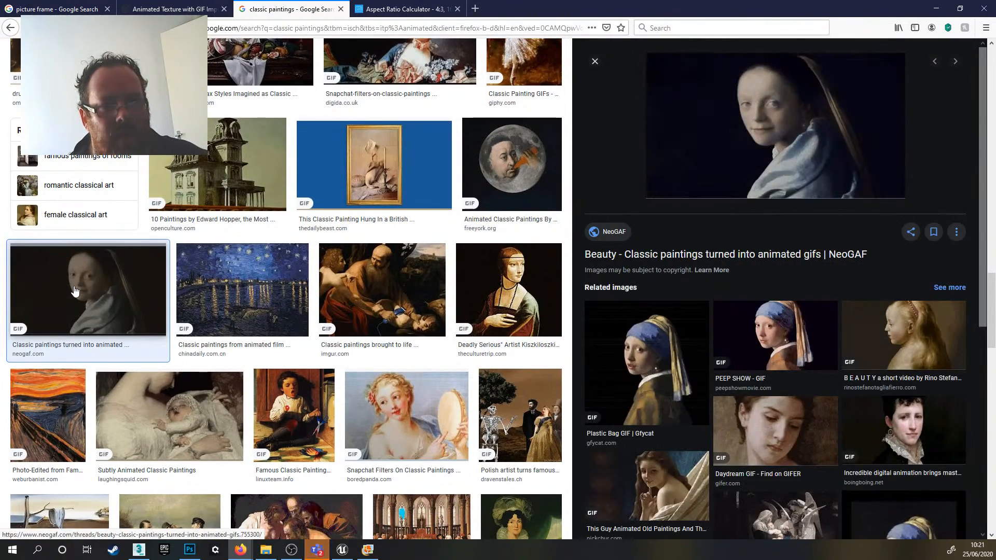
{"action": "left_click", "coordinate": [634, 374]}
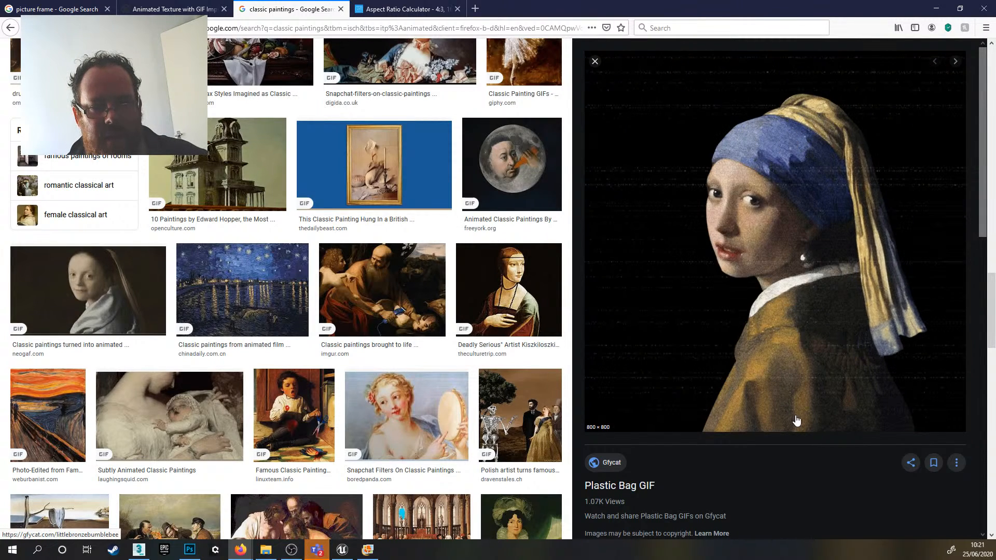
{"action": "right_click", "coordinate": [750, 265]}
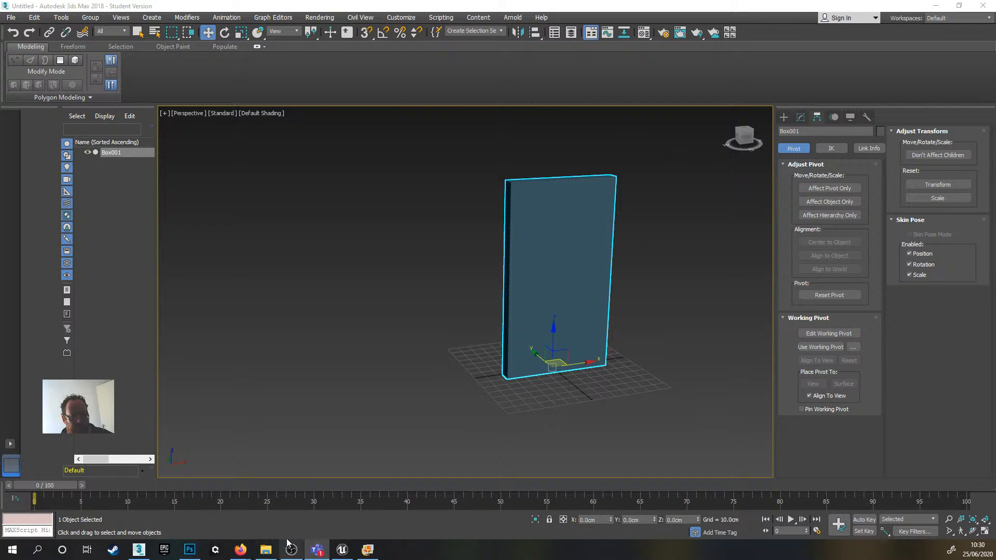
- Launch Photoshop and return to the box model in 3ds Max
{"action": "left_click", "coordinate": [190, 549]}
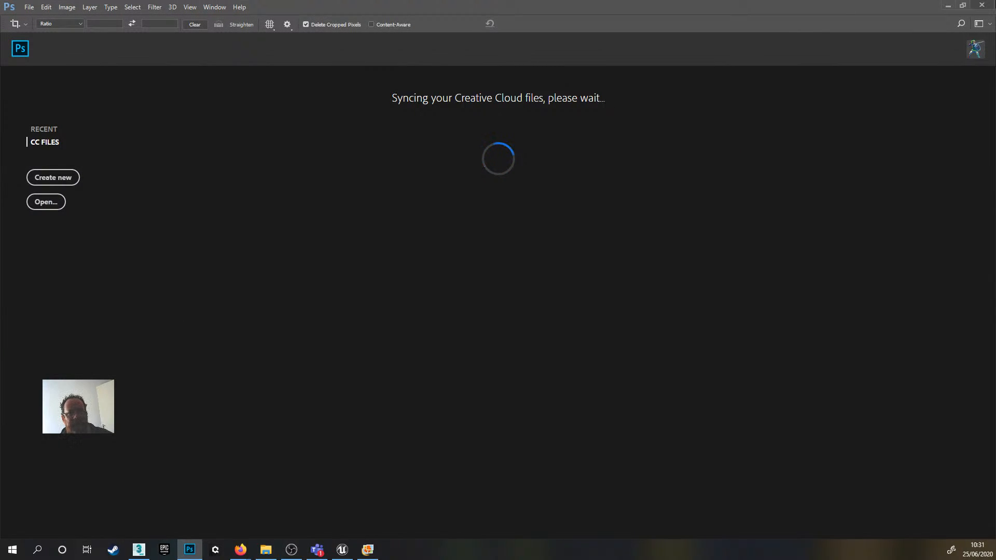
{"action": "left_click", "coordinate": [948, 6]}
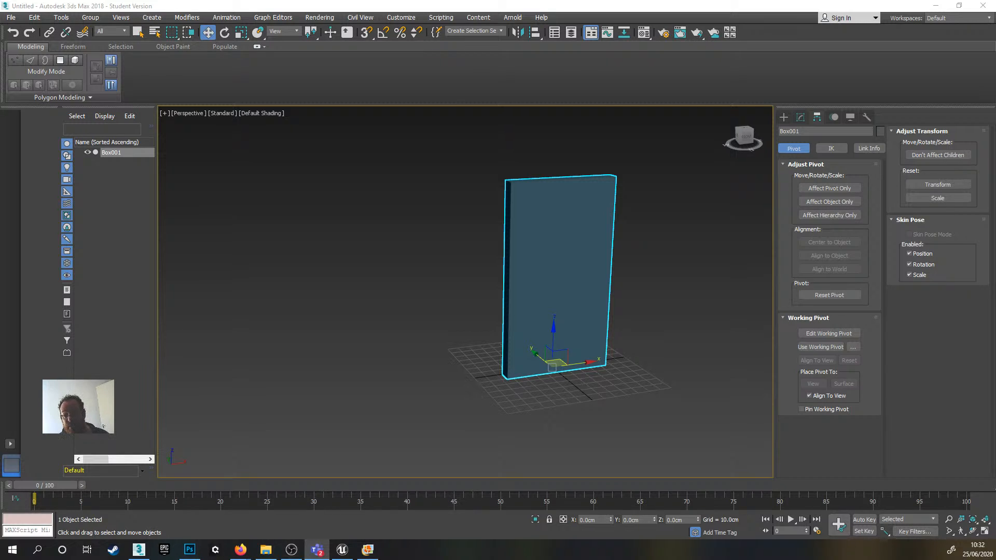
- Check the existing box's parameters and delete the box from the scene
{"action": "middle_click_drag", "start_coordinate": [659, 293], "coordinate": [605, 313], "text": "alt"}
{"action": "left_click", "coordinate": [800, 117]}
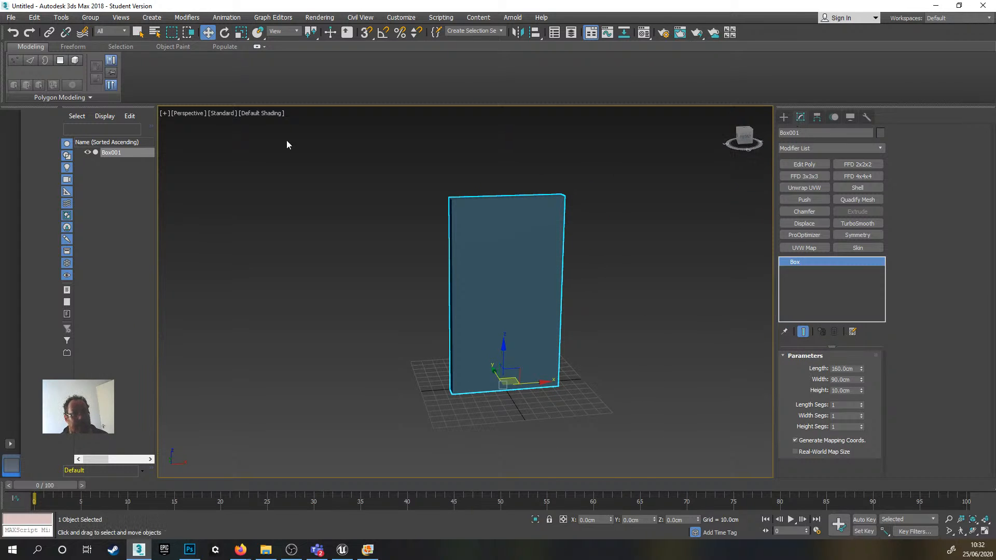
{"action": "left_click", "coordinate": [117, 151]}
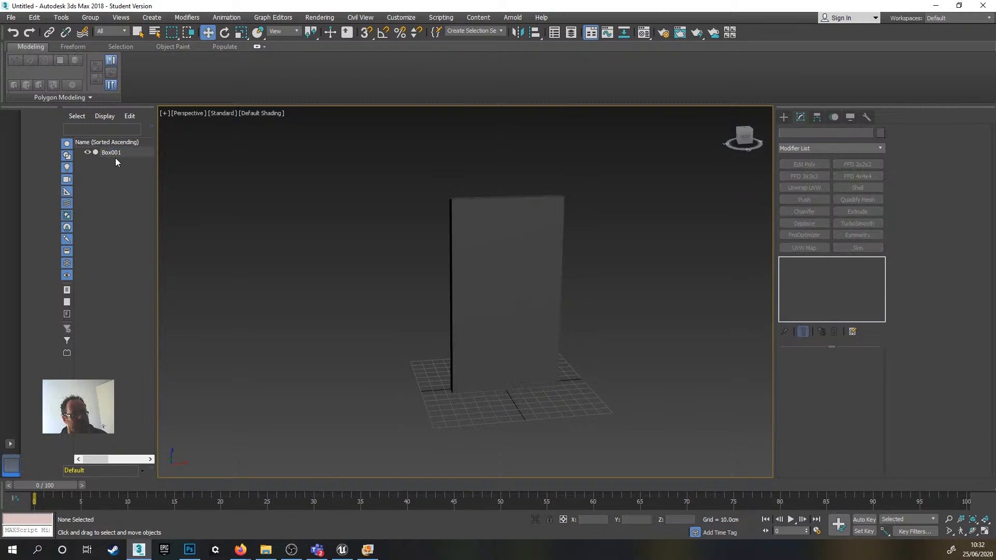
{"action": "left_click", "coordinate": [116, 152]}
{"action": "key", "text": "Delete"}
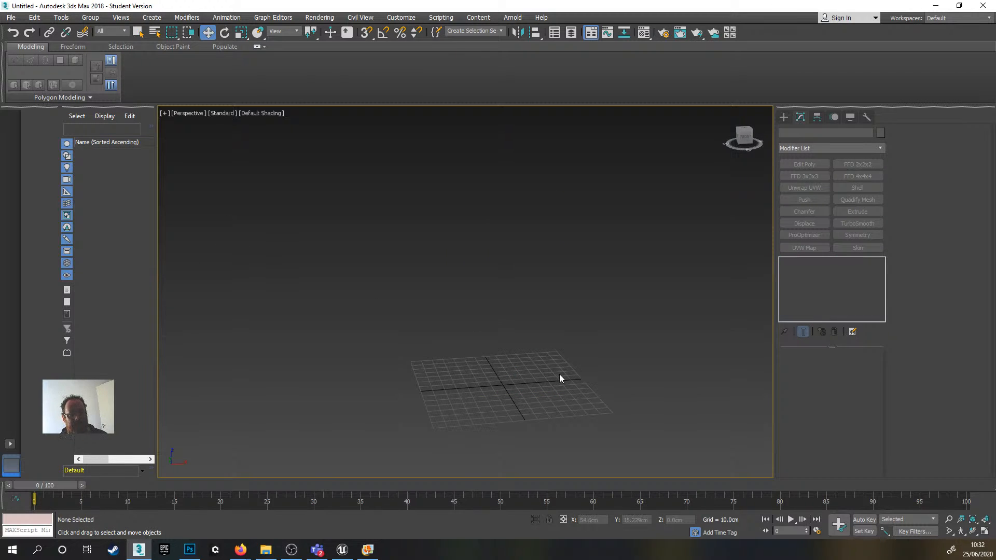
- Create a box in the Front view about 128 cm long, 392 cm wide and -27 cm high, centred near the origin
{"action": "key", "text": "f"}
{"action": "scroll", "coordinate": [542, 371], "scroll_direction": "down", "scroll_amount": 4}
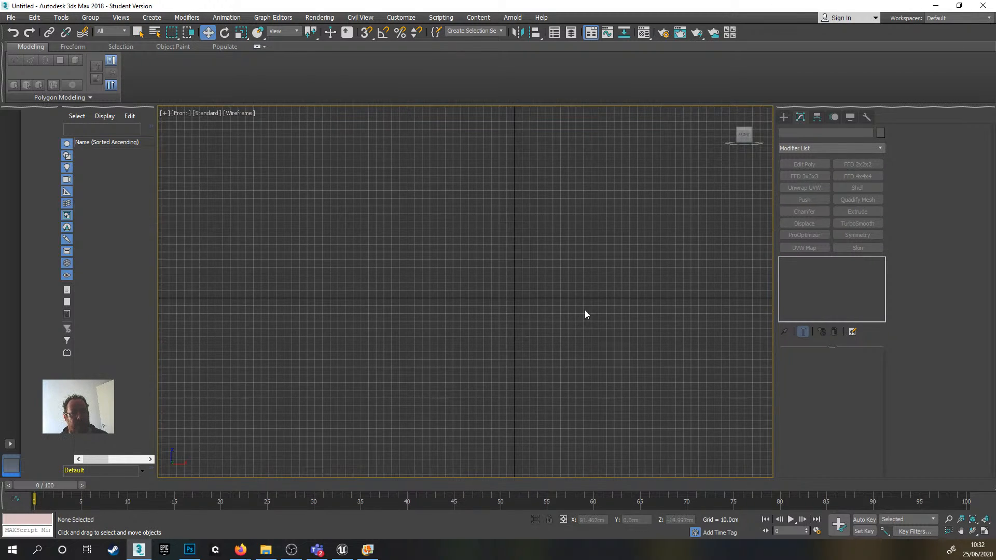
{"action": "left_click", "coordinate": [783, 117]}
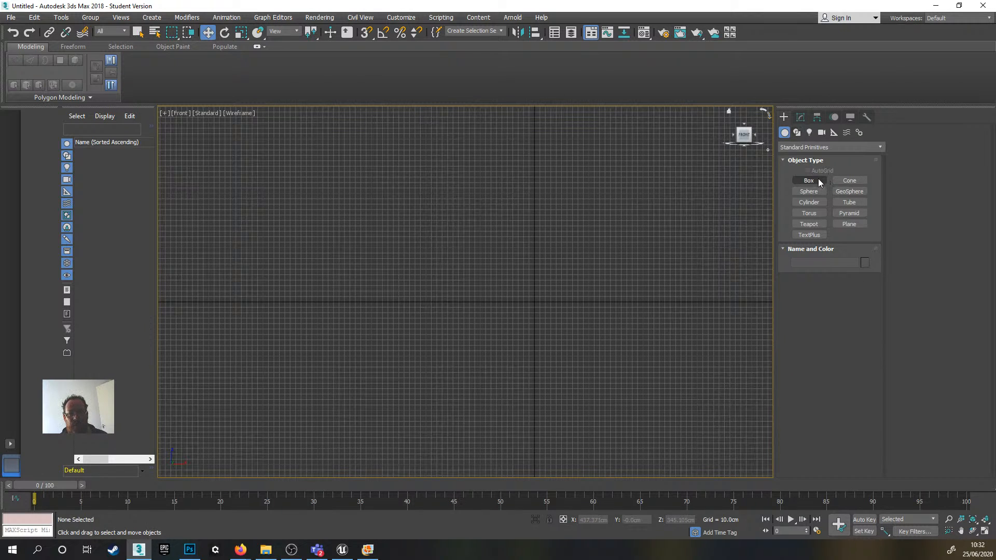
{"action": "left_click", "coordinate": [809, 181]}
{"action": "left_click_drag", "start_coordinate": [426, 267], "coordinate": [638, 338]}
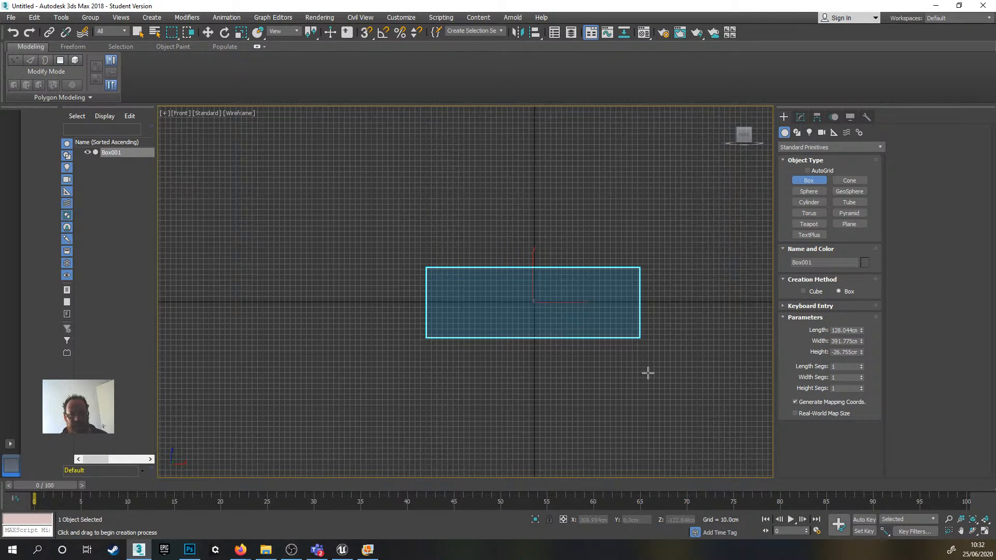
- In the Perspective view, set the box's length to 160 cm, width to 90 cm and height to 10 cm
{"action": "key", "text": "p"}
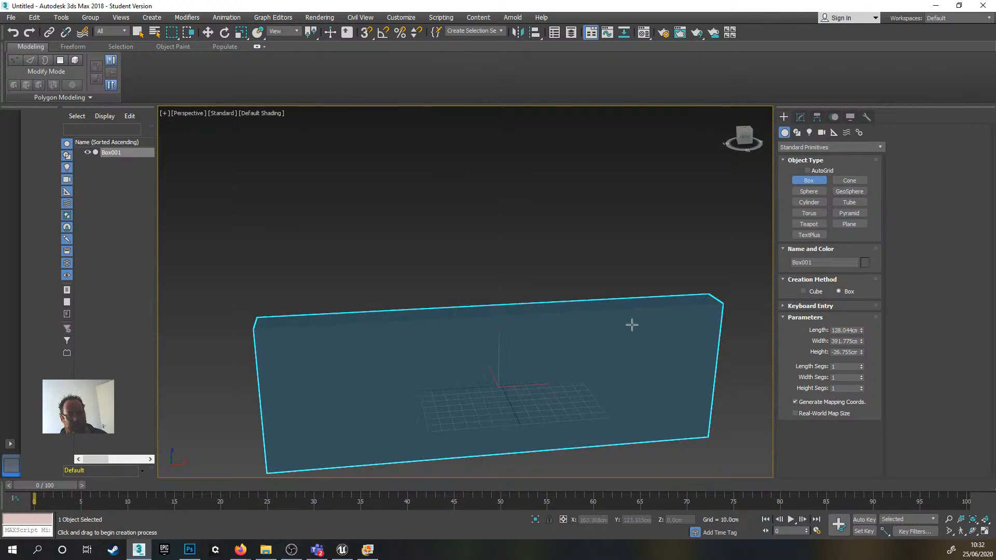
{"action": "scroll", "coordinate": [632, 325], "scroll_direction": "down", "scroll_amount": 5}
{"action": "mouse_move", "coordinate": [632, 337]}
{"action": "middle_mouse_down", "text": "alt"}
{"action": "mouse_move", "coordinate": [633, 359]}
{"action": "mouse_move", "coordinate": [655, 363]}
{"action": "middle_mouse_up", "text": "alt"}
{"action": "scroll", "coordinate": [593, 340], "scroll_direction": "up", "scroll_amount": 4}
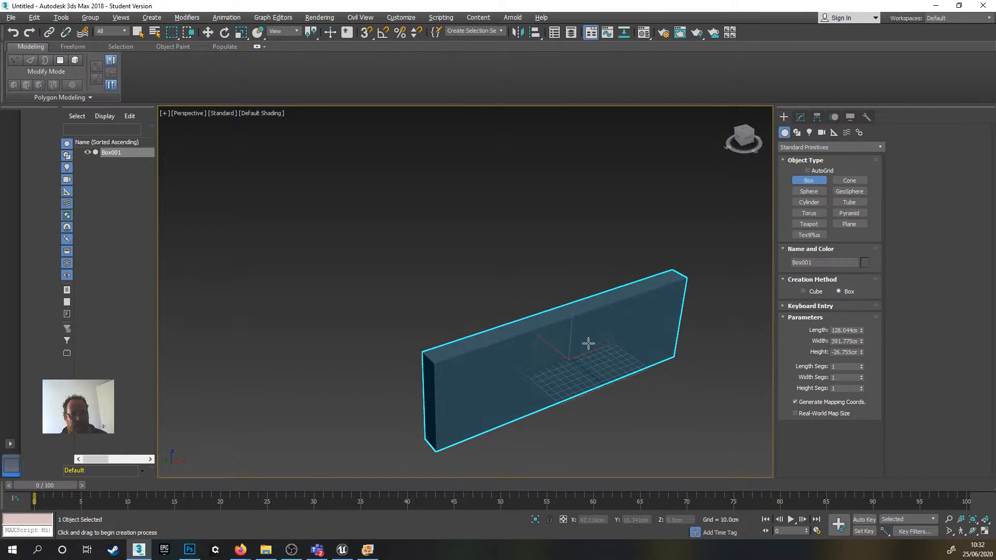
{"action": "double_click", "coordinate": [848, 331]}
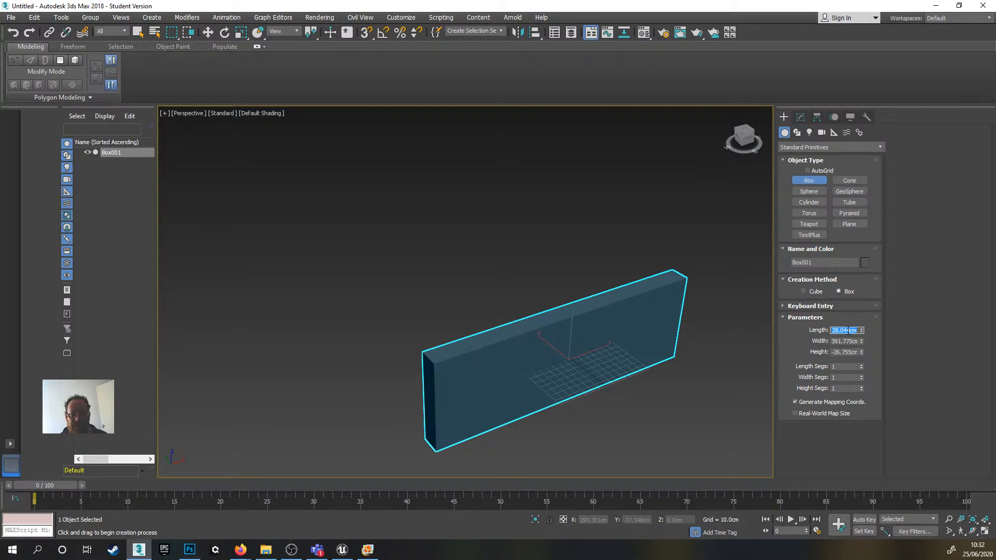
{"action": "type", "text": "160"}
{"action": "key", "text": "Tab"}
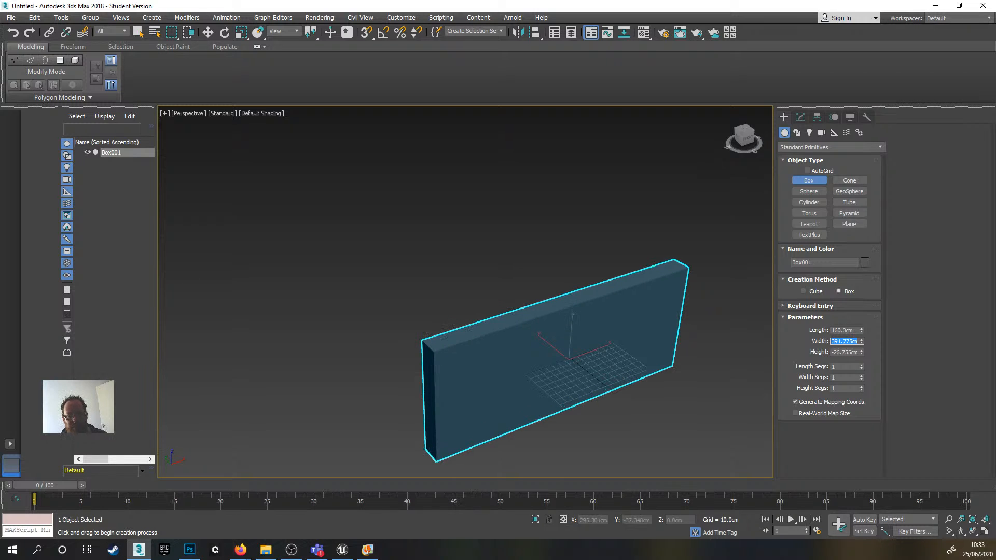
{"action": "type", "text": "9"}
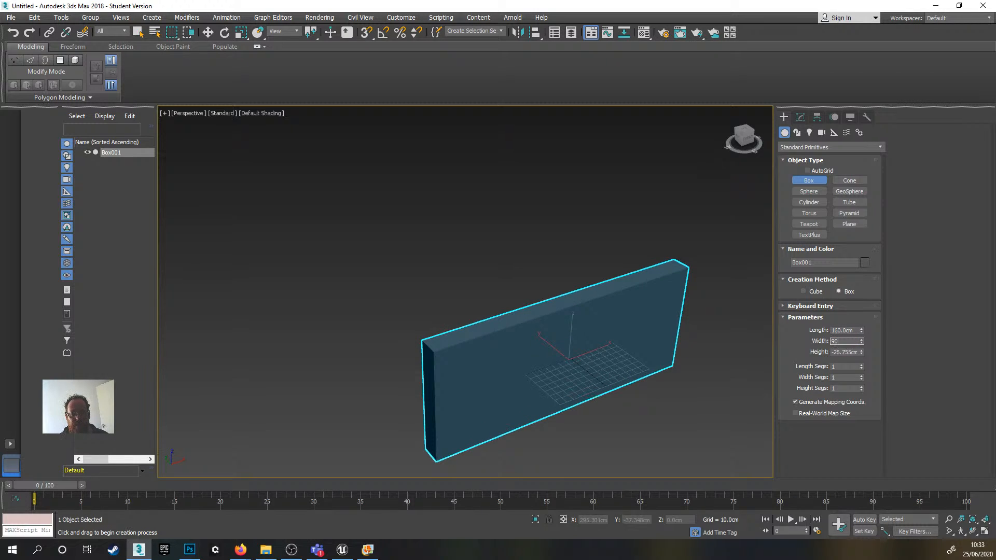
{"action": "type", "text": "0"}
{"action": "key", "text": "Return"}
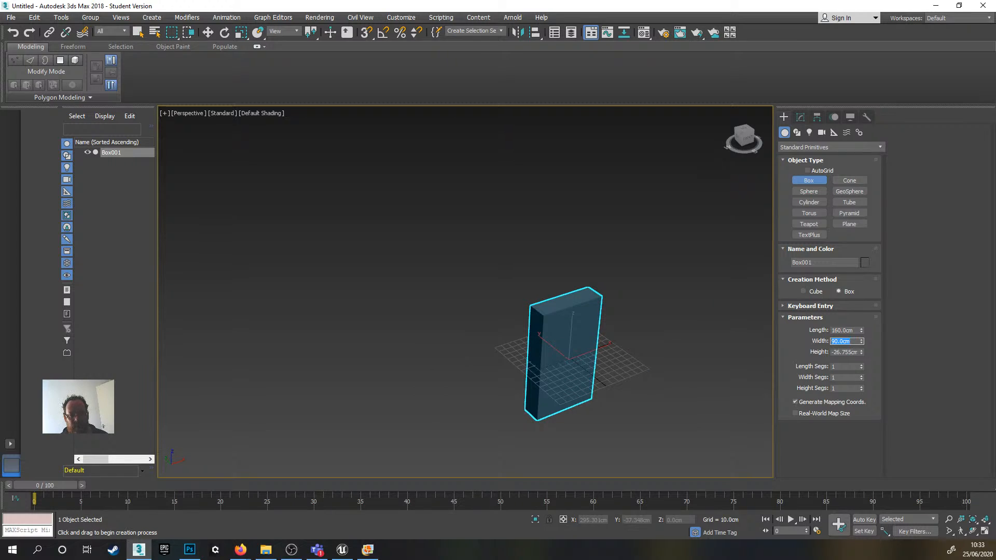
{"action": "key", "text": "Tab"}
{"action": "type", "text": "10"}
{"action": "key", "text": "Return"}
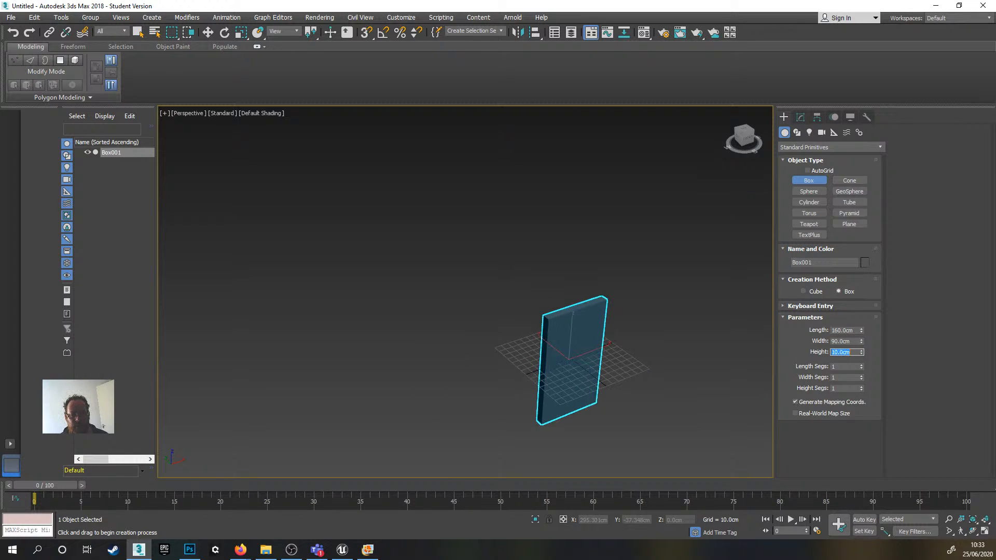
- Activate the Move tool and examine the box's pivot location relative to the ground grid from several angles and distances
{"action": "middle_click_drag", "start_coordinate": [593, 346], "coordinate": [638, 338], "text": "alt"}
{"action": "key", "text": "w"}
{"action": "scroll", "coordinate": [617, 329], "scroll_direction": "up", "scroll_amount": 5}
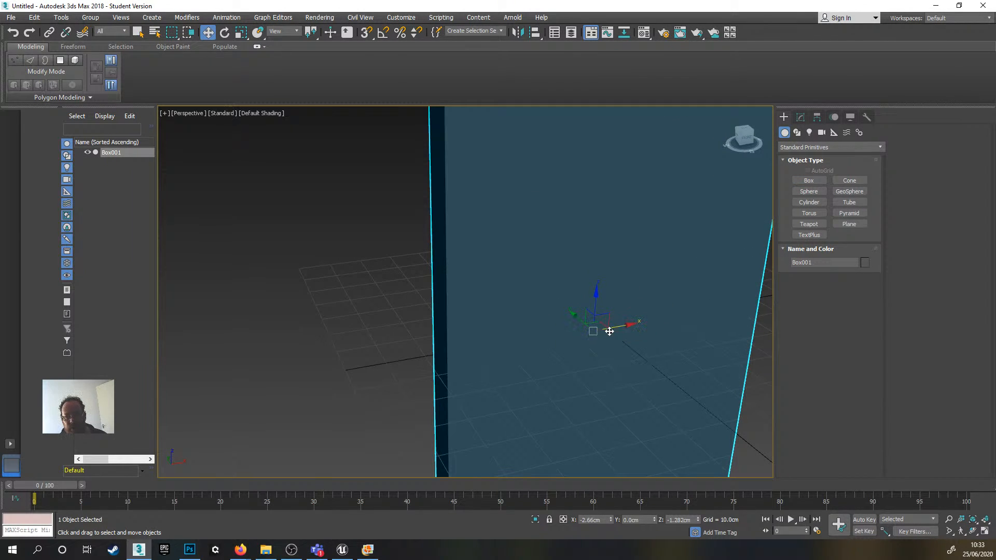
{"action": "scroll", "coordinate": [611, 334], "scroll_direction": "down", "scroll_amount": 5}
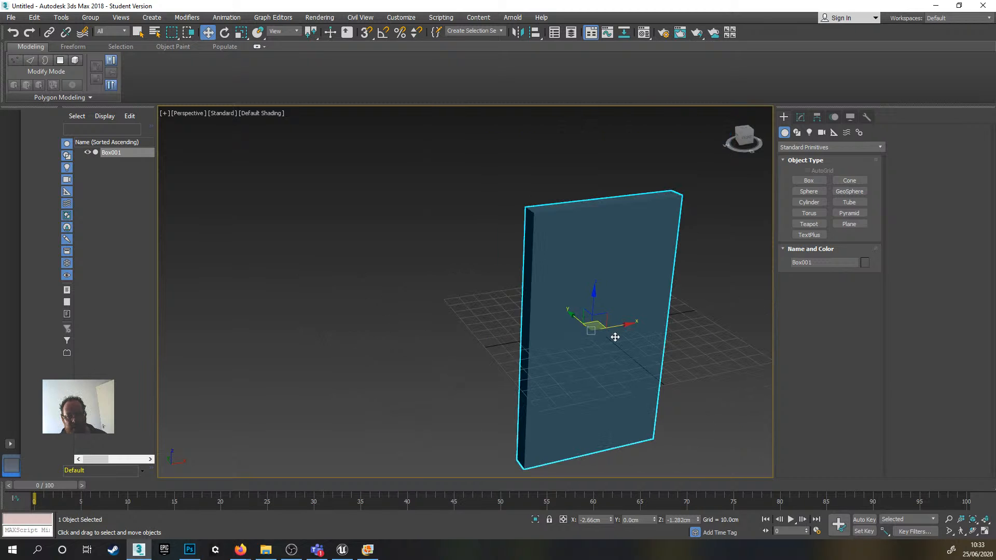
{"action": "scroll", "coordinate": [599, 335], "scroll_direction": "up", "scroll_amount": 5}
{"action": "middle_click_drag", "start_coordinate": [598, 335], "coordinate": [584, 275], "text": "alt"}
{"action": "scroll", "coordinate": [611, 329], "scroll_direction": "down", "scroll_amount": 5}
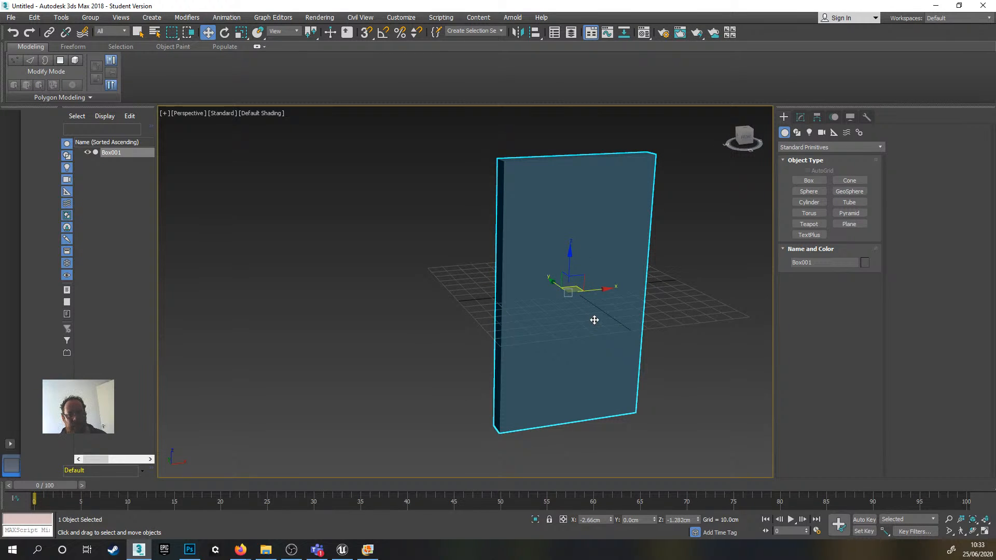
{"action": "scroll", "coordinate": [591, 284], "scroll_direction": "down", "scroll_amount": 5}
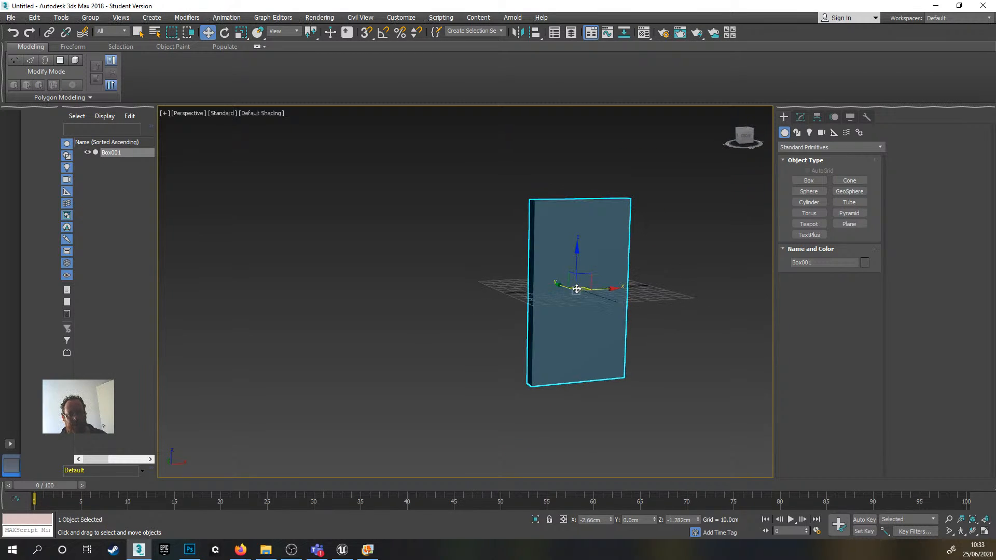
{"action": "scroll", "coordinate": [600, 262], "scroll_direction": "down", "scroll_amount": 3}
{"action": "middle_click_drag", "start_coordinate": [600, 263], "coordinate": [587, 301], "text": "alt"}
{"action": "scroll", "coordinate": [594, 279], "scroll_direction": "up", "scroll_amount": 5}
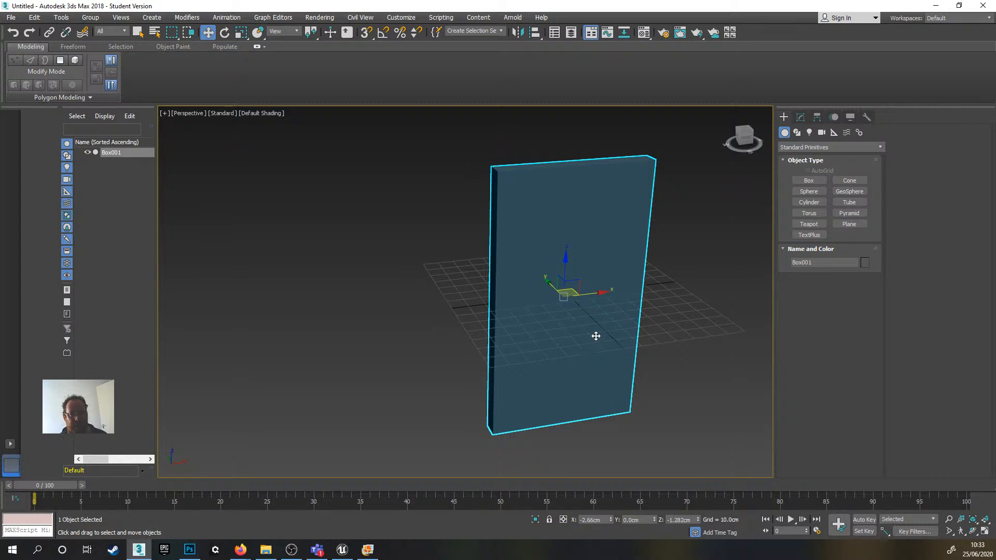
- Set the box's X and Z positions to 0 cm so its pivot sits at the world origin
{"action": "middle_click_drag", "start_coordinate": [598, 336], "coordinate": [597, 332], "text": "alt"}
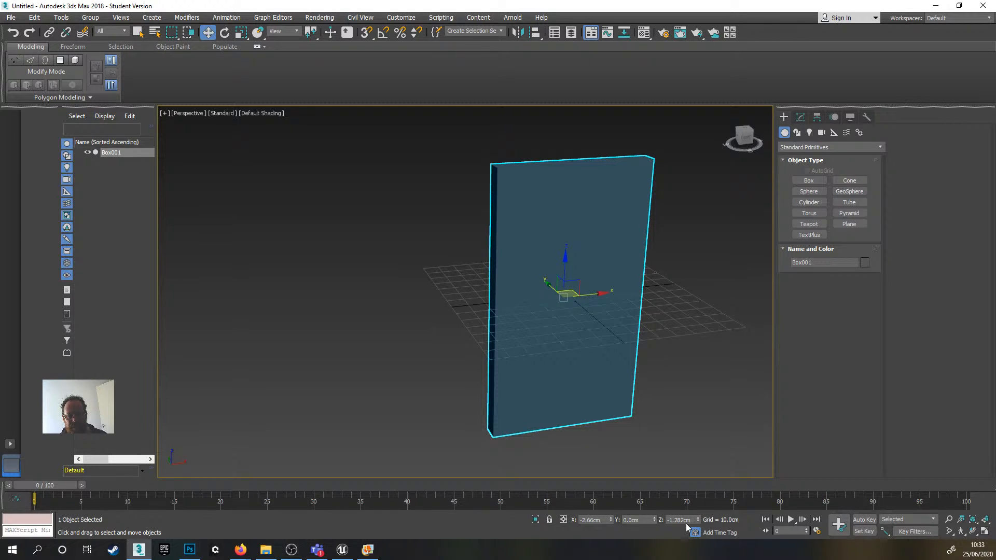
{"action": "right_click", "coordinate": [610, 521]}
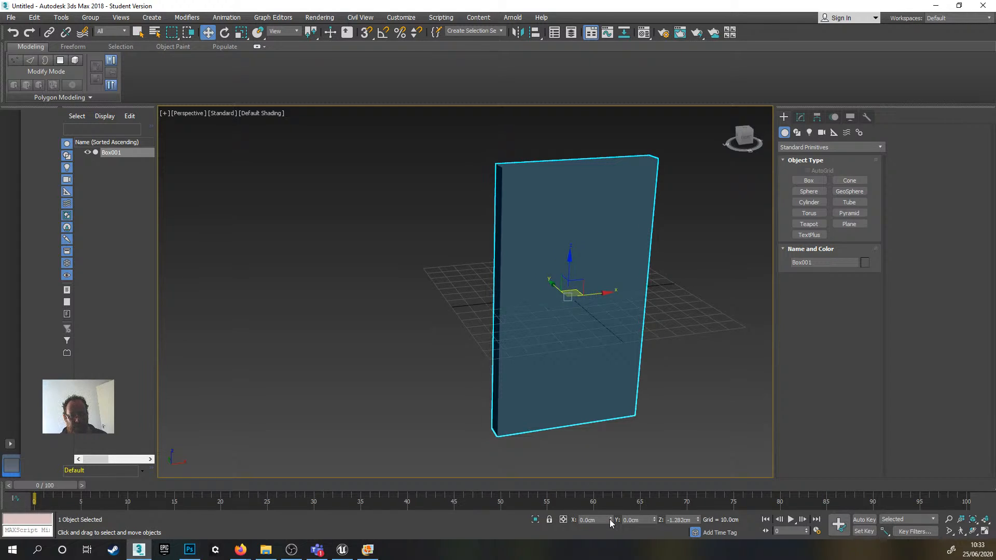
{"action": "right_click", "coordinate": [698, 520]}
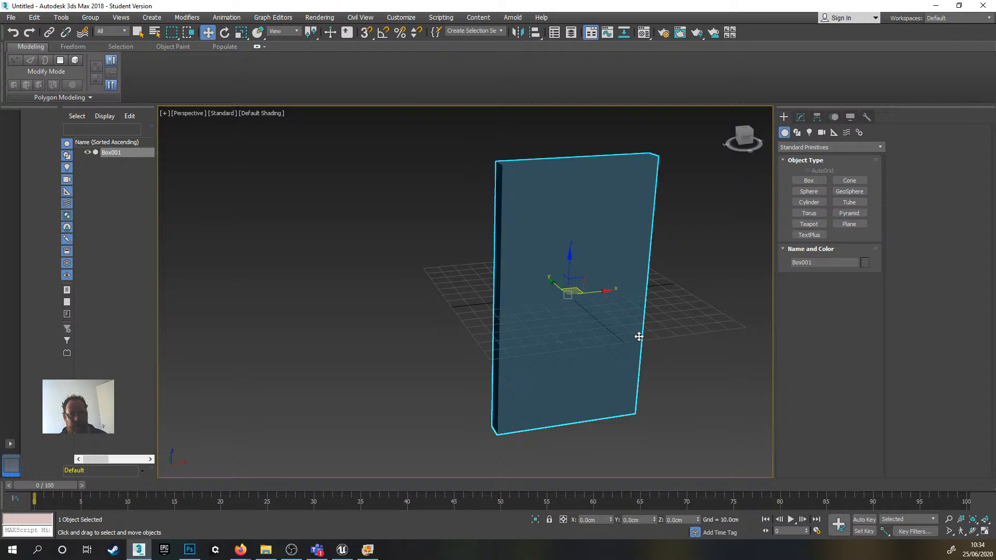
{"action": "middle_click_drag", "start_coordinate": [638, 337], "coordinate": [565, 317], "text": "alt"}
{"action": "scroll", "coordinate": [587, 294], "scroll_direction": "up", "scroll_amount": 3}
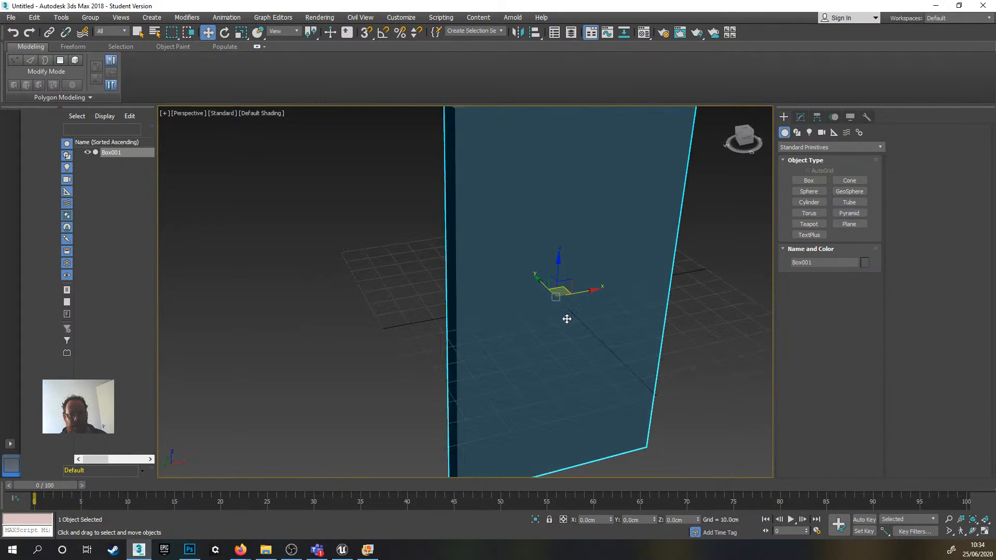
- Using Affect Pivot Only, move the box's pivot to Z -80 cm at its bottom edge, and finish pivot editing
{"action": "left_click", "coordinate": [818, 118]}
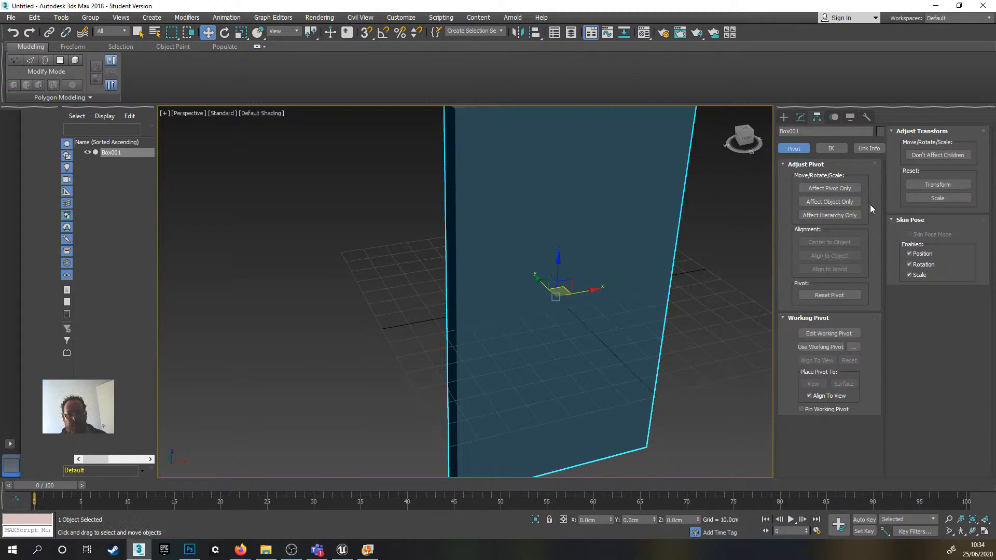
{"action": "left_click", "coordinate": [843, 189]}
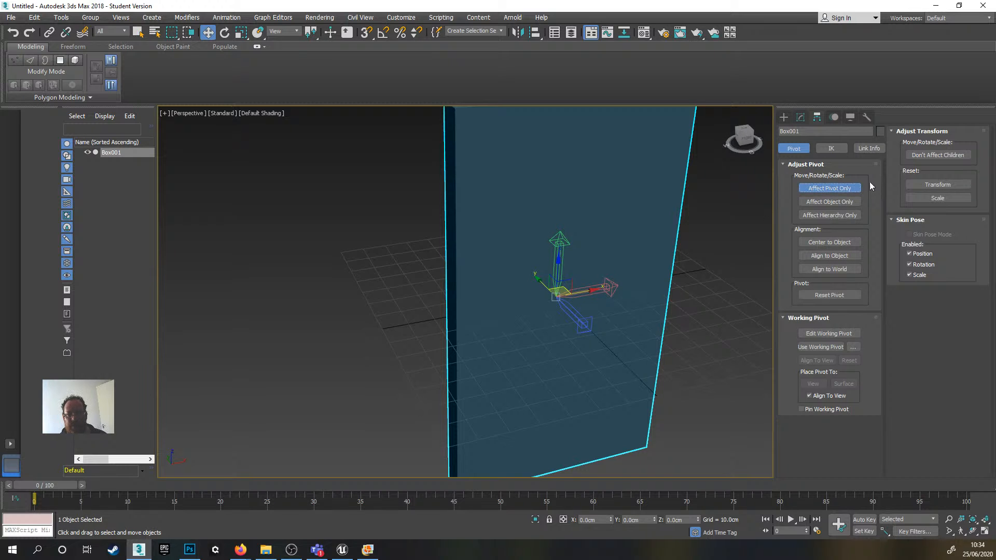
{"action": "middle_click_drag", "start_coordinate": [579, 301], "coordinate": [565, 285], "text": "alt"}
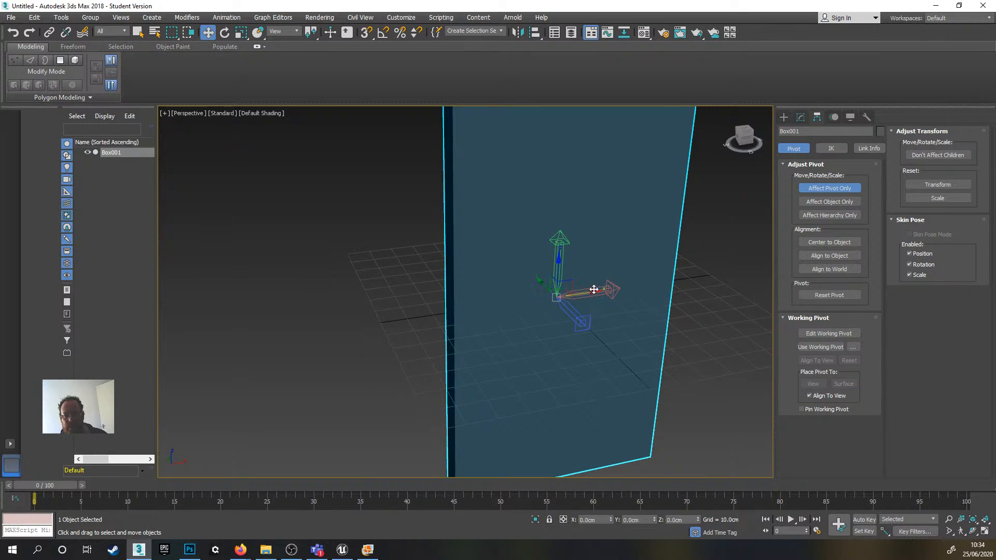
{"action": "middle_click_drag", "start_coordinate": [571, 342], "coordinate": [594, 351], "text": "alt"}
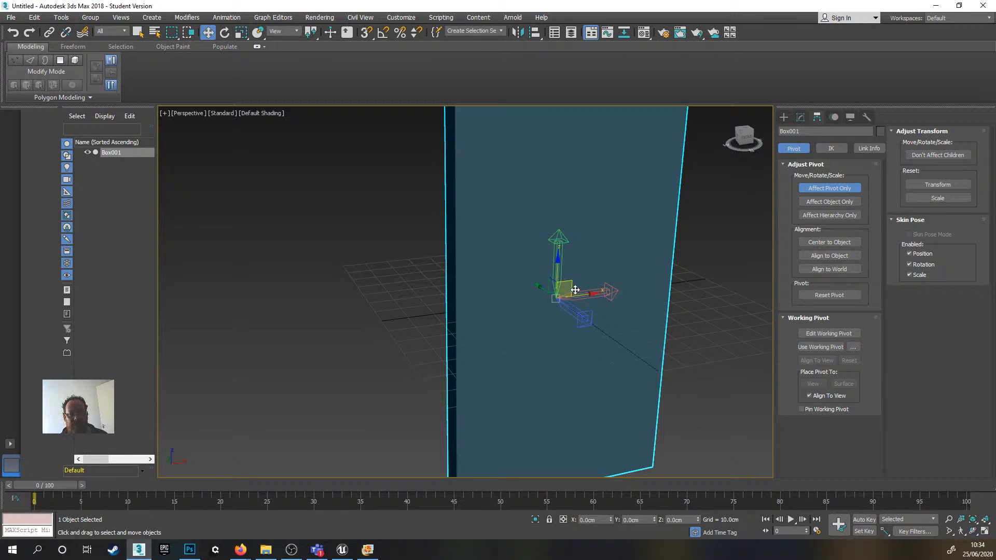
{"action": "left_click", "coordinate": [688, 520]}
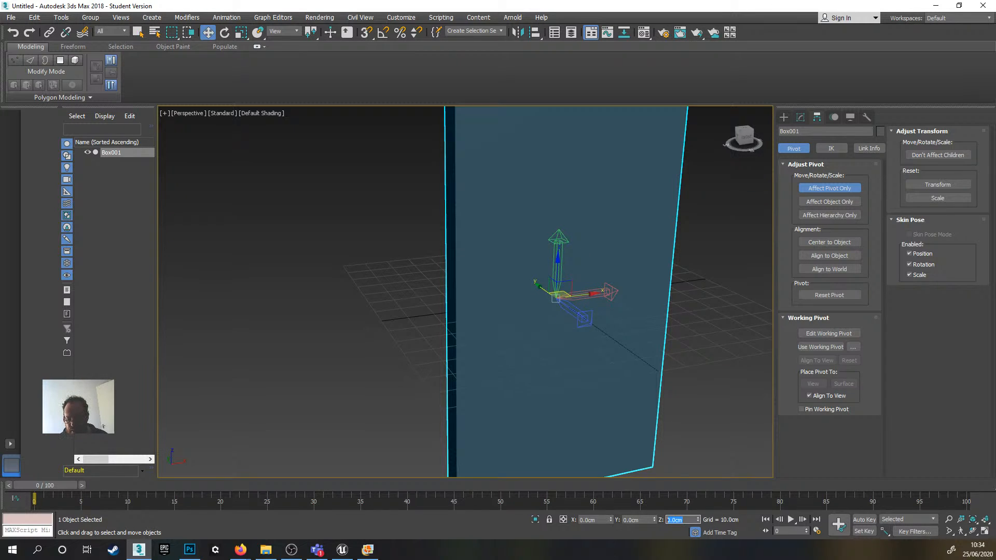
{"action": "type", "text": "-80"}
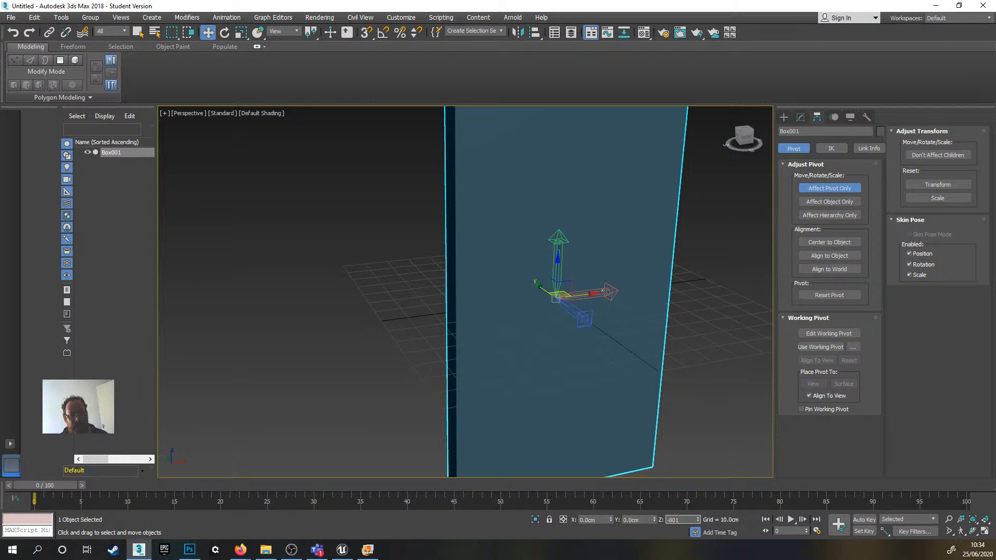
{"action": "key", "text": "Return"}
{"action": "scroll", "coordinate": [629, 356], "scroll_direction": "down", "scroll_amount": 4}
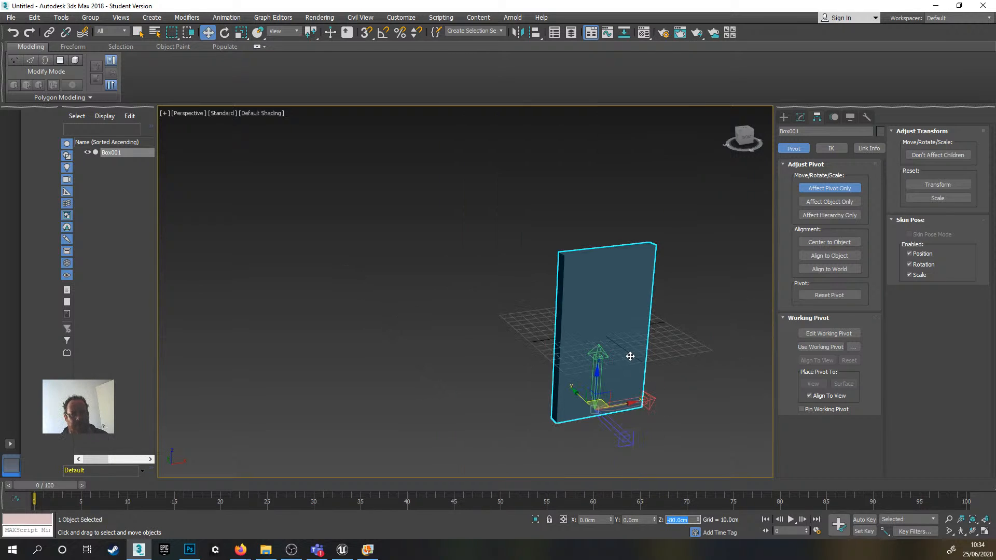
{"action": "mouse_move", "coordinate": [630, 356]}
{"action": "middle_mouse_down", "text": "alt"}
{"action": "mouse_move", "coordinate": [627, 307]}
{"action": "mouse_move", "coordinate": [627, 360]}
{"action": "middle_mouse_up", "text": "alt"}
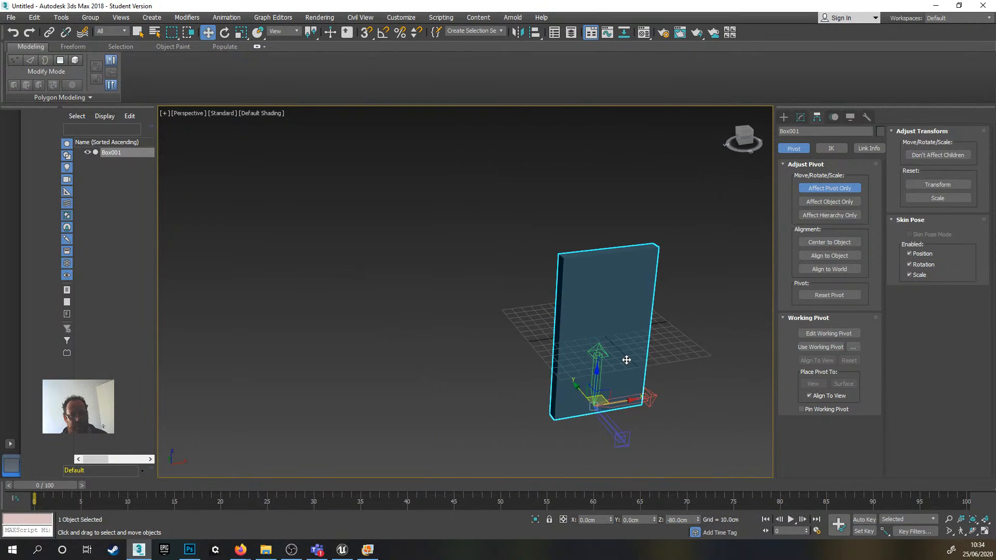
{"action": "left_click", "coordinate": [823, 188]}
- Set the box's Z position to 0 cm so its base stands on the ground grid
{"action": "scroll", "coordinate": [602, 415], "scroll_direction": "up", "scroll_amount": 5}
{"action": "middle_click_drag", "start_coordinate": [618, 399], "coordinate": [638, 418], "text": "alt"}
{"action": "scroll", "coordinate": [631, 424], "scroll_direction": "down", "scroll_amount": 5}
{"action": "middle_click_drag", "start_coordinate": [643, 366], "coordinate": [636, 400], "text": "alt"}
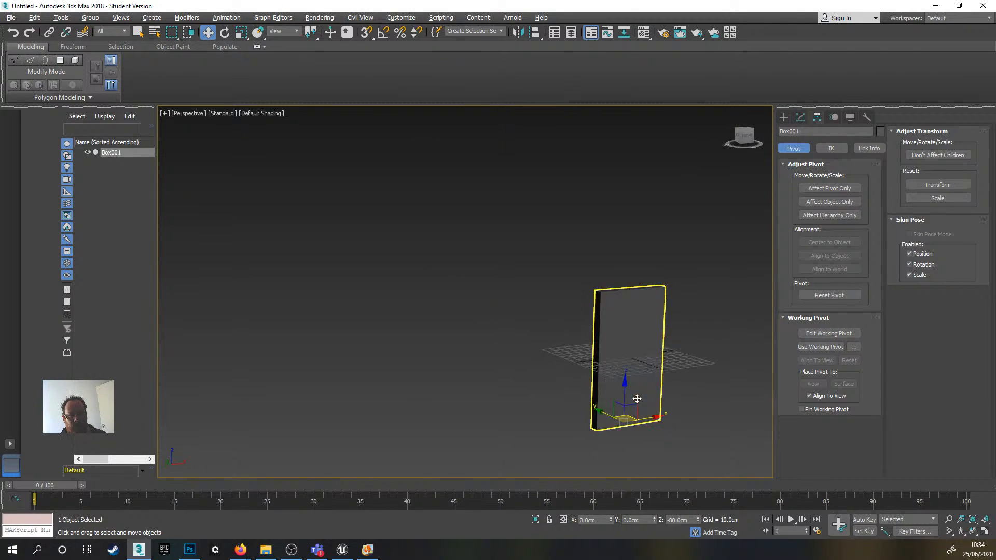
{"action": "right_click", "coordinate": [698, 519]}
{"action": "middle_click_drag", "start_coordinate": [649, 368], "coordinate": [646, 339], "text": "alt"}
{"action": "scroll", "coordinate": [596, 364], "scroll_direction": "up", "scroll_amount": 3}
{"action": "scroll", "coordinate": [593, 358], "scroll_direction": "down", "scroll_amount": 3}
{"action": "scroll", "coordinate": [604, 353], "scroll_direction": "up", "scroll_amount": 4}
{"action": "scroll", "coordinate": [615, 347], "scroll_direction": "down", "scroll_amount": 4}
{"action": "scroll", "coordinate": [603, 331], "scroll_direction": "up", "scroll_amount": 3}
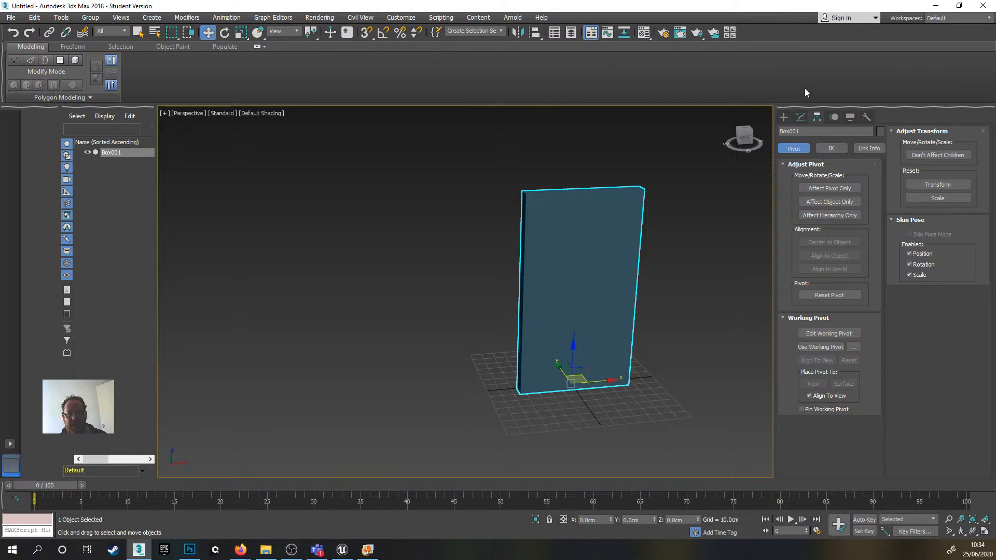
- Apply an Edit Poly modifier to the box
{"action": "left_click", "coordinate": [800, 117]}
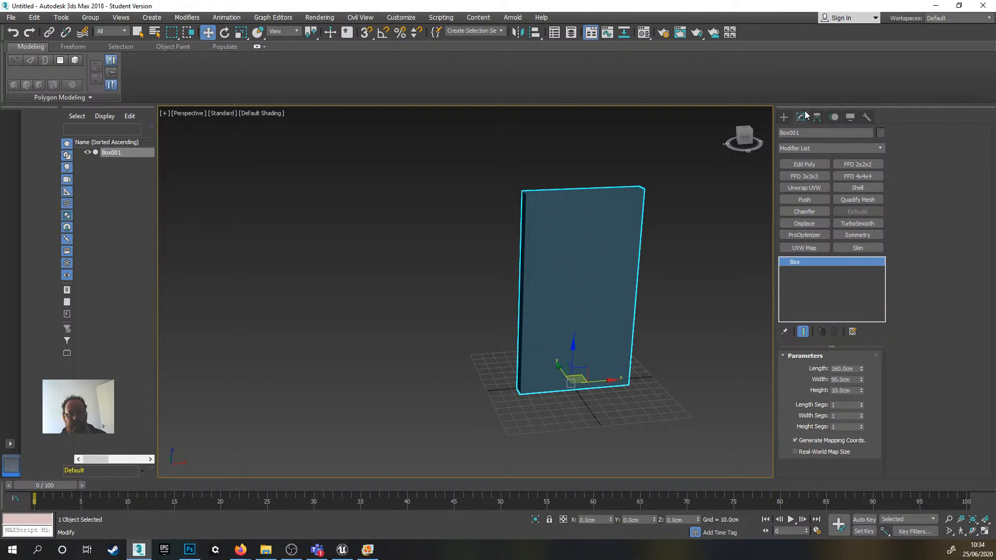
{"action": "left_click", "coordinate": [583, 277]}
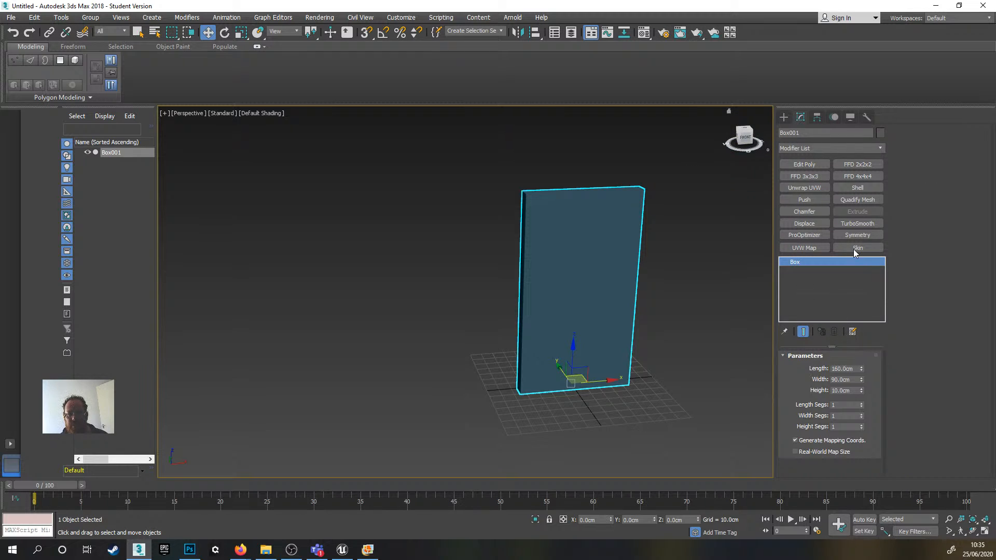
{"action": "left_click", "coordinate": [805, 165]}
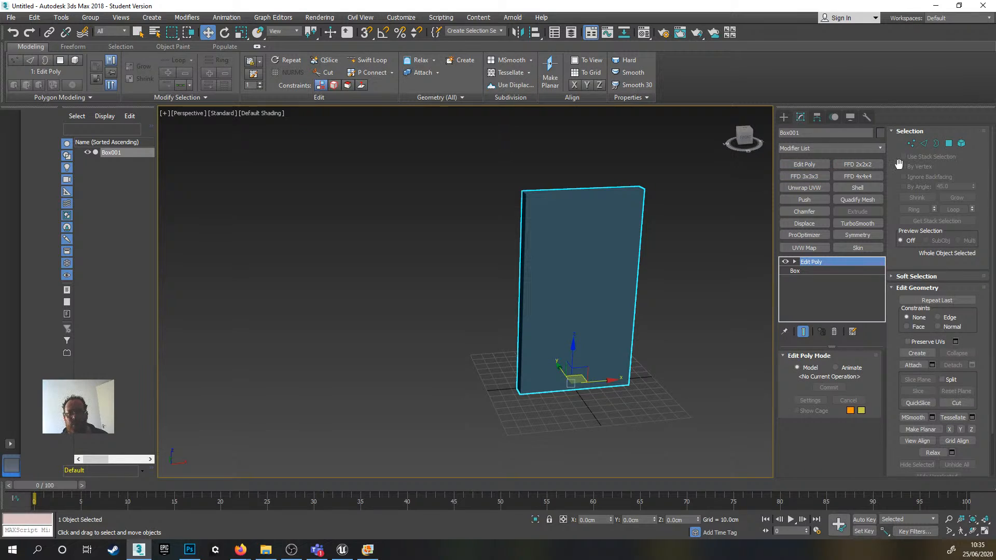
- Inset the box's large front polygon by 10 cm to form the frame border
{"action": "left_click", "coordinate": [949, 144]}
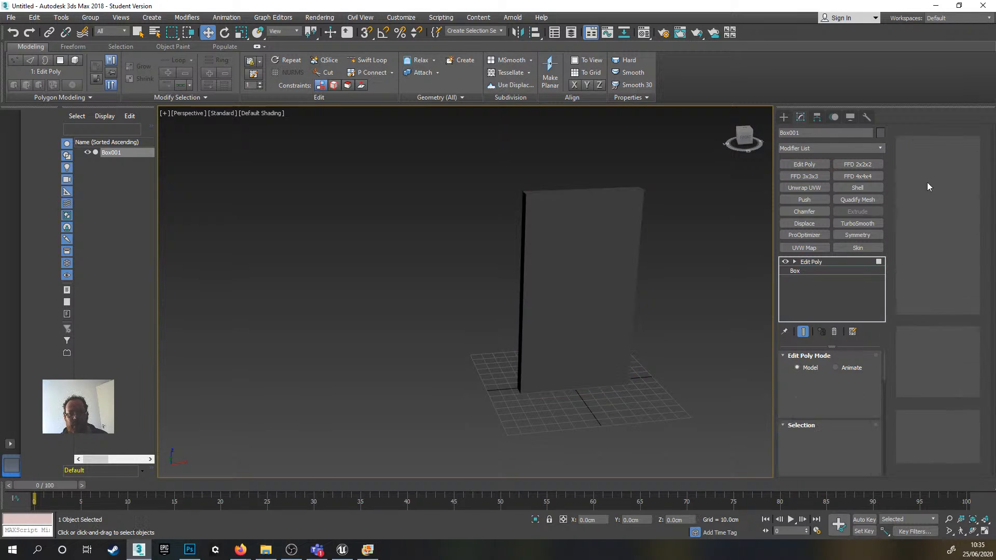
{"action": "left_click", "coordinate": [579, 278]}
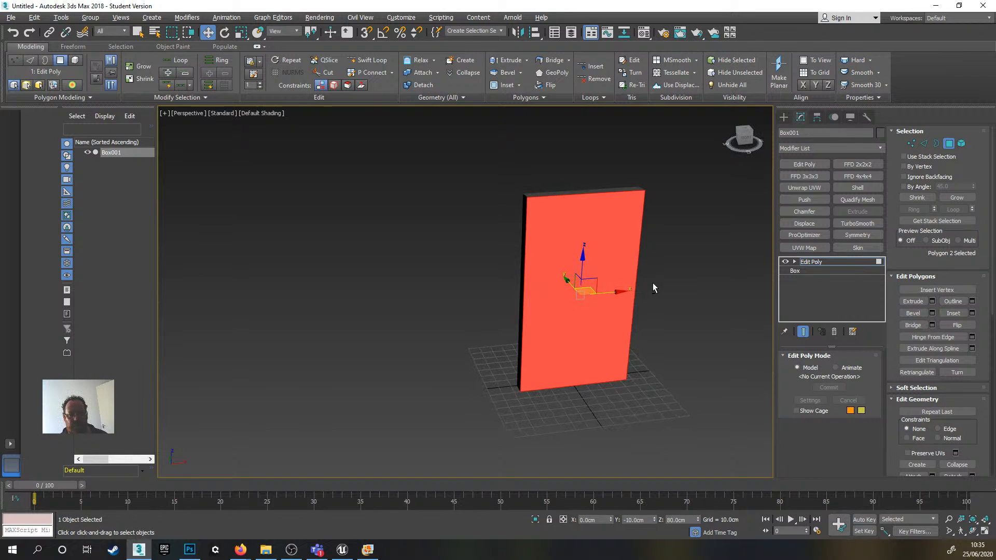
{"action": "left_click", "coordinate": [971, 313]}
{"action": "double_click", "coordinate": [499, 311]}
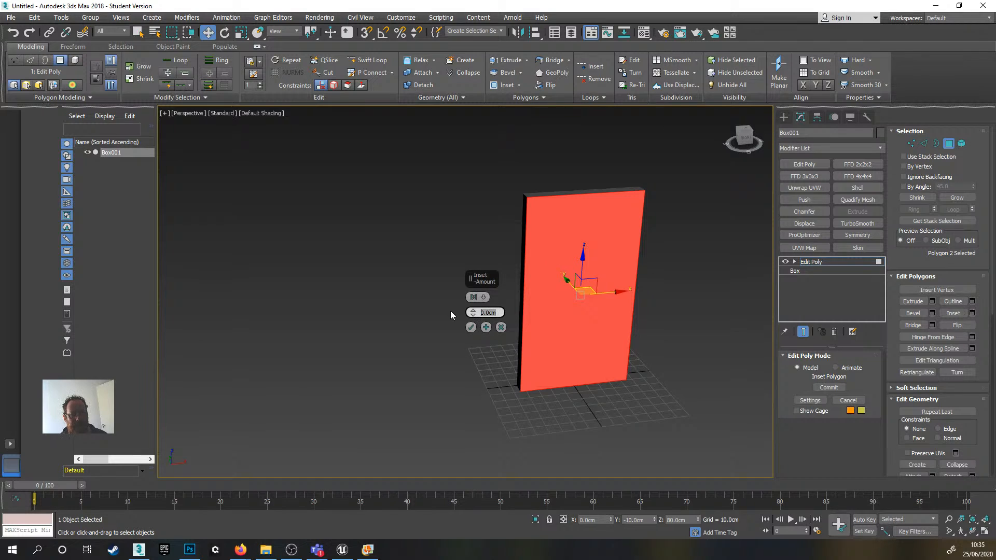
{"action": "type", "text": "10"}
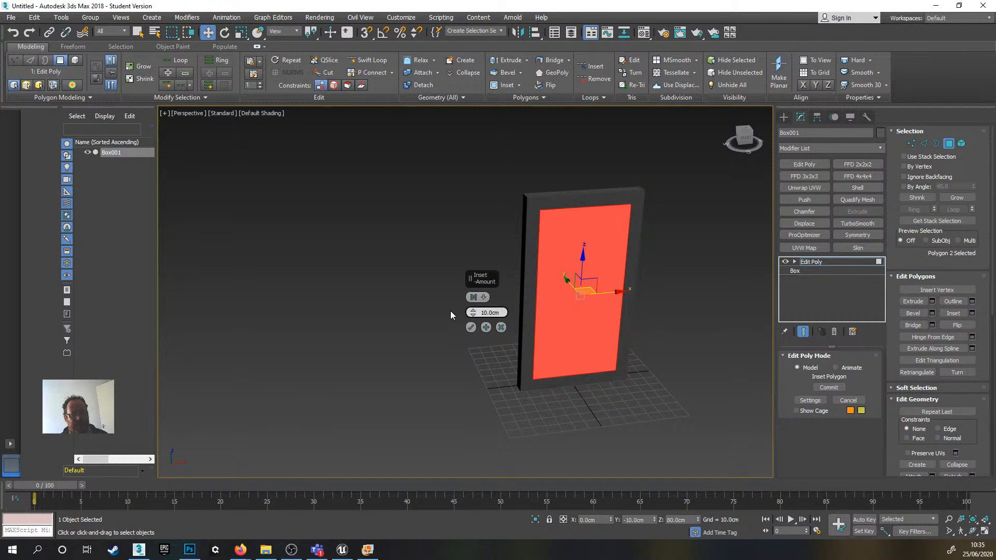
{"action": "key", "text": "Return"}
{"action": "scroll", "coordinate": [570, 267], "scroll_direction": "up", "scroll_amount": 3}
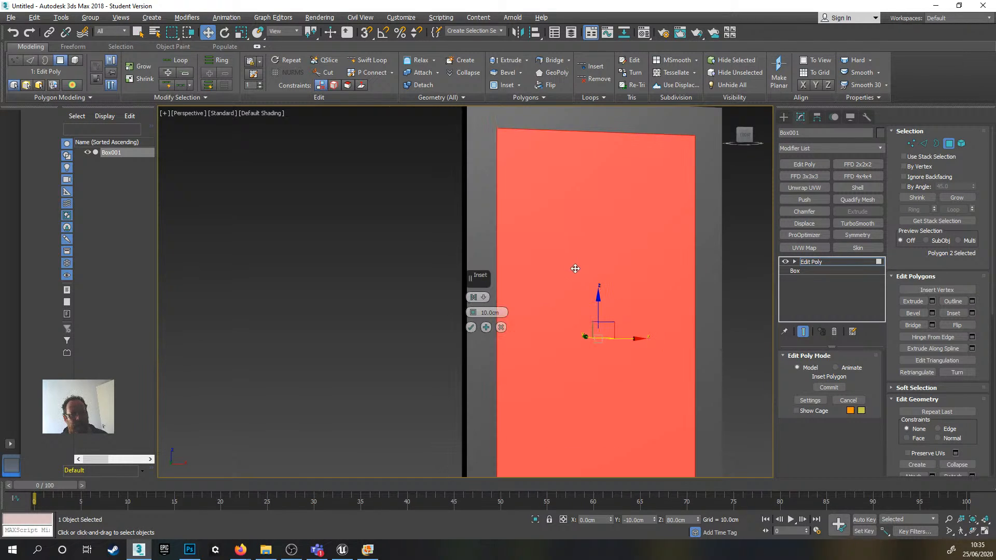
{"action": "scroll", "coordinate": [559, 299], "scroll_direction": "down", "scroll_amount": 1}
{"action": "middle_click_drag", "start_coordinate": [560, 298], "coordinate": [540, 313], "text": "alt"}
{"action": "left_click", "coordinate": [470, 327]}
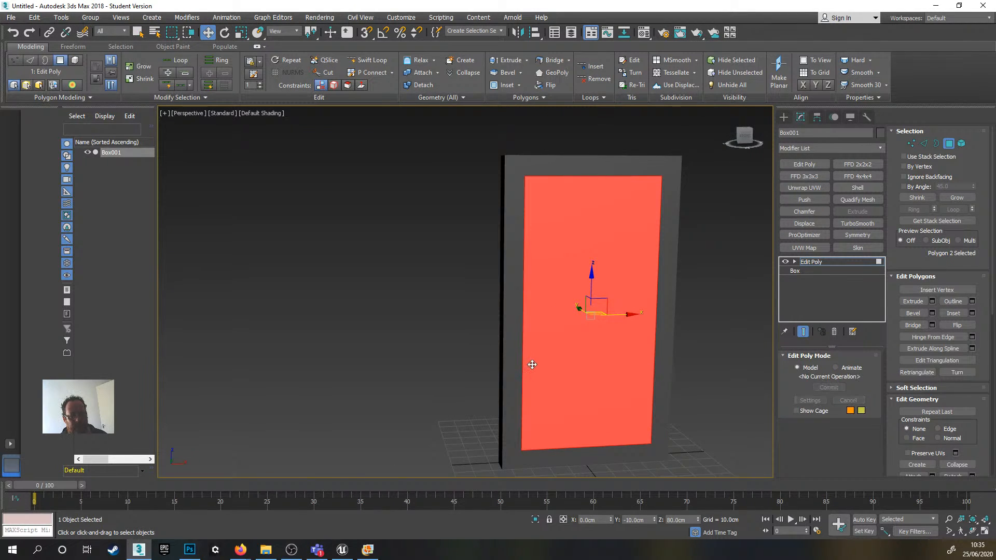
- Turn on Edged Faces display in the Perspective view and clear the polygon selection
{"action": "key", "text": "F4"}
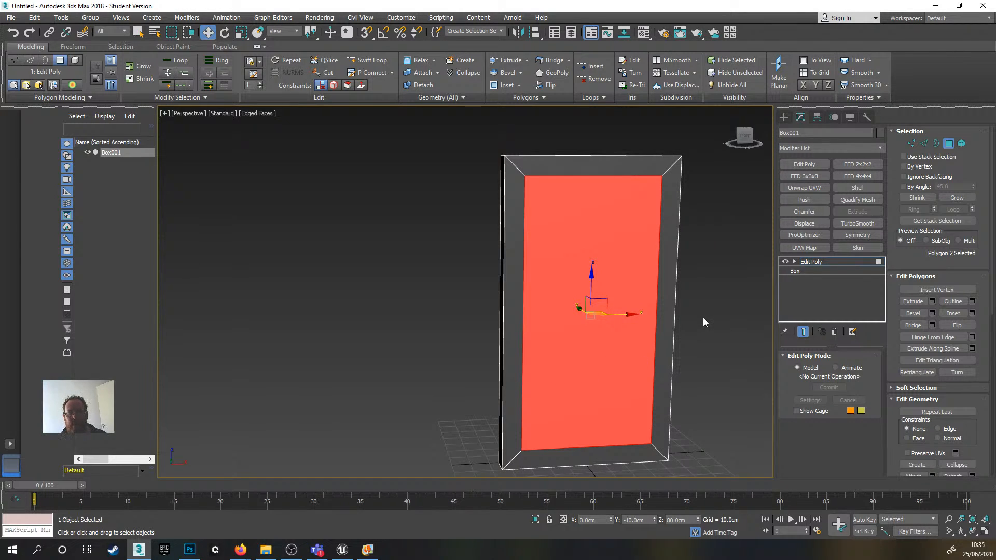
{"action": "mouse_move", "coordinate": [698, 322]}
{"action": "middle_mouse_down", "text": "alt"}
{"action": "mouse_move", "coordinate": [698, 339]}
{"action": "mouse_move", "coordinate": [687, 313]}
{"action": "mouse_move", "coordinate": [508, 318]}
{"action": "mouse_move", "coordinate": [850, 313]}
{"action": "mouse_move", "coordinate": [671, 320]}
{"action": "mouse_move", "coordinate": [706, 324]}
{"action": "mouse_move", "coordinate": [698, 341]}
{"action": "mouse_move", "coordinate": [692, 311]}
{"action": "mouse_move", "coordinate": [689, 334]}
{"action": "mouse_move", "coordinate": [697, 327]}
{"action": "middle_mouse_up", "text": "alt"}
{"action": "left_click", "coordinate": [699, 333]}
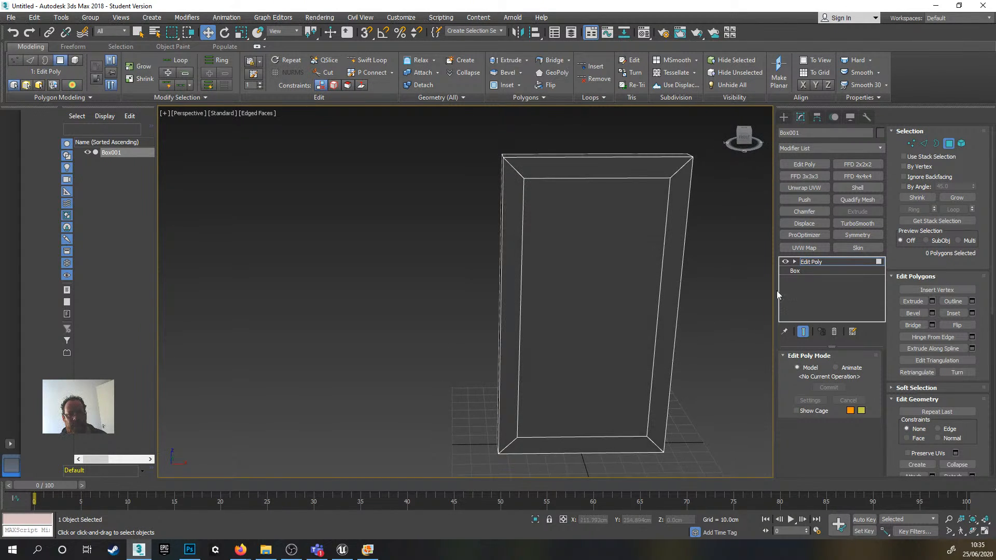
- Extrude the inner front polygon by -5 cm to recess the painting area, and deselect it
{"action": "left_click", "coordinate": [591, 284]}
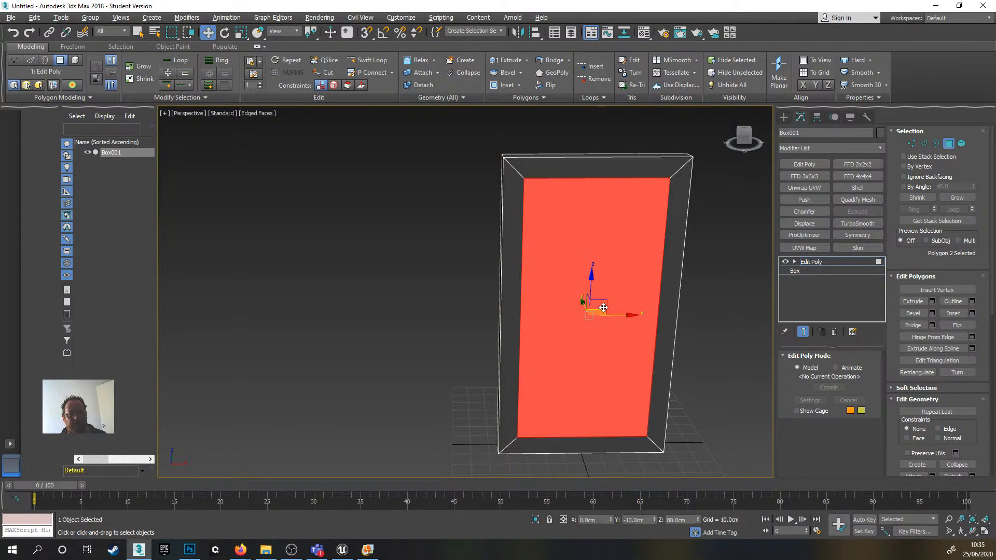
{"action": "mouse_move", "coordinate": [602, 306]}
{"action": "middle_mouse_down", "text": "alt"}
{"action": "mouse_move", "coordinate": [617, 311]}
{"action": "mouse_move", "coordinate": [614, 324]}
{"action": "mouse_move", "coordinate": [616, 310]}
{"action": "middle_mouse_up", "text": "alt"}
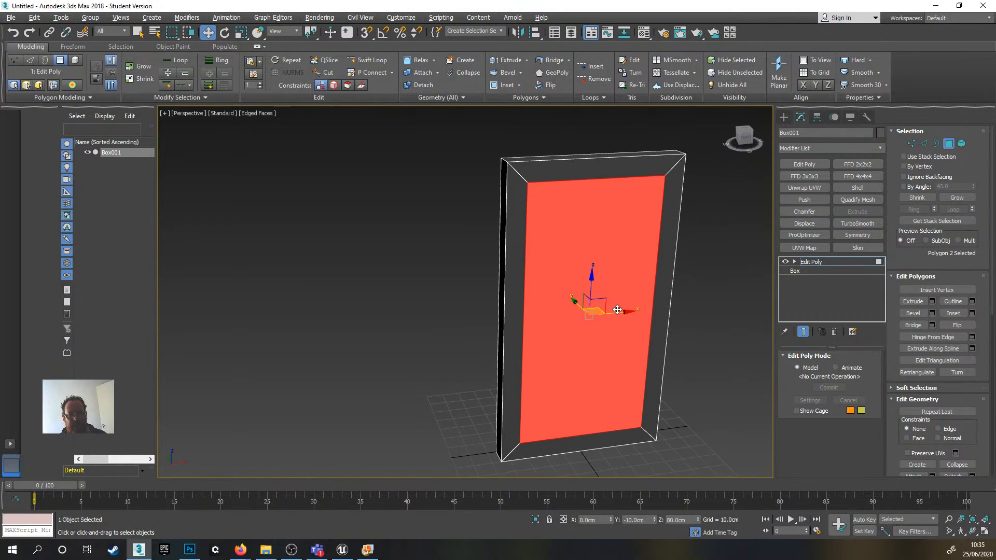
{"action": "left_click", "coordinate": [933, 301]}
{"action": "left_click", "coordinate": [502, 313]}
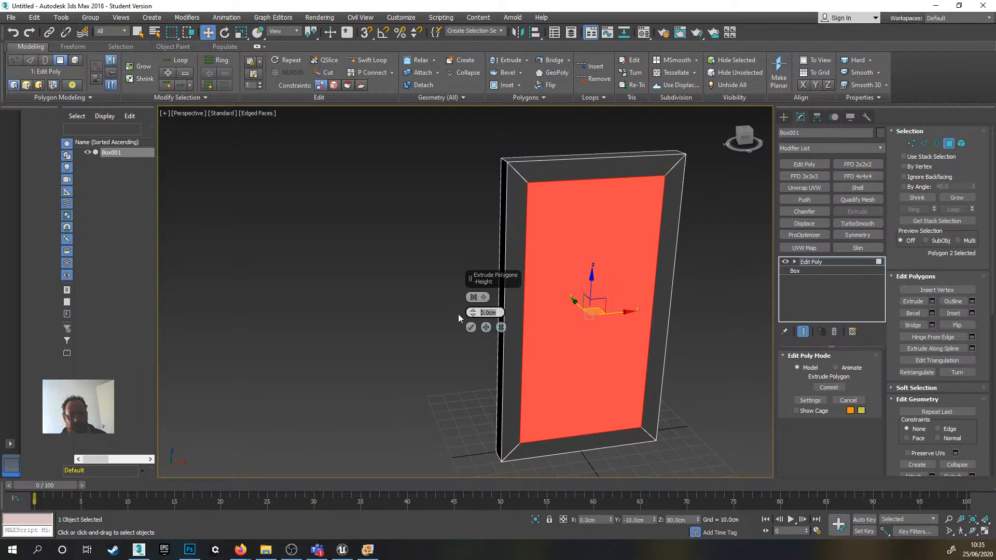
{"action": "type", "text": "-5"}
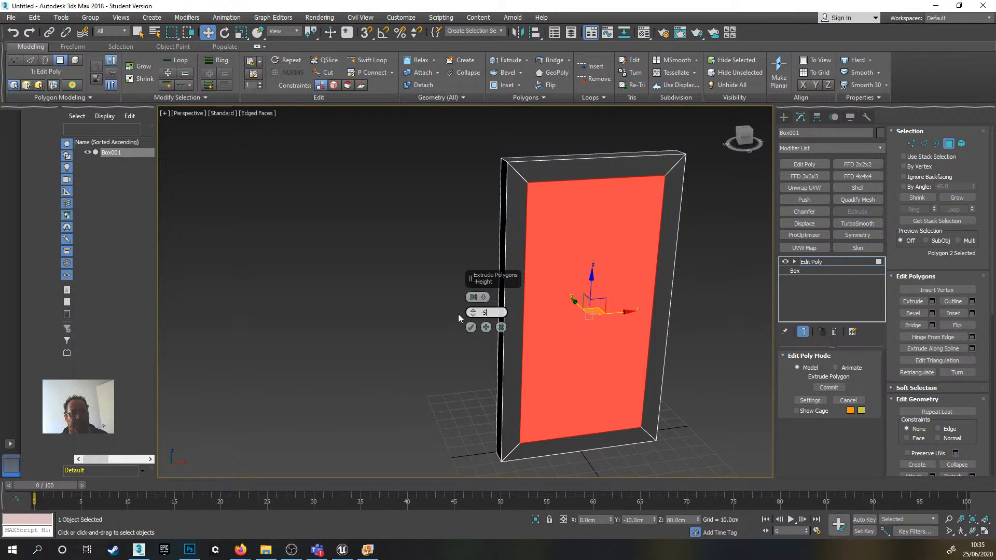
{"action": "key", "text": "Return"}
{"action": "left_click", "coordinate": [471, 328]}
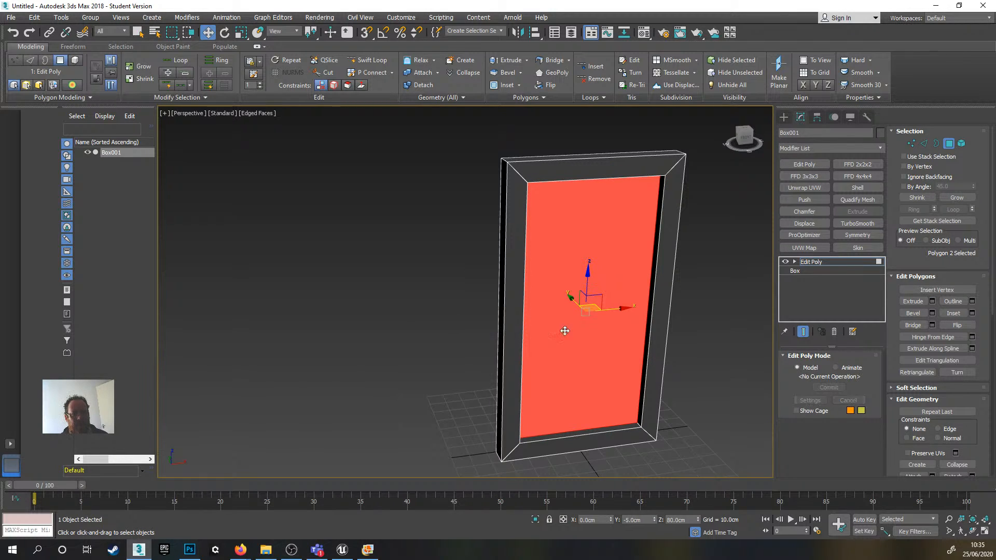
{"action": "middle_click_drag", "start_coordinate": [562, 329], "coordinate": [677, 343], "text": "alt"}
{"action": "left_click", "coordinate": [677, 342]}
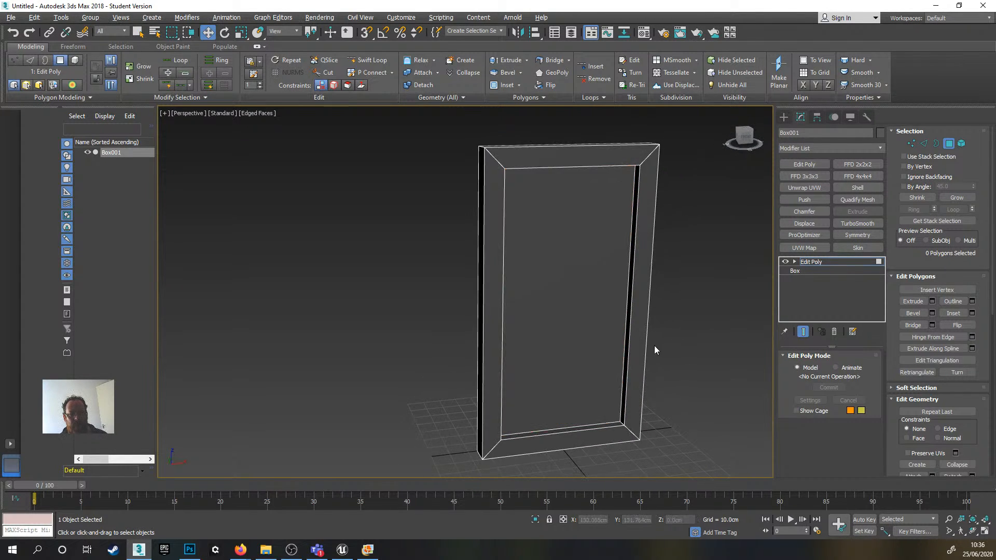
- Select the edge loop around the front of the recess and move it about 2 cm along Y into the frame
{"action": "left_click", "coordinate": [924, 143]}
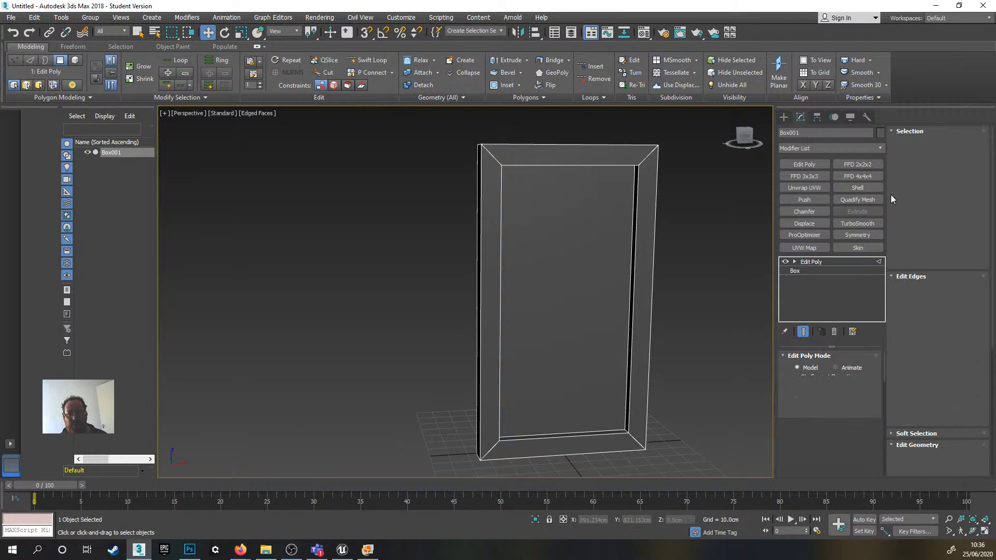
{"action": "double_click", "coordinate": [637, 247]}
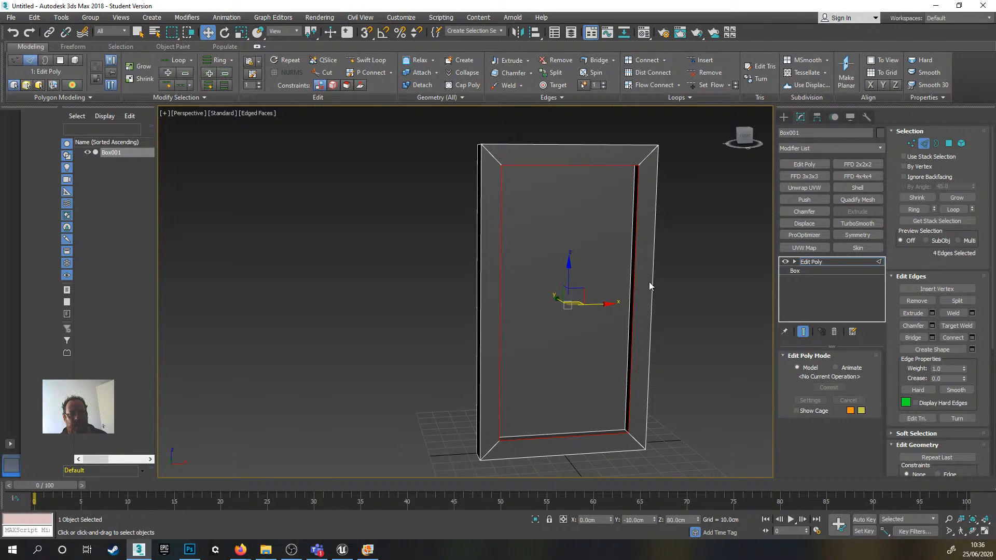
{"action": "middle_click_drag", "start_coordinate": [599, 328], "coordinate": [556, 299], "text": "alt"}
{"action": "left_click_drag", "start_coordinate": [549, 287], "coordinate": [546, 285]}
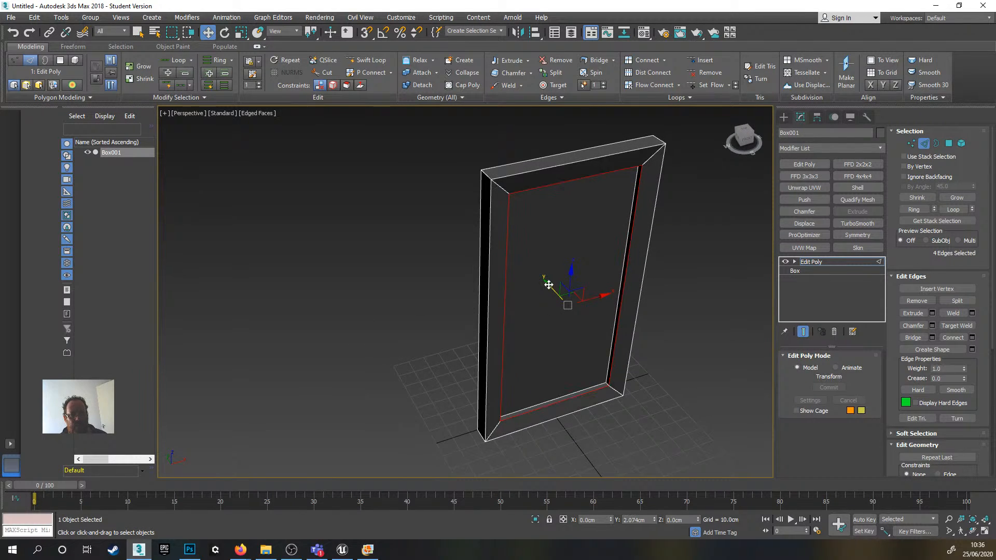
{"action": "scroll", "coordinate": [569, 306], "scroll_direction": "up", "scroll_amount": 6}
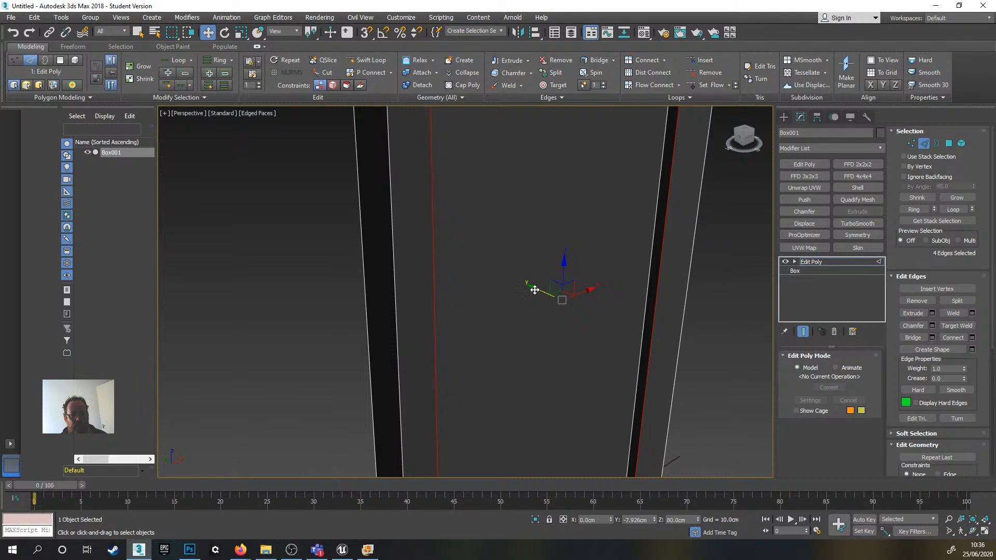
- Move the recess's front edge loop further along Y into the frame, to about -6.6 cm, and deselect it
{"action": "left_click_drag", "start_coordinate": [535, 290], "coordinate": [531, 287]}
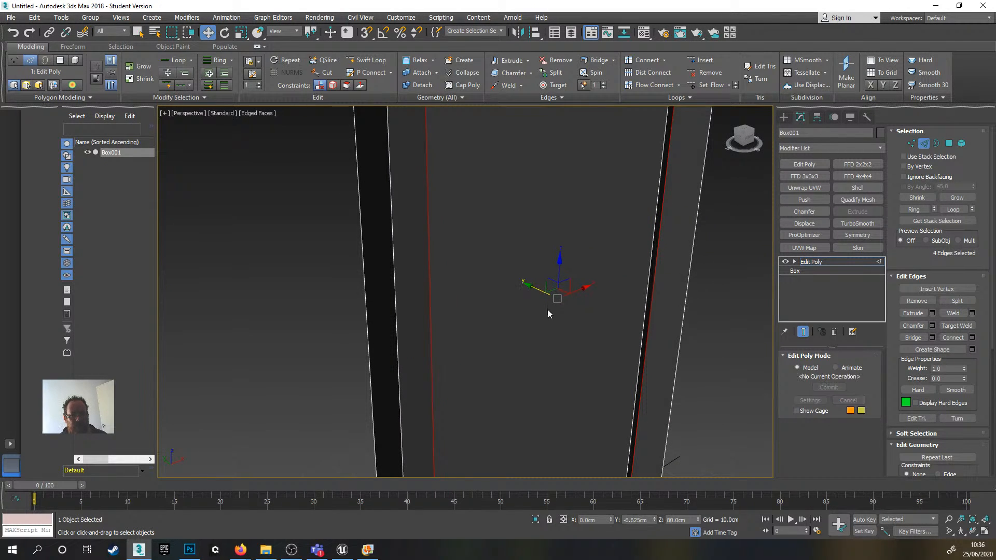
{"action": "middle_click_drag", "start_coordinate": [547, 309], "coordinate": [566, 342], "text": "alt"}
{"action": "left_click", "coordinate": [695, 316]}
- Select the frame's outer front edge loop, move it slightly forward along Y, deselect it and return to whole-object level
{"action": "scroll", "coordinate": [511, 324], "scroll_direction": "down", "scroll_amount": 3}
{"action": "mouse_move", "coordinate": [512, 325]}
{"action": "middle_mouse_down", "text": "alt"}
{"action": "mouse_move", "coordinate": [540, 309]}
{"action": "mouse_move", "coordinate": [525, 316]}
{"action": "middle_mouse_up", "text": "alt"}
{"action": "double_click", "coordinate": [496, 314]}
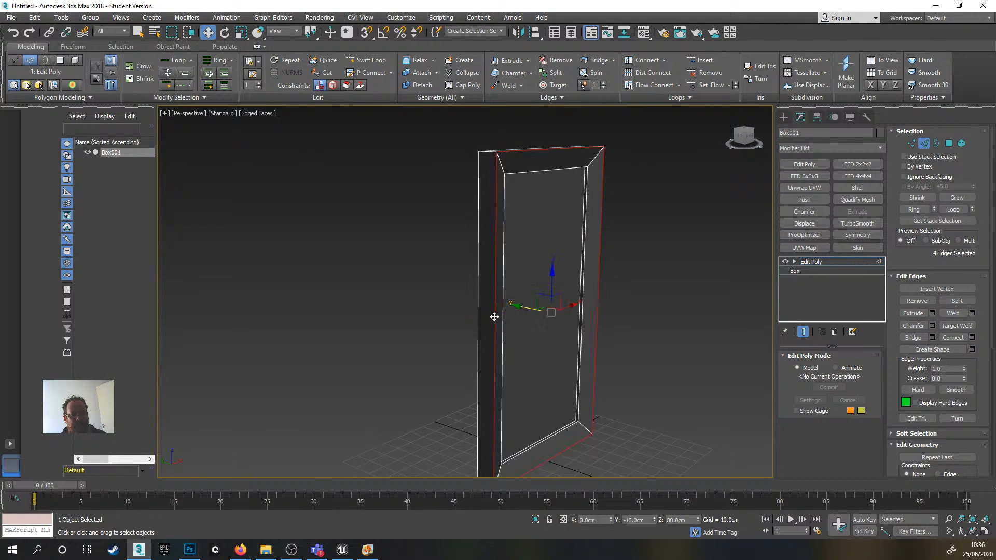
{"action": "middle_click_drag", "start_coordinate": [564, 346], "coordinate": [563, 356], "text": "alt"}
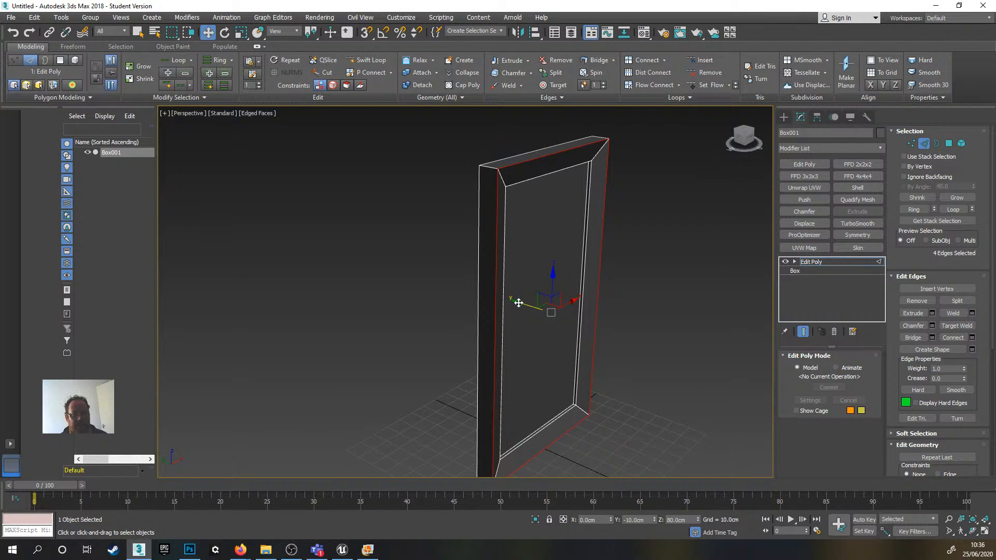
{"action": "left_click_drag", "start_coordinate": [518, 303], "coordinate": [524, 305]}
{"action": "left_click", "coordinate": [695, 319]}
{"action": "middle_click_drag", "start_coordinate": [695, 319], "coordinate": [563, 310], "text": "alt"}
{"action": "scroll", "coordinate": [618, 343], "scroll_direction": "down", "scroll_amount": 3}
{"action": "mouse_move", "coordinate": [563, 310]}
{"action": "middle_mouse_down", "text": "alt"}
{"action": "mouse_move", "coordinate": [549, 335]}
{"action": "mouse_move", "coordinate": [553, 313]}
{"action": "middle_mouse_up", "text": "alt"}
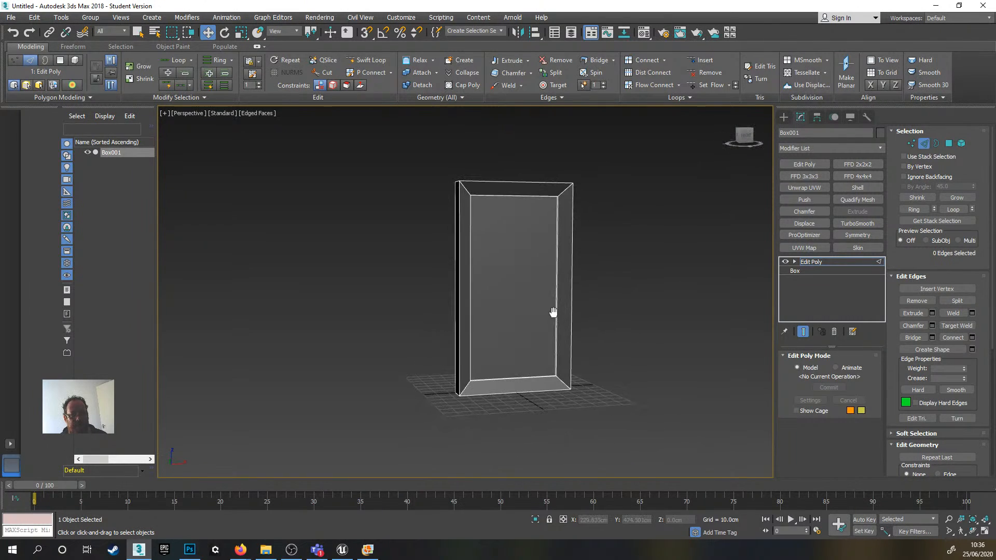
{"action": "left_click", "coordinate": [823, 264]}
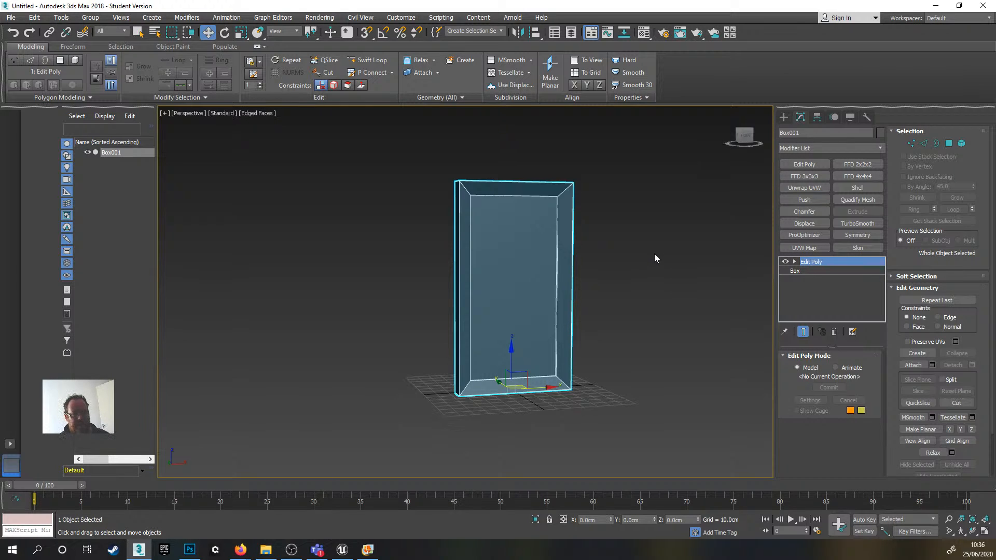
- Examine the frame's bevelled border and recess from several angles
{"action": "middle_click_drag", "start_coordinate": [616, 267], "coordinate": [613, 292], "text": "alt"}
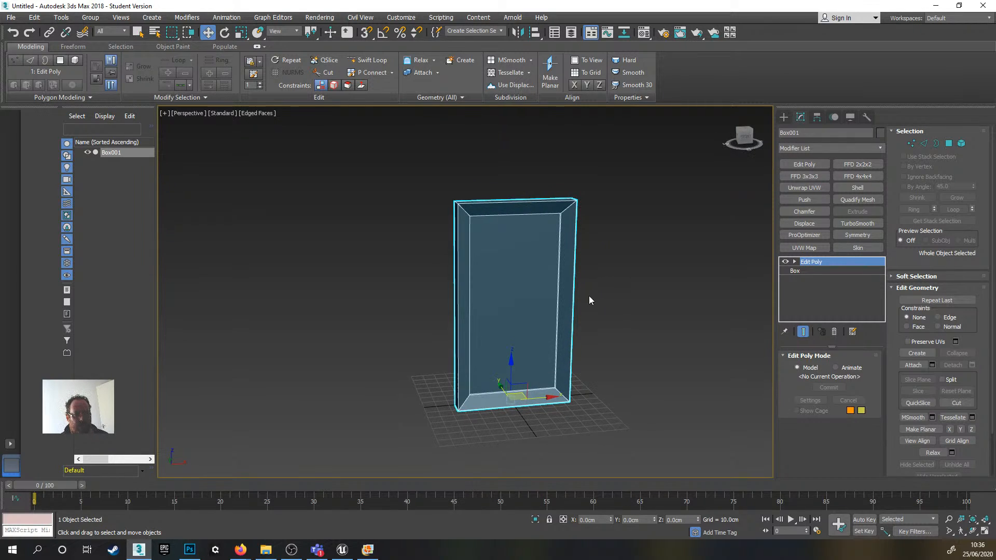
{"action": "scroll", "coordinate": [597, 298], "scroll_direction": "up", "scroll_amount": 3}
{"action": "scroll", "coordinate": [605, 296], "scroll_direction": "down", "scroll_amount": 5}
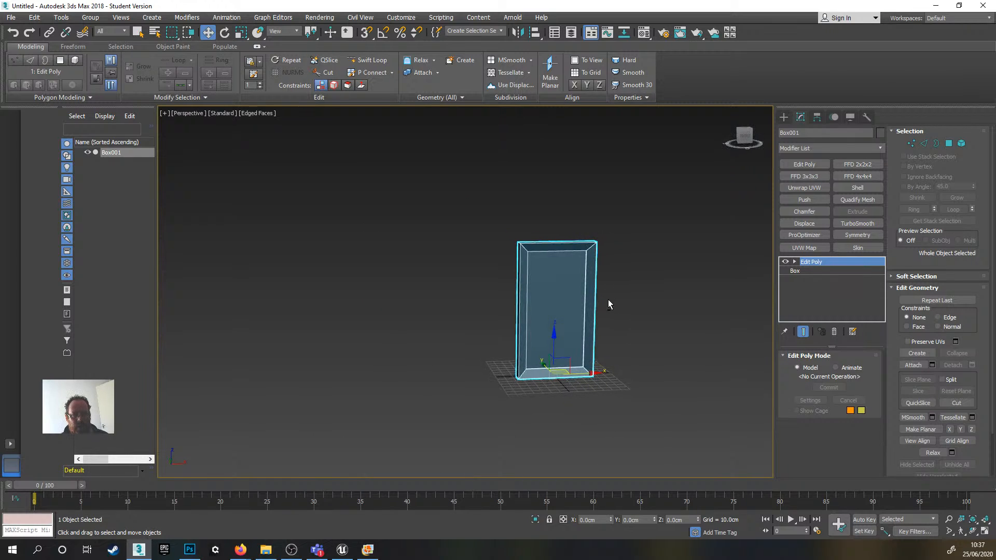
{"action": "scroll", "coordinate": [607, 299], "scroll_direction": "up", "scroll_amount": 2}
{"action": "middle_click_drag", "start_coordinate": [607, 300], "coordinate": [617, 279]}
{"action": "middle_click_drag", "start_coordinate": [618, 279], "coordinate": [609, 292], "text": "alt"}
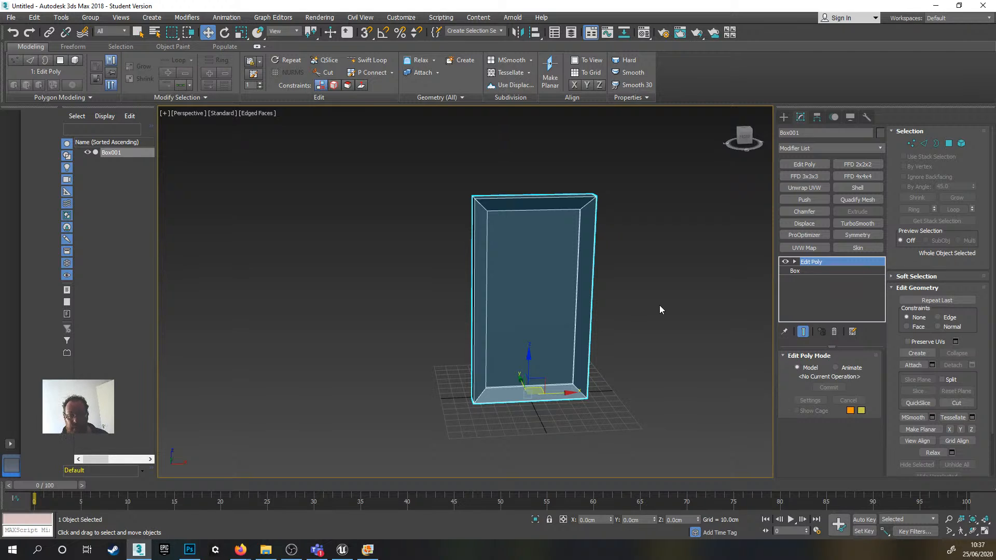
{"action": "middle_click_drag", "start_coordinate": [661, 304], "coordinate": [635, 307], "text": "alt"}
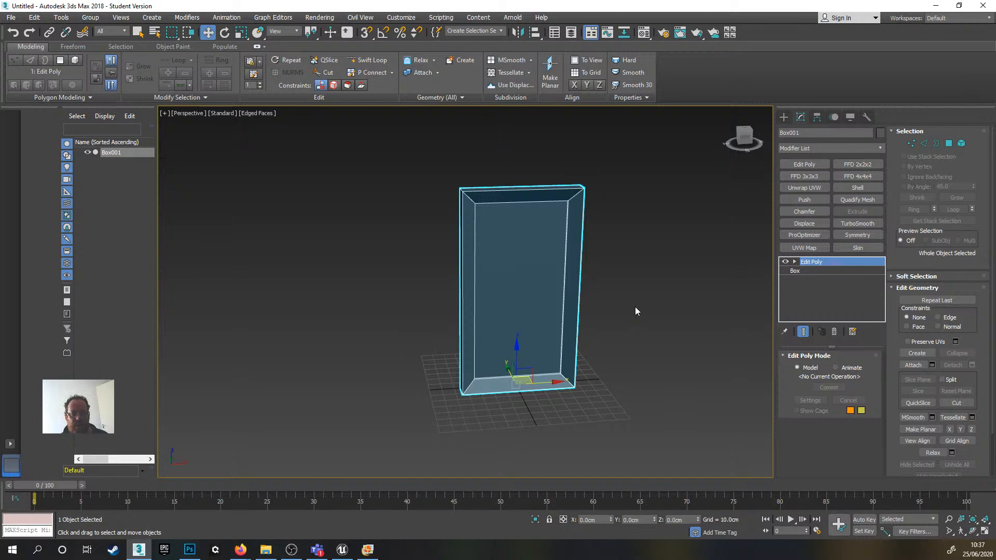
{"action": "middle_click_drag", "start_coordinate": [633, 306], "coordinate": [629, 318]}
{"action": "scroll", "coordinate": [546, 271], "scroll_direction": "up", "scroll_amount": 3}
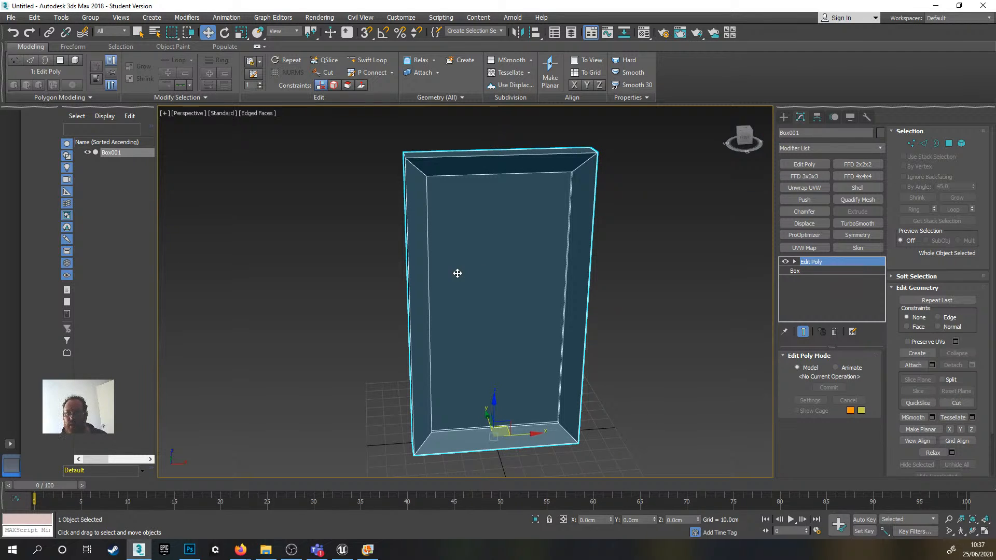
{"action": "mouse_move", "coordinate": [603, 290]}
{"action": "middle_mouse_down", "text": "alt"}
{"action": "mouse_move", "coordinate": [615, 281]}
{"action": "mouse_move", "coordinate": [601, 283]}
{"action": "middle_mouse_up", "text": "alt"}
{"action": "middle_click_drag", "start_coordinate": [600, 283], "coordinate": [622, 292]}
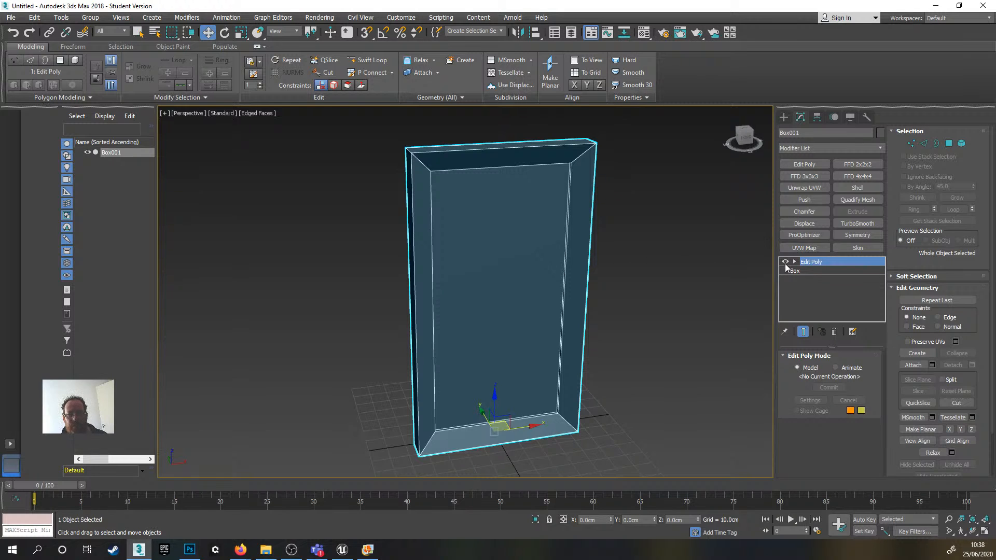
- Add an Unwrap UVW modifier to the frame and open the UV editor, placed beside the model
{"action": "left_click", "coordinate": [808, 188]}
{"action": "middle_click_drag", "start_coordinate": [590, 292], "coordinate": [619, 278], "text": "alt"}
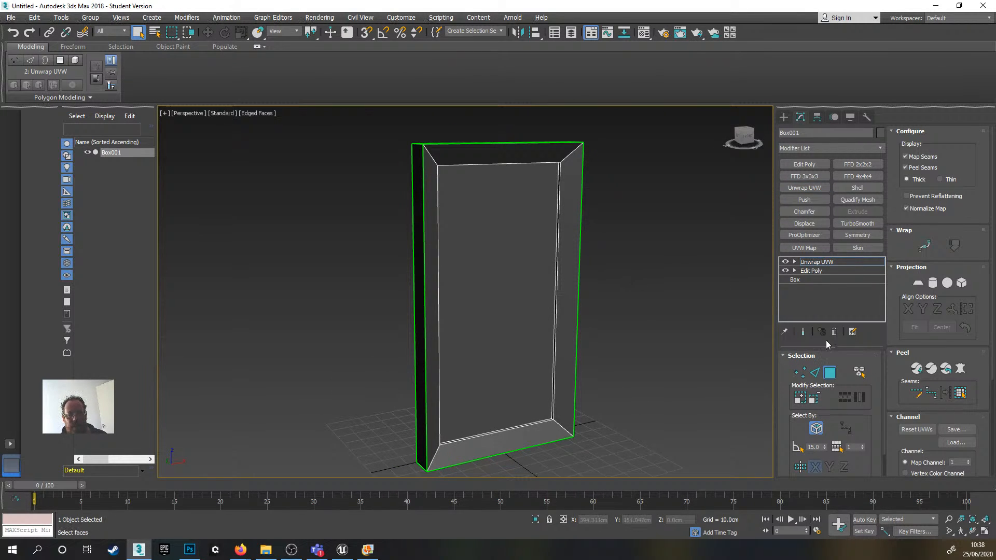
{"action": "scroll", "coordinate": [932, 394], "scroll_direction": "down", "scroll_amount": 5}
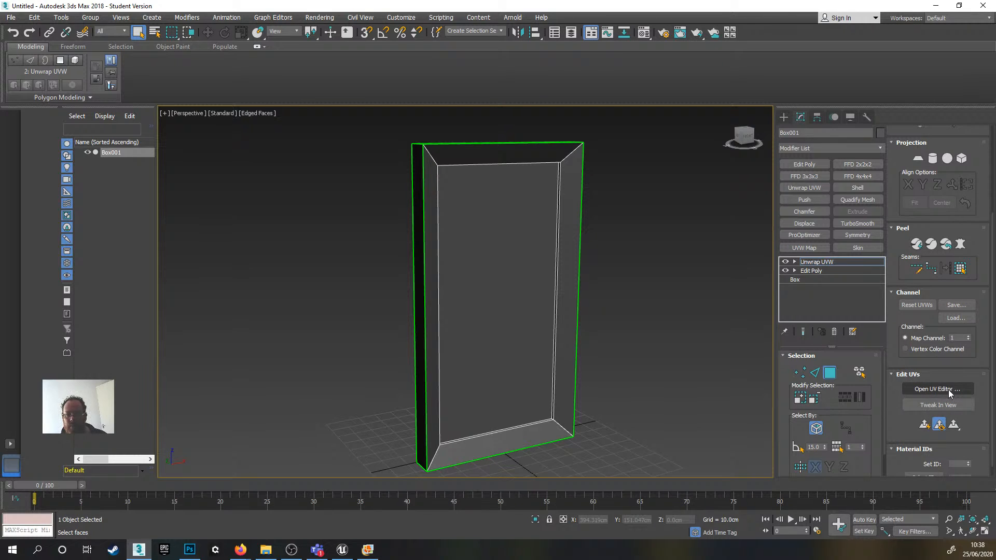
{"action": "left_click", "coordinate": [953, 390]}
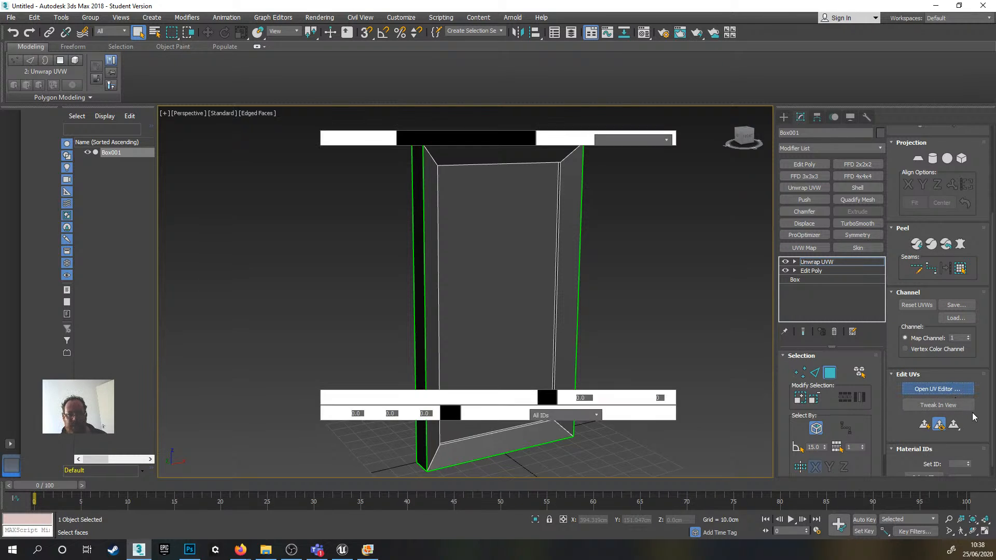
{"action": "left_click_drag", "start_coordinate": [624, 150], "coordinate": [282, 91]}
{"action": "scroll", "coordinate": [618, 198], "scroll_direction": "down", "scroll_amount": 3}
{"action": "middle_click_drag", "start_coordinate": [618, 198], "coordinate": [653, 190]}
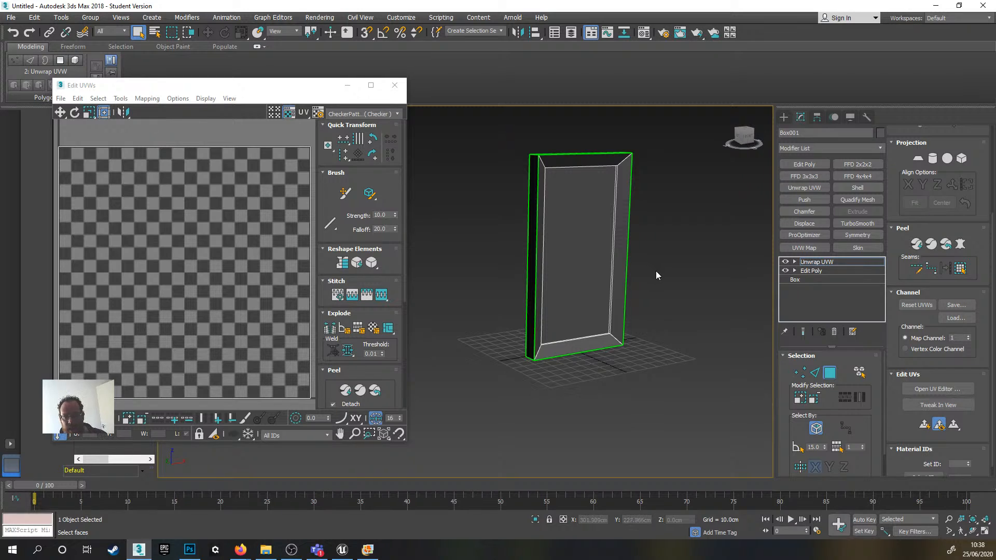
- Select all of the frame's faces in the viewport to examine their UVs, and clear the selection
{"action": "scroll", "coordinate": [628, 249], "scroll_direction": "down", "scroll_amount": 3}
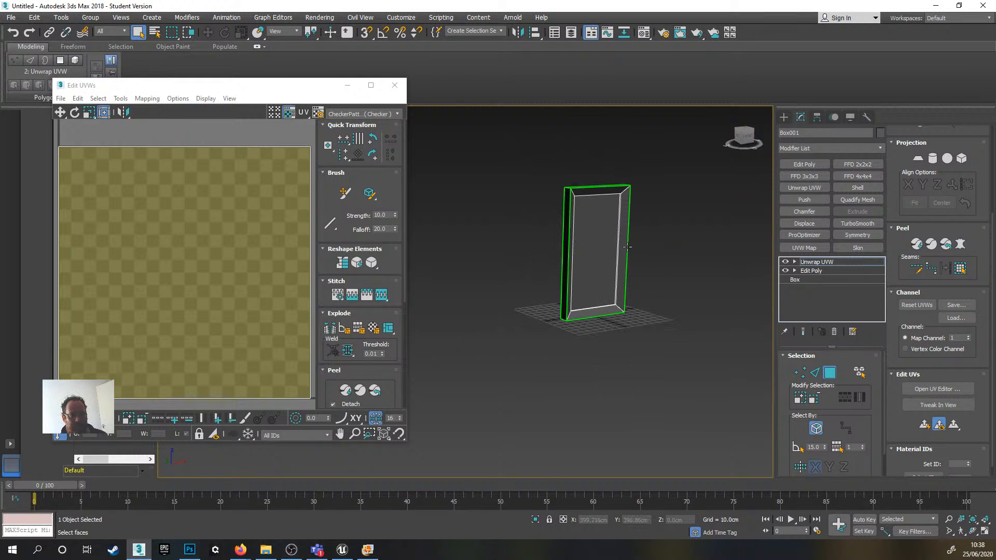
{"action": "left_click_drag", "start_coordinate": [514, 158], "coordinate": [672, 363]}
{"action": "scroll", "coordinate": [138, 195], "scroll_direction": "down", "scroll_amount": 3}
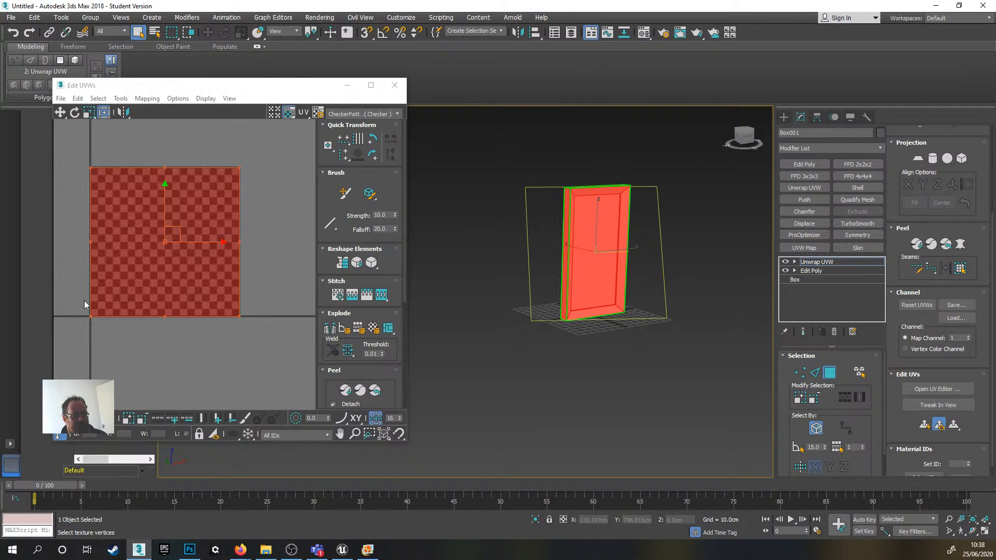
{"action": "scroll", "coordinate": [636, 260], "scroll_direction": "up", "scroll_amount": 3}
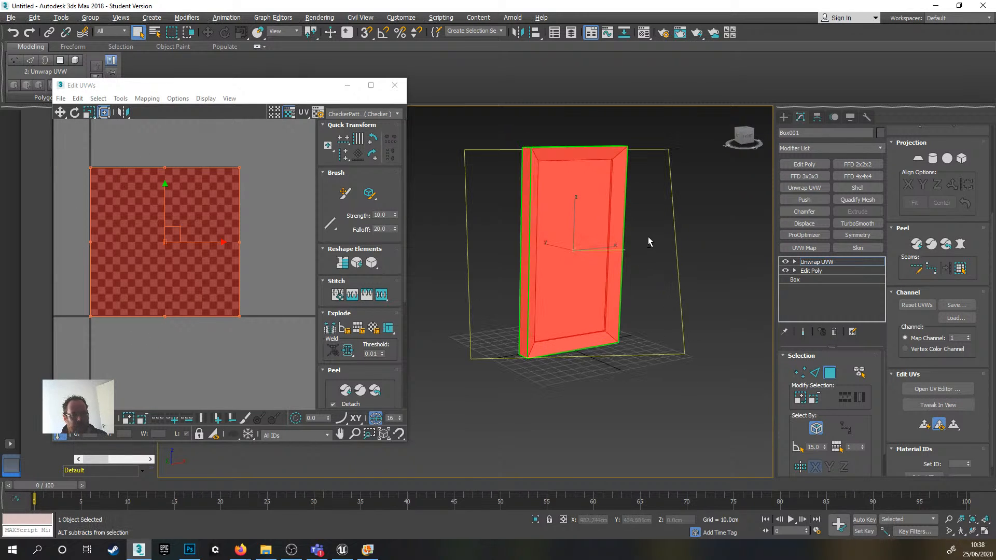
{"action": "middle_click_drag", "start_coordinate": [648, 240], "coordinate": [622, 223], "text": "alt"}
{"action": "scroll", "coordinate": [599, 222], "scroll_direction": "up", "scroll_amount": 3}
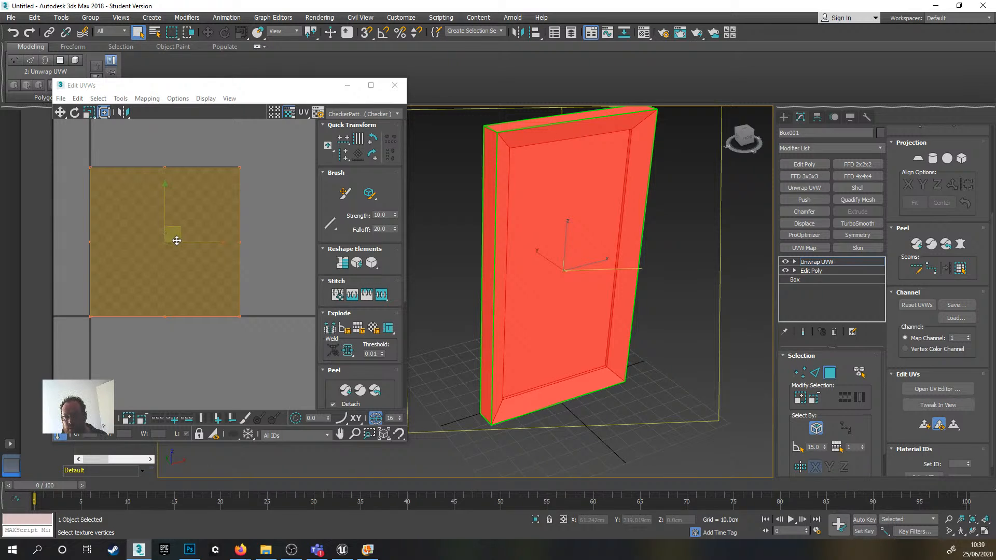
{"action": "middle_click_drag", "start_coordinate": [608, 275], "coordinate": [585, 260], "text": "alt"}
{"action": "left_click", "coordinate": [296, 223]}
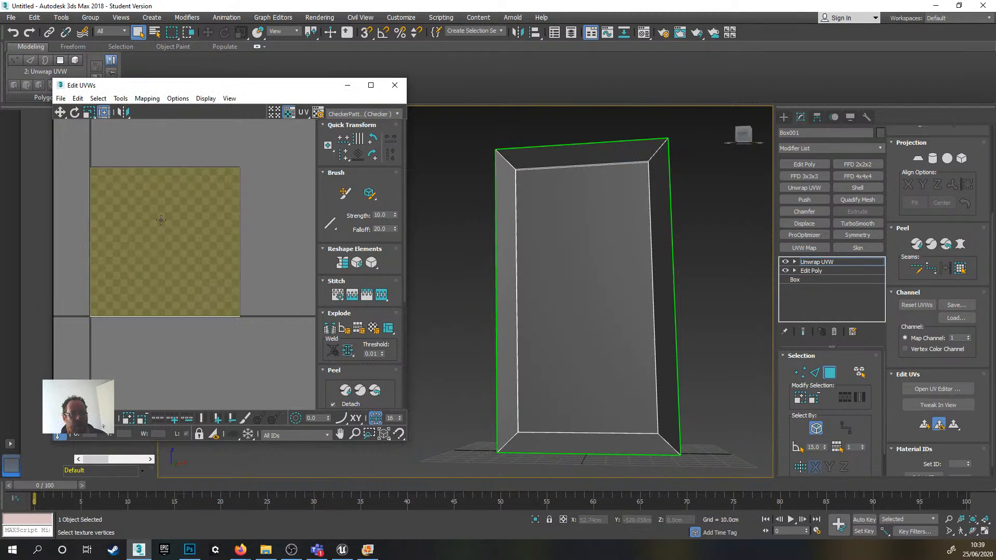
- Select all UV faces and apply Unfold Mapping with Walk to closest face and Normalize Clusters
{"action": "left_click_drag", "start_coordinate": [71, 154], "coordinate": [289, 358]}
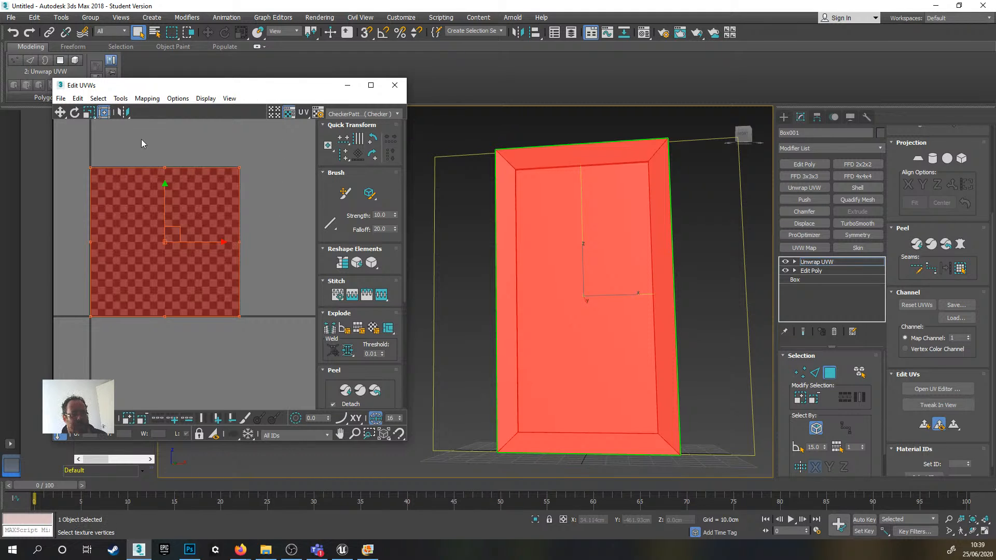
{"action": "left_click", "coordinate": [145, 102]}
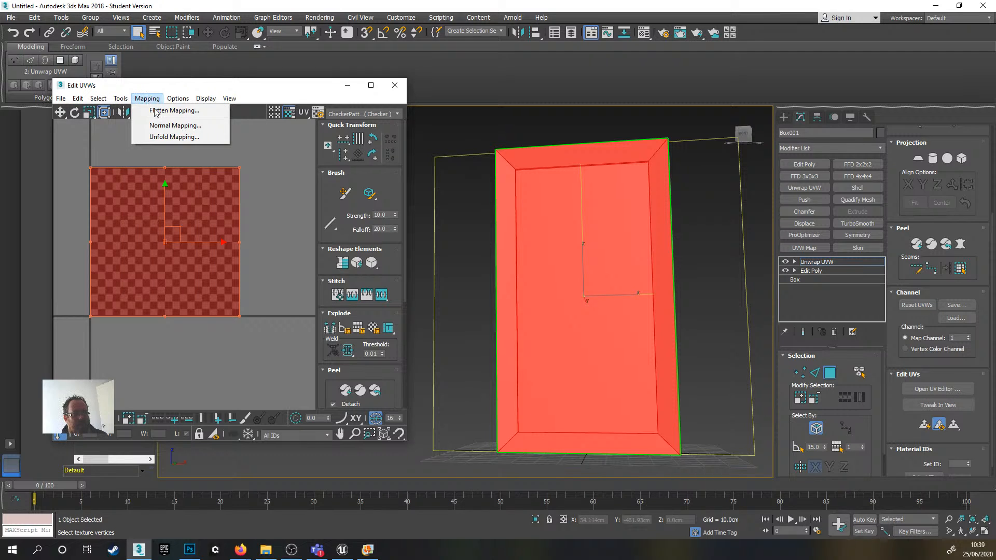
{"action": "left_click", "coordinate": [177, 137]}
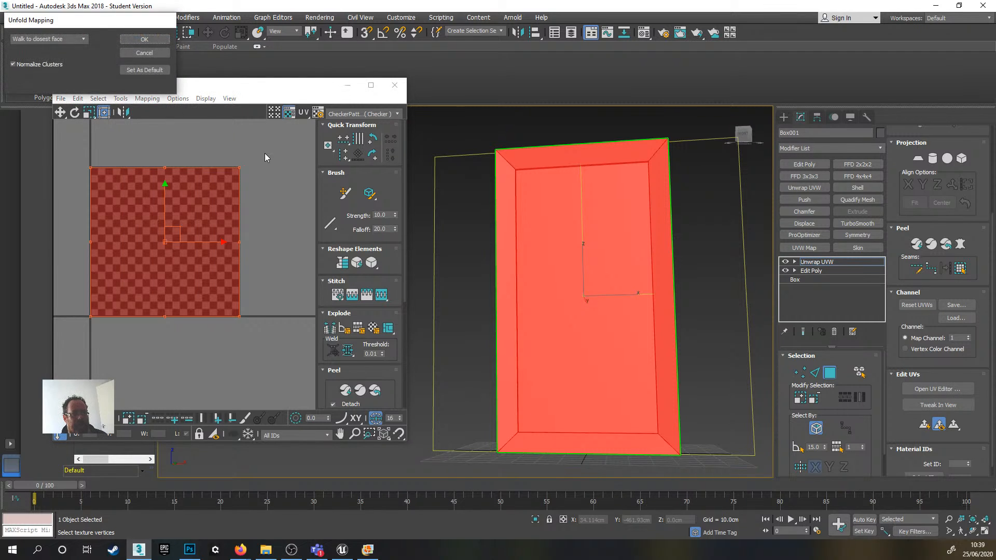
{"action": "left_click", "coordinate": [144, 40]}
- Examine the unfolded UV layout of the painting area and border pieces, and clear the selection
{"action": "scroll", "coordinate": [169, 265], "scroll_direction": "up", "scroll_amount": 2}
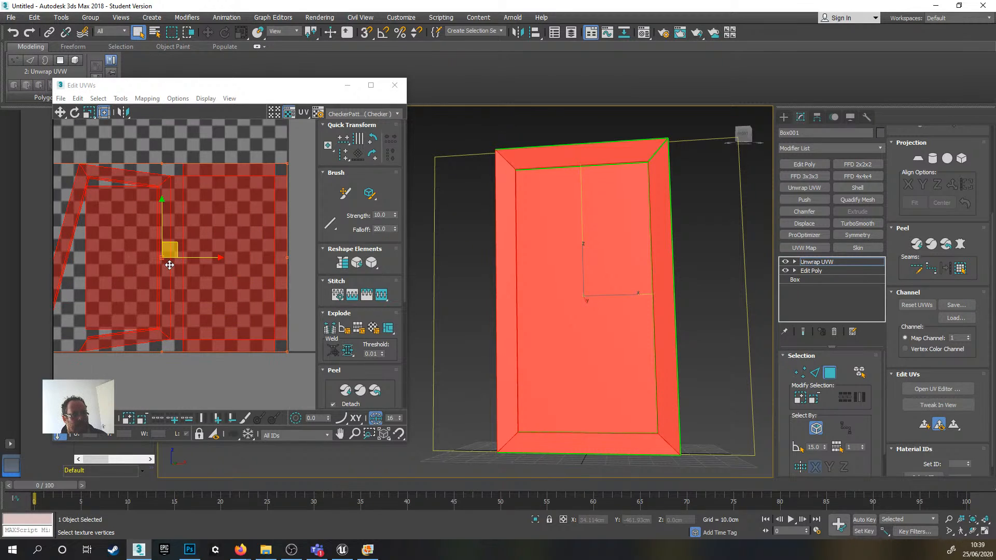
{"action": "scroll", "coordinate": [176, 266], "scroll_direction": "down", "scroll_amount": 1}
{"action": "middle_click_drag", "start_coordinate": [182, 269], "coordinate": [217, 252]}
{"action": "scroll", "coordinate": [202, 247], "scroll_direction": "up", "scroll_amount": 2}
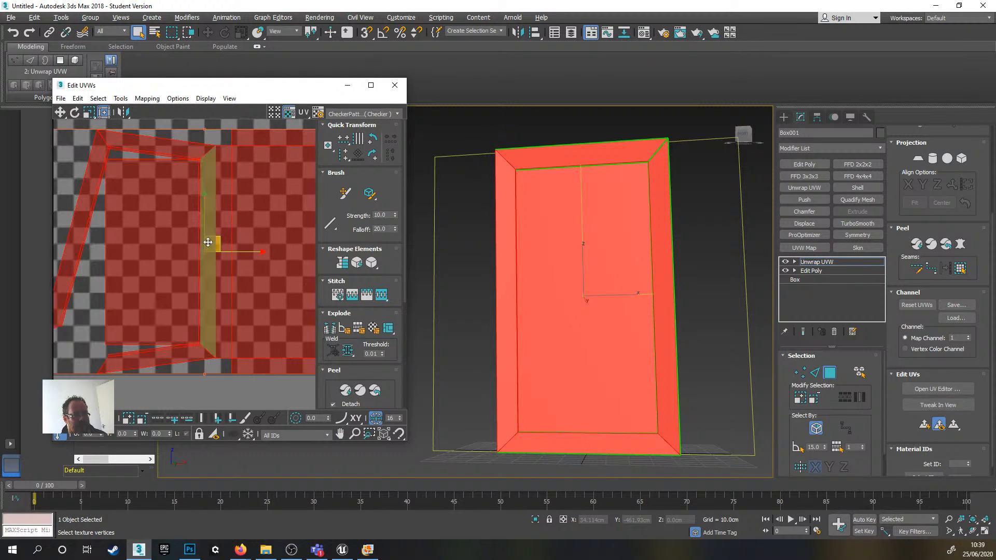
{"action": "scroll", "coordinate": [217, 228], "scroll_direction": "down", "scroll_amount": 2}
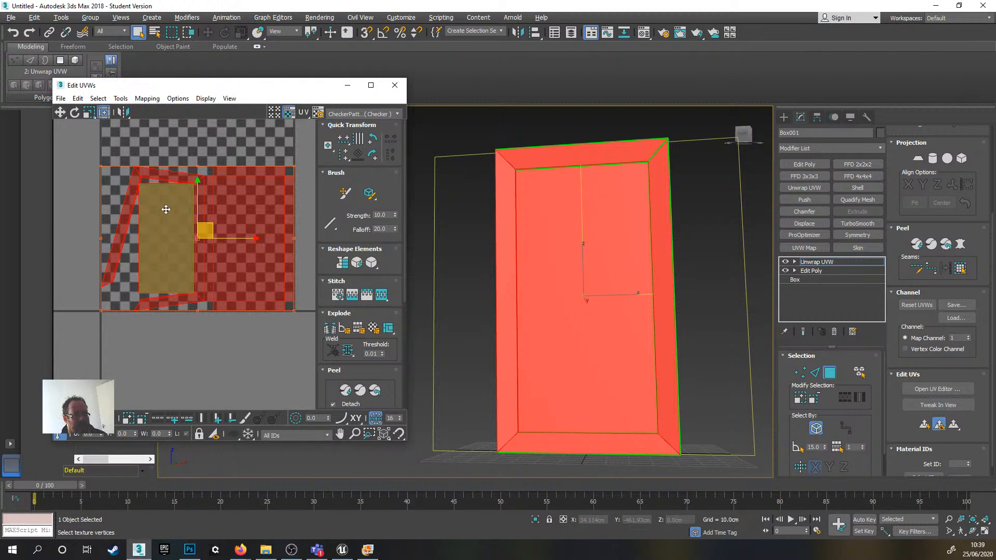
{"action": "scroll", "coordinate": [140, 189], "scroll_direction": "up", "scroll_amount": 3}
{"action": "scroll", "coordinate": [162, 199], "scroll_direction": "down", "scroll_amount": 2}
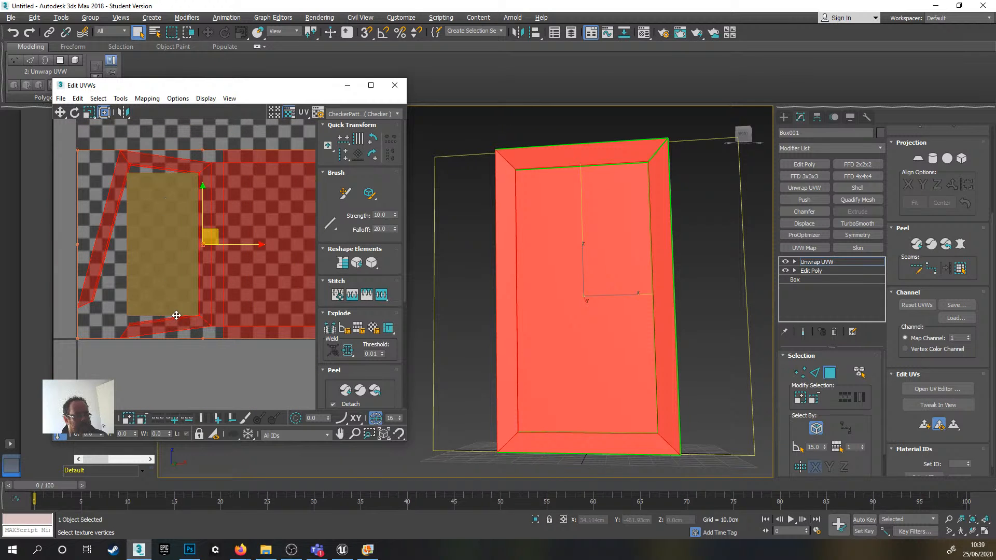
{"action": "scroll", "coordinate": [178, 267], "scroll_direction": "up", "scroll_amount": 4}
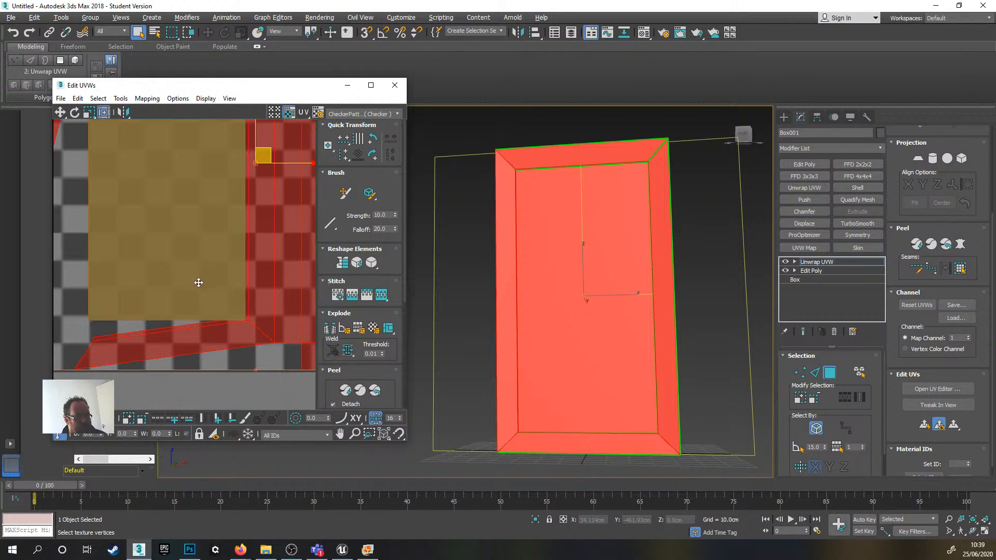
{"action": "scroll", "coordinate": [121, 297], "scroll_direction": "down", "scroll_amount": 2}
{"action": "middle_click_drag", "start_coordinate": [153, 255], "coordinate": [169, 293]}
{"action": "scroll", "coordinate": [176, 266], "scroll_direction": "down", "scroll_amount": 3}
{"action": "middle_click_drag", "start_coordinate": [123, 257], "coordinate": [149, 280]}
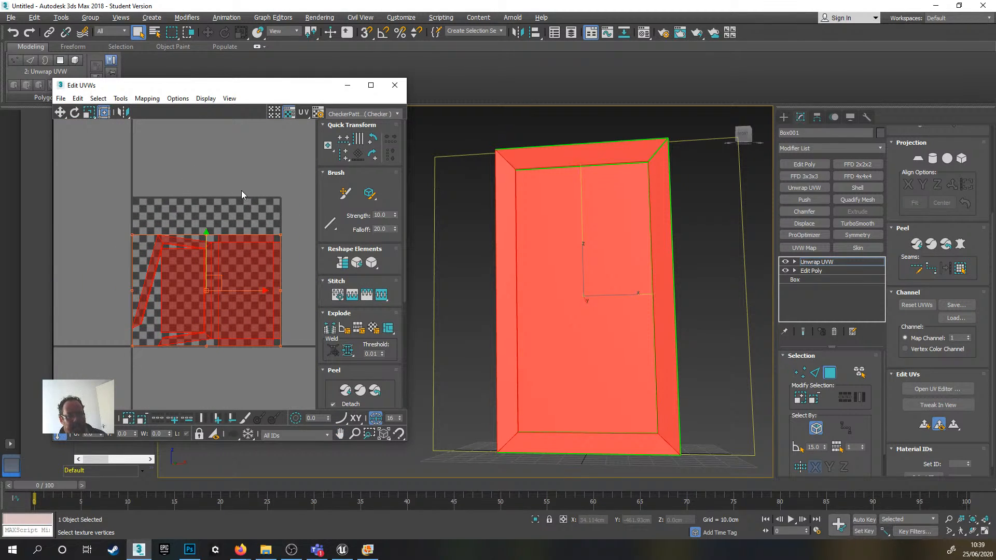
{"action": "middle_click_drag", "start_coordinate": [269, 207], "coordinate": [249, 188]}
{"action": "left_click", "coordinate": [293, 213]}
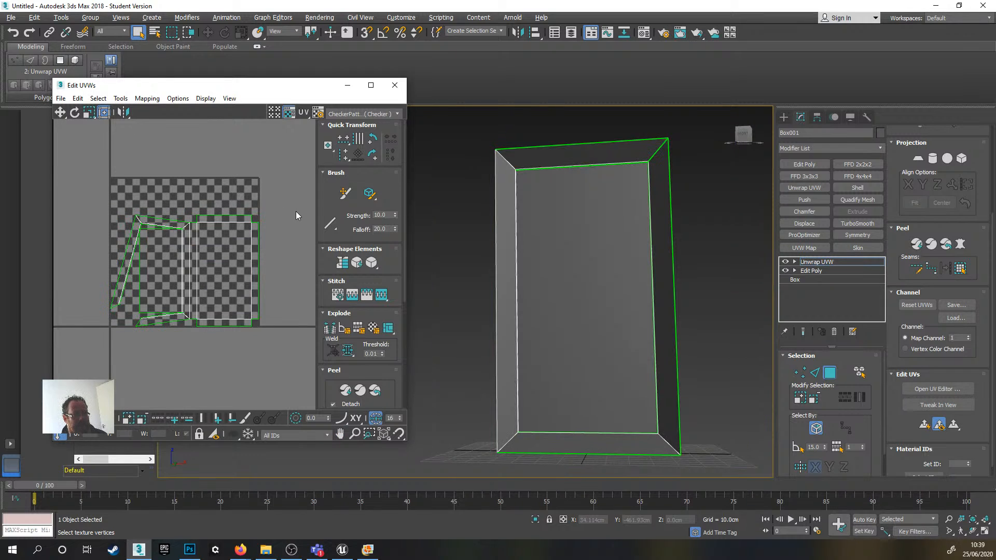
- Select the frame's back and outer side faces to identify where they lie in the UV layout
{"action": "left_click_drag", "start_coordinate": [194, 204], "coordinate": [289, 346]}
{"action": "middle_click_drag", "start_coordinate": [549, 270], "coordinate": [511, 254], "text": "alt"}
{"action": "left_click", "coordinate": [595, 218]}
{"action": "middle_click_drag", "start_coordinate": [594, 218], "coordinate": [595, 242], "text": "alt"}
{"action": "scroll", "coordinate": [554, 207], "scroll_direction": "up", "scroll_amount": 3}
{"action": "left_click", "coordinate": [555, 231]}
{"action": "middle_click_drag", "start_coordinate": [557, 273], "coordinate": [592, 240], "text": "alt"}
{"action": "left_click", "coordinate": [520, 316], "text": "ctrl"}
{"action": "middle_click_drag", "start_coordinate": [520, 316], "coordinate": [631, 234], "text": "alt"}
{"action": "left_click", "coordinate": [601, 259], "text": "ctrl"}
{"action": "left_click", "coordinate": [657, 313], "text": "ctrl"}
{"action": "left_click", "coordinate": [211, 240], "text": "ctrl"}
- Examine the UV layout of the selected back piece and the neighbouring border pieces
{"action": "scroll", "coordinate": [271, 231], "scroll_direction": "down", "scroll_amount": 2}
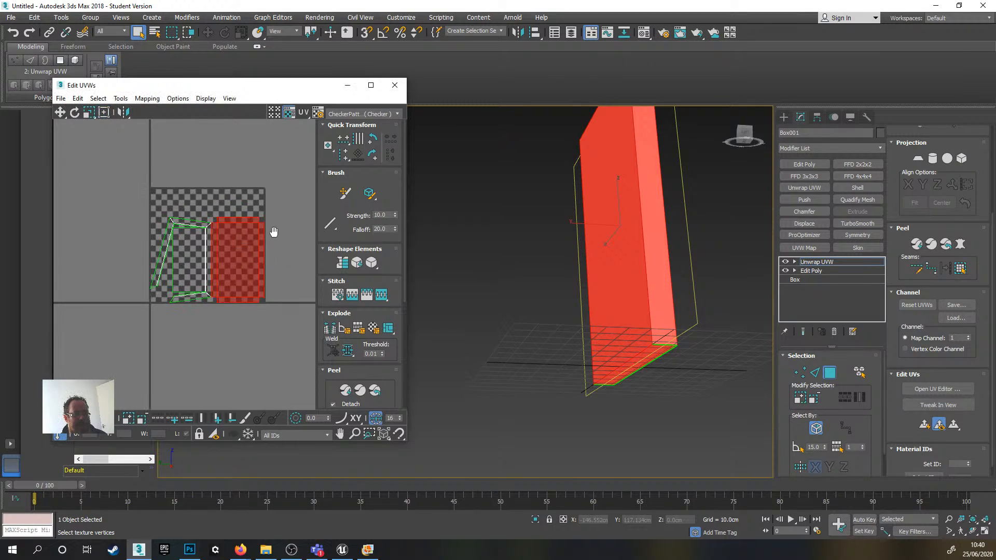
{"action": "scroll", "coordinate": [269, 222], "scroll_direction": "up", "scroll_amount": 3}
{"action": "scroll", "coordinate": [98, 229], "scroll_direction": "up", "scroll_amount": 5}
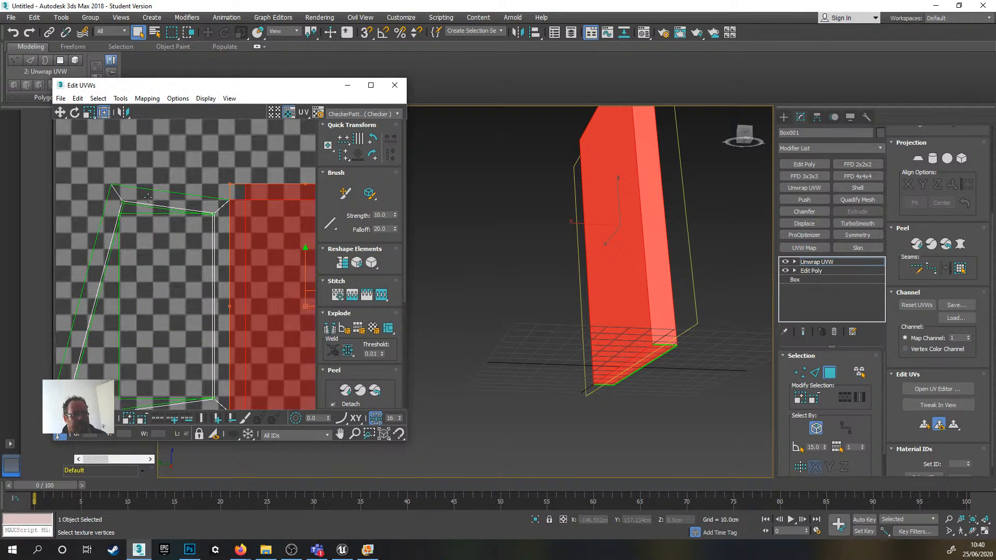
{"action": "scroll", "coordinate": [99, 228], "scroll_direction": "down", "scroll_amount": 5}
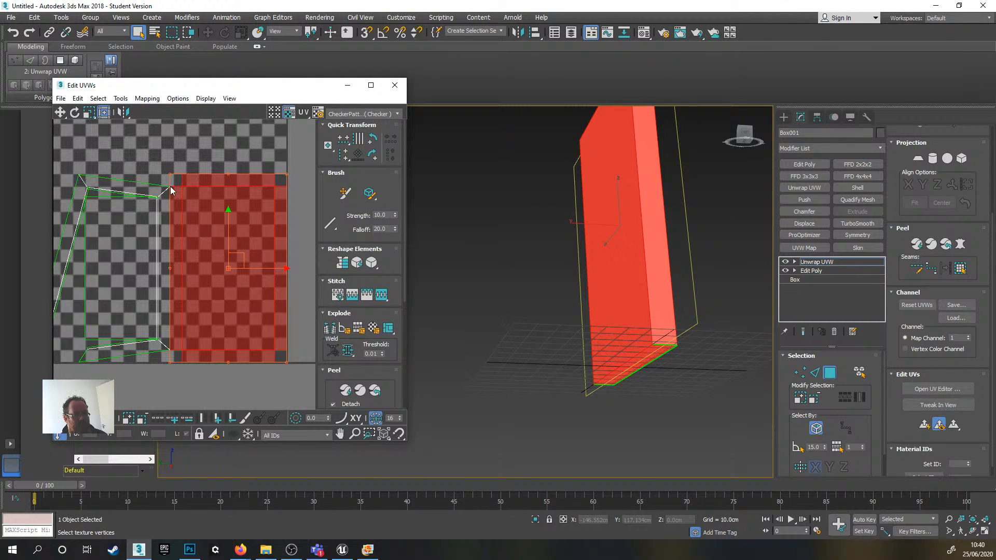
{"action": "scroll", "coordinate": [215, 196], "scroll_direction": "down", "scroll_amount": 2}
{"action": "middle_click_drag", "start_coordinate": [297, 220], "coordinate": [304, 210]}
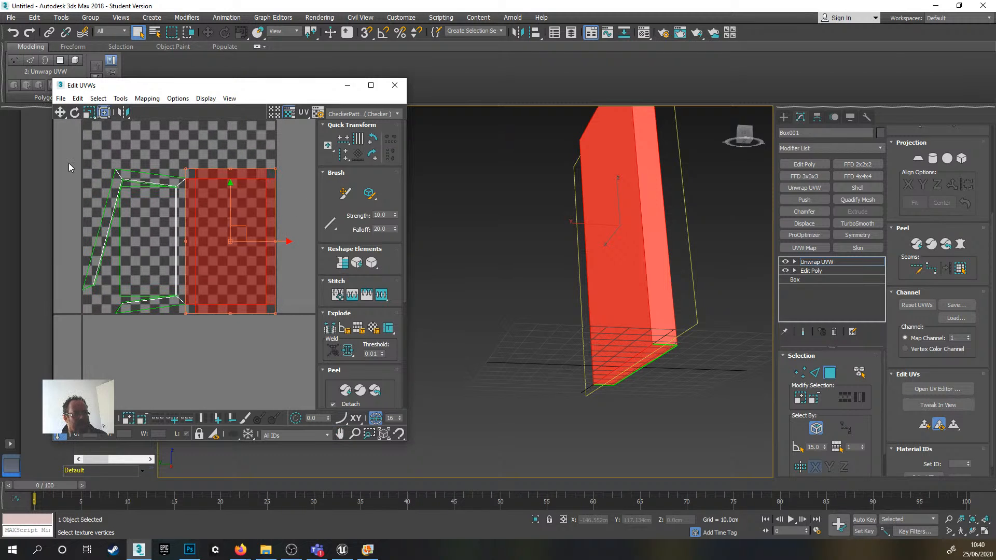
{"action": "scroll", "coordinate": [99, 177], "scroll_direction": "up", "scroll_amount": 5}
- Select the painting area's UV face and move it straight down, out of the border pieces and below the checker tile
{"action": "left_click", "coordinate": [214, 235]}
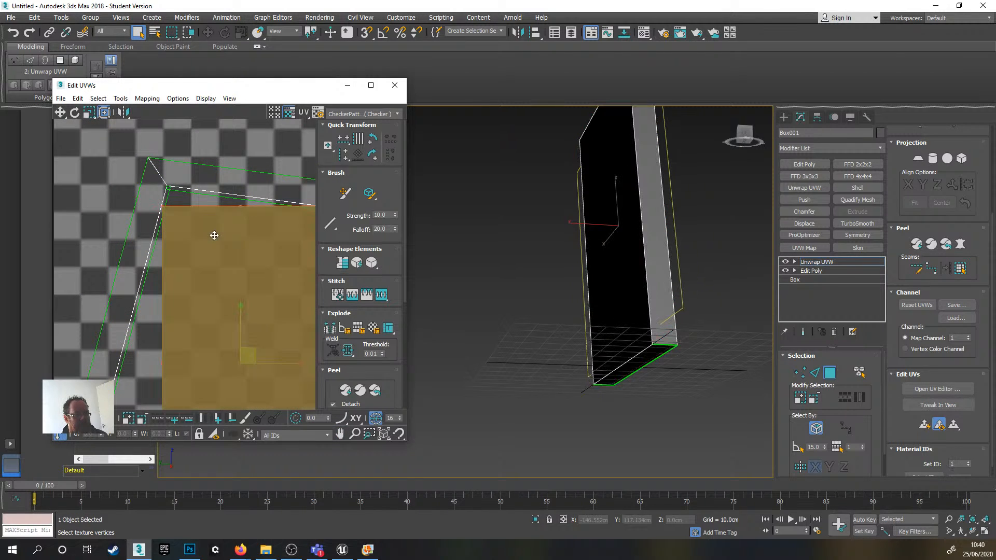
{"action": "scroll", "coordinate": [214, 235], "scroll_direction": "down", "scroll_amount": 6}
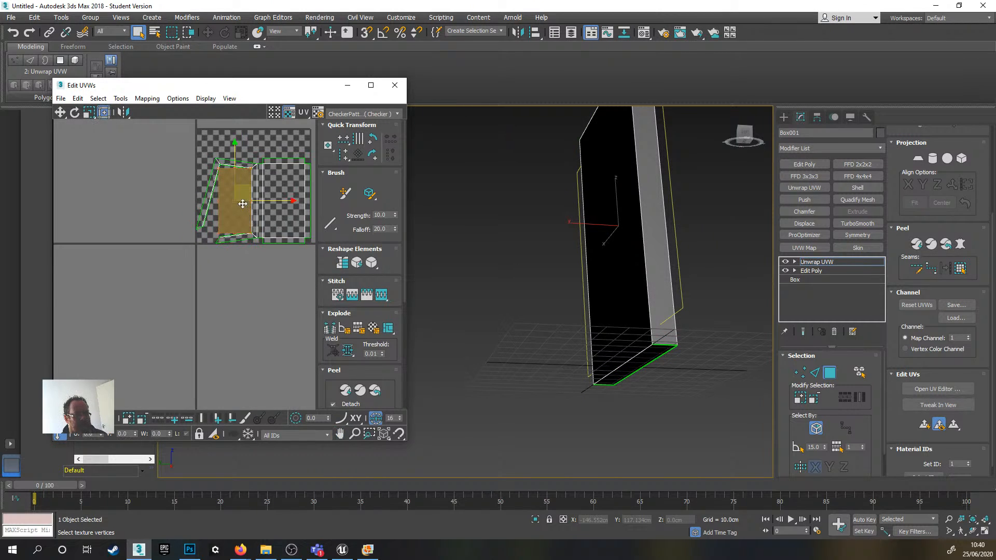
{"action": "left_click_drag", "start_coordinate": [242, 195], "coordinate": [232, 302]}
{"action": "key", "text": "ctrl+z"}
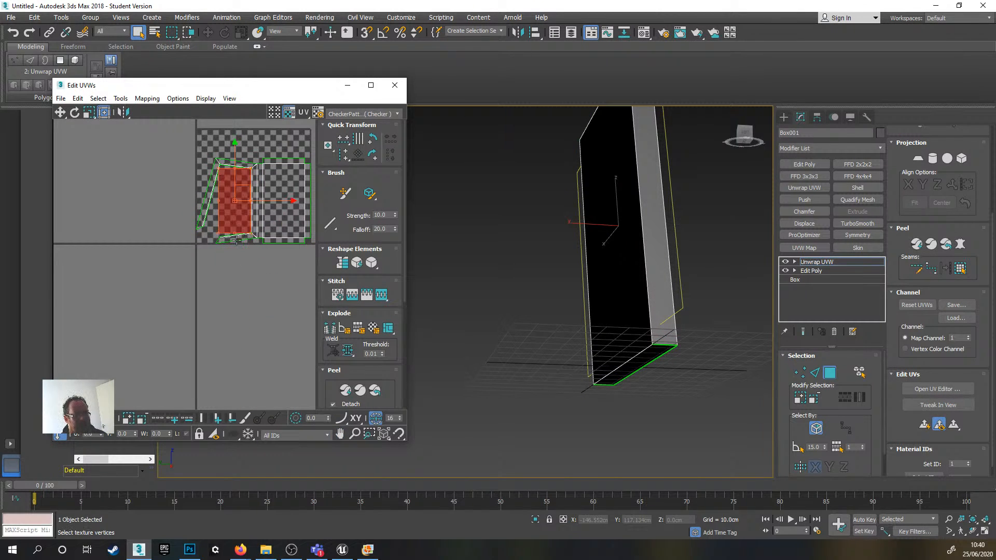
{"action": "scroll", "coordinate": [240, 196], "scroll_direction": "up", "scroll_amount": 6}
{"action": "middle_click_drag", "start_coordinate": [236, 182], "coordinate": [150, 215]}
{"action": "scroll", "coordinate": [207, 228], "scroll_direction": "down", "scroll_amount": 3}
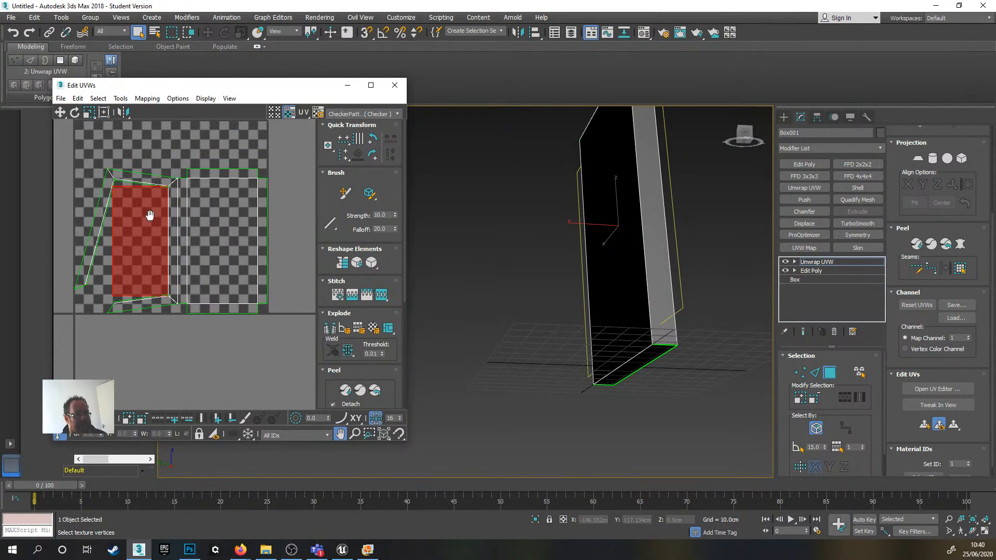
{"action": "scroll", "coordinate": [365, 256], "scroll_direction": "down", "scroll_amount": 3}
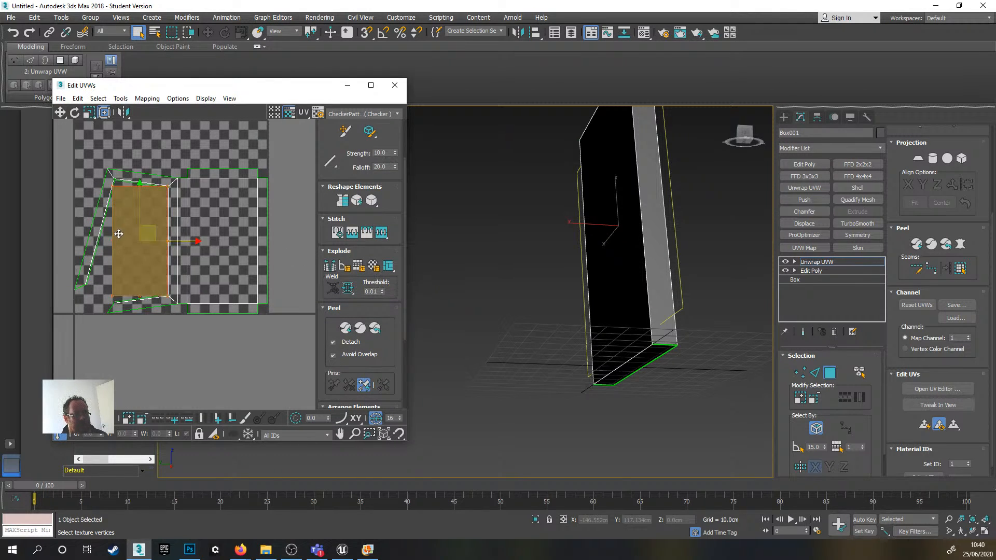
{"action": "left_click_drag", "start_coordinate": [145, 234], "coordinate": [147, 357]}
{"action": "middle_click_drag", "start_coordinate": [567, 288], "coordinate": [589, 261], "text": "alt"}
{"action": "scroll", "coordinate": [589, 251], "scroll_direction": "down", "scroll_amount": 2}
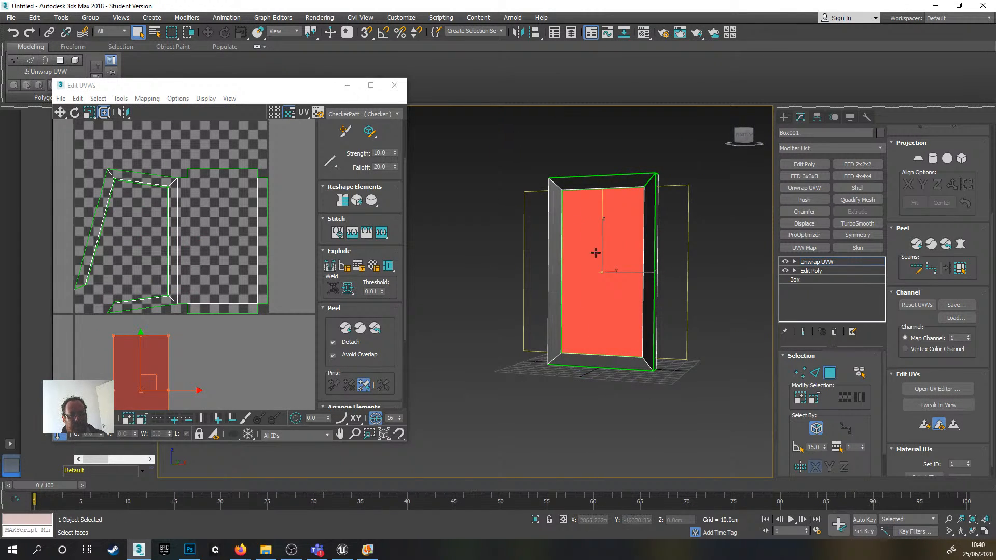
- Clear the selection and examine the gap between the lower border UV pieces and the separated painting face
{"action": "scroll", "coordinate": [223, 311], "scroll_direction": "down", "scroll_amount": 1}
{"action": "middle_click_drag", "start_coordinate": [216, 311], "coordinate": [254, 262]}
{"action": "scroll", "coordinate": [187, 292], "scroll_direction": "up", "scroll_amount": 2}
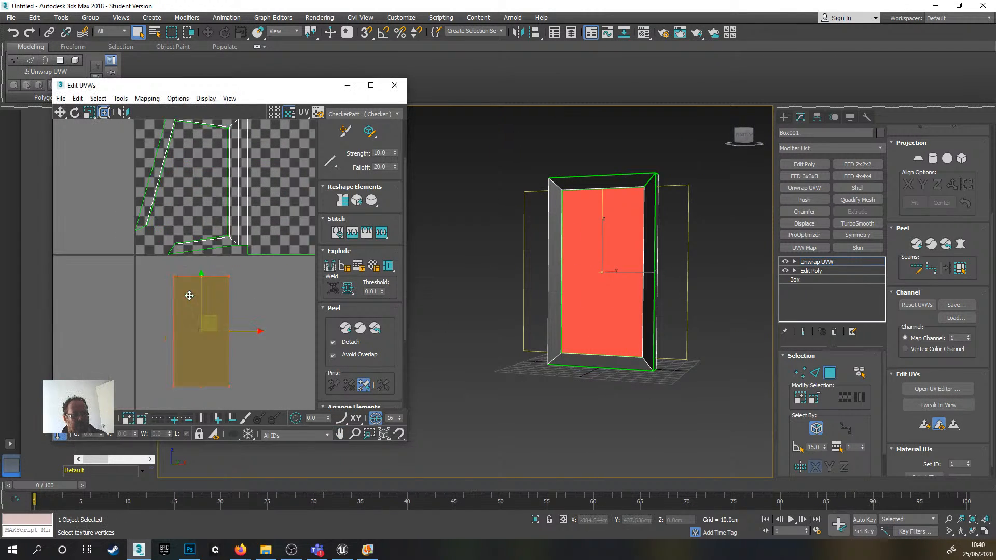
{"action": "left_click", "coordinate": [266, 279]}
{"action": "scroll", "coordinate": [257, 269], "scroll_direction": "down", "scroll_amount": 1}
{"action": "scroll", "coordinate": [211, 238], "scroll_direction": "up", "scroll_amount": 3}
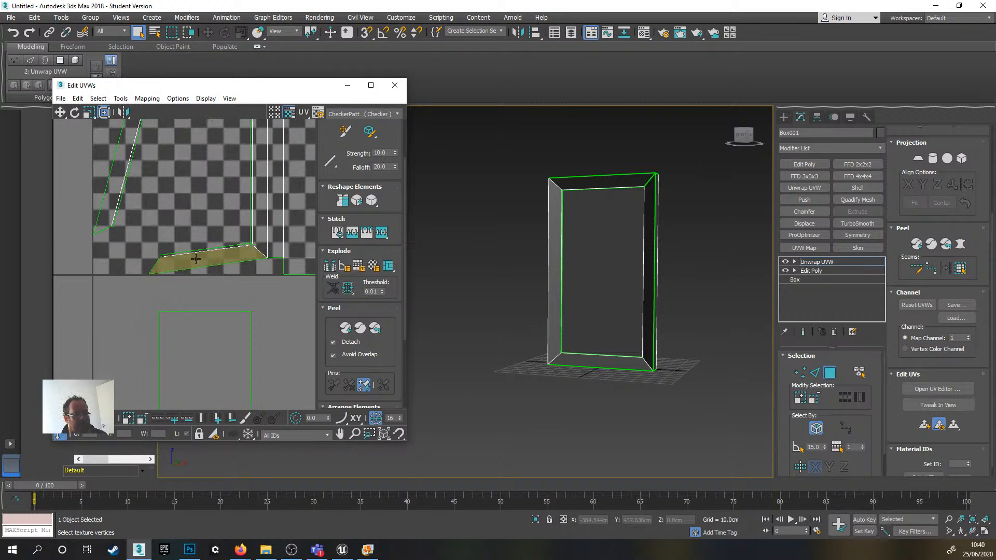
{"action": "scroll", "coordinate": [188, 260], "scroll_direction": "down", "scroll_amount": 2}
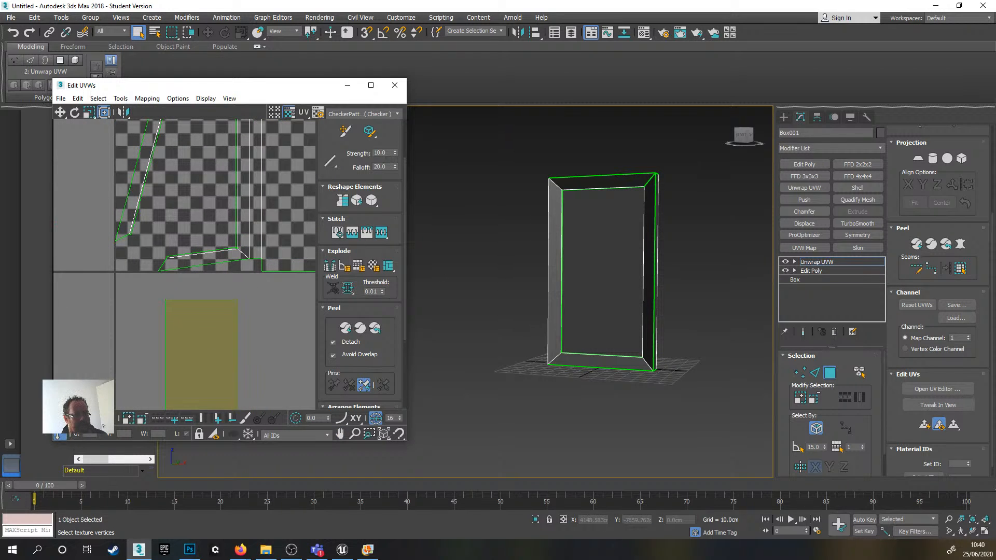
- Select the upper edge of the separated painting face in edge mode to look for its matching edge, and clear the selection
{"action": "key", "text": "2"}
{"action": "scroll", "coordinate": [191, 287], "scroll_direction": "up", "scroll_amount": 2}
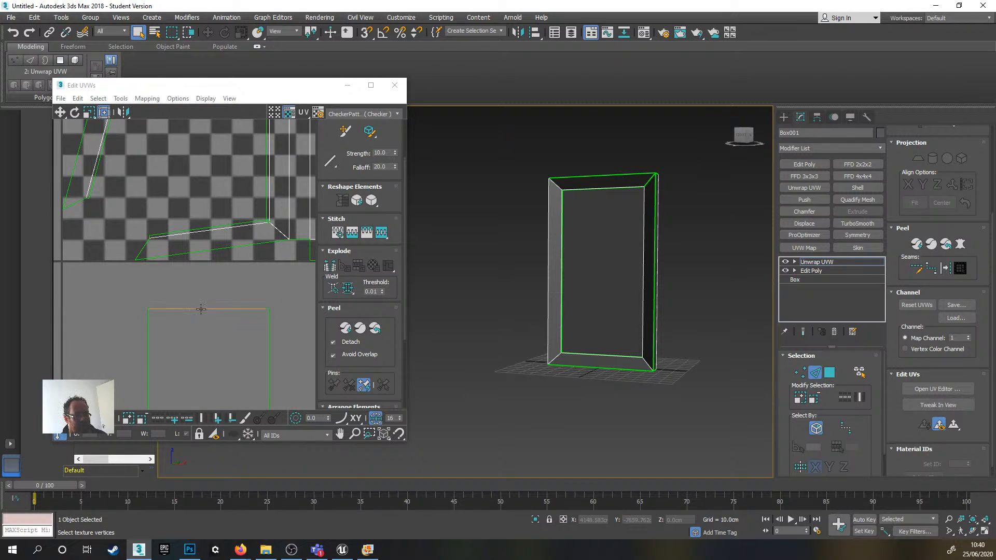
{"action": "left_click", "coordinate": [201, 309]}
{"action": "scroll", "coordinate": [251, 223], "scroll_direction": "down", "scroll_amount": 2}
{"action": "middle_click_drag", "start_coordinate": [223, 124], "coordinate": [176, 310]}
{"action": "scroll", "coordinate": [208, 218], "scroll_direction": "up", "scroll_amount": 2}
{"action": "scroll", "coordinate": [203, 216], "scroll_direction": "up", "scroll_amount": 1}
{"action": "scroll", "coordinate": [212, 210], "scroll_direction": "down", "scroll_amount": 5}
{"action": "left_click", "coordinate": [268, 290]}
{"action": "scroll", "coordinate": [220, 216], "scroll_direction": "up", "scroll_amount": 4}
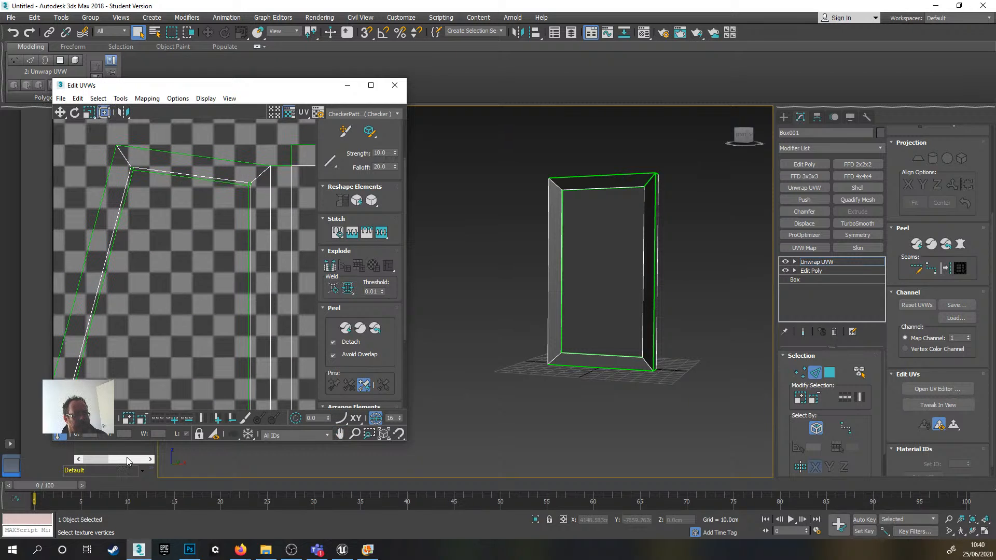
- Return to face selection and select the narrow UV face along the upper border to identify it on the frame
{"action": "left_click", "coordinate": [89, 418]}
{"action": "middle_click_drag", "start_coordinate": [150, 196], "coordinate": [157, 246]}
{"action": "scroll", "coordinate": [157, 246], "scroll_direction": "up", "scroll_amount": 3}
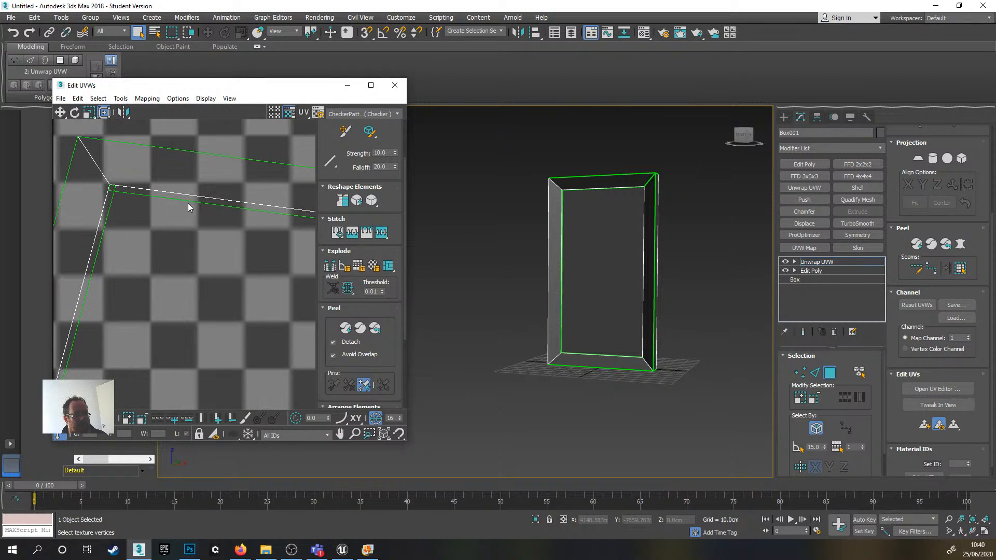
{"action": "left_click", "coordinate": [190, 199]}
{"action": "scroll", "coordinate": [168, 284], "scroll_direction": "down", "scroll_amount": 5}
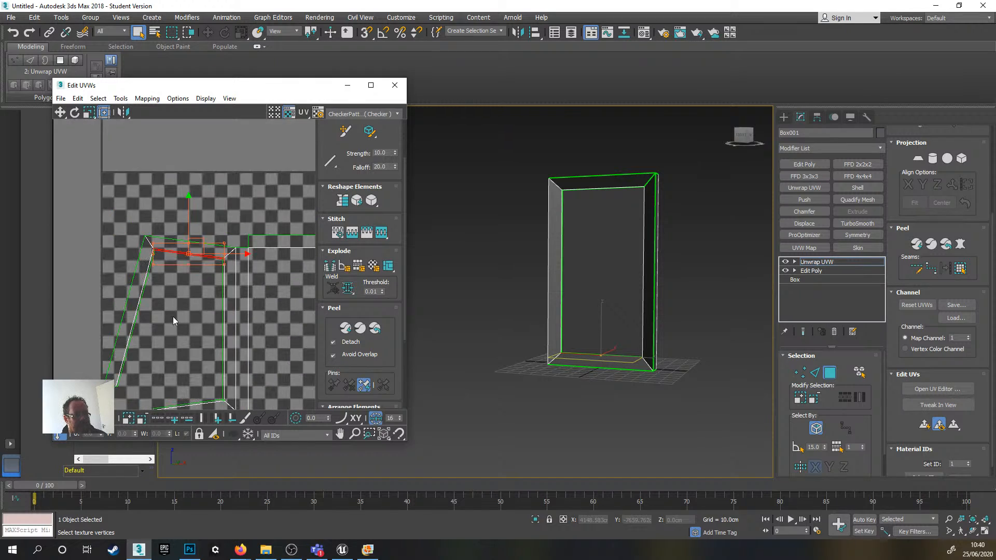
{"action": "scroll", "coordinate": [178, 402], "scroll_direction": "up", "scroll_amount": 2}
{"action": "middle_click_drag", "start_coordinate": [178, 402], "coordinate": [182, 340]}
{"action": "scroll", "coordinate": [167, 303], "scroll_direction": "down", "scroll_amount": 2}
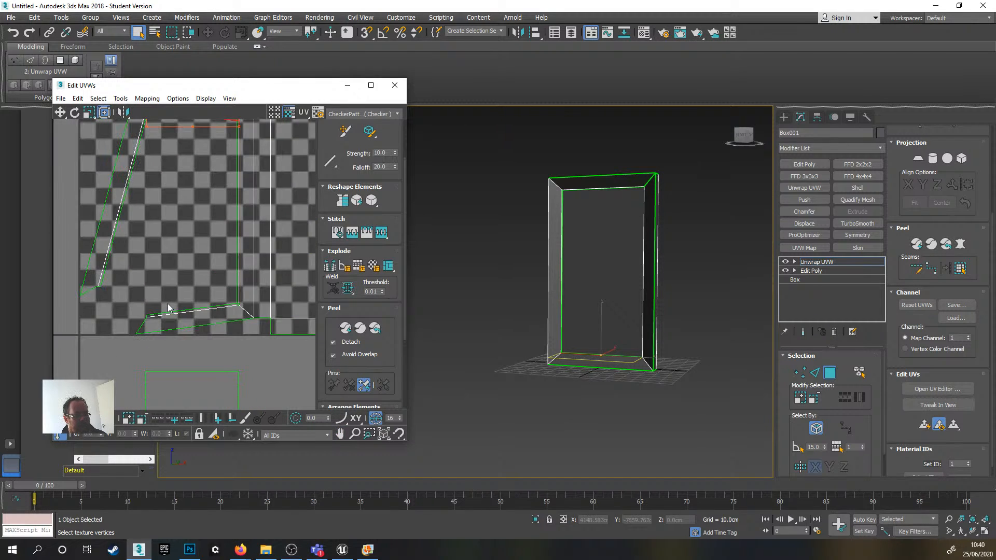
{"action": "middle_click_drag", "start_coordinate": [171, 283], "coordinate": [173, 282]}
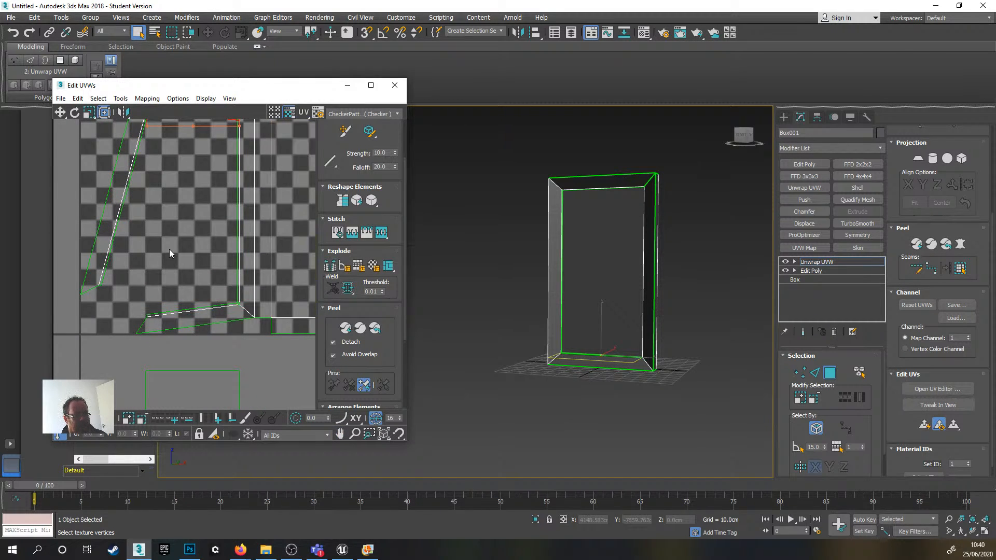
{"action": "scroll", "coordinate": [169, 248], "scroll_direction": "down", "scroll_amount": 2}
{"action": "middle_click_drag", "start_coordinate": [173, 230], "coordinate": [166, 227]}
- Select the painting area and front border UV faces and apply Flatten Mapping with a 45.0 angle threshold and 0.001 spacing
{"action": "left_click_drag", "start_coordinate": [101, 170], "coordinate": [210, 388]}
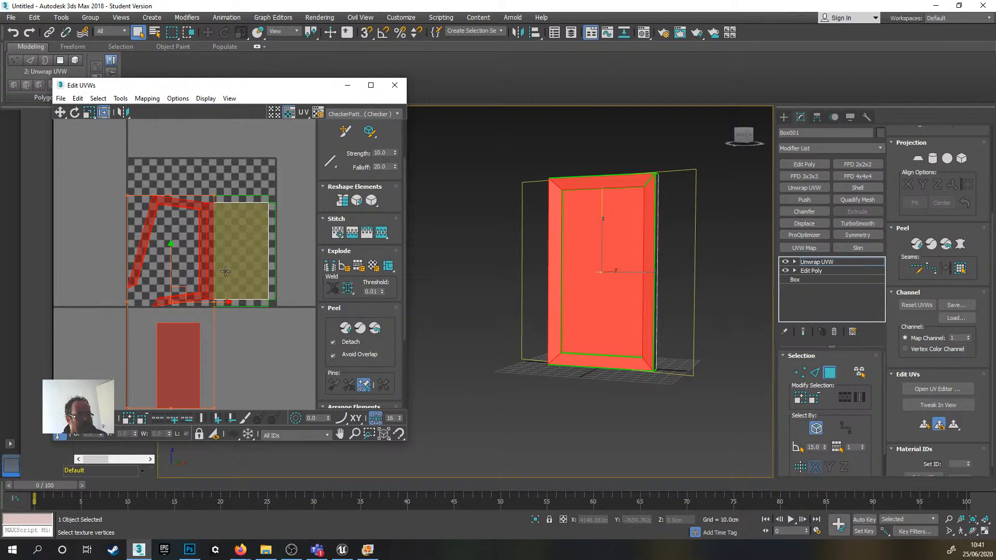
{"action": "scroll", "coordinate": [223, 249], "scroll_direction": "up", "scroll_amount": 3}
{"action": "scroll", "coordinate": [205, 249], "scroll_direction": "down", "scroll_amount": 3}
{"action": "scroll", "coordinate": [205, 249], "scroll_direction": "down", "scroll_amount": 2}
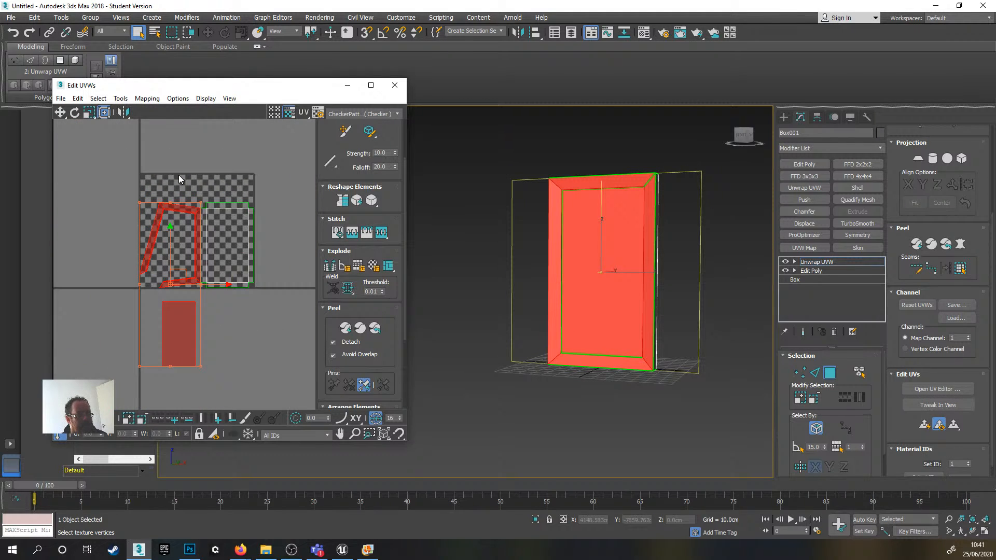
{"action": "left_click", "coordinate": [146, 99]}
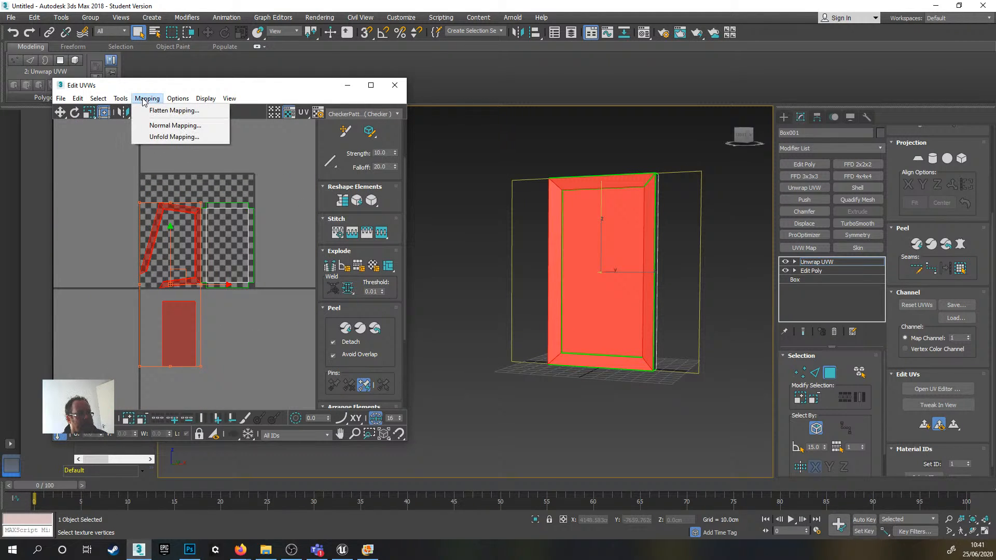
{"action": "left_click", "coordinate": [169, 110]}
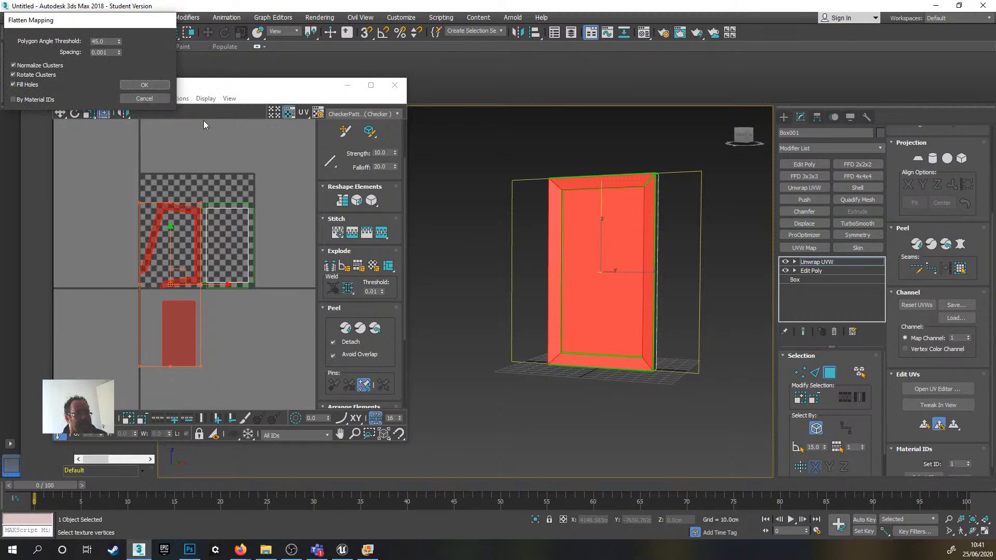
{"action": "left_click", "coordinate": [144, 86]}
{"action": "scroll", "coordinate": [244, 194], "scroll_direction": "down", "scroll_amount": 3}
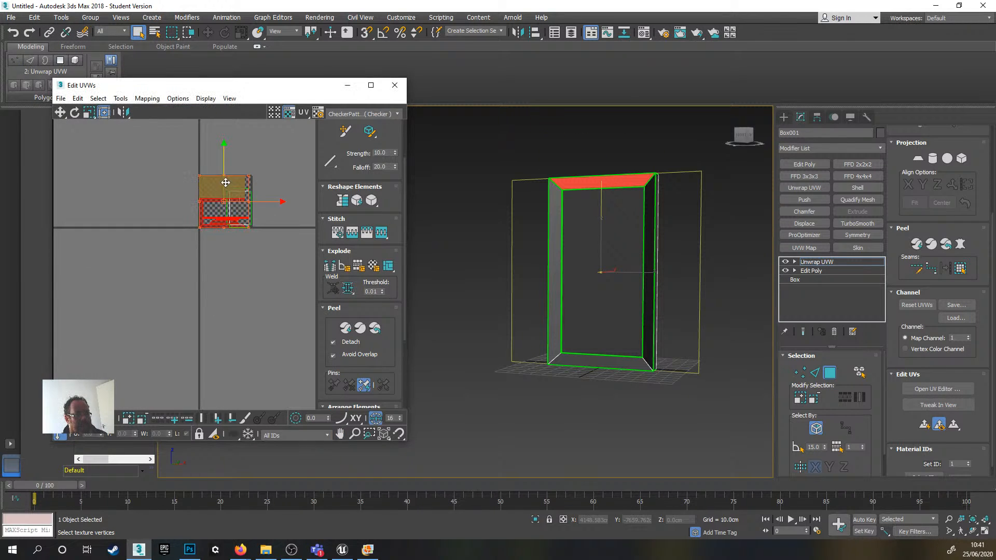
- Move the flattened UV faces down below the checker tile and clear the selection
{"action": "left_click", "coordinate": [227, 208]}
{"action": "left_click_drag", "start_coordinate": [227, 208], "coordinate": [221, 304]}
{"action": "left_click", "coordinate": [244, 269]}
{"action": "scroll", "coordinate": [242, 282], "scroll_direction": "up", "scroll_amount": 3}
{"action": "middle_click_drag", "start_coordinate": [242, 283], "coordinate": [242, 217]}
{"action": "scroll", "coordinate": [177, 269], "scroll_direction": "up", "scroll_amount": 3}
- Select the front border's left piece in the flattened UVs and examine how the pieces are arranged
{"action": "left_click", "coordinate": [208, 276]}
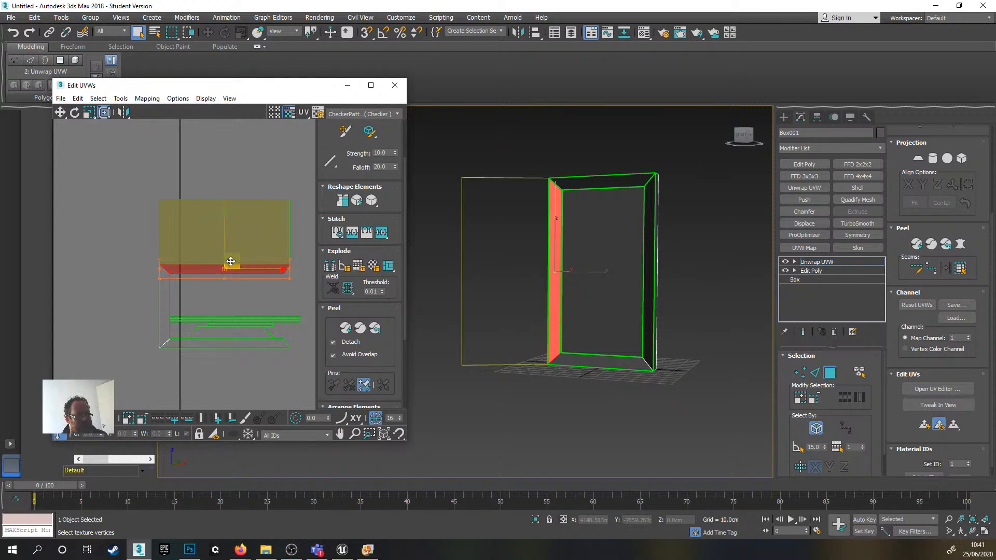
{"action": "mouse_move", "coordinate": [231, 265]}
{"action": "left_mouse_down"}
{"action": "mouse_move", "coordinate": [147, 235]}
{"action": "mouse_move", "coordinate": [194, 271]}
{"action": "mouse_move", "coordinate": [230, 261]}
{"action": "left_mouse_up"}
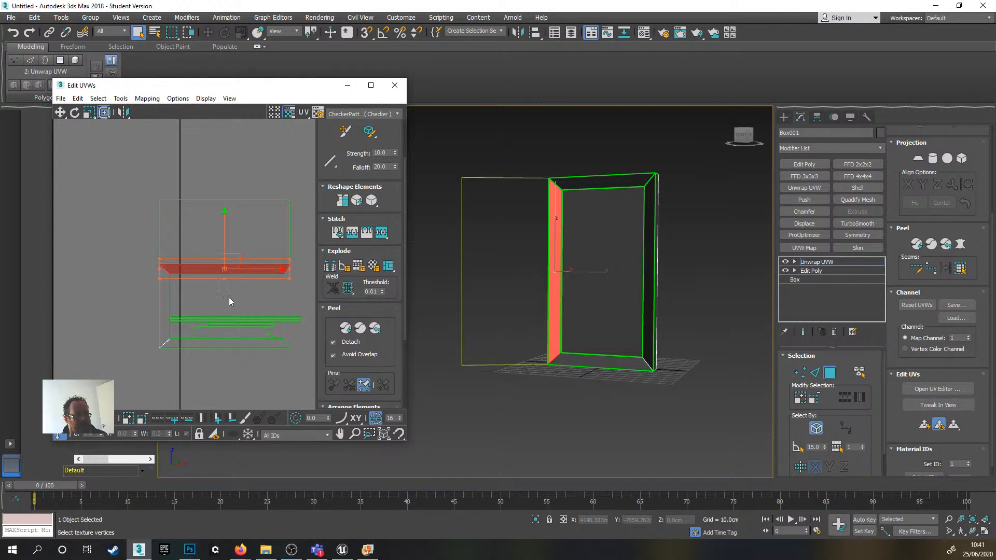
{"action": "middle_click_drag", "start_coordinate": [229, 297], "coordinate": [194, 281]}
{"action": "scroll", "coordinate": [231, 293], "scroll_direction": "up", "scroll_amount": 2}
{"action": "scroll", "coordinate": [231, 286], "scroll_direction": "down", "scroll_amount": 1}
{"action": "scroll", "coordinate": [207, 257], "scroll_direction": "down", "scroll_amount": 1}
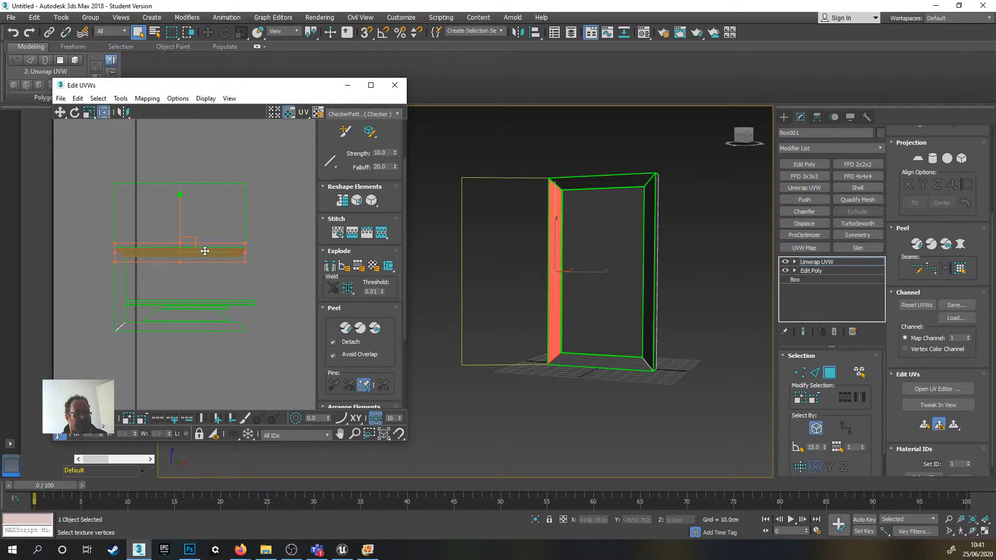
{"action": "scroll", "coordinate": [217, 267], "scroll_direction": "down", "scroll_amount": 3}
{"action": "middle_click_drag", "start_coordinate": [218, 267], "coordinate": [216, 284]}
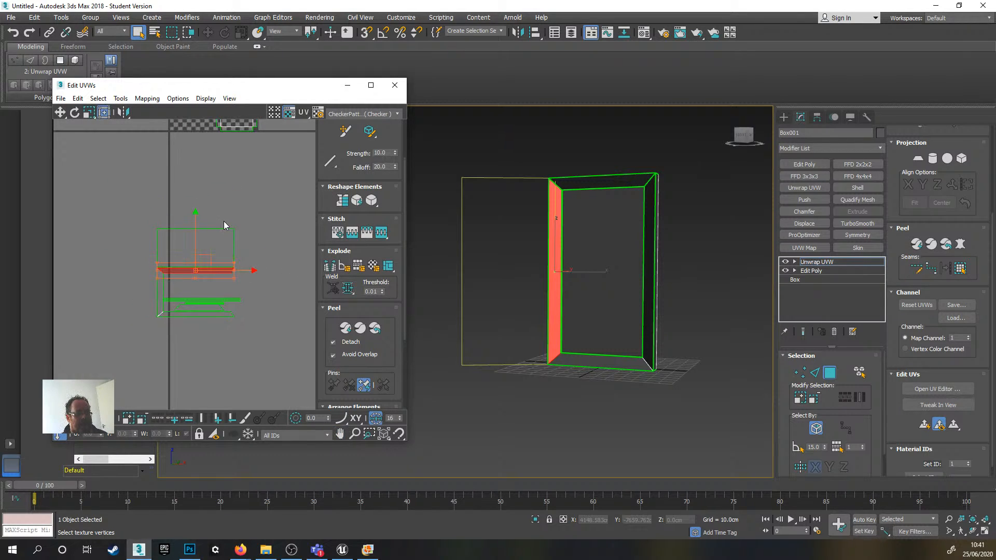
{"action": "scroll", "coordinate": [224, 221], "scroll_direction": "up", "scroll_amount": 2}
{"action": "scroll", "coordinate": [232, 206], "scroll_direction": "down", "scroll_amount": 2}
{"action": "mouse_move", "coordinate": [240, 186]}
{"action": "middle_mouse_down"}
{"action": "mouse_move", "coordinate": [231, 276]}
{"action": "mouse_move", "coordinate": [243, 190]}
{"action": "middle_mouse_up"}
{"action": "scroll", "coordinate": [241, 212], "scroll_direction": "up", "scroll_amount": 1}
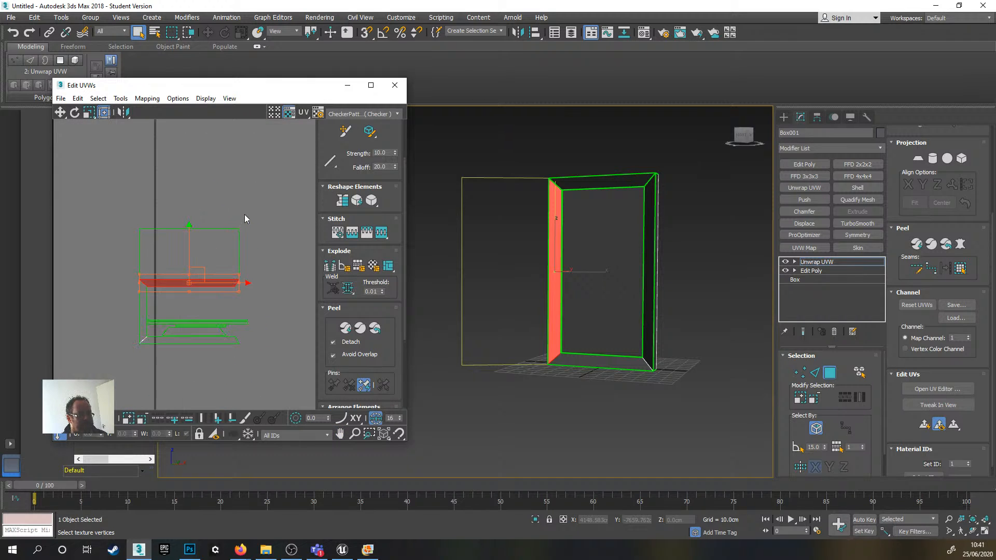
- Select the painting area's UV face and move it up, clear of the flattened border pieces
{"action": "left_click", "coordinate": [246, 195]}
{"action": "left_click", "coordinate": [182, 251]}
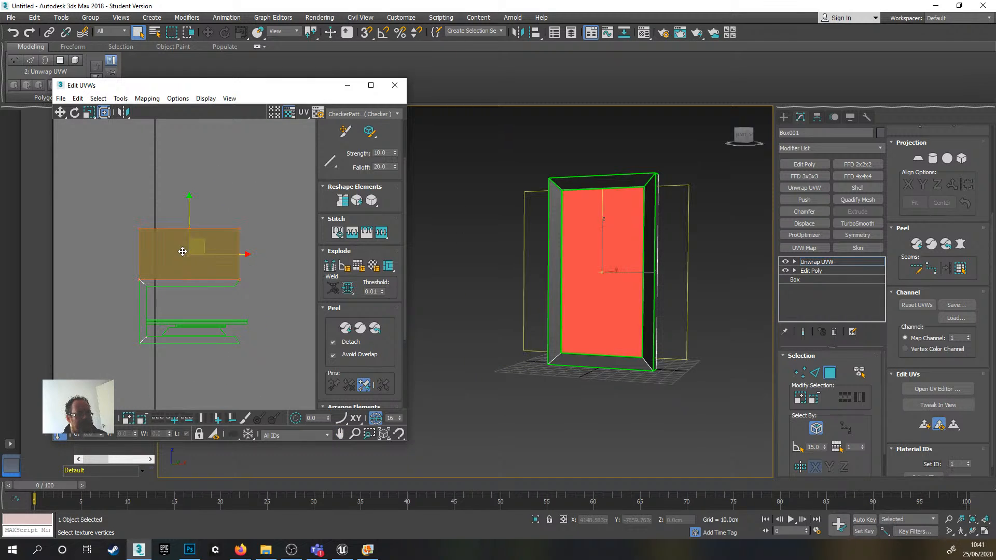
{"action": "left_click_drag", "start_coordinate": [195, 249], "coordinate": [207, 221]}
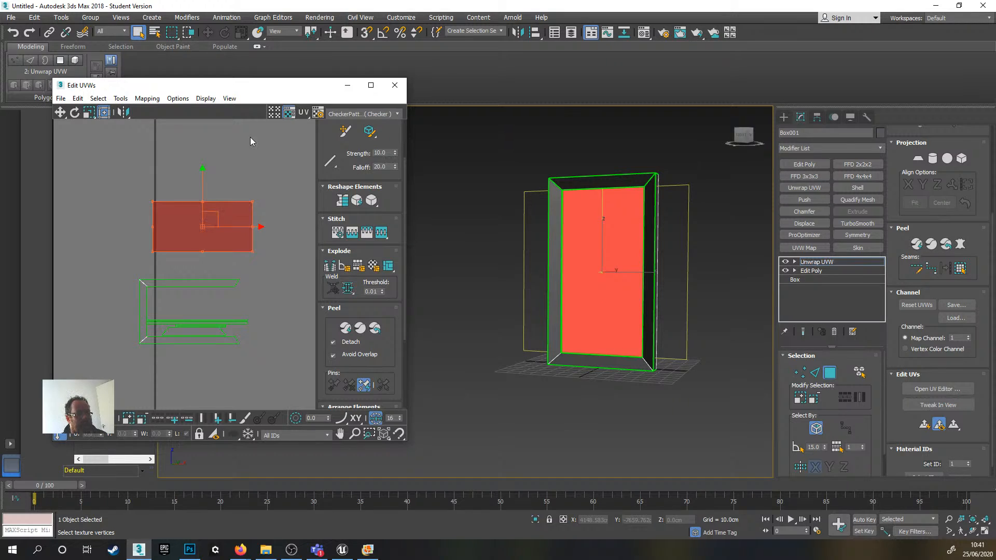
- Turn on angle snap, rotate the painting area's UV face by -90 degrees to stand upright, and clear the selection
{"action": "left_click", "coordinate": [384, 34]}
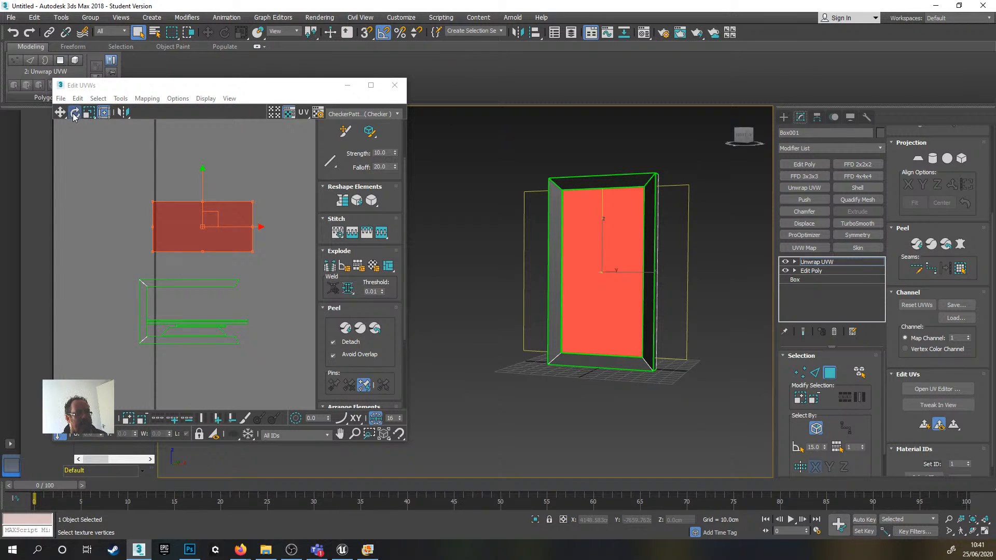
{"action": "left_click_drag", "start_coordinate": [200, 202], "coordinate": [229, 197]}
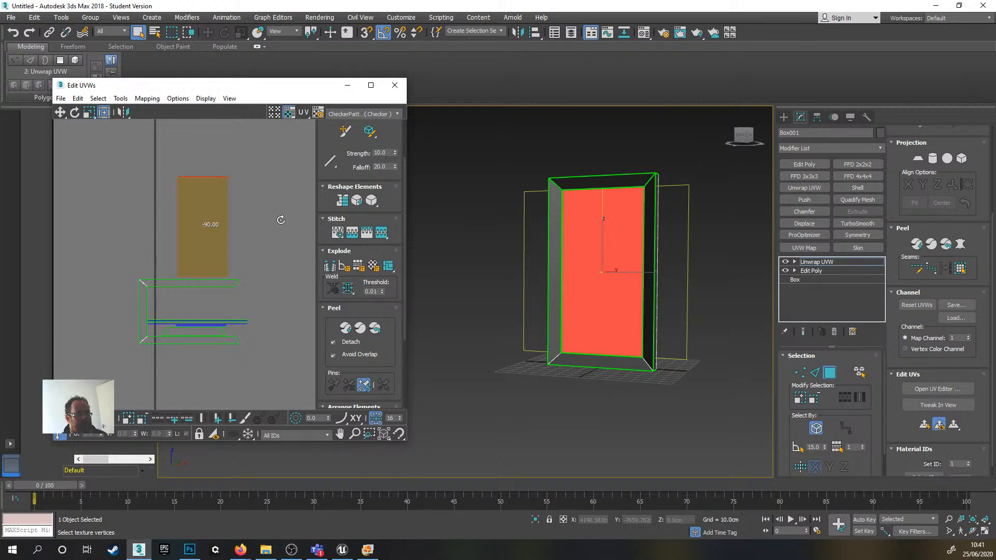
{"action": "left_click_drag", "start_coordinate": [281, 220], "coordinate": [280, 224]}
{"action": "scroll", "coordinate": [248, 227], "scroll_direction": "down", "scroll_amount": 2}
{"action": "left_click", "coordinate": [272, 194]}
- Stitch the adjoining inner strip to the top edge of the painting area's UV face
{"action": "scroll", "coordinate": [245, 197], "scroll_direction": "up", "scroll_amount": 2}
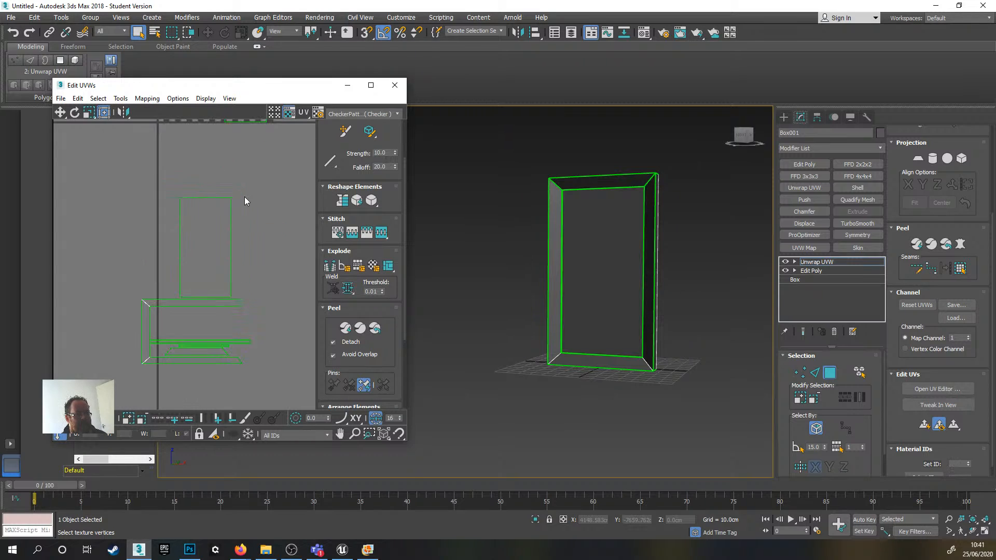
{"action": "left_click", "coordinate": [197, 230]}
{"action": "left_click", "coordinate": [258, 192]}
{"action": "key", "text": "2"}
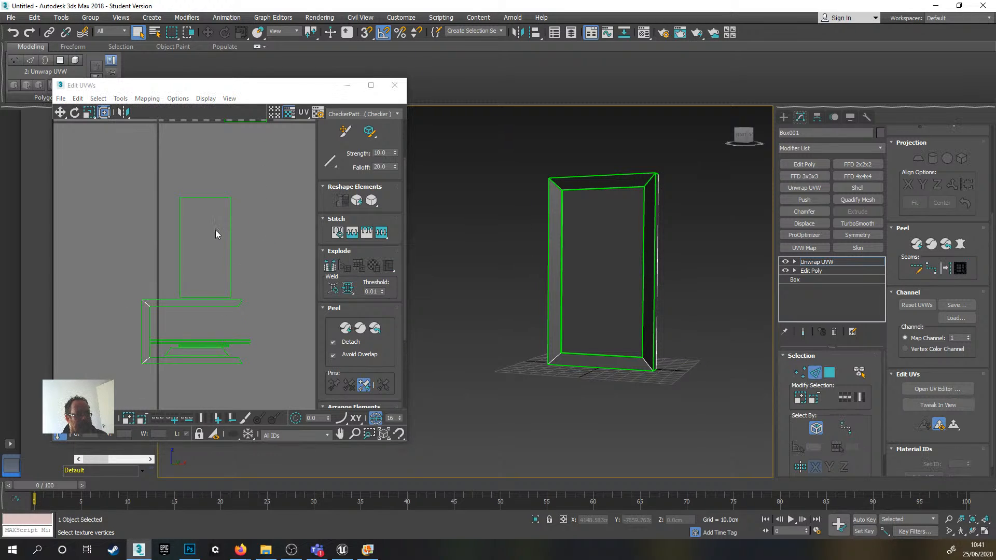
{"action": "left_click", "coordinate": [204, 197]}
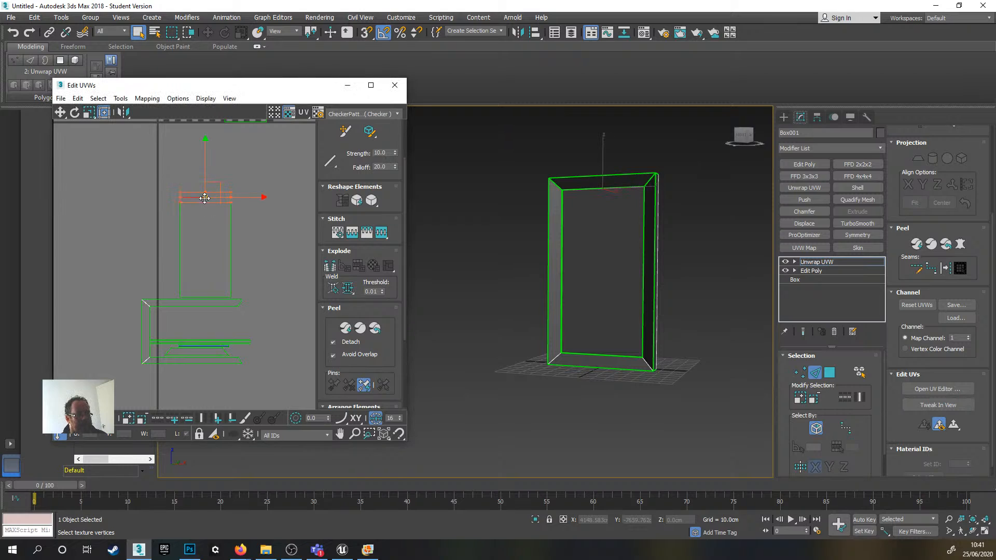
{"action": "left_click", "coordinate": [381, 233]}
{"action": "scroll", "coordinate": [235, 197], "scroll_direction": "up", "scroll_amount": 8}
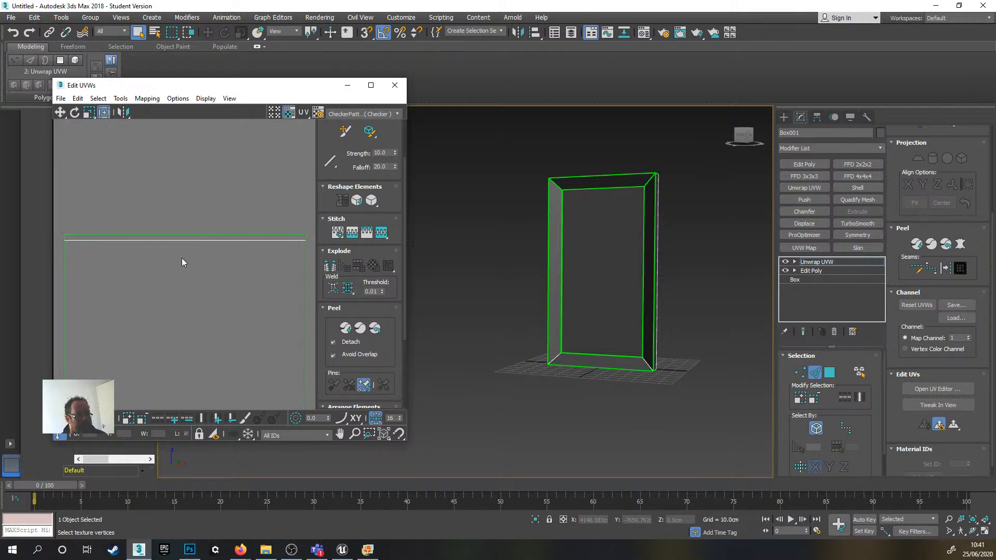
{"action": "scroll", "coordinate": [181, 262], "scroll_direction": "down", "scroll_amount": 3}
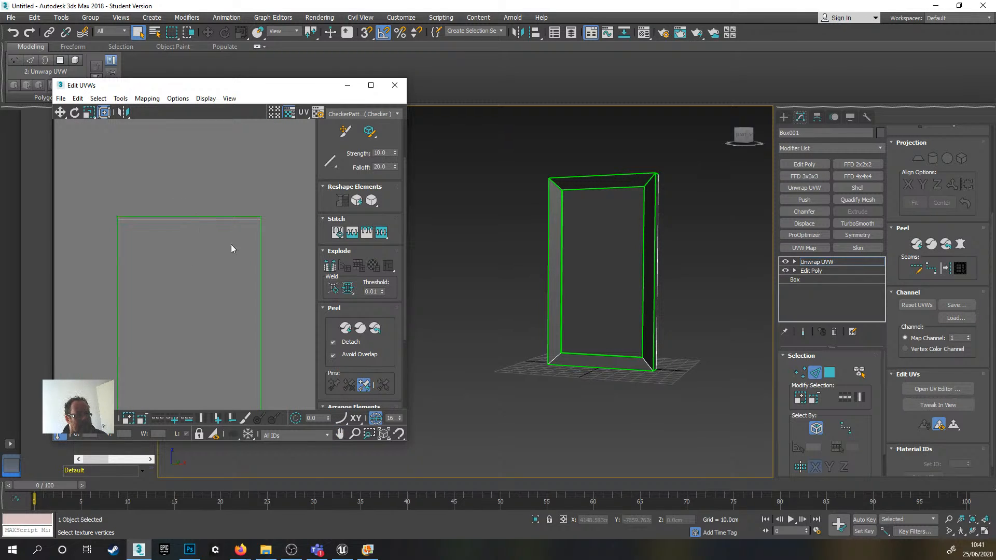
- Select the stitched top strip's UV face, examine where it sits on the frame model, and clear the selection
{"action": "left_click", "coordinate": [92, 418]}
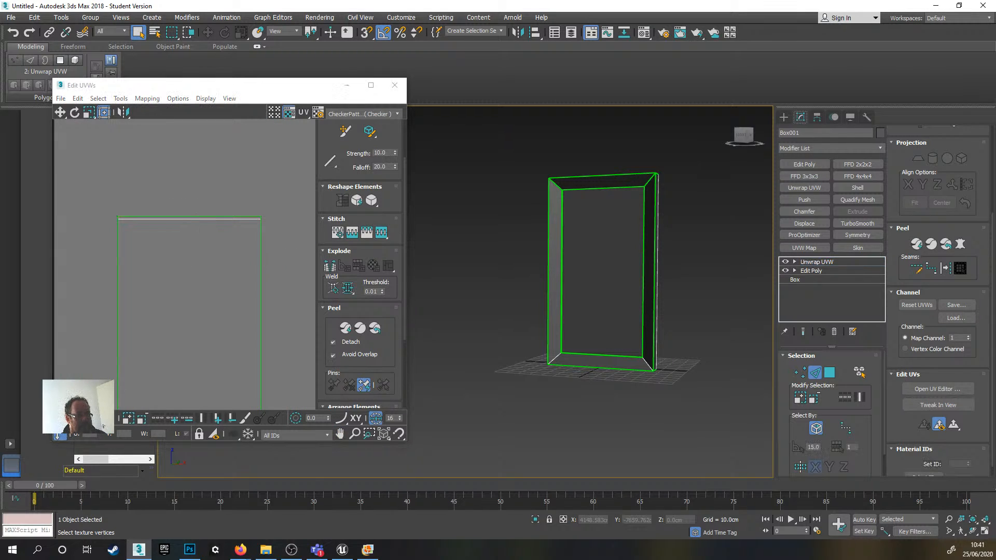
{"action": "left_click", "coordinate": [186, 216]}
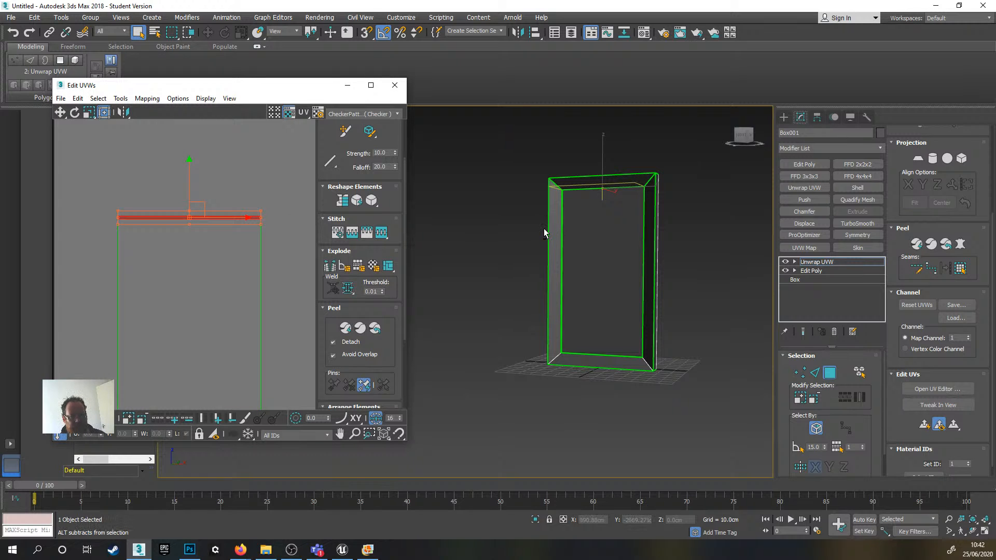
{"action": "middle_click_drag", "start_coordinate": [550, 233], "coordinate": [566, 208], "text": "alt"}
{"action": "scroll", "coordinate": [565, 208], "scroll_direction": "up", "scroll_amount": 8}
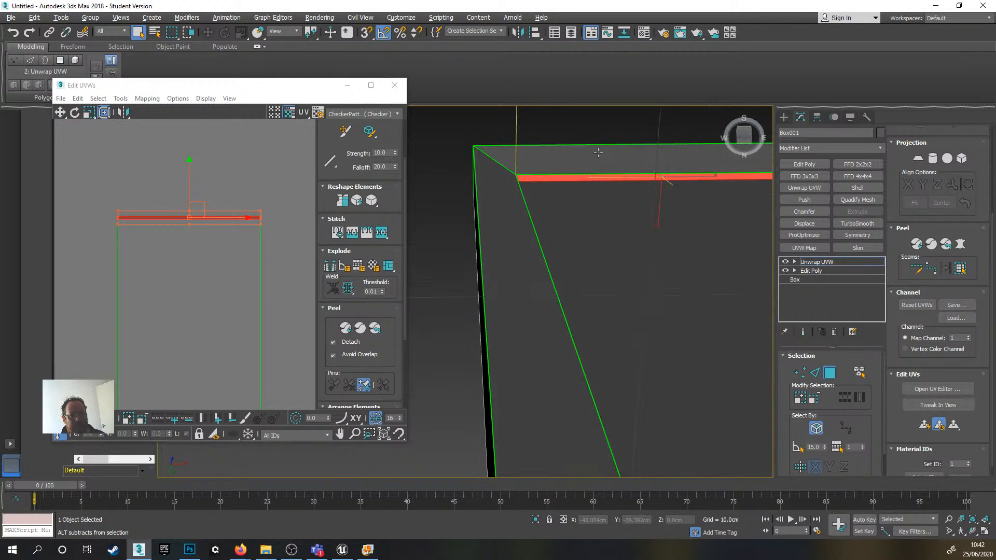
{"action": "scroll", "coordinate": [591, 179], "scroll_direction": "down", "scroll_amount": 8}
{"action": "mouse_move", "coordinate": [596, 223]}
{"action": "middle_mouse_down", "text": "alt"}
{"action": "mouse_move", "coordinate": [543, 222]}
{"action": "mouse_move", "coordinate": [589, 218]}
{"action": "middle_mouse_up", "text": "alt"}
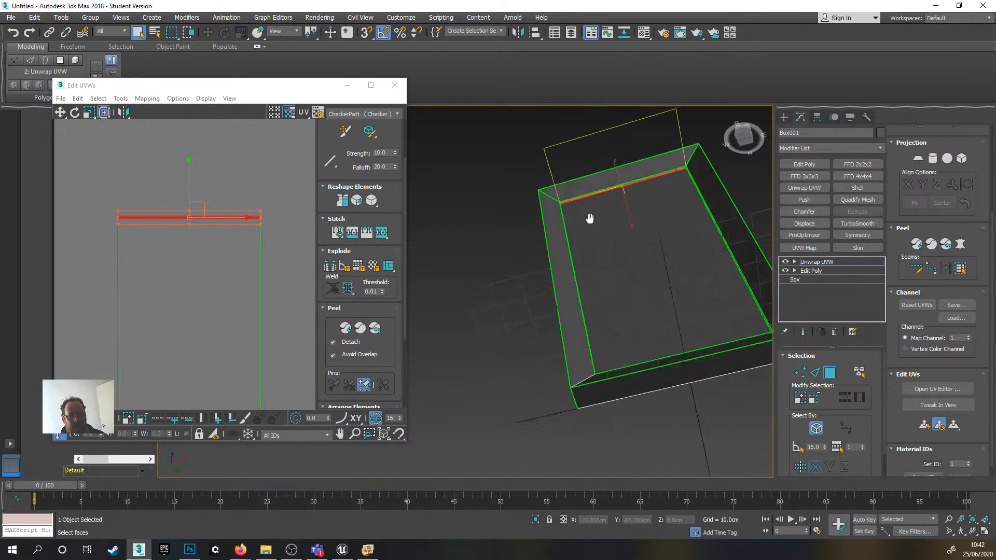
{"action": "left_click", "coordinate": [508, 241]}
- Move all the remaining border UV pieces further down, away from the painting area's UV face, and clear the selection
{"action": "scroll", "coordinate": [161, 249], "scroll_direction": "down", "scroll_amount": 2}
{"action": "middle_click_drag", "start_coordinate": [161, 249], "coordinate": [202, 131]}
{"action": "scroll", "coordinate": [202, 132], "scroll_direction": "down", "scroll_amount": 2}
{"action": "scroll", "coordinate": [208, 249], "scroll_direction": "up", "scroll_amount": 4}
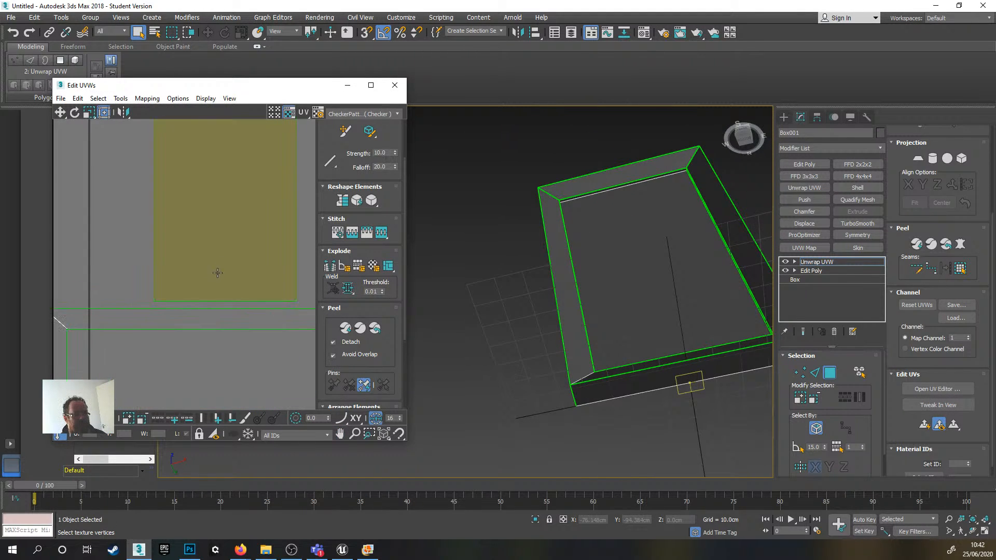
{"action": "middle_click_drag", "start_coordinate": [217, 271], "coordinate": [211, 223]}
{"action": "scroll", "coordinate": [211, 223], "scroll_direction": "down", "scroll_amount": 4}
{"action": "left_click_drag", "start_coordinate": [79, 248], "coordinate": [287, 390]}
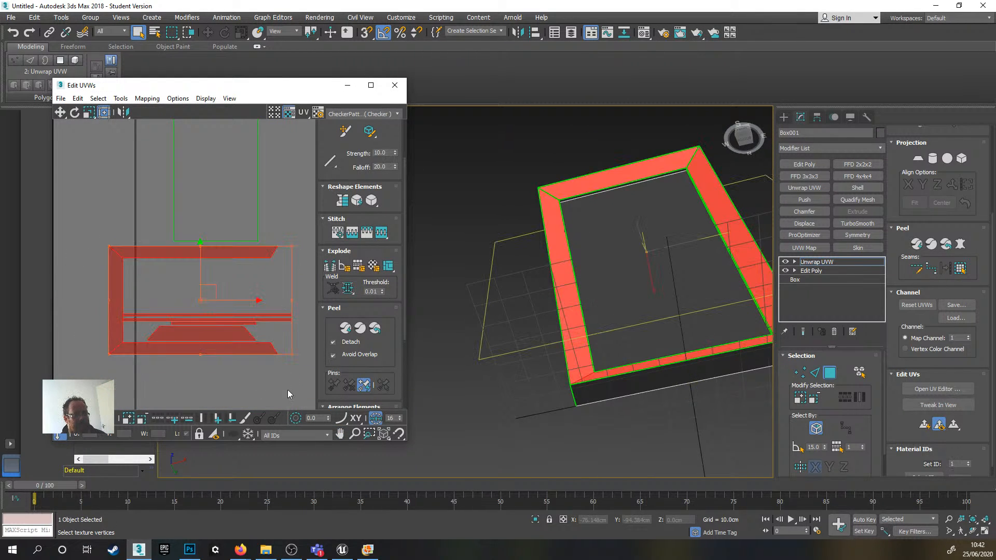
{"action": "scroll", "coordinate": [287, 390], "scroll_direction": "down", "scroll_amount": 2}
{"action": "left_click_drag", "start_coordinate": [239, 311], "coordinate": [242, 359]}
{"action": "left_click", "coordinate": [149, 285]}
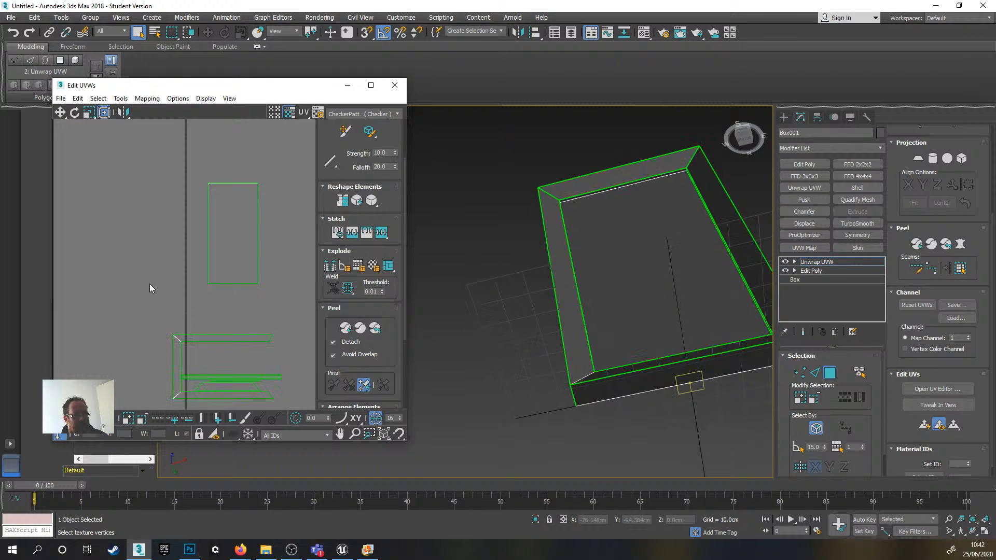
- Stitch the adjoining inner strip to the painting area's bottom UV edge and check that strip's location on the frame model
{"action": "scroll", "coordinate": [223, 332], "scroll_direction": "up", "scroll_amount": 3}
{"action": "middle_click_drag", "start_coordinate": [229, 338], "coordinate": [201, 343]}
{"action": "scroll", "coordinate": [206, 263], "scroll_direction": "up", "scroll_amount": 3}
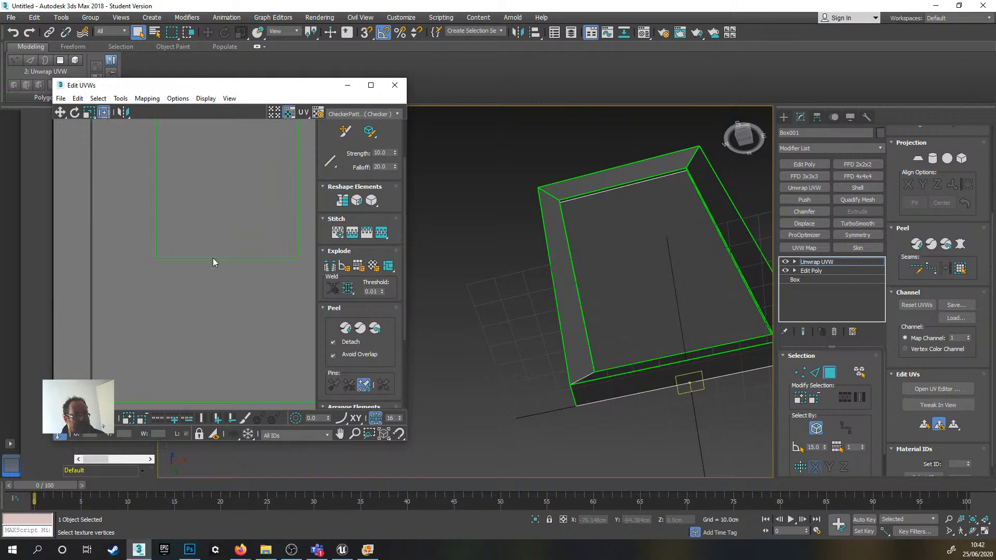
{"action": "left_click", "coordinate": [75, 419]}
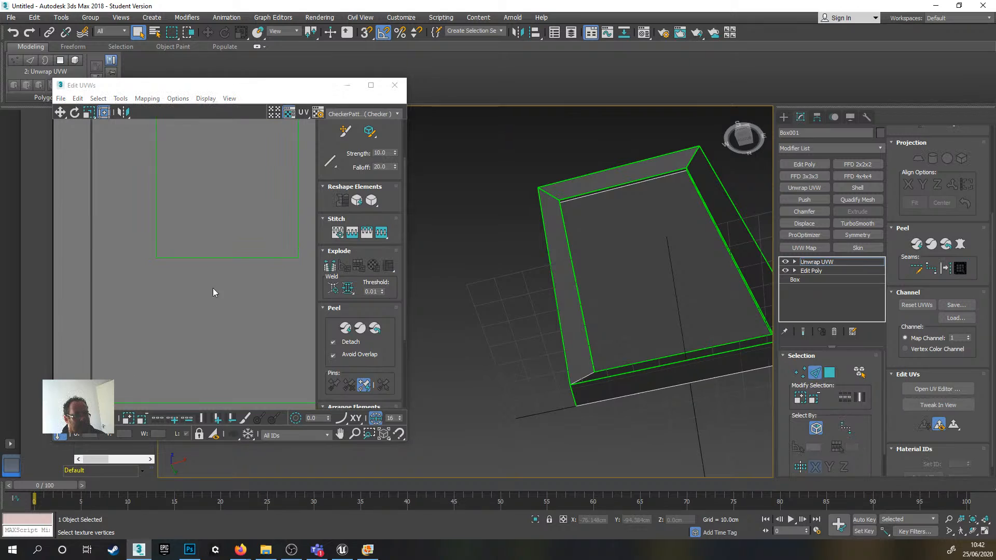
{"action": "left_click", "coordinate": [246, 258]}
{"action": "left_click", "coordinate": [379, 230]}
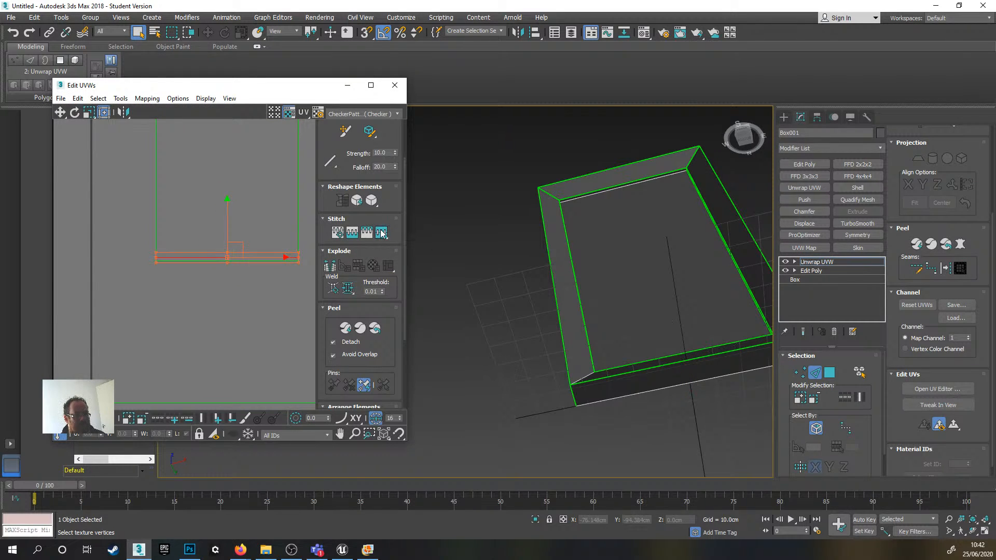
{"action": "left_click", "coordinate": [231, 294]}
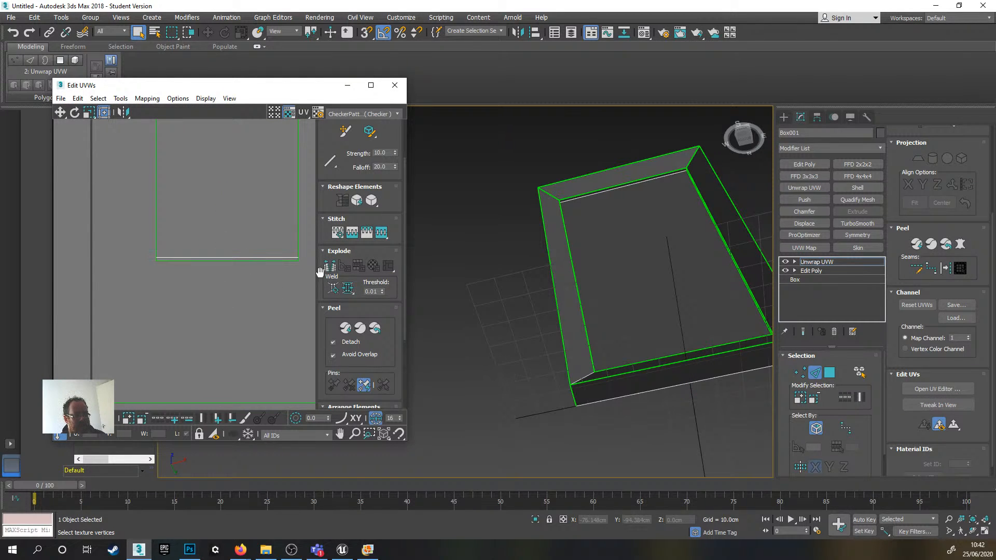
{"action": "left_click", "coordinate": [90, 418]}
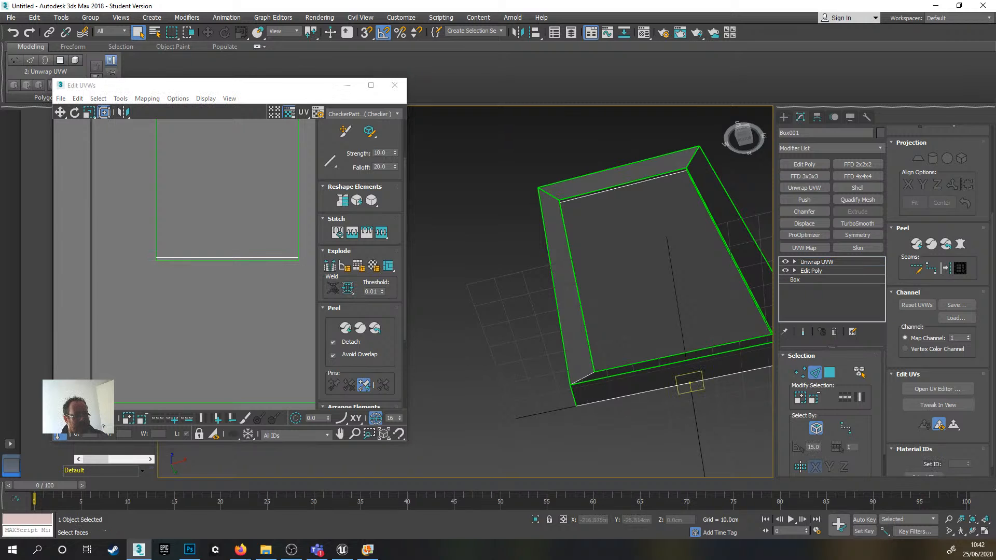
{"action": "left_click", "coordinate": [239, 260]}
{"action": "middle_click_drag", "start_coordinate": [635, 254], "coordinate": [650, 430], "text": "alt"}
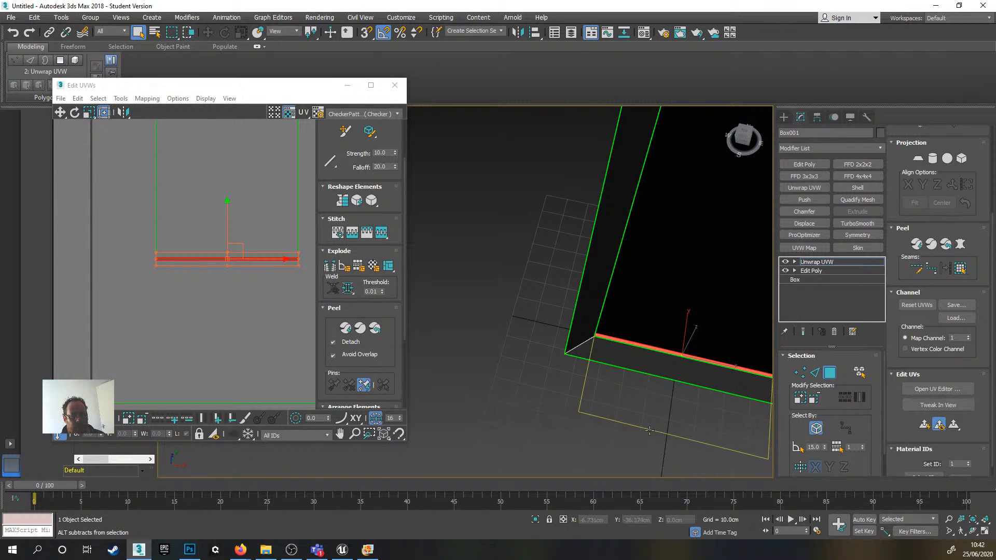
{"action": "left_click_drag", "start_coordinate": [649, 431], "coordinate": [630, 340], "text": "alt"}
{"action": "left_click", "coordinate": [204, 313]}
- Stitch the adjoining inner side strips to the left and right edges of the painting area's UV face
{"action": "scroll", "coordinate": [204, 312], "scroll_direction": "down", "scroll_amount": 3}
{"action": "middle_click_drag", "start_coordinate": [214, 297], "coordinate": [213, 331]}
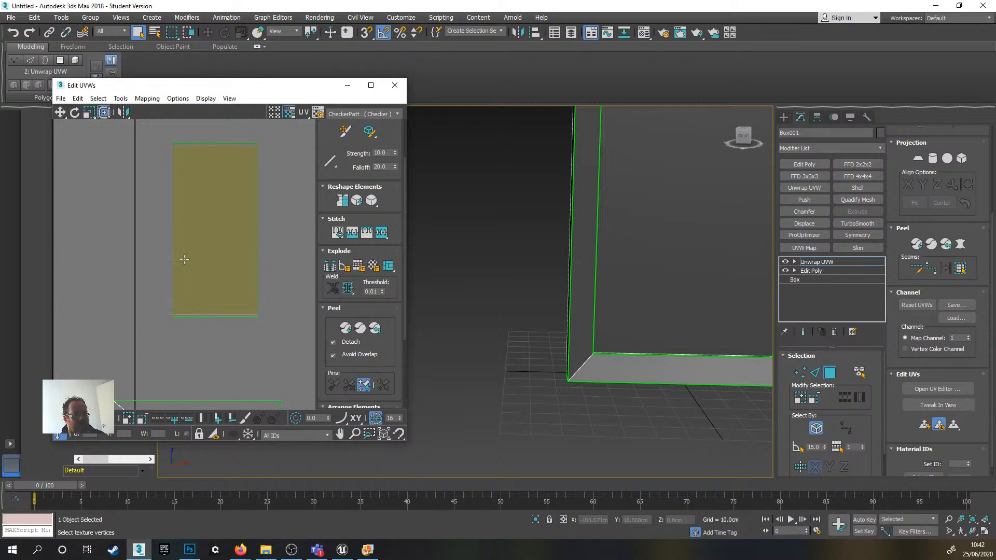
{"action": "key", "text": "2"}
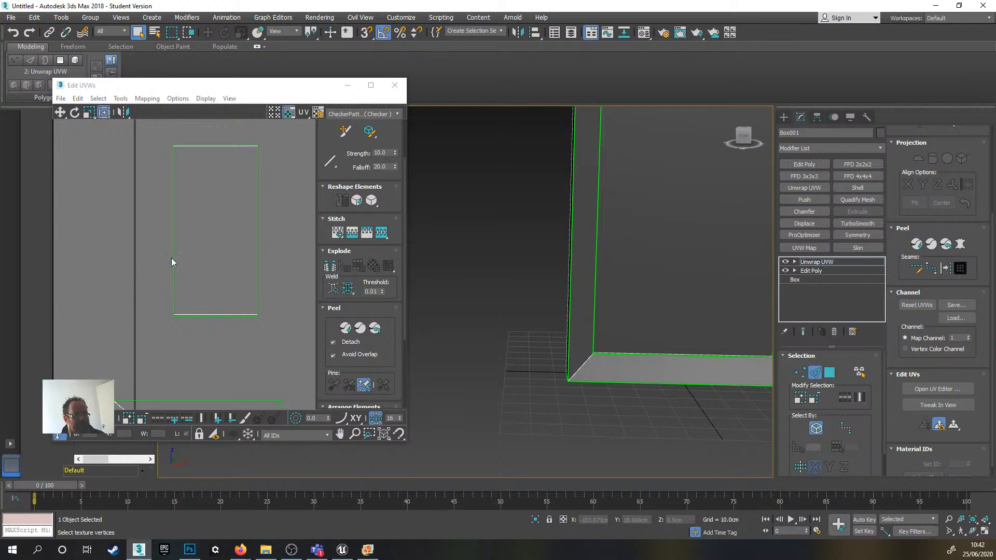
{"action": "left_click", "coordinate": [174, 243]}
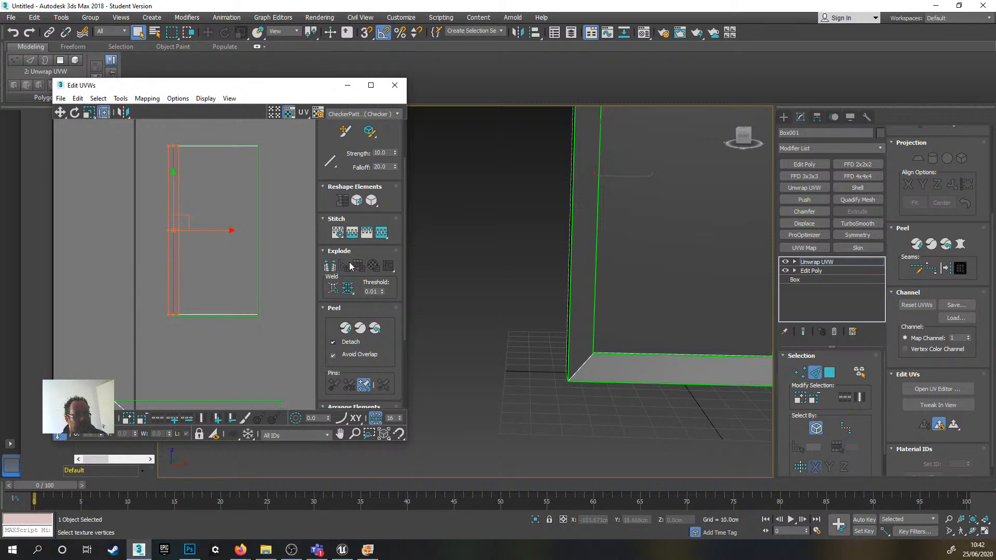
{"action": "left_click", "coordinate": [92, 253]}
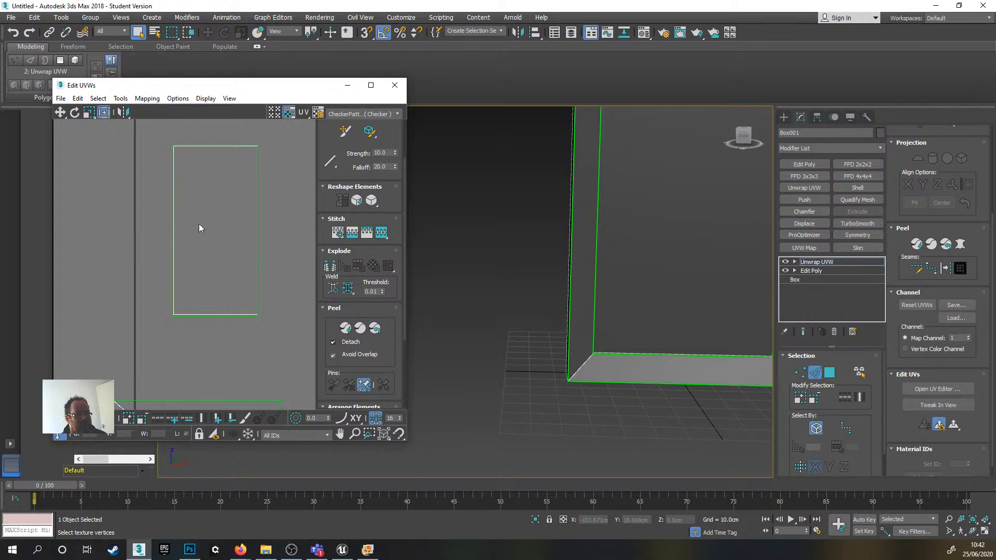
{"action": "left_click", "coordinate": [258, 212]}
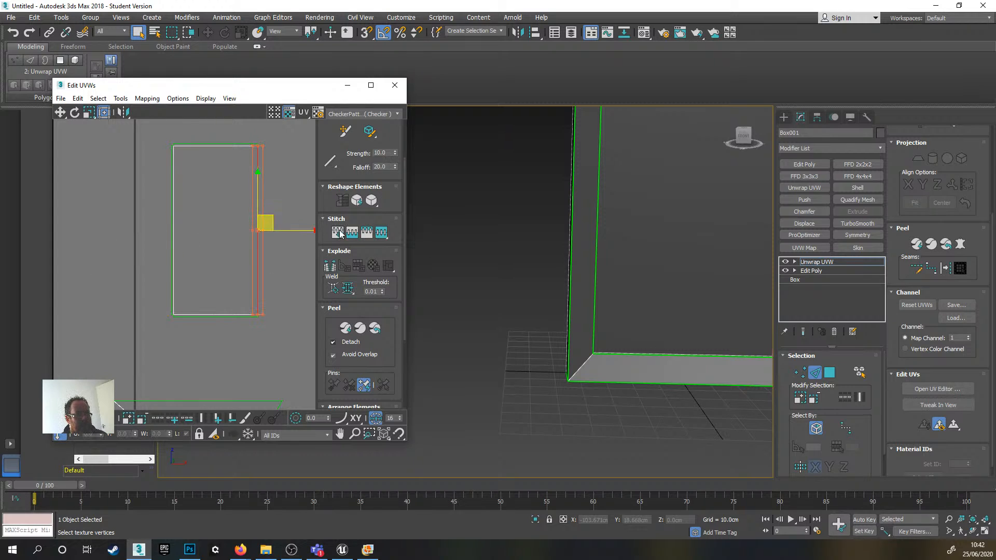
{"action": "left_click", "coordinate": [385, 235]}
{"action": "left_click", "coordinate": [231, 336]}
{"action": "scroll", "coordinate": [259, 290], "scroll_direction": "down", "scroll_amount": 3}
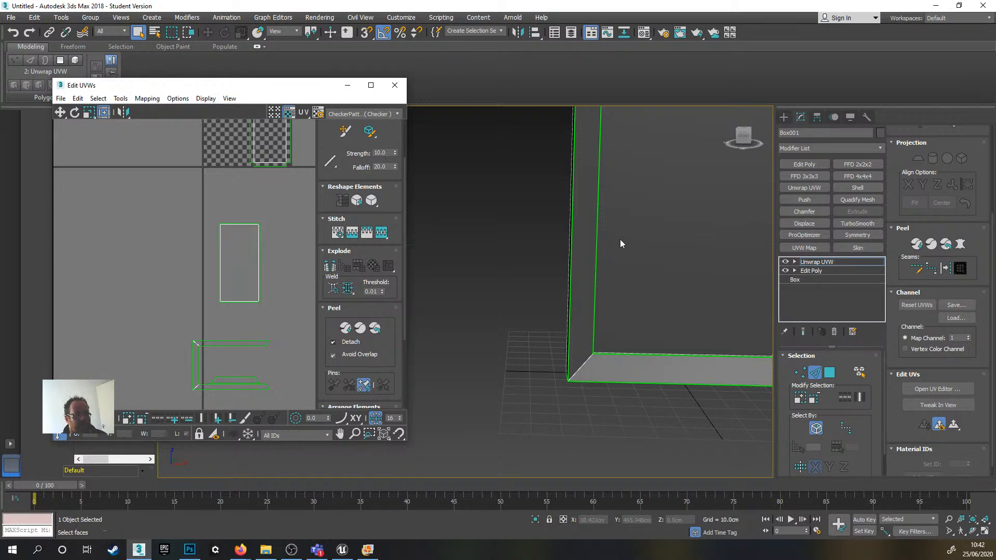
- Stitch the front border pieces to the outer edge of the painting area's bottom inner strip in the UV layout
{"action": "middle_click_drag", "start_coordinate": [627, 238], "coordinate": [535, 229]}
{"action": "middle_click_drag", "start_coordinate": [224, 307], "coordinate": [238, 257]}
{"action": "scroll", "coordinate": [238, 232], "scroll_direction": "up", "scroll_amount": 3}
{"action": "scroll", "coordinate": [239, 232], "scroll_direction": "down", "scroll_amount": 3}
{"action": "scroll", "coordinate": [204, 278], "scroll_direction": "up", "scroll_amount": 2}
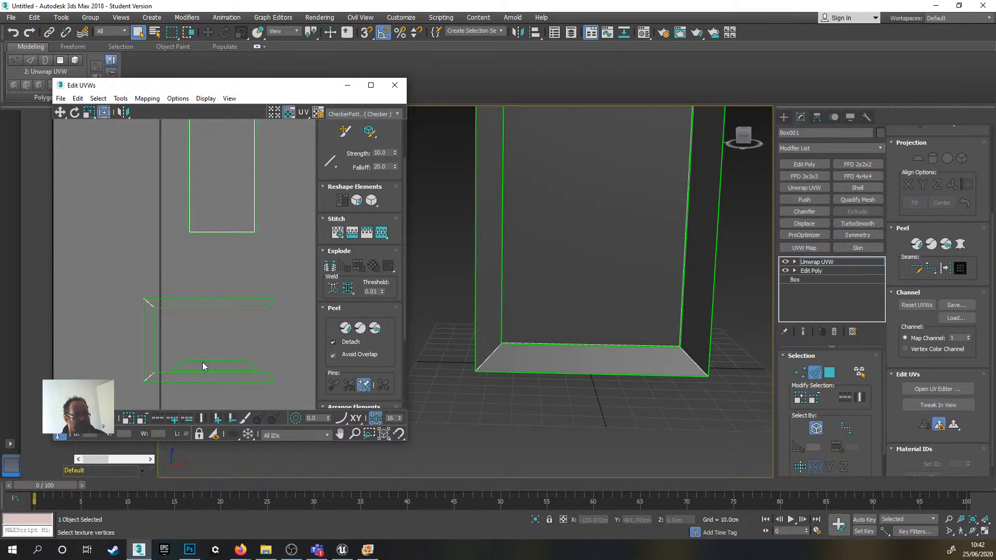
{"action": "scroll", "coordinate": [229, 236], "scroll_direction": "up", "scroll_amount": 3}
{"action": "left_click", "coordinate": [230, 229]}
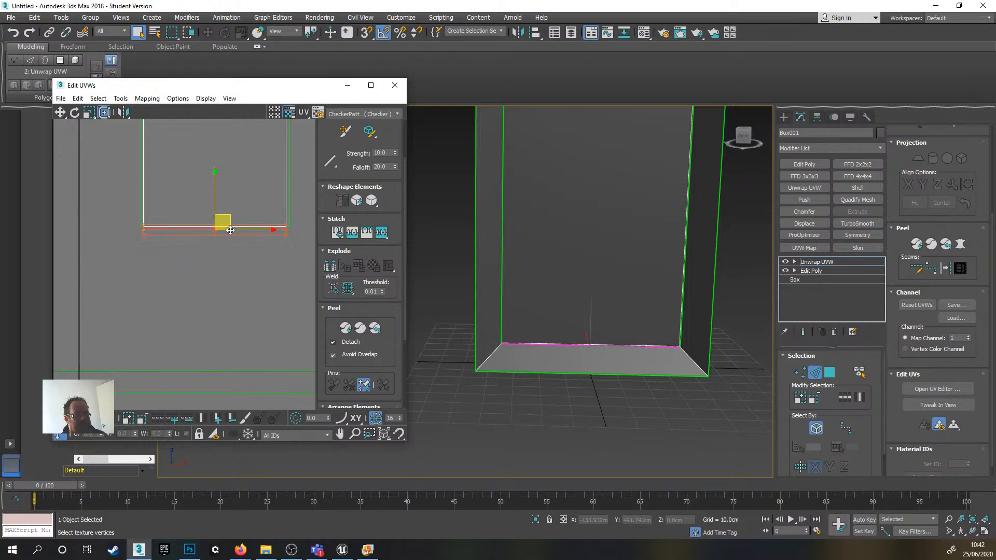
{"action": "left_click", "coordinate": [381, 232]}
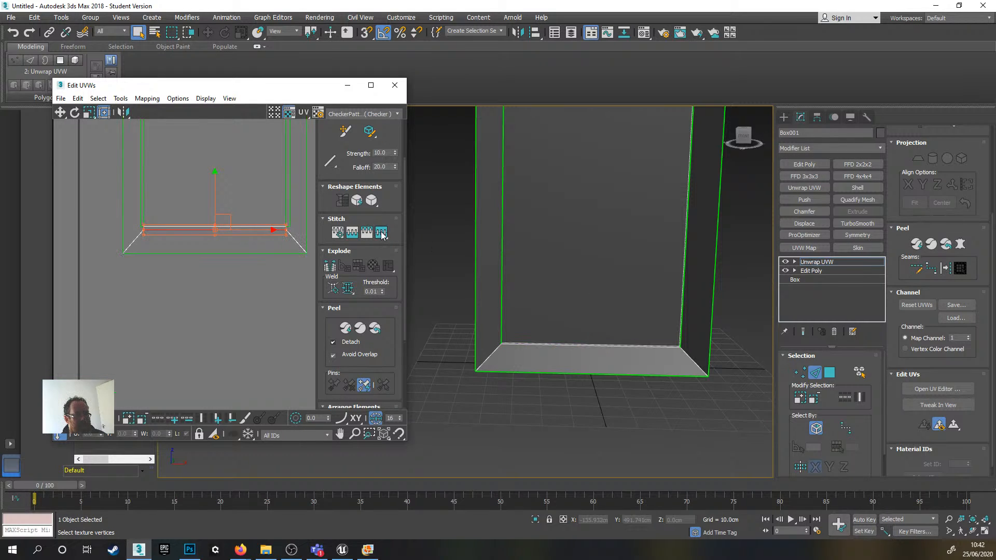
{"action": "scroll", "coordinate": [207, 252], "scroll_direction": "down", "scroll_amount": 5}
{"action": "scroll", "coordinate": [201, 244], "scroll_direction": "up", "scroll_amount": 8}
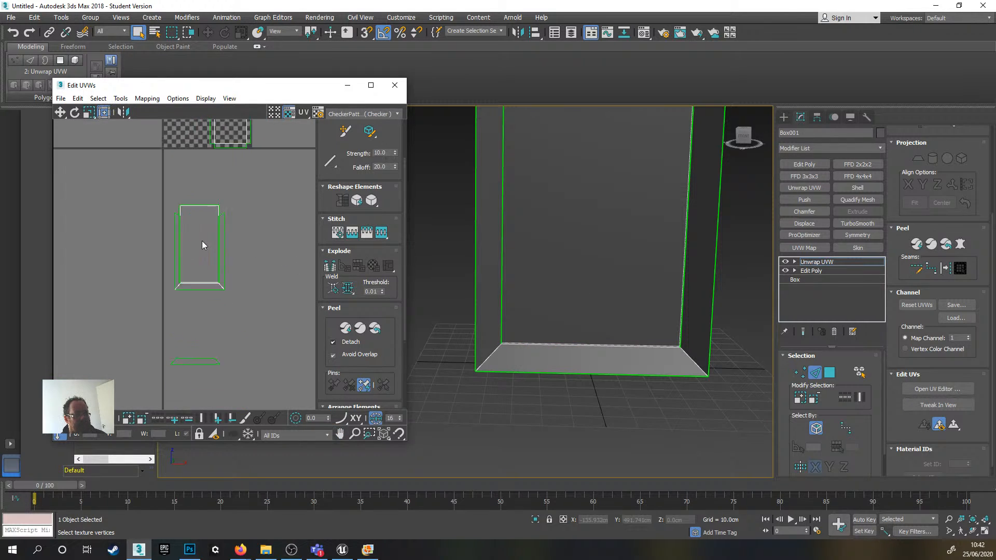
{"action": "scroll", "coordinate": [151, 274], "scroll_direction": "down", "scroll_amount": 5}
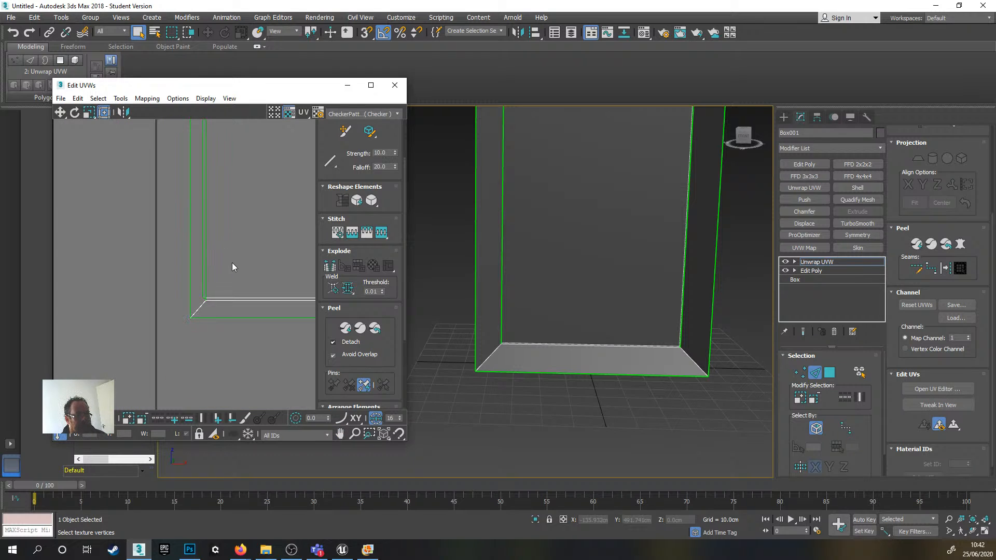
{"action": "scroll", "coordinate": [181, 250], "scroll_direction": "up", "scroll_amount": 3}
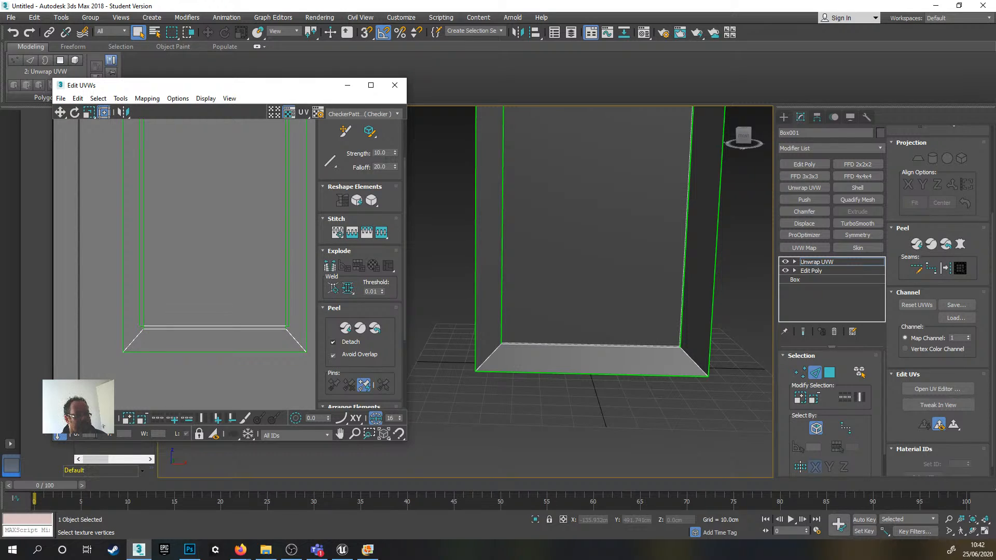
- Move the front border's left UV face out to the left, clear of the painting area
{"action": "key", "text": "3"}
{"action": "left_click", "coordinate": [133, 265]}
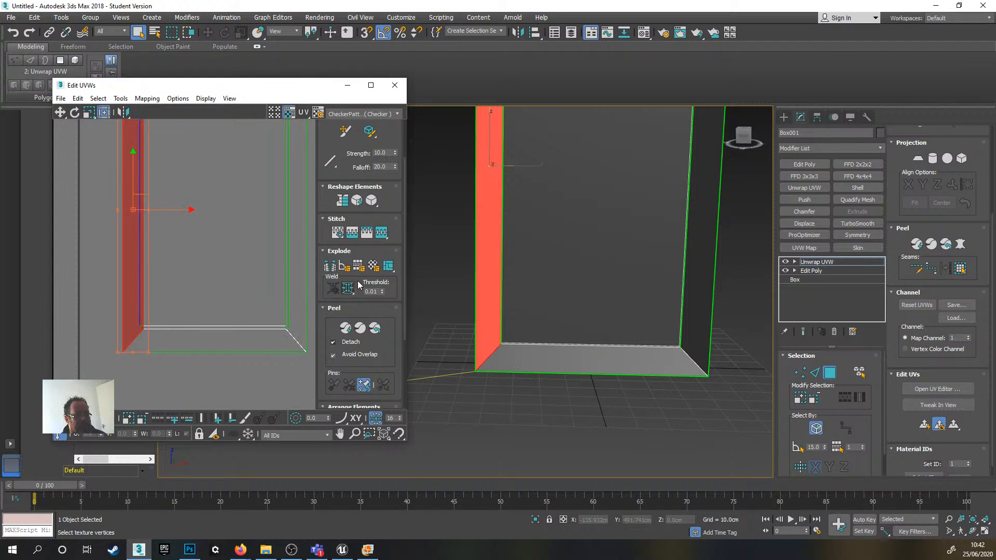
{"action": "left_click_drag", "start_coordinate": [137, 201], "coordinate": [79, 216]}
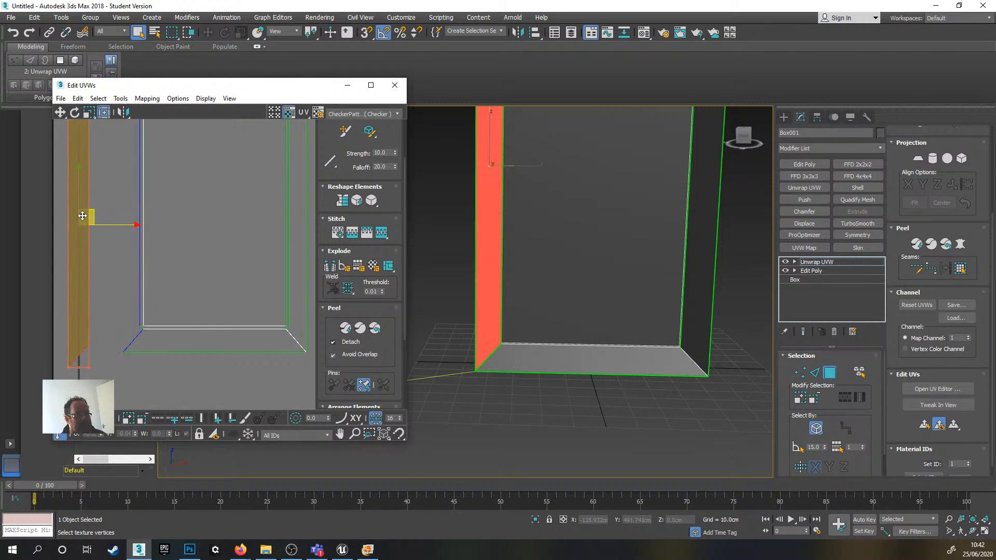
- Move the front border's right UV face out to the right, clear of the painting area
{"action": "scroll", "coordinate": [182, 225], "scroll_direction": "down", "scroll_amount": 3}
{"action": "middle_click_drag", "start_coordinate": [200, 221], "coordinate": [160, 254]}
{"action": "scroll", "coordinate": [189, 233], "scroll_direction": "up", "scroll_amount": 3}
{"action": "left_click", "coordinate": [188, 235]}
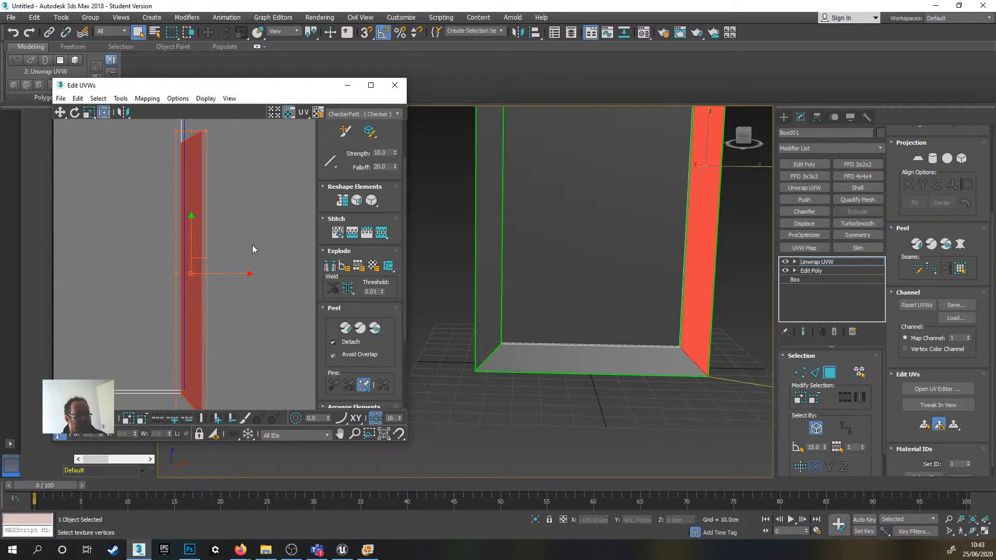
{"action": "left_click_drag", "start_coordinate": [197, 261], "coordinate": [275, 251]}
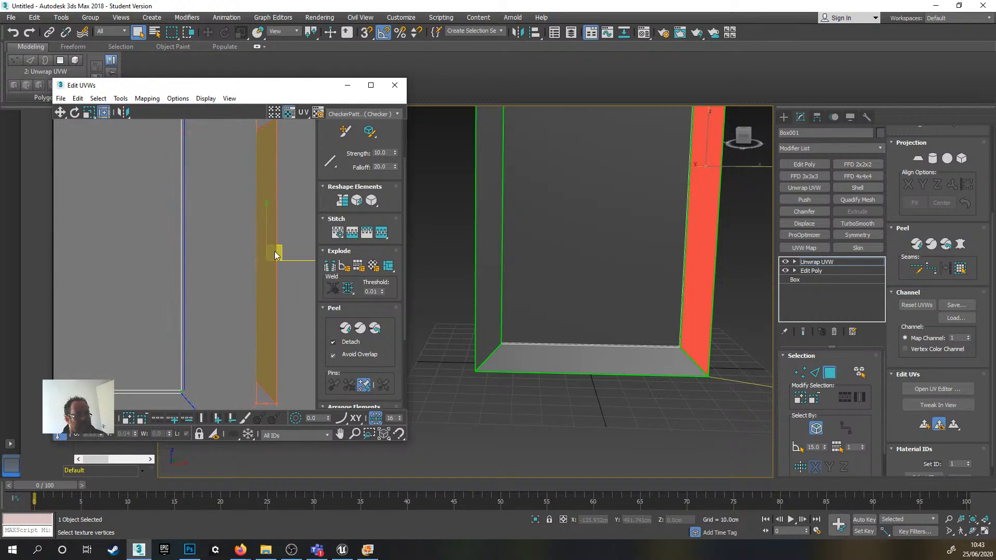
{"action": "scroll", "coordinate": [244, 264], "scroll_direction": "down", "scroll_amount": 3}
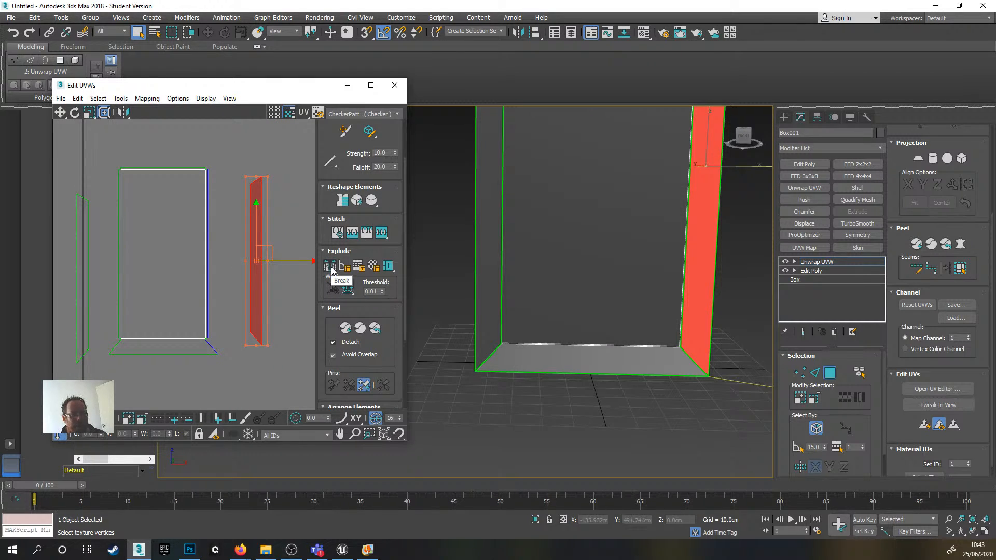
- Break the front border's right UV face off as a separate piece
{"action": "left_click", "coordinate": [331, 267]}
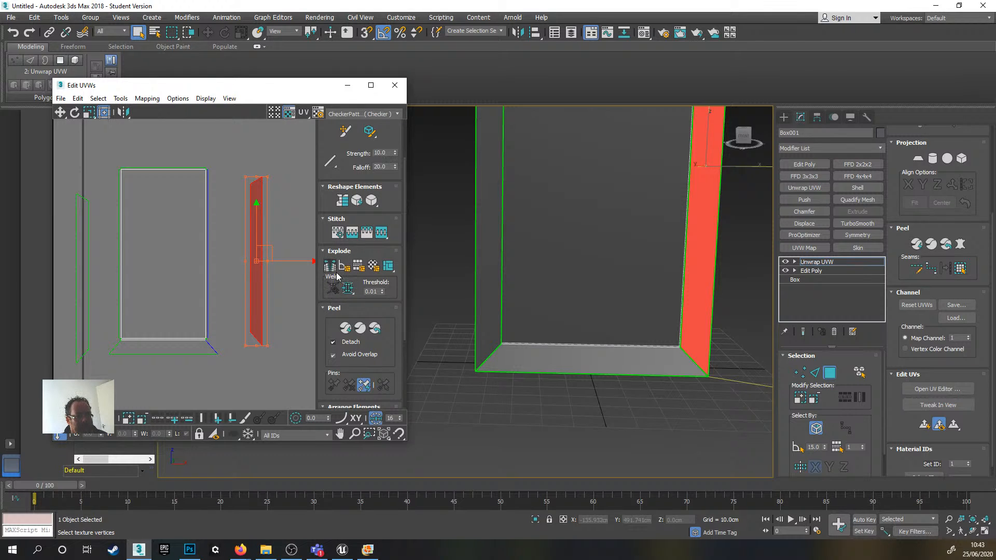
{"action": "scroll", "coordinate": [270, 277], "scroll_direction": "down", "scroll_amount": 3}
{"action": "middle_click_drag", "start_coordinate": [226, 280], "coordinate": [268, 244]}
{"action": "scroll", "coordinate": [267, 248], "scroll_direction": "up", "scroll_amount": 2}
{"action": "scroll", "coordinate": [266, 248], "scroll_direction": "down", "scroll_amount": 2}
{"action": "scroll", "coordinate": [189, 247], "scroll_direction": "up", "scroll_amount": 2}
{"action": "scroll", "coordinate": [130, 252], "scroll_direction": "down", "scroll_amount": 1}
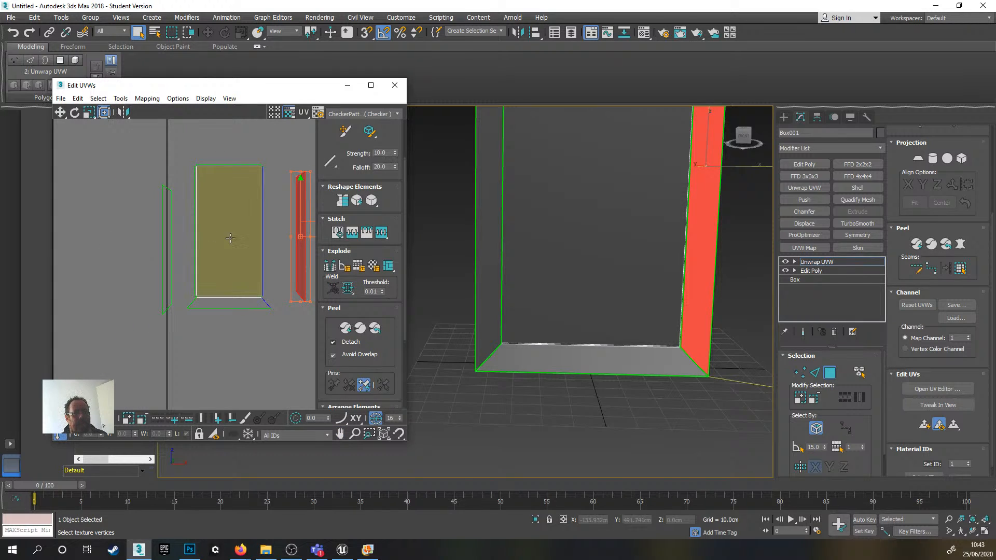
- Stitch the front border's left piece to the outer edge of the painting area's left inner strip
{"action": "left_click", "coordinate": [178, 214]}
{"action": "scroll", "coordinate": [195, 232], "scroll_direction": "up", "scroll_amount": 2}
{"action": "scroll", "coordinate": [195, 232], "scroll_direction": "up", "scroll_amount": 2}
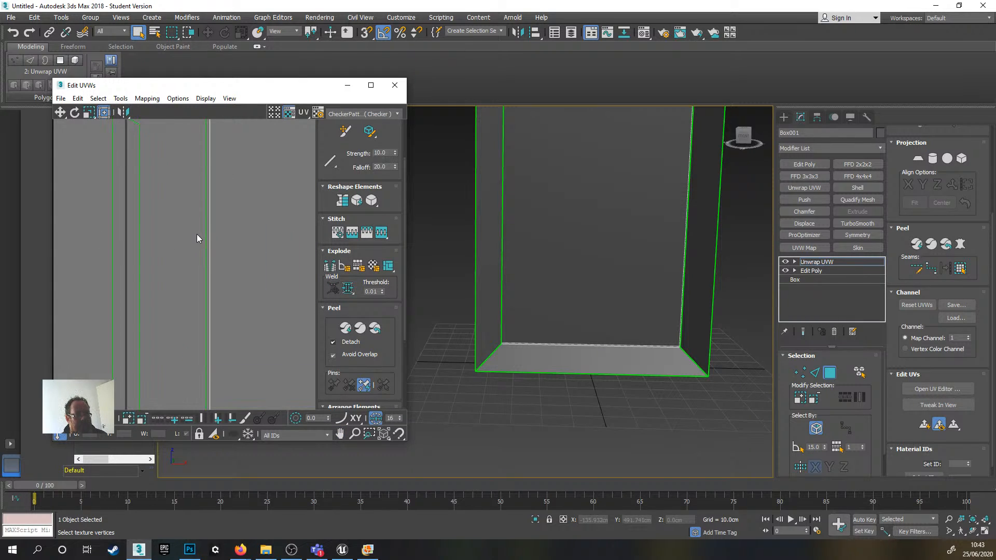
{"action": "left_click", "coordinate": [75, 418]}
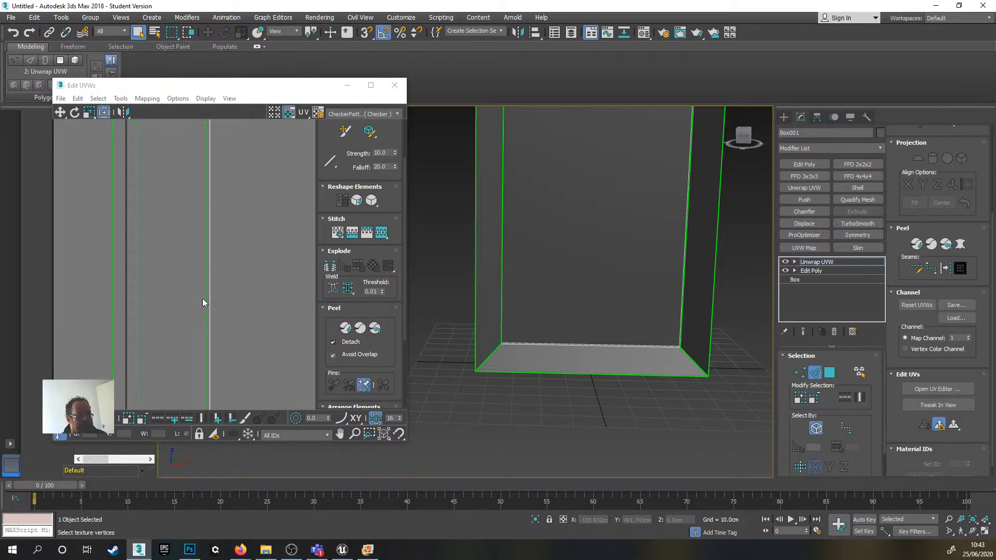
{"action": "left_click", "coordinate": [206, 303]}
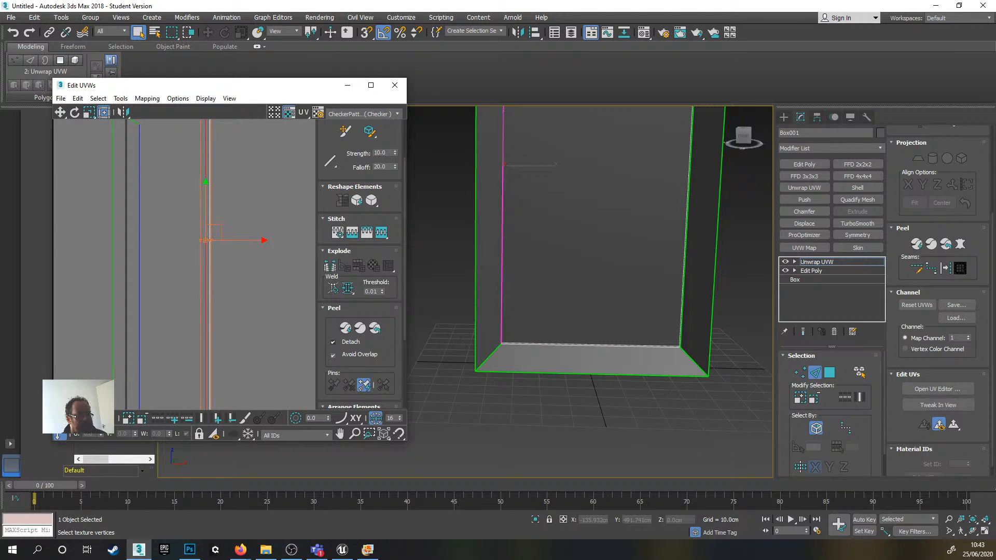
{"action": "left_click", "coordinate": [380, 231]}
- Stitch the front border's right piece to the outer edge of the painting area's right inner strip
{"action": "scroll", "coordinate": [238, 262], "scroll_direction": "down", "scroll_amount": 5}
{"action": "middle_click_drag", "start_coordinate": [251, 278], "coordinate": [169, 267]}
{"action": "left_click", "coordinate": [202, 239]}
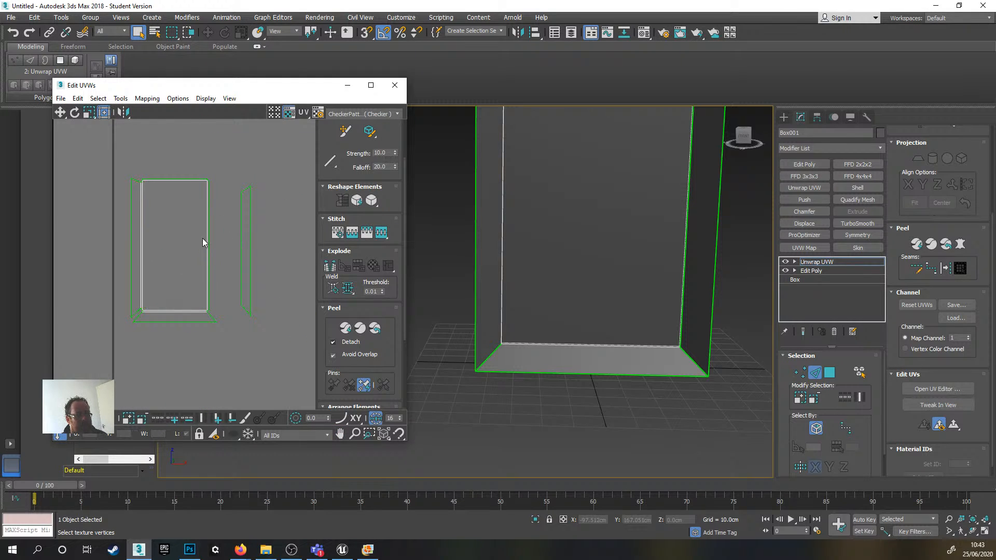
{"action": "scroll", "coordinate": [203, 241], "scroll_direction": "up", "scroll_amount": 5}
{"action": "left_click", "coordinate": [226, 261]}
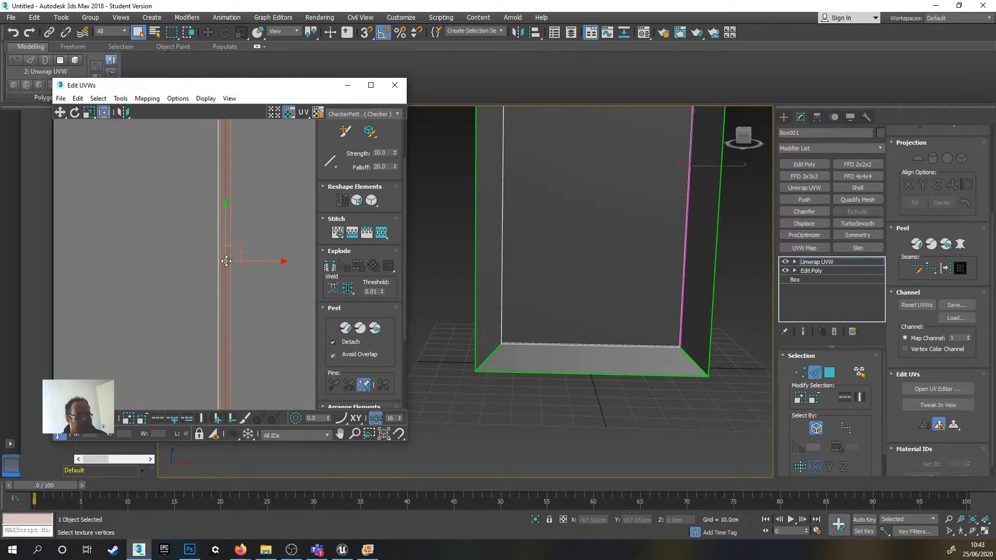
{"action": "left_click", "coordinate": [380, 234]}
- Stitch the front border's top piece to the outer edge of the painting area's top inner strip and clear the selection
{"action": "scroll", "coordinate": [233, 272], "scroll_direction": "down", "scroll_amount": 5}
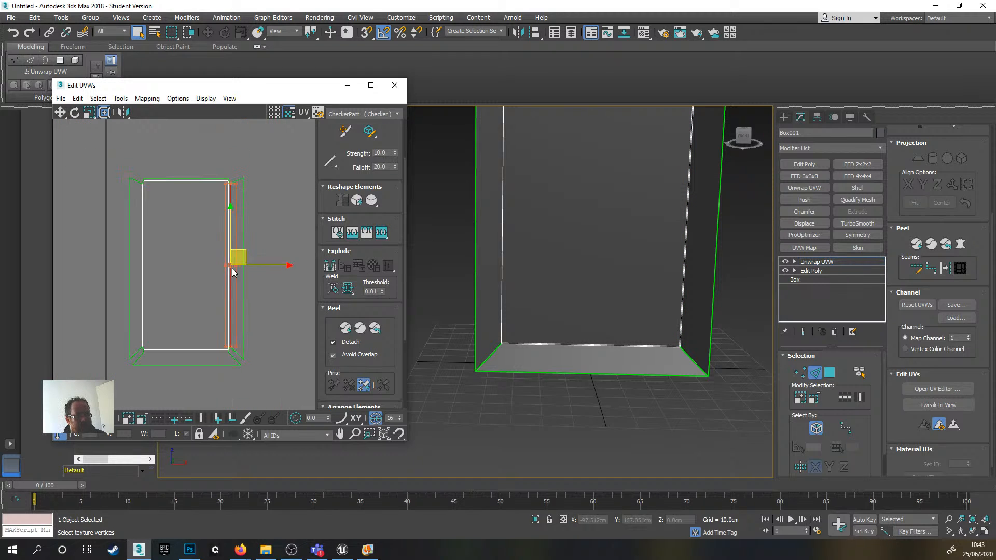
{"action": "scroll", "coordinate": [162, 248], "scroll_direction": "up", "scroll_amount": 3}
{"action": "left_click", "coordinate": [172, 237]}
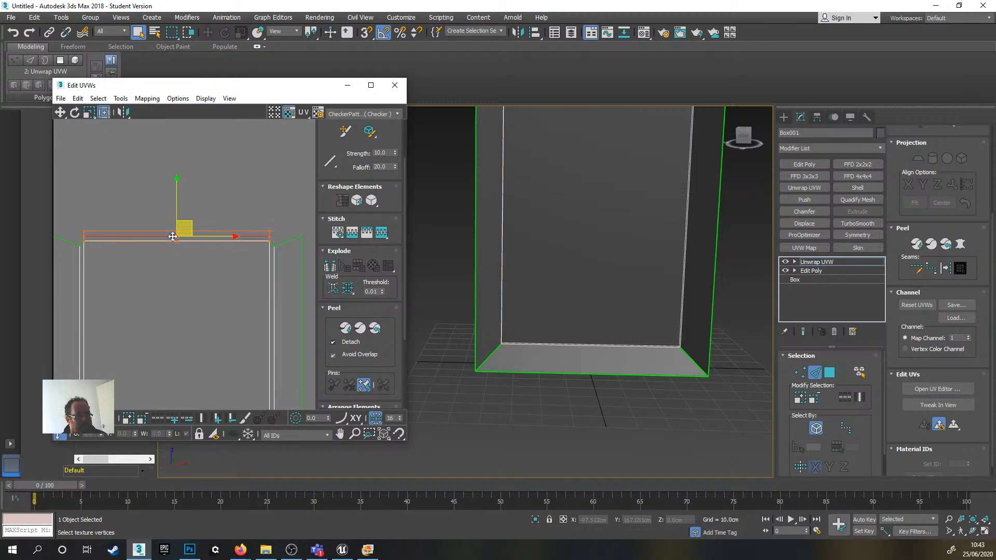
{"action": "left_click", "coordinate": [381, 233]}
{"action": "left_click", "coordinate": [138, 172]}
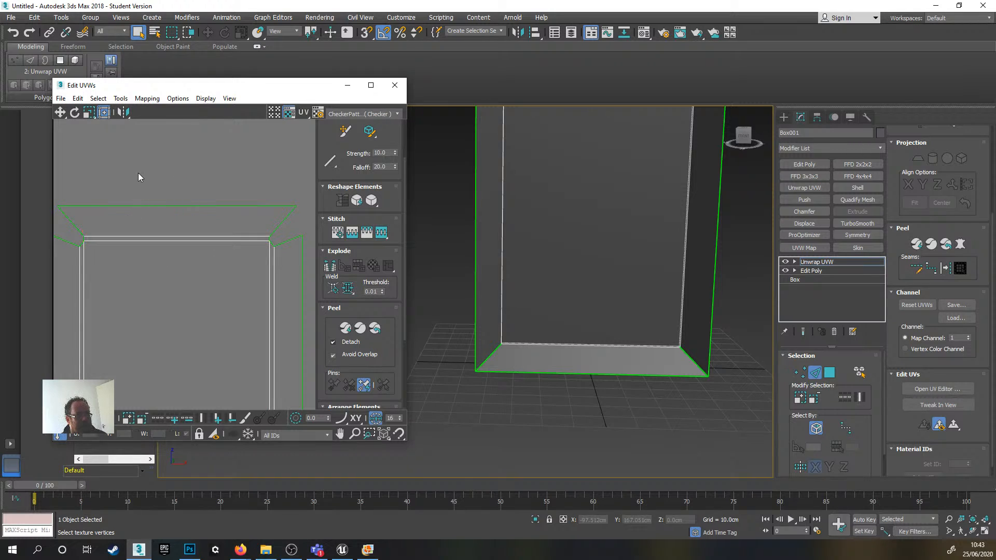
- Examine the corner gaps between the stitched border pieces all around the front UV shell
{"action": "scroll", "coordinate": [173, 280], "scroll_direction": "down", "scroll_amount": 7}
{"action": "middle_click_drag", "start_coordinate": [226, 232], "coordinate": [226, 231]}
{"action": "scroll", "coordinate": [171, 241], "scroll_direction": "up", "scroll_amount": 10}
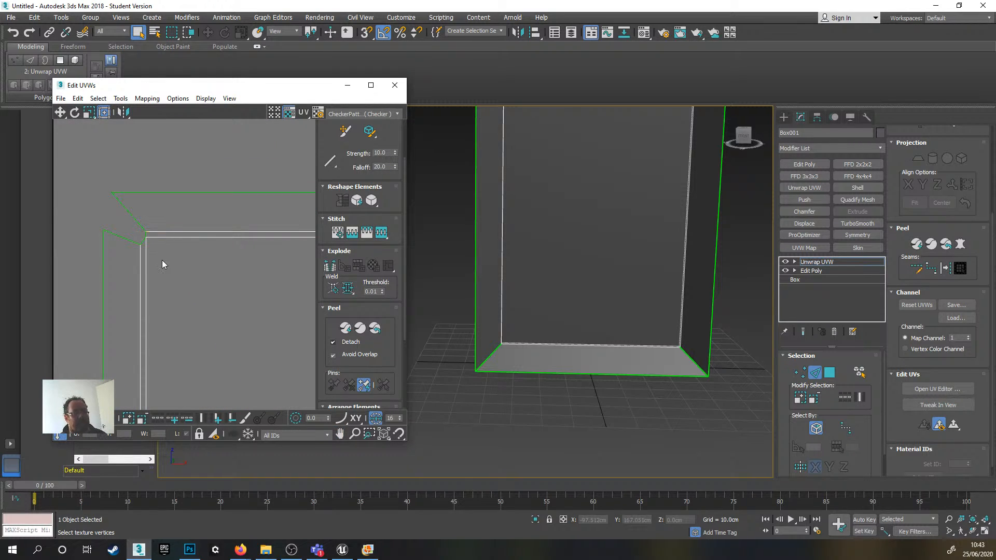
{"action": "scroll", "coordinate": [170, 221], "scroll_direction": "up", "scroll_amount": 3}
{"action": "scroll", "coordinate": [148, 257], "scroll_direction": "down", "scroll_amount": 3}
{"action": "middle_click_drag", "start_coordinate": [178, 254], "coordinate": [161, 189]}
{"action": "scroll", "coordinate": [175, 195], "scroll_direction": "down", "scroll_amount": 3}
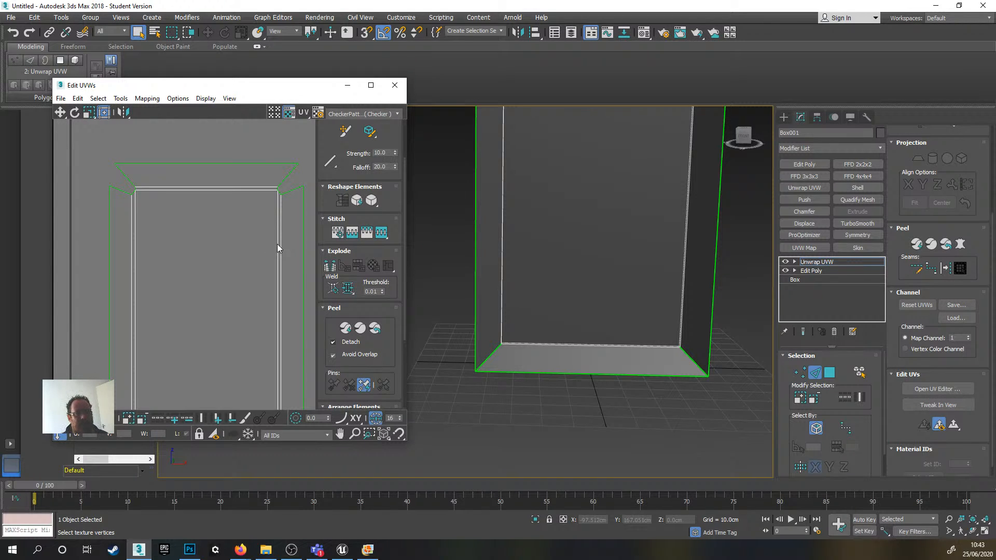
{"action": "scroll", "coordinate": [277, 244], "scroll_direction": "down", "scroll_amount": 4}
{"action": "scroll", "coordinate": [233, 273], "scroll_direction": "up", "scroll_amount": 8}
{"action": "middle_click_drag", "start_coordinate": [241, 210], "coordinate": [200, 278]}
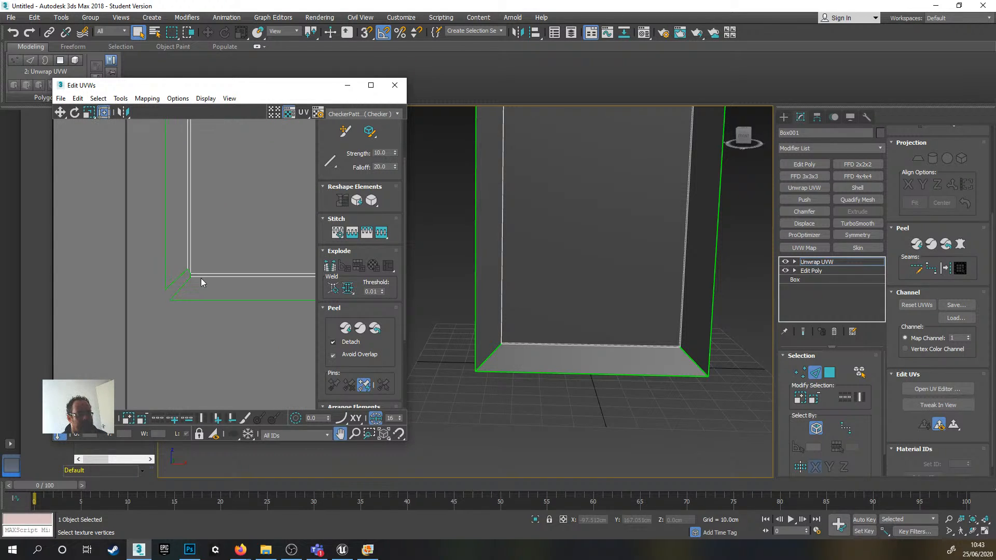
{"action": "scroll", "coordinate": [205, 256], "scroll_direction": "up", "scroll_amount": 4}
{"action": "scroll", "coordinate": [206, 256], "scroll_direction": "down", "scroll_amount": 4}
{"action": "middle_click_drag", "start_coordinate": [236, 223], "coordinate": [217, 294]}
{"action": "scroll", "coordinate": [225, 256], "scroll_direction": "down", "scroll_amount": 3}
{"action": "middle_click_drag", "start_coordinate": [225, 256], "coordinate": [216, 284]}
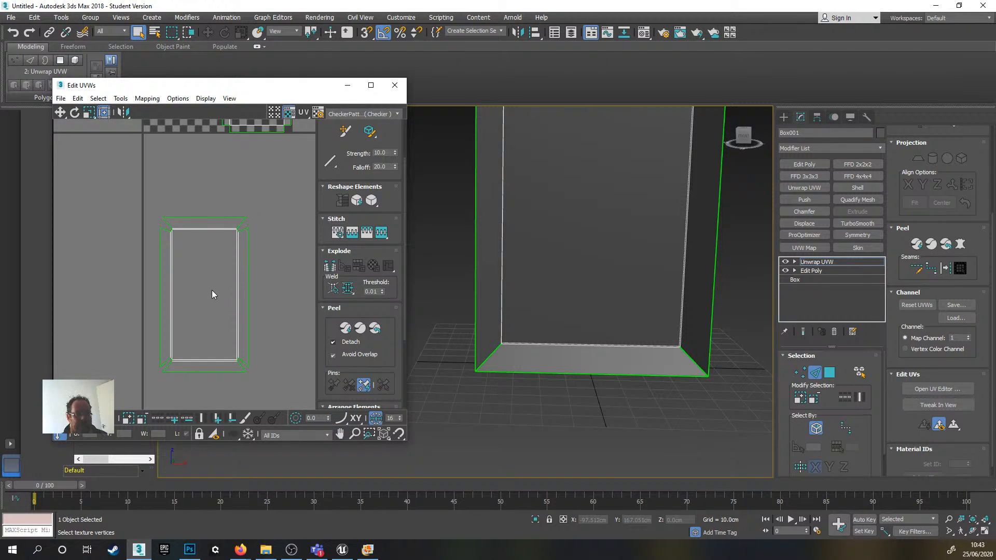
{"action": "scroll", "coordinate": [212, 292], "scroll_direction": "up", "scroll_amount": 2}
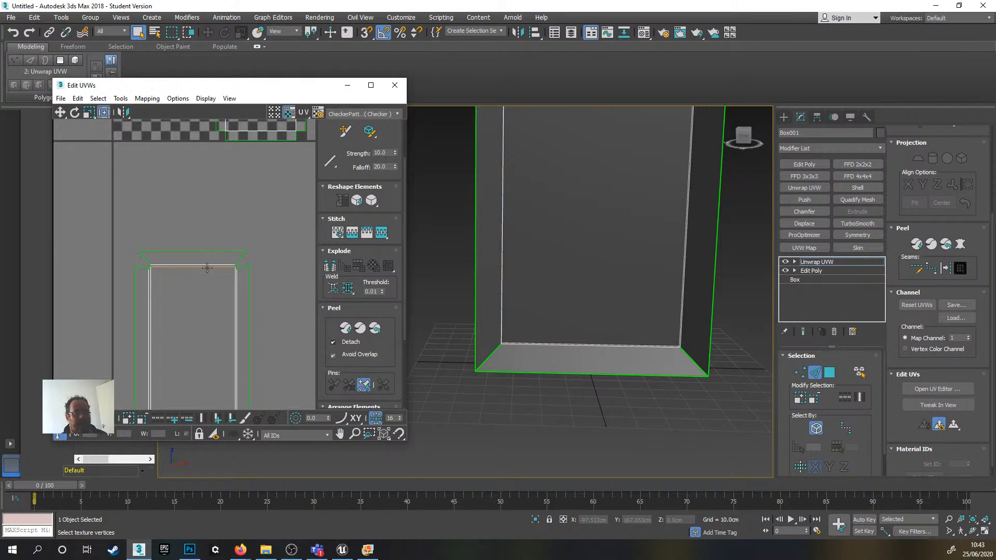
{"action": "middle_click_drag", "start_coordinate": [228, 200], "coordinate": [222, 268]}
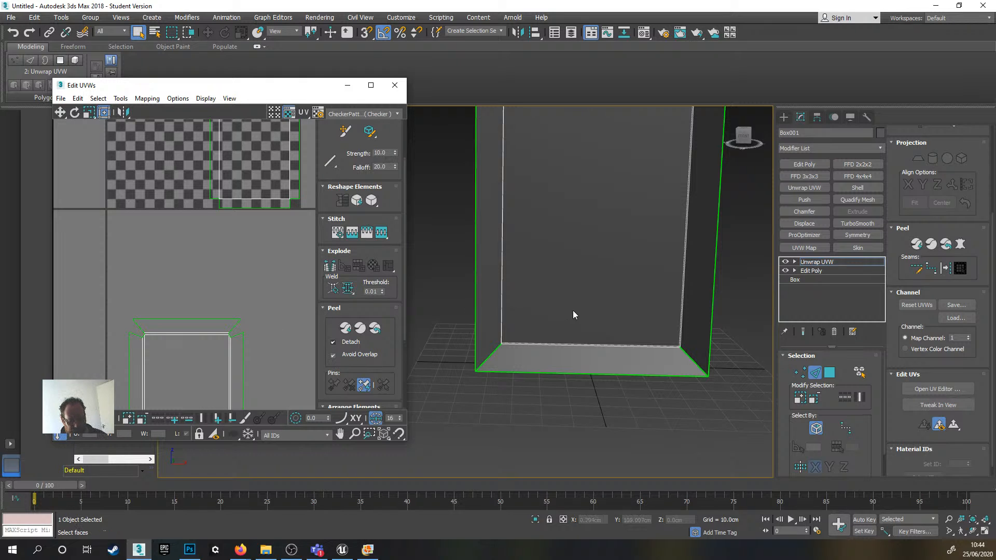
- Compare the frame's lower-left mitred corner on the 3D model with the matching corner of the UV shell
{"action": "middle_click_drag", "start_coordinate": [561, 318], "coordinate": [489, 357], "text": "alt"}
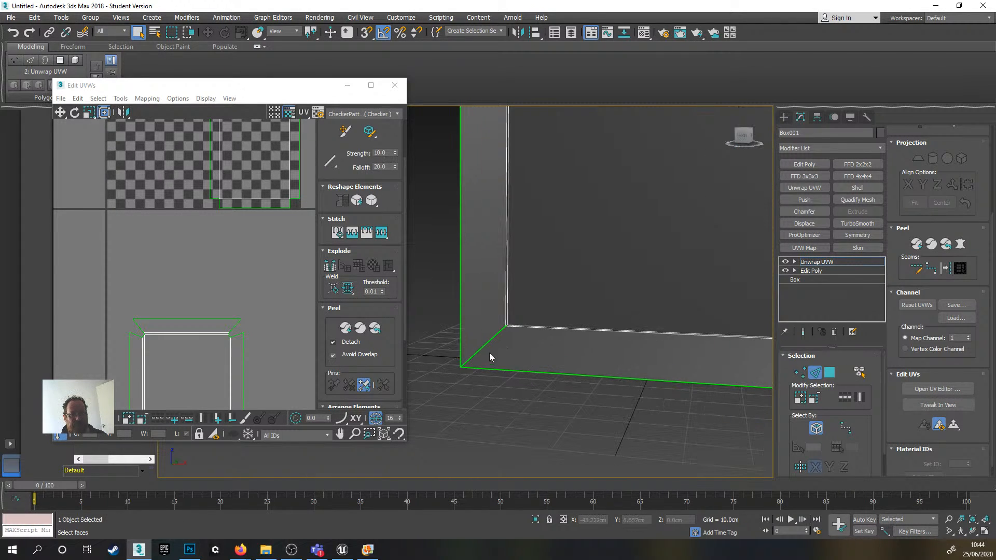
{"action": "scroll", "coordinate": [501, 342], "scroll_direction": "up", "scroll_amount": 3}
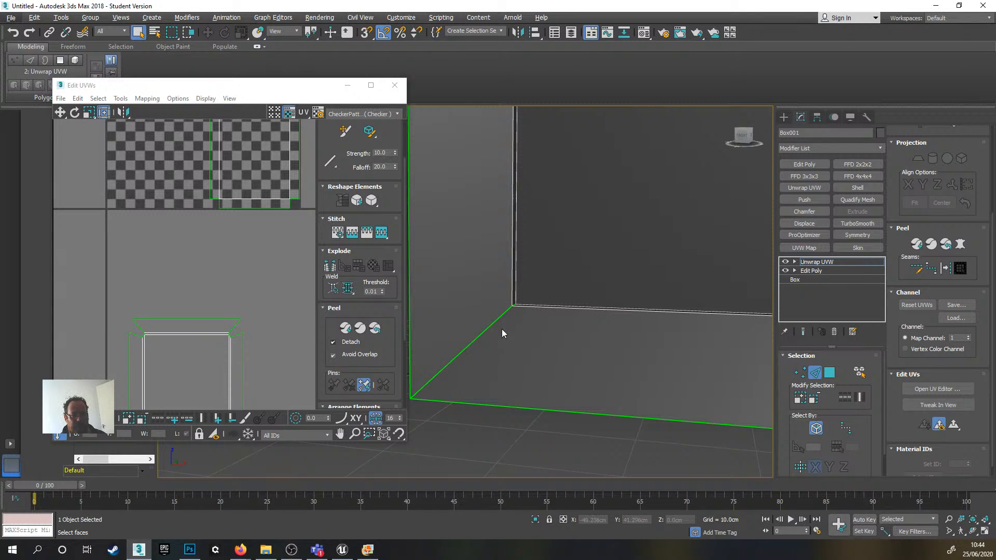
{"action": "middle_click_drag", "start_coordinate": [498, 361], "coordinate": [587, 323]}
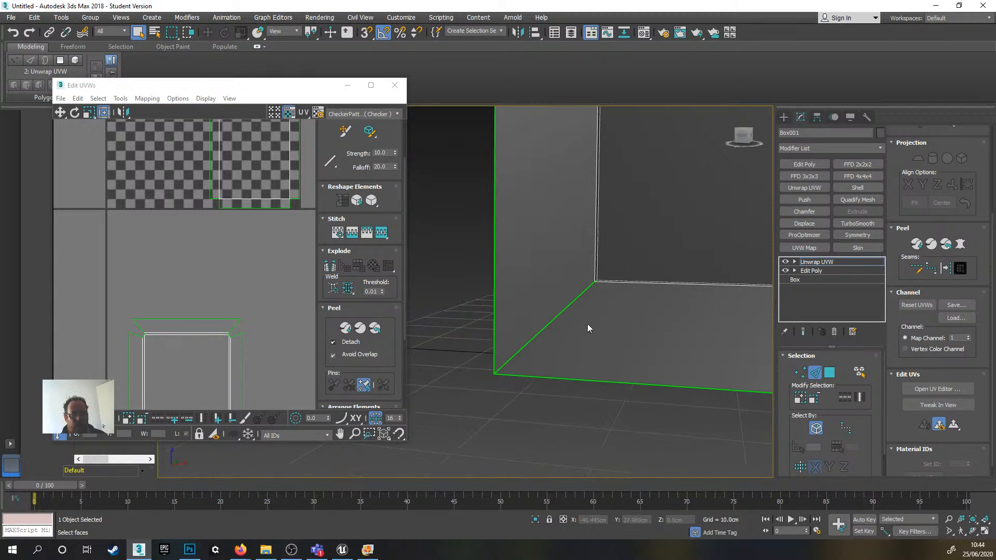
{"action": "scroll", "coordinate": [581, 311], "scroll_direction": "up", "scroll_amount": 3}
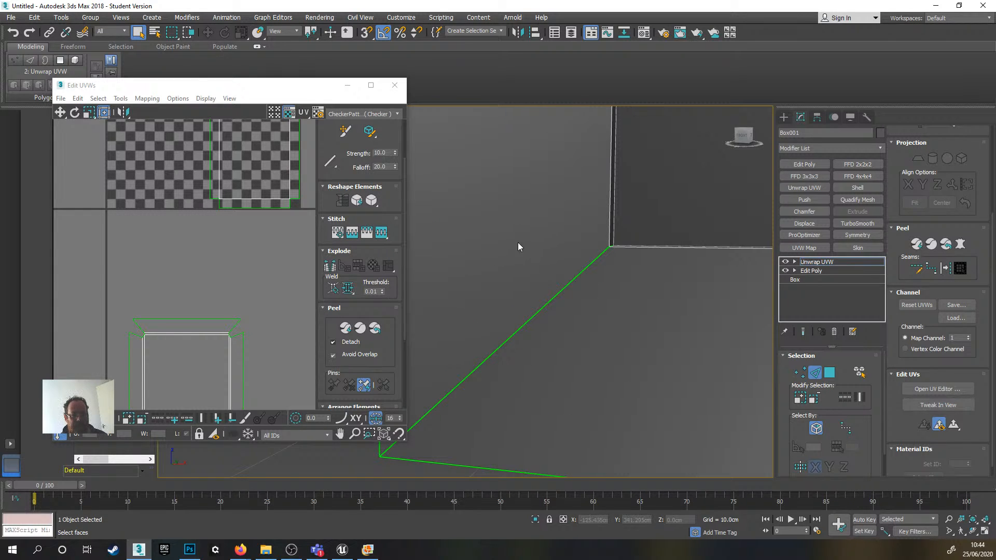
{"action": "scroll", "coordinate": [452, 364], "scroll_direction": "down", "scroll_amount": 3}
{"action": "scroll", "coordinate": [291, 356], "scroll_direction": "down", "scroll_amount": 2}
{"action": "middle_click_drag", "start_coordinate": [291, 356], "coordinate": [354, 254]}
{"action": "scroll", "coordinate": [260, 355], "scroll_direction": "up", "scroll_amount": 5}
{"action": "scroll", "coordinate": [162, 303], "scroll_direction": "up", "scroll_amount": 2}
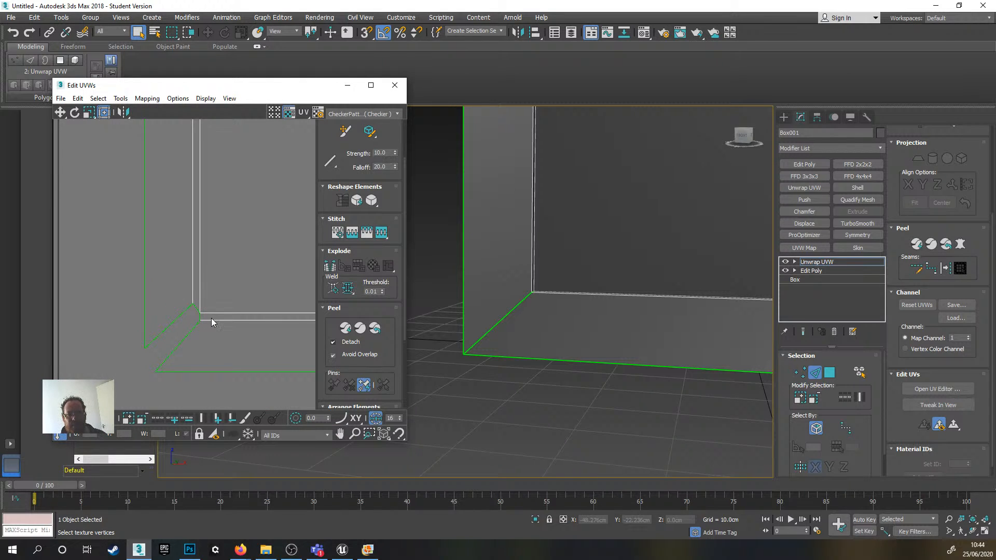
{"action": "scroll", "coordinate": [175, 319], "scroll_direction": "up", "scroll_amount": 1}
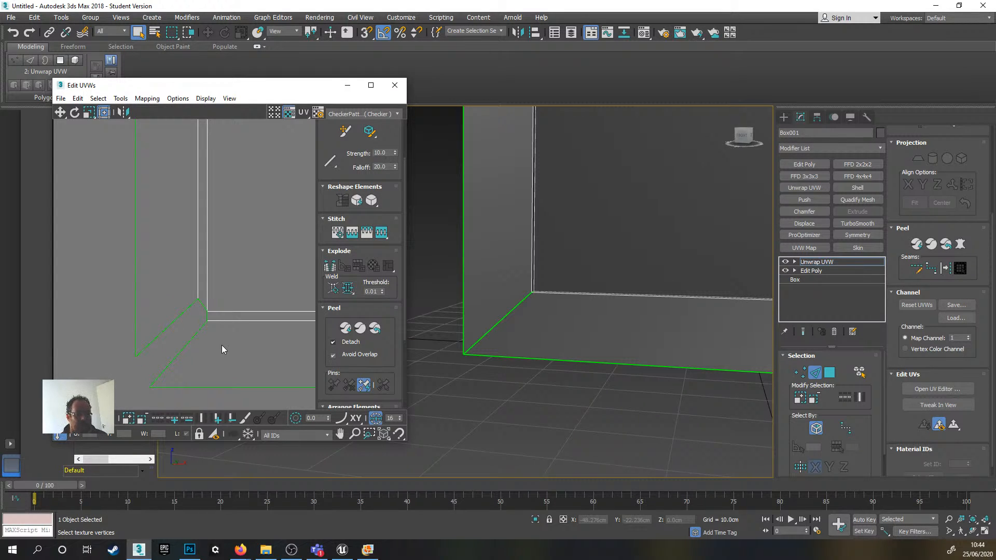
{"action": "left_click", "coordinate": [186, 310]}
- Examine the whole UV layout, comparing the front shell below the checker tile with the shell inside it
{"action": "scroll", "coordinate": [215, 337], "scroll_direction": "down", "scroll_amount": 2}
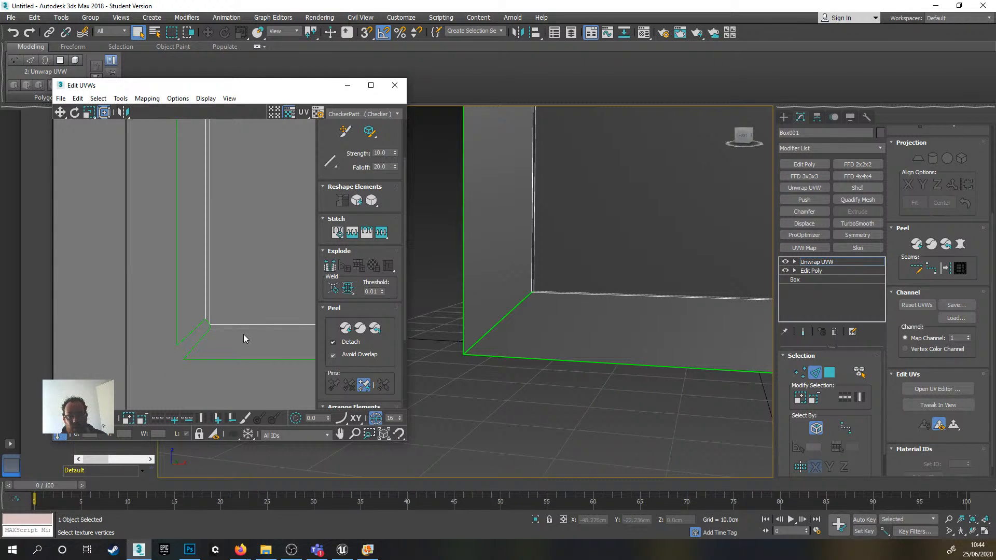
{"action": "scroll", "coordinate": [246, 322], "scroll_direction": "down", "scroll_amount": 4}
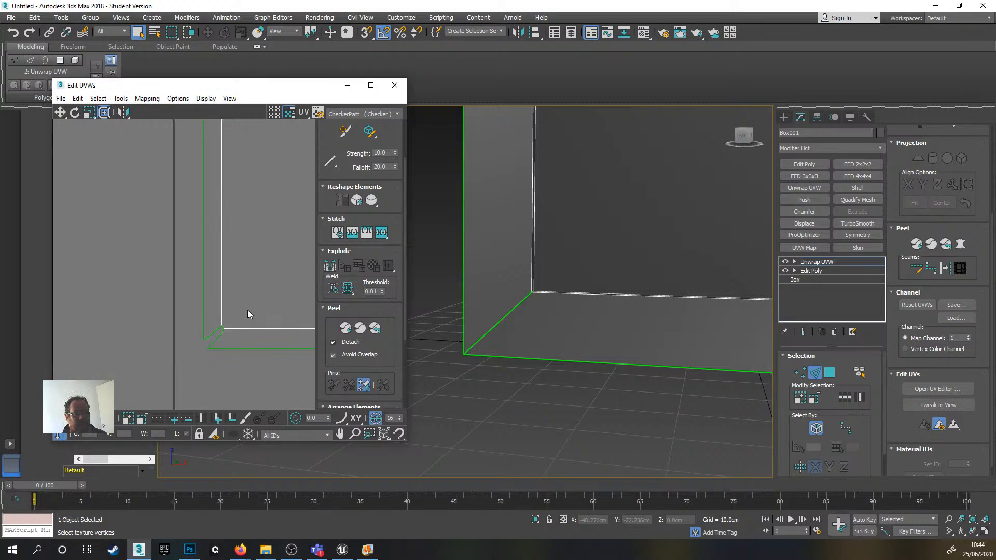
{"action": "scroll", "coordinate": [251, 235], "scroll_direction": "up", "scroll_amount": 4}
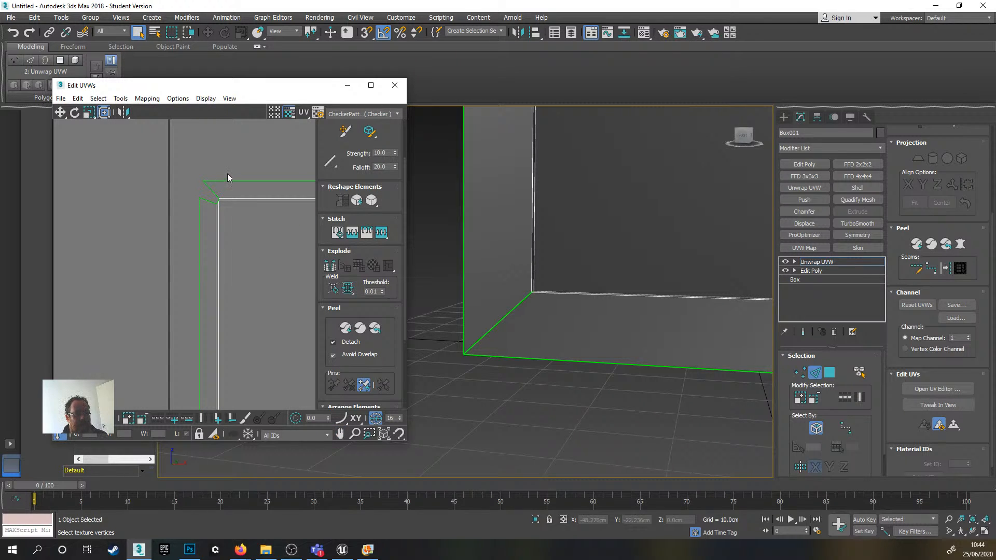
{"action": "scroll", "coordinate": [268, 294], "scroll_direction": "down", "scroll_amount": 2}
{"action": "middle_click_drag", "start_coordinate": [269, 294], "coordinate": [230, 273]}
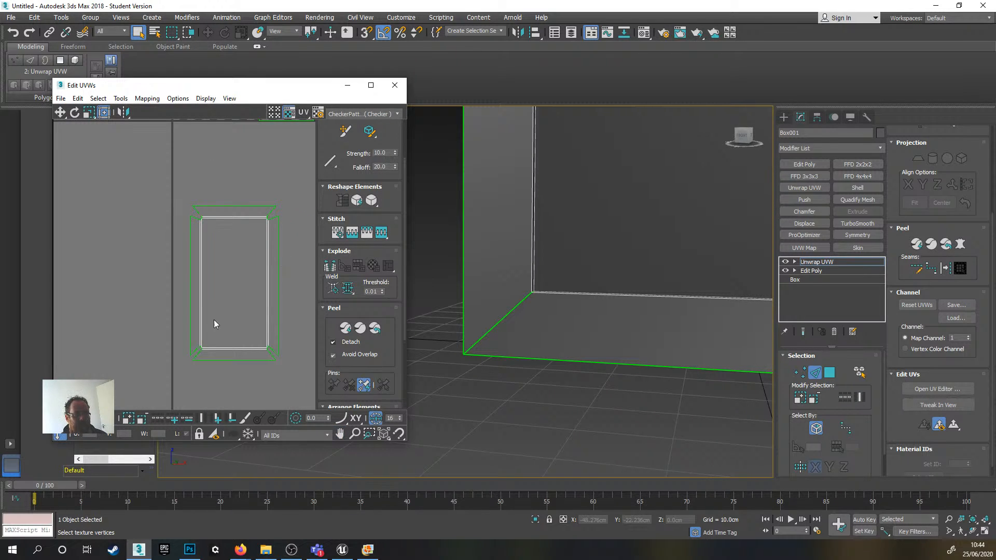
{"action": "scroll", "coordinate": [223, 311], "scroll_direction": "up", "scroll_amount": 2}
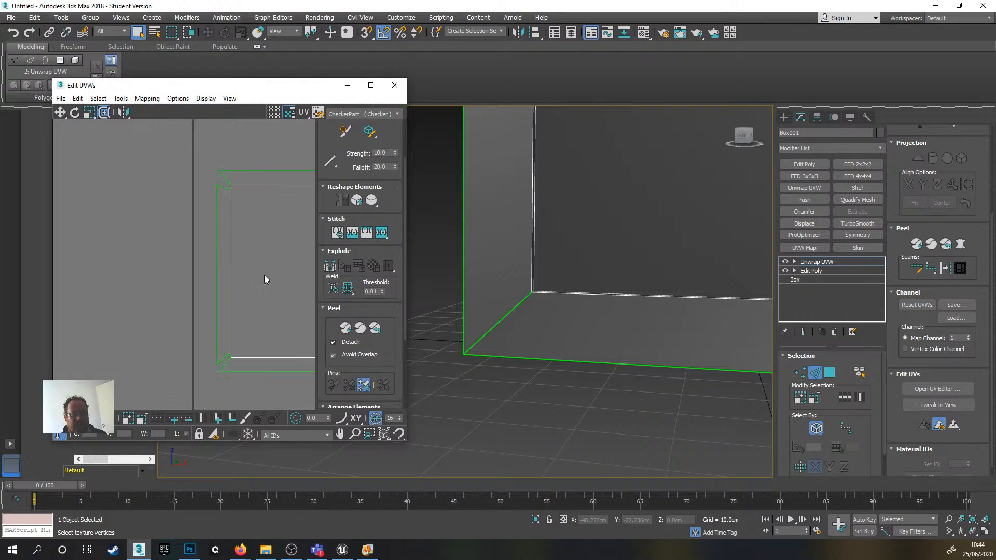
{"action": "middle_click_drag", "start_coordinate": [263, 279], "coordinate": [161, 323]}
{"action": "scroll", "coordinate": [216, 230], "scroll_direction": "down", "scroll_amount": 4}
{"action": "scroll", "coordinate": [241, 213], "scroll_direction": "down", "scroll_amount": 1}
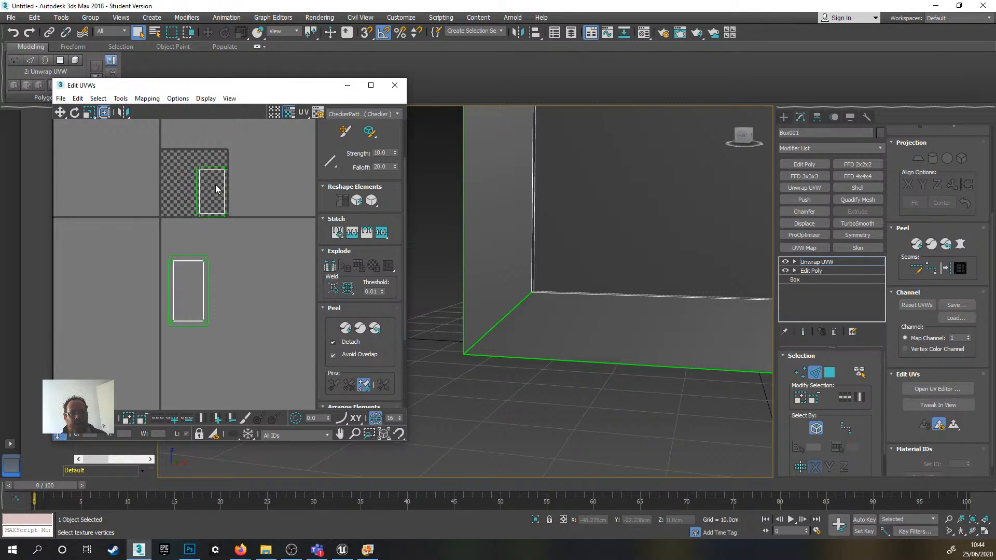
{"action": "middle_click_drag", "start_coordinate": [207, 259], "coordinate": [213, 238]}
{"action": "scroll", "coordinate": [214, 237], "scroll_direction": "up", "scroll_amount": 2}
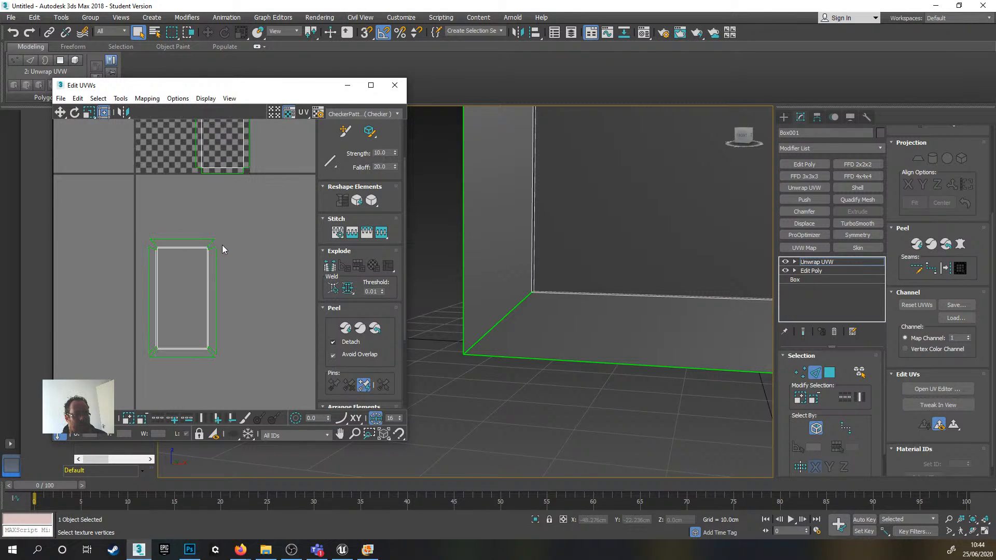
{"action": "scroll", "coordinate": [248, 263], "scroll_direction": "down", "scroll_amount": 2}
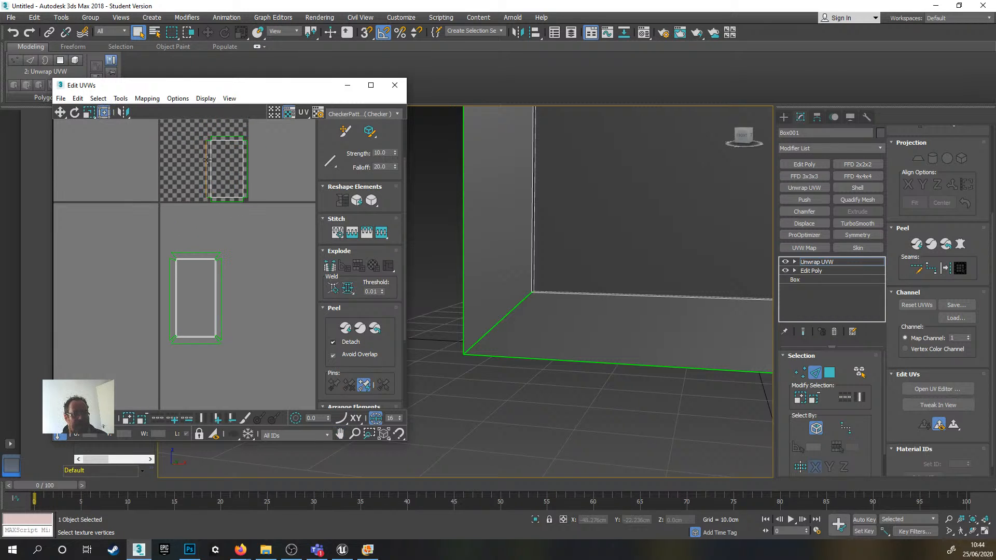
{"action": "scroll", "coordinate": [197, 293], "scroll_direction": "up", "scroll_amount": 3}
{"action": "scroll", "coordinate": [208, 310], "scroll_direction": "down", "scroll_amount": 3}
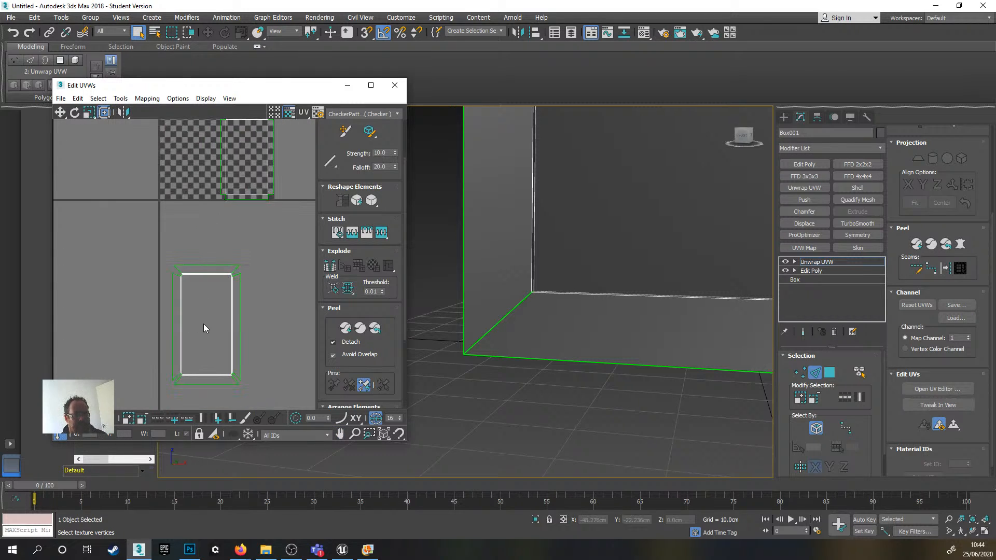
{"action": "middle_click_drag", "start_coordinate": [204, 323], "coordinate": [216, 267]}
{"action": "scroll", "coordinate": [197, 247], "scroll_direction": "down", "scroll_amount": 2}
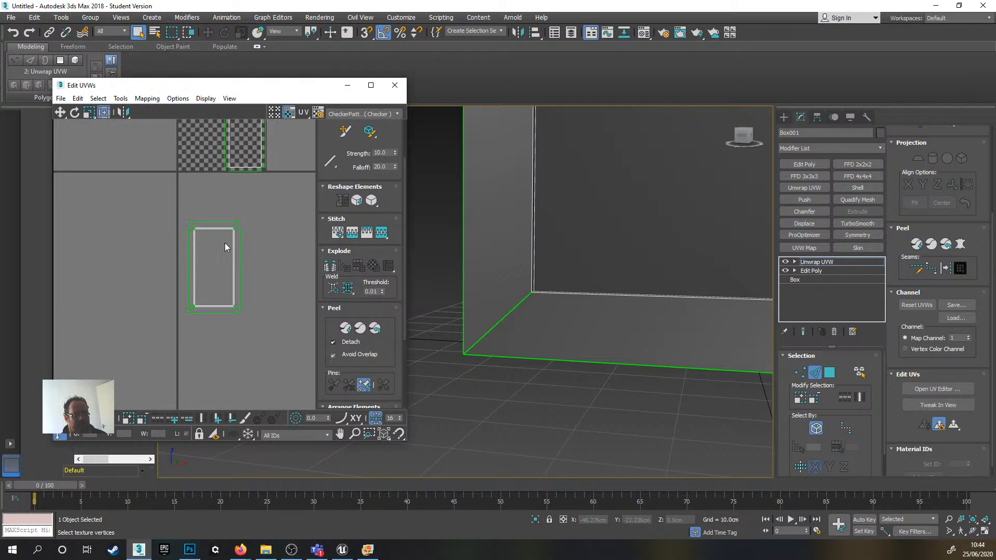
{"action": "middle_click_drag", "start_coordinate": [255, 201], "coordinate": [241, 259]}
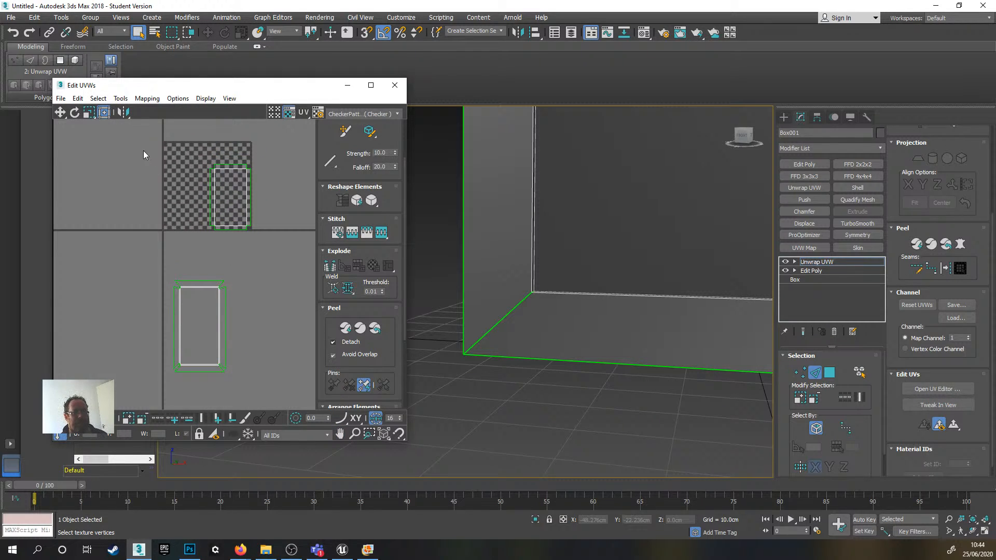
- Select both UV shells, rescale and pack them side by side inside the checker tile, and clear the selection
{"action": "left_click_drag", "start_coordinate": [132, 140], "coordinate": [300, 391]}
{"action": "scroll", "coordinate": [362, 313], "scroll_direction": "down", "scroll_amount": 1}
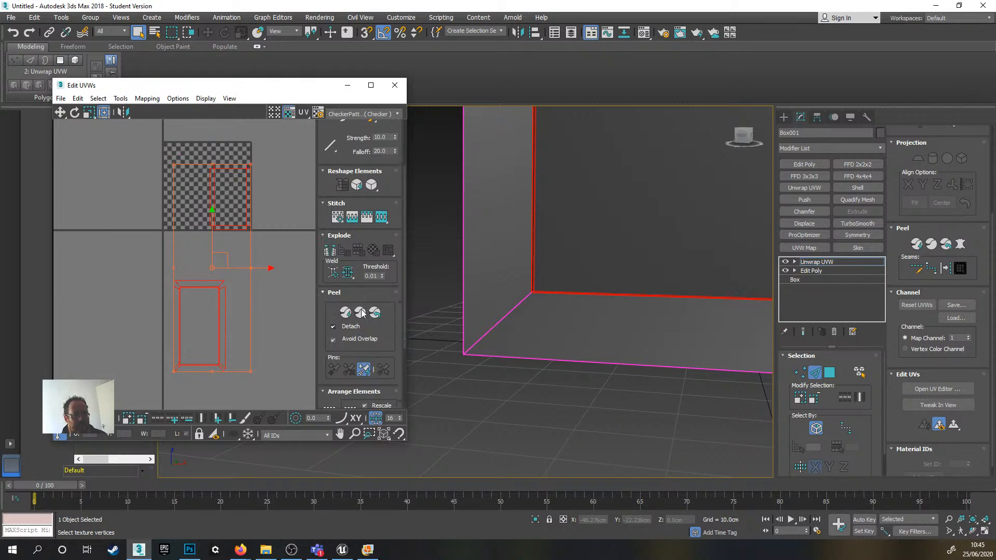
{"action": "scroll", "coordinate": [362, 313], "scroll_direction": "down", "scroll_amount": 2}
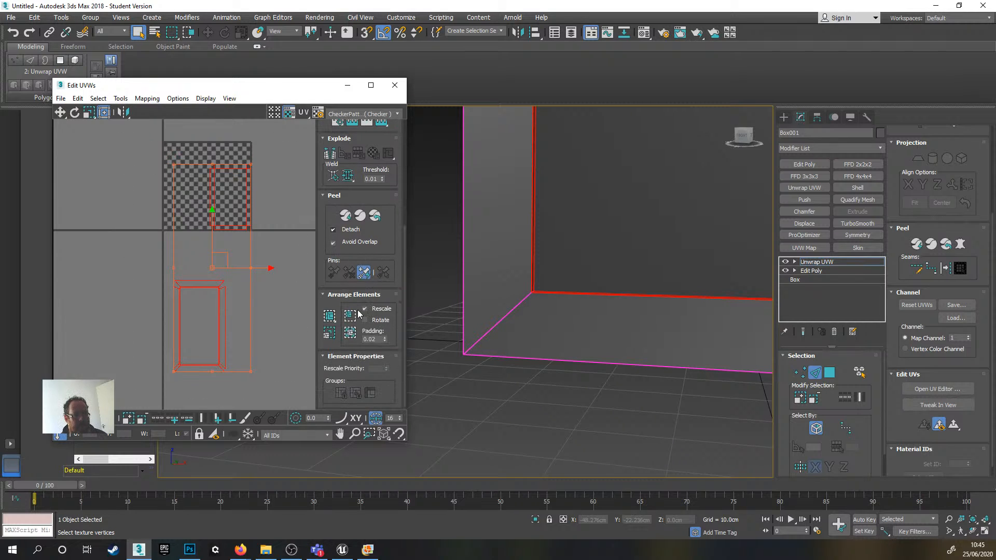
{"action": "left_click", "coordinate": [330, 333]}
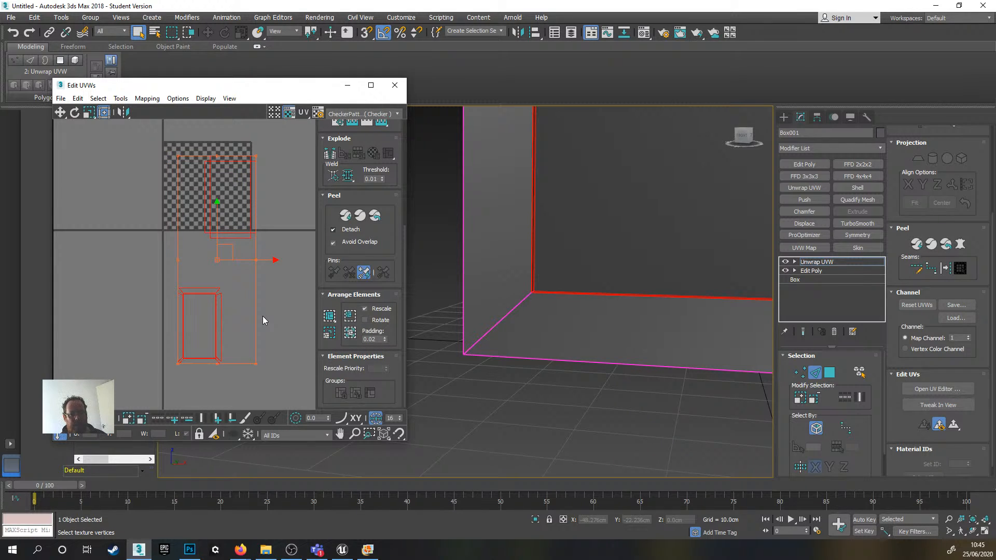
{"action": "left_click", "coordinate": [328, 317]}
{"action": "left_click", "coordinate": [197, 274]}
{"action": "scroll", "coordinate": [225, 148], "scroll_direction": "up", "scroll_amount": 6}
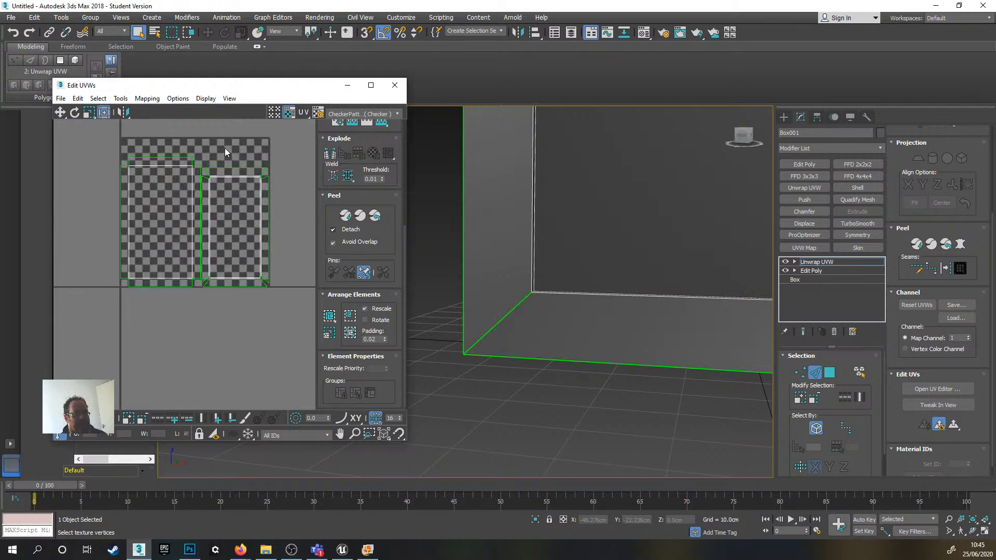
{"action": "scroll", "coordinate": [178, 183], "scroll_direction": "down", "scroll_amount": 3}
{"action": "scroll", "coordinate": [166, 201], "scroll_direction": "up", "scroll_amount": 3}
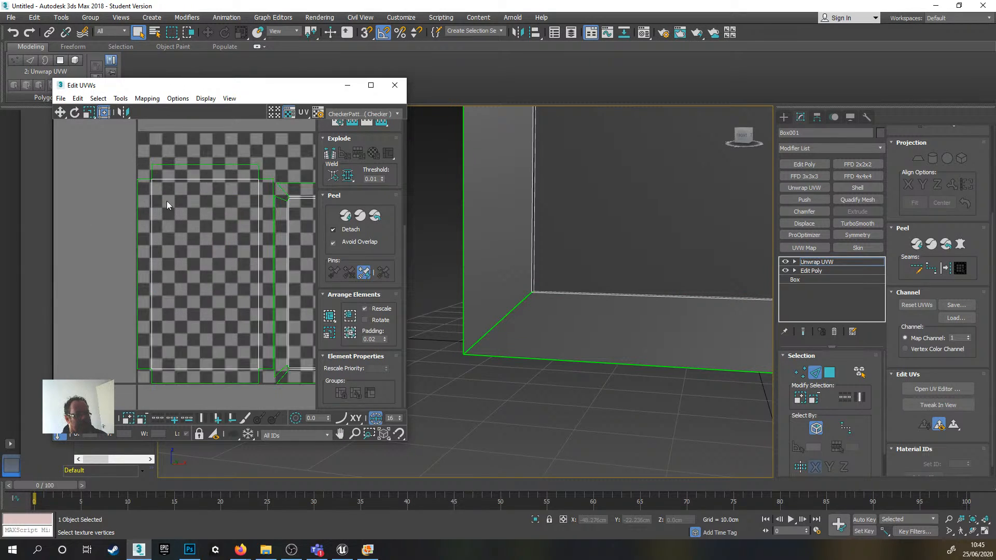
{"action": "scroll", "coordinate": [123, 175], "scroll_direction": "down", "scroll_amount": 3}
{"action": "middle_click_drag", "start_coordinate": [150, 193], "coordinate": [119, 211]}
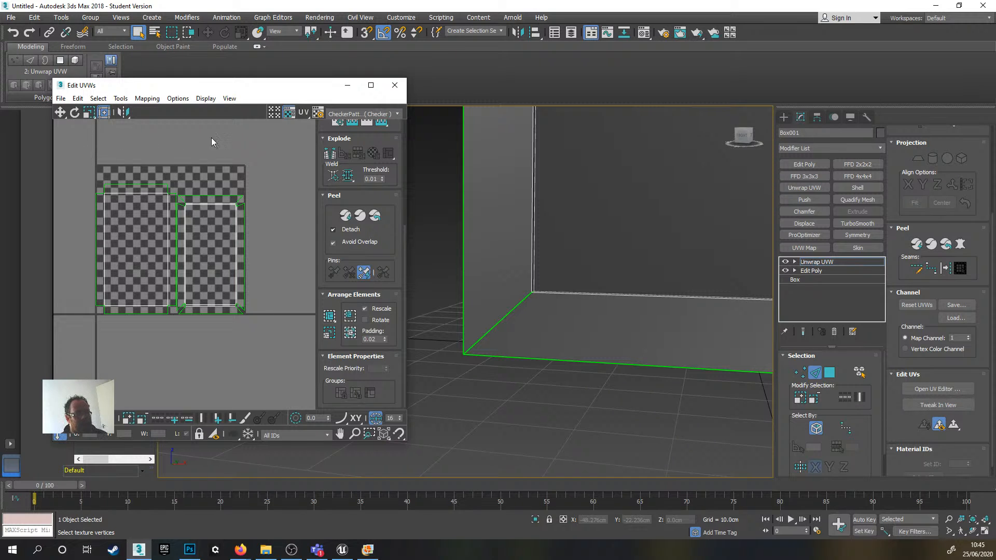
- Set up a UVW template render at 2048 × 2048 with the fill mode set to Solid
{"action": "left_click_drag", "start_coordinate": [256, 87], "coordinate": [328, 70]}
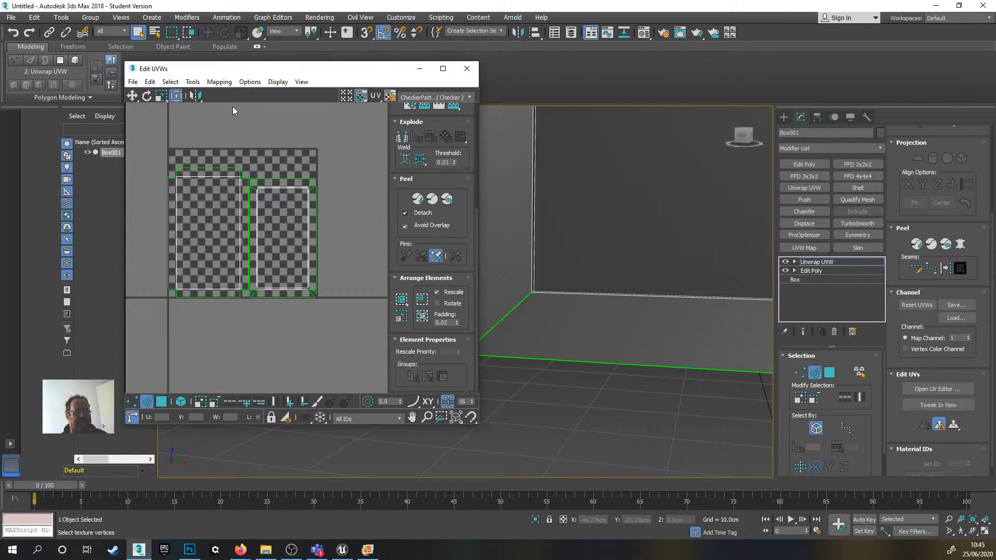
{"action": "left_click", "coordinate": [200, 85]}
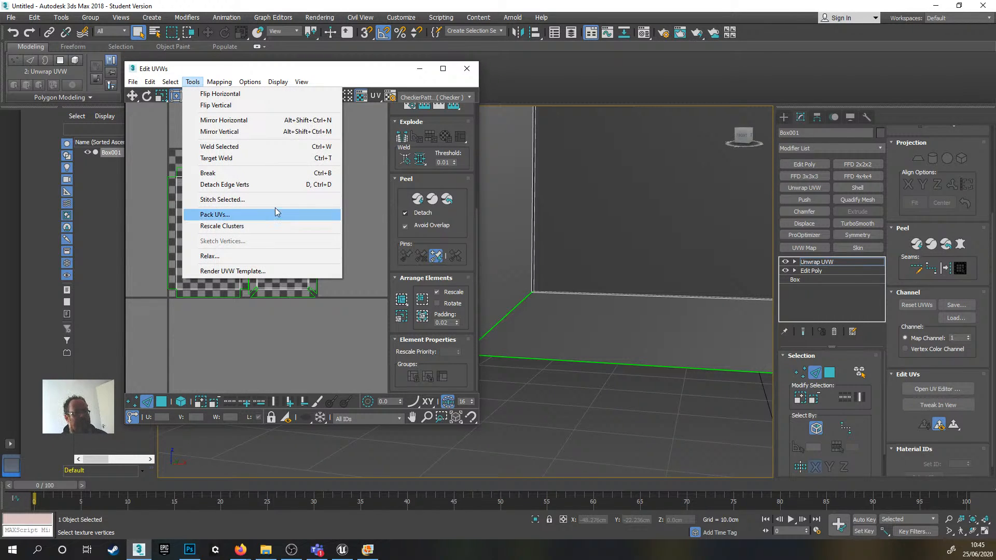
{"action": "left_click", "coordinate": [249, 271]}
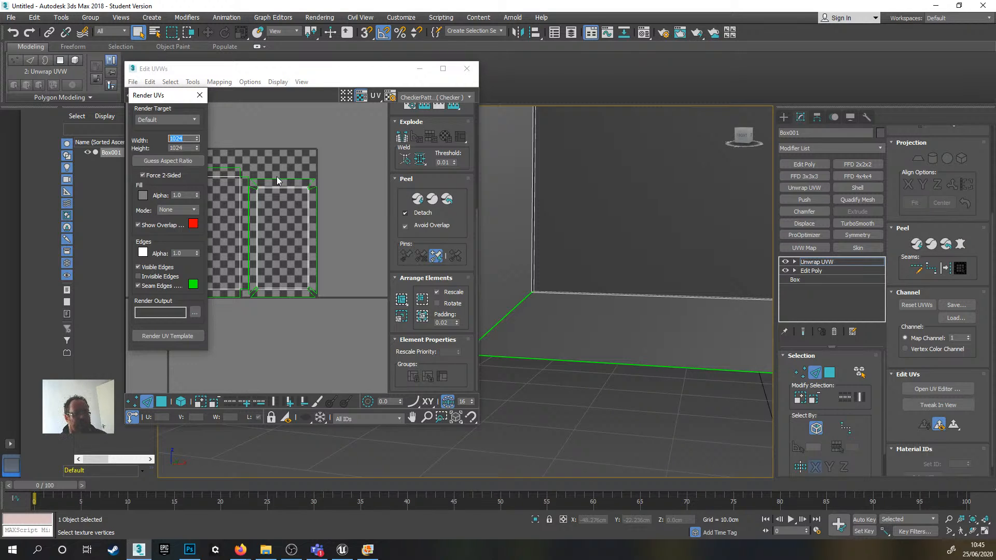
{"action": "type", "text": "2048"}
{"action": "key", "text": "Tab"}
{"action": "type", "text": "20"}
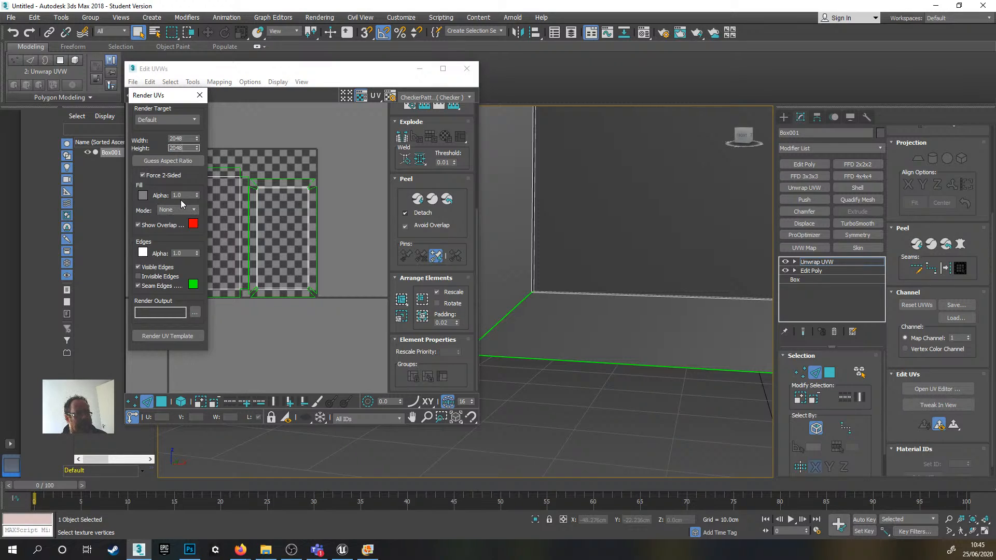
{"action": "left_click", "coordinate": [172, 162]}
{"action": "left_click", "coordinate": [194, 210]}
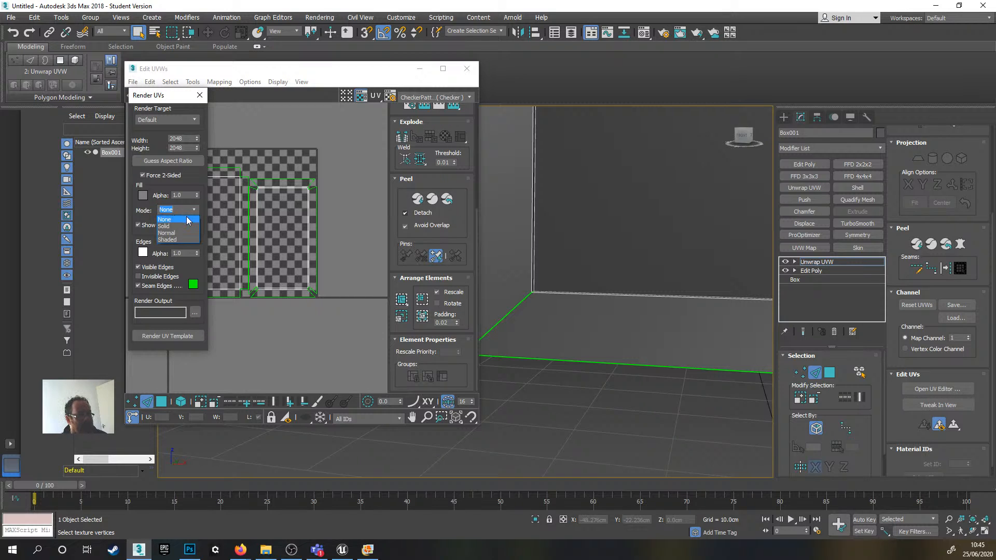
{"action": "left_click", "coordinate": [171, 222]}
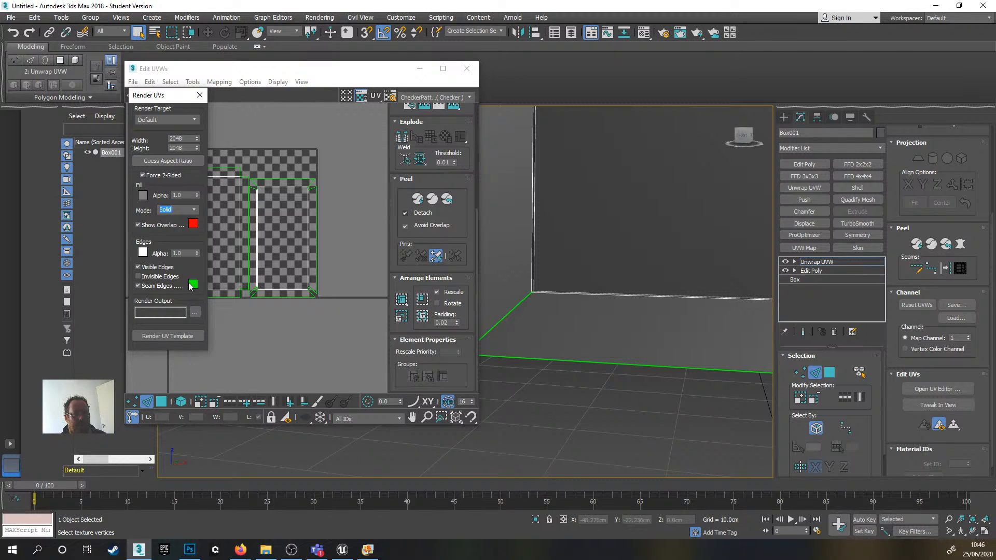
- Render the UV template and examine both filled shells in the rendered map
{"action": "left_click", "coordinate": [169, 336]}
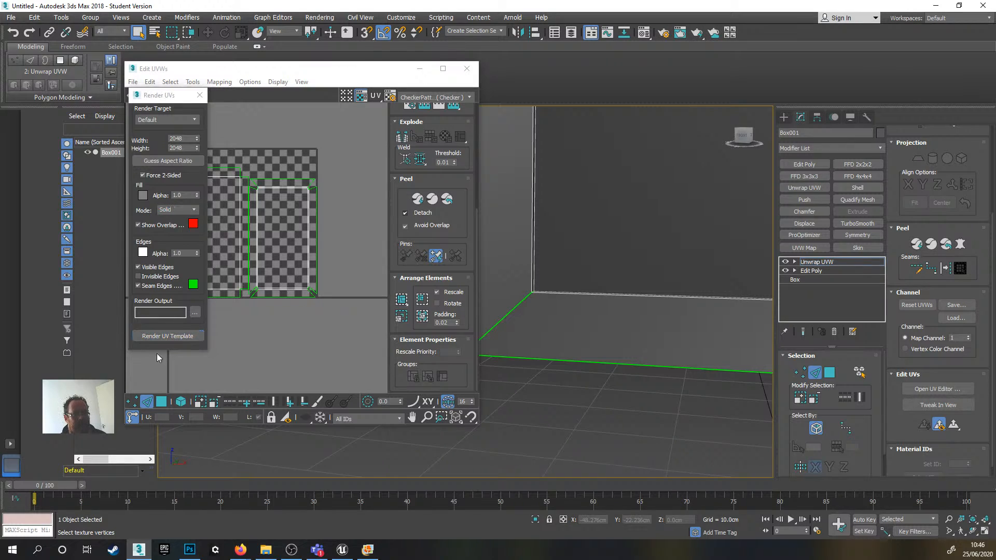
{"action": "left_click_drag", "start_coordinate": [445, 105], "coordinate": [455, 49]}
{"action": "scroll", "coordinate": [516, 238], "scroll_direction": "down", "scroll_amount": 1}
{"action": "left_click_drag", "start_coordinate": [532, 59], "coordinate": [536, 29]}
{"action": "scroll", "coordinate": [487, 311], "scroll_direction": "up", "scroll_amount": 1}
{"action": "scroll", "coordinate": [485, 311], "scroll_direction": "down", "scroll_amount": 2}
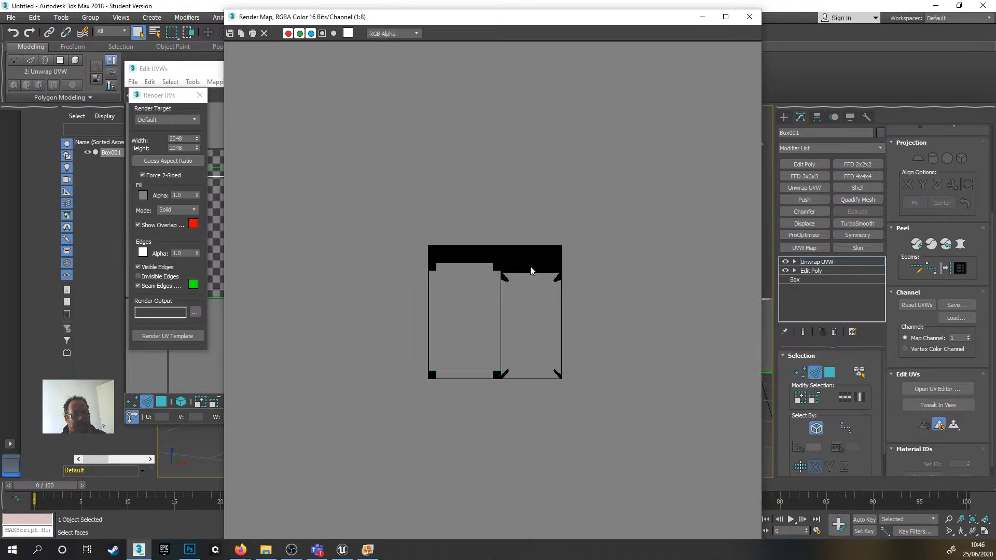
{"action": "scroll", "coordinate": [493, 298], "scroll_direction": "up", "scroll_amount": 1}
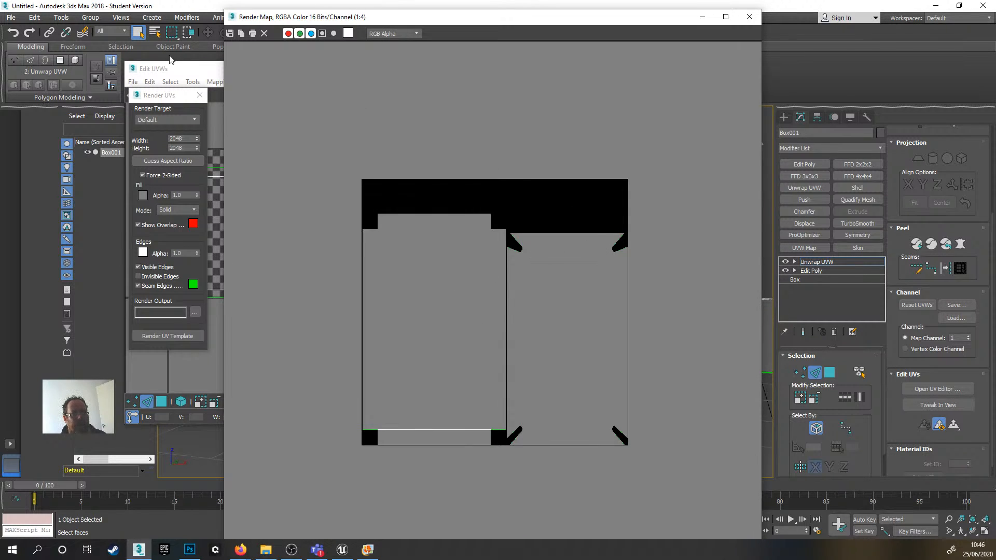
- Save the rendered template as Picture_UVW in PNG format with RGB 48 bit and alpha in the HPStairs folder, and close the render windows
{"action": "left_click", "coordinate": [230, 34]}
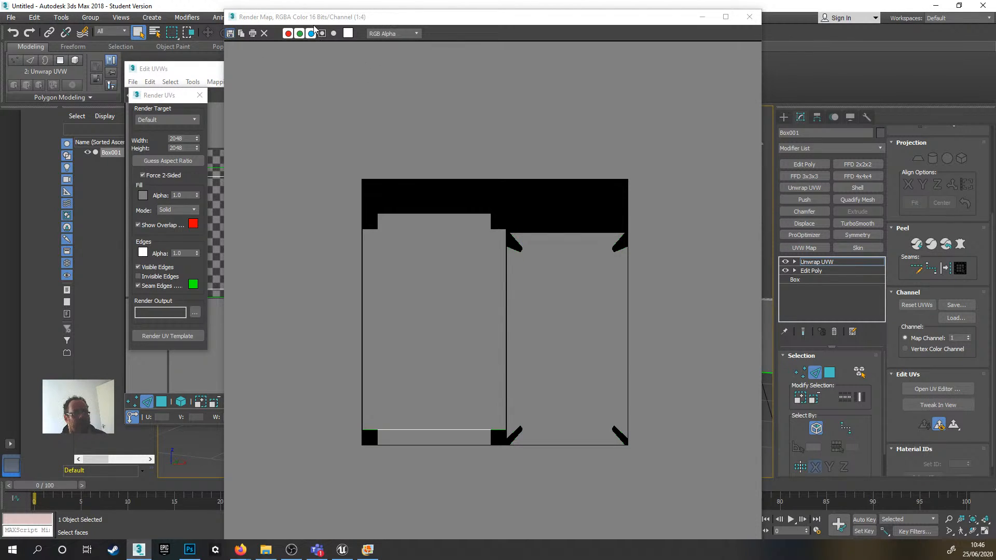
{"action": "left_click", "coordinate": [231, 34]}
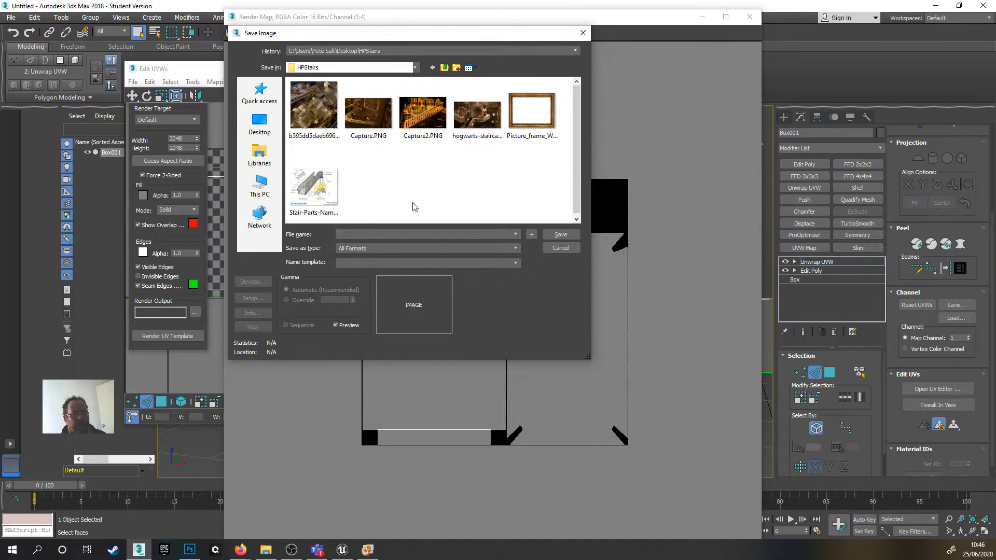
{"action": "left_click", "coordinate": [374, 233]}
{"action": "type", "text": "Picture"}
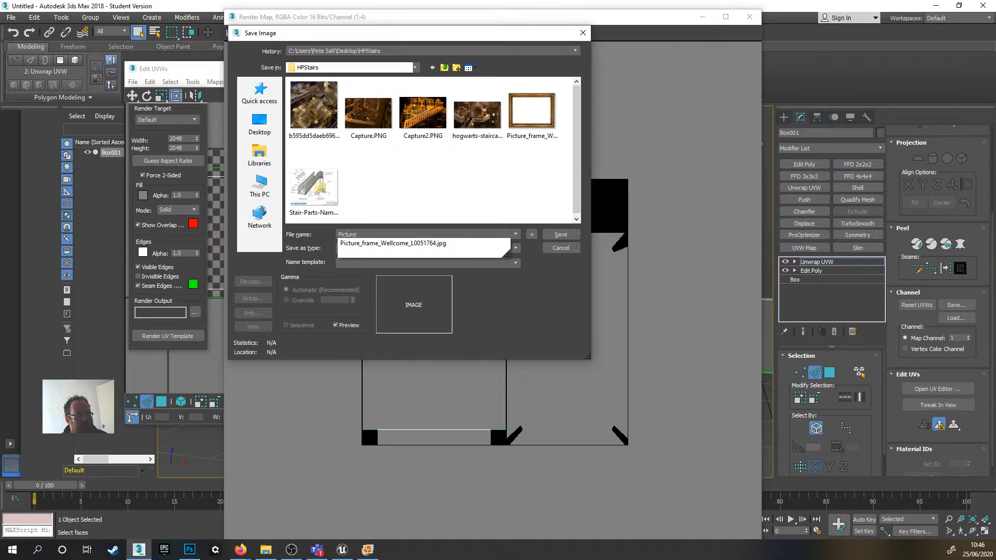
{"action": "type", "text": "_UVW"}
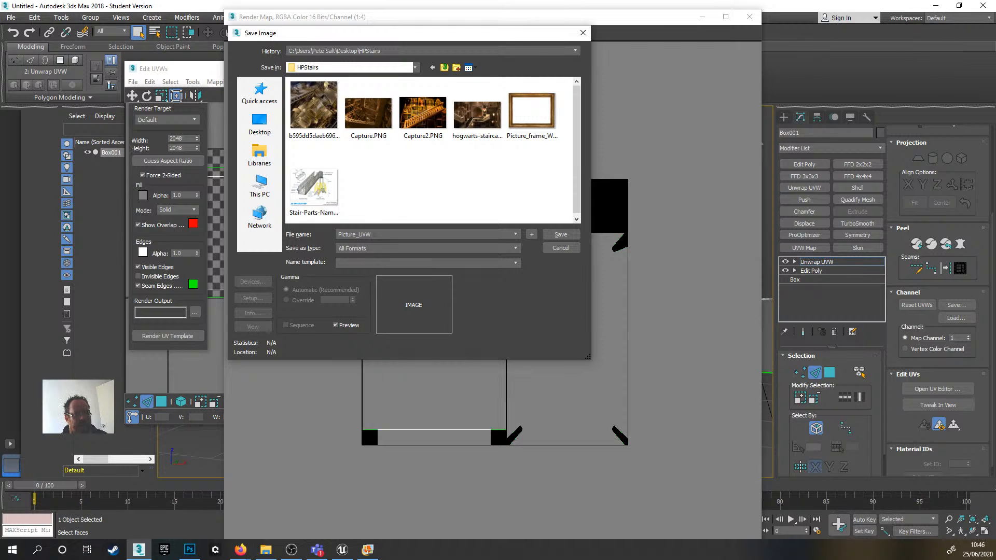
{"action": "left_click", "coordinate": [371, 249]}
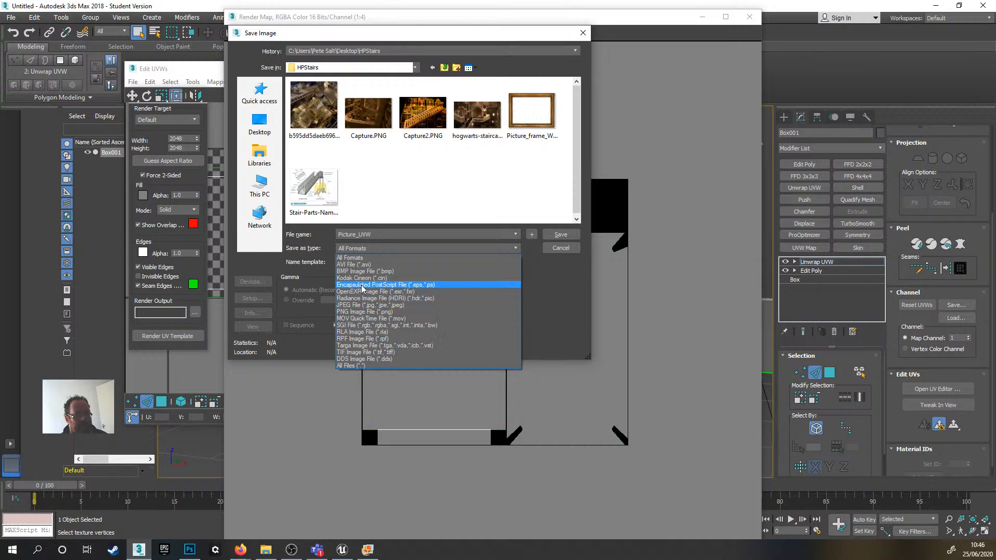
{"action": "left_click", "coordinate": [358, 313]}
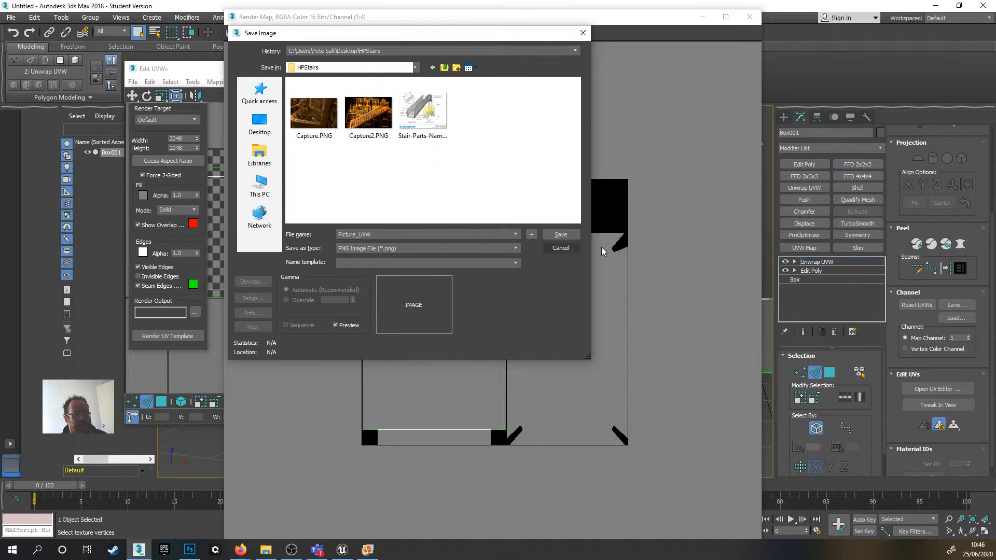
{"action": "left_click", "coordinate": [561, 235]}
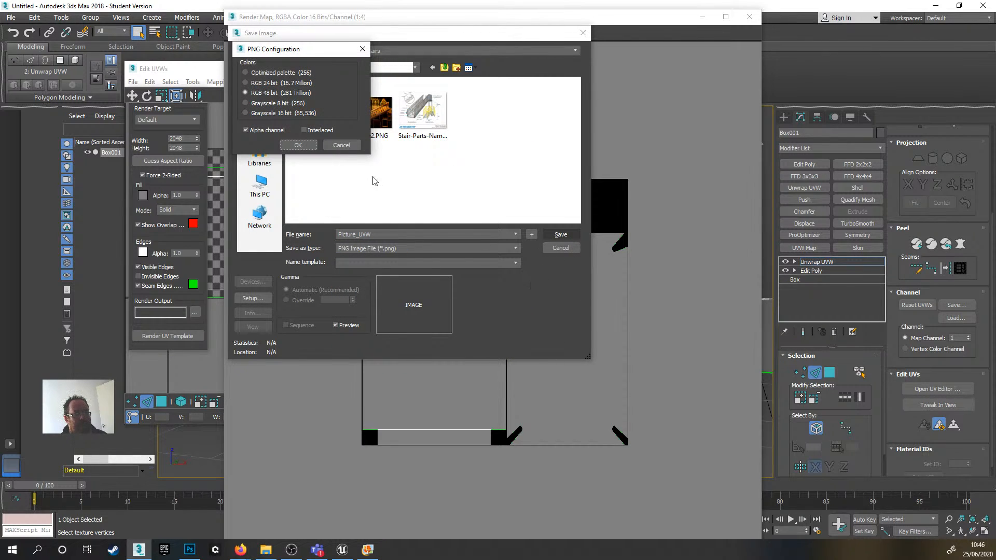
{"action": "left_click", "coordinate": [298, 145]}
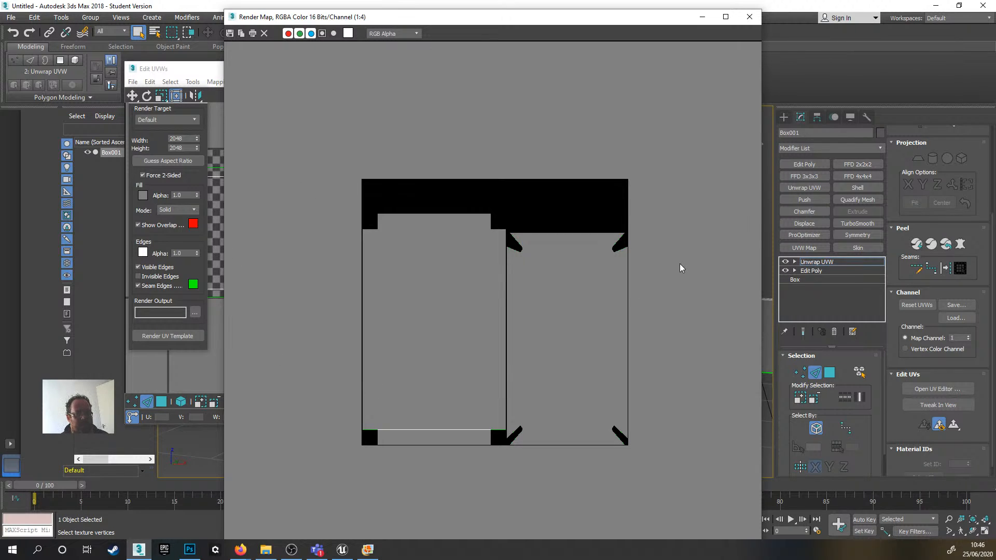
{"action": "left_click", "coordinate": [749, 17]}
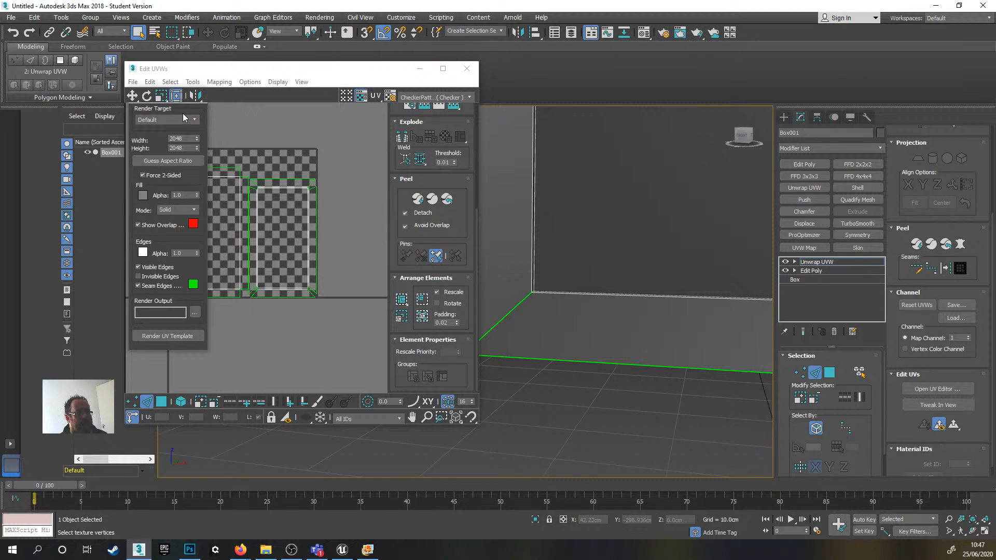
{"action": "left_click", "coordinate": [200, 96]}
{"action": "left_click_drag", "start_coordinate": [276, 70], "coordinate": [257, 64]}
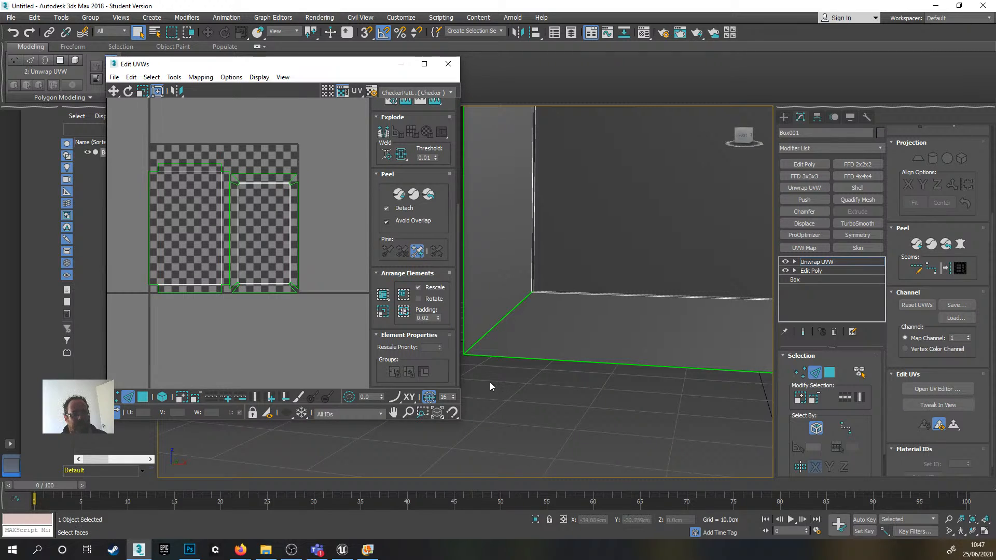
- Select the front painting polygon on the model and compare it with its area in the UV layout
{"action": "left_click", "coordinate": [829, 372]}
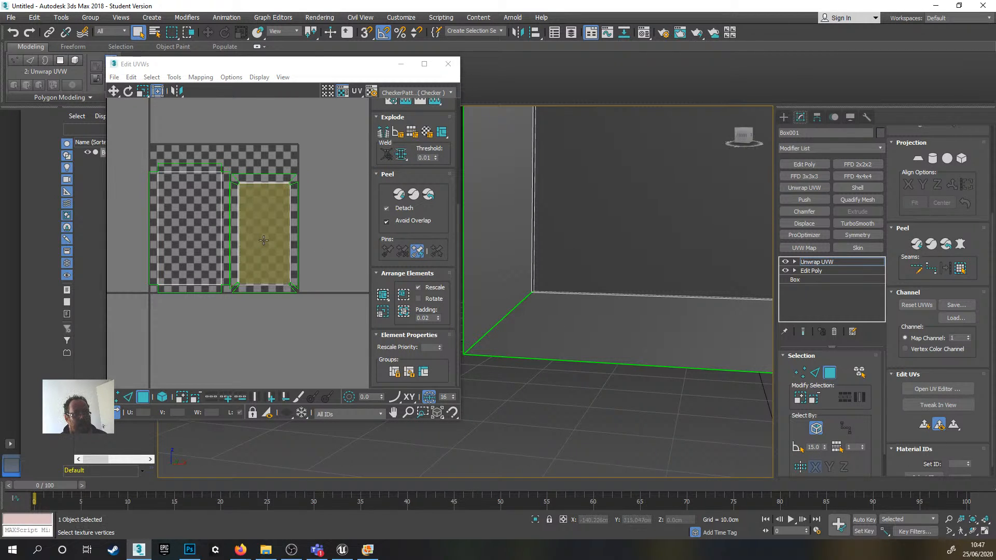
{"action": "left_click", "coordinate": [596, 215]}
{"action": "key", "text": "z"}
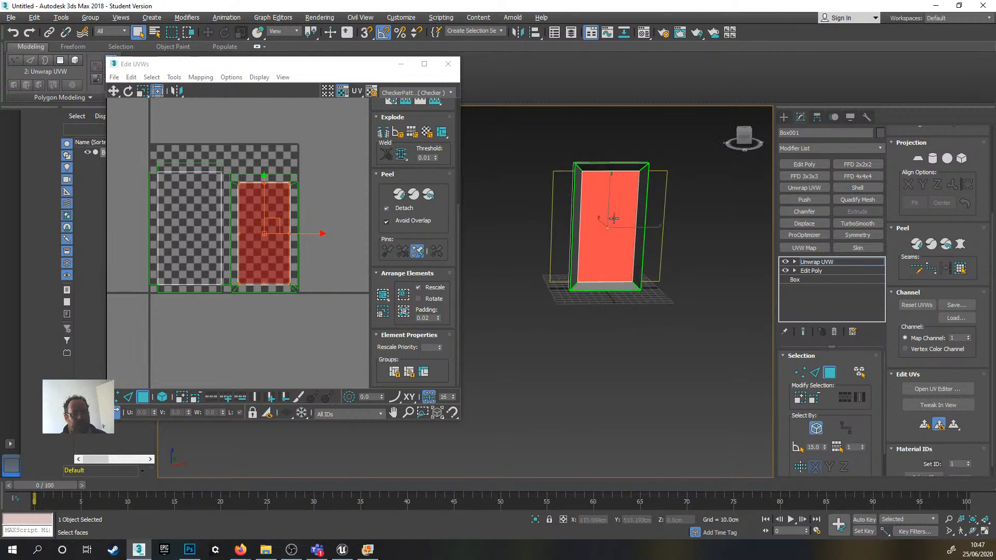
{"action": "left_click_drag", "start_coordinate": [323, 70], "coordinate": [280, 68]}
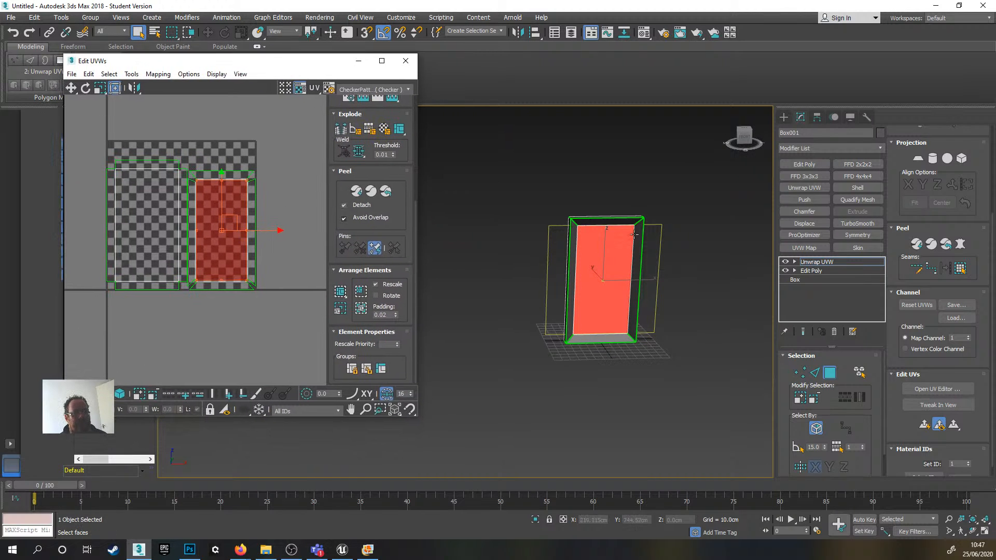
{"action": "middle_click_drag", "start_coordinate": [636, 251], "coordinate": [661, 218]}
{"action": "scroll", "coordinate": [644, 223], "scroll_direction": "up", "scroll_amount": 5}
{"action": "scroll", "coordinate": [598, 219], "scroll_direction": "down", "scroll_amount": 5}
{"action": "middle_click_drag", "start_coordinate": [597, 218], "coordinate": [584, 243]}
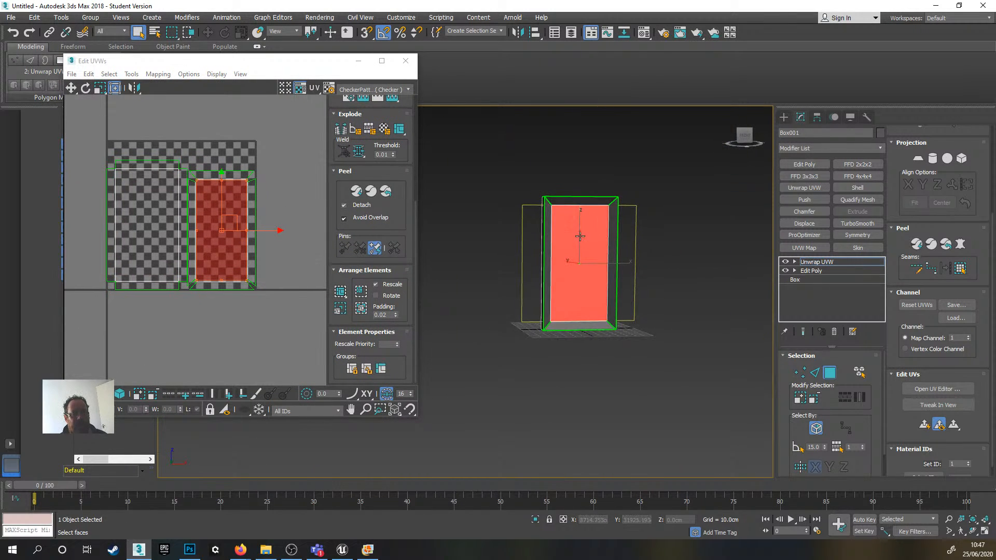
{"action": "scroll", "coordinate": [583, 244], "scroll_direction": "up", "scroll_amount": 3}
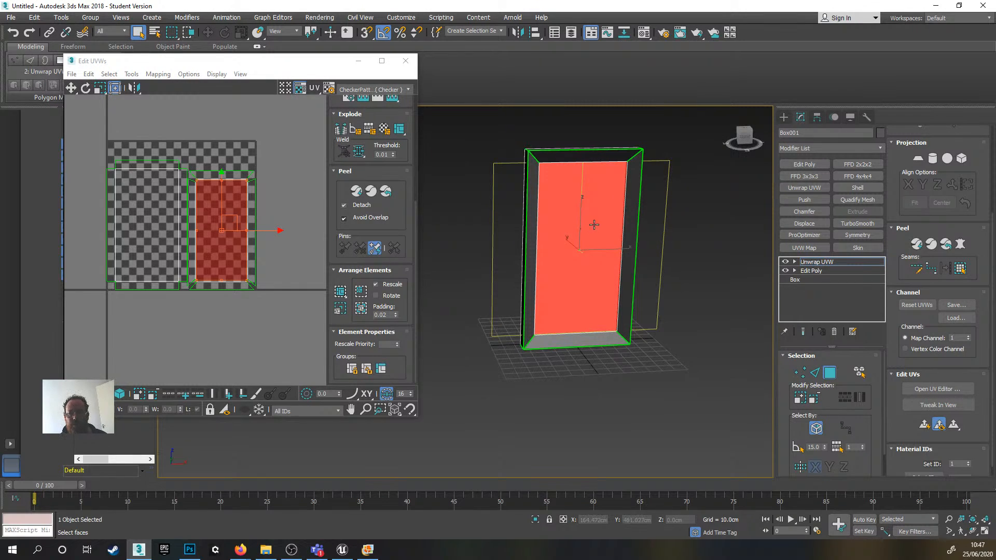
{"action": "scroll", "coordinate": [578, 218], "scroll_direction": "up", "scroll_amount": 3}
{"action": "middle_click_drag", "start_coordinate": [582, 233], "coordinate": [579, 243]}
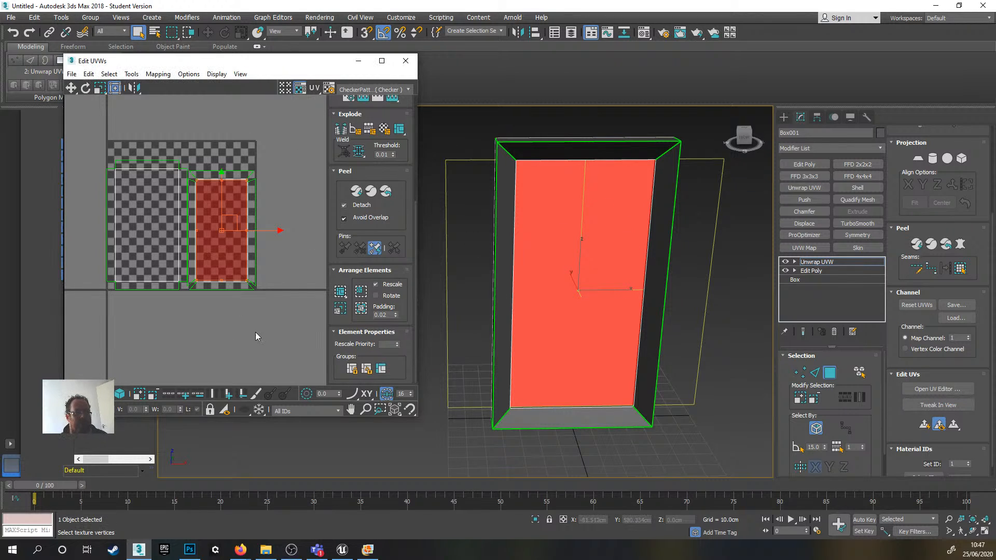
{"action": "middle_click_drag", "start_coordinate": [434, 248], "coordinate": [559, 255], "text": "alt"}
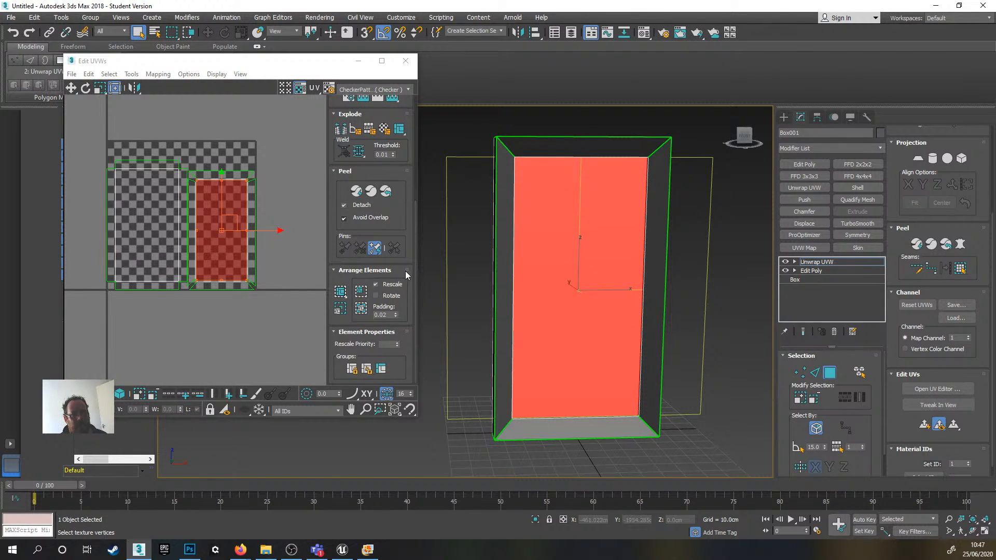
- Select the frame's back, top and outer side polygons in turn to match them with their areas in the back UV shell
{"action": "left_click", "coordinate": [146, 217]}
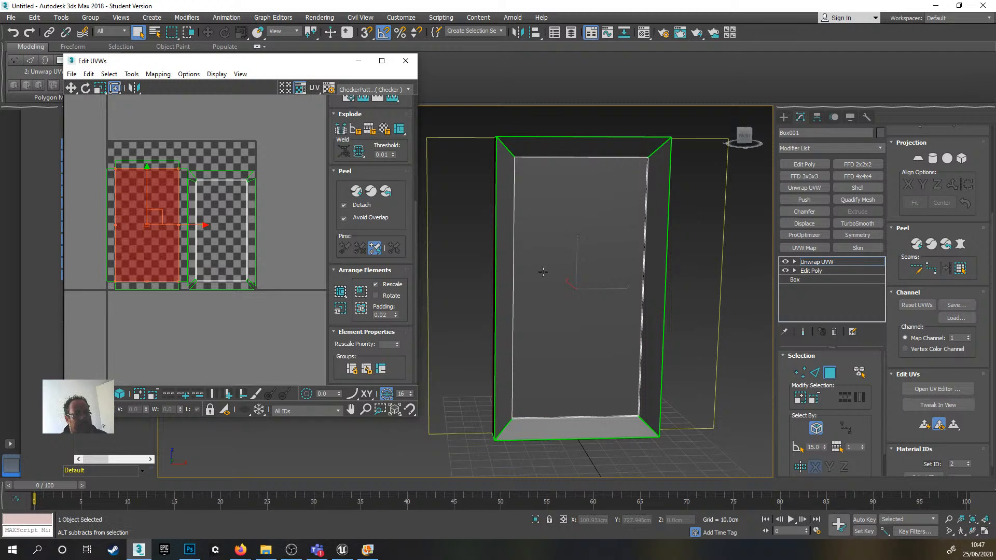
{"action": "middle_click_drag", "start_coordinate": [543, 272], "coordinate": [596, 218], "text": "alt"}
{"action": "left_click", "coordinate": [590, 201]}
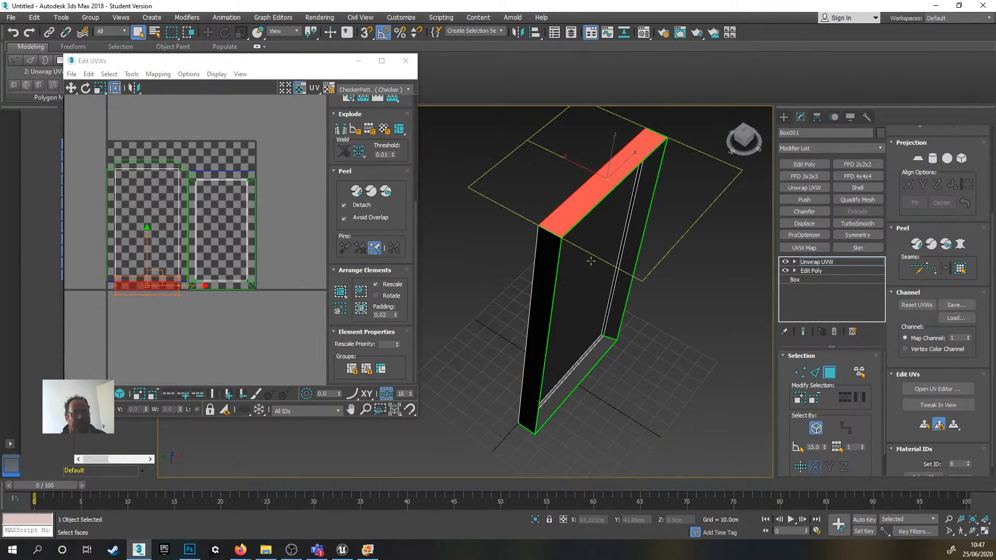
{"action": "middle_click_drag", "start_coordinate": [590, 260], "coordinate": [601, 246], "text": "alt"}
{"action": "left_click", "coordinate": [564, 290]}
{"action": "middle_click_drag", "start_coordinate": [564, 290], "coordinate": [531, 279], "text": "alt"}
{"action": "left_click", "coordinate": [695, 284]}
- Select the front border's top polygon on the model to locate it in the front UV shell
{"action": "middle_click_drag", "start_coordinate": [744, 280], "coordinate": [587, 234], "text": "alt"}
{"action": "scroll", "coordinate": [679, 268], "scroll_direction": "up", "scroll_amount": 3}
{"action": "scroll", "coordinate": [683, 261], "scroll_direction": "down", "scroll_amount": 3}
{"action": "middle_click_drag", "start_coordinate": [587, 233], "coordinate": [593, 263], "text": "alt"}
{"action": "left_click", "coordinate": [581, 212]}
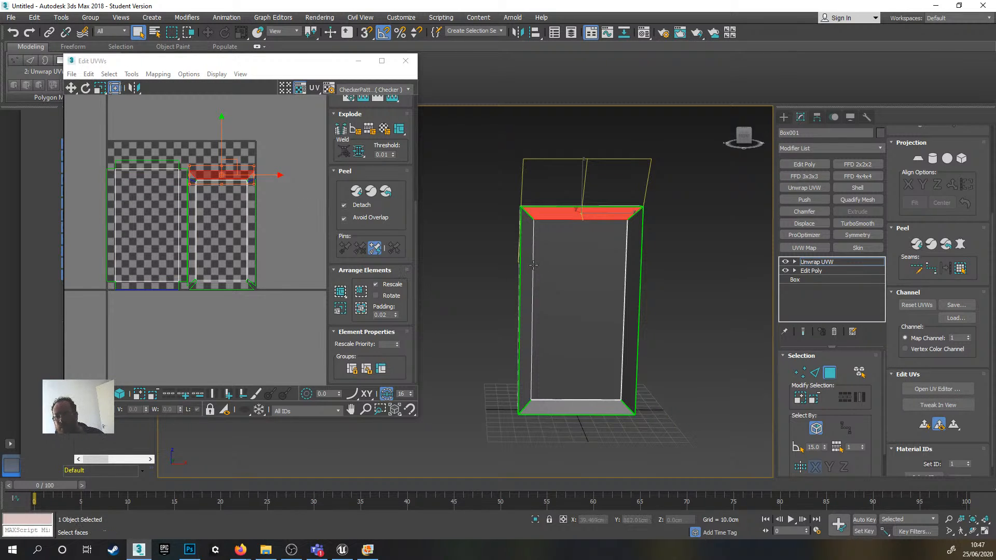
- Switch to Photoshop and open Picture_UVW.png from the HPStairs folder on the desktop
{"action": "left_click", "coordinate": [189, 549]}
{"action": "left_click", "coordinate": [53, 201]}
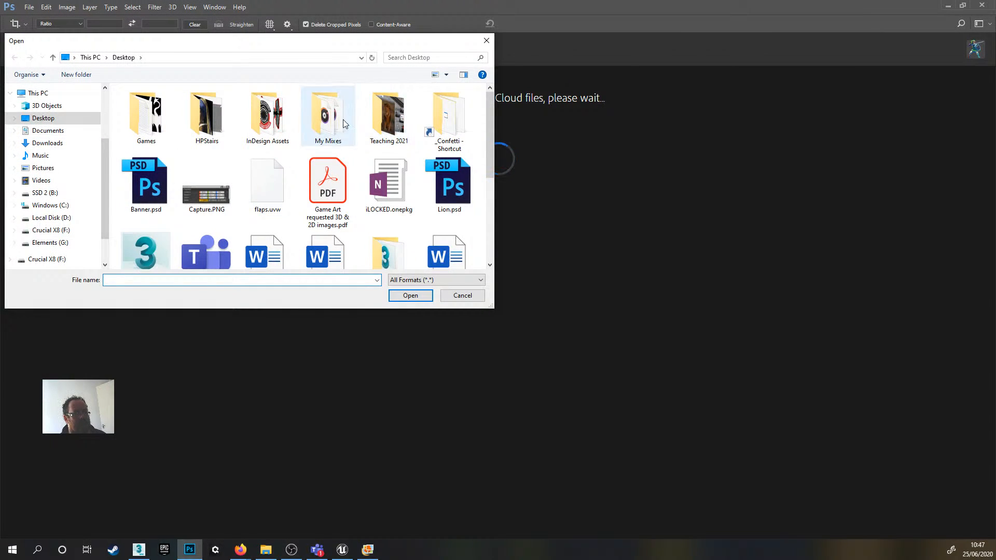
{"action": "double_click", "coordinate": [208, 115]}
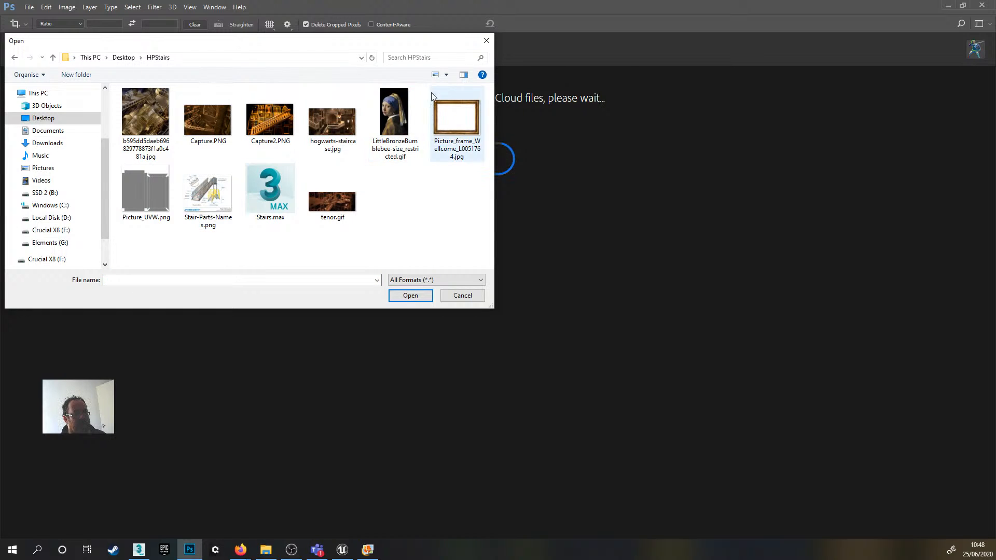
{"action": "left_click", "coordinate": [154, 195]}
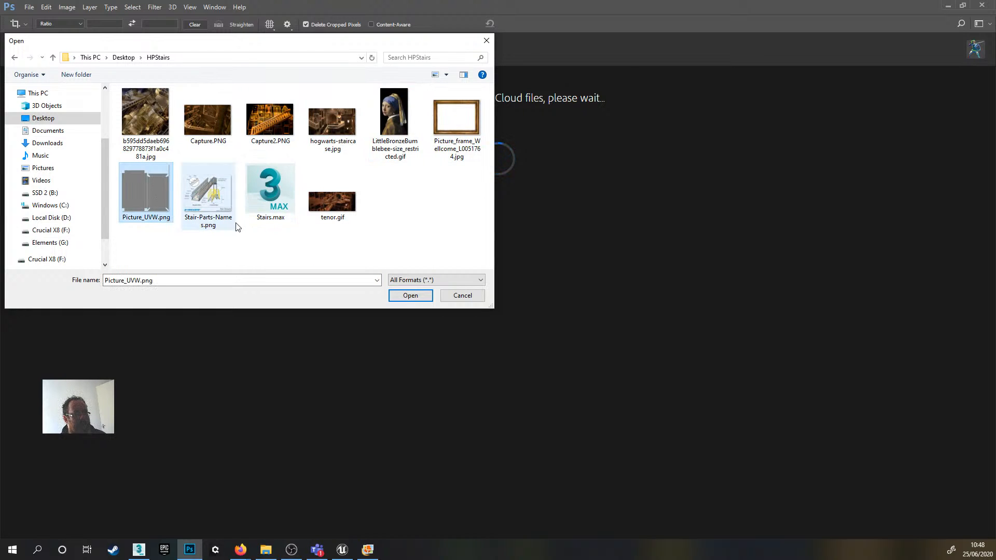
{"action": "left_click", "coordinate": [410, 295]}
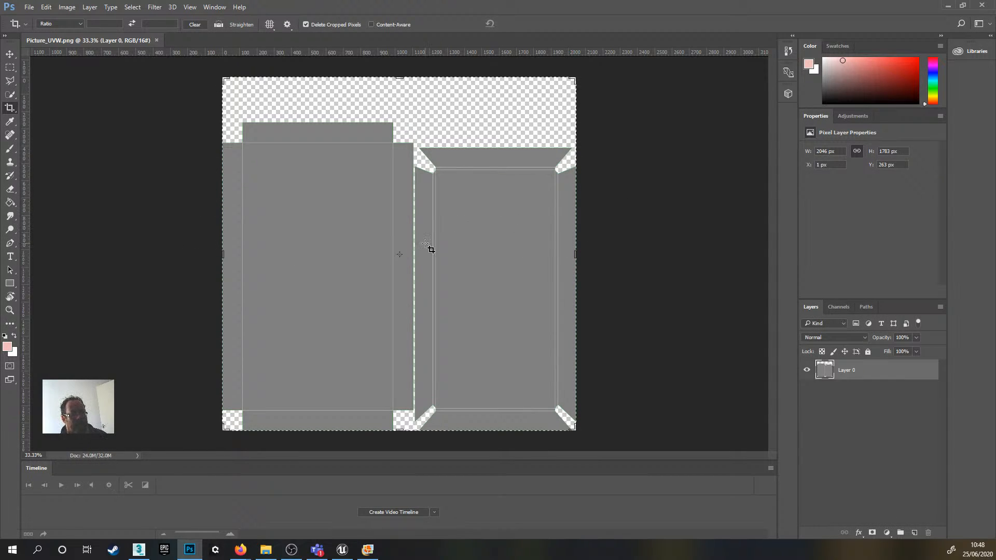
- Hide the Timeline and fit the whole UV template to the document window
{"action": "left_click", "coordinate": [214, 7]}
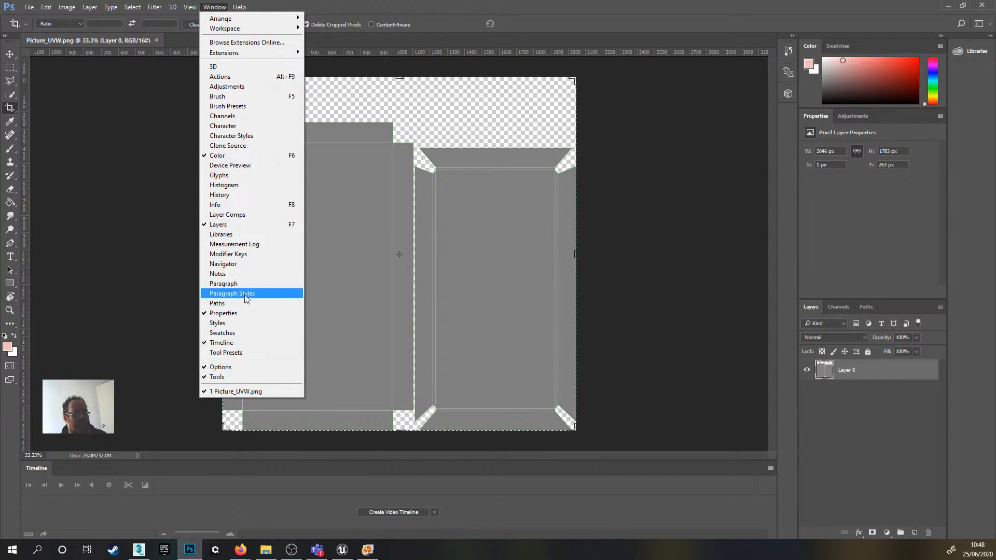
{"action": "left_click", "coordinate": [234, 345]}
{"action": "key", "text": "ctrl+0"}
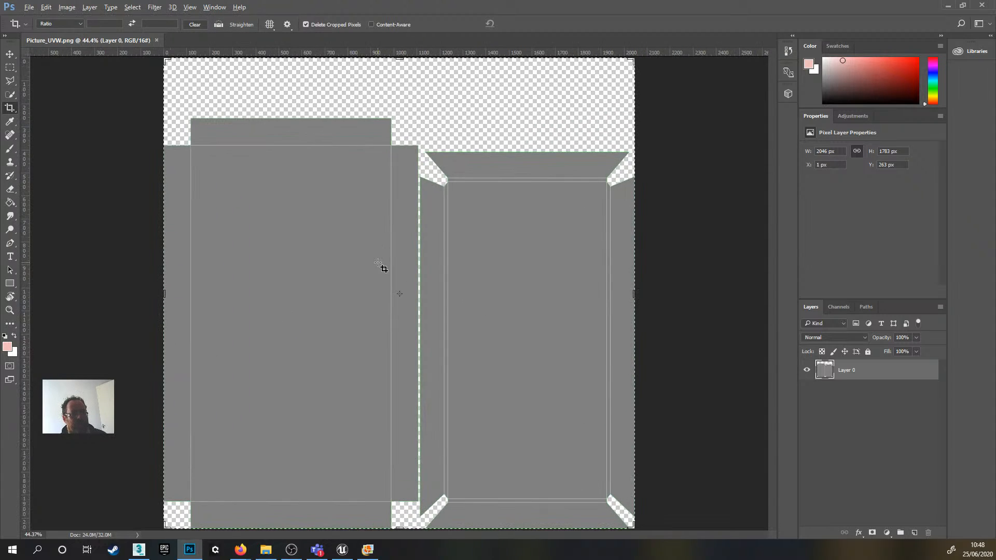
- Examine the UV template's border lines and corner gaps around the front shell up close and as a whole
{"action": "scroll", "coordinate": [433, 198], "scroll_direction": "up", "scroll_amount": 8, "text": "alt"}
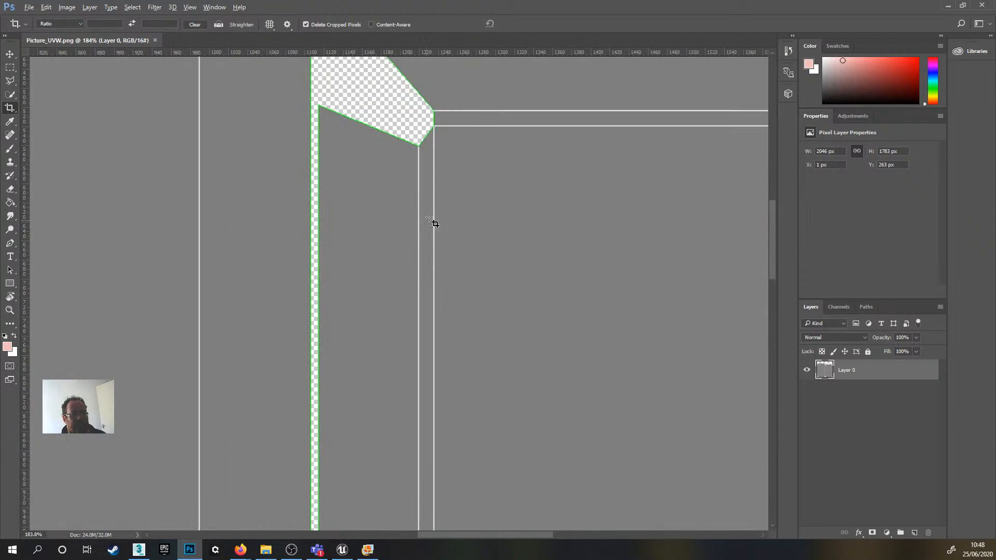
{"action": "scroll", "coordinate": [426, 207], "scroll_direction": "down", "scroll_amount": 4, "text": "alt"}
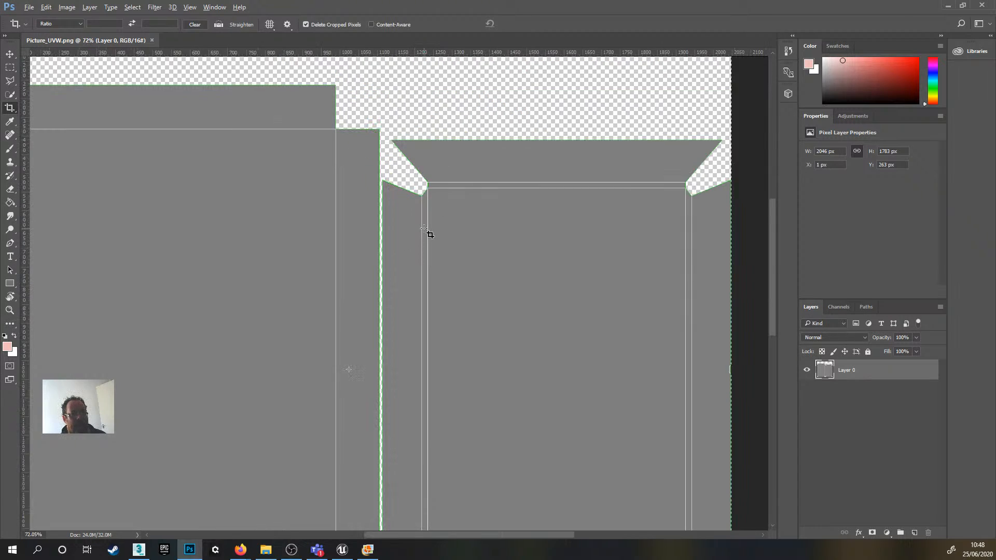
{"action": "scroll", "coordinate": [424, 231], "scroll_direction": "up", "scroll_amount": 4, "text": "alt"}
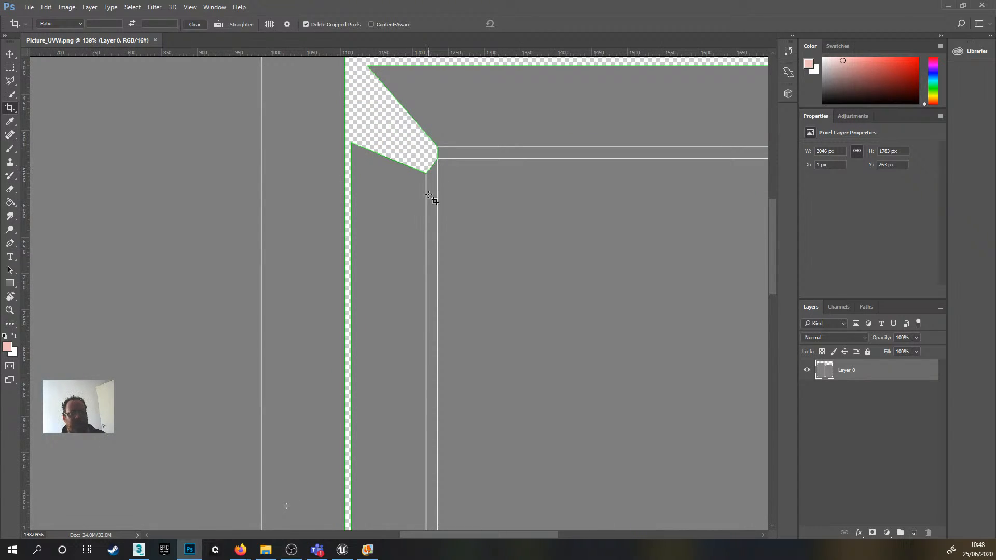
{"action": "scroll", "coordinate": [424, 231], "scroll_direction": "down", "scroll_amount": 5, "text": "alt"}
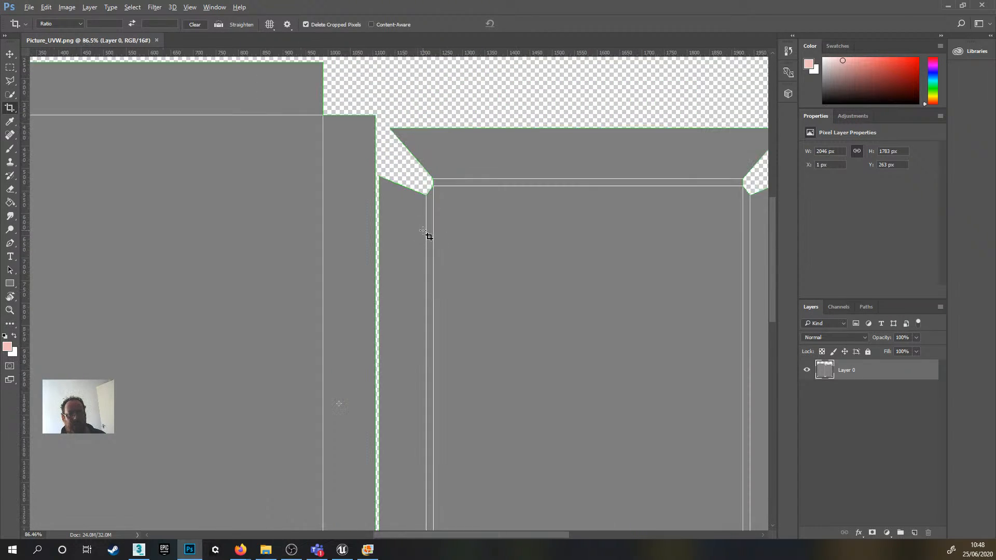
{"action": "scroll", "coordinate": [429, 234], "scroll_direction": "up", "scroll_amount": 1, "text": "alt"}
{"action": "scroll", "coordinate": [441, 256], "scroll_direction": "down", "scroll_amount": 1, "text": "alt"}
{"action": "scroll", "coordinate": [453, 448], "scroll_direction": "up", "scroll_amount": 2, "text": "alt"}
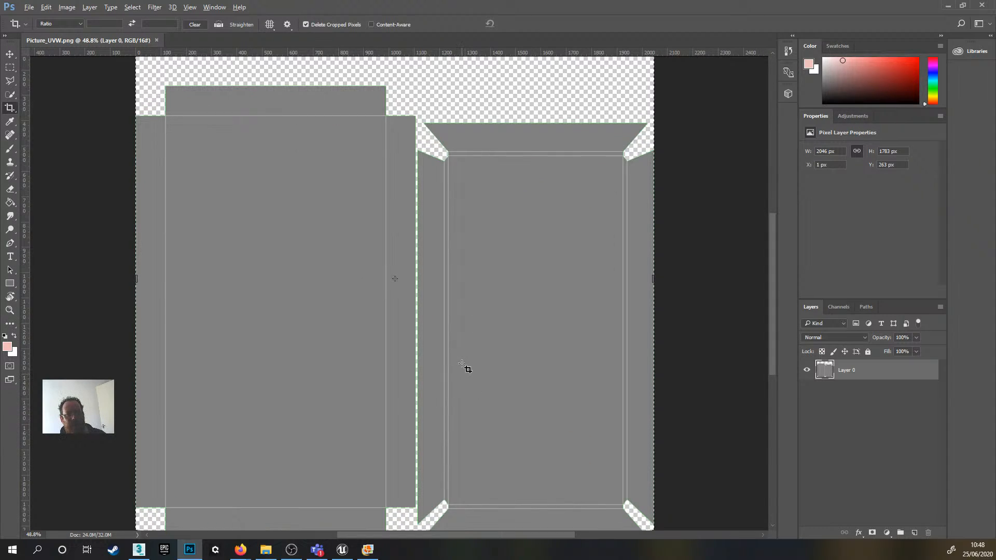
{"action": "scroll", "coordinate": [474, 282], "scroll_direction": "down", "scroll_amount": 1, "text": "alt"}
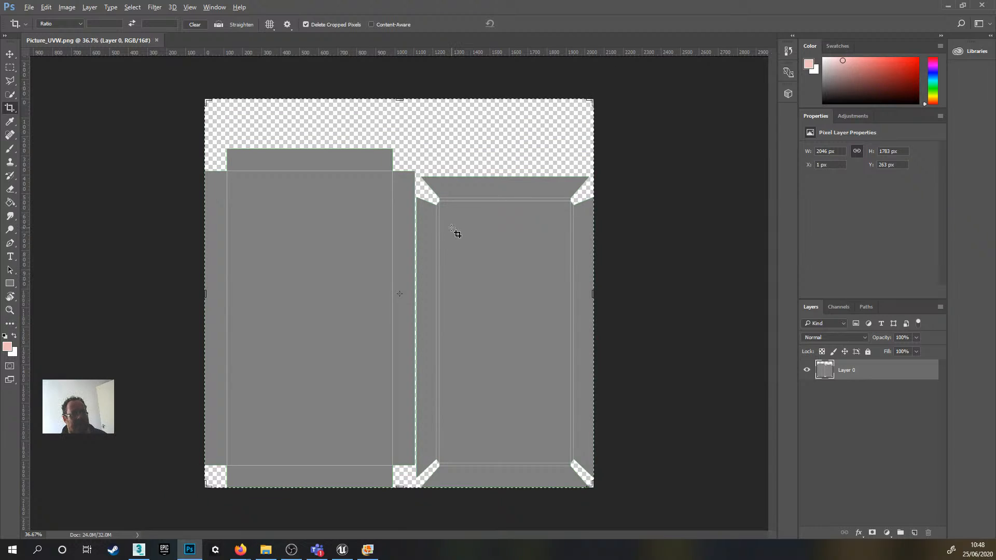
{"action": "scroll", "coordinate": [452, 232], "scroll_direction": "up", "scroll_amount": 1, "text": "alt"}
{"action": "scroll", "coordinate": [449, 238], "scroll_direction": "down", "scroll_amount": 1, "text": "alt"}
{"action": "scroll", "coordinate": [449, 238], "scroll_direction": "up", "scroll_amount": 1, "text": "alt"}
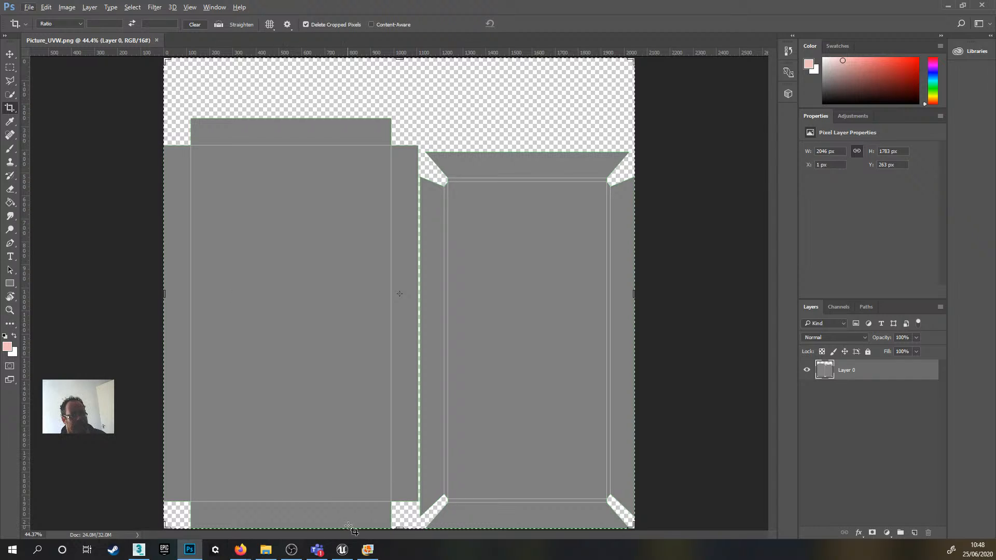
- Switch to Firefox and open the Wikimedia Commons page of the gold Wellcome picture frame from the picture frame image search
{"action": "mouse_move", "coordinate": [368, 549]}
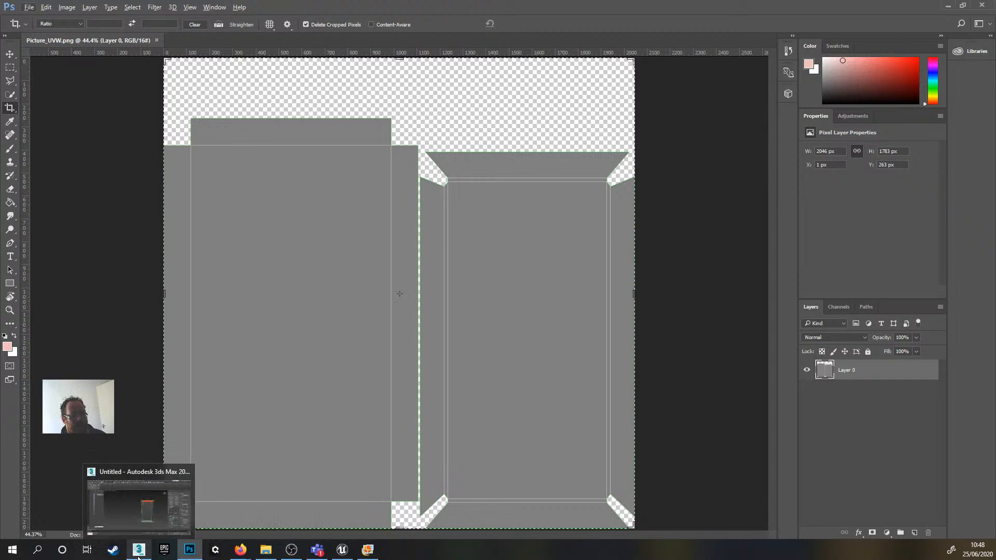
{"action": "mouse_move", "coordinate": [240, 553]}
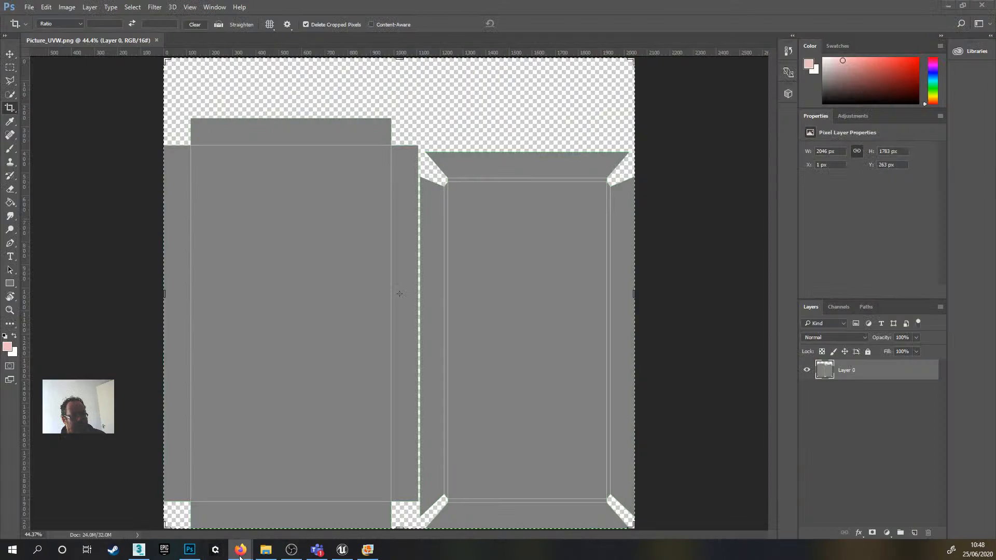
{"action": "left_click", "coordinate": [297, 503]}
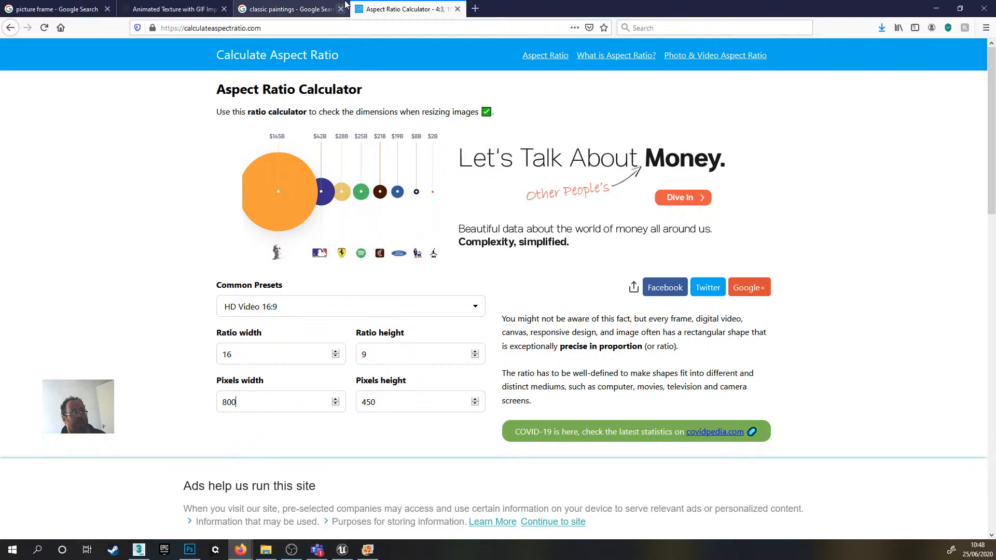
{"action": "left_click", "coordinate": [291, 9]}
{"action": "left_click", "coordinate": [87, 7]}
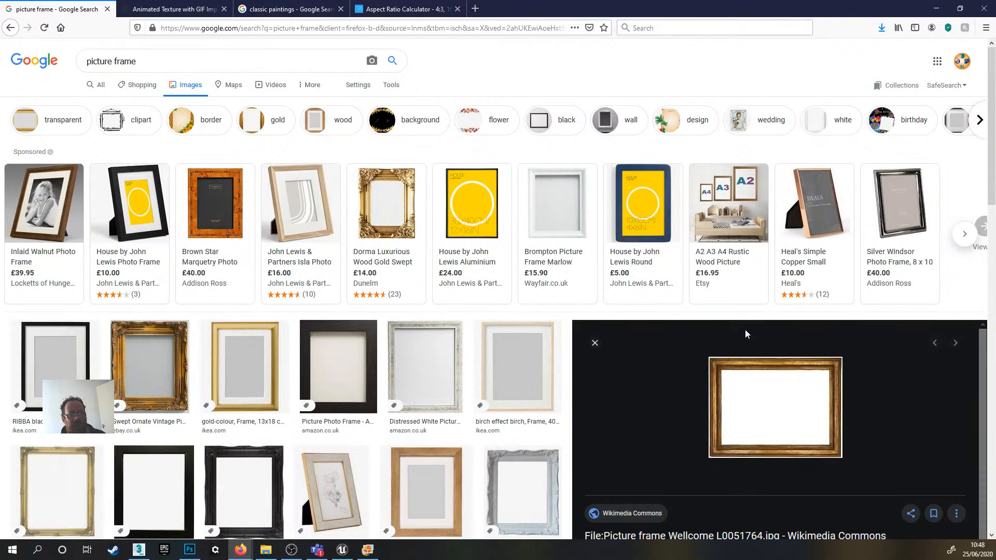
{"action": "scroll", "coordinate": [744, 333], "scroll_direction": "down", "scroll_amount": 3}
{"action": "left_click", "coordinate": [794, 329]}
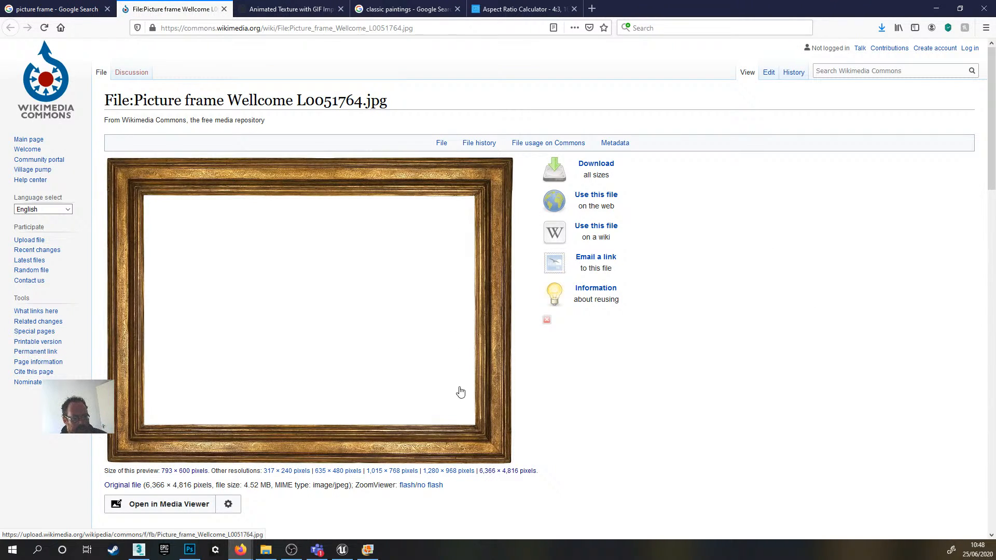
- Open the frame image at 6,366 × 4,816 pixels and save it as Picture_frame_Wellcome_L0051764.jpg in the HPStairs folder
{"action": "left_click", "coordinate": [504, 473]}
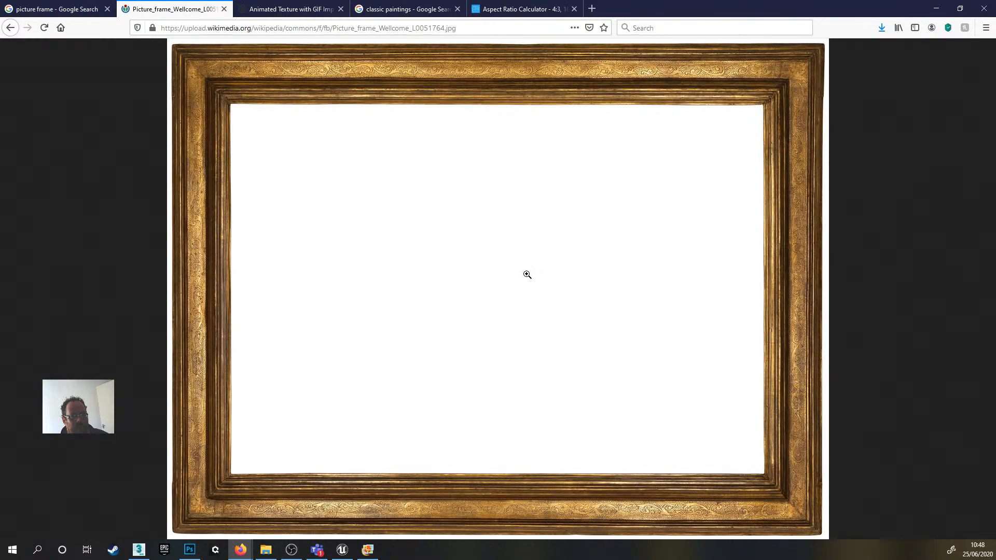
{"action": "right_click", "coordinate": [527, 275]}
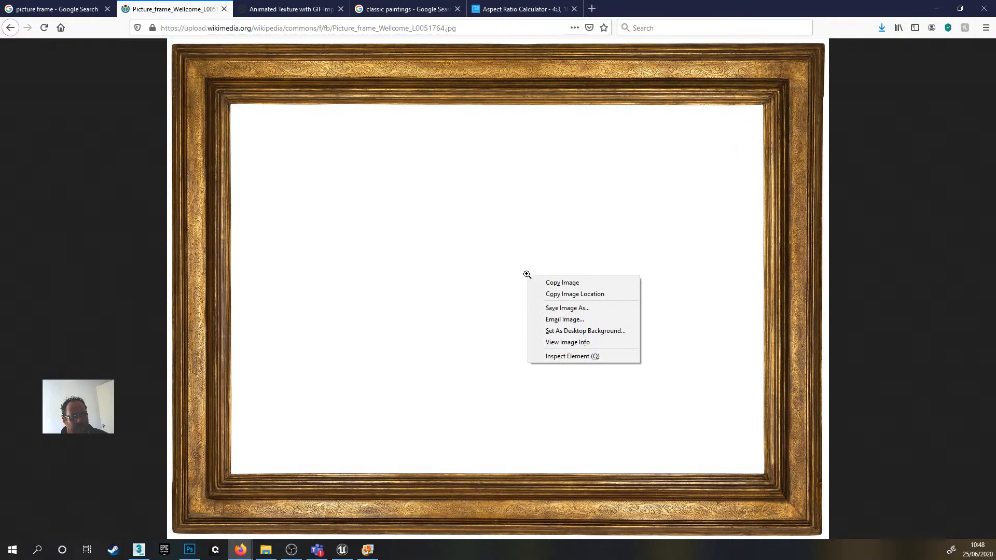
{"action": "left_click", "coordinate": [579, 308]}
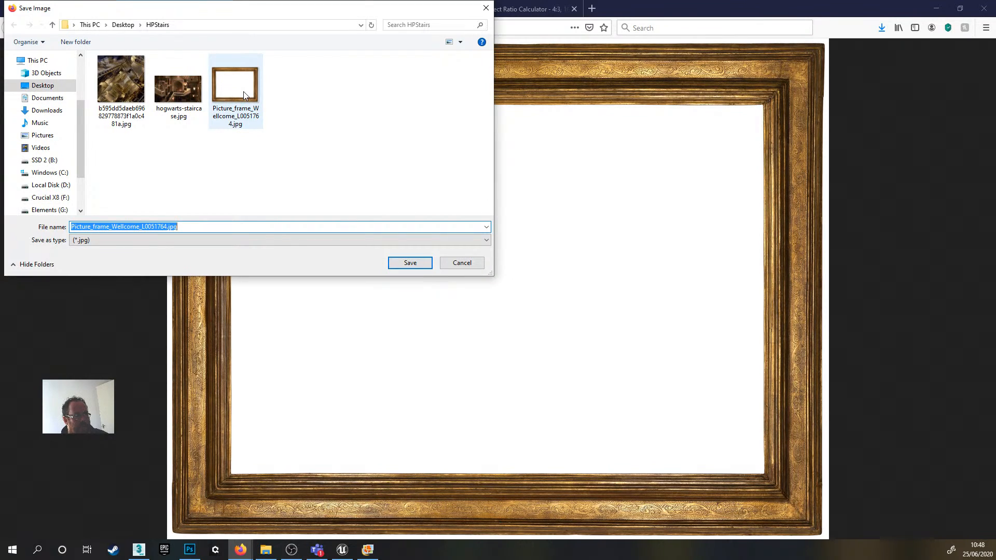
{"action": "mouse_move", "coordinate": [244, 91]}
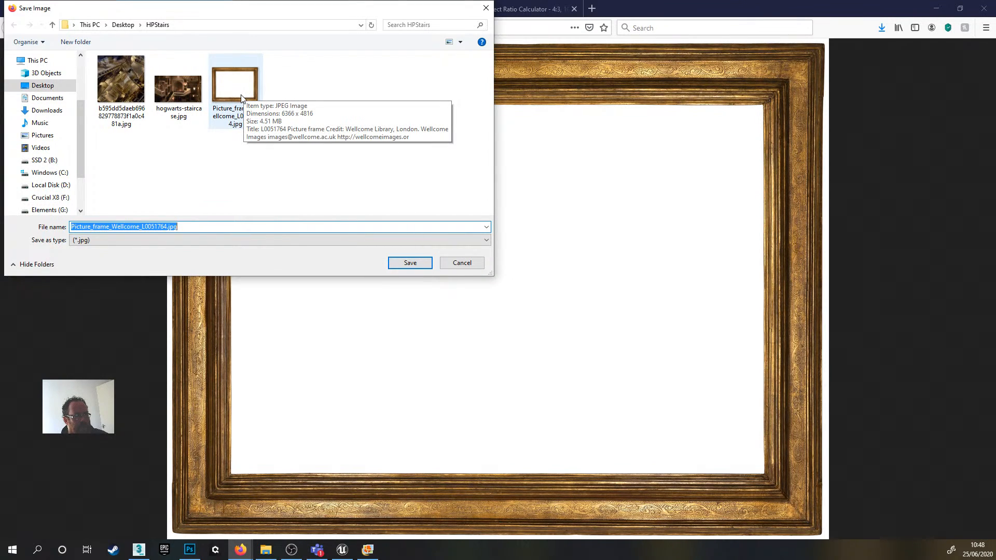
{"action": "left_click", "coordinate": [241, 97]}
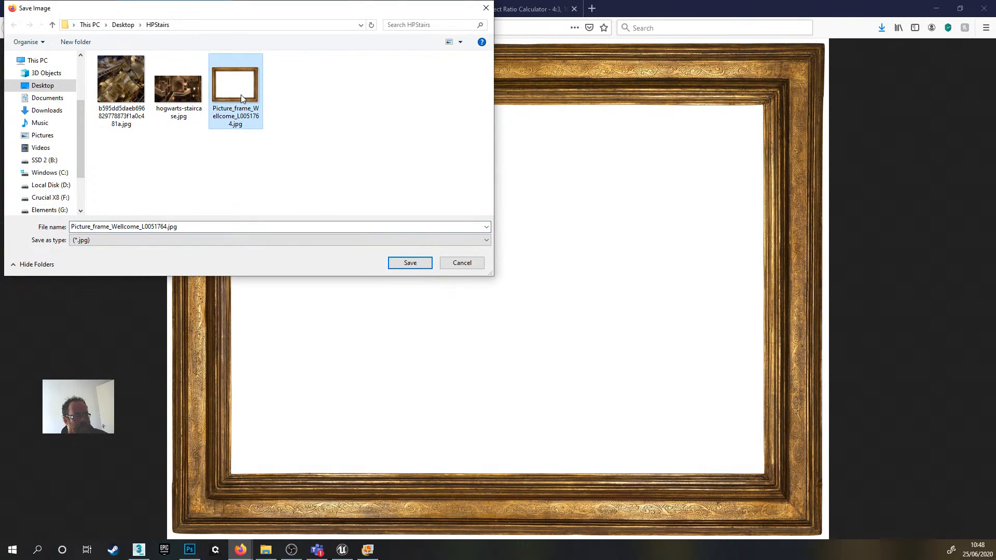
{"action": "left_click", "coordinate": [418, 263]}
{"action": "left_click", "coordinate": [521, 275]}
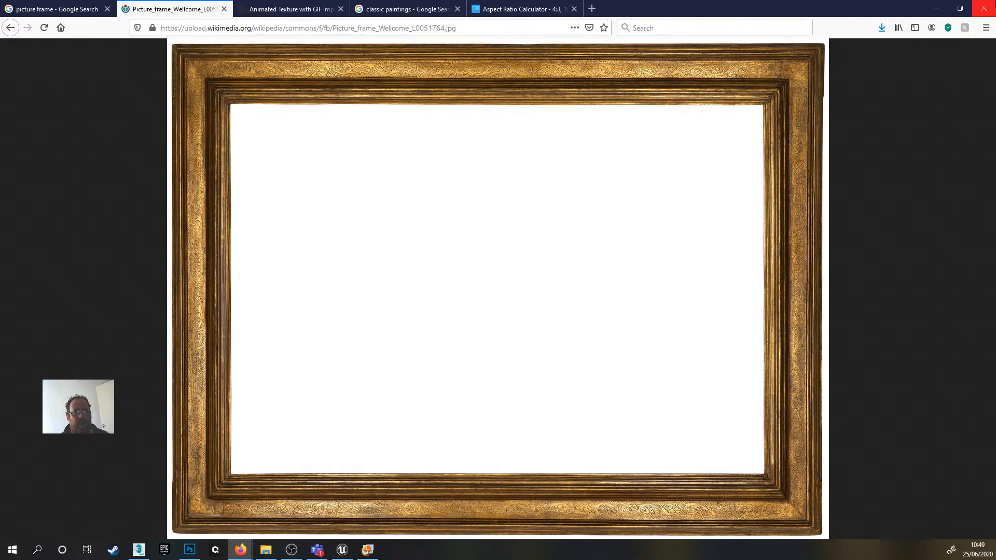
- Return to Photoshop and place Picture_frame_Wellcome_L0051764.jpg as an embedded image over the UV template at its default size
{"action": "left_click", "coordinate": [936, 8]}
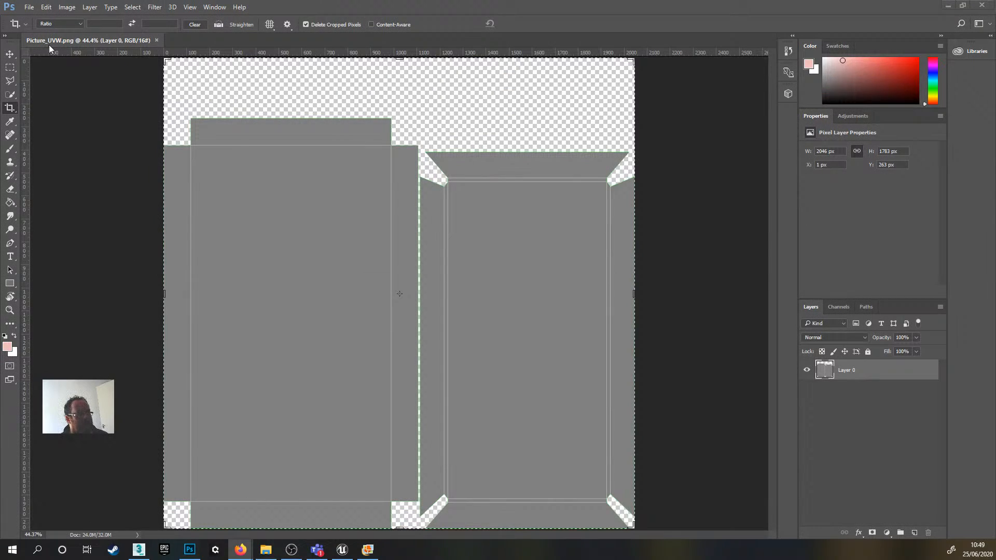
{"action": "left_click", "coordinate": [28, 7]}
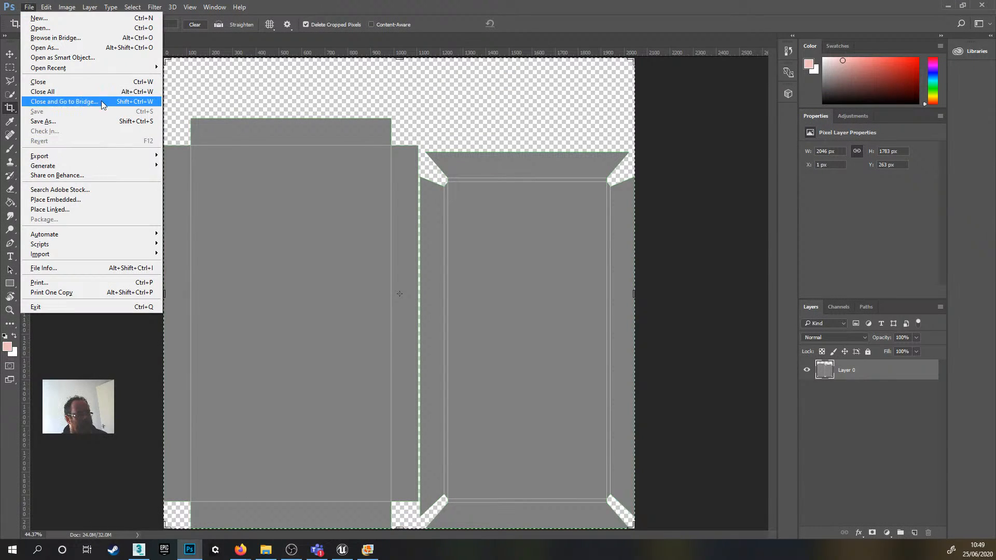
{"action": "left_click", "coordinate": [146, 201]}
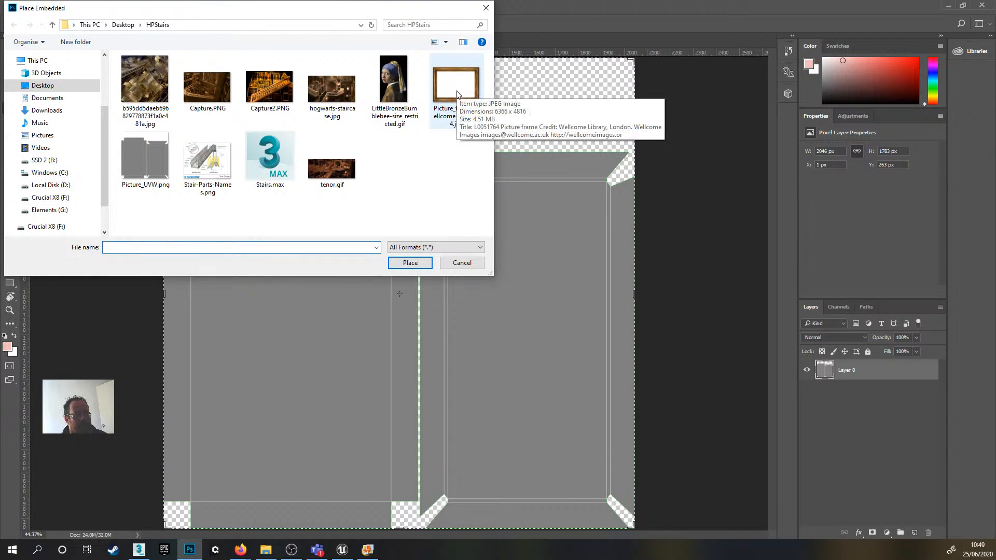
{"action": "left_click", "coordinate": [456, 86]}
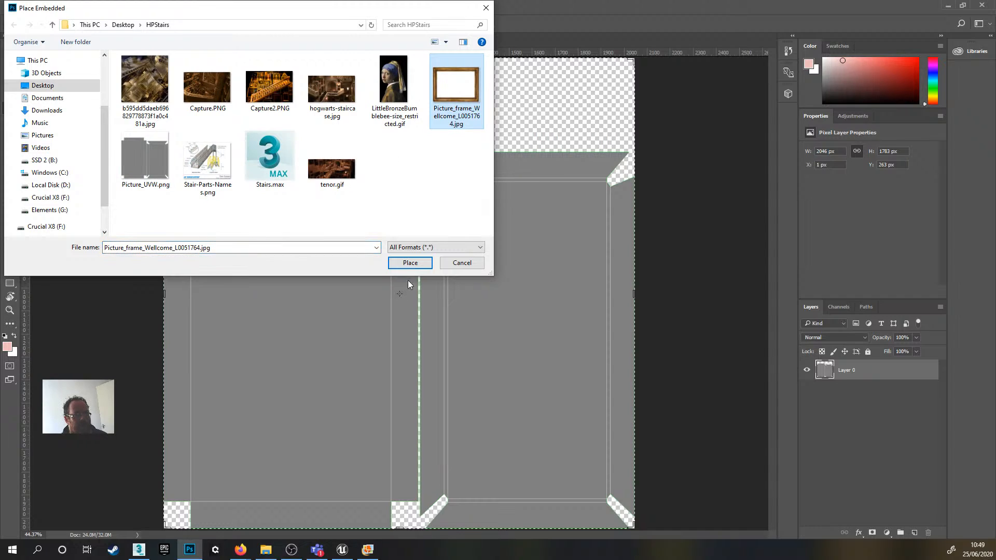
{"action": "left_click", "coordinate": [412, 265]}
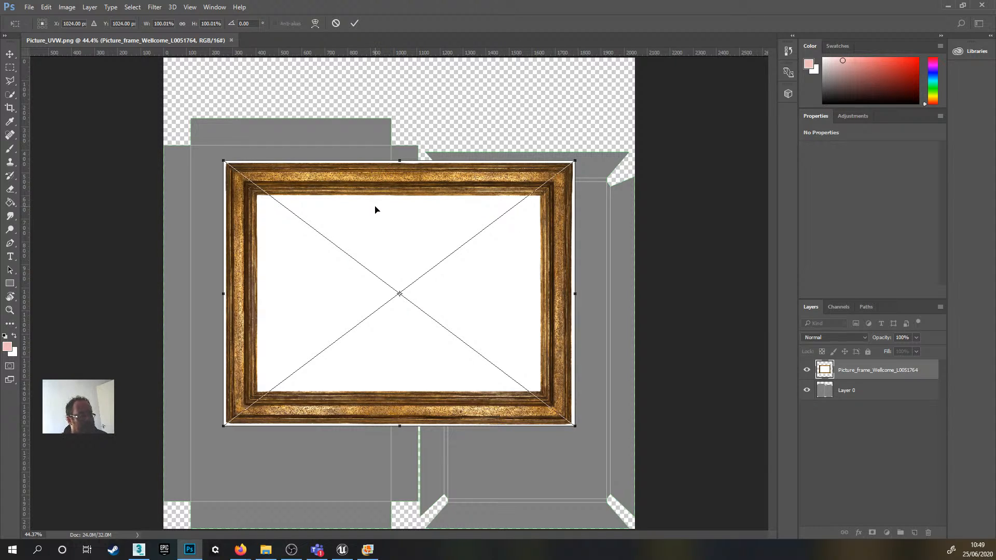
{"action": "key", "text": "Return"}
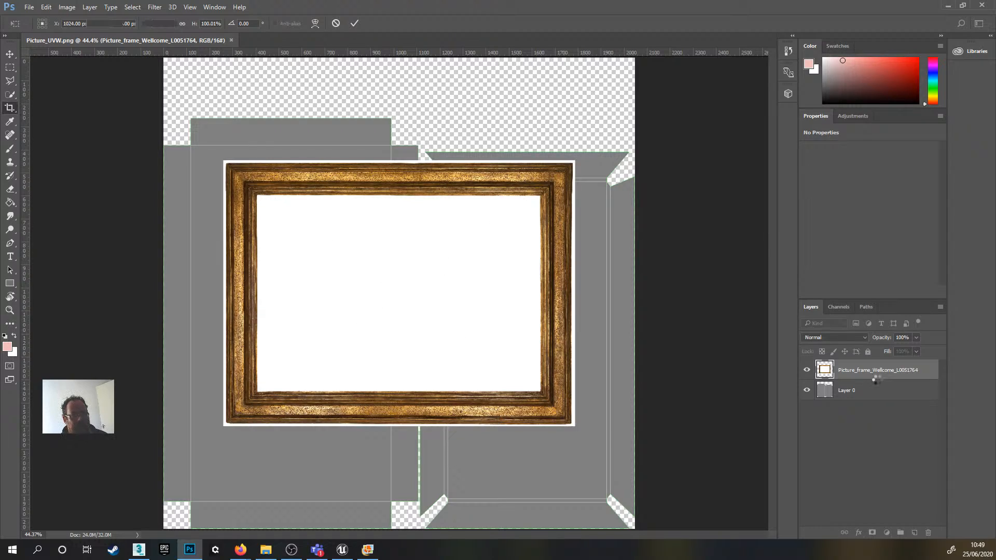
{"action": "key", "text": "c"}
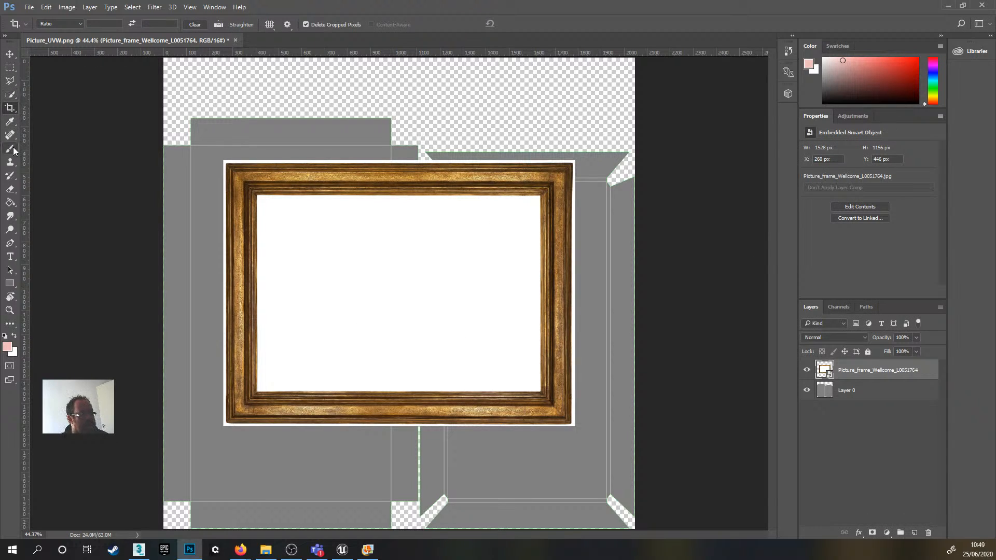
- Rasterize the placed frame layer and erase the white area inside the frame with the Magic Eraser Tool
{"action": "left_click", "coordinate": [10, 190]}
{"action": "right_click", "coordinate": [11, 190]}
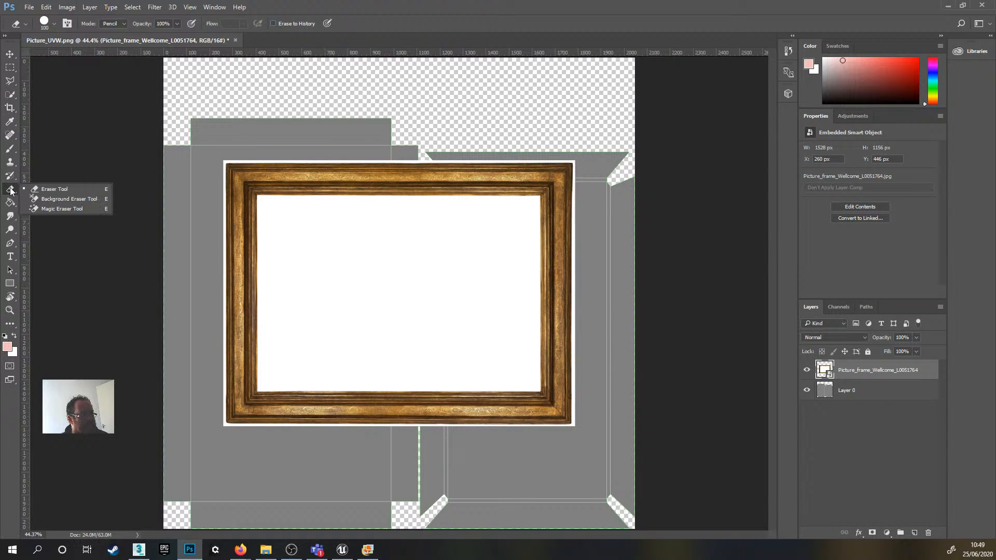
{"action": "left_click", "coordinate": [77, 210]}
{"action": "left_click", "coordinate": [443, 284]}
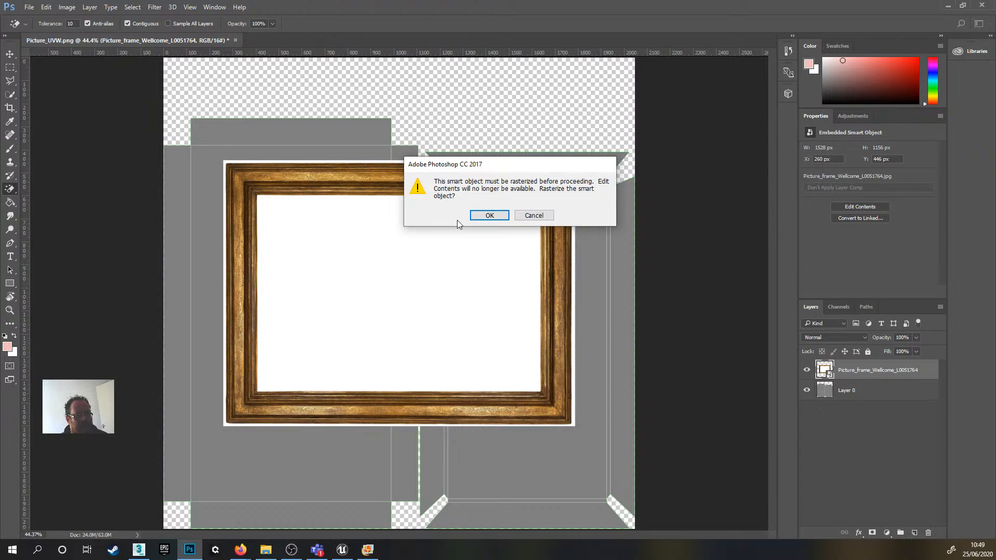
{"action": "left_click", "coordinate": [487, 215]}
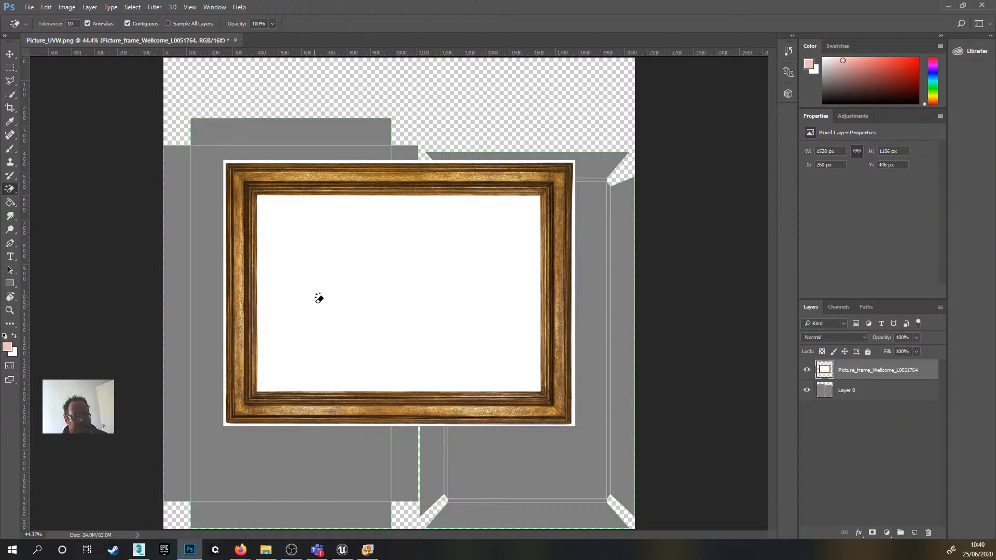
{"action": "left_click", "coordinate": [387, 286]}
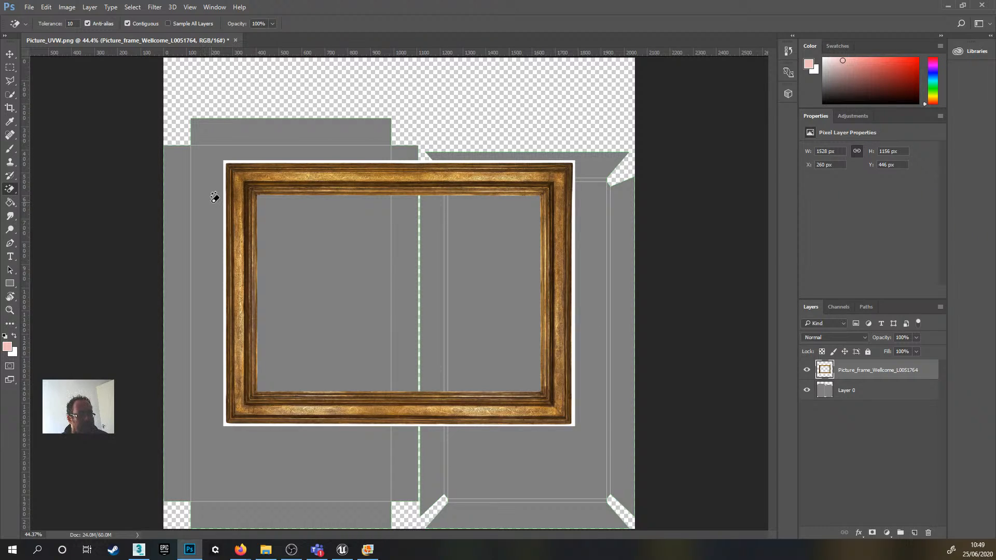
- Erase the white border around the outside of the gold frame with the Magic Eraser Tool
{"action": "scroll", "coordinate": [222, 199], "scroll_direction": "up", "scroll_amount": 5, "text": "alt"}
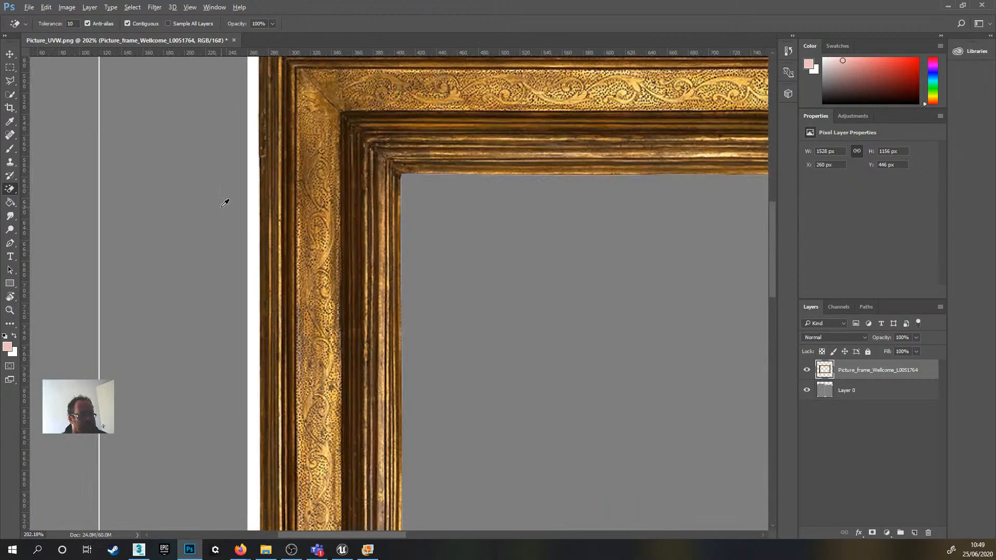
{"action": "left_click", "coordinate": [251, 206]}
{"action": "scroll", "coordinate": [266, 230], "scroll_direction": "down", "scroll_amount": 6, "text": "alt"}
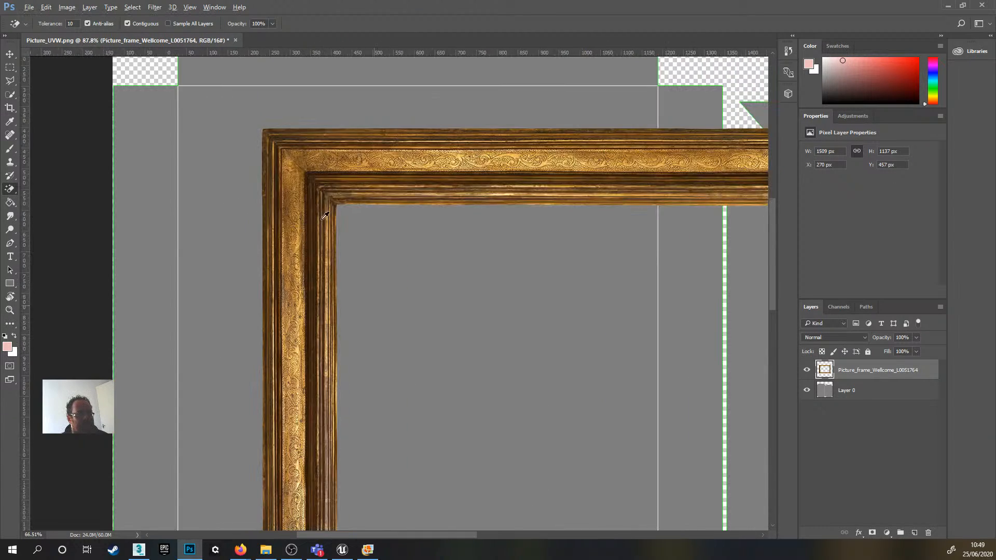
{"action": "scroll", "coordinate": [490, 306], "scroll_direction": "down", "scroll_amount": 3, "text": "alt"}
{"action": "scroll", "coordinate": [445, 292], "scroll_direction": "up", "scroll_amount": 2, "text": "alt"}
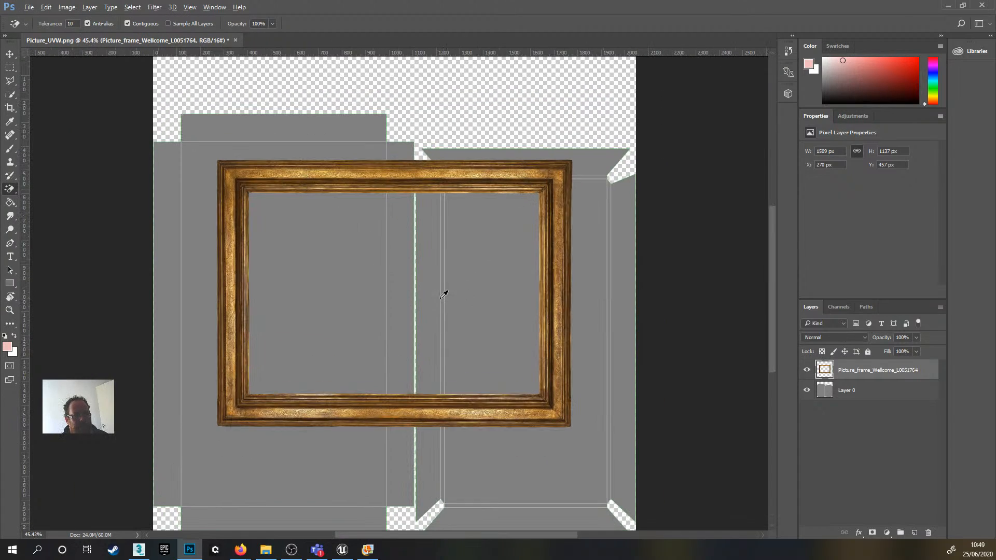
- Rotate the frame layer 90° to portrait and move it over the front UV shell, flush with the canvas's right edge
{"action": "left_click", "coordinate": [10, 54]}
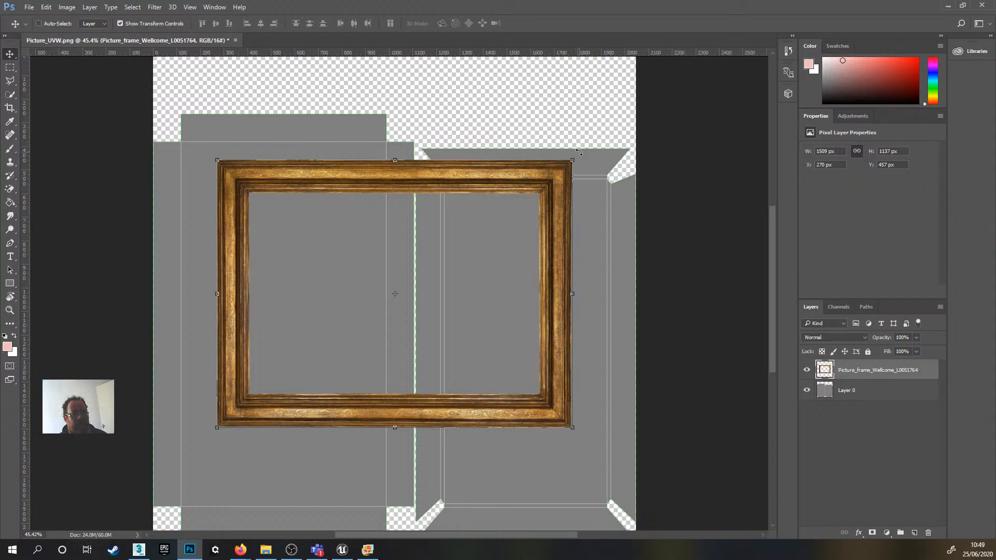
{"action": "left_click_drag", "start_coordinate": [579, 152], "coordinate": [512, 442]}
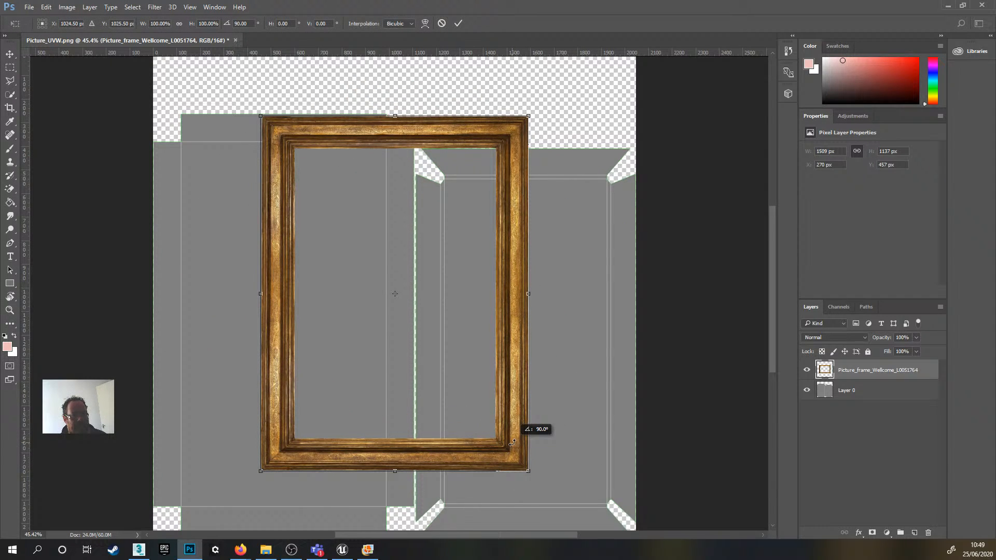
{"action": "left_click_drag", "start_coordinate": [512, 443], "coordinate": [511, 444]}
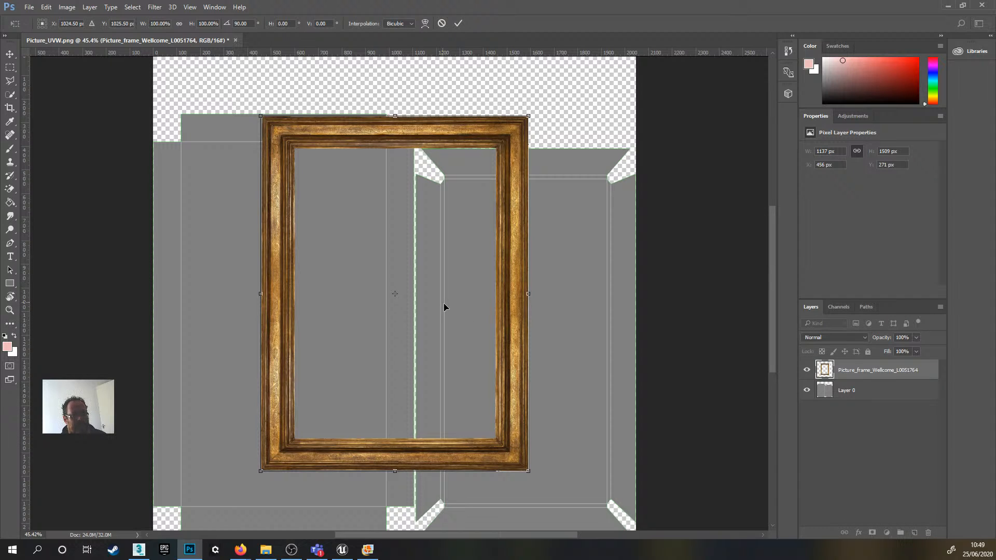
{"action": "left_click_drag", "start_coordinate": [376, 129], "coordinate": [482, 163]}
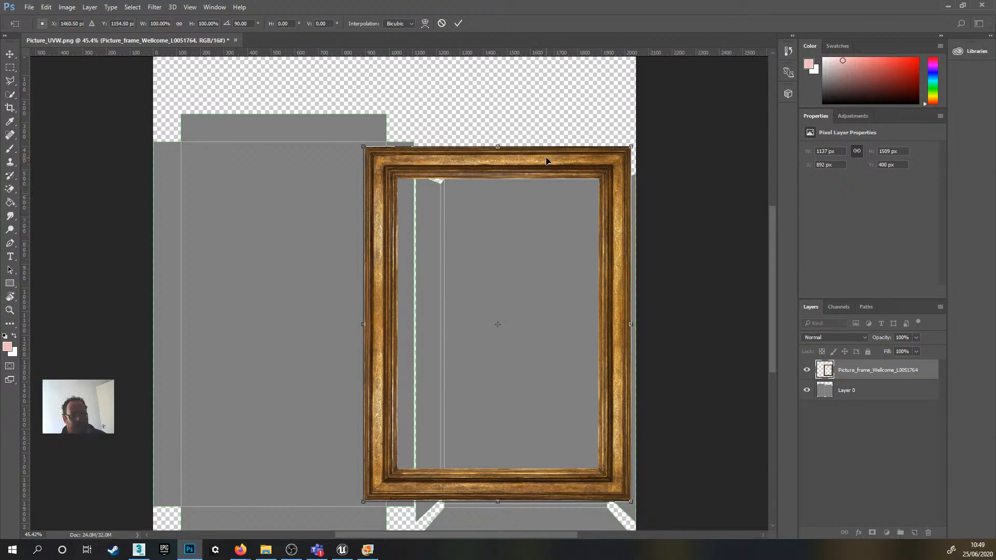
{"action": "left_click_drag", "start_coordinate": [547, 161], "coordinate": [551, 160]}
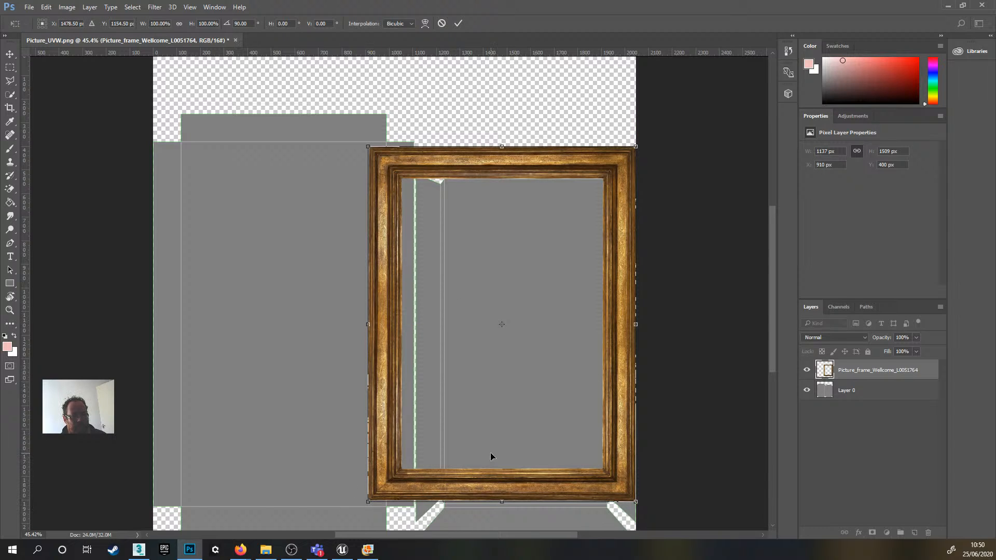
- Stretch the frame down to the canvas bottom and narrow it to the front UV shell, about 935 × 1648 px, and apply the transform
{"action": "scroll", "coordinate": [491, 457], "scroll_direction": "down", "scroll_amount": 1}
{"action": "scroll", "coordinate": [554, 433], "scroll_direction": "down", "scroll_amount": 2}
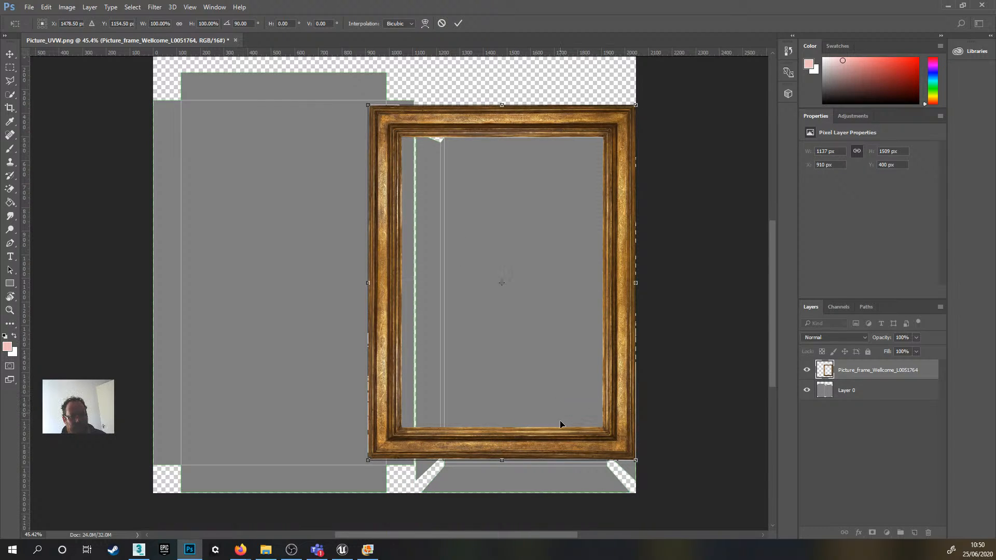
{"action": "left_click_drag", "start_coordinate": [502, 453], "coordinate": [504, 485]}
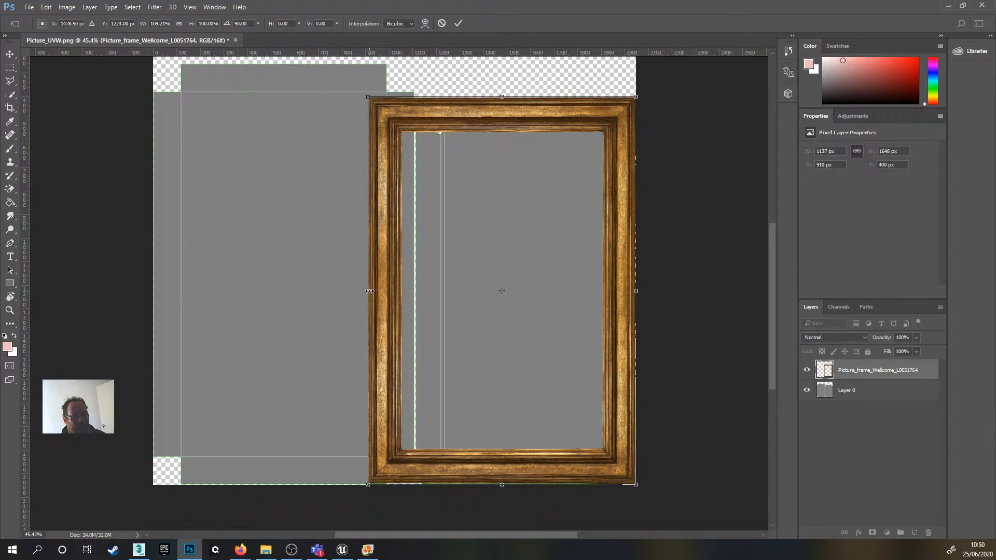
{"action": "left_click_drag", "start_coordinate": [370, 291], "coordinate": [416, 301]}
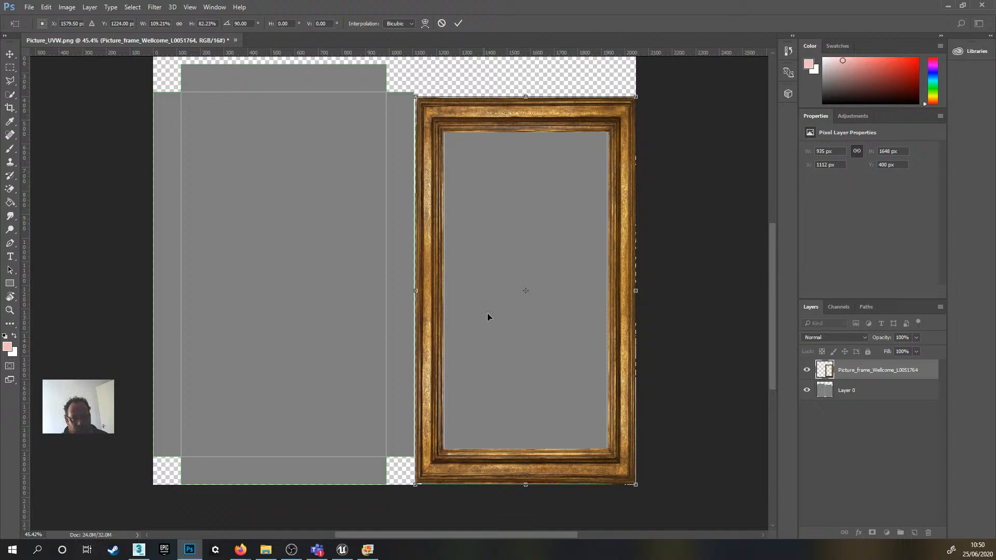
{"action": "scroll", "coordinate": [544, 487], "scroll_direction": "up", "scroll_amount": 3, "text": "alt"}
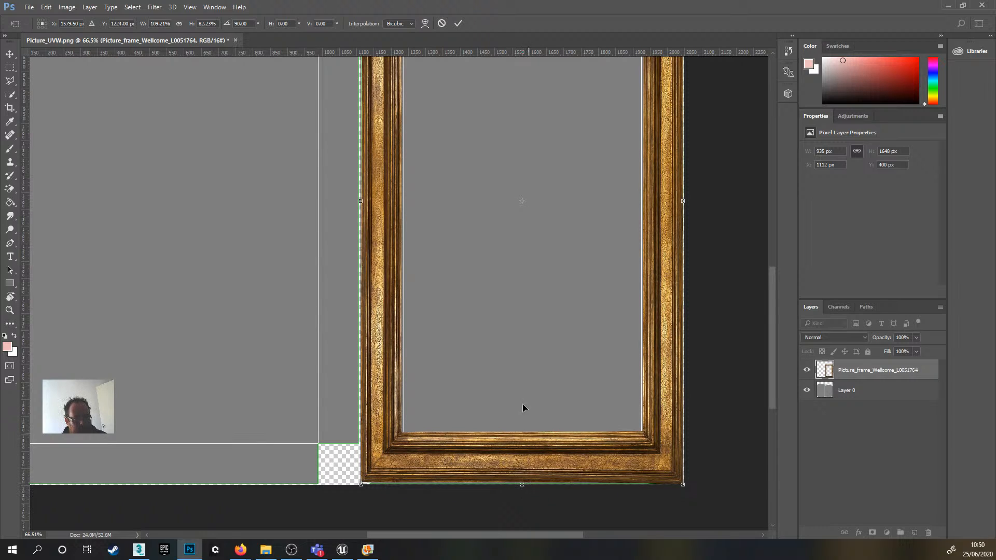
{"action": "left_click", "coordinate": [458, 24]}
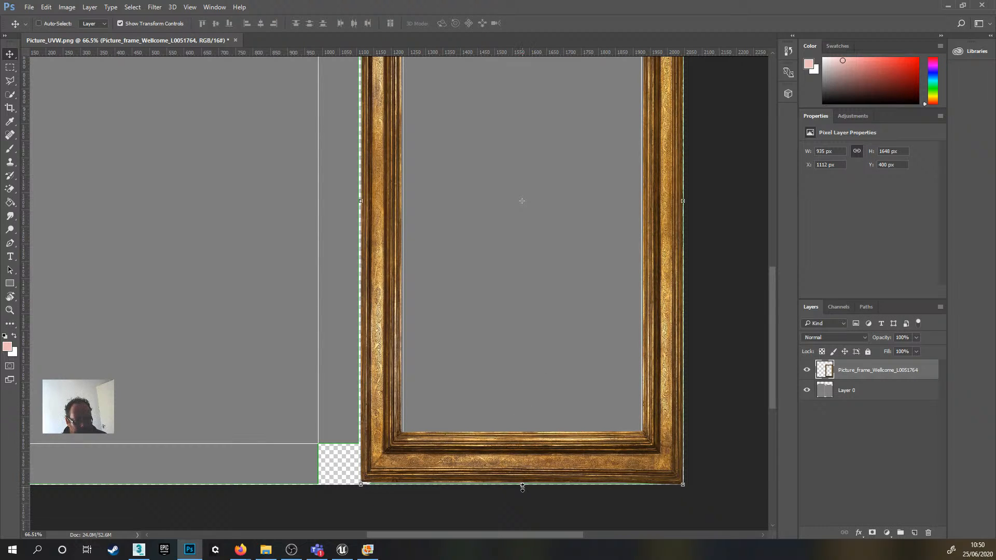
- Extend the frame's lower edge slightly past the canvas bottom, to a height of about 1668 px, and apply the transform
{"action": "left_click_drag", "start_coordinate": [522, 486], "coordinate": [521, 447]}
{"action": "left_click_drag", "start_coordinate": [526, 448], "coordinate": [498, 493]}
{"action": "scroll", "coordinate": [552, 328], "scroll_direction": "down", "scroll_amount": 1}
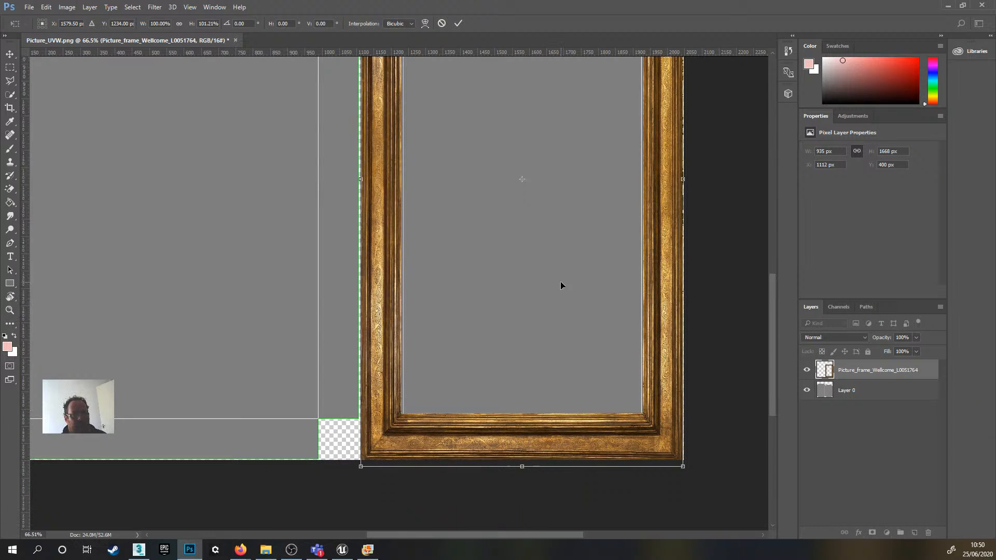
{"action": "scroll", "coordinate": [560, 281], "scroll_direction": "down", "scroll_amount": 2, "text": "alt"}
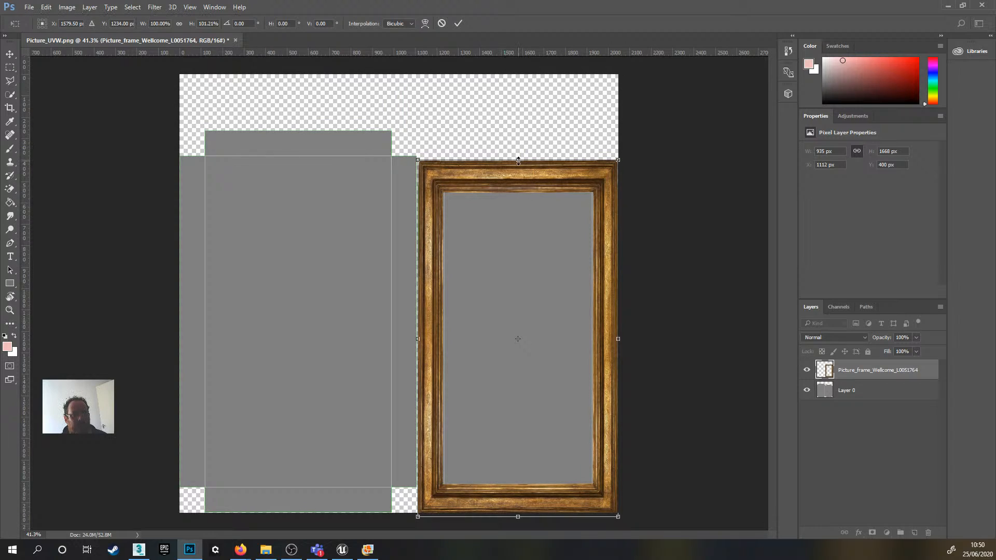
{"action": "scroll", "coordinate": [518, 161], "scroll_direction": "up", "scroll_amount": 3, "text": "alt"}
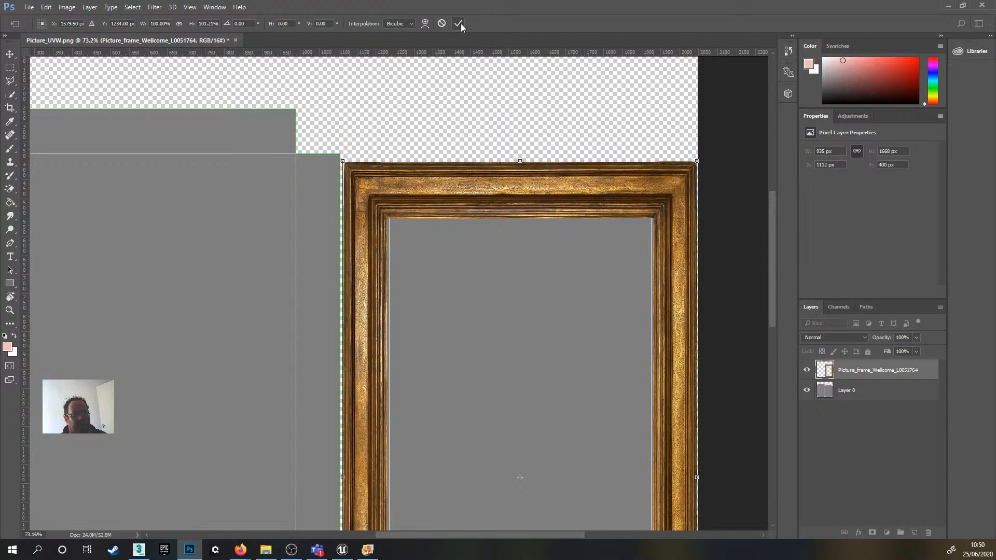
{"action": "left_click", "coordinate": [459, 23]}
- Hide the UV template Layer 0 and save the texture as Picture2_UVW.png in PNG format in the HPStairs folder
{"action": "left_click", "coordinate": [806, 390]}
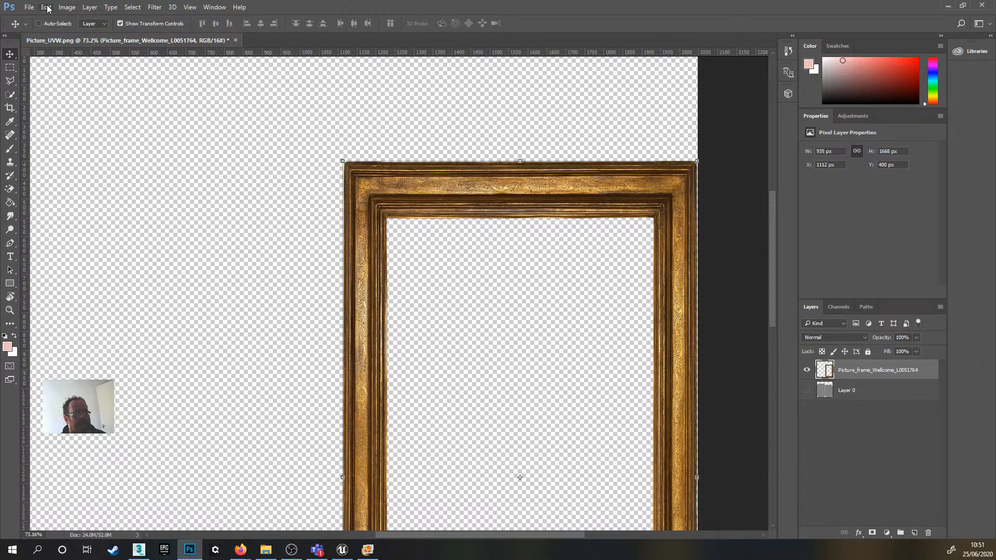
{"action": "left_click", "coordinate": [29, 6]}
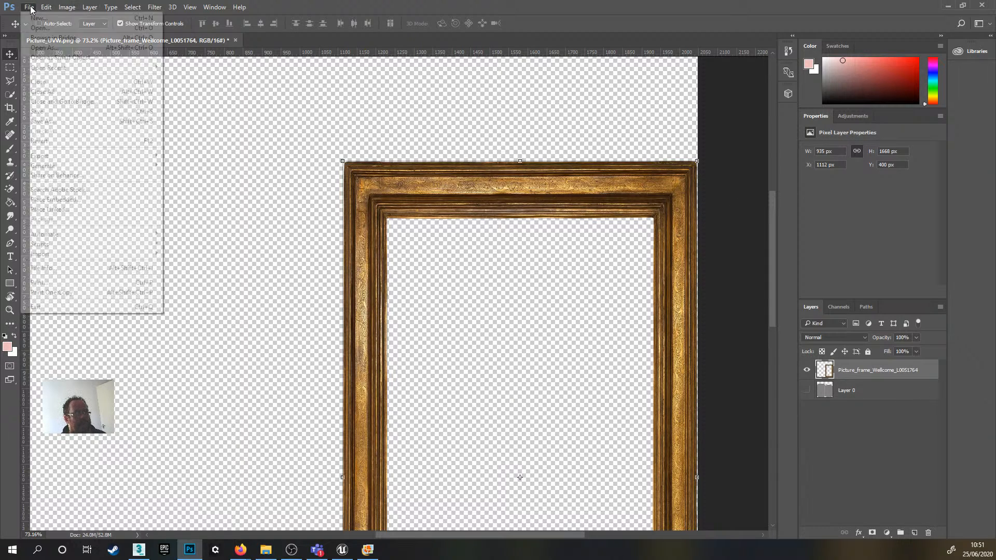
{"action": "left_click", "coordinate": [83, 120]}
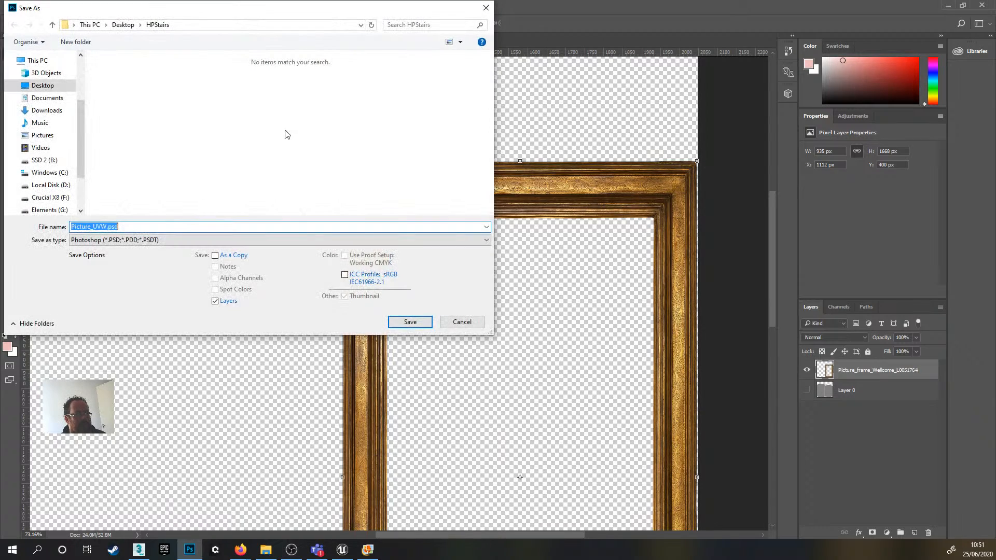
{"action": "left_click", "coordinate": [135, 238]}
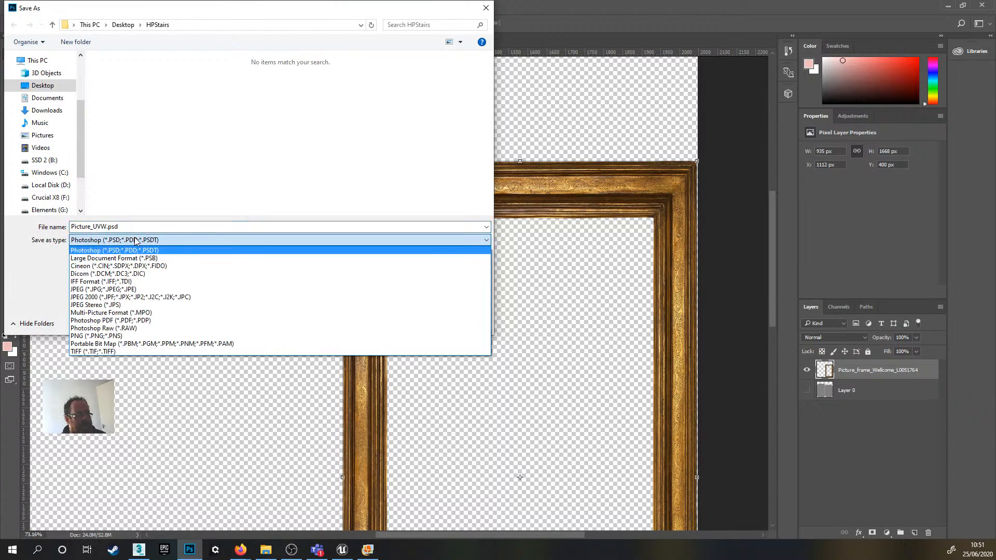
{"action": "left_click", "coordinate": [101, 338]}
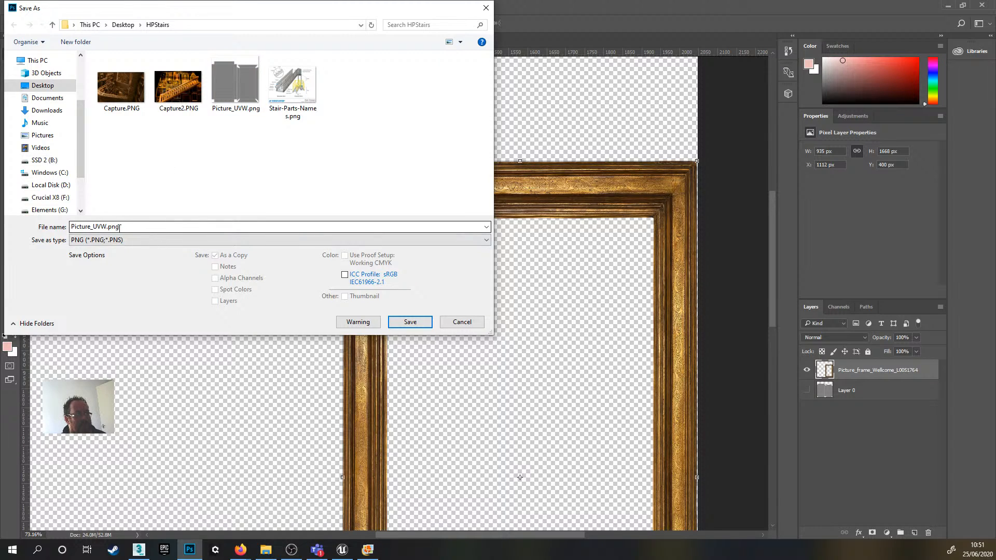
{"action": "double_click", "coordinate": [102, 227]}
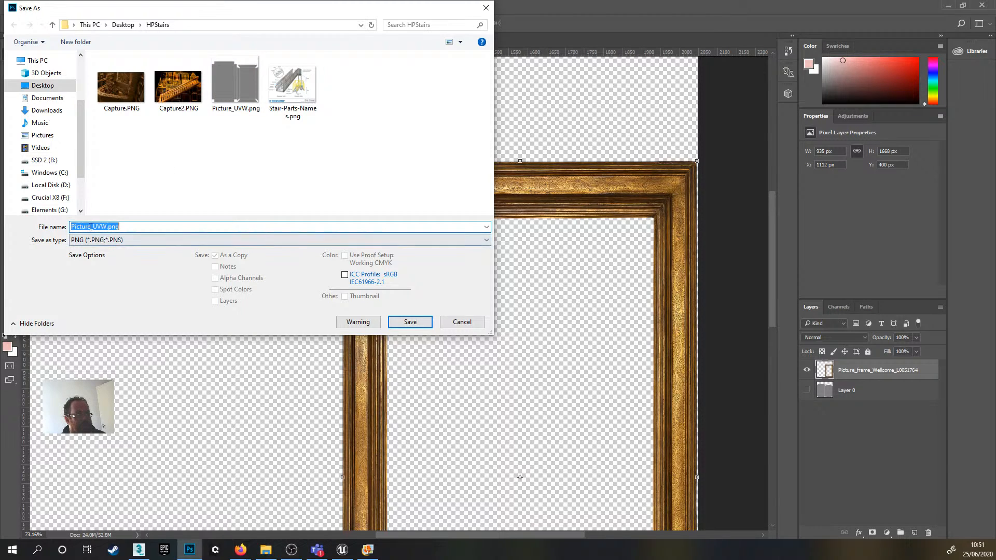
{"action": "left_click", "coordinate": [102, 227]}
{"action": "type", "text": "2"}
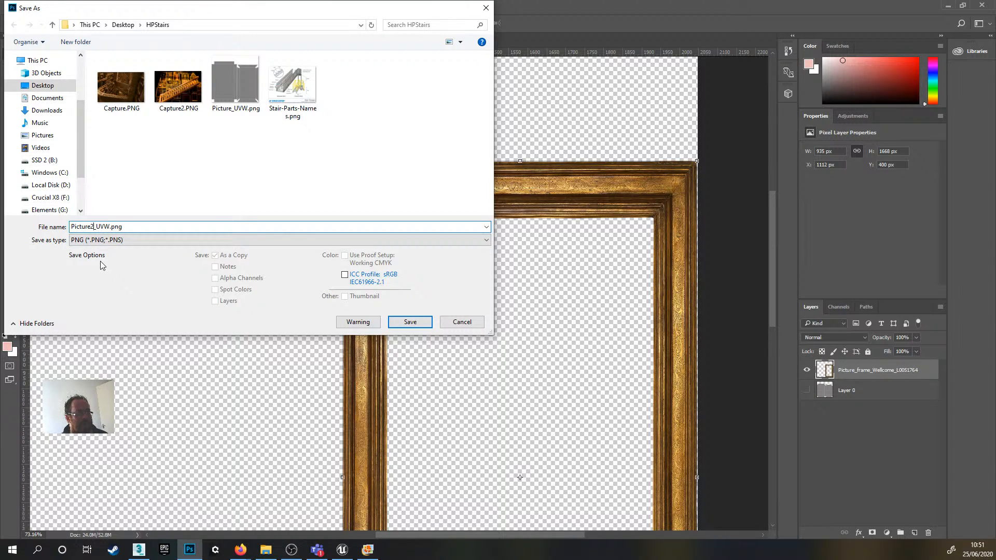
{"action": "key", "text": "Return"}
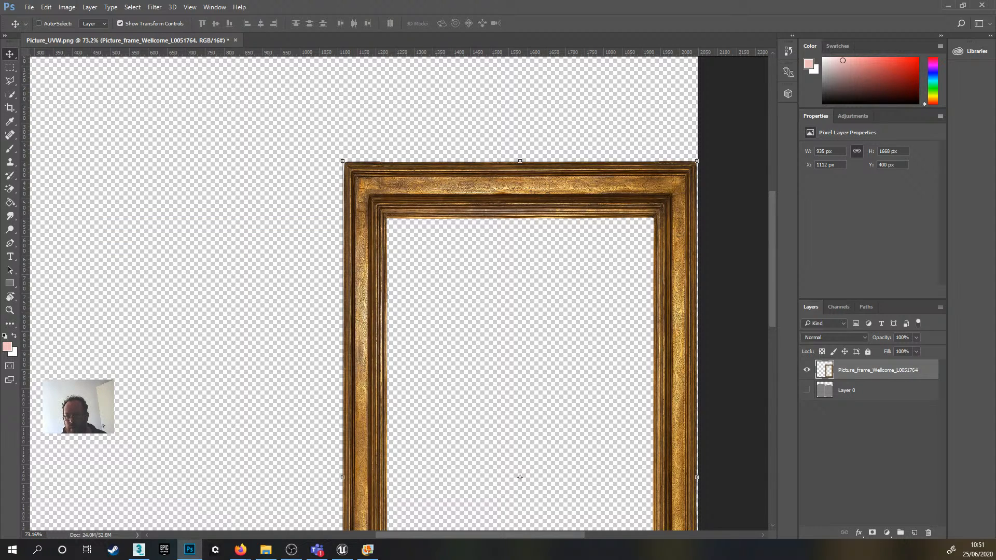
- Switch to 3ds Max, close the UV editor and collapse Box001's whole modifier stack into an Editable Poly
{"action": "key", "text": "alt+Tab"}
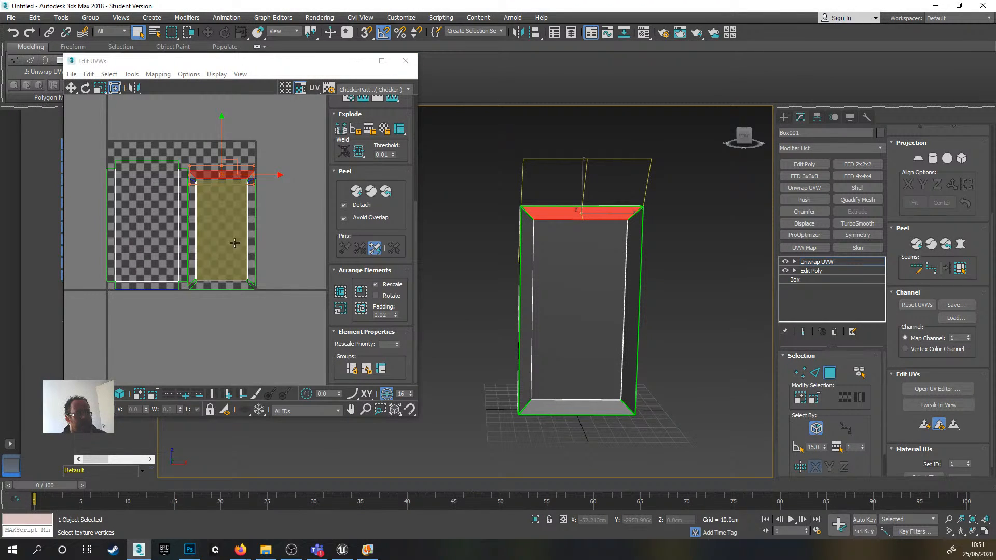
{"action": "left_click", "coordinate": [405, 61]}
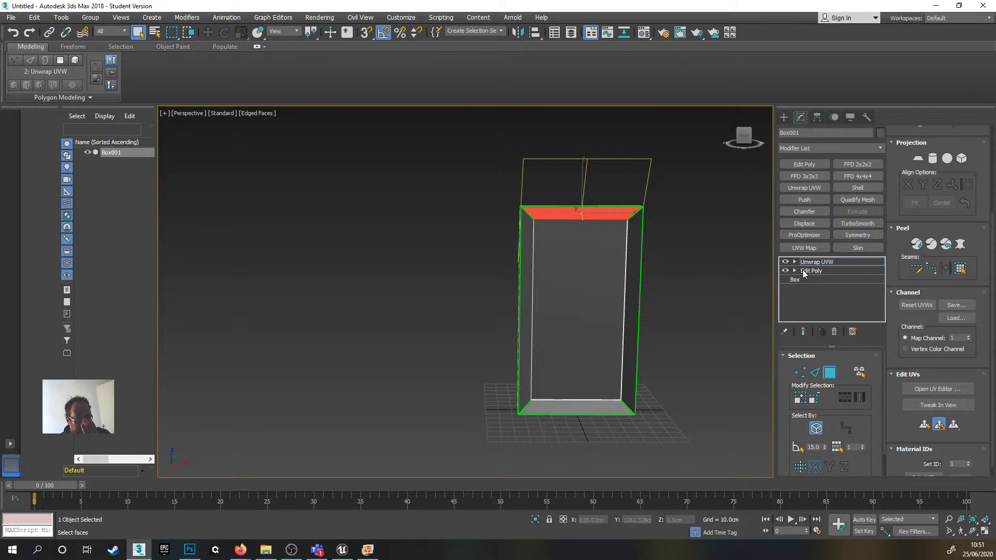
{"action": "right_click", "coordinate": [813, 263]}
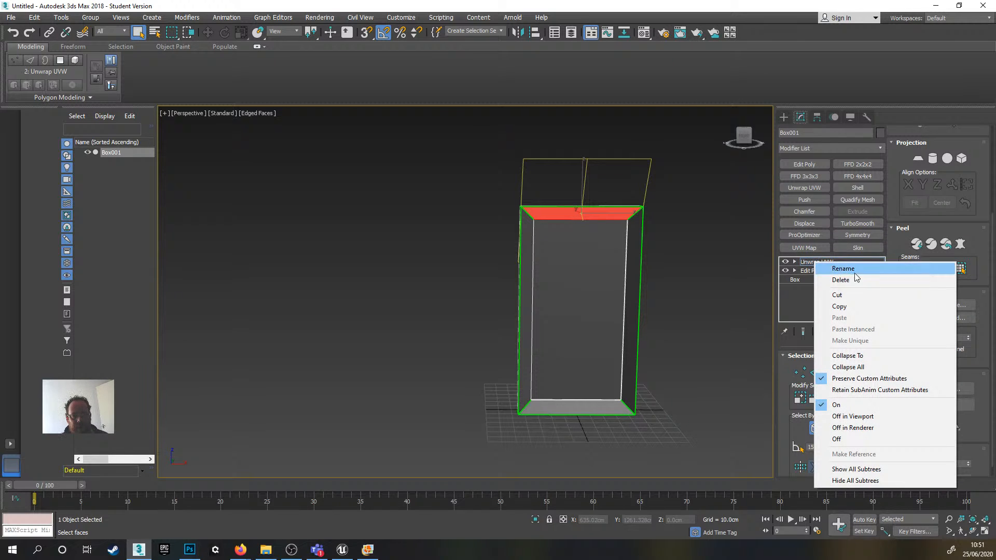
{"action": "left_click", "coordinate": [870, 368]}
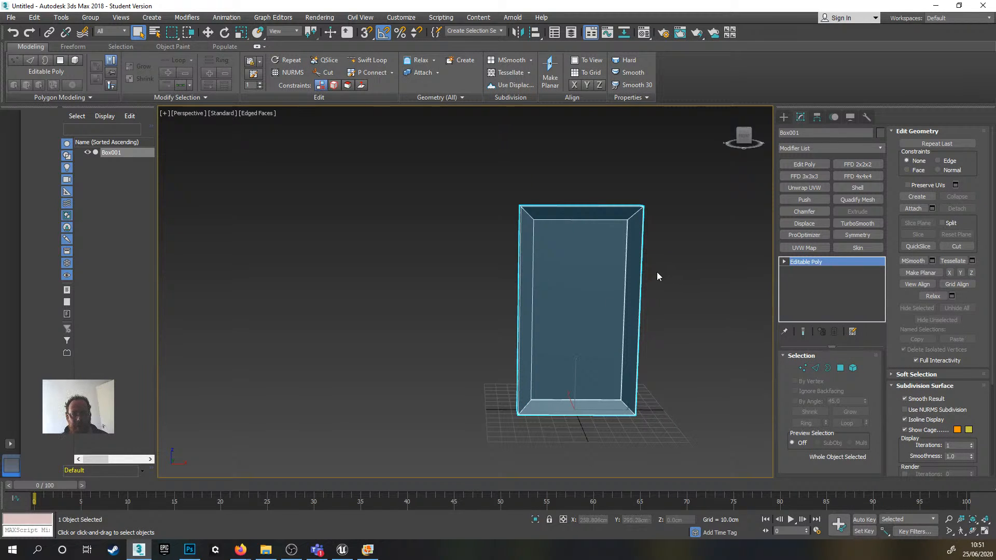
- Open the Material Editor and assign the 01 - Default material to the picture frame model
{"action": "middle_click_drag", "start_coordinate": [657, 276], "coordinate": [639, 309], "text": "alt"}
{"action": "scroll", "coordinate": [571, 305], "scroll_direction": "up", "scroll_amount": 10}
{"action": "scroll", "coordinate": [599, 304], "scroll_direction": "down", "scroll_amount": 4}
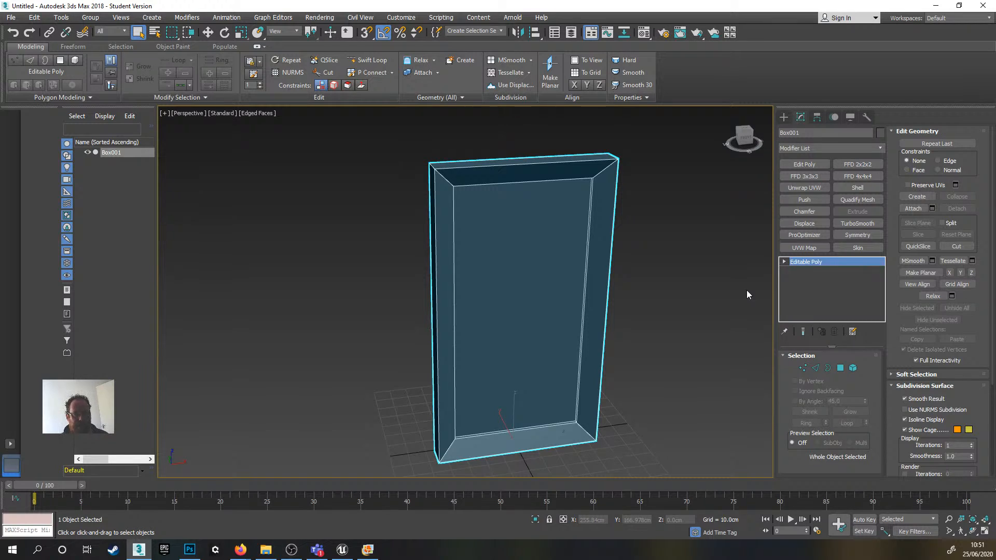
{"action": "middle_click_drag", "start_coordinate": [632, 302], "coordinate": [607, 297], "text": "alt"}
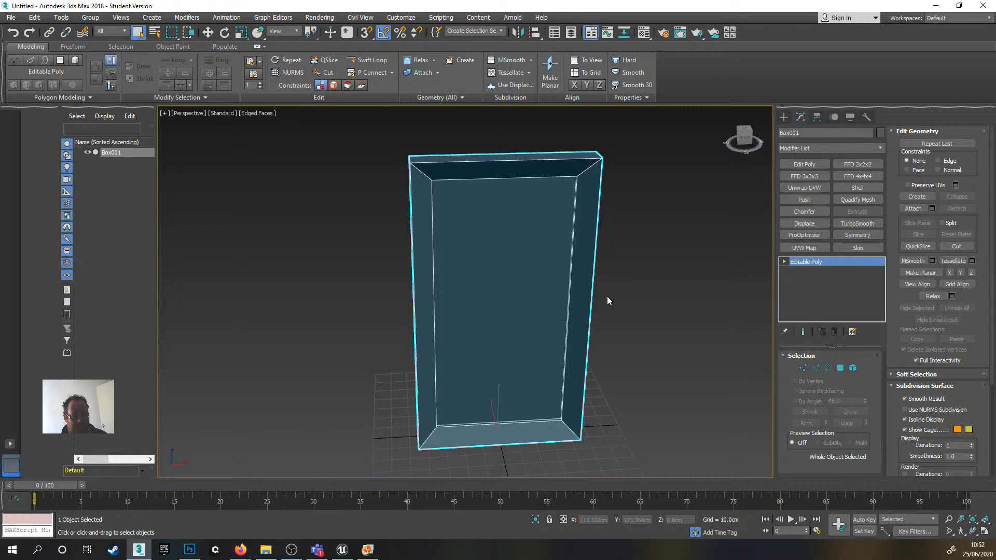
{"action": "middle_click_drag", "start_coordinate": [615, 291], "coordinate": [606, 293], "text": "alt"}
{"action": "key", "text": "m"}
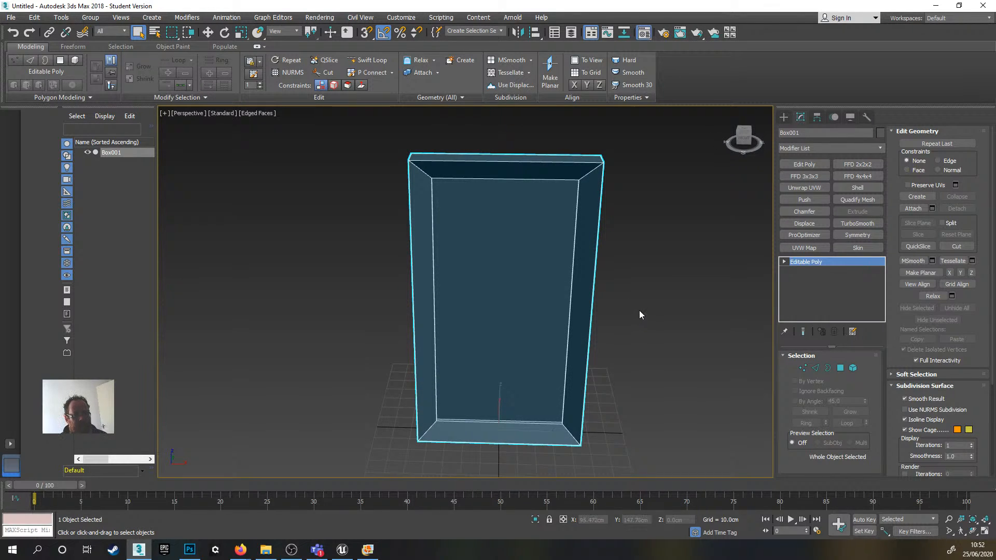
{"action": "left_click_drag", "start_coordinate": [366, 164], "coordinate": [181, 82]}
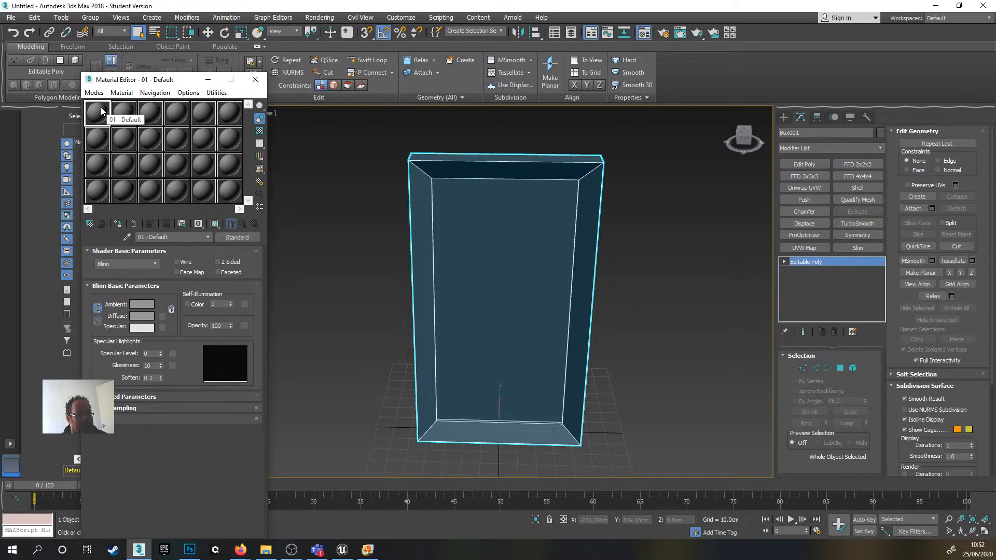
{"action": "left_click_drag", "start_coordinate": [95, 116], "coordinate": [503, 325]}
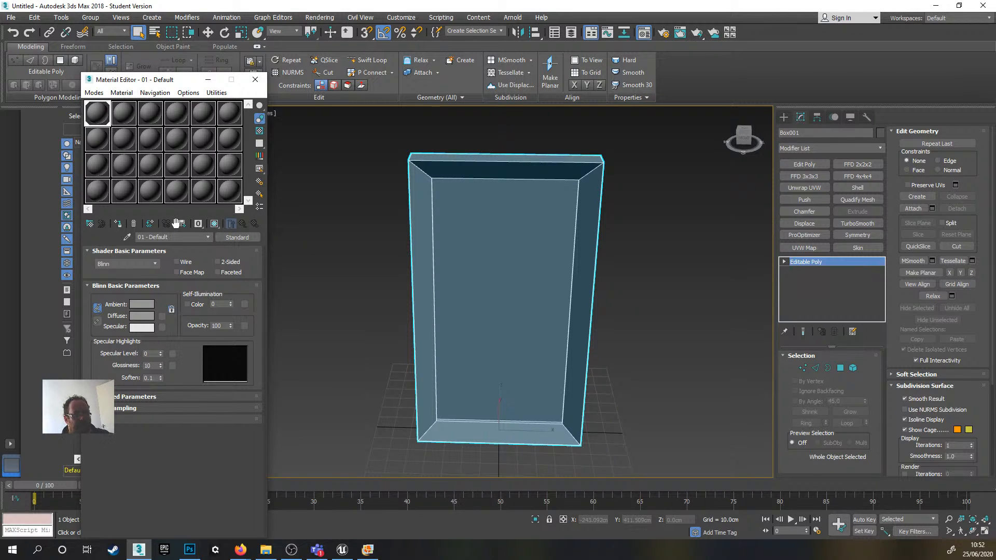
- Set the material's diffuse colour to light purple, about RGB 194, 151, 222, and accept it
{"action": "left_click", "coordinate": [143, 318]}
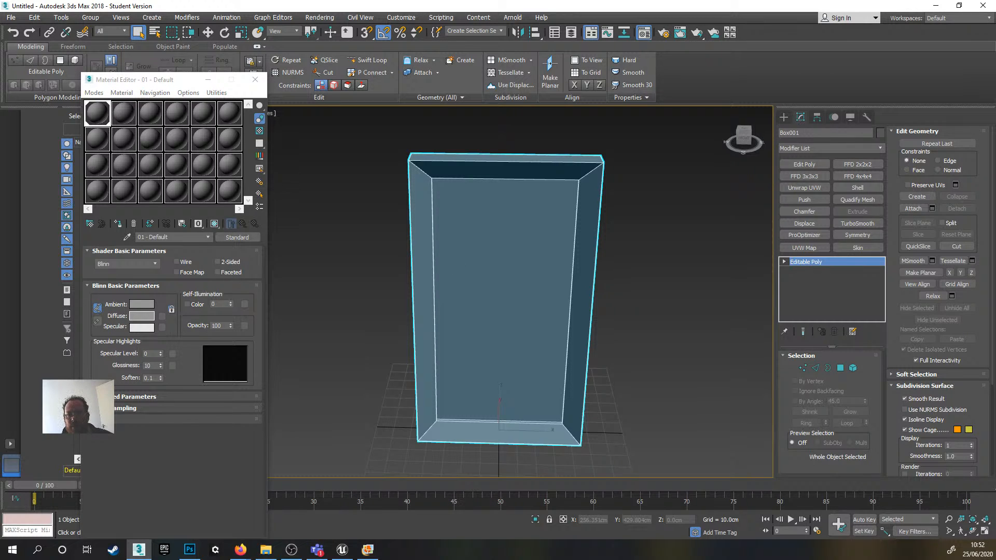
{"action": "left_click_drag", "start_coordinate": [334, 75], "coordinate": [444, 31]}
{"action": "mouse_move", "coordinate": [401, 77]}
{"action": "left_mouse_down"}
{"action": "mouse_move", "coordinate": [344, 69]}
{"action": "mouse_move", "coordinate": [388, 81]}
{"action": "left_mouse_up"}
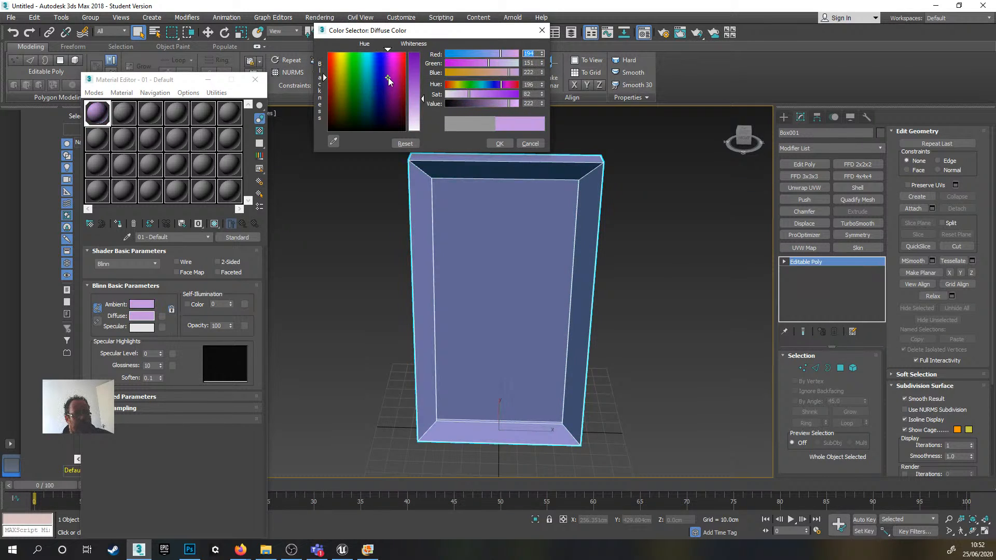
{"action": "left_click", "coordinate": [499, 144]}
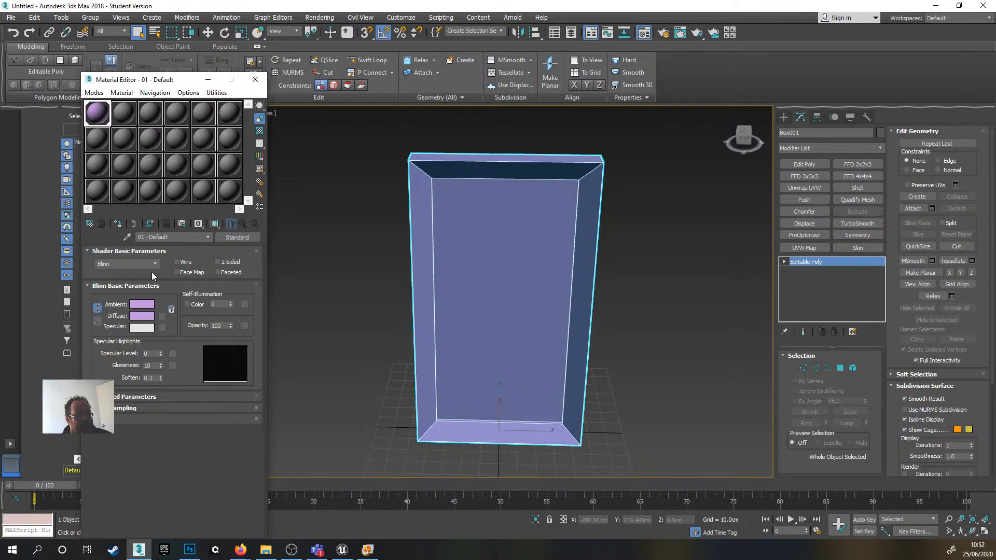
- Add a Bitmap map to the material's diffuse channel and browse to the HPStairs folder on the Desktop for the image
{"action": "left_click", "coordinate": [163, 317]}
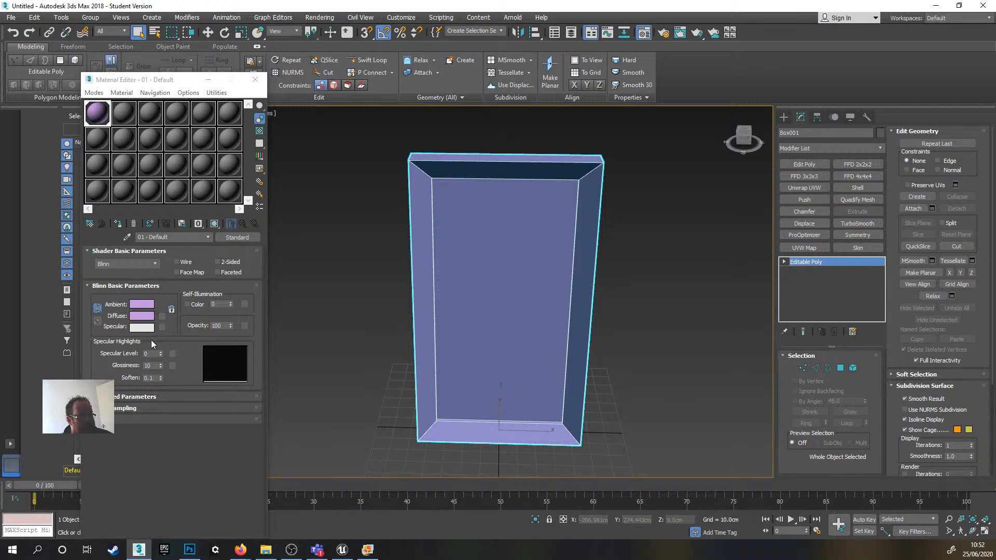
{"action": "left_click_drag", "start_coordinate": [672, 71], "coordinate": [816, 62]}
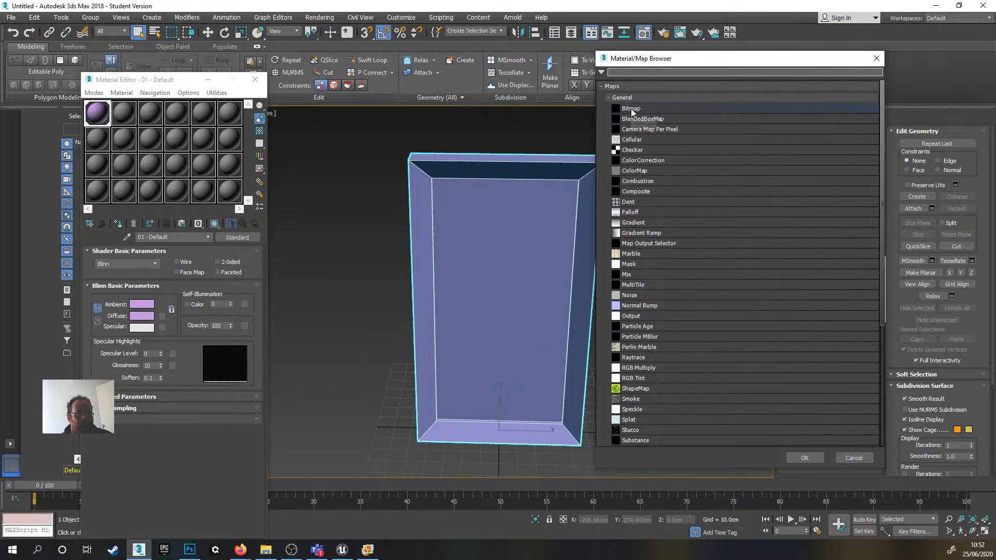
{"action": "double_click", "coordinate": [632, 109]}
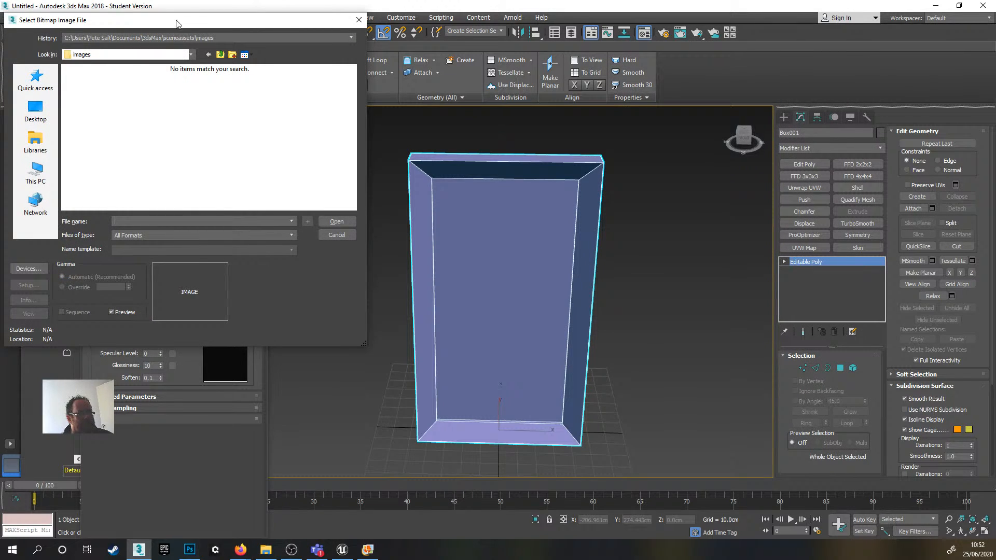
{"action": "left_click", "coordinate": [35, 109]}
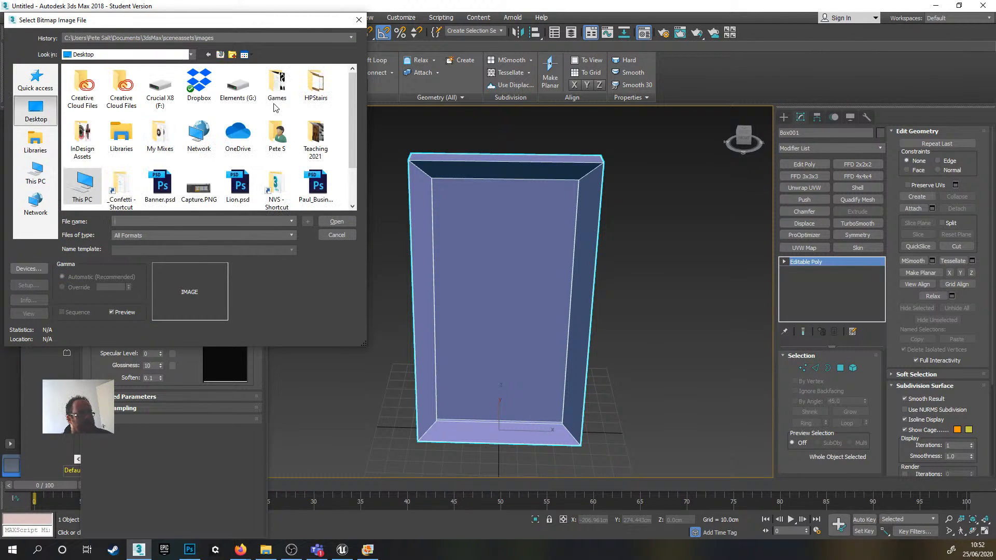
{"action": "double_click", "coordinate": [314, 95]}
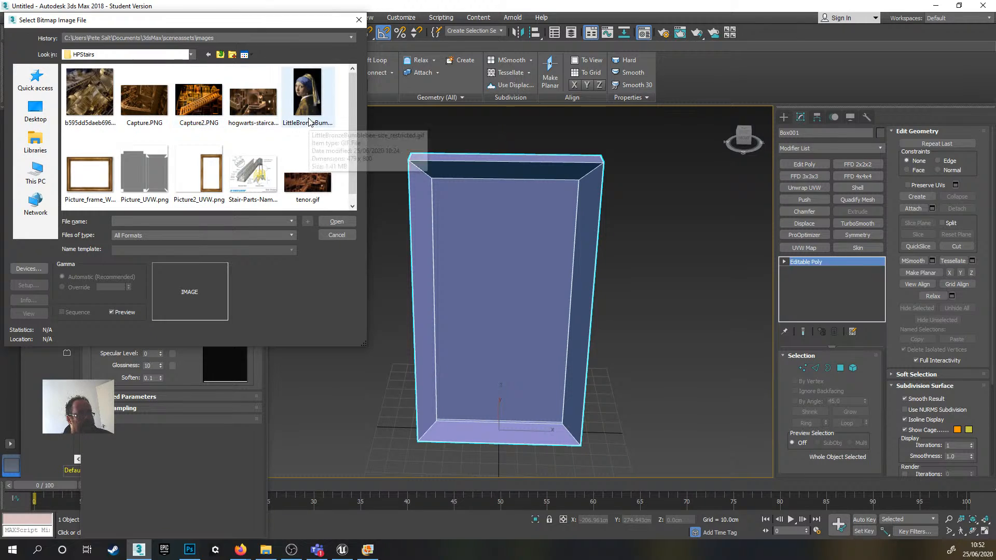
- Load Picture2_UVW.png as the material's diffuse bitmap and show the textured material in the viewport
{"action": "left_click", "coordinate": [207, 180]}
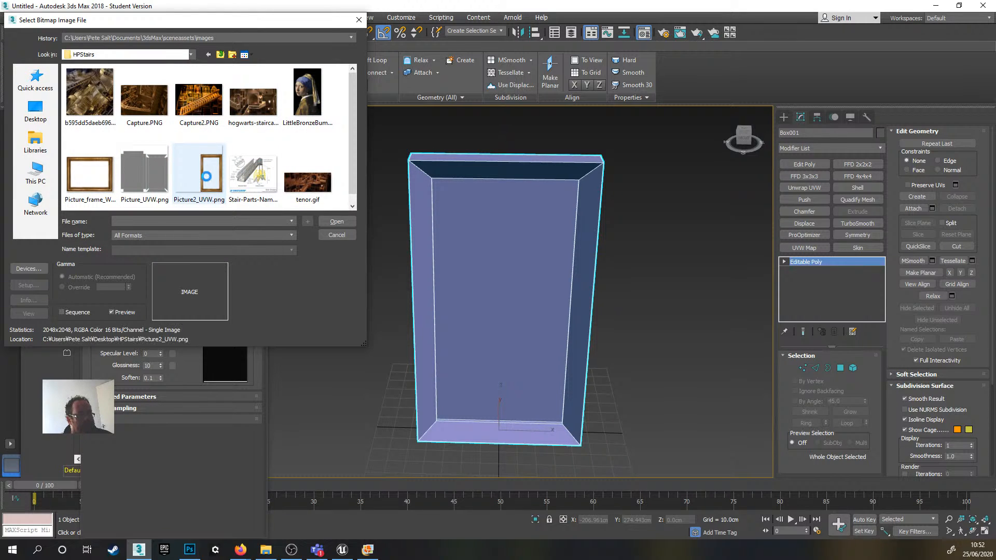
{"action": "left_click", "coordinate": [337, 222]}
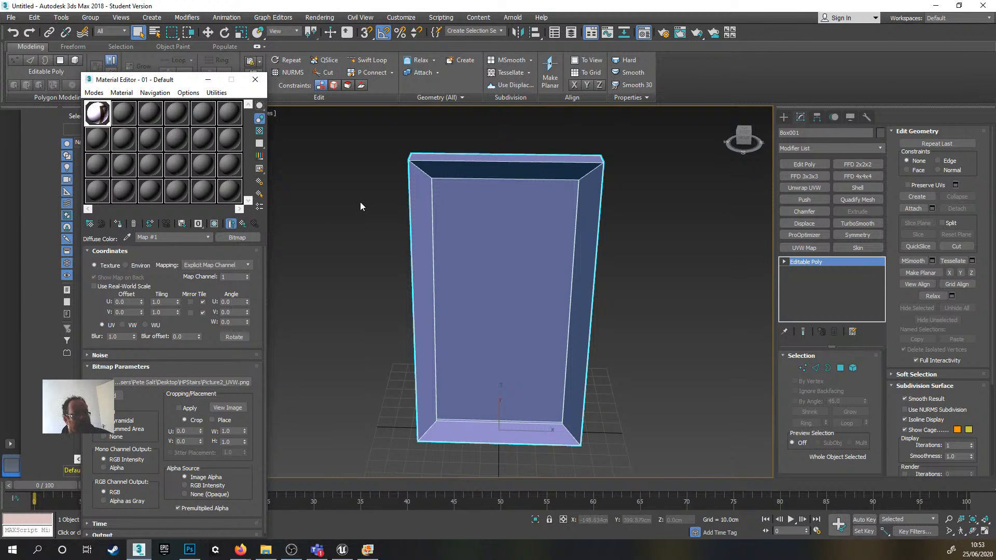
{"action": "left_click", "coordinate": [215, 225]}
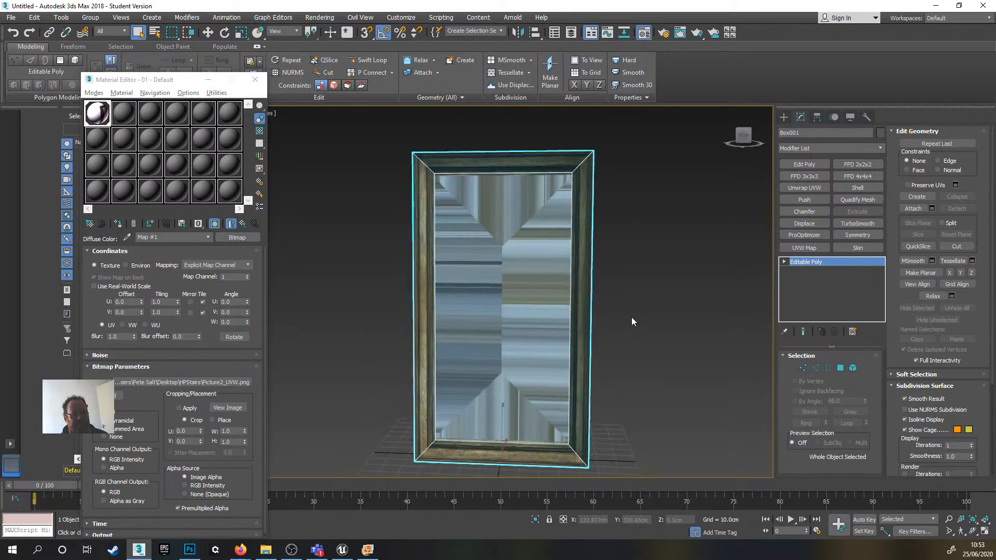
- Examine the texture along the lower rail and bottom corners of the frame, with the model deselected
{"action": "mouse_move", "coordinate": [631, 317]}
{"action": "middle_mouse_down", "text": "alt"}
{"action": "mouse_move", "coordinate": [630, 291]}
{"action": "mouse_move", "coordinate": [630, 317]}
{"action": "mouse_move", "coordinate": [605, 321]}
{"action": "mouse_move", "coordinate": [628, 331]}
{"action": "middle_mouse_up", "text": "alt"}
{"action": "scroll", "coordinate": [617, 363], "scroll_direction": "up", "scroll_amount": 10}
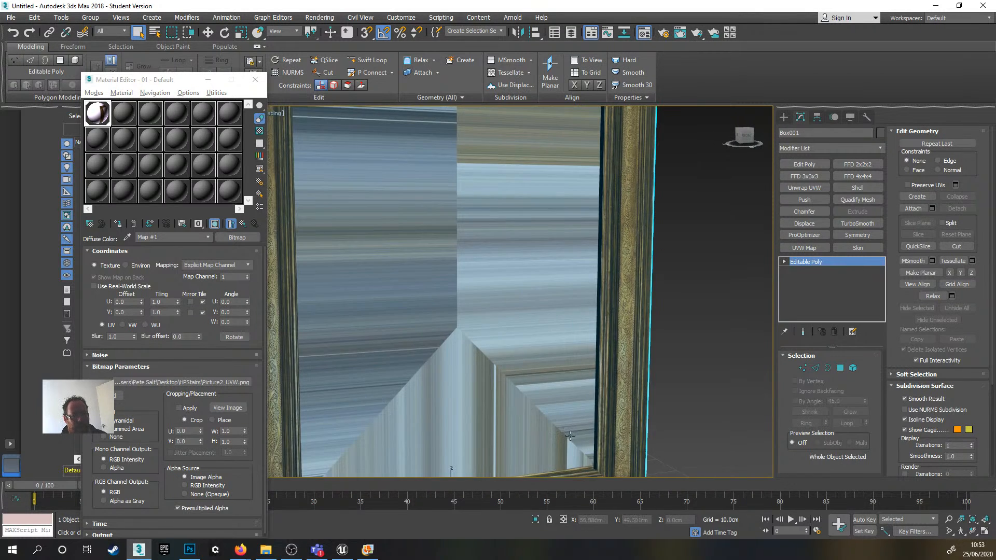
{"action": "scroll", "coordinate": [601, 392], "scroll_direction": "down", "scroll_amount": 10}
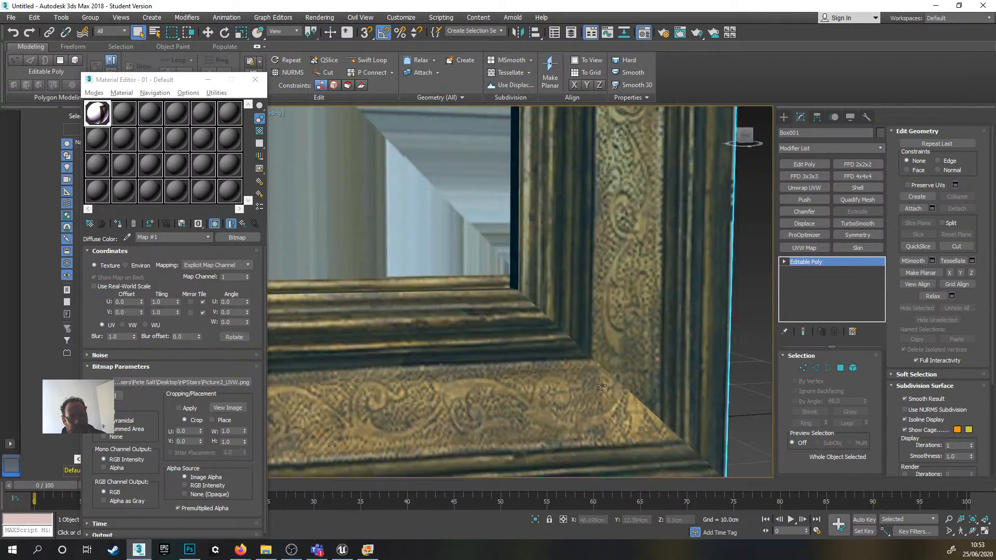
{"action": "scroll", "coordinate": [637, 325], "scroll_direction": "up", "scroll_amount": 8}
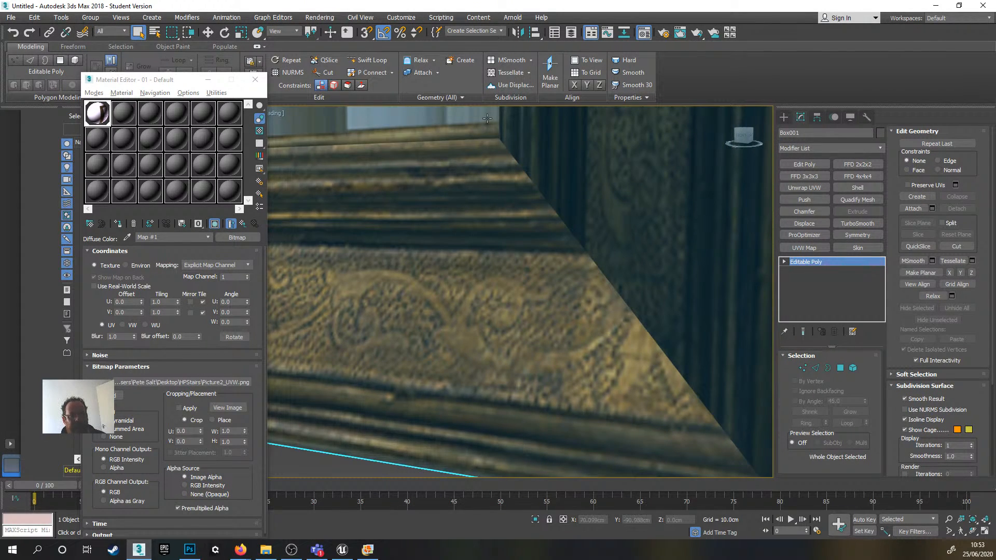
{"action": "scroll", "coordinate": [619, 273], "scroll_direction": "down", "scroll_amount": 3}
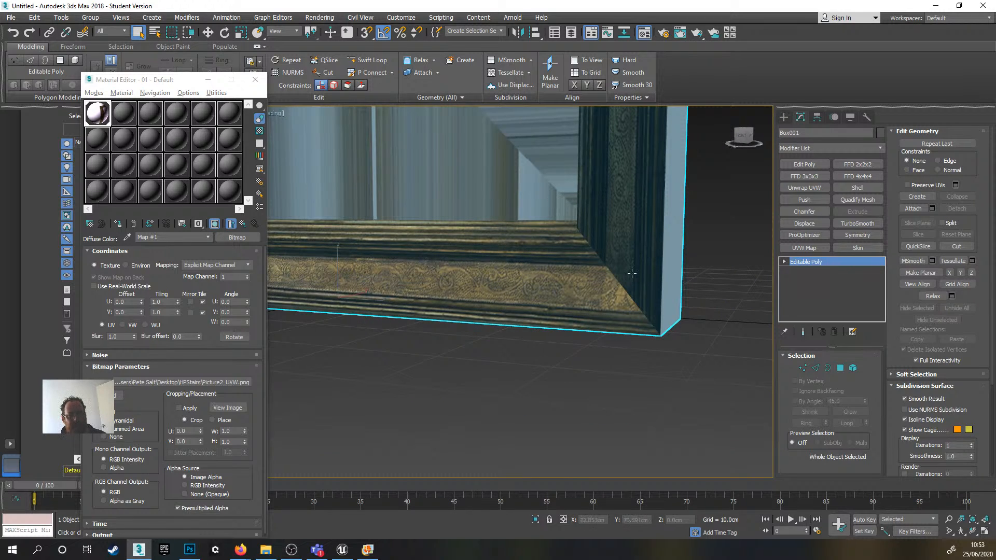
{"action": "scroll", "coordinate": [579, 230], "scroll_direction": "up", "scroll_amount": 2}
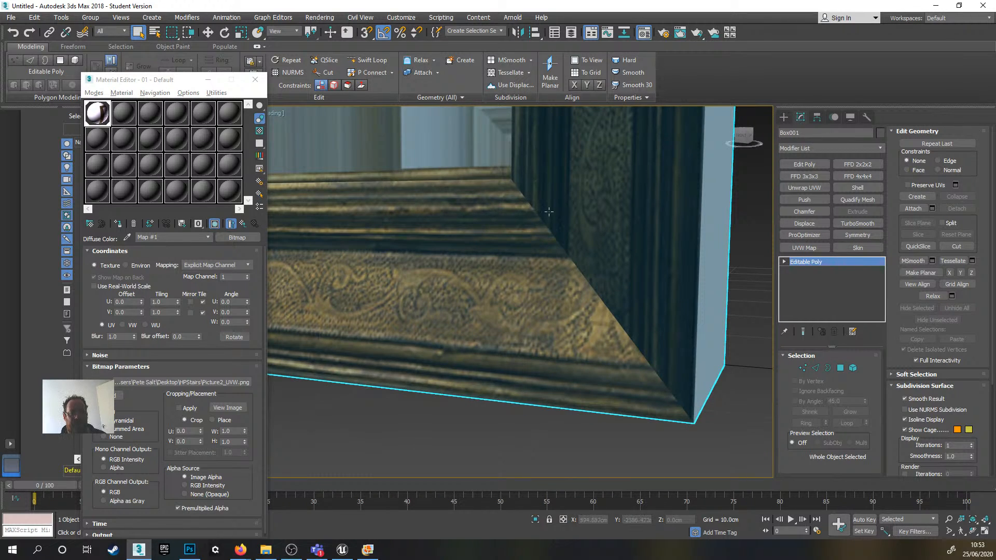
{"action": "scroll", "coordinate": [591, 292], "scroll_direction": "down", "scroll_amount": 6}
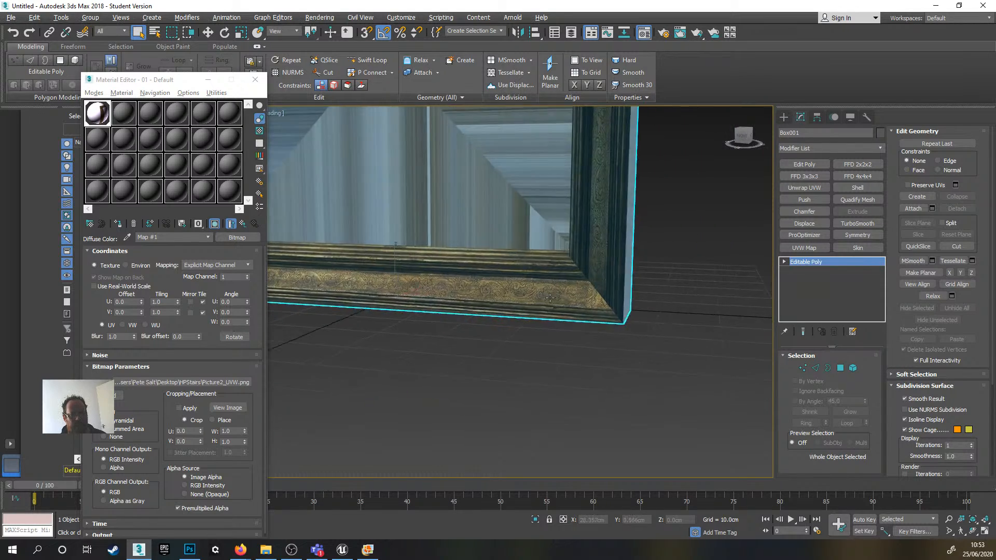
{"action": "left_click", "coordinate": [566, 361]}
{"action": "middle_click_drag", "start_coordinate": [566, 362], "coordinate": [671, 357], "text": "alt"}
{"action": "scroll", "coordinate": [670, 357], "scroll_direction": "down", "scroll_amount": 8}
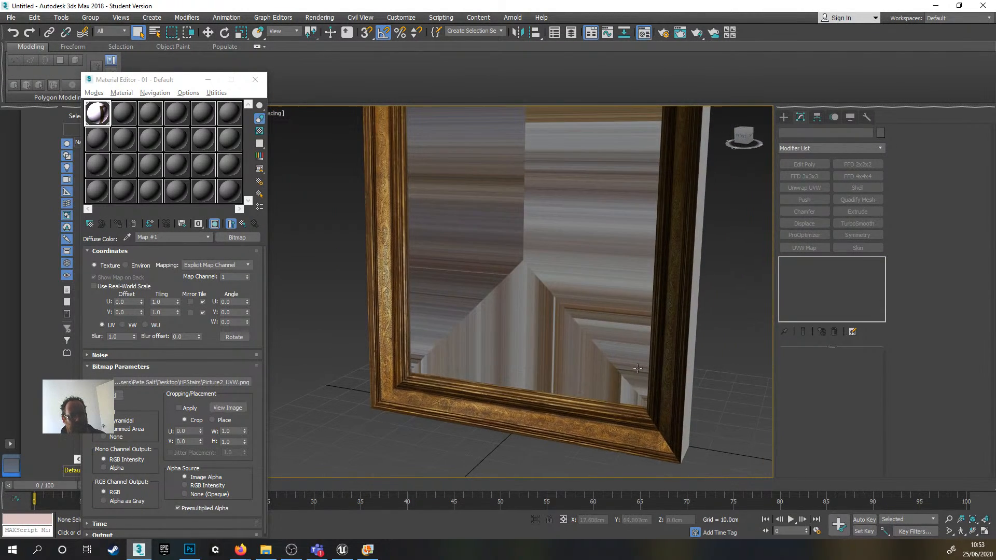
{"action": "scroll", "coordinate": [499, 371], "scroll_direction": "up", "scroll_amount": 8}
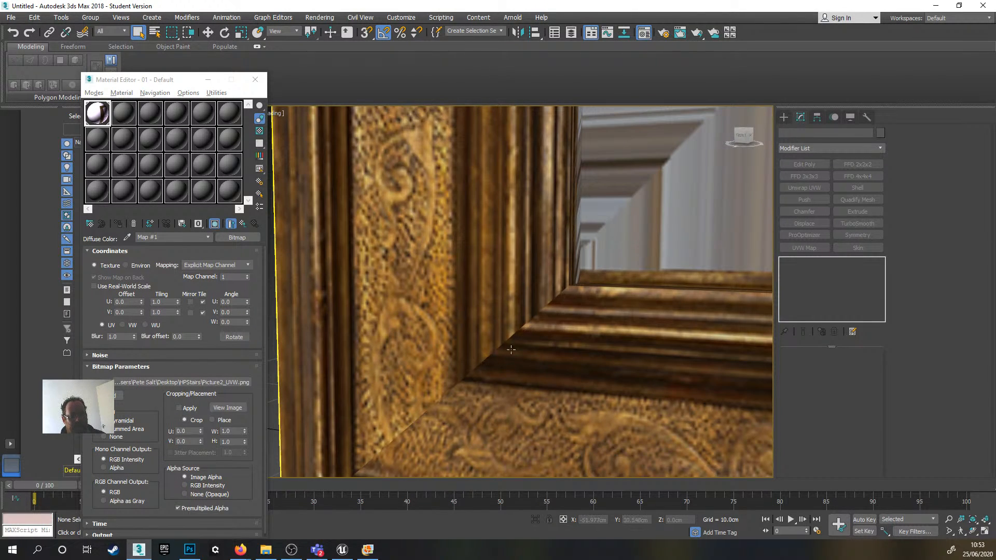
{"action": "scroll", "coordinate": [510, 349], "scroll_direction": "down", "scroll_amount": 4}
{"action": "middle_click_drag", "start_coordinate": [511, 350], "coordinate": [491, 447], "text": "alt"}
{"action": "scroll", "coordinate": [611, 359], "scroll_direction": "down", "scroll_amount": 2}
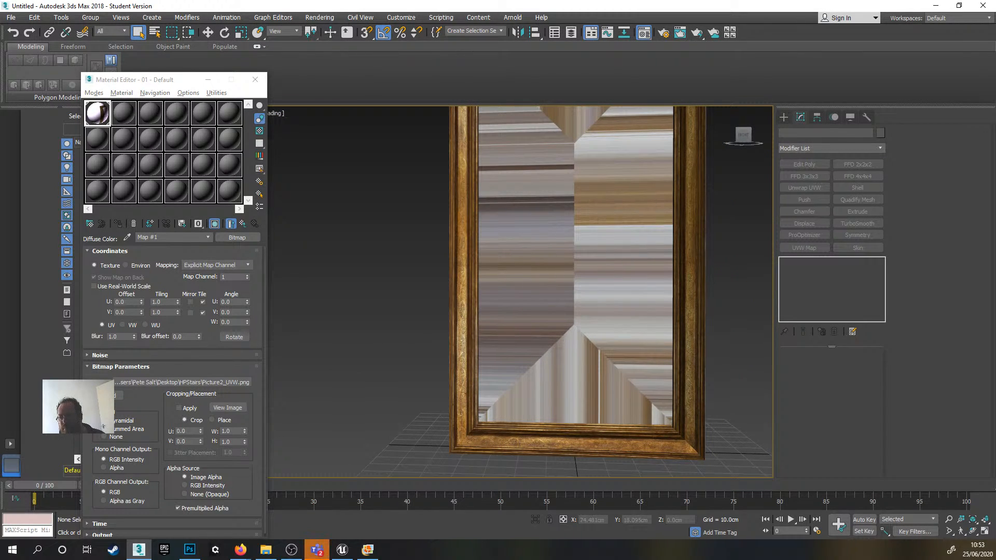
- Examine the texture at the frame's upper corners and inner top edge, and check the whole picture
{"action": "scroll", "coordinate": [542, 324], "scroll_direction": "down", "scroll_amount": 2}
{"action": "scroll", "coordinate": [540, 347], "scroll_direction": "up", "scroll_amount": 6}
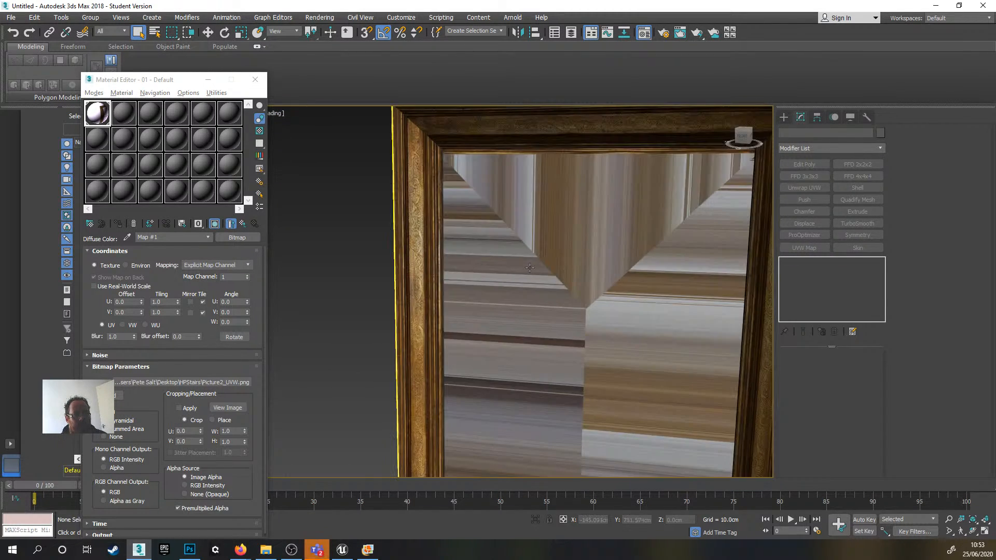
{"action": "scroll", "coordinate": [521, 233], "scroll_direction": "down", "scroll_amount": 3}
{"action": "scroll", "coordinate": [531, 249], "scroll_direction": "up", "scroll_amount": 3}
{"action": "scroll", "coordinate": [531, 249], "scroll_direction": "down", "scroll_amount": 3}
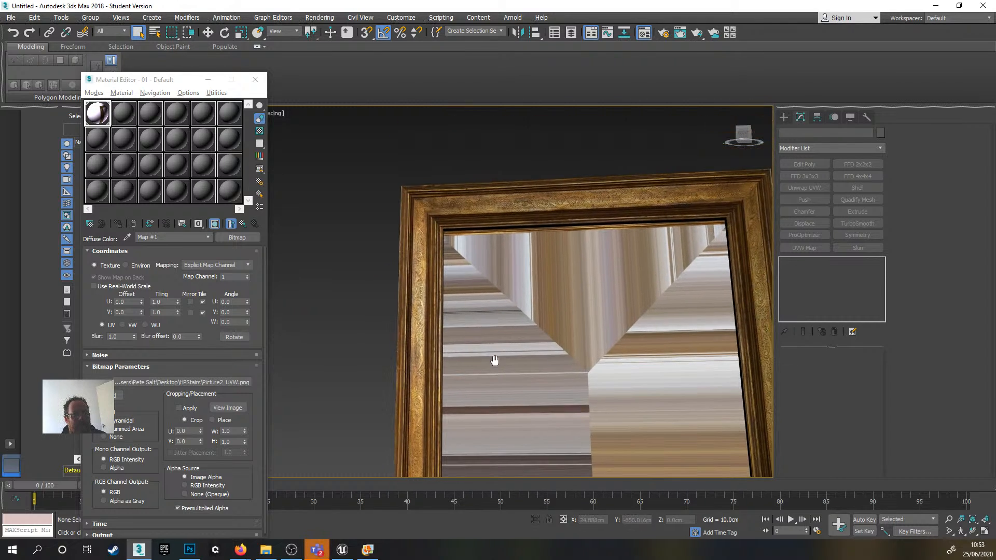
{"action": "scroll", "coordinate": [493, 360], "scroll_direction": "up", "scroll_amount": 2}
{"action": "scroll", "coordinate": [483, 231], "scroll_direction": "up", "scroll_amount": 3}
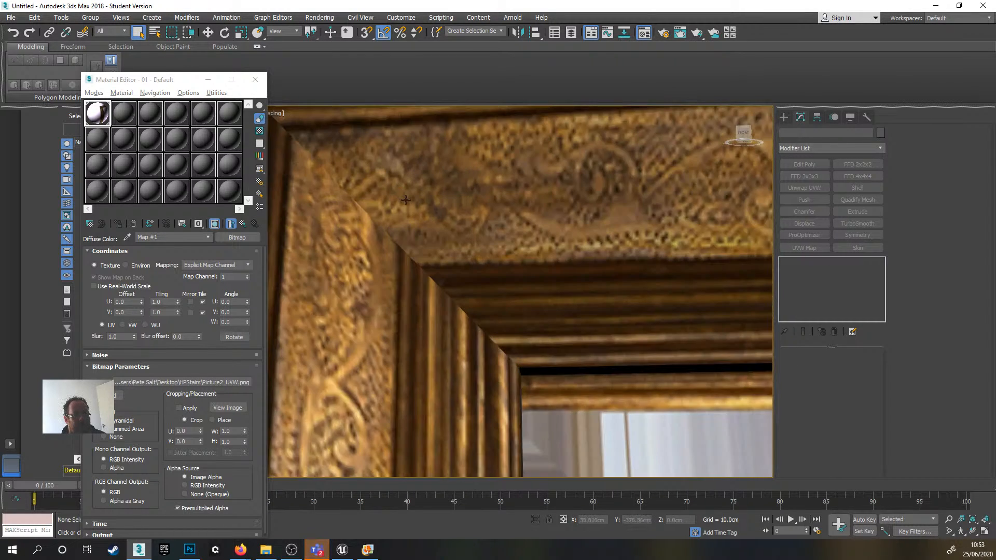
{"action": "scroll", "coordinate": [358, 207], "scroll_direction": "up", "scroll_amount": 1}
{"action": "scroll", "coordinate": [347, 202], "scroll_direction": "down", "scroll_amount": 3}
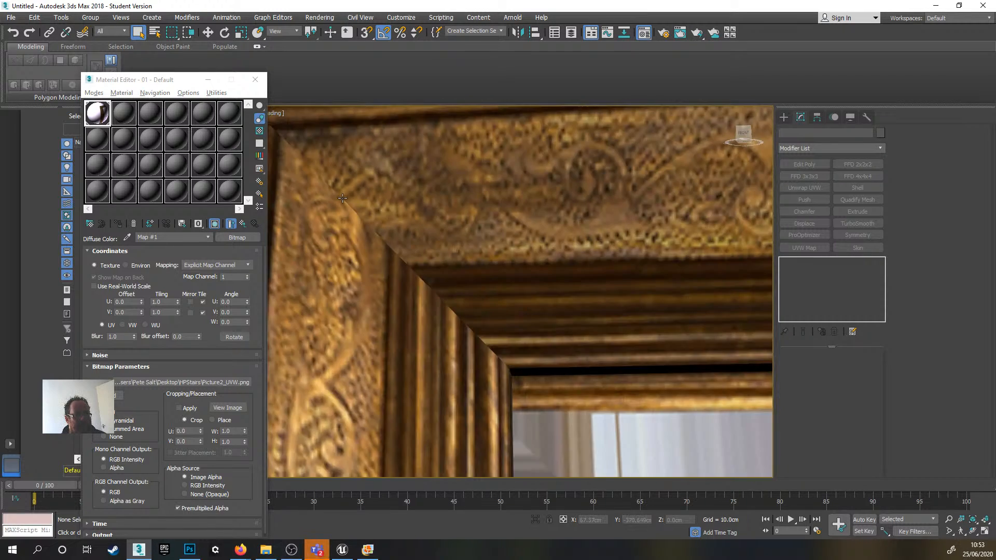
{"action": "scroll", "coordinate": [347, 201], "scroll_direction": "down", "scroll_amount": 2}
{"action": "scroll", "coordinate": [398, 251], "scroll_direction": "up", "scroll_amount": 3}
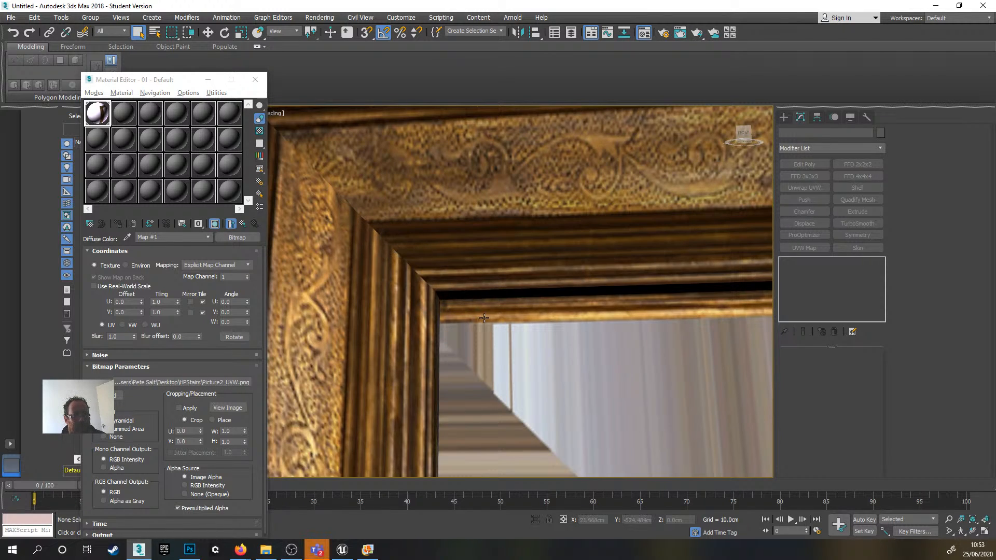
{"action": "scroll", "coordinate": [484, 318], "scroll_direction": "down", "scroll_amount": 5}
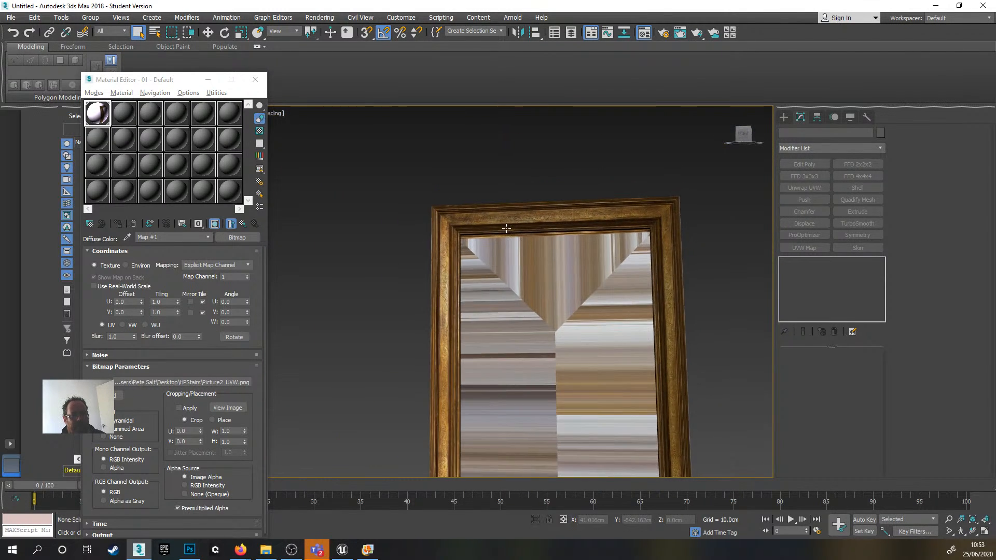
{"action": "scroll", "coordinate": [506, 228], "scroll_direction": "up", "scroll_amount": 4}
{"action": "scroll", "coordinate": [479, 262], "scroll_direction": "down", "scroll_amount": 2}
{"action": "scroll", "coordinate": [600, 254], "scroll_direction": "up", "scroll_amount": 2}
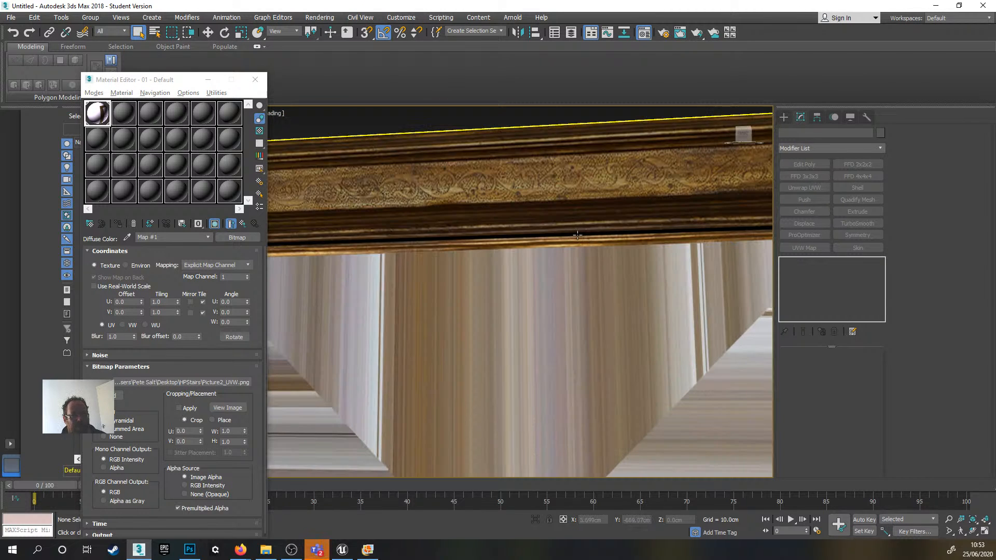
{"action": "scroll", "coordinate": [555, 229], "scroll_direction": "down", "scroll_amount": 4}
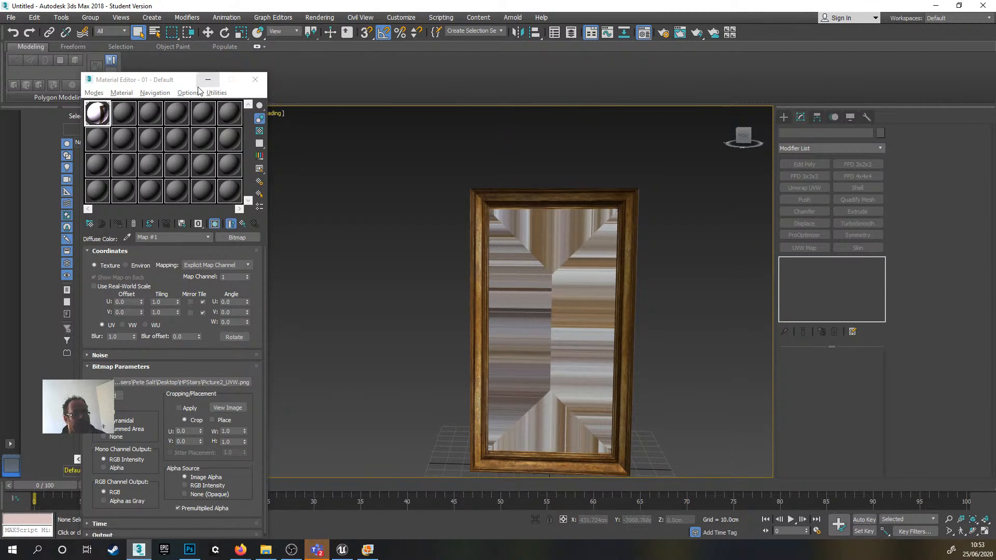
{"action": "left_click_drag", "start_coordinate": [212, 81], "coordinate": [213, 59]}
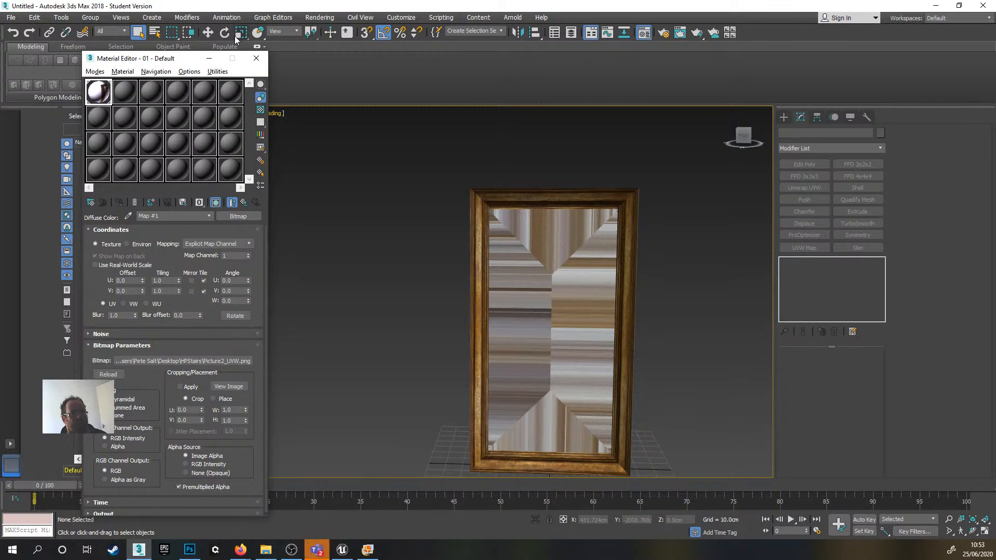
{"action": "middle_click_drag", "start_coordinate": [436, 247], "coordinate": [491, 239], "text": "alt"}
{"action": "scroll", "coordinate": [552, 254], "scroll_direction": "up", "scroll_amount": 3}
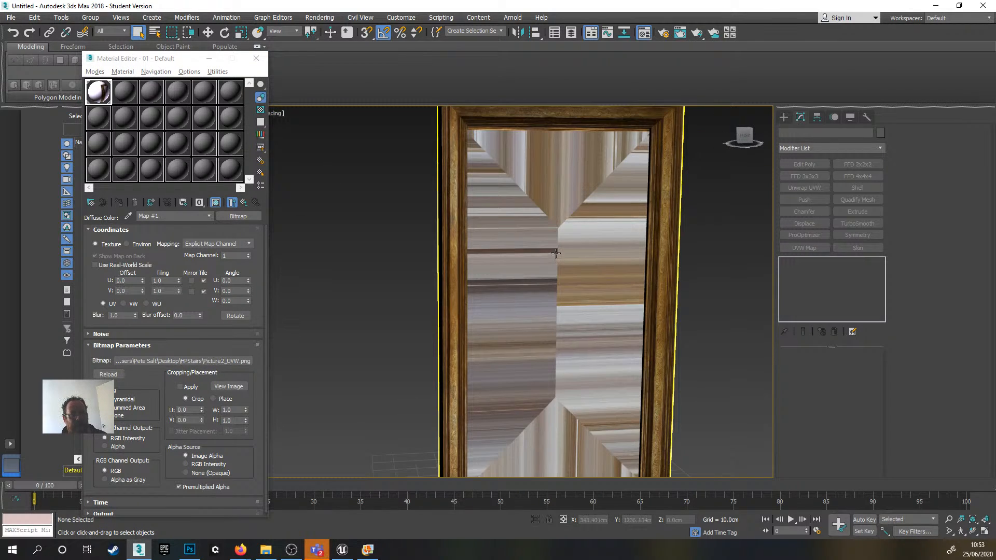
{"action": "scroll", "coordinate": [552, 253], "scroll_direction": "down", "scroll_amount": 3}
{"action": "middle_click_drag", "start_coordinate": [552, 254], "coordinate": [539, 263]}
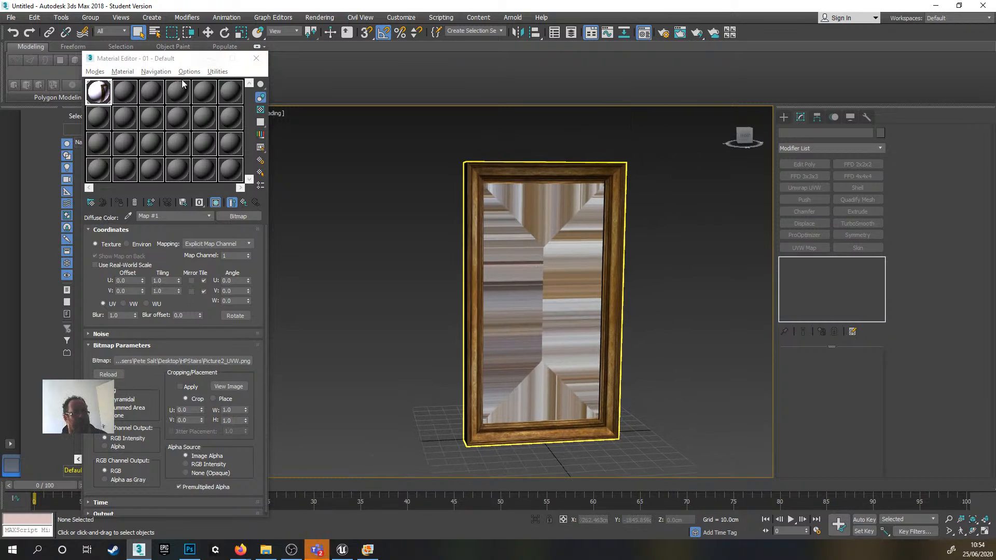
- Put the Material Editor away and select the picture frame model
{"action": "left_click", "coordinate": [209, 60]}
{"action": "left_click", "coordinate": [576, 252]}
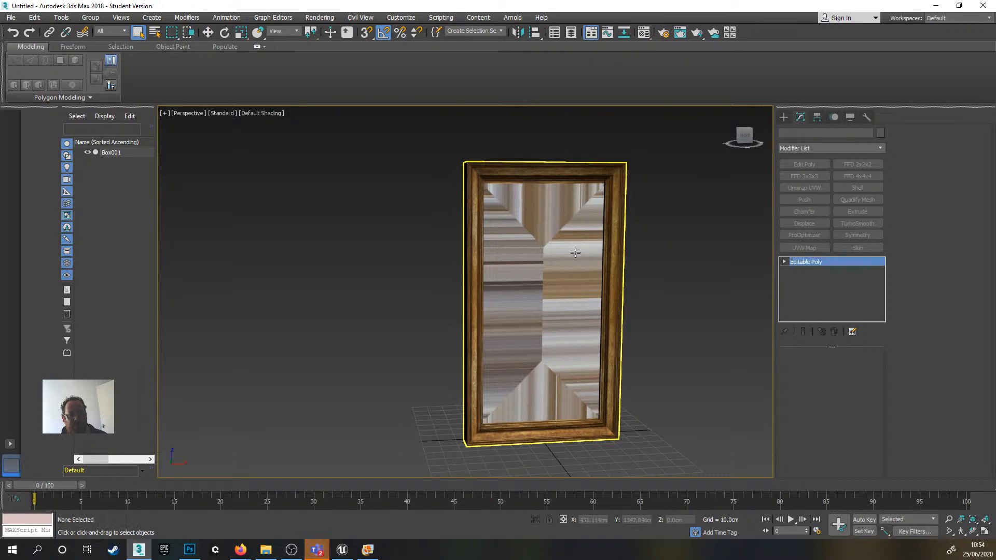
{"action": "middle_click_drag", "start_coordinate": [575, 252], "coordinate": [526, 306], "text": "alt"}
{"action": "scroll", "coordinate": [547, 273], "scroll_direction": "down", "scroll_amount": 3}
{"action": "scroll", "coordinate": [526, 264], "scroll_direction": "up", "scroll_amount": 3}
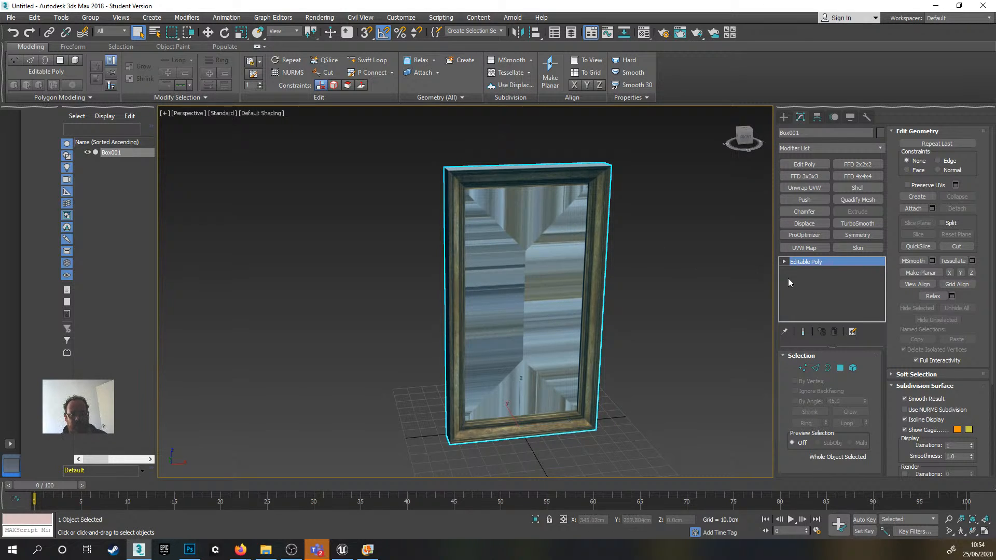
{"action": "middle_click_drag", "start_coordinate": [605, 284], "coordinate": [601, 276]}
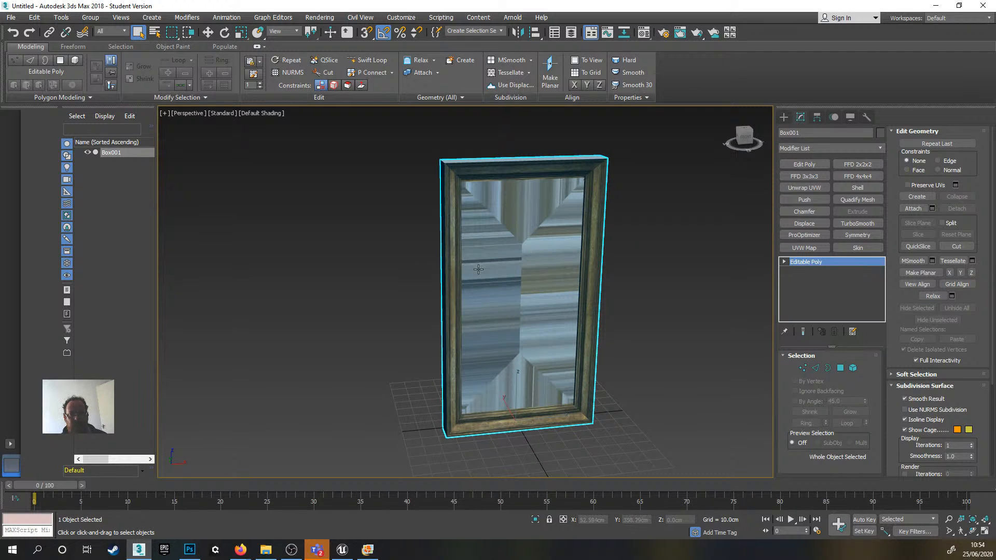
{"action": "mouse_move", "coordinate": [545, 252]}
{"action": "middle_mouse_down", "text": "alt"}
{"action": "mouse_move", "coordinate": [519, 250]}
{"action": "mouse_move", "coordinate": [548, 249]}
{"action": "middle_mouse_up", "text": "alt"}
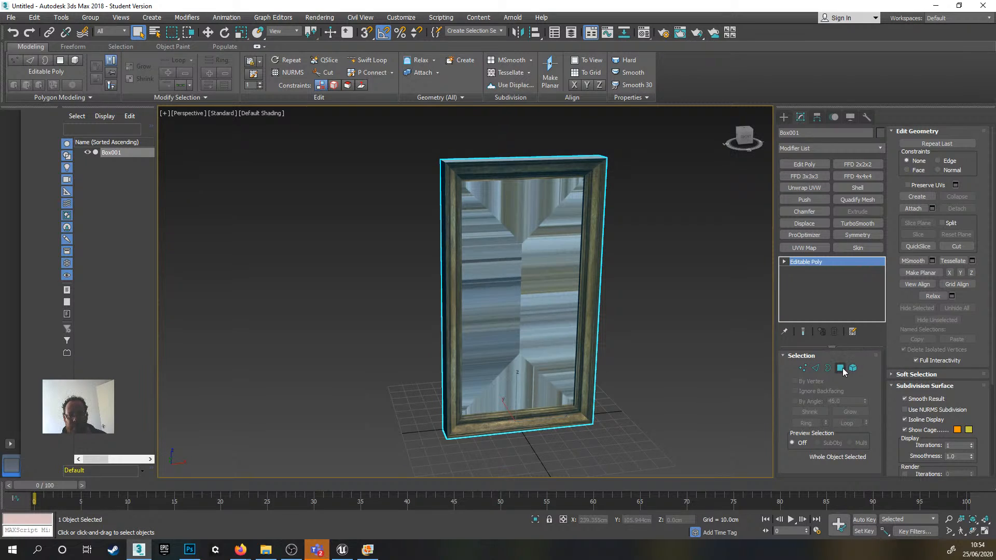
- Assign material ID 1 to all polygons of the picture frame and clear the selection
{"action": "left_click", "coordinate": [840, 367]}
{"action": "left_click", "coordinate": [524, 287]}
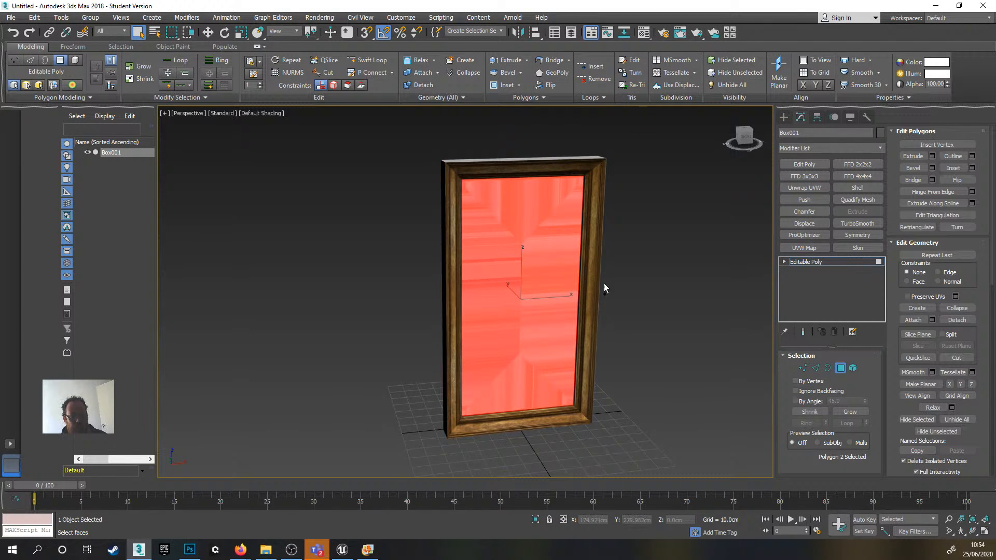
{"action": "key", "text": "ctrl+a"}
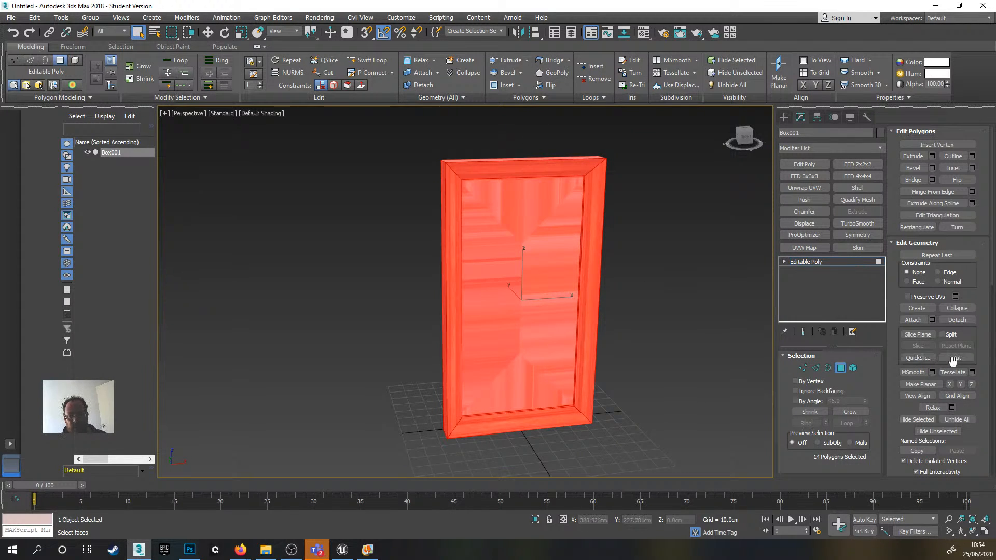
{"action": "scroll", "coordinate": [954, 362], "scroll_direction": "down", "scroll_amount": 5}
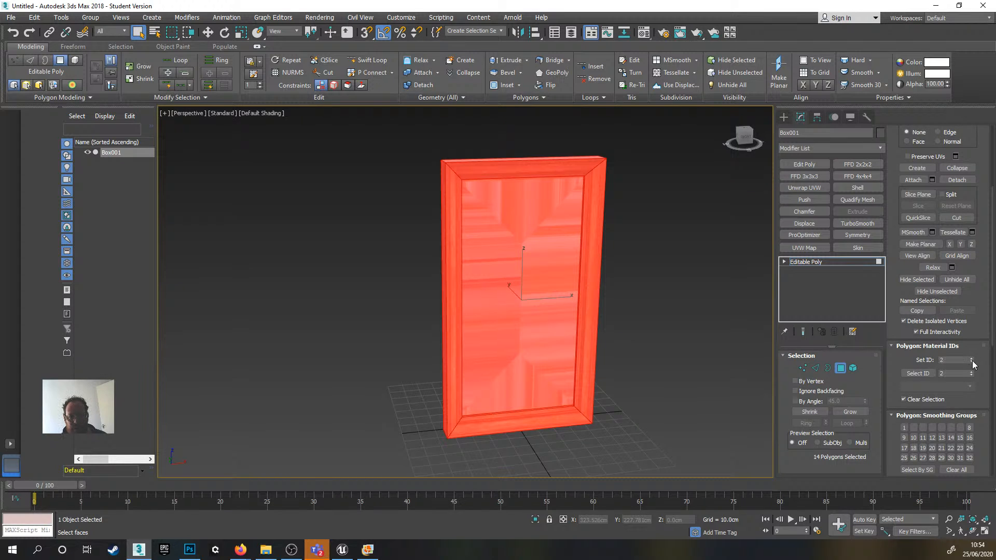
{"action": "left_click", "coordinate": [972, 362]}
{"action": "left_click", "coordinate": [703, 315]}
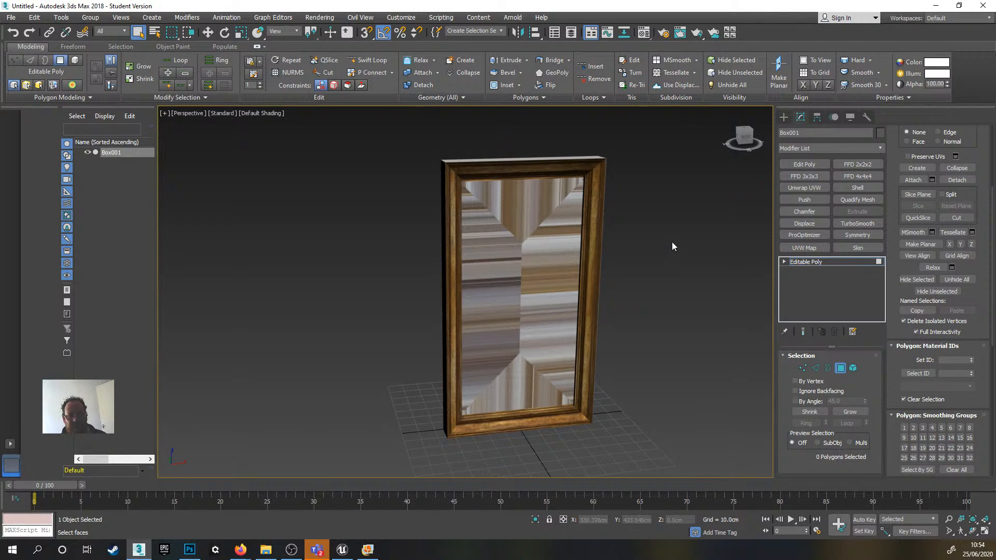
- Assign material ID 2 to the large inner picture polygon and deselect it
{"action": "left_click", "coordinate": [522, 254]}
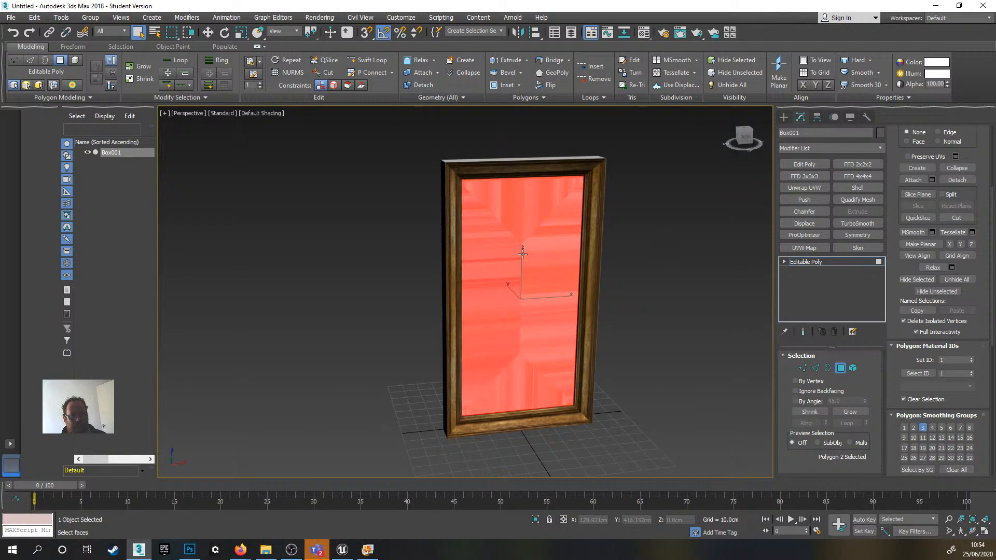
{"action": "left_click", "coordinate": [971, 358]}
{"action": "left_click", "coordinate": [649, 307]}
- Convert the picture frame's Standard material to a Multi/Sub-Object material, keeping the old material as a sub-material
{"action": "key", "text": "m"}
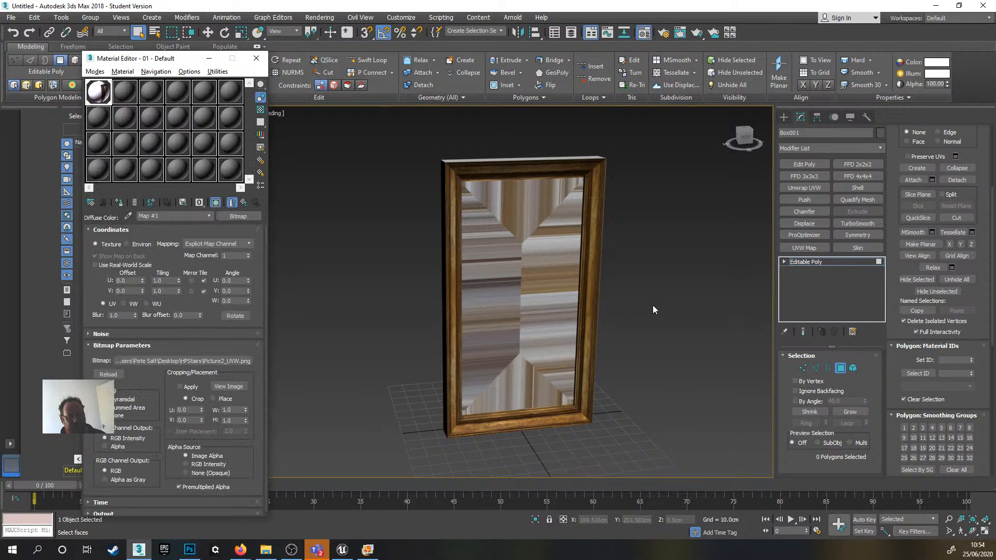
{"action": "left_click", "coordinate": [243, 202]}
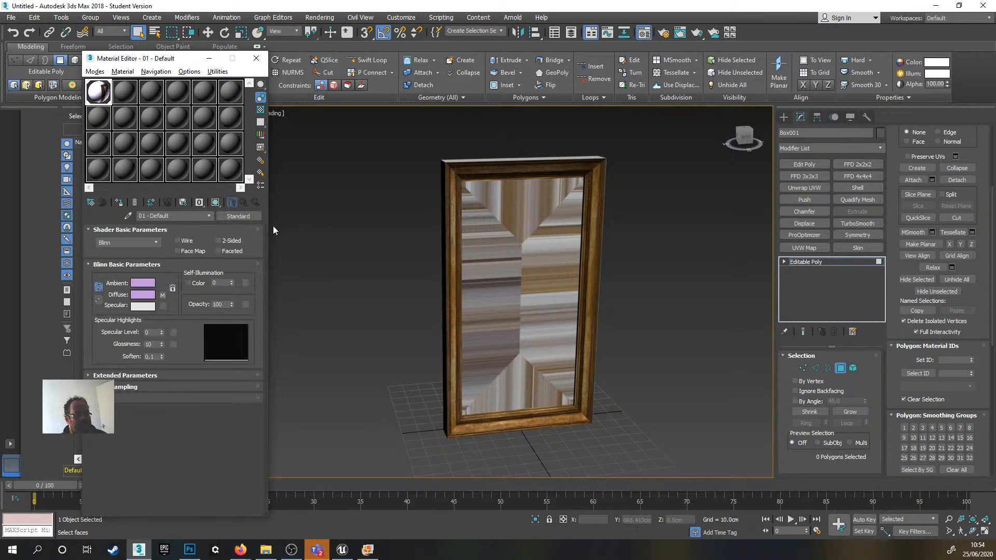
{"action": "left_click", "coordinate": [238, 216]}
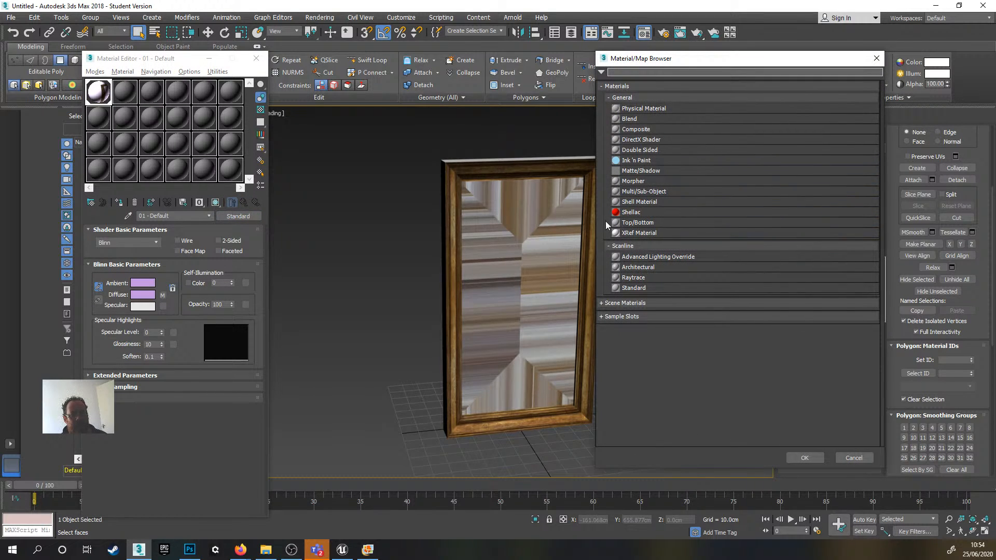
{"action": "double_click", "coordinate": [652, 188]}
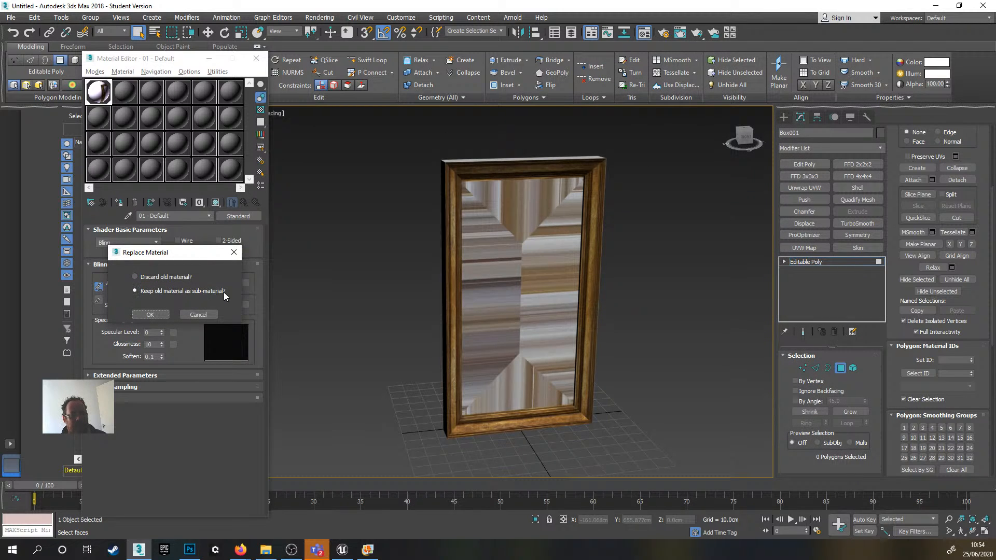
{"action": "left_click", "coordinate": [162, 316]}
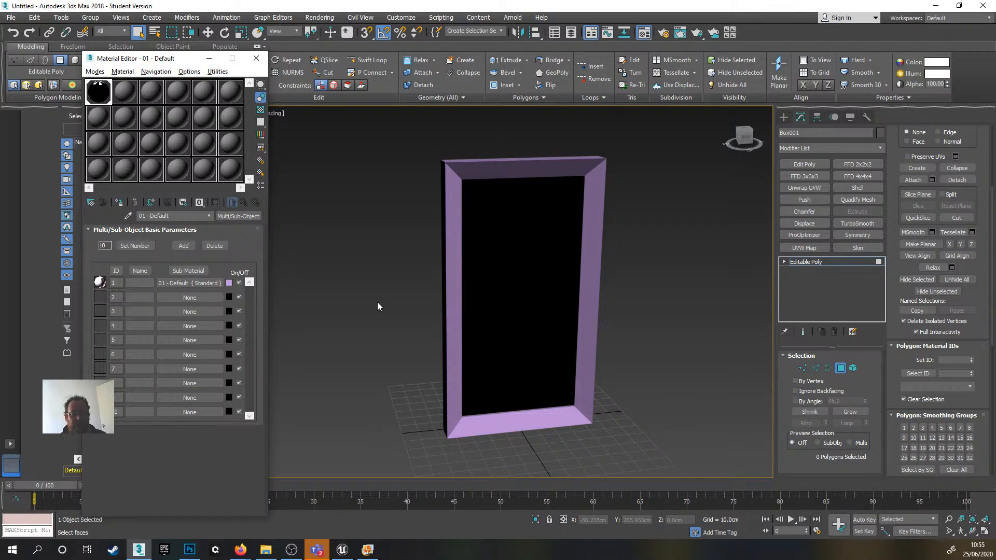
- Show the frame texture of sub-material 1 in the viewport and return to the parent material
{"action": "mouse_move", "coordinate": [552, 337]}
{"action": "middle_mouse_down", "text": "alt"}
{"action": "mouse_move", "coordinate": [501, 310]}
{"action": "mouse_move", "coordinate": [535, 331]}
{"action": "mouse_move", "coordinate": [591, 333]}
{"action": "mouse_move", "coordinate": [550, 332]}
{"action": "middle_mouse_up", "text": "alt"}
{"action": "left_click", "coordinate": [190, 283]}
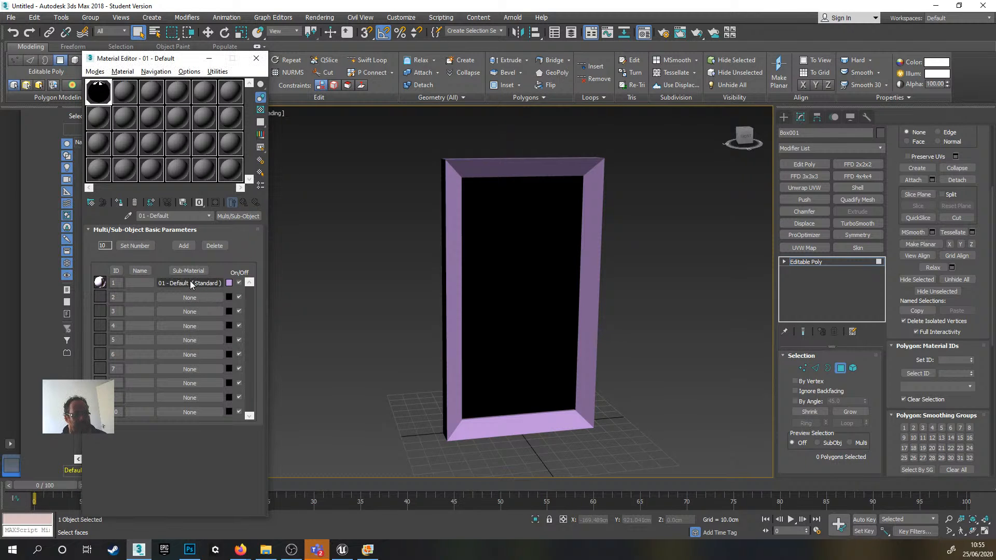
{"action": "left_click", "coordinate": [215, 202]}
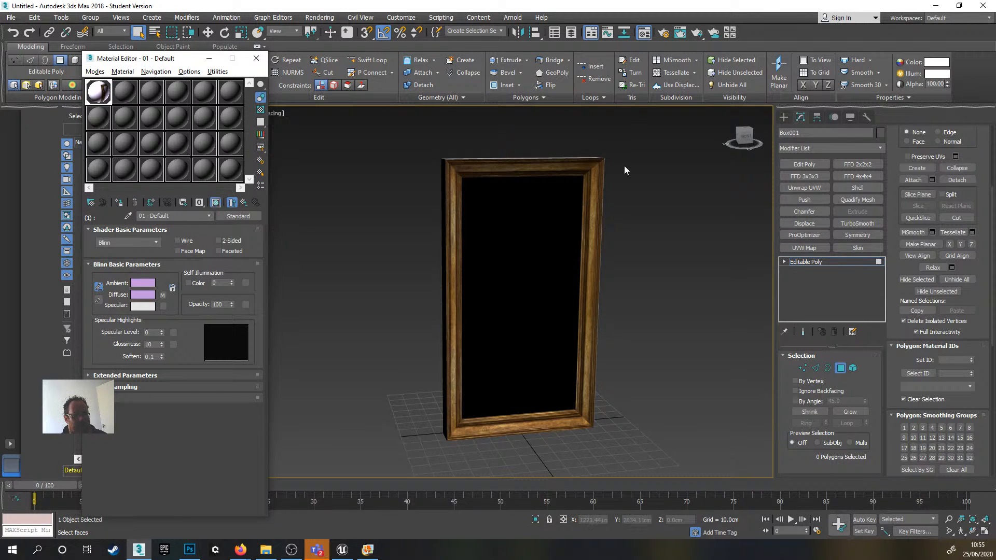
{"action": "middle_click_drag", "start_coordinate": [469, 270], "coordinate": [455, 260], "text": "alt"}
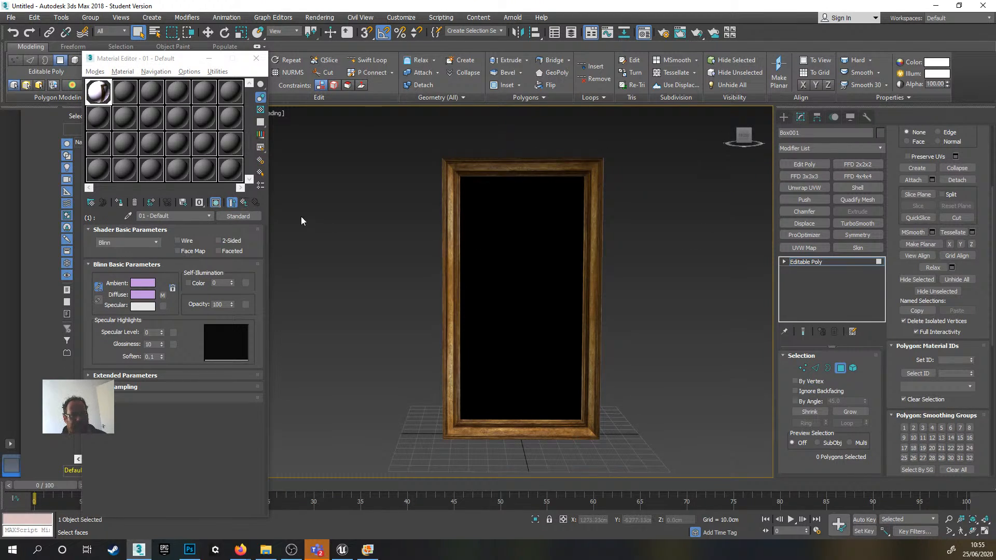
{"action": "left_click", "coordinate": [242, 203]}
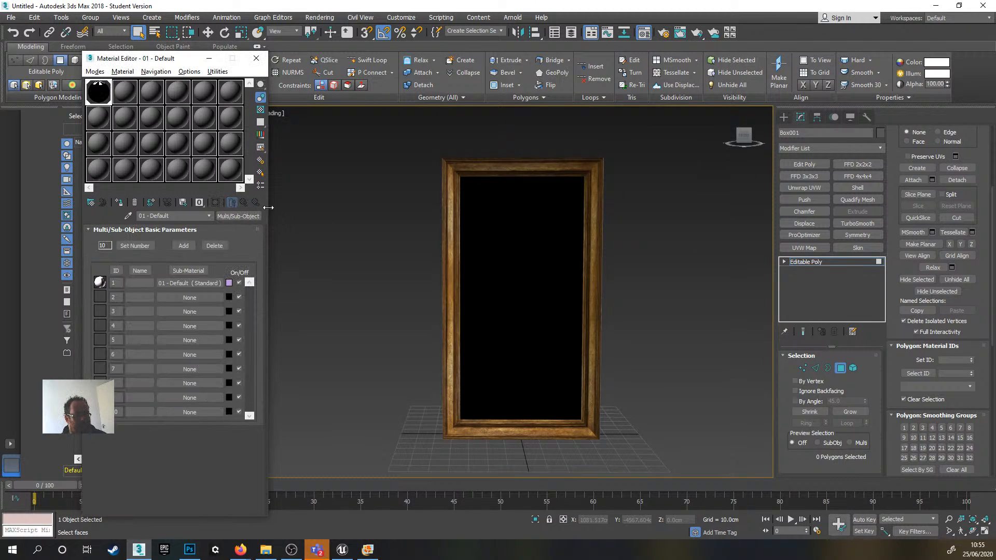
{"action": "left_click", "coordinate": [195, 281]}
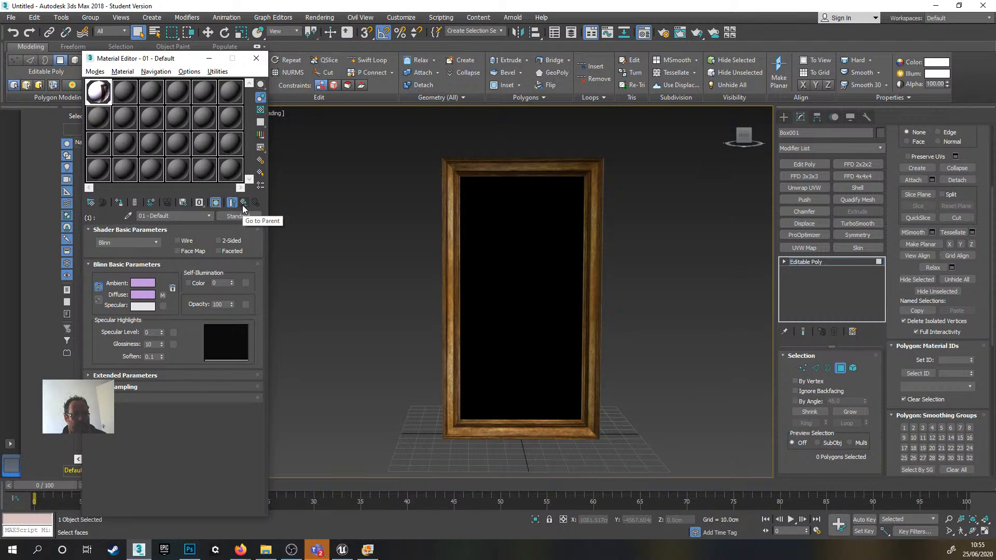
{"action": "left_click", "coordinate": [243, 204]}
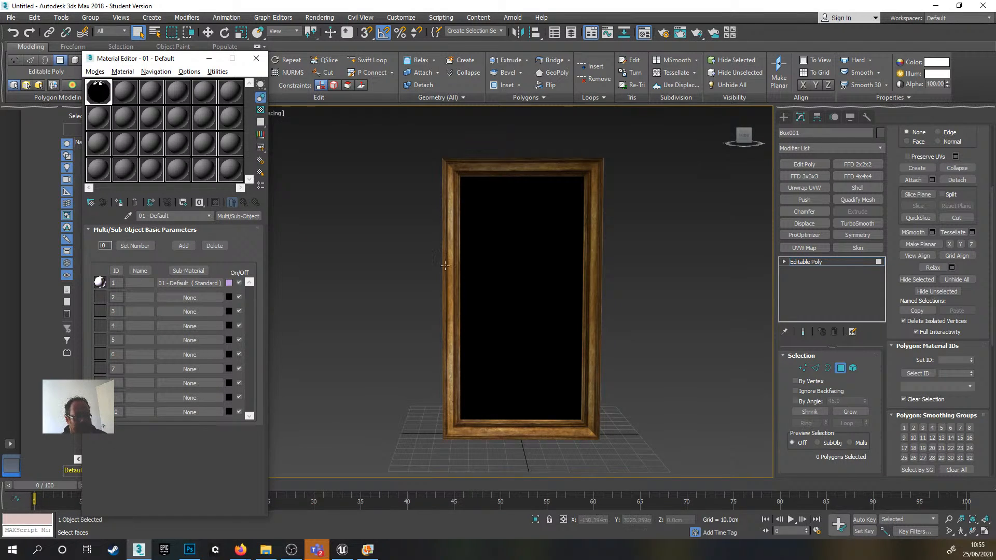
{"action": "mouse_move", "coordinate": [462, 307]}
{"action": "middle_mouse_down", "text": "alt"}
{"action": "mouse_move", "coordinate": [632, 313]}
{"action": "mouse_move", "coordinate": [614, 299]}
{"action": "mouse_move", "coordinate": [576, 314]}
{"action": "mouse_move", "coordinate": [348, 308]}
{"action": "mouse_move", "coordinate": [466, 307]}
{"action": "middle_mouse_up", "text": "alt"}
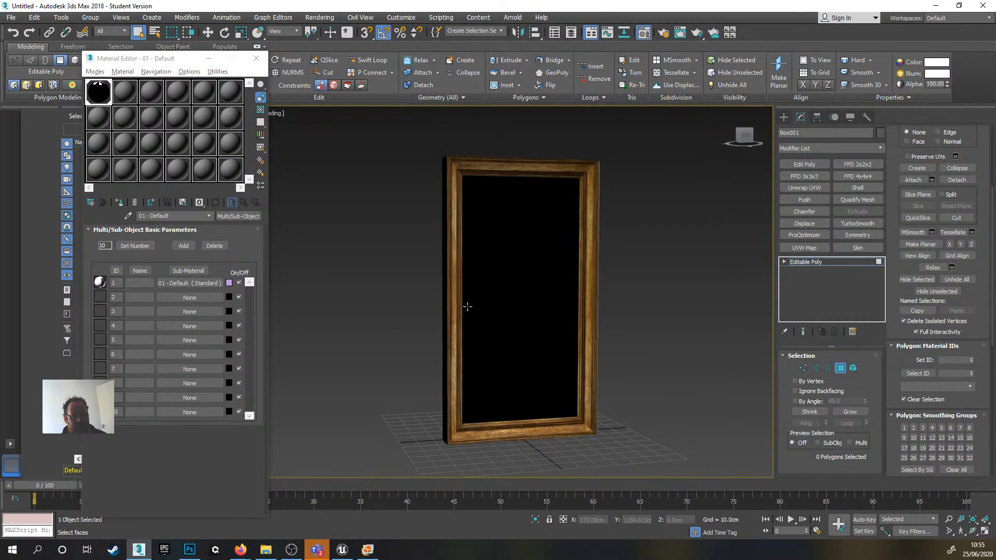
{"action": "left_click", "coordinate": [189, 550]}
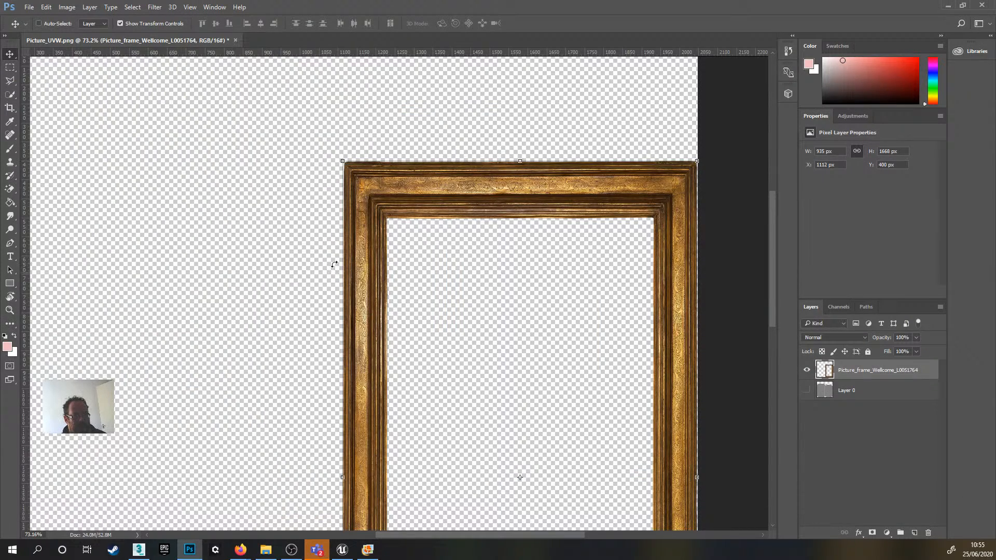
{"action": "left_click", "coordinate": [948, 6]}
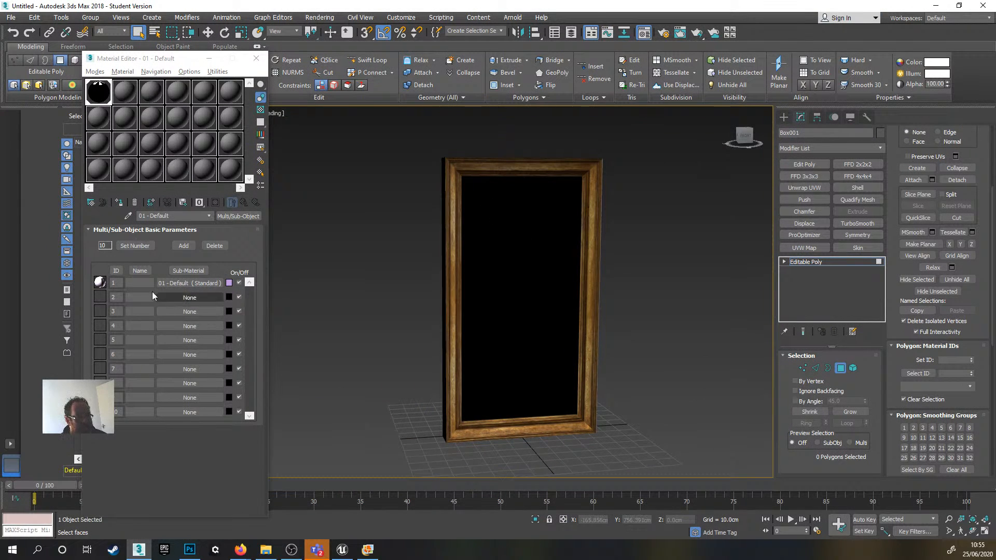
- Create a Standard sub-material for ID 2 with LittleBronzeBumblebee-size_restricted.gif as its diffuse bitmap, show it in the viewport, and close the Material Editor
{"action": "left_click", "coordinate": [199, 298]}
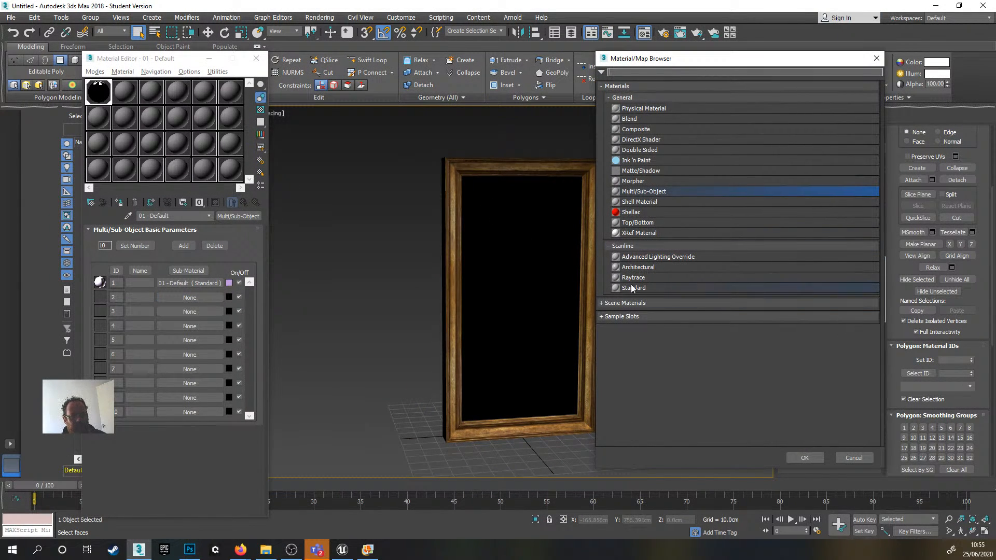
{"action": "double_click", "coordinate": [648, 288]}
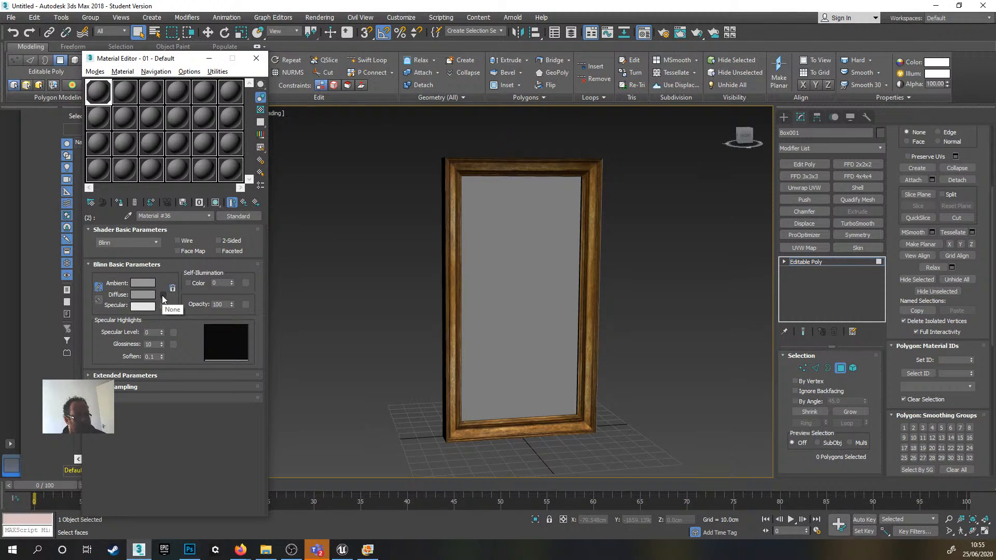
{"action": "left_click", "coordinate": [163, 295]}
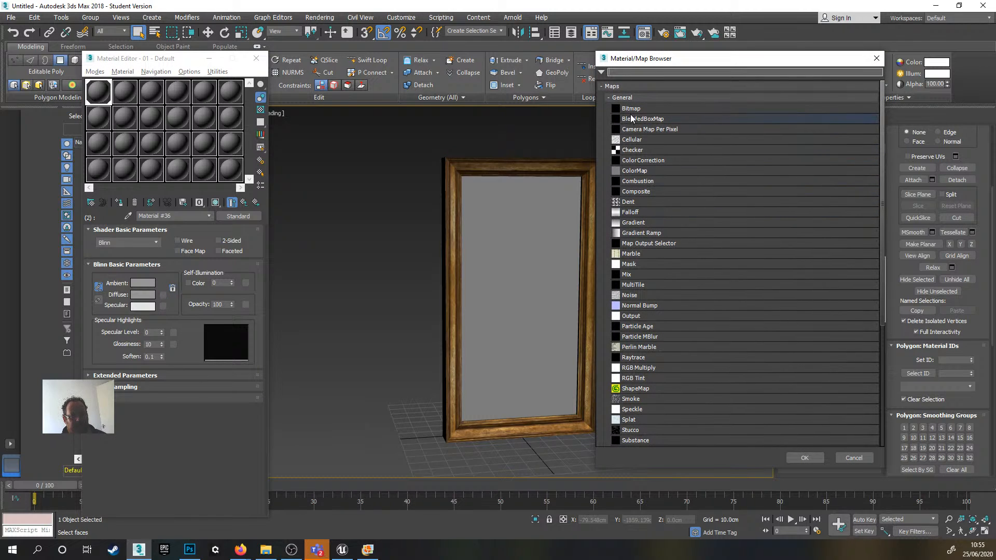
{"action": "double_click", "coordinate": [631, 109]}
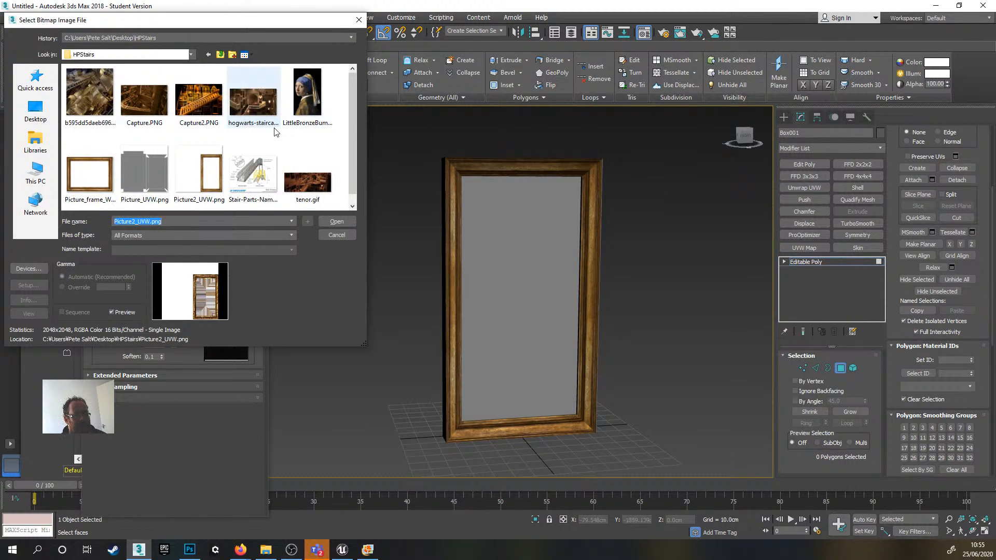
{"action": "double_click", "coordinate": [322, 88]}
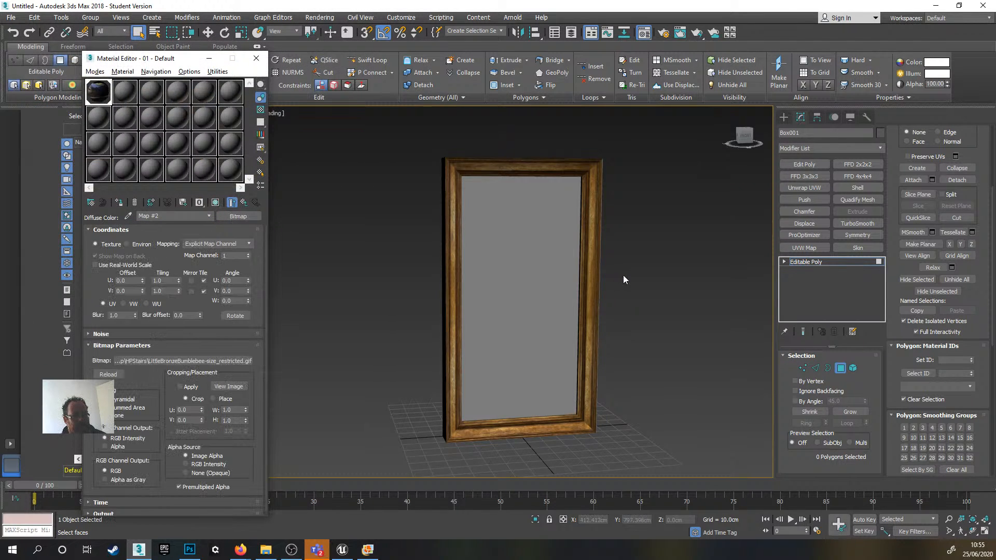
{"action": "left_click", "coordinate": [215, 203]}
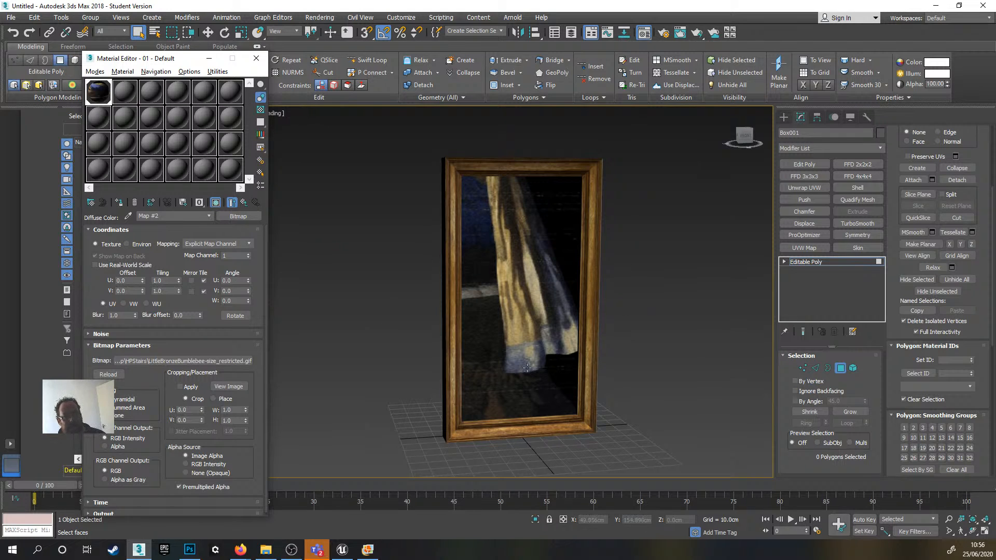
{"action": "left_click", "coordinate": [256, 58]}
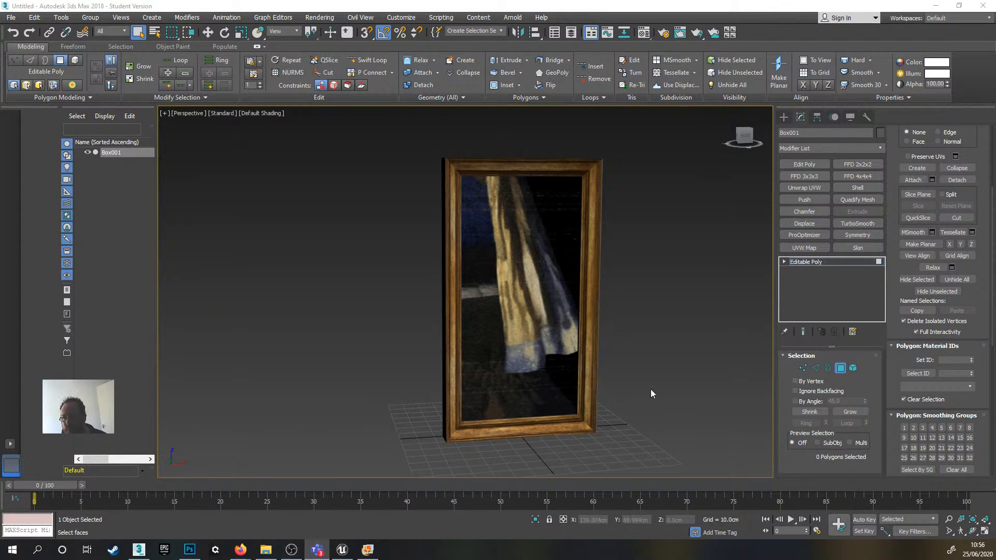
- Try a planar UVW Map modifier on the whole picture frame object and undo it
{"action": "middle_click_drag", "start_coordinate": [672, 303], "coordinate": [648, 315]}
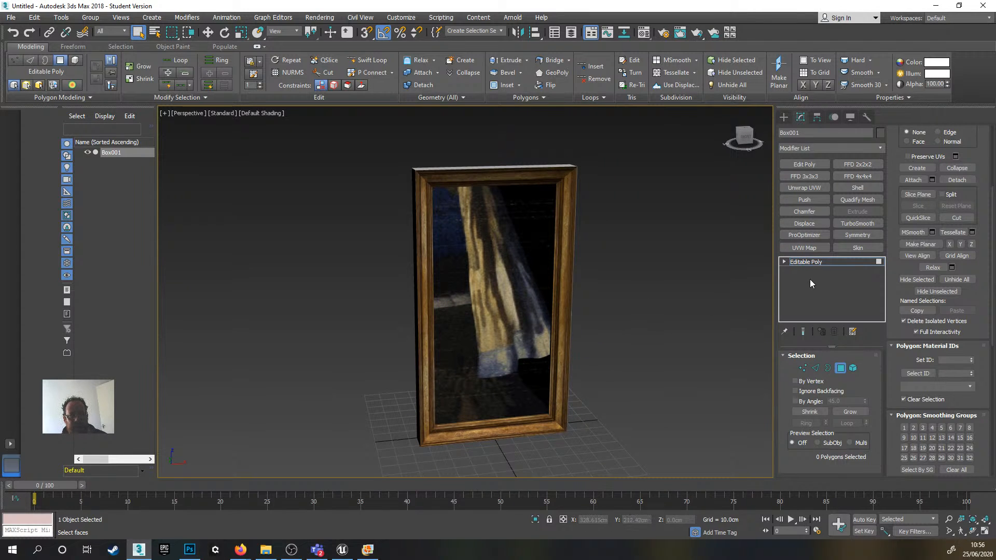
{"action": "left_click", "coordinate": [812, 263]}
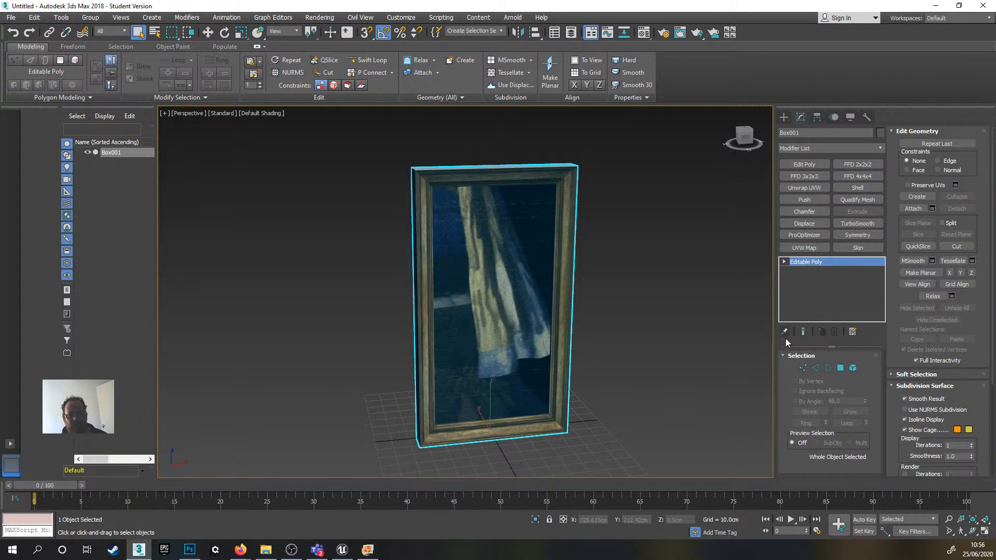
{"action": "left_click", "coordinate": [701, 276]}
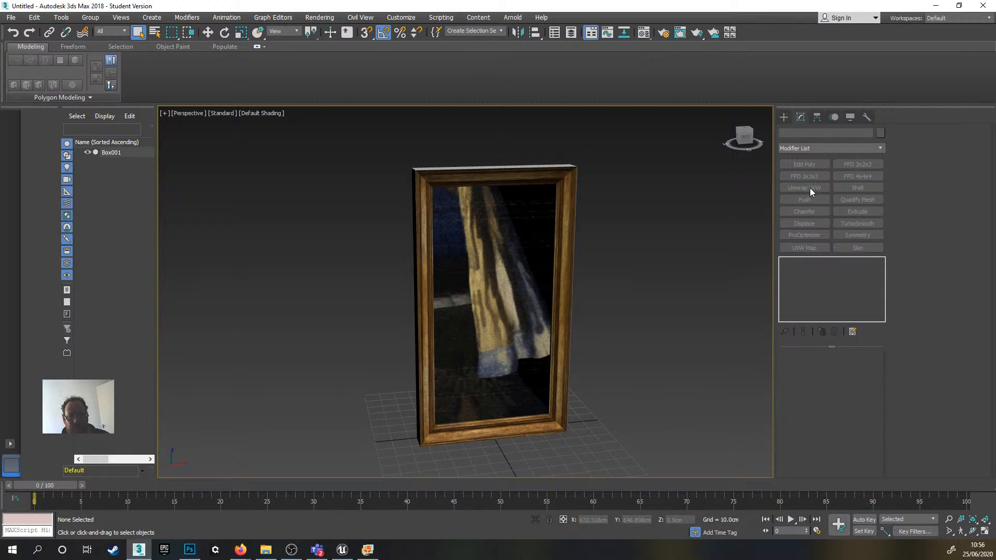
{"action": "left_click", "coordinate": [536, 272]}
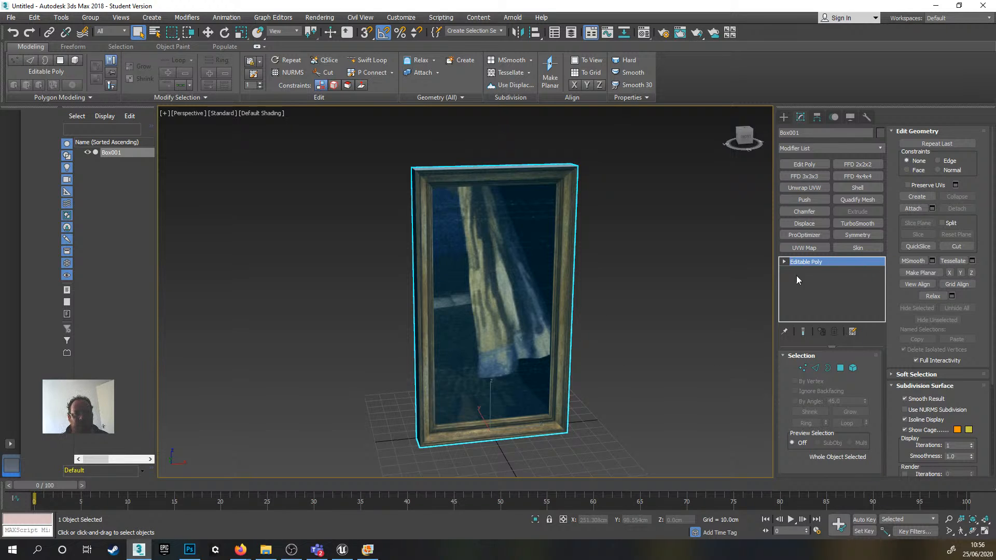
{"action": "left_click", "coordinate": [814, 249]}
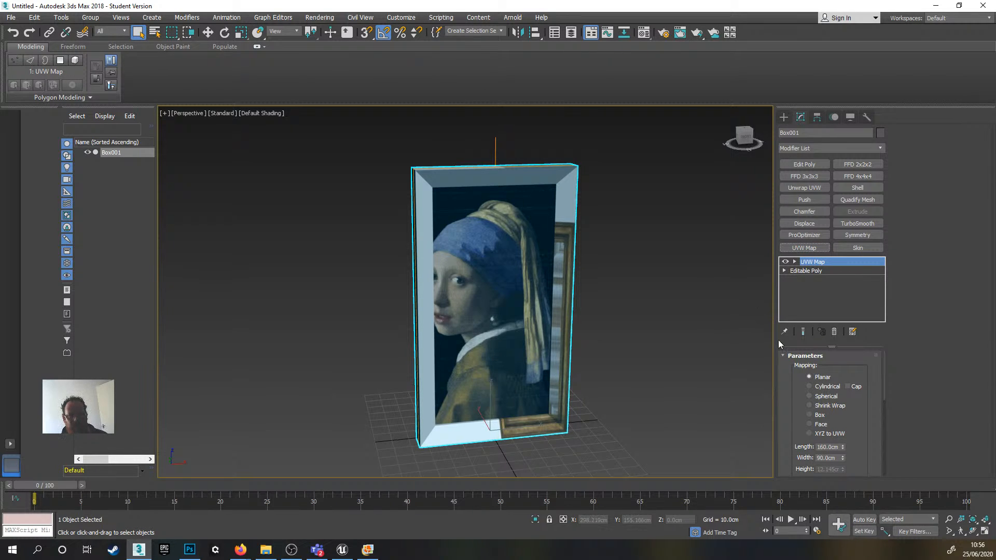
{"action": "key", "text": "ctrl+z"}
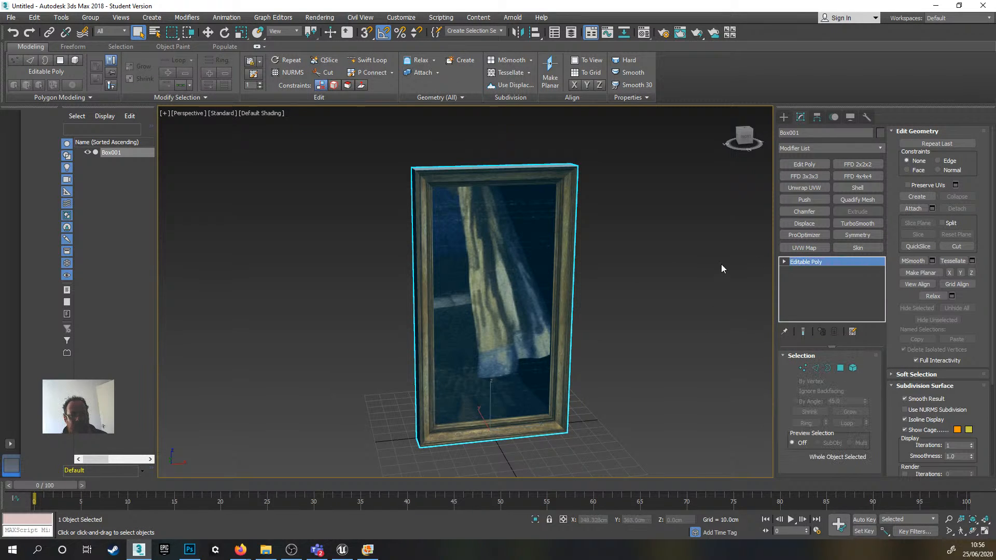
- Apply a planar UVW Map modifier to only the large inner picture polygon and collapse the modifier stack
{"action": "left_click", "coordinate": [840, 368]}
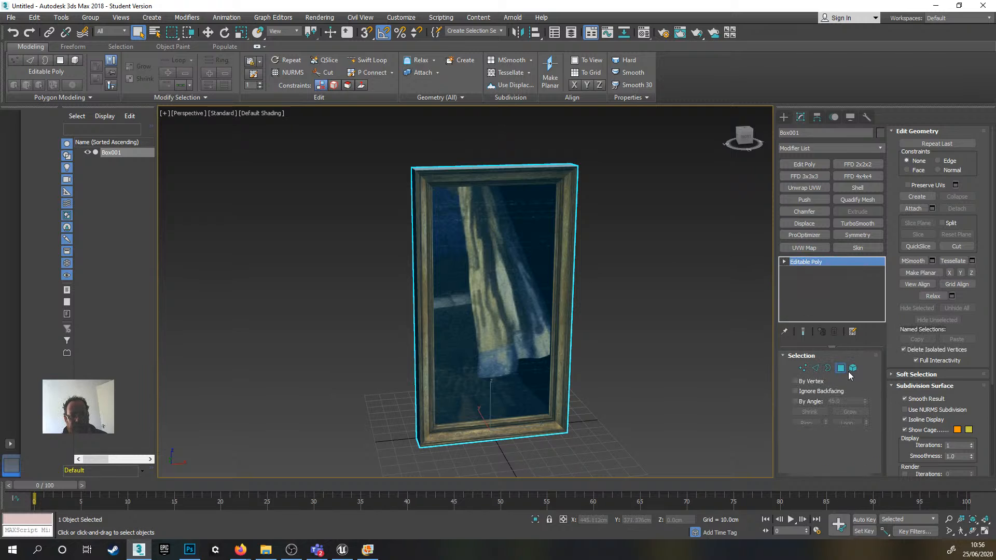
{"action": "left_click", "coordinate": [481, 265]}
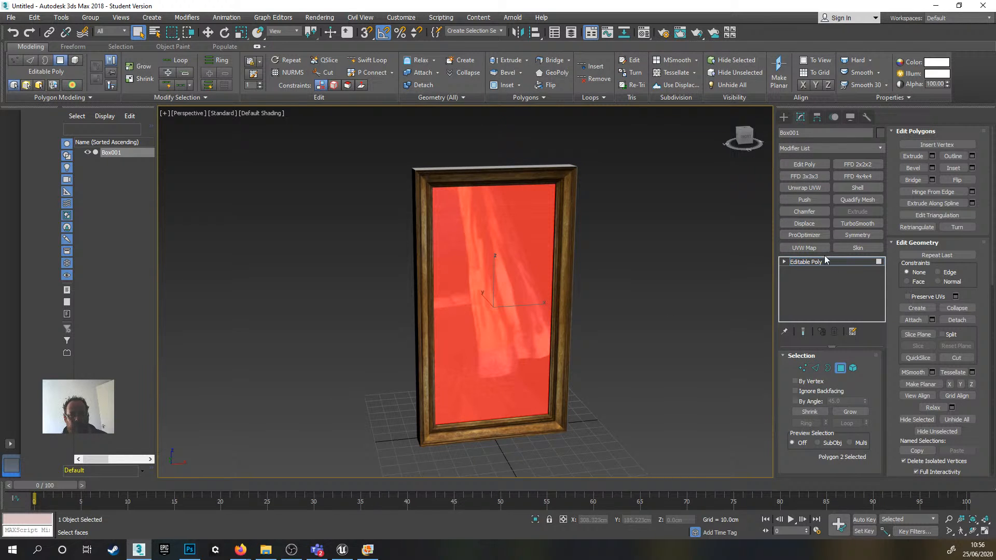
{"action": "left_click", "coordinate": [808, 249]}
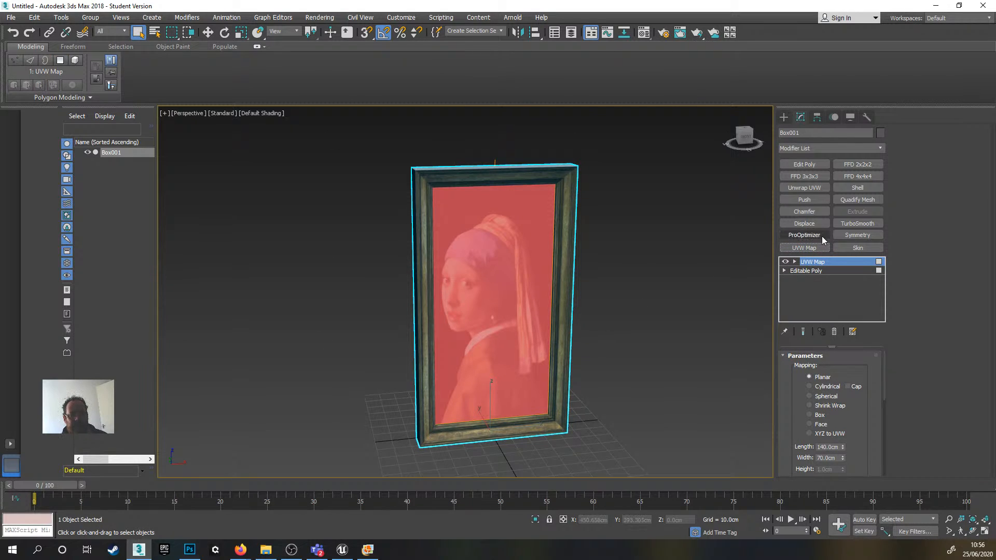
{"action": "right_click", "coordinate": [831, 262]}
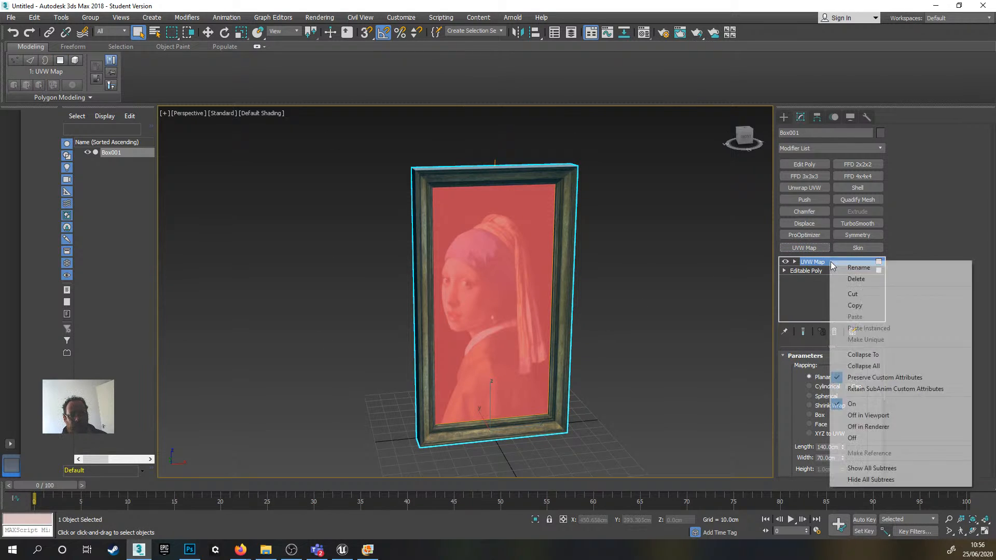
{"action": "left_click", "coordinate": [896, 364]}
- Deselect the picture frame and examine its painting, upper edge and side from several angles
{"action": "mouse_move", "coordinate": [705, 298]}
{"action": "middle_mouse_down", "text": "alt"}
{"action": "mouse_move", "coordinate": [675, 272]}
{"action": "mouse_move", "coordinate": [634, 290]}
{"action": "mouse_move", "coordinate": [719, 282]}
{"action": "mouse_move", "coordinate": [675, 291]}
{"action": "mouse_move", "coordinate": [693, 302]}
{"action": "mouse_move", "coordinate": [714, 291]}
{"action": "mouse_move", "coordinate": [696, 274]}
{"action": "middle_mouse_up", "text": "alt"}
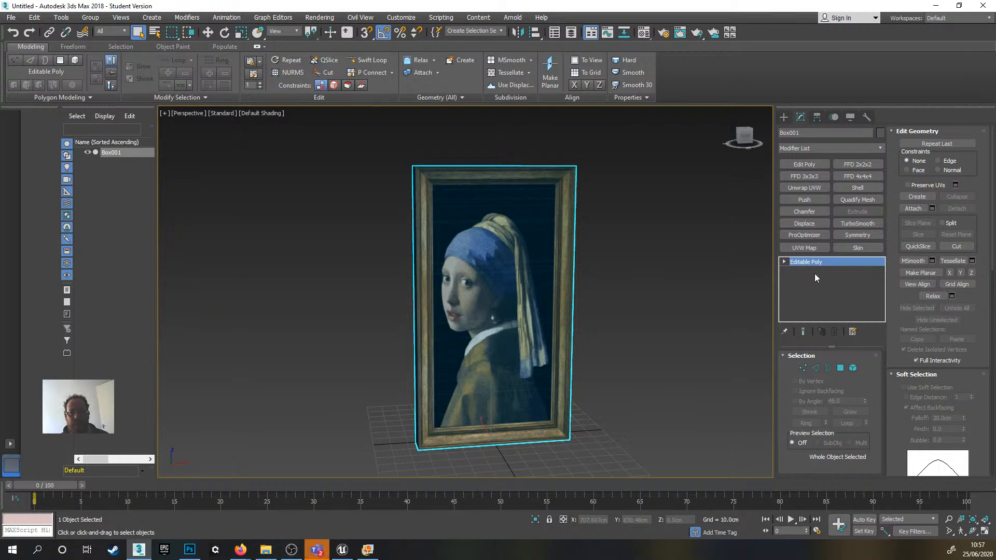
{"action": "mouse_move", "coordinate": [659, 288]}
{"action": "middle_mouse_down", "text": "alt"}
{"action": "mouse_move", "coordinate": [652, 289]}
{"action": "mouse_move", "coordinate": [690, 269]}
{"action": "mouse_move", "coordinate": [676, 287]}
{"action": "mouse_move", "coordinate": [627, 303]}
{"action": "mouse_move", "coordinate": [646, 332]}
{"action": "middle_mouse_up", "text": "alt"}
{"action": "left_click", "coordinate": [630, 298]}
{"action": "scroll", "coordinate": [519, 220], "scroll_direction": "up", "scroll_amount": 4}
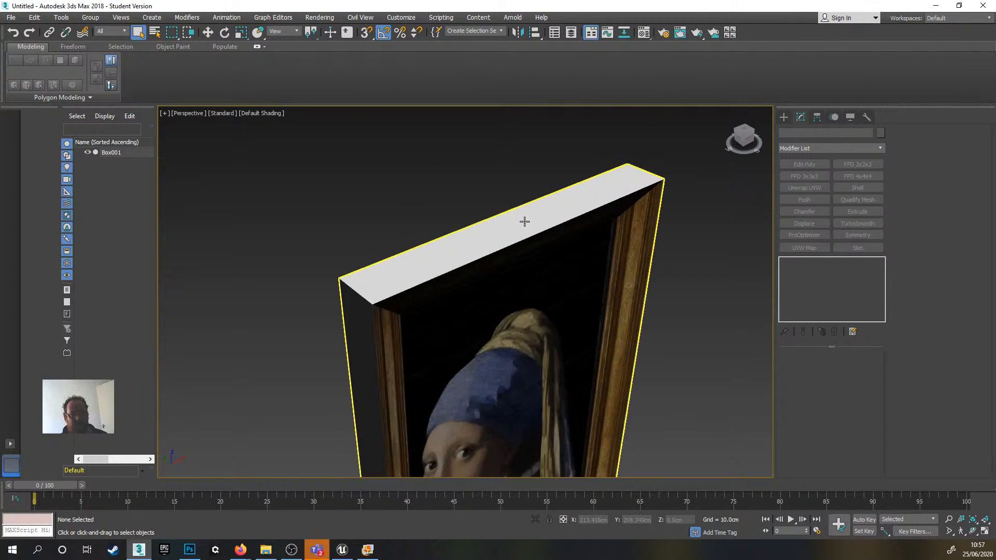
{"action": "scroll", "coordinate": [524, 222], "scroll_direction": "down", "scroll_amount": 2}
{"action": "mouse_move", "coordinate": [520, 248]}
{"action": "middle_mouse_down", "text": "alt"}
{"action": "mouse_move", "coordinate": [495, 230]}
{"action": "mouse_move", "coordinate": [507, 236]}
{"action": "middle_mouse_up", "text": "alt"}
{"action": "scroll", "coordinate": [474, 216], "scroll_direction": "down", "scroll_amount": 4}
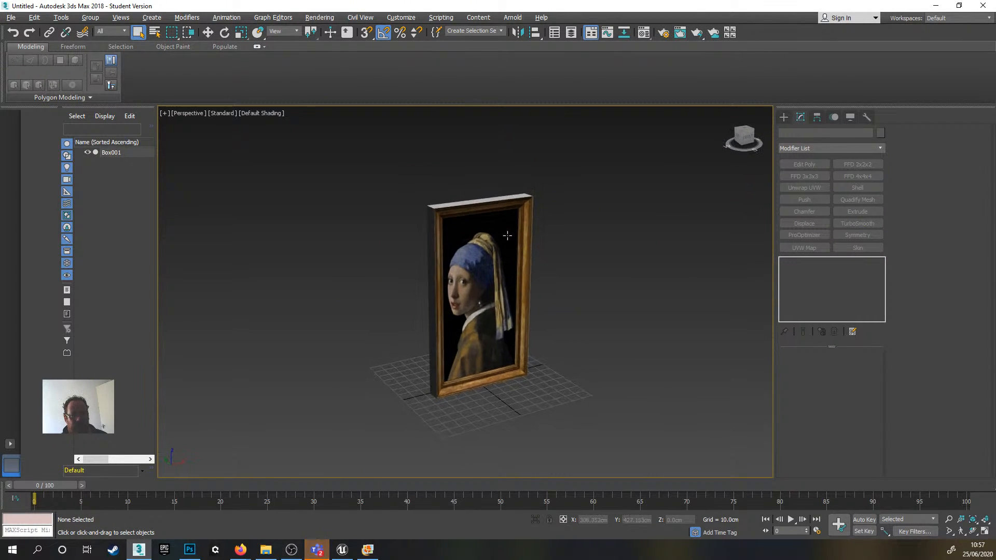
{"action": "middle_click_drag", "start_coordinate": [407, 260], "coordinate": [460, 241], "text": "alt"}
{"action": "scroll", "coordinate": [464, 239], "scroll_direction": "up", "scroll_amount": 4}
{"action": "scroll", "coordinate": [464, 240], "scroll_direction": "up", "scroll_amount": 3}
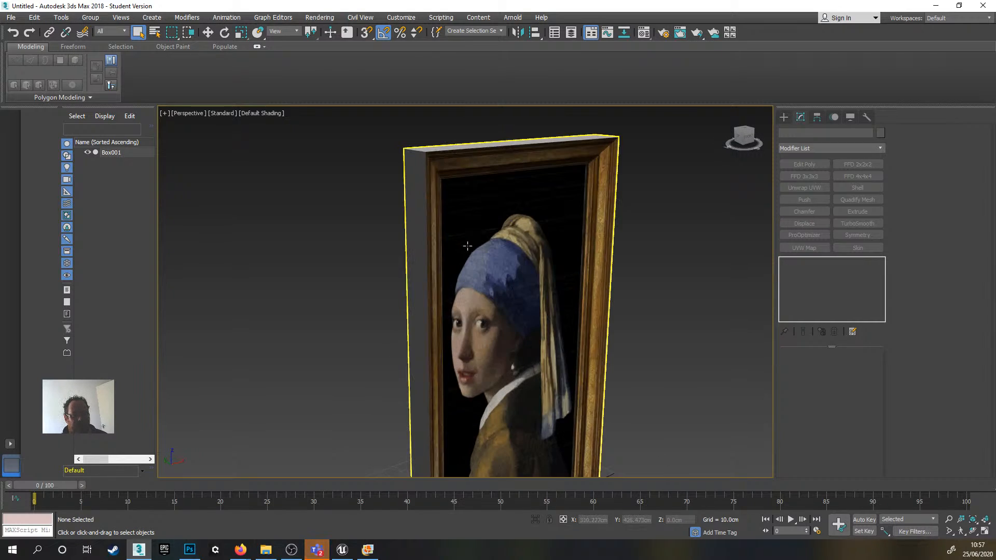
- Switch to Photoshop and show the Layer 0 UV template beneath the frame layer
{"action": "scroll", "coordinate": [466, 244], "scroll_direction": "down", "scroll_amount": 3}
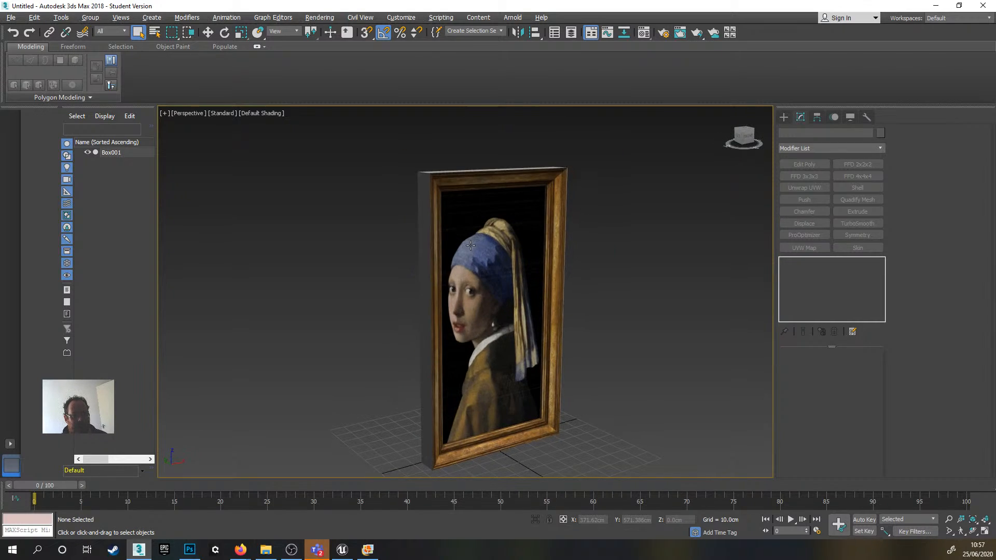
{"action": "left_click", "coordinate": [190, 550]}
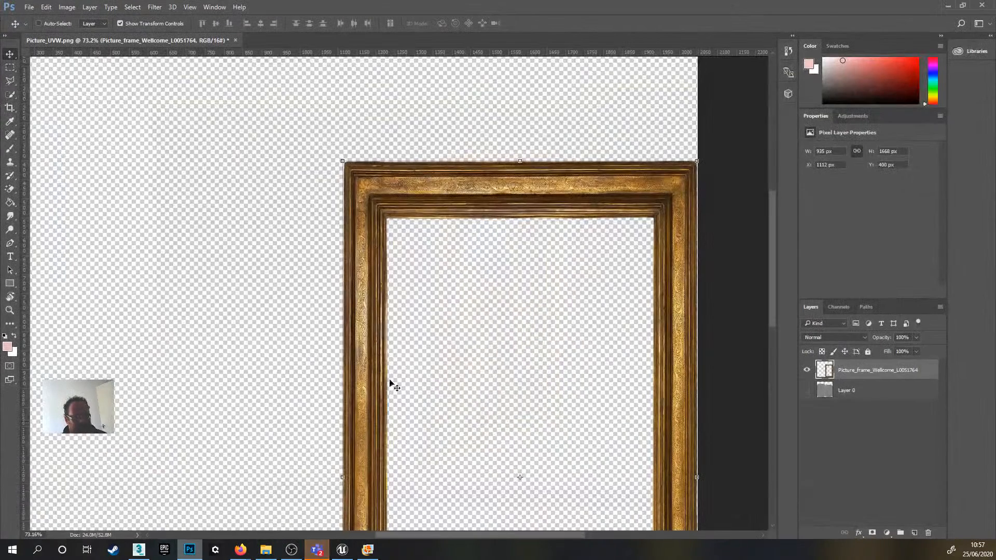
{"action": "left_click", "coordinate": [807, 390]}
{"action": "scroll", "coordinate": [307, 275], "scroll_direction": "down", "scroll_amount": 2, "text": "alt"}
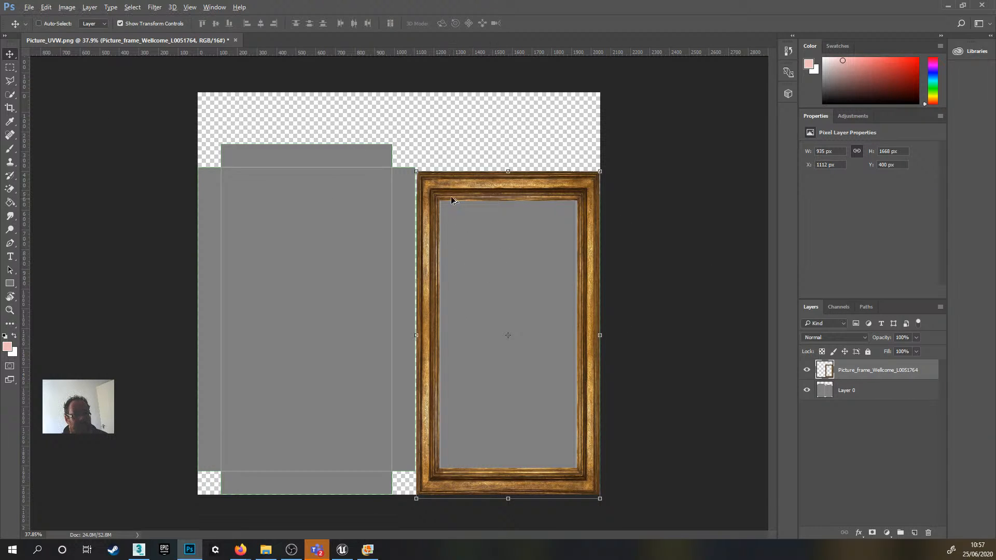
- Try duplicating the frame over the left UV island and extending its upper wood with the Clone Stamp
{"action": "left_click_drag", "start_coordinate": [472, 179], "coordinate": [268, 180], "text": "alt"}
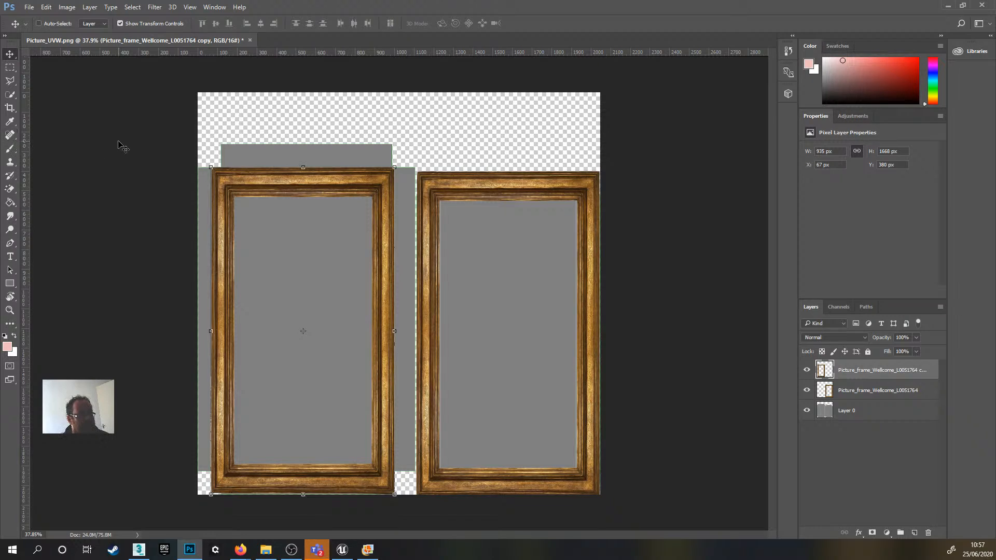
{"action": "left_click", "coordinate": [12, 165]}
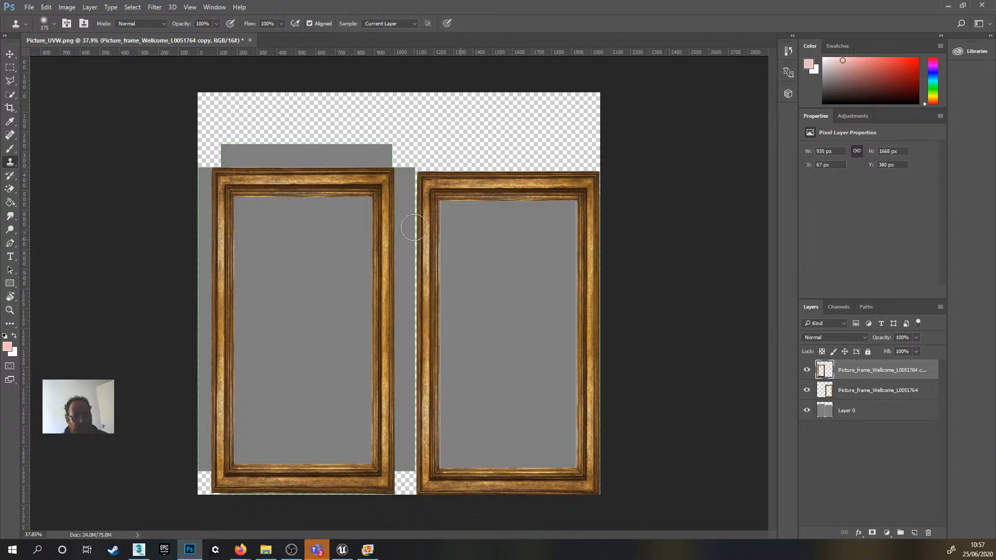
{"action": "left_click", "coordinate": [277, 180], "text": "alt"}
{"action": "mouse_move", "coordinate": [276, 192]}
{"action": "left_mouse_down"}
{"action": "mouse_move", "coordinate": [248, 206]}
{"action": "mouse_move", "coordinate": [278, 219]}
{"action": "mouse_move", "coordinate": [360, 199]}
{"action": "mouse_move", "coordinate": [272, 218]}
{"action": "mouse_move", "coordinate": [218, 153]}
{"action": "mouse_move", "coordinate": [282, 155]}
{"action": "mouse_move", "coordinate": [262, 170]}
{"action": "mouse_move", "coordinate": [303, 162]}
{"action": "mouse_move", "coordinate": [254, 151]}
{"action": "mouse_move", "coordinate": [381, 151]}
{"action": "mouse_move", "coordinate": [351, 168]}
{"action": "mouse_move", "coordinate": [384, 150]}
{"action": "mouse_move", "coordinate": [360, 152]}
{"action": "left_mouse_up"}
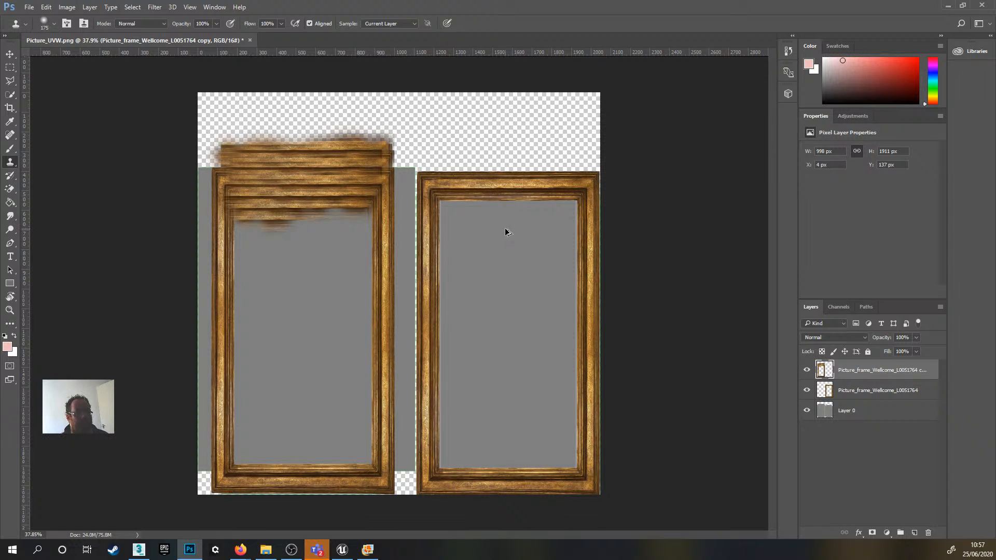
- Undo the Clone Stamp strokes on the duplicated frame and delete its layer
{"action": "key", "text": "ctrl+z"}
{"action": "key", "text": "ctrl+z"}
{"action": "key", "text": "ctrl+z"}
{"action": "key", "text": "ctrl+z"}
{"action": "key", "text": "ctrl+z"}
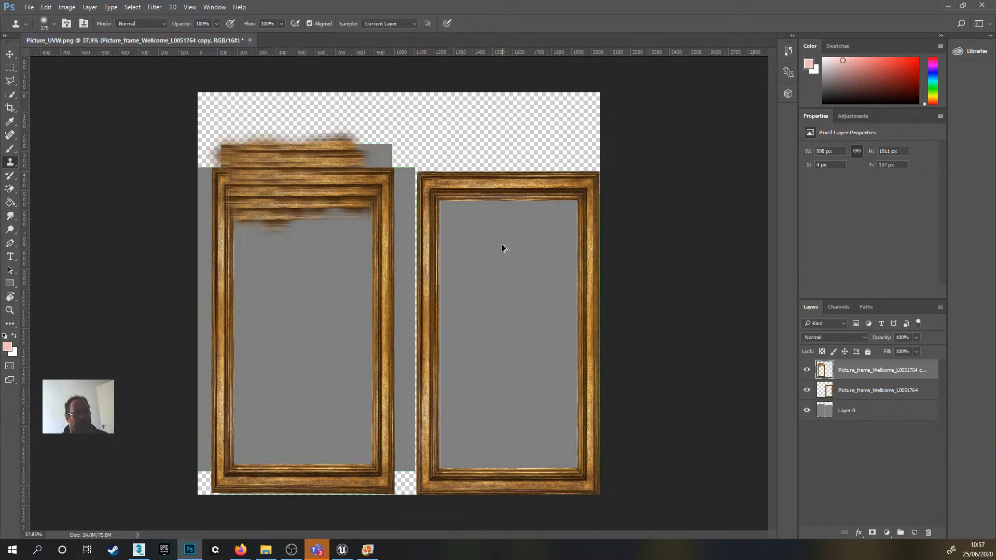
{"action": "key", "text": "ctrl+z"}
{"action": "key", "text": "ctrl+z"}
{"action": "key", "text": "ctrl+z"}
{"action": "key", "text": "ctrl+z"}
{"action": "key", "text": "ctrl+z"}
{"action": "key", "text": "ctrl+z"}
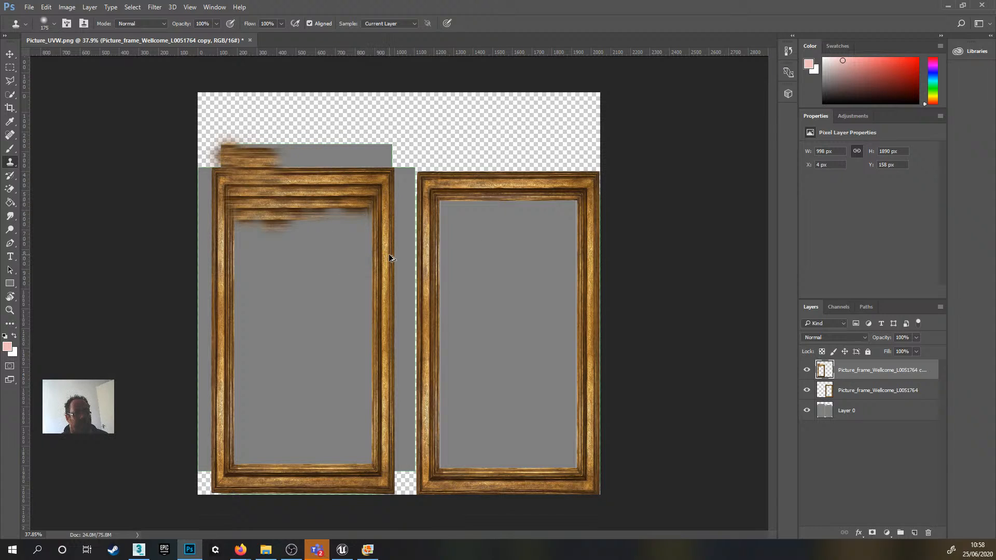
{"action": "key", "text": "ctrl+z"}
{"action": "key", "text": "ctrl+z"}
{"action": "key", "text": "ctrl+z"}
{"action": "key", "text": "ctrl+z"}
{"action": "key", "text": "ctrl+z"}
{"action": "key", "text": "ctrl+z"}
{"action": "key", "text": "ctrl+z"}
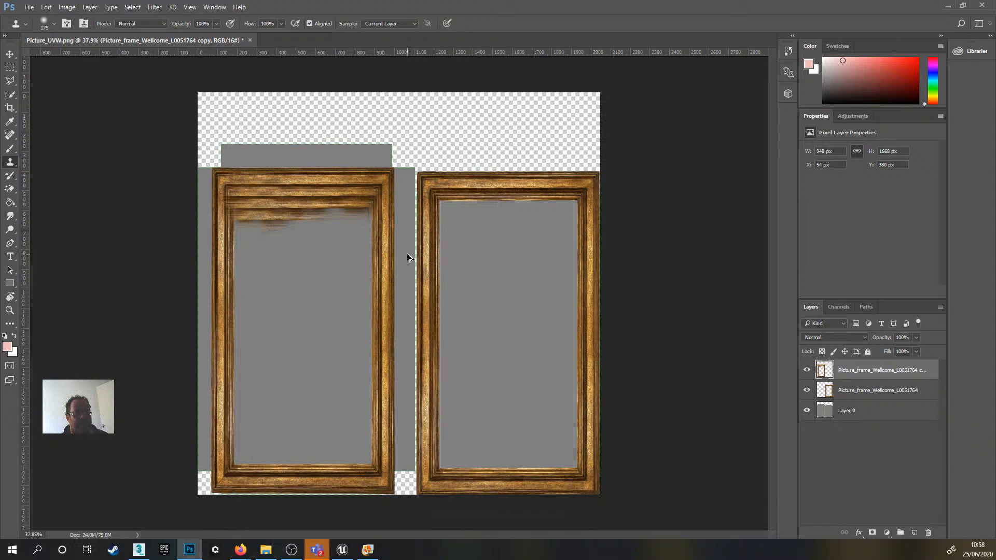
{"action": "key", "text": "ctrl+z"}
{"action": "key", "text": "ctrl+z"}
{"action": "key", "text": "ctrl+z"}
{"action": "key", "text": "ctrl+z"}
{"action": "key", "text": "ctrl+z"}
{"action": "key", "text": "ctrl+z"}
{"action": "key", "text": "ctrl+z"}
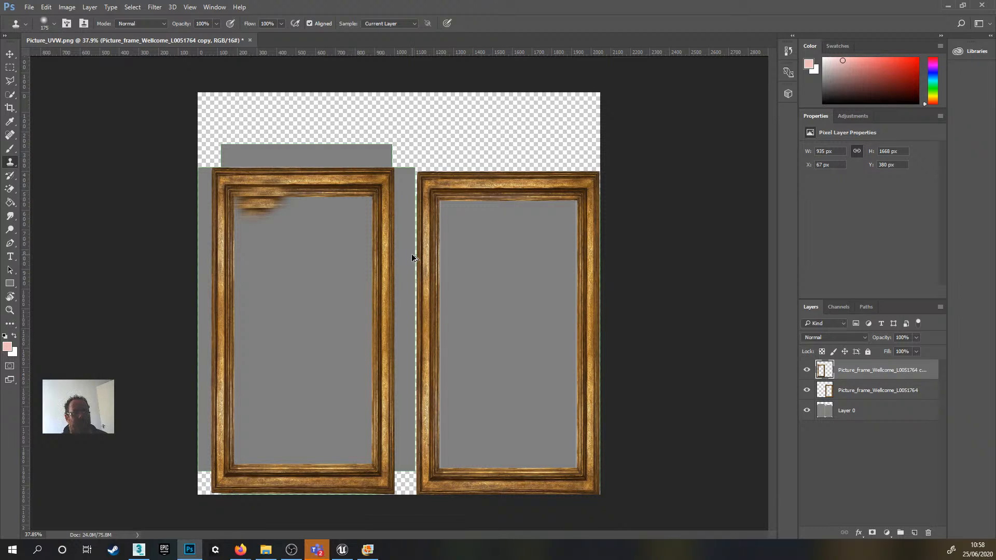
{"action": "mouse_move", "coordinate": [869, 370]}
{"action": "left_mouse_down"}
{"action": "mouse_move", "coordinate": [870, 525]}
{"action": "mouse_move", "coordinate": [927, 532]}
{"action": "left_mouse_up"}
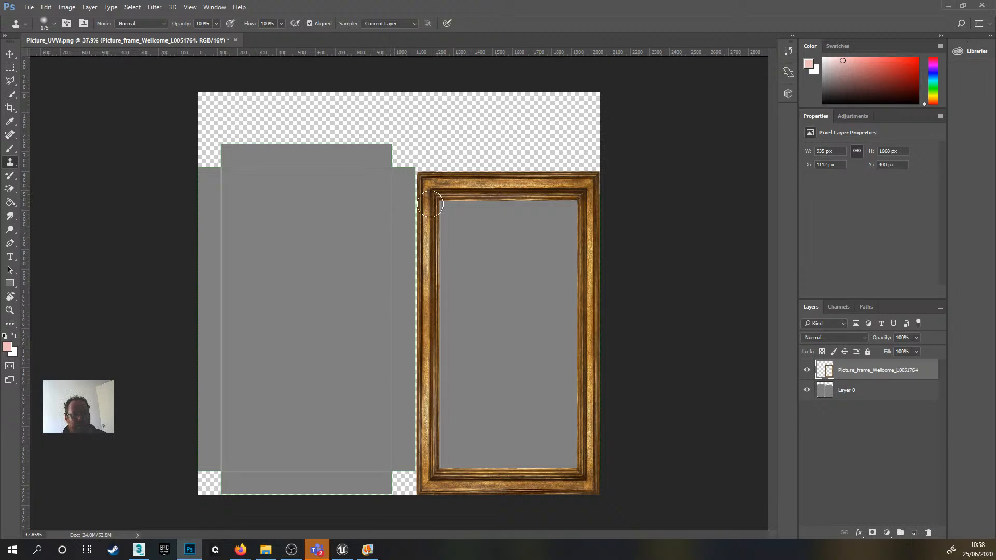
- Duplicate the picture frame layer onto the left UV island, level with the original at about X 89 px, Y 400 px
{"action": "key", "text": "v"}
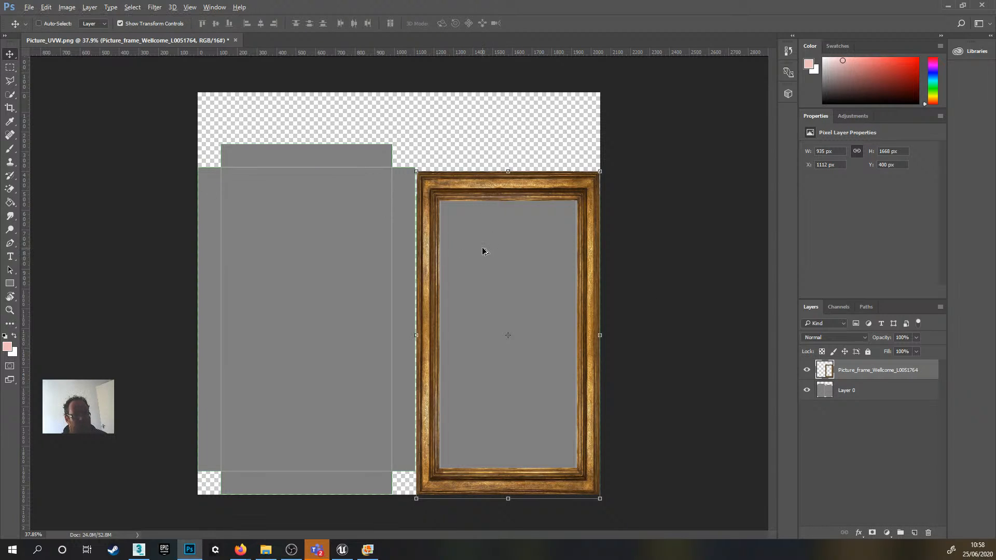
{"action": "left_click_drag", "start_coordinate": [491, 185], "coordinate": [287, 188], "text": "alt"}
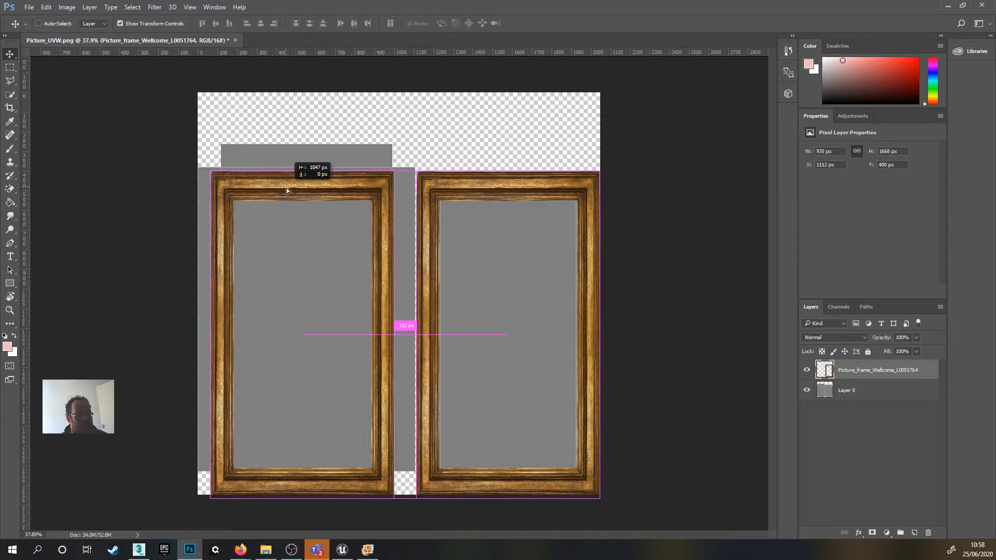
{"action": "left_click_drag", "start_coordinate": [286, 187], "coordinate": [291, 187], "text": "alt"}
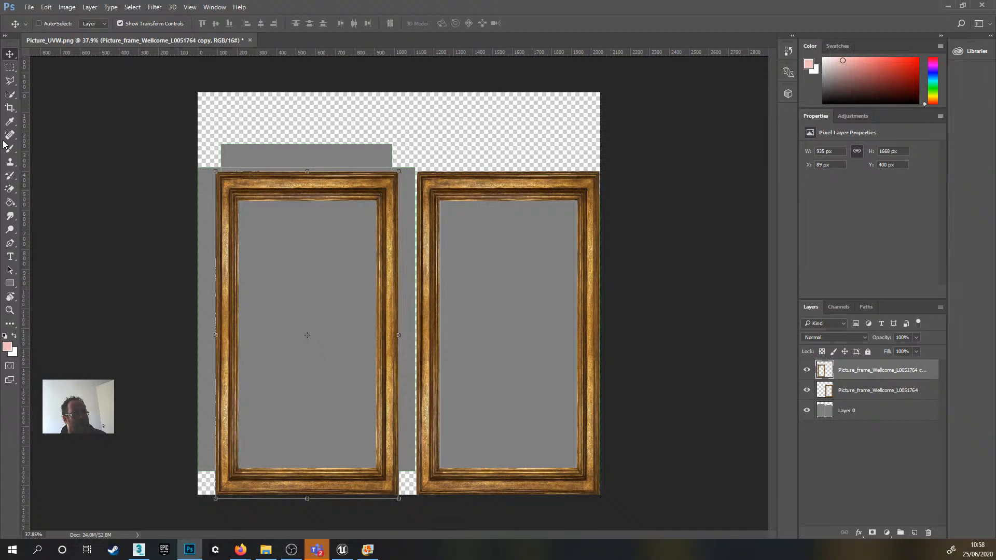
- Quick-select the left UV island on Layer 0, fill that area on the frame copy layer with Content-Aware at 100% opacity, and deselect
{"action": "left_click", "coordinate": [10, 98]}
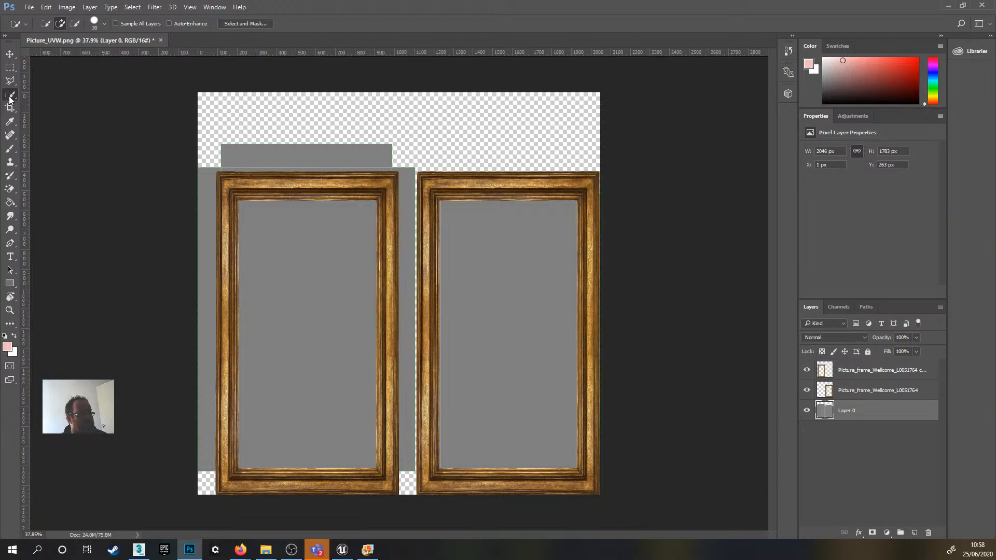
{"action": "left_click", "coordinate": [383, 419]}
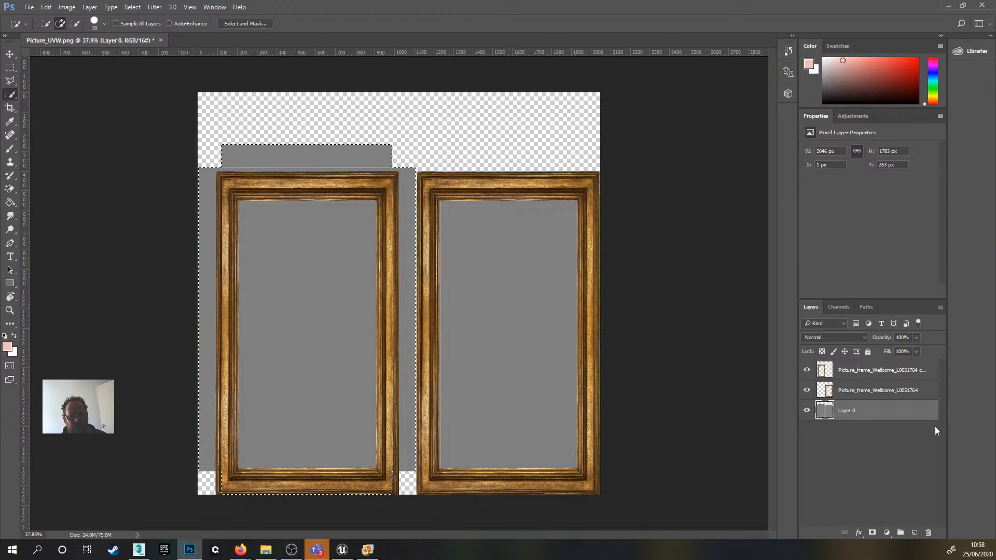
{"action": "left_click", "coordinate": [881, 370]}
{"action": "left_click", "coordinate": [45, 8]}
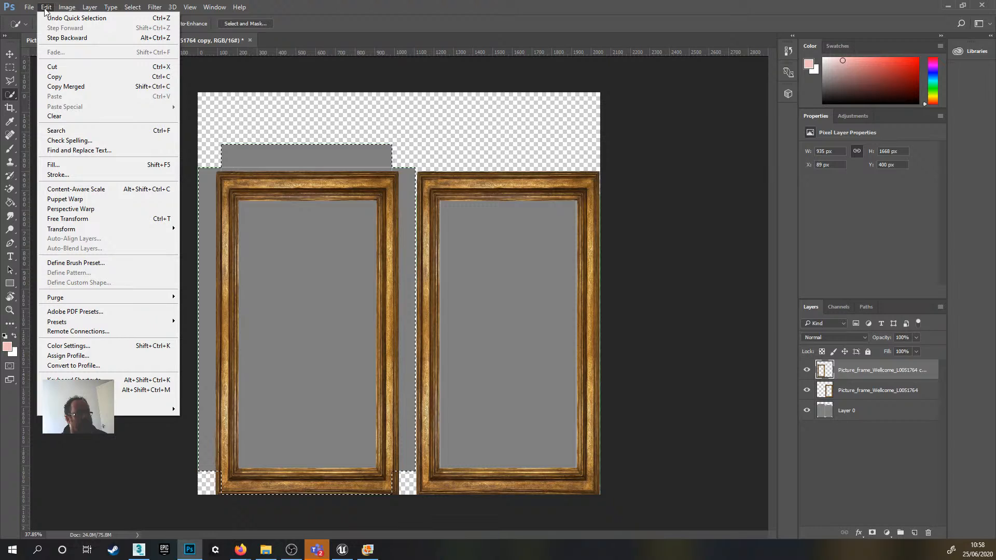
{"action": "left_click", "coordinate": [53, 164]}
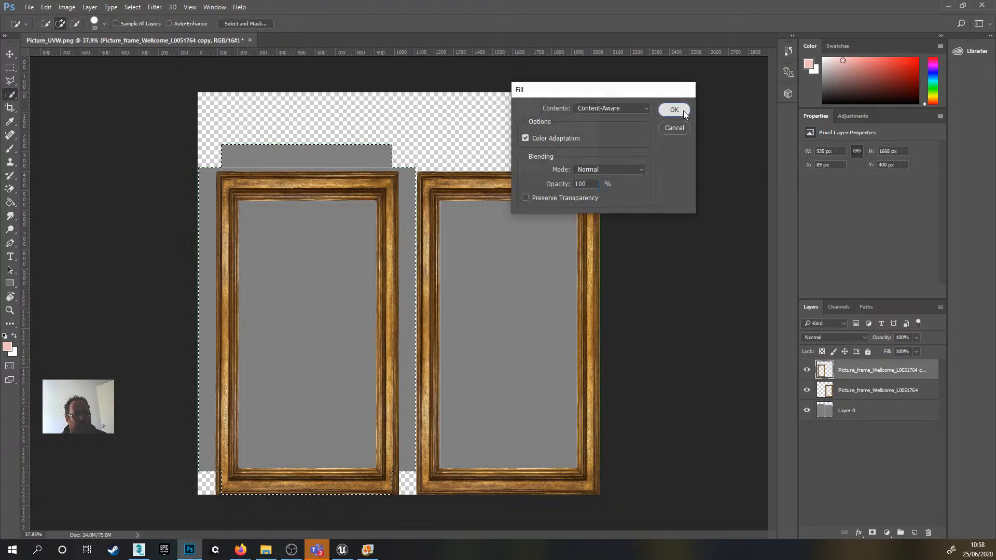
{"action": "key", "text": "Return"}
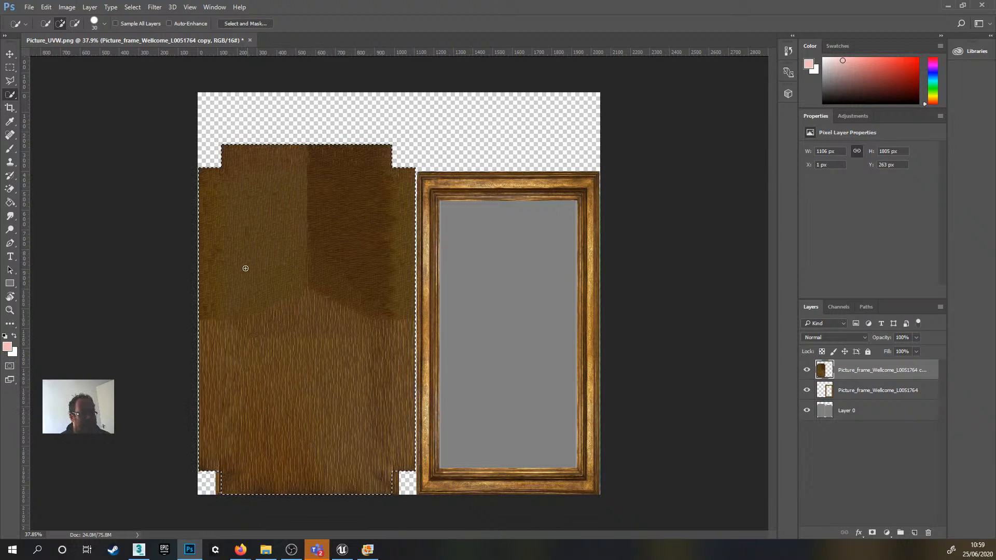
{"action": "key", "text": "ctrl+d"}
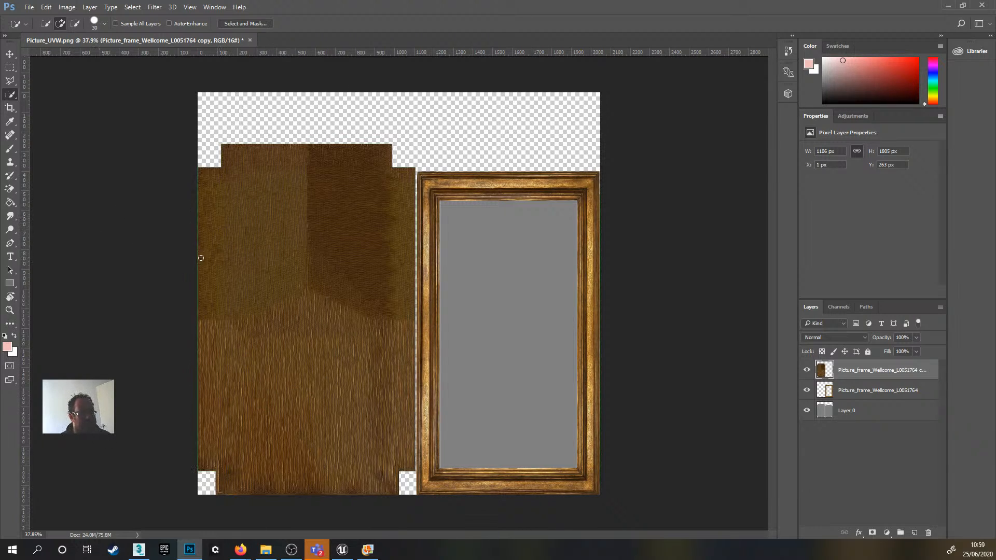
- Patch the upper-left part of the wood fill with grain from its lower half using the Patch tool
{"action": "left_click", "coordinate": [10, 136]}
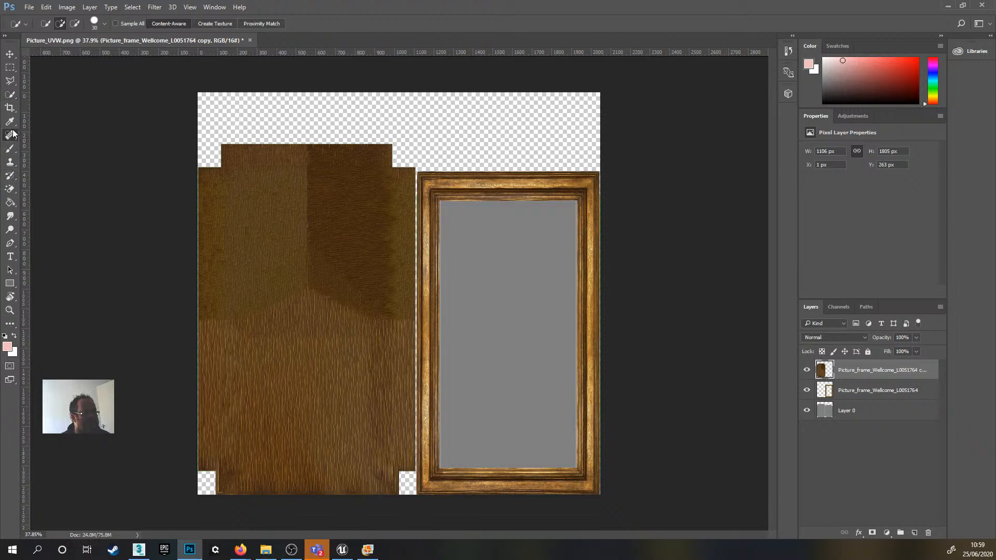
{"action": "left_click", "coordinate": [52, 155]}
{"action": "mouse_move", "coordinate": [257, 201]}
{"action": "left_mouse_down"}
{"action": "mouse_move", "coordinate": [259, 192]}
{"action": "mouse_move", "coordinate": [266, 378]}
{"action": "left_mouse_up"}
{"action": "left_click", "coordinate": [262, 299]}
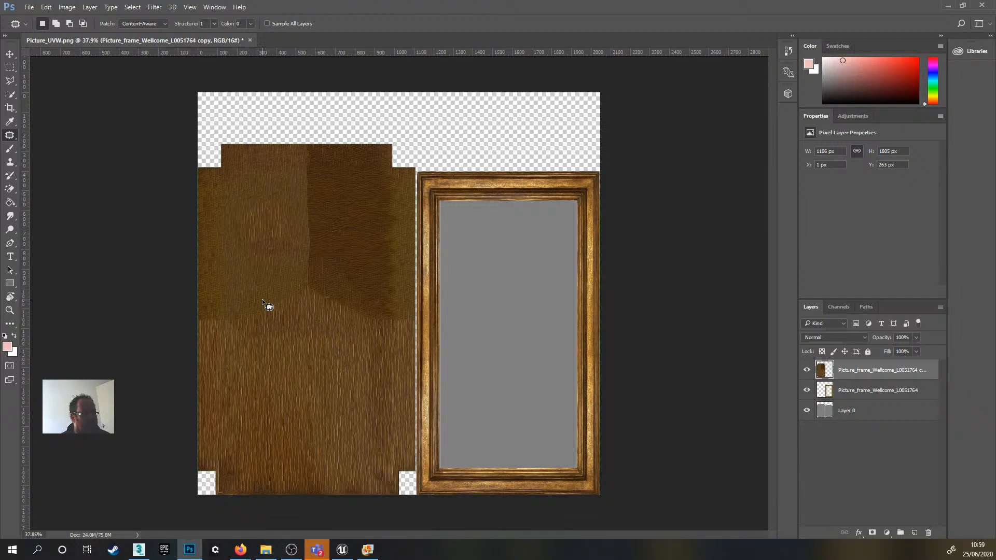
{"action": "mouse_move", "coordinate": [260, 237]}
{"action": "left_mouse_down"}
{"action": "mouse_move", "coordinate": [283, 229]}
{"action": "mouse_move", "coordinate": [266, 230]}
{"action": "left_mouse_up"}
{"action": "left_click_drag", "start_coordinate": [265, 281], "coordinate": [268, 394]}
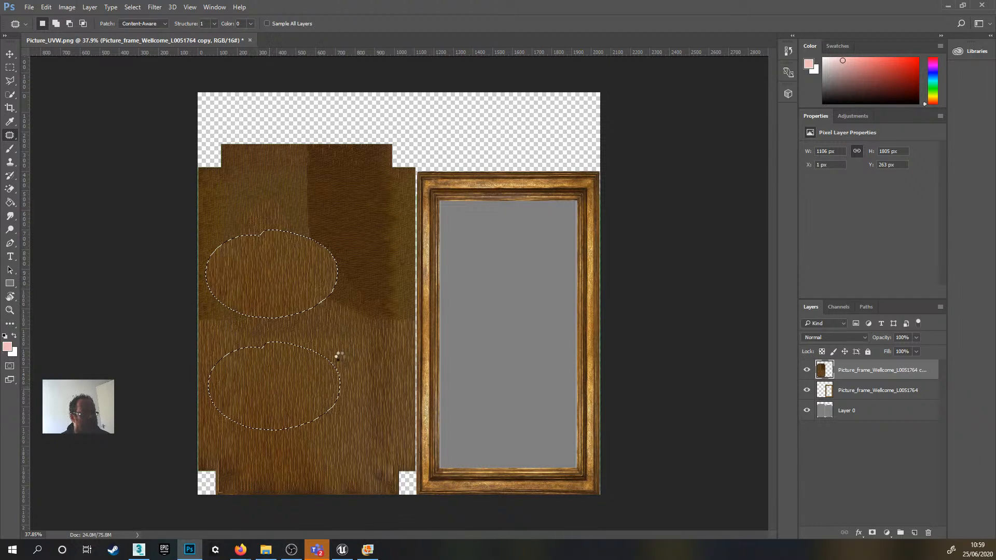
{"action": "left_click", "coordinate": [337, 346]}
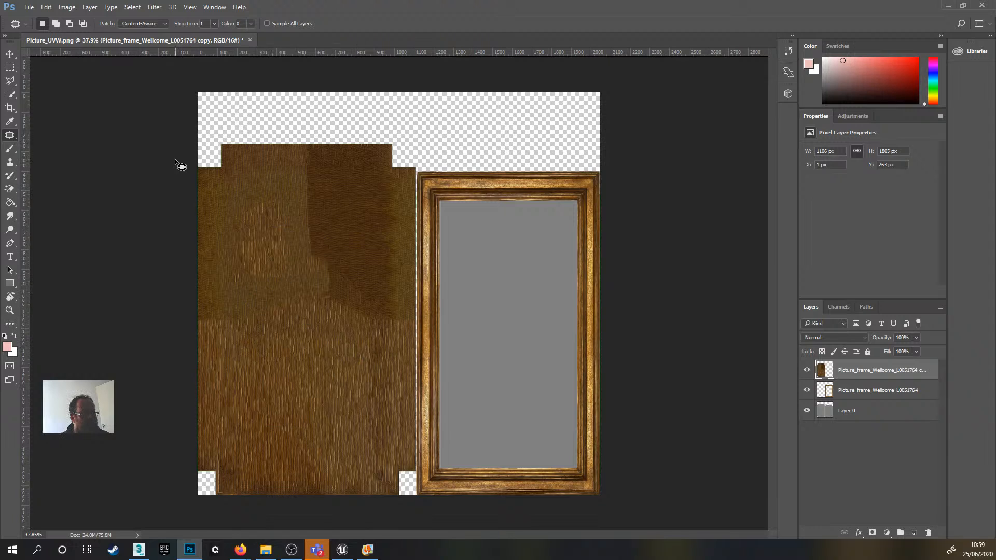
- Clone the lower wood grain across the middle of the left island with a 500 px Clone Stamp brush
{"action": "left_click", "coordinate": [10, 162]}
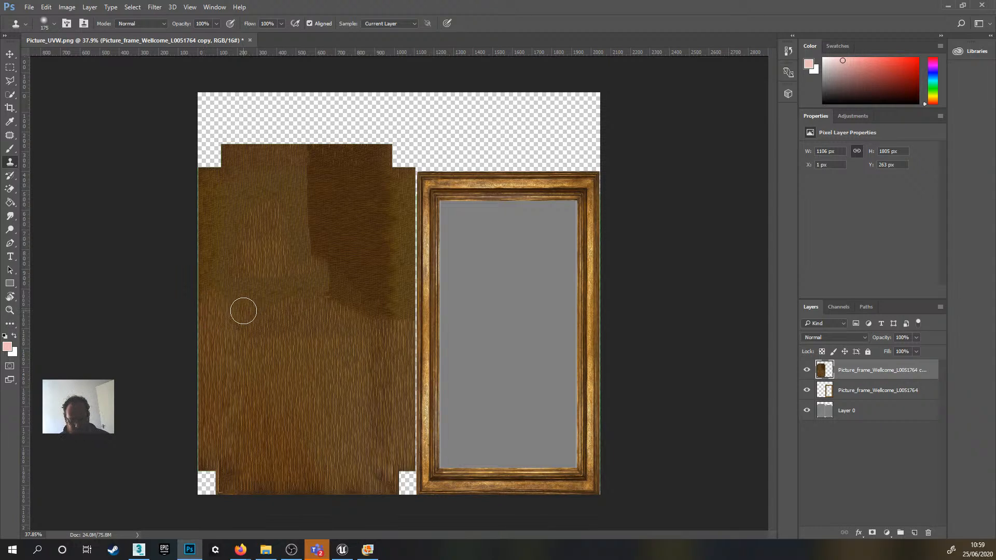
{"action": "key", "text": "bracketright"}
{"action": "key", "text": "bracketright"}
{"action": "key", "text": "bracketright"}
{"action": "key", "text": "bracketright"}
{"action": "key", "text": "bracketright"}
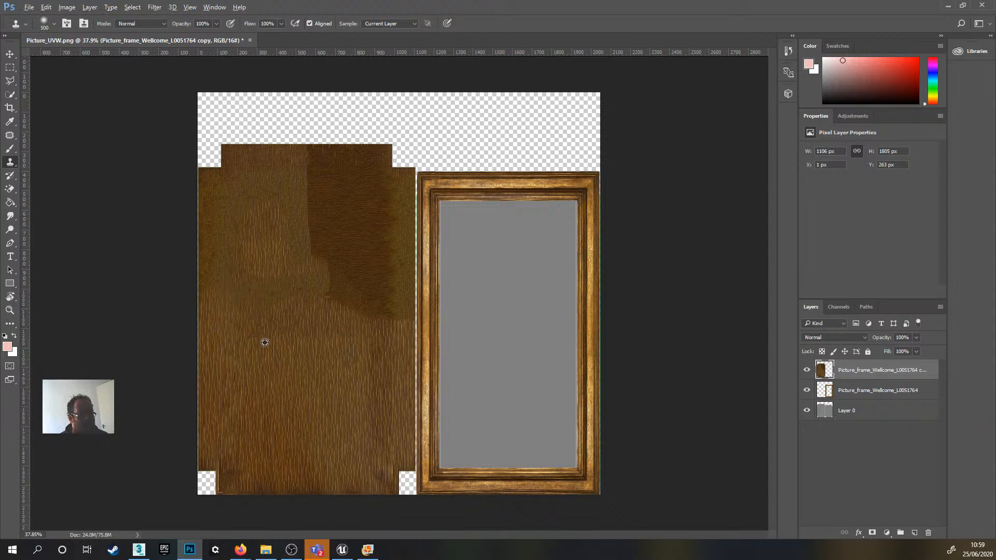
{"action": "left_click", "coordinate": [268, 352], "text": "alt"}
{"action": "mouse_move", "coordinate": [267, 305]}
{"action": "left_mouse_down"}
{"action": "mouse_move", "coordinate": [458, 300]}
{"action": "mouse_move", "coordinate": [393, 316]}
{"action": "mouse_move", "coordinate": [401, 294]}
{"action": "left_mouse_up"}
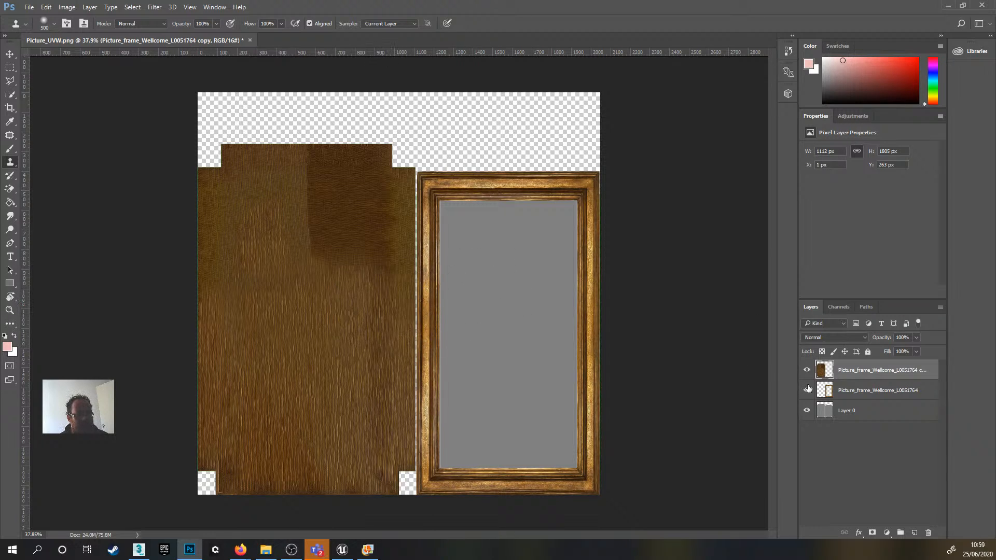
- Hide Layer 0 and the original frame layer, then clone wood grain over the remaining uneven areas of the left island
{"action": "left_click", "coordinate": [807, 411]}
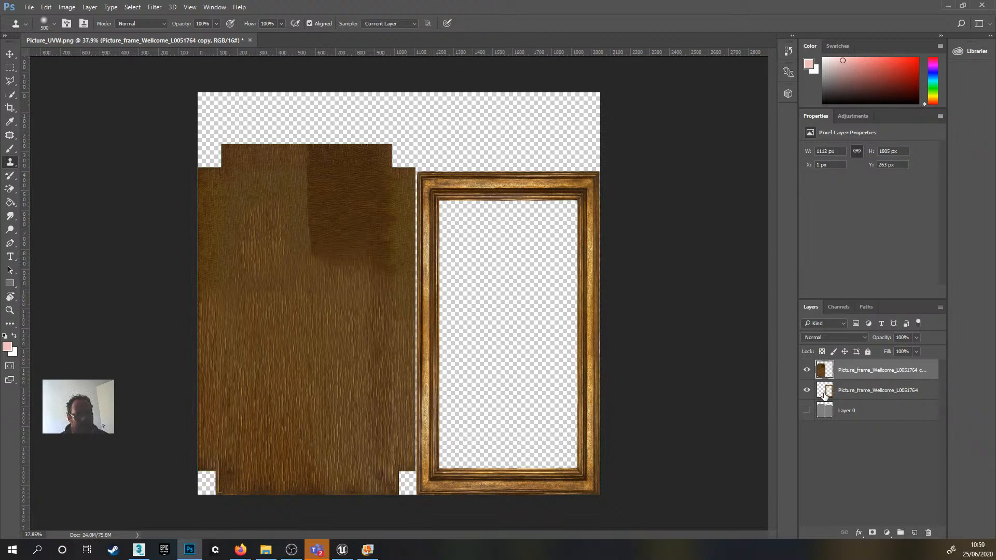
{"action": "left_click", "coordinate": [808, 392]}
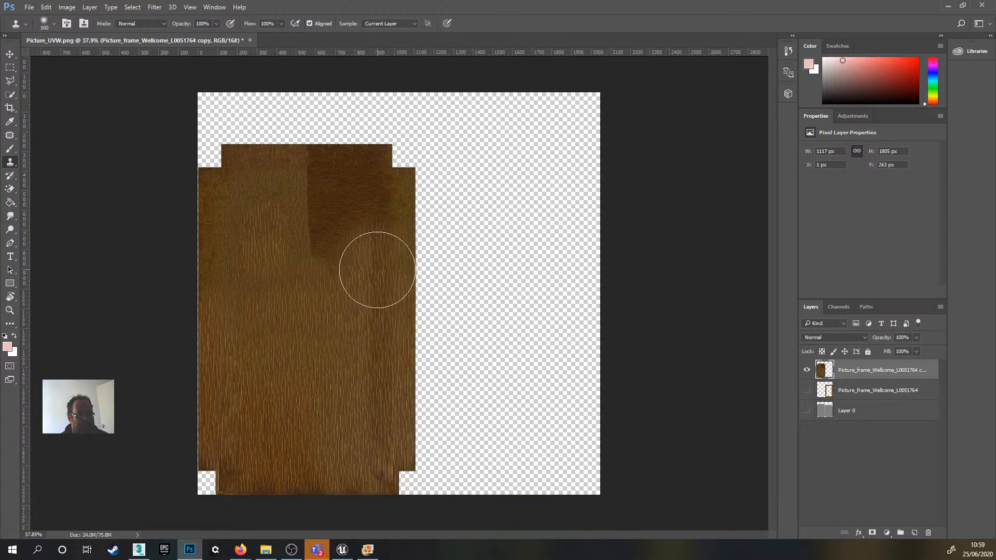
{"action": "mouse_move", "coordinate": [324, 236]}
{"action": "left_mouse_down"}
{"action": "mouse_move", "coordinate": [229, 267]}
{"action": "mouse_move", "coordinate": [211, 226]}
{"action": "mouse_move", "coordinate": [218, 185]}
{"action": "mouse_move", "coordinate": [255, 216]}
{"action": "left_mouse_up"}
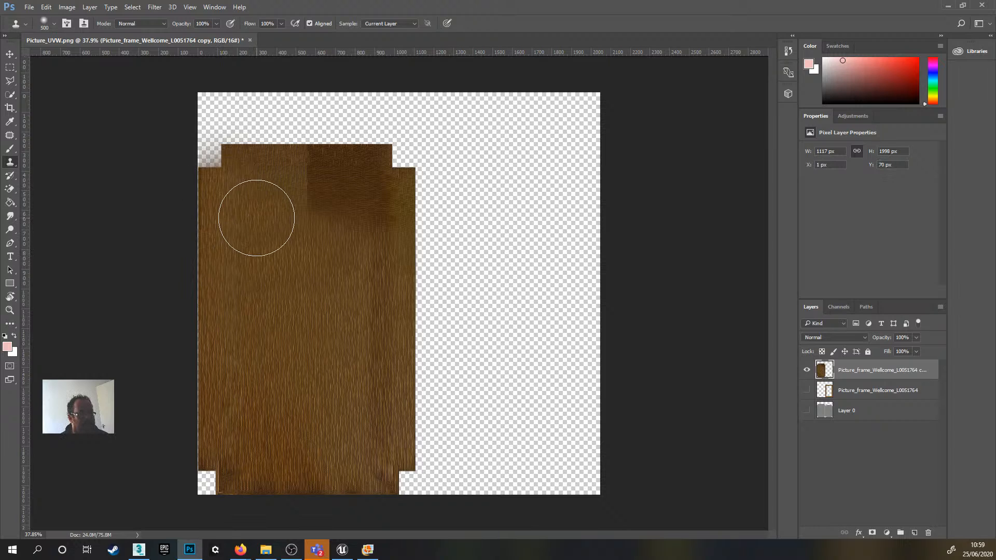
{"action": "mouse_move", "coordinate": [316, 422]}
{"action": "left_mouse_down"}
{"action": "mouse_move", "coordinate": [375, 438]}
{"action": "mouse_move", "coordinate": [383, 429]}
{"action": "mouse_move", "coordinate": [392, 314]}
{"action": "mouse_move", "coordinate": [377, 165]}
{"action": "mouse_move", "coordinate": [412, 187]}
{"action": "left_mouse_up"}
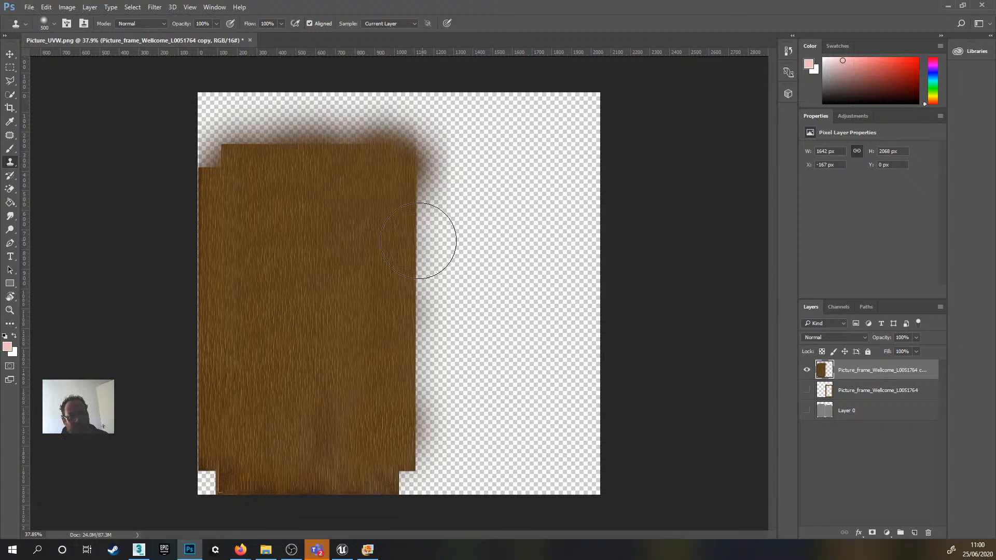
- Show the original frame layer and move the wood-grain copy layer below it
{"action": "left_click", "coordinate": [806, 391]}
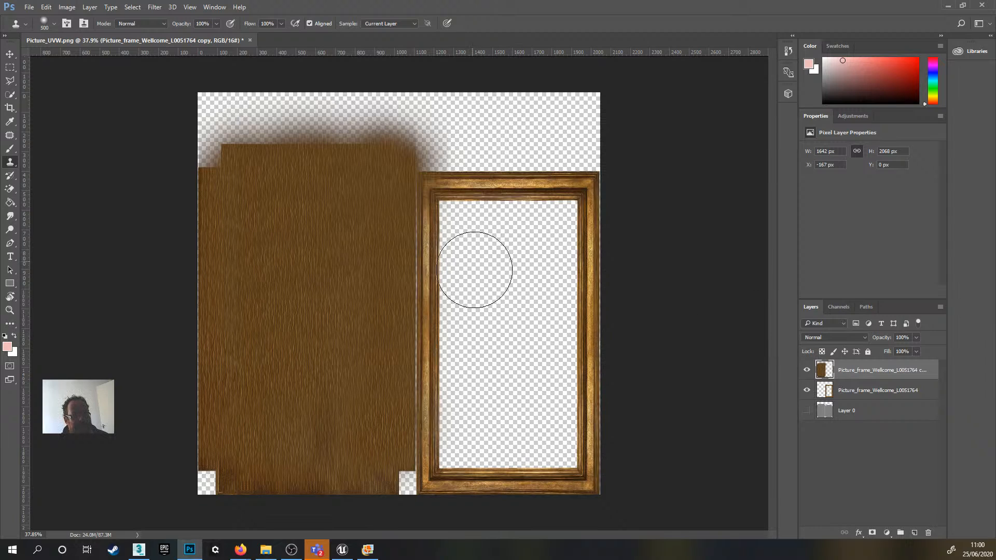
{"action": "left_click_drag", "start_coordinate": [881, 371], "coordinate": [883, 399]}
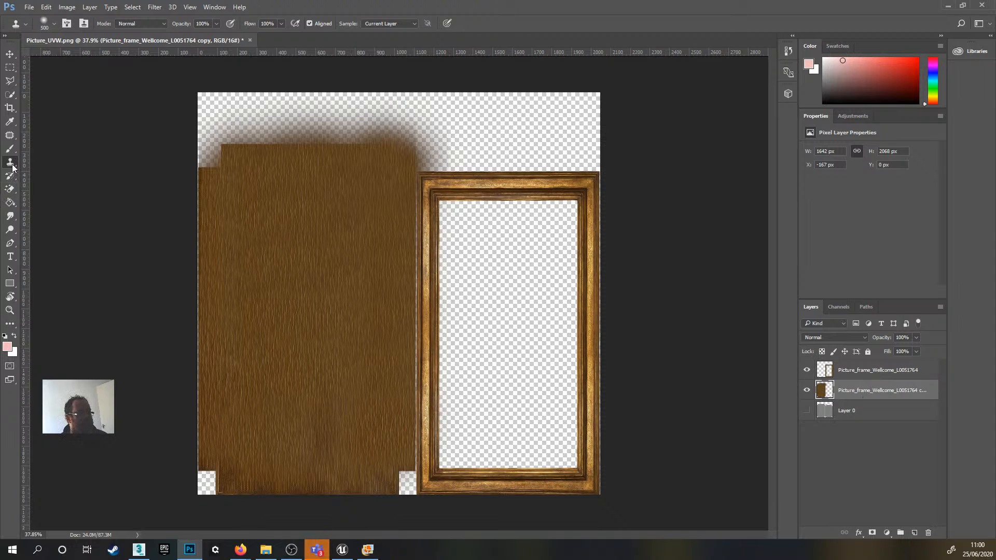
- Erase the stray wood-grain paint above and inside the picture frame with a 100 px Eraser in Pencil mode
{"action": "right_click", "coordinate": [10, 189]}
{"action": "left_click", "coordinate": [52, 188]}
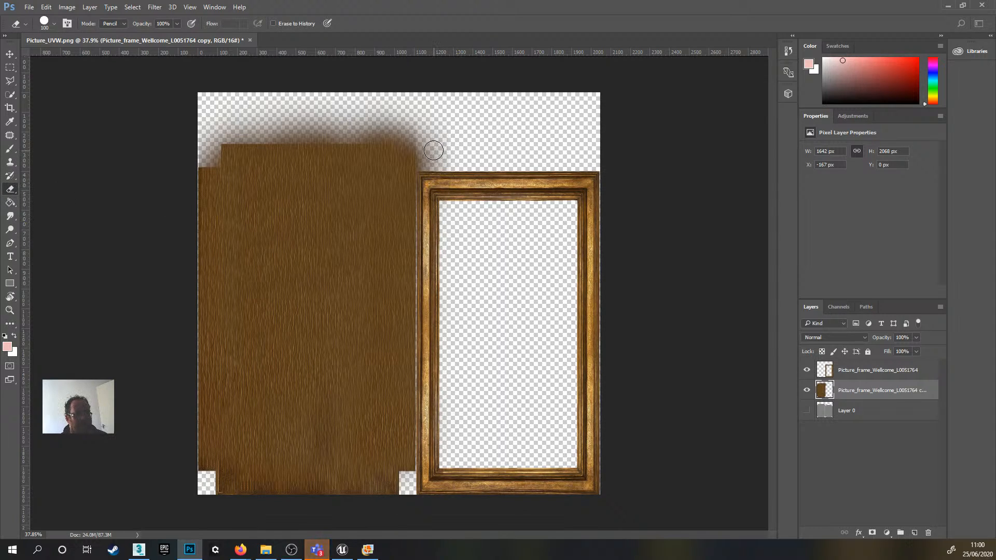
{"action": "left_click_drag", "start_coordinate": [433, 151], "coordinate": [436, 164]}
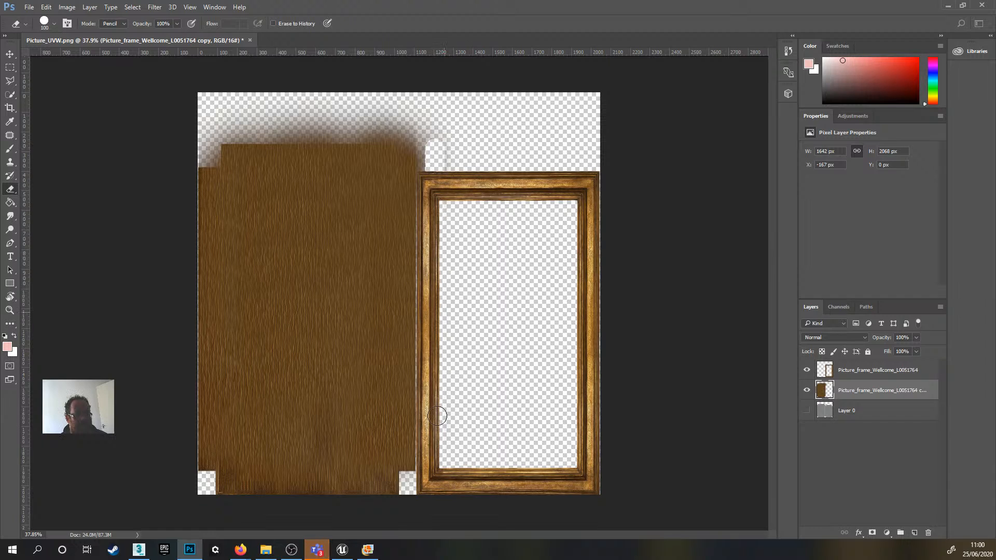
{"action": "mouse_move", "coordinate": [437, 416]}
{"action": "left_mouse_down"}
{"action": "mouse_move", "coordinate": [443, 429]}
{"action": "mouse_move", "coordinate": [430, 108]}
{"action": "mouse_move", "coordinate": [446, 120]}
{"action": "mouse_move", "coordinate": [449, 200]}
{"action": "left_mouse_up"}
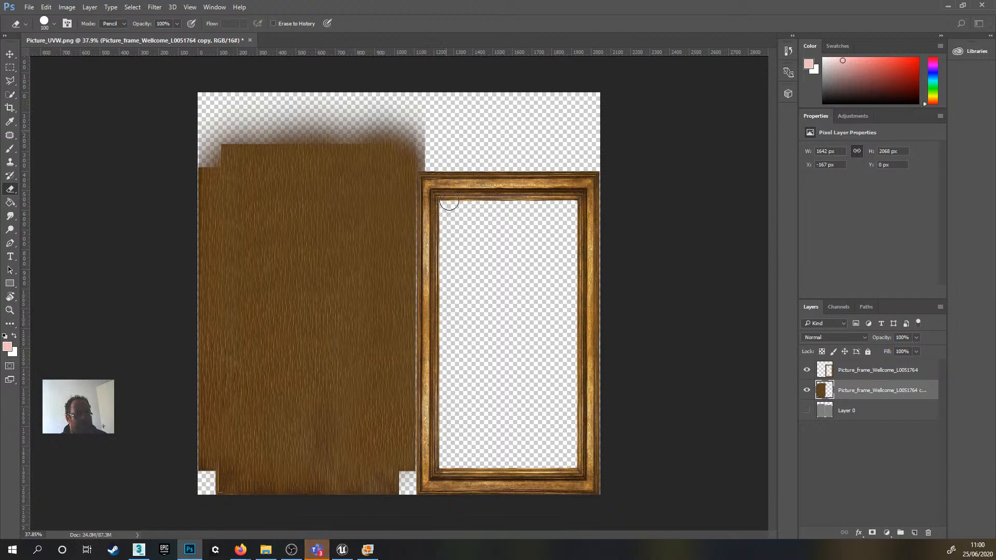
{"action": "left_click_drag", "start_coordinate": [433, 133], "coordinate": [444, 356]}
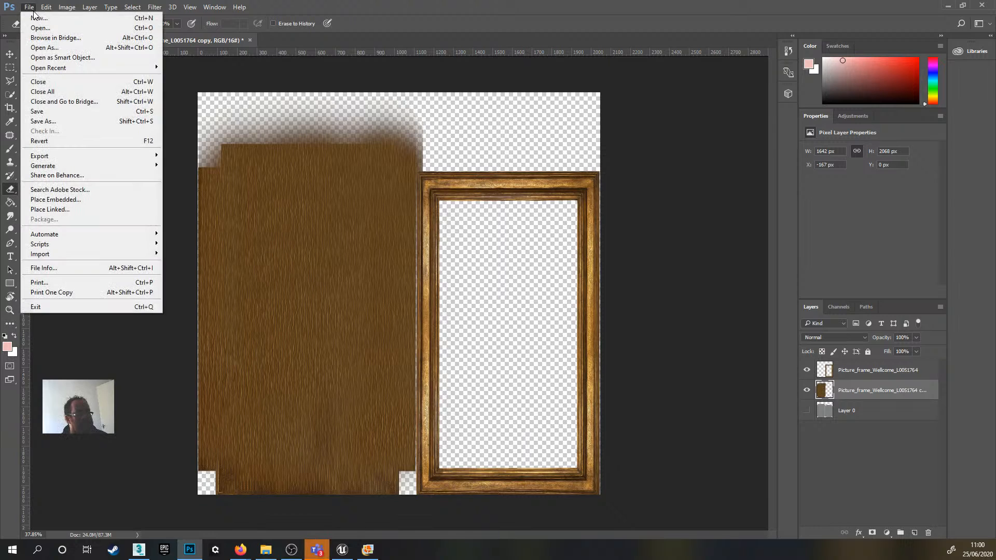
- Save the texture in PNG format as Picture_UVW.png in the HPStairs folder, replacing the existing file
{"action": "left_click", "coordinate": [43, 121]}
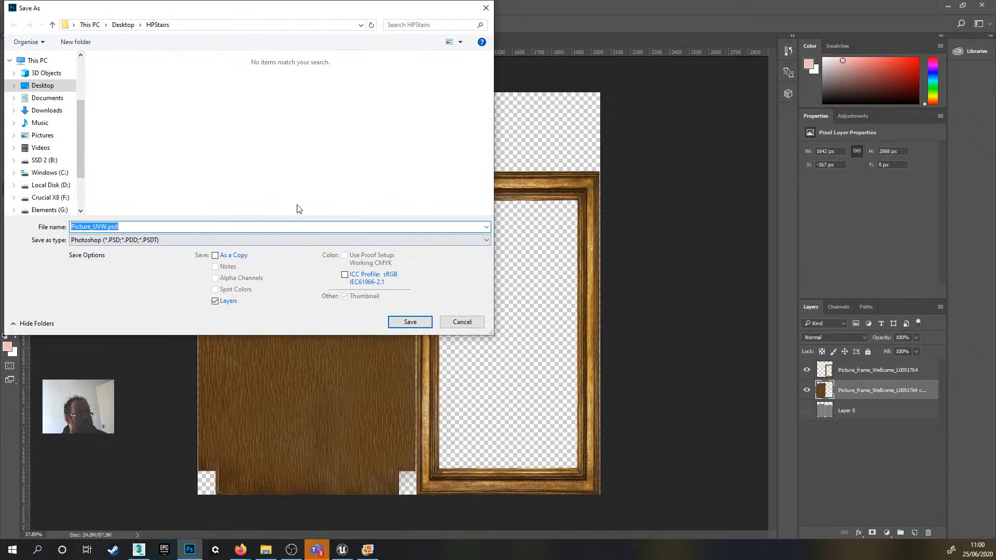
{"action": "left_click", "coordinate": [81, 240]}
{"action": "left_click", "coordinate": [94, 335]}
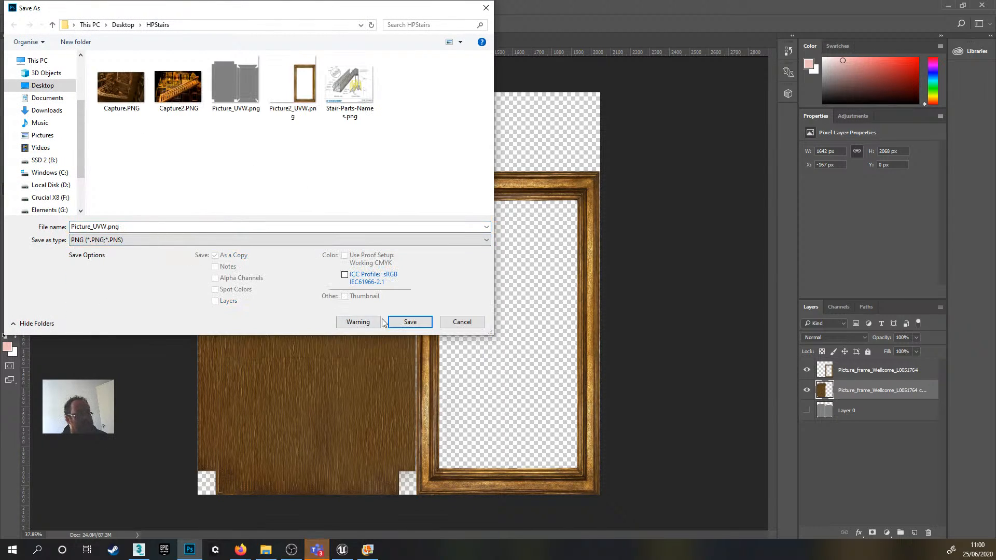
{"action": "left_click", "coordinate": [410, 322]}
{"action": "left_click", "coordinate": [522, 275]}
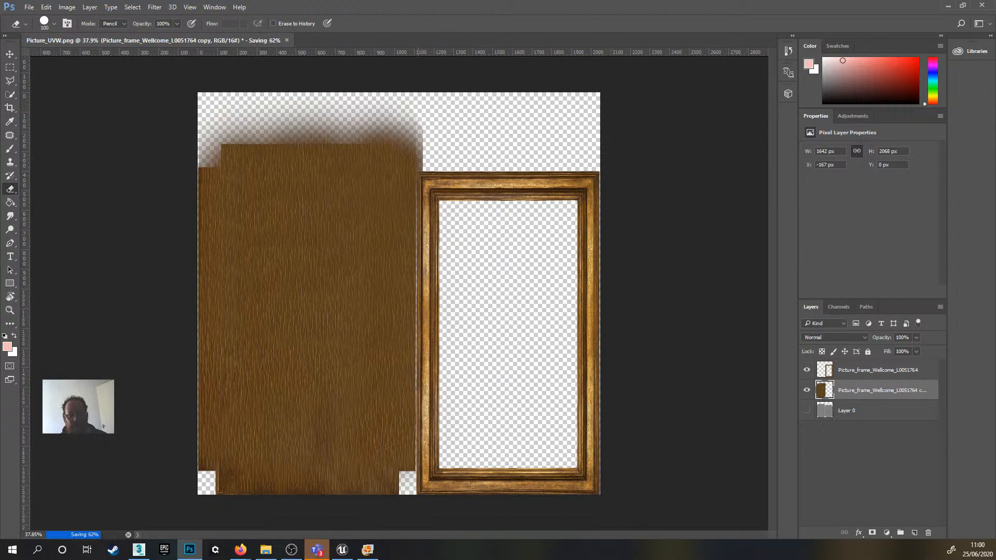
{"action": "left_click", "coordinate": [139, 551]}
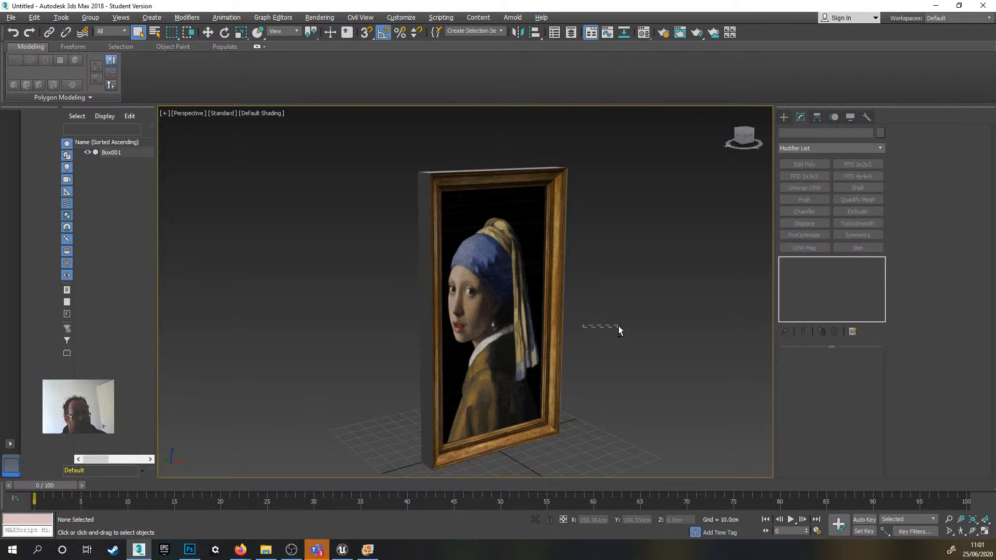
{"action": "mouse_move", "coordinate": [618, 326]}
{"action": "middle_mouse_down", "text": "alt"}
{"action": "mouse_move", "coordinate": [604, 344]}
{"action": "mouse_move", "coordinate": [616, 331]}
{"action": "mouse_move", "coordinate": [642, 344]}
{"action": "mouse_move", "coordinate": [562, 374]}
{"action": "mouse_move", "coordinate": [624, 327]}
{"action": "mouse_move", "coordinate": [652, 356]}
{"action": "mouse_move", "coordinate": [624, 355]}
{"action": "mouse_move", "coordinate": [597, 327]}
{"action": "mouse_move", "coordinate": [624, 342]}
{"action": "mouse_move", "coordinate": [647, 333]}
{"action": "mouse_move", "coordinate": [626, 338]}
{"action": "middle_mouse_up", "text": "alt"}
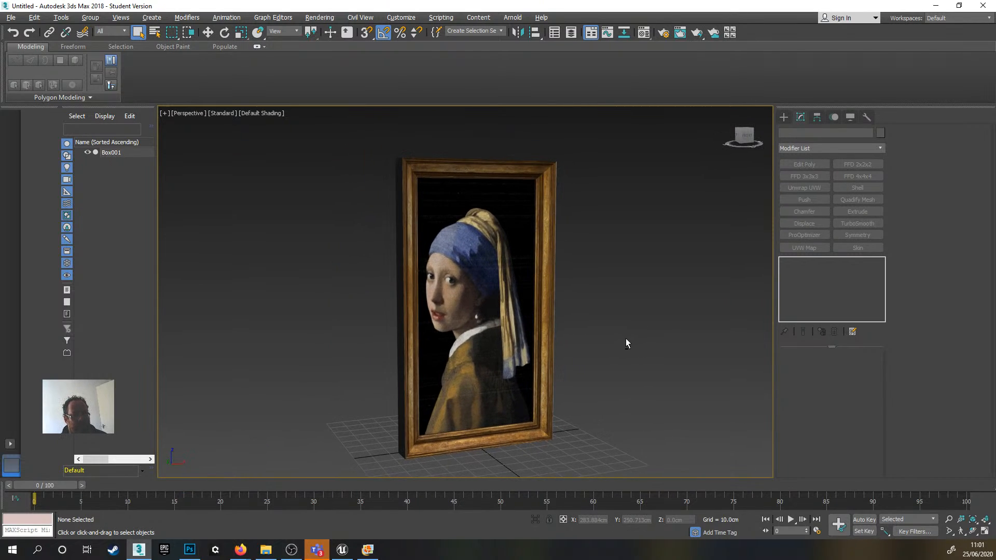
{"action": "key", "text": "alt+Tab"}
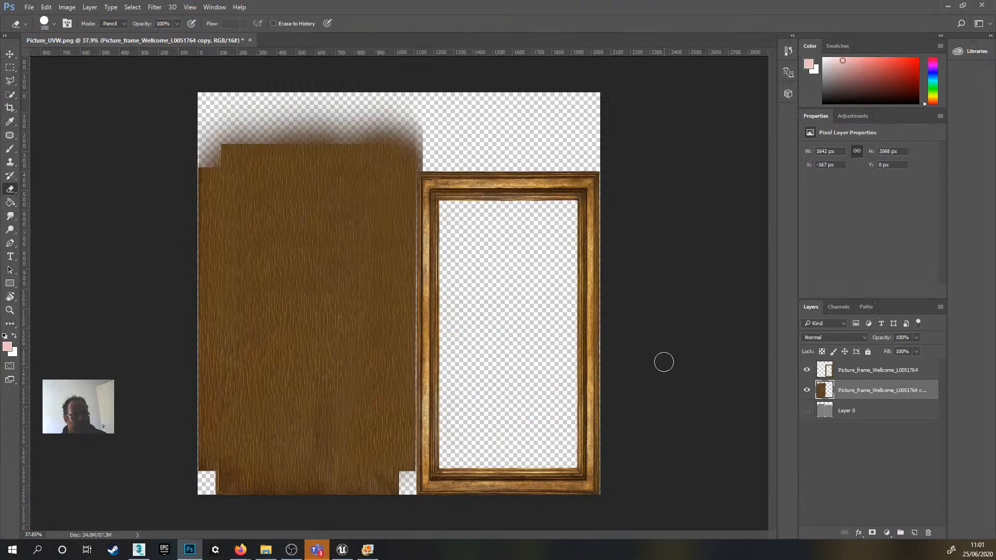
{"action": "left_click", "coordinate": [29, 7]}
{"action": "left_click", "coordinate": [77, 120]}
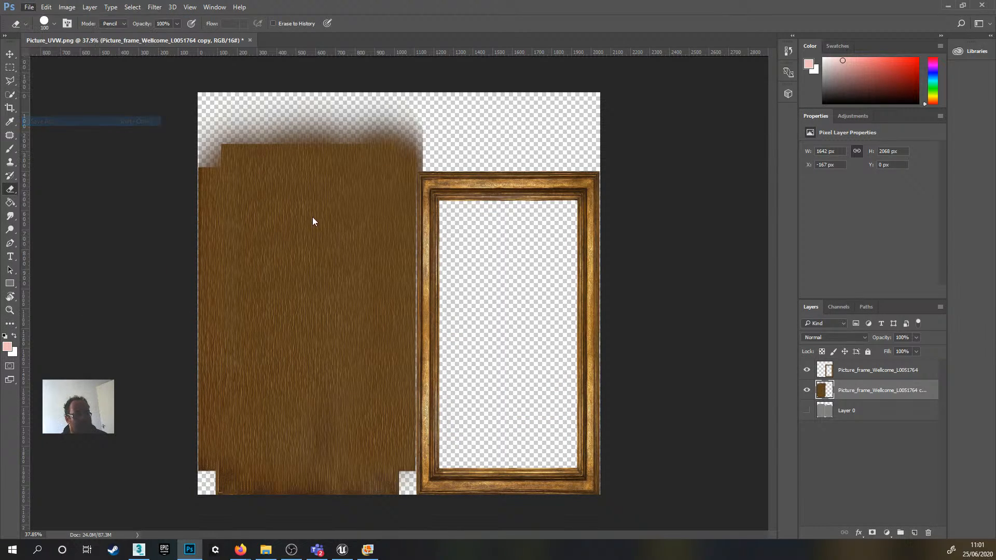
{"action": "left_click", "coordinate": [113, 239]}
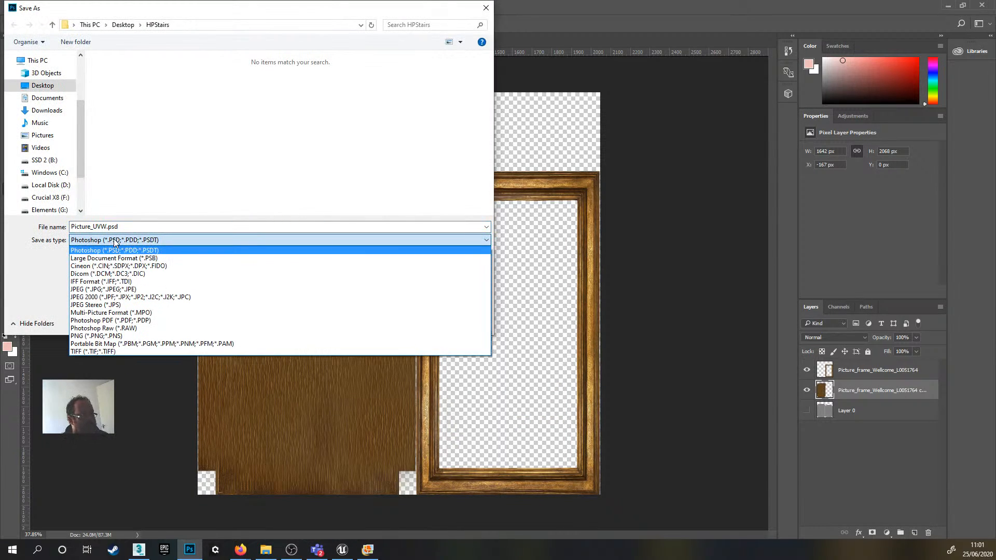
{"action": "left_click", "coordinate": [485, 7]}
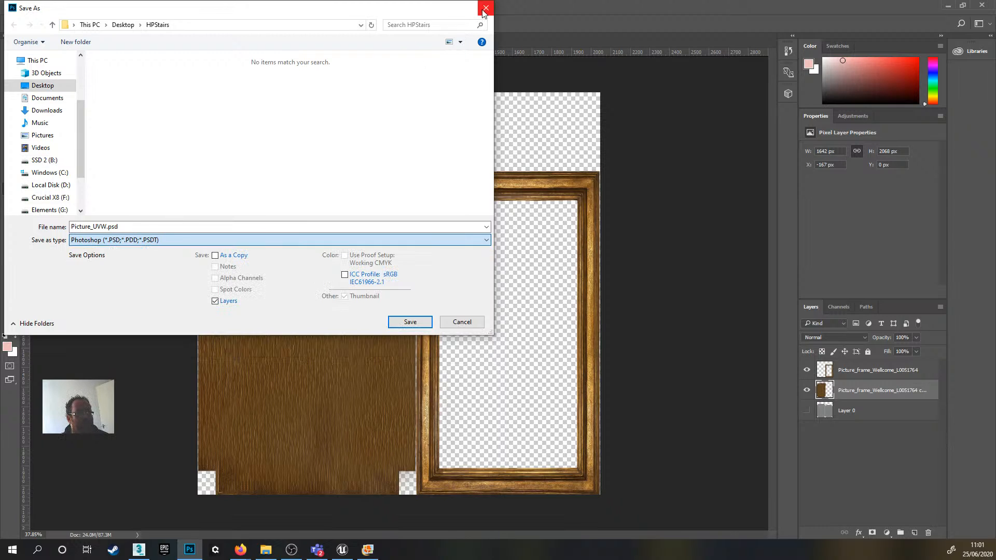
{"action": "left_click", "coordinate": [486, 8]}
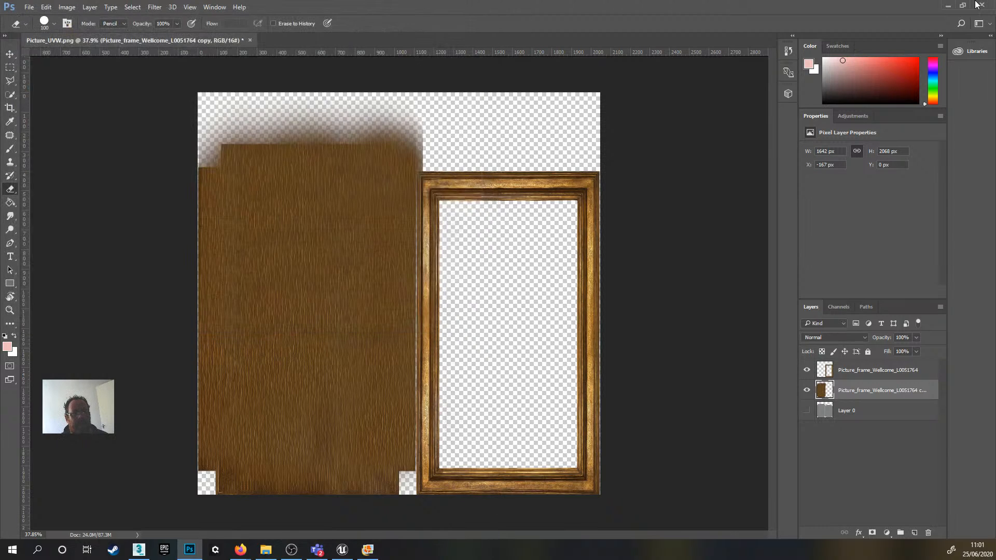
- In 3ds Max, replace the diffuse bitmap of sub-material 1 in the Multi/Sub-Object material with Picture_UVW.png and close the Material Editor
{"action": "left_click", "coordinate": [947, 5]}
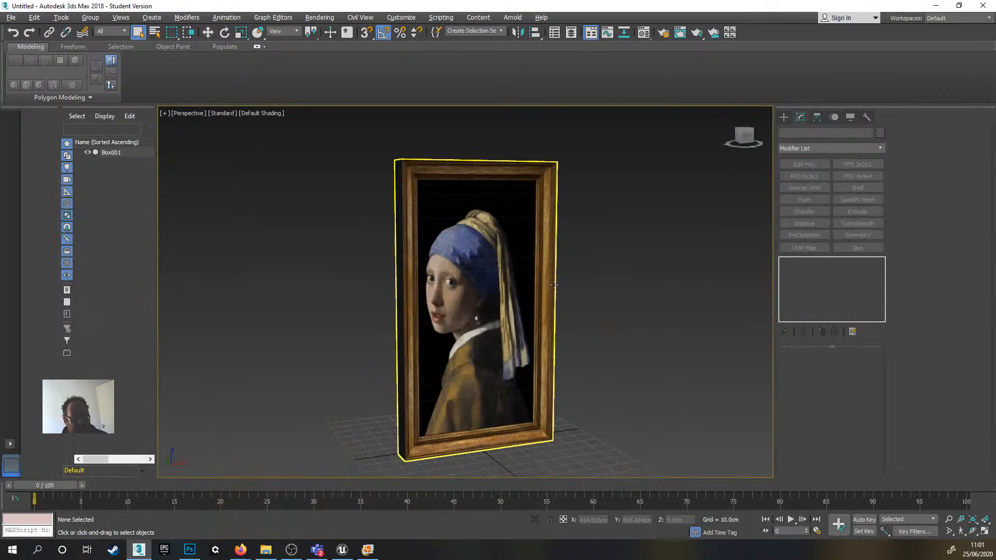
{"action": "key", "text": "m"}
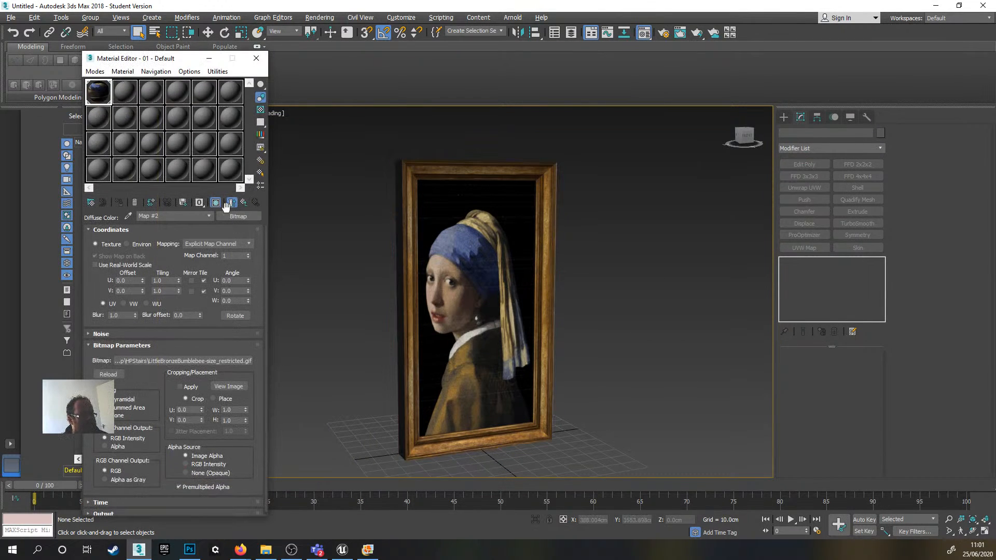
{"action": "left_click", "coordinate": [243, 201]}
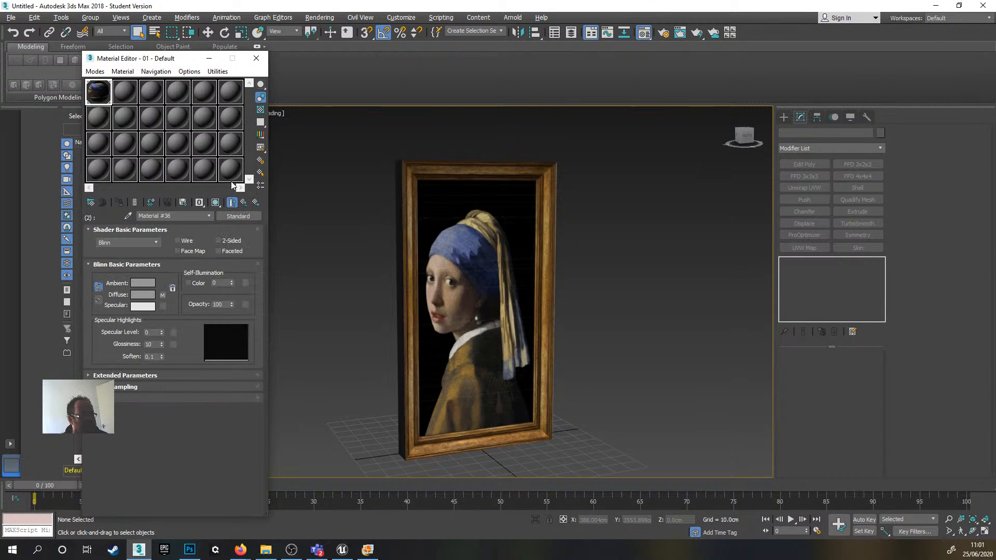
{"action": "left_click", "coordinate": [244, 202]}
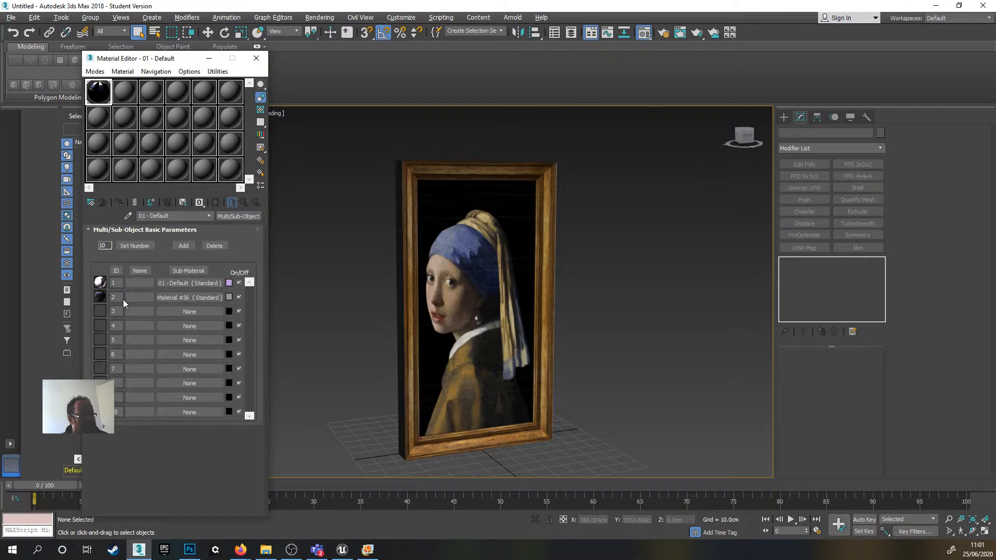
{"action": "left_click", "coordinate": [191, 284]}
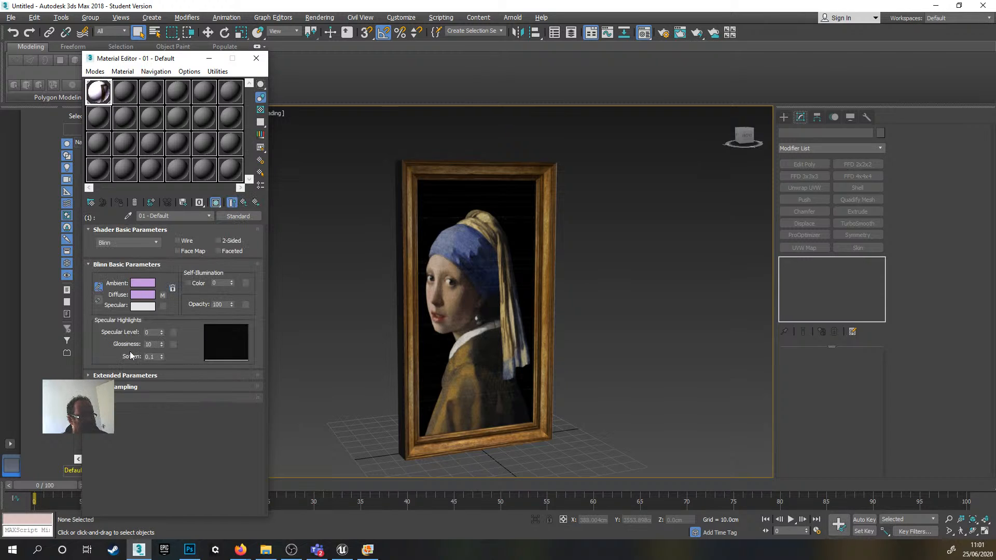
{"action": "left_click", "coordinate": [162, 295]}
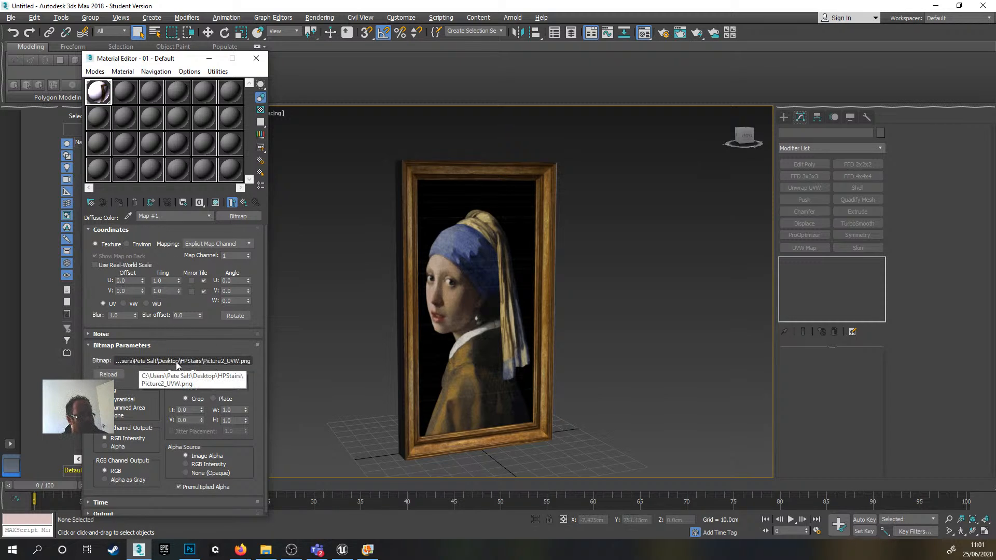
{"action": "left_click", "coordinate": [175, 365]}
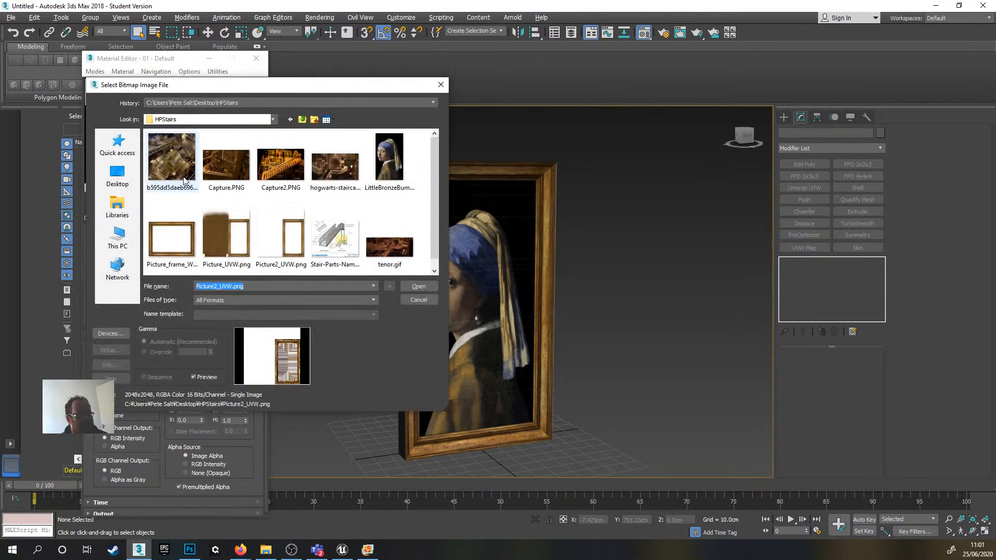
{"action": "left_click", "coordinate": [238, 245]}
{"action": "left_click", "coordinate": [419, 287]}
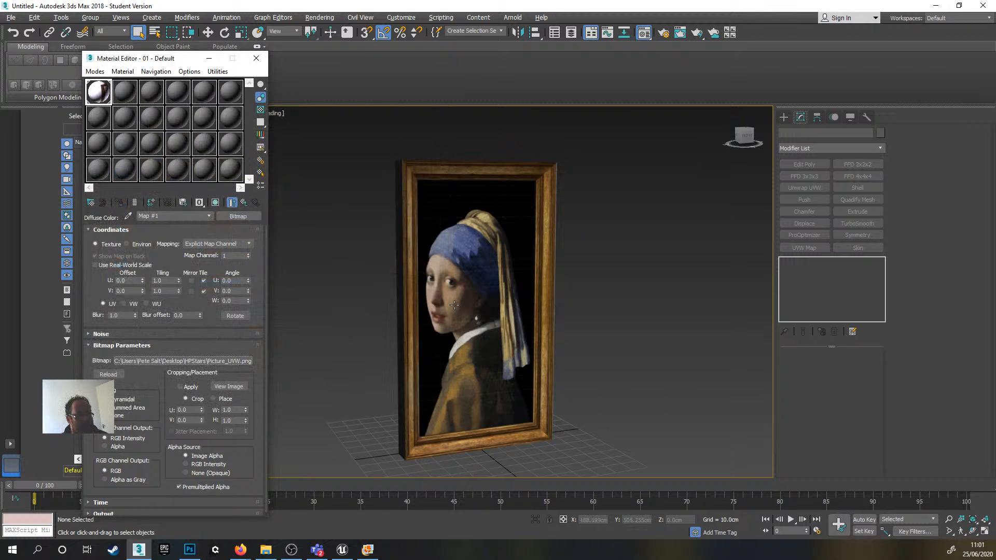
{"action": "left_click", "coordinate": [256, 58]}
- Examine the updated wood texture on the picture frame model from different angles and distances
{"action": "mouse_move", "coordinate": [399, 255]}
{"action": "middle_mouse_down", "text": "alt"}
{"action": "mouse_move", "coordinate": [480, 247]}
{"action": "mouse_move", "coordinate": [474, 216]}
{"action": "mouse_move", "coordinate": [466, 257]}
{"action": "mouse_move", "coordinate": [409, 264]}
{"action": "mouse_move", "coordinate": [465, 311]}
{"action": "mouse_move", "coordinate": [493, 352]}
{"action": "mouse_move", "coordinate": [462, 233]}
{"action": "mouse_move", "coordinate": [600, 260]}
{"action": "mouse_move", "coordinate": [460, 283]}
{"action": "mouse_move", "coordinate": [529, 271]}
{"action": "mouse_move", "coordinate": [467, 288]}
{"action": "middle_mouse_up", "text": "alt"}
{"action": "scroll", "coordinate": [524, 246], "scroll_direction": "up", "scroll_amount": 5}
{"action": "scroll", "coordinate": [524, 246], "scroll_direction": "down", "scroll_amount": 2}
{"action": "scroll", "coordinate": [466, 288], "scroll_direction": "up", "scroll_amount": 5}
{"action": "scroll", "coordinate": [466, 289], "scroll_direction": "down", "scroll_amount": 6}
{"action": "scroll", "coordinate": [466, 289], "scroll_direction": "up", "scroll_amount": 1}
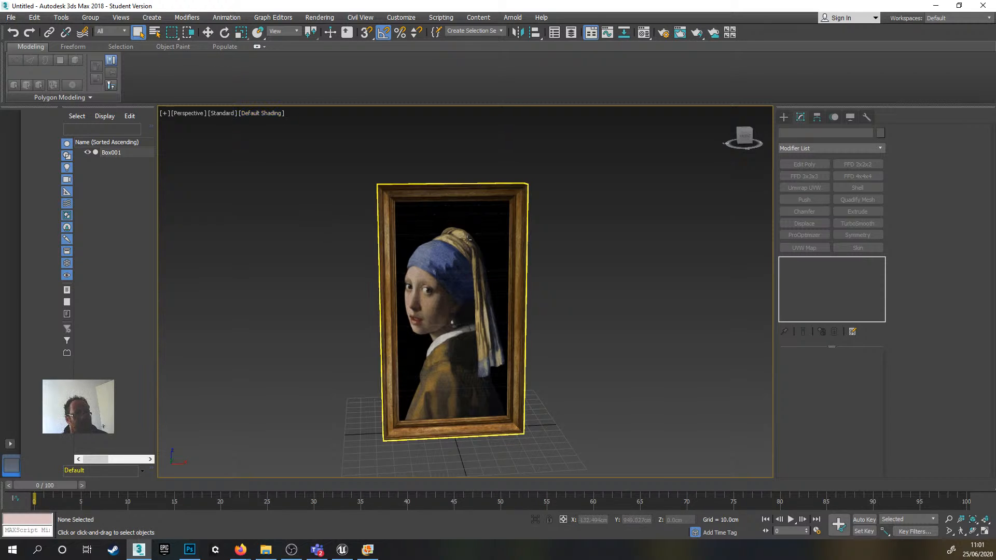
- Rename the picture frame object to PictureFrame
{"action": "left_click", "coordinate": [464, 237]}
{"action": "left_click_drag", "start_coordinate": [802, 133], "coordinate": [741, 137]}
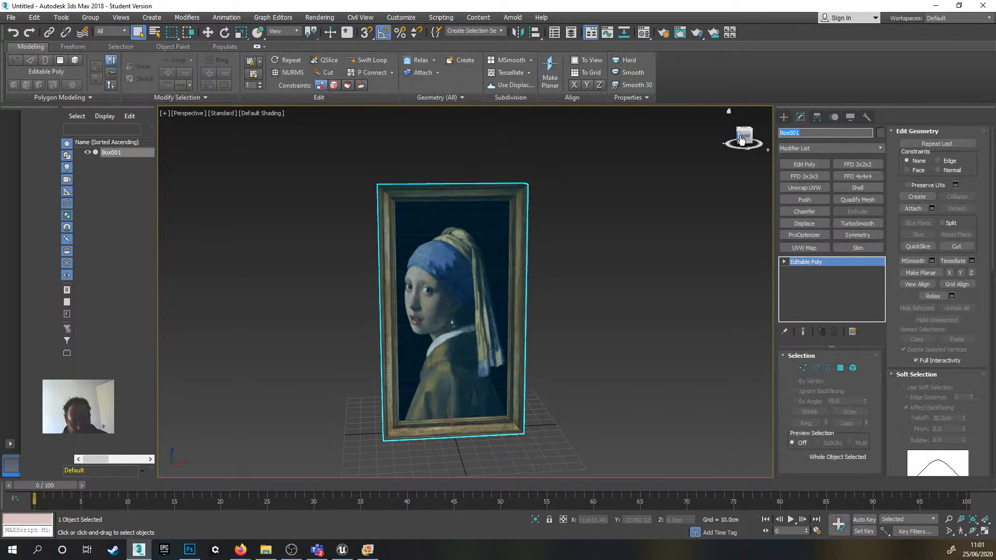
{"action": "type", "text": "PictureFrame"}
{"action": "key", "text": "Return"}
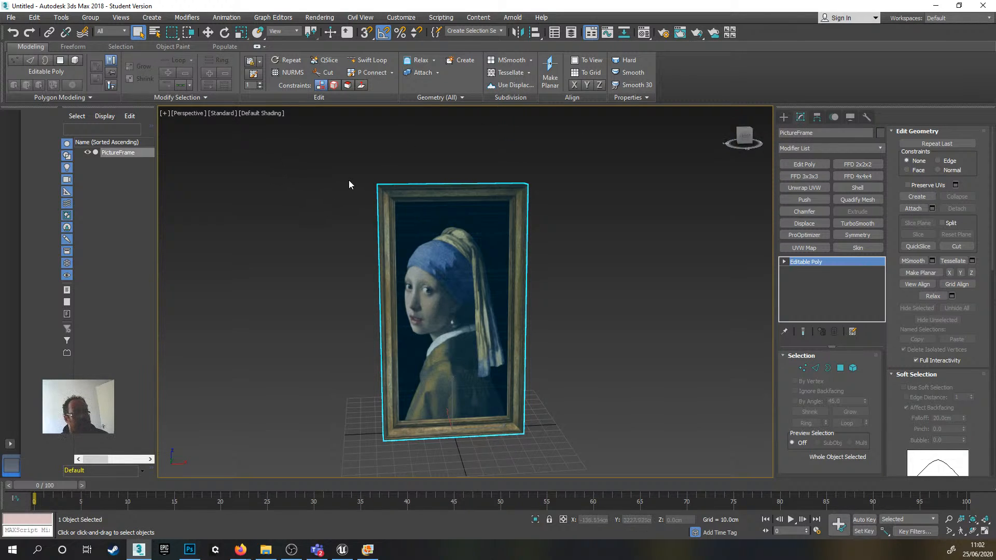
{"action": "scroll", "coordinate": [449, 254], "scroll_direction": "down", "scroll_amount": 3}
{"action": "middle_click_drag", "start_coordinate": [449, 255], "coordinate": [477, 236]}
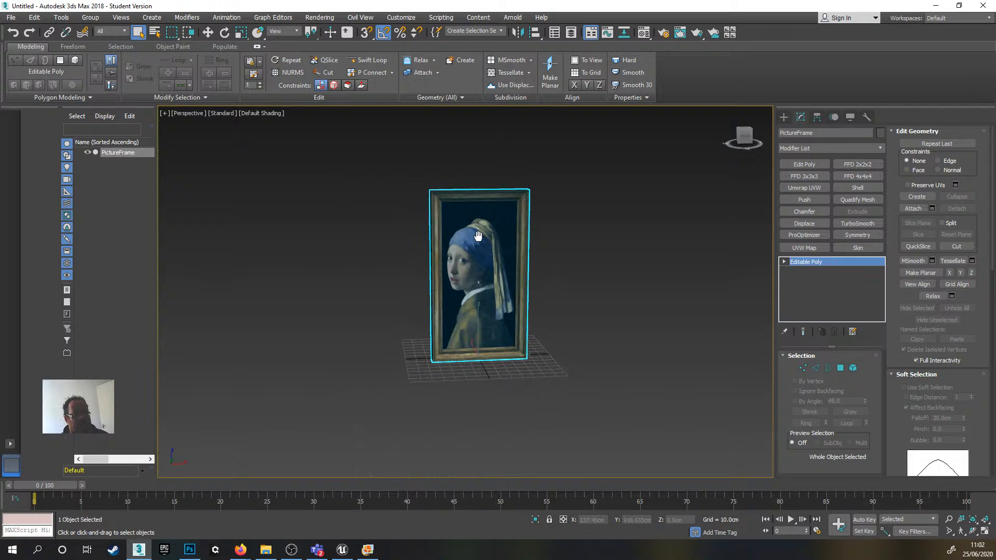
- Switch to Photoshop, delete Layer 0 and merge the frame and wood-grain layers into one with Merge Visible
{"action": "left_click", "coordinate": [189, 549]}
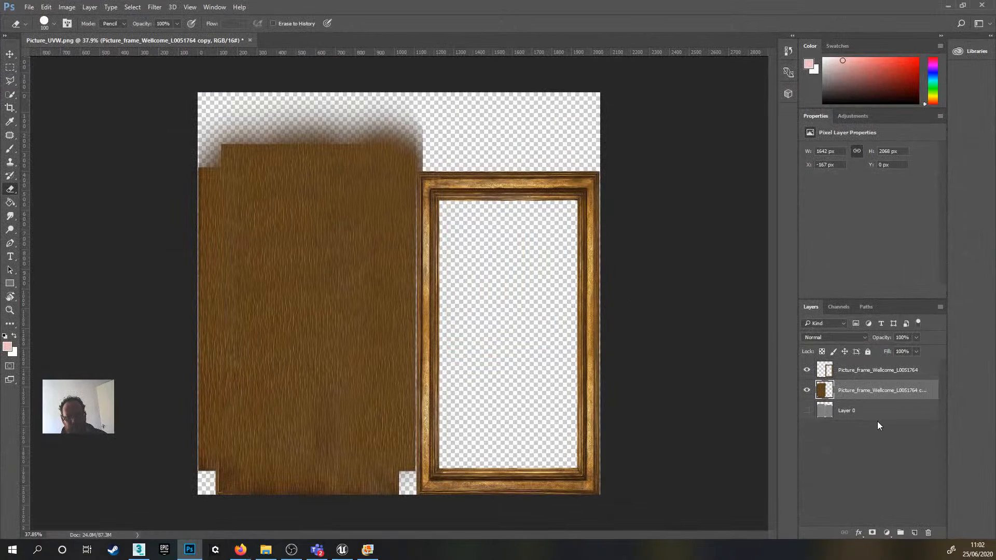
{"action": "left_click_drag", "start_coordinate": [884, 409], "coordinate": [930, 534]}
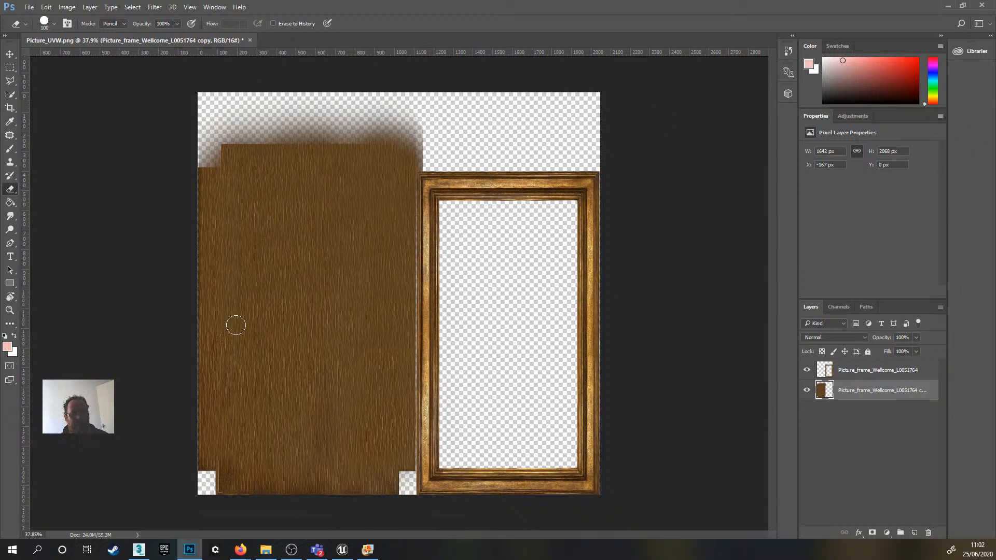
{"action": "left_click", "coordinate": [845, 370]}
{"action": "right_click", "coordinate": [863, 376]}
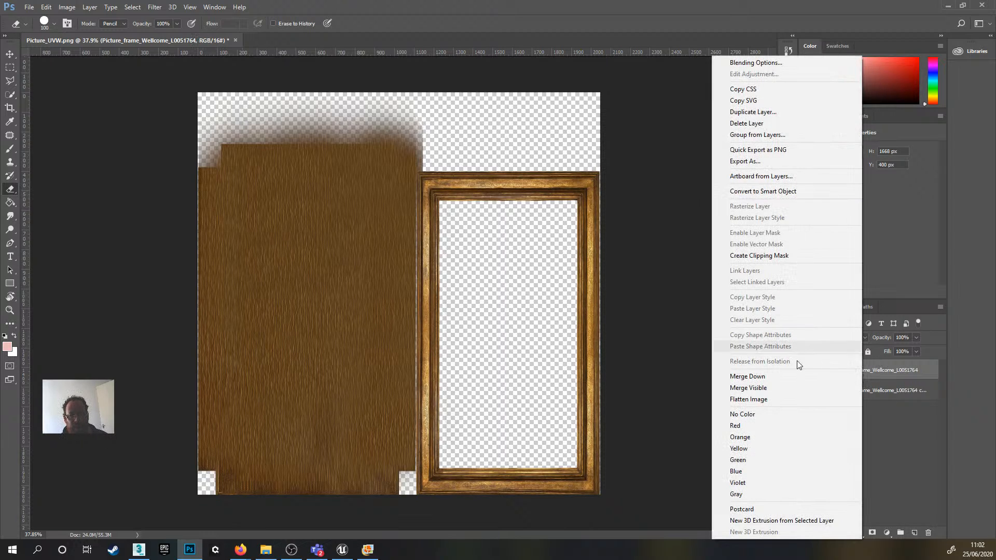
{"action": "left_click", "coordinate": [760, 389]}
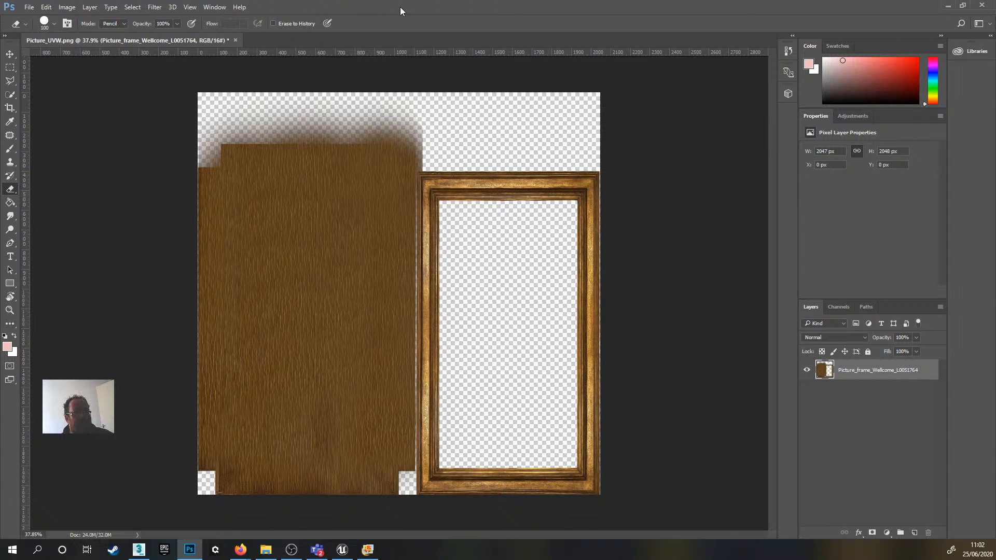
- Open the Generate Normal Map filter for the merged texture layer
{"action": "left_click", "coordinate": [157, 8]}
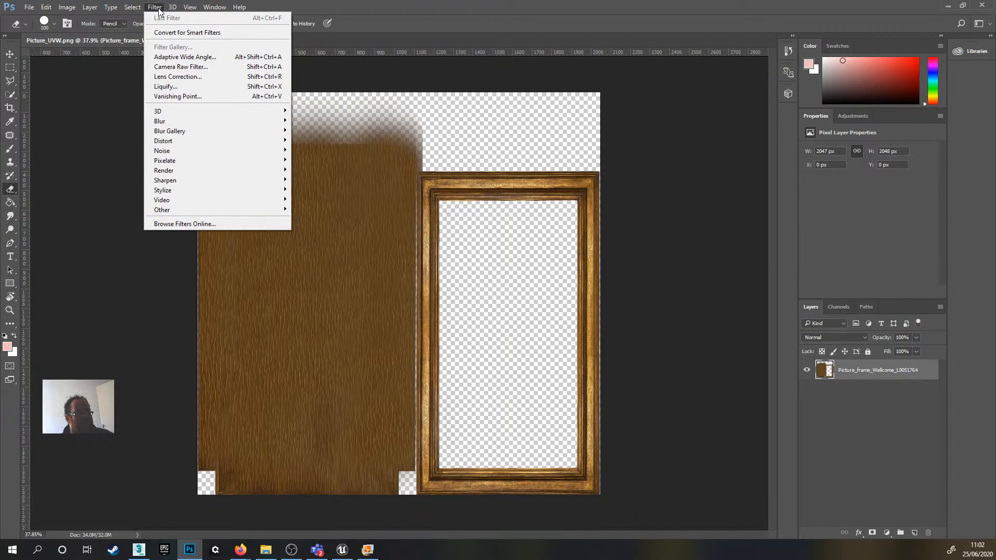
{"action": "mouse_move", "coordinate": [226, 113]}
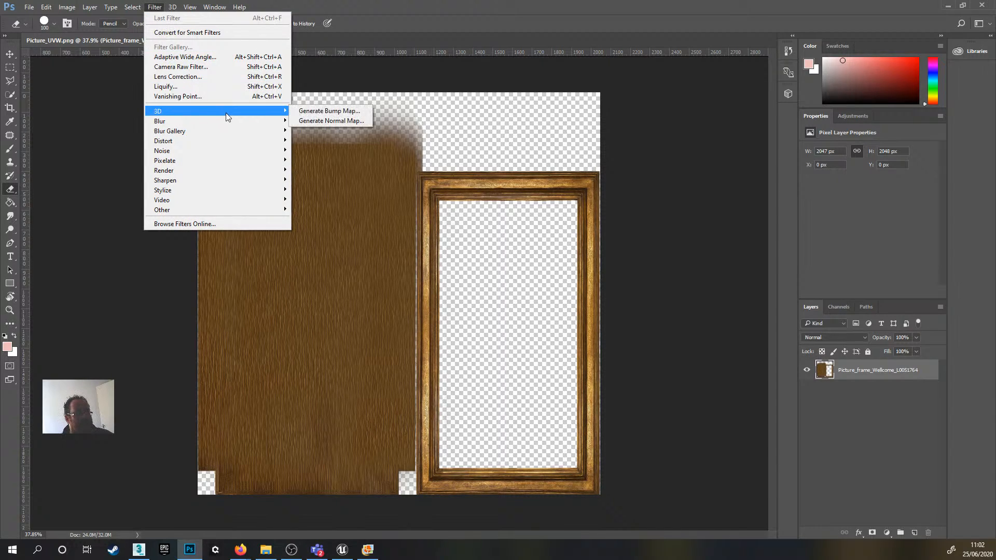
{"action": "left_click", "coordinate": [343, 120]}
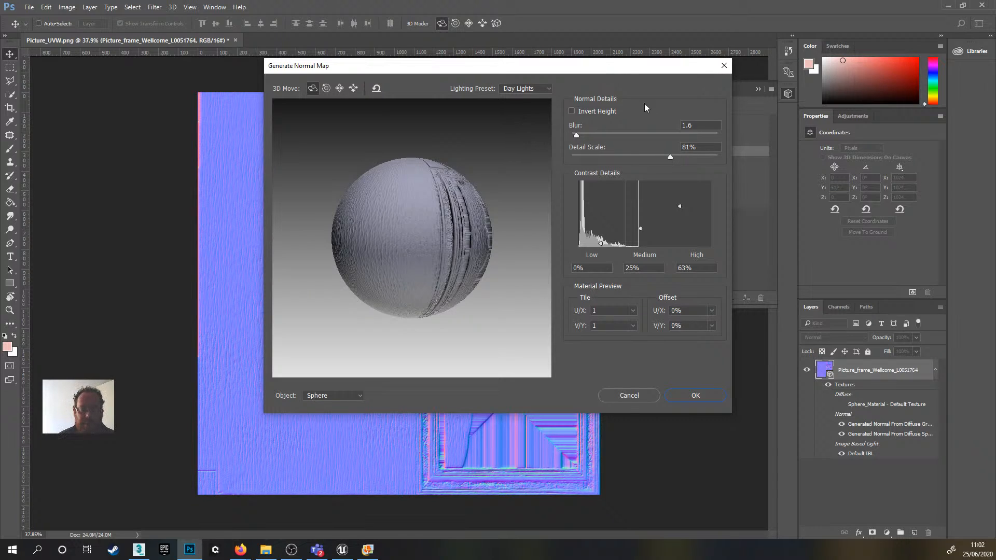
- Switch to 3ds Max and examine the carved pattern on the frame's moulding up close
{"action": "left_click", "coordinate": [139, 549]}
{"action": "scroll", "coordinate": [445, 237], "scroll_direction": "up", "scroll_amount": 10}
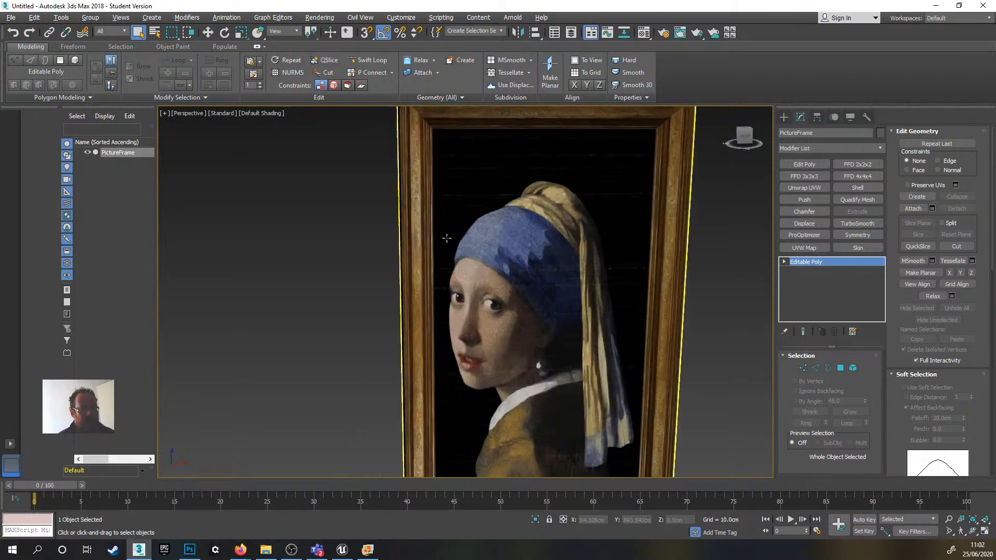
{"action": "scroll", "coordinate": [440, 211], "scroll_direction": "up", "scroll_amount": 4}
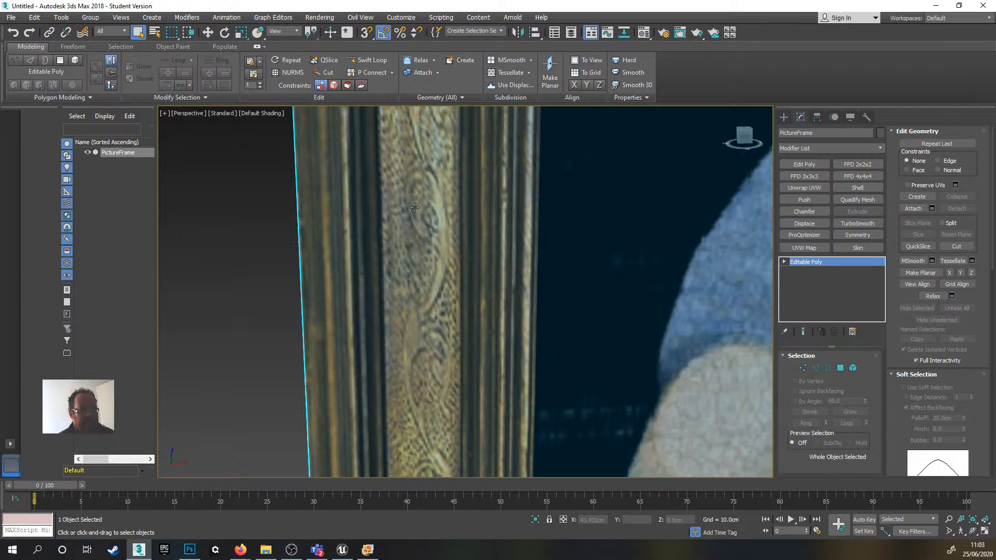
- Deselect the picture frame, show the viewport polygon statistics and inspect the low-poly frame and its texture from several angles
{"action": "scroll", "coordinate": [446, 236], "scroll_direction": "down", "scroll_amount": 8}
{"action": "scroll", "coordinate": [447, 236], "scroll_direction": "down", "scroll_amount": 4}
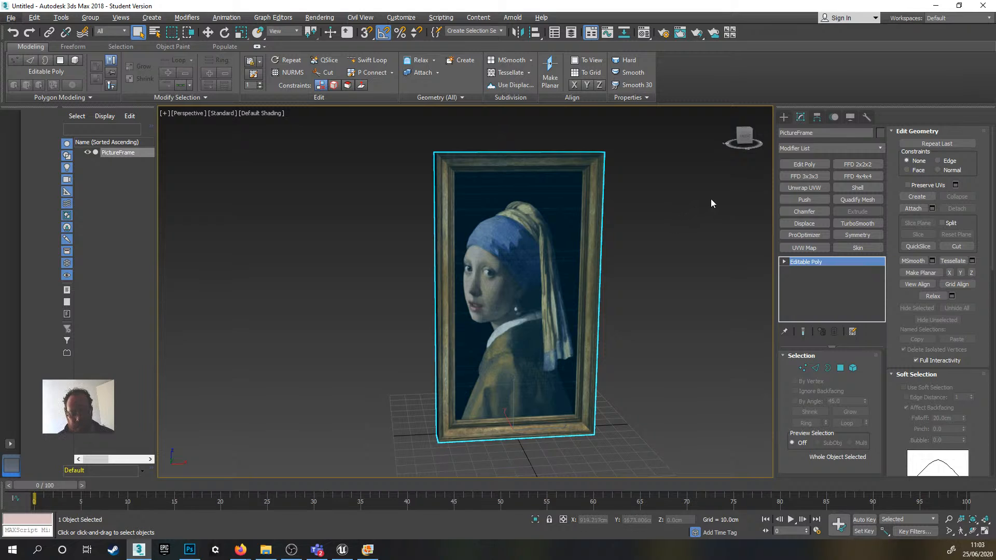
{"action": "left_click", "coordinate": [302, 194]}
{"action": "key", "text": "7"}
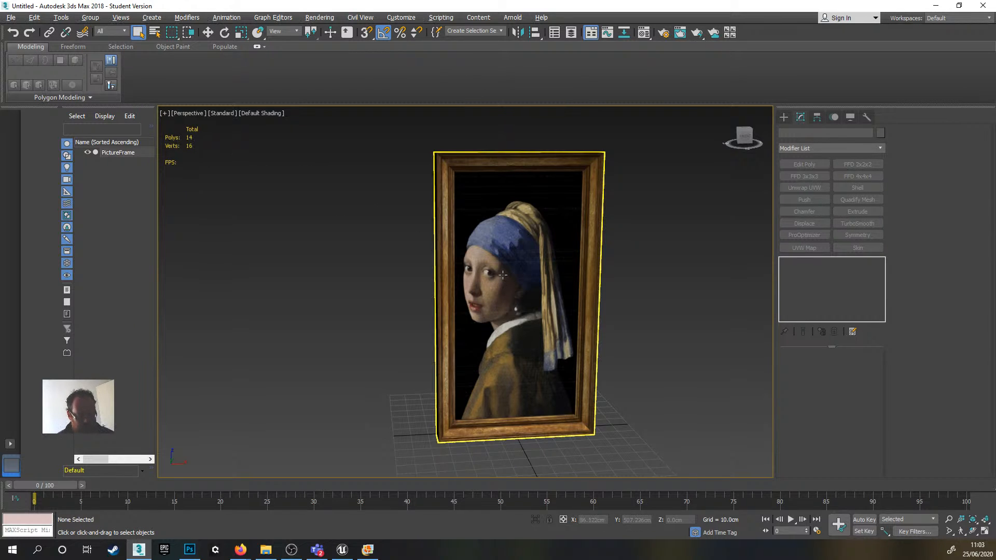
{"action": "mouse_move", "coordinate": [503, 274]}
{"action": "middle_mouse_down", "text": "alt"}
{"action": "mouse_move", "coordinate": [627, 266]}
{"action": "mouse_move", "coordinate": [648, 358]}
{"action": "mouse_move", "coordinate": [515, 288]}
{"action": "middle_mouse_up", "text": "alt"}
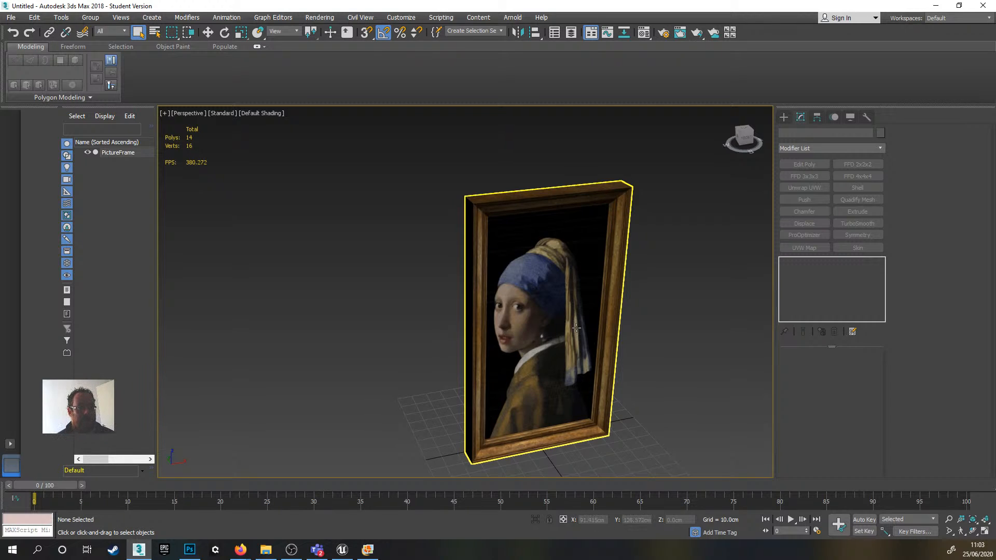
{"action": "scroll", "coordinate": [512, 261], "scroll_direction": "up", "scroll_amount": 5}
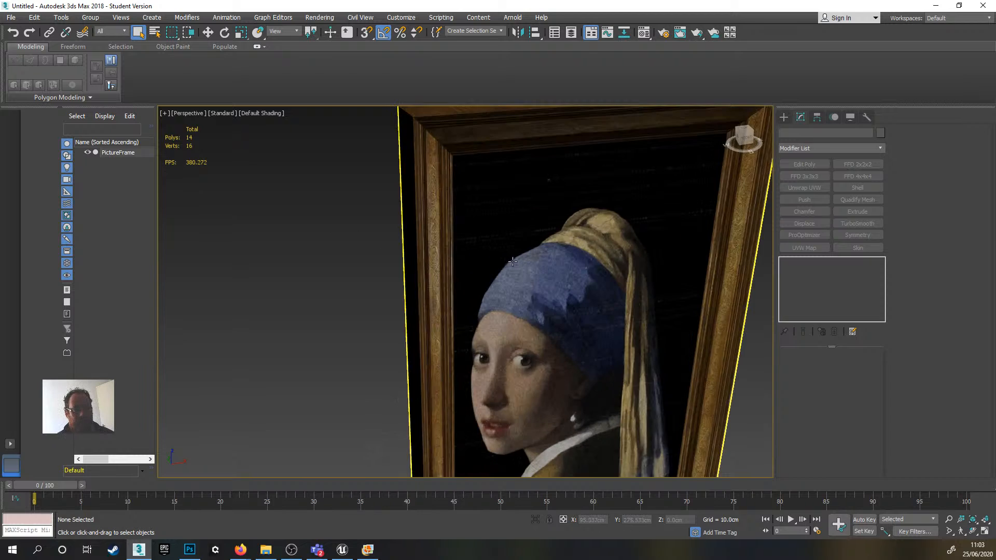
{"action": "middle_click_drag", "start_coordinate": [512, 261], "coordinate": [360, 149], "text": "alt"}
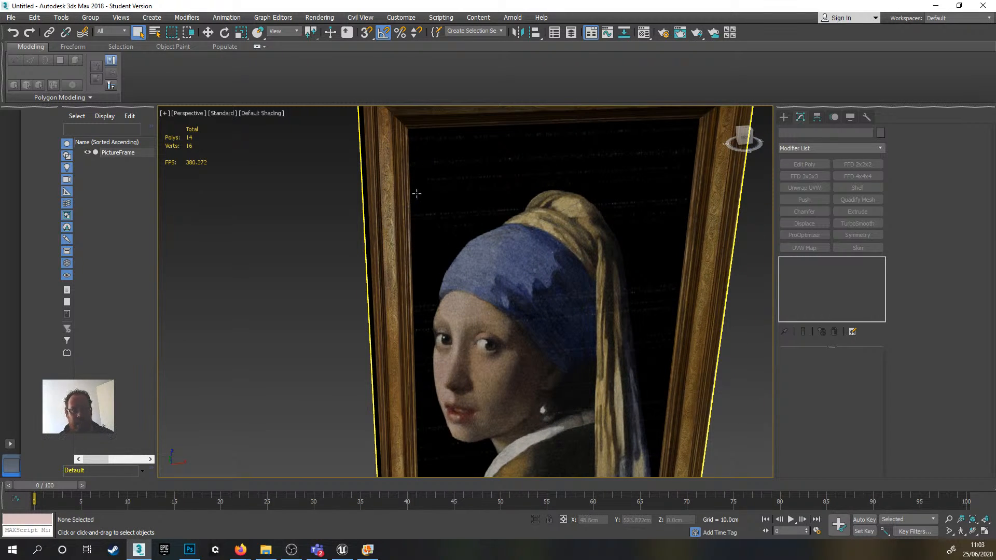
{"action": "scroll", "coordinate": [423, 220], "scroll_direction": "down", "scroll_amount": 5}
{"action": "middle_click_drag", "start_coordinate": [438, 236], "coordinate": [497, 220], "text": "alt"}
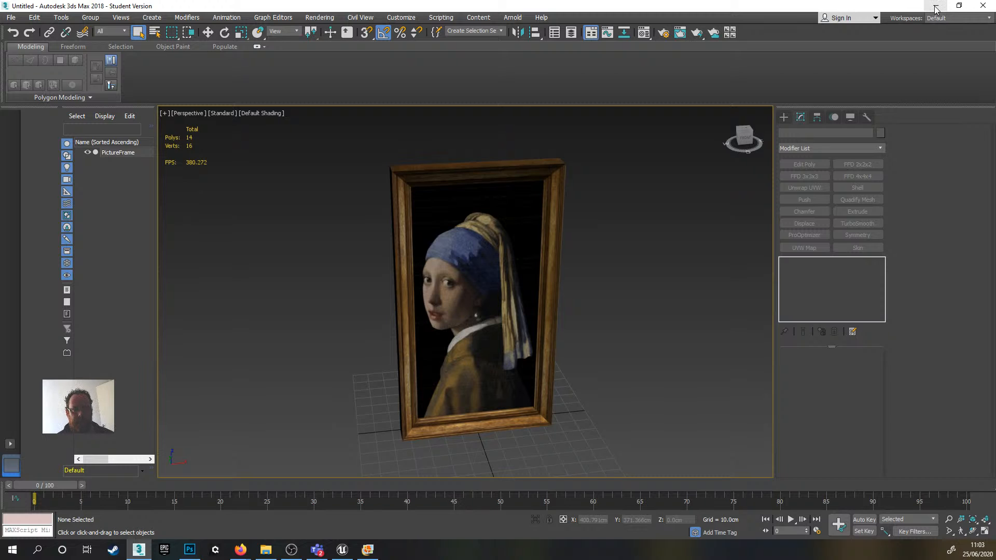
- Switch to Photoshop and compare the frame's carved detail in the normal map preview with Invert Height on and off
{"action": "left_click", "coordinate": [937, 7]}
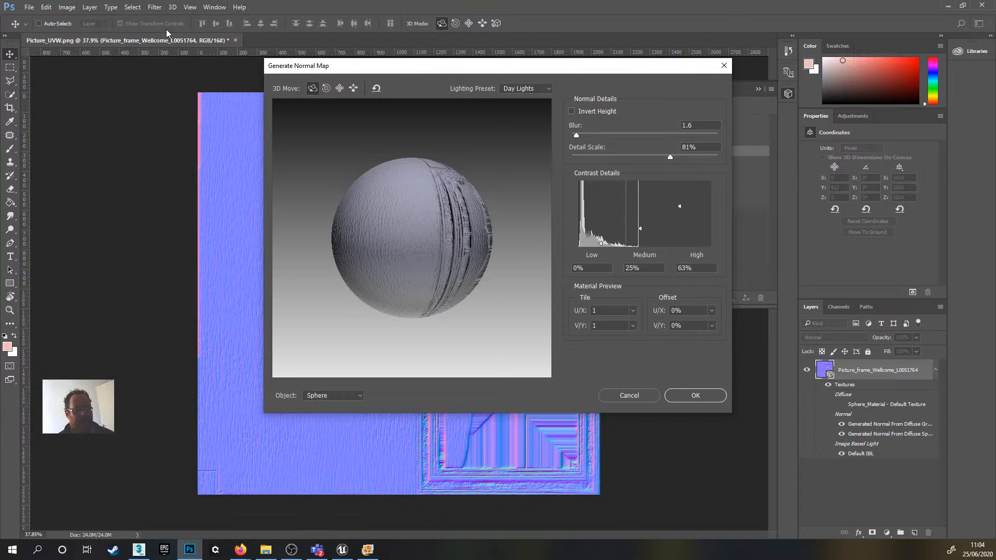
{"action": "left_click_drag", "start_coordinate": [587, 74], "coordinate": [242, 153]}
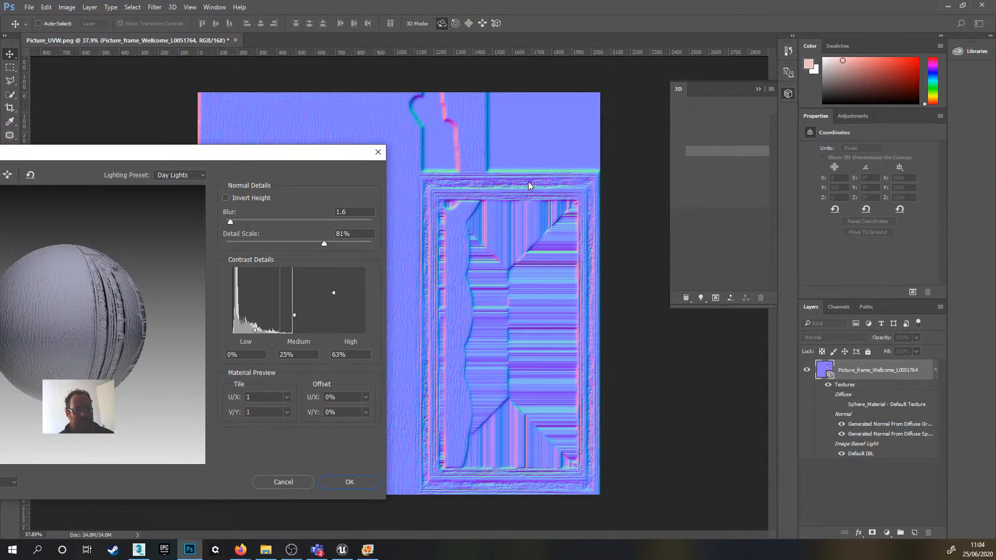
{"action": "left_click_drag", "start_coordinate": [293, 158], "coordinate": [285, 161]}
{"action": "left_click_drag", "start_coordinate": [296, 227], "coordinate": [319, 136]}
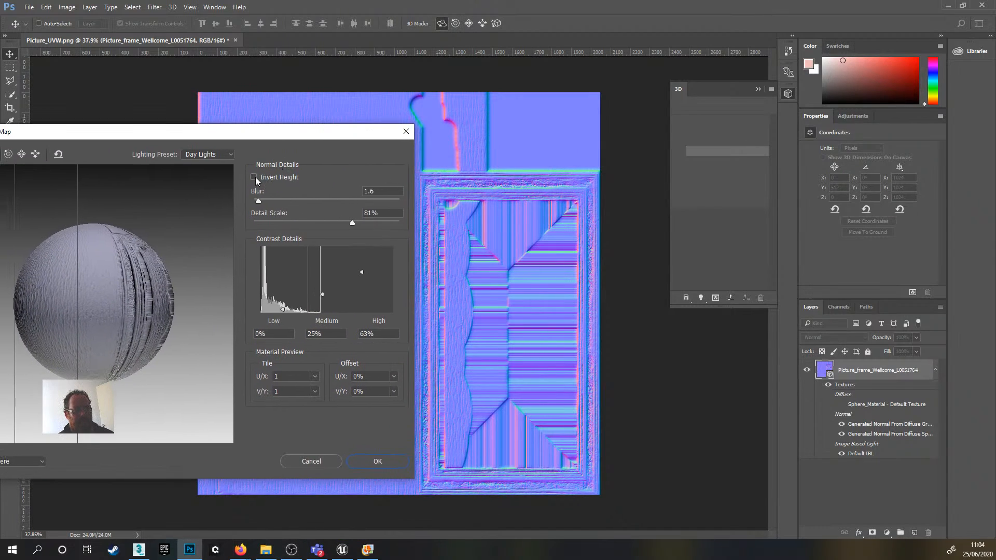
{"action": "scroll", "coordinate": [486, 184], "scroll_direction": "up", "scroll_amount": 2, "text": "alt"}
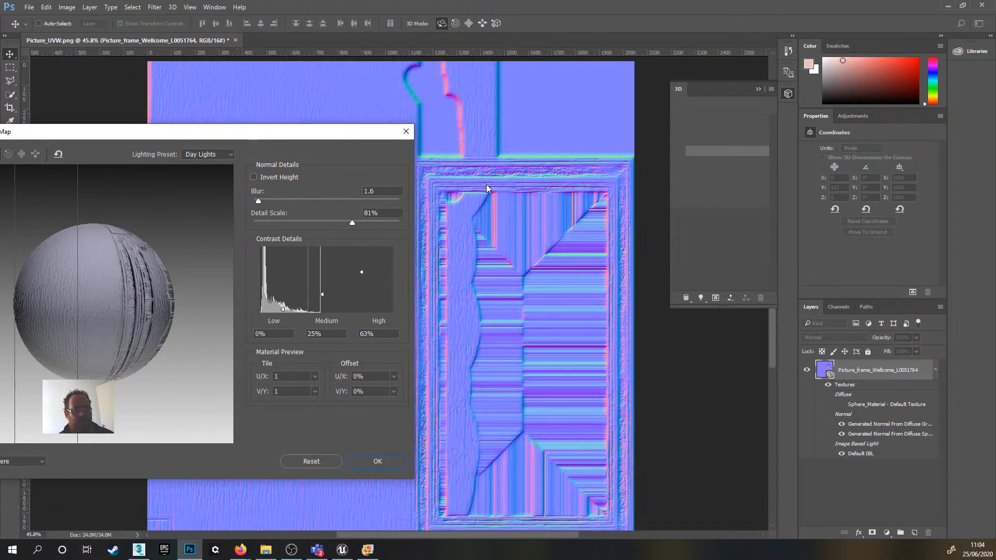
{"action": "left_click_drag", "start_coordinate": [317, 136], "coordinate": [277, 127]}
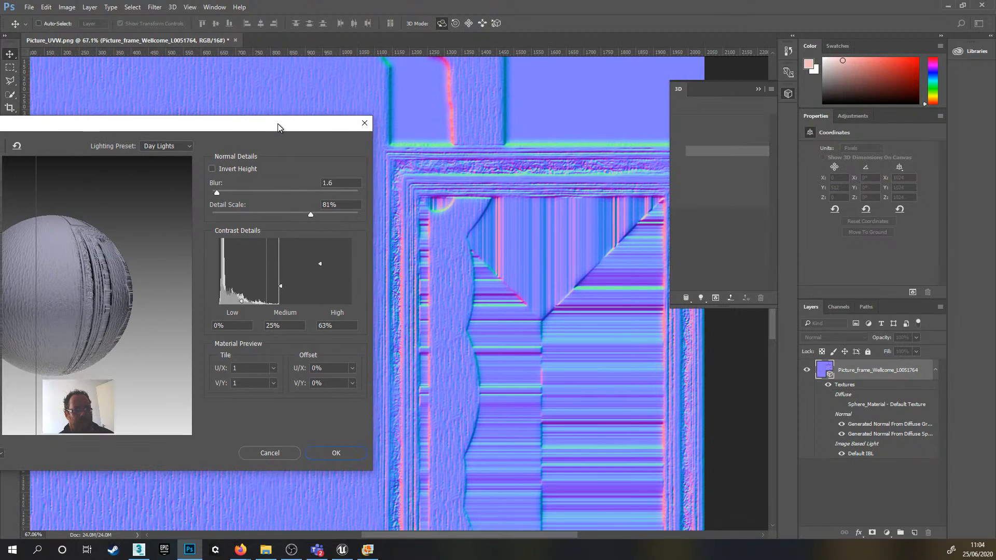
{"action": "left_click", "coordinate": [212, 168]}
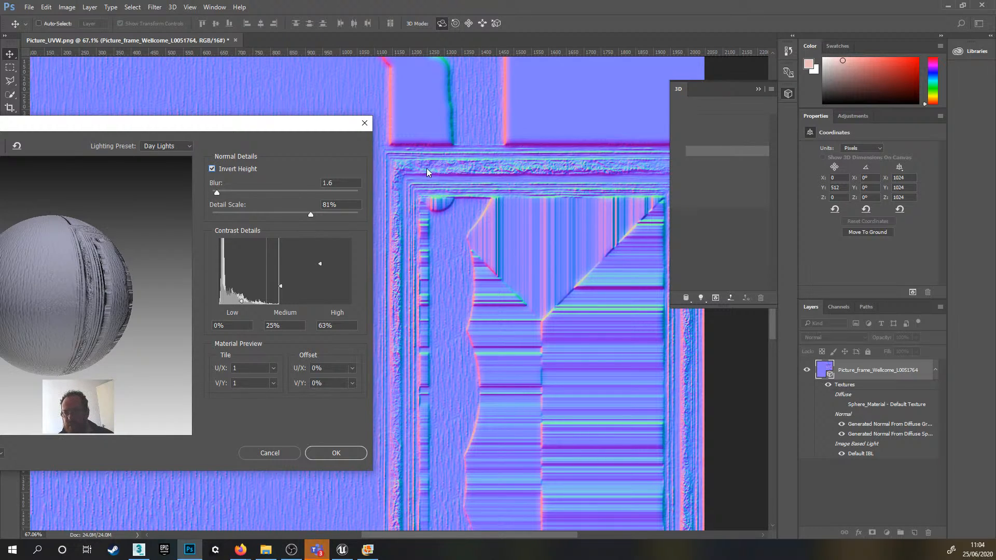
{"action": "left_click", "coordinate": [213, 169]}
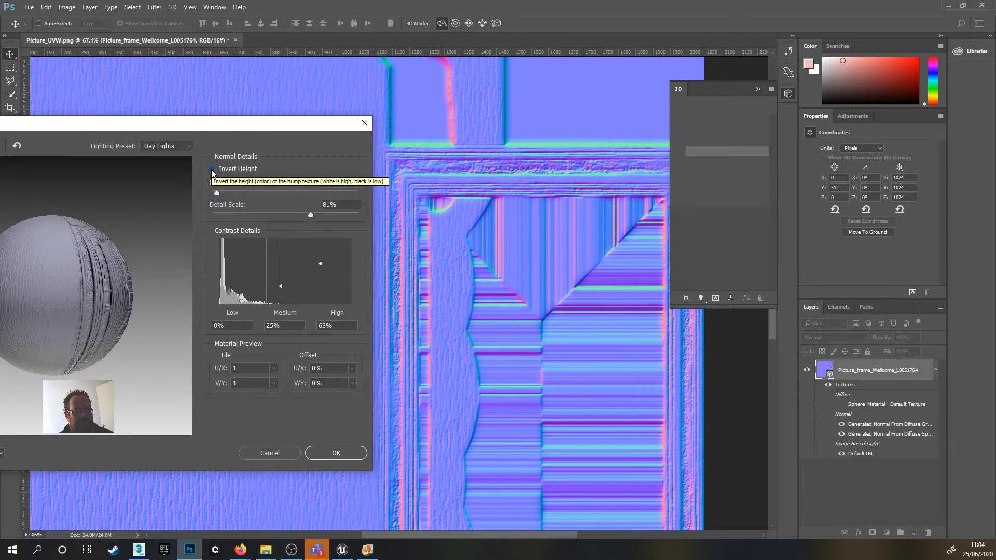
- Set the normal map's Detail Scale to 87% while checking the whole texture preview
{"action": "scroll", "coordinate": [529, 342], "scroll_direction": "down", "scroll_amount": 2, "text": "alt"}
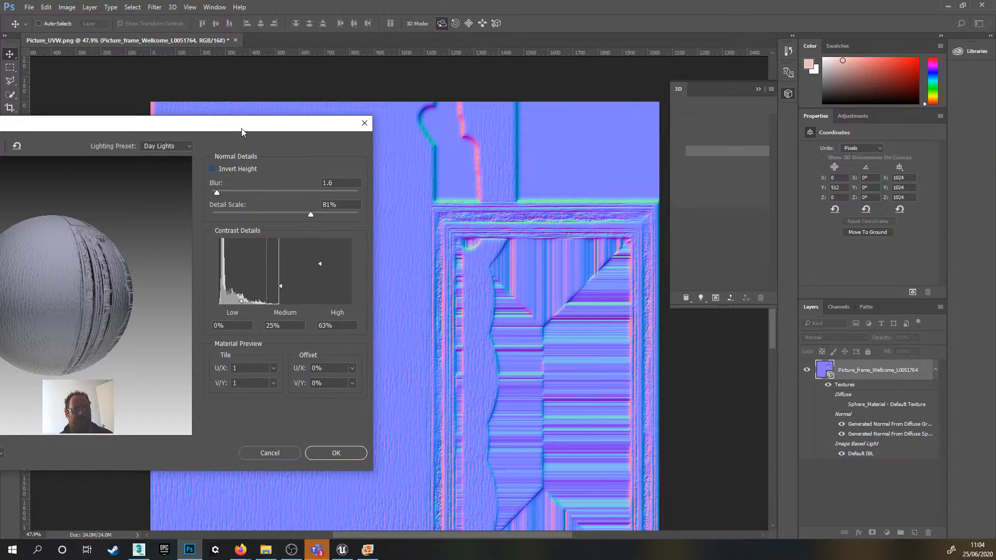
{"action": "mouse_move", "coordinate": [242, 129]}
{"action": "left_mouse_down"}
{"action": "mouse_move", "coordinate": [275, 125]}
{"action": "mouse_move", "coordinate": [241, 133]}
{"action": "left_mouse_up"}
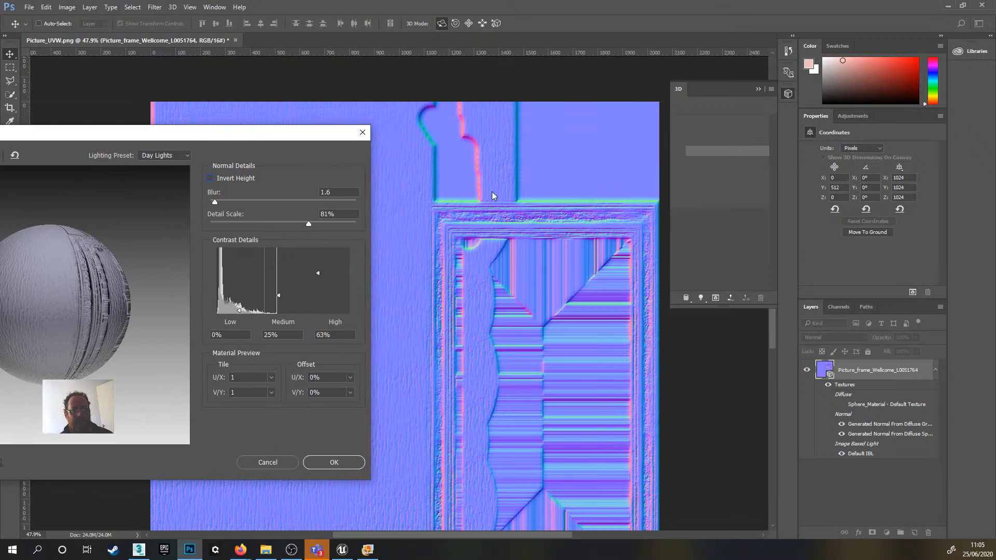
{"action": "scroll", "coordinate": [515, 172], "scroll_direction": "down", "scroll_amount": 5, "text": "alt"}
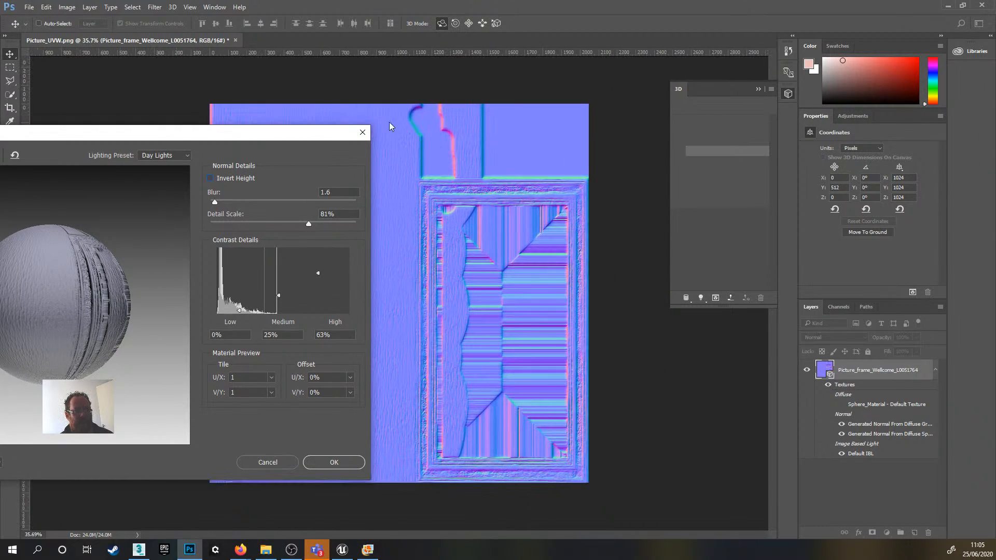
{"action": "left_click_drag", "start_coordinate": [300, 134], "coordinate": [148, 186]}
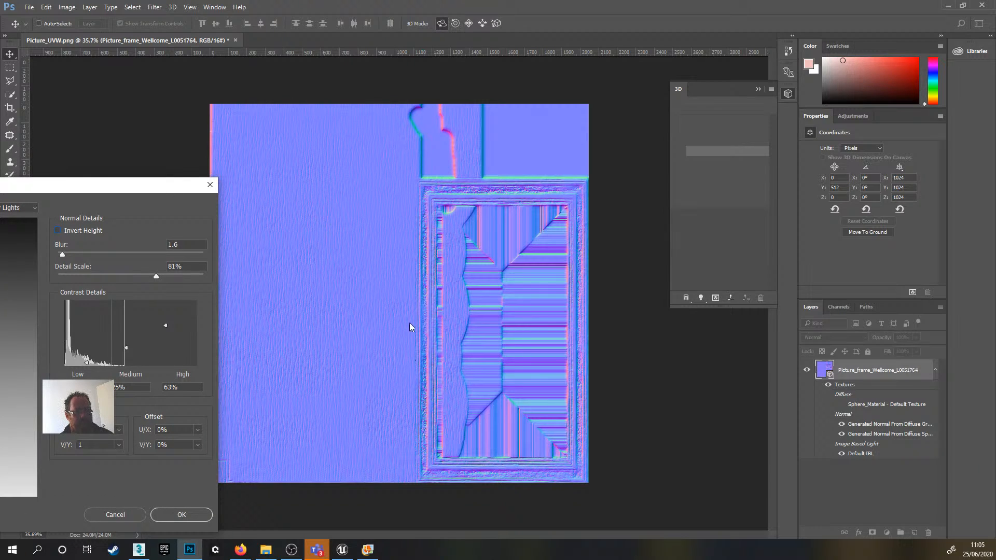
{"action": "left_click_drag", "start_coordinate": [111, 190], "coordinate": [158, 136]}
{"action": "left_click_drag", "start_coordinate": [204, 223], "coordinate": [219, 224]}
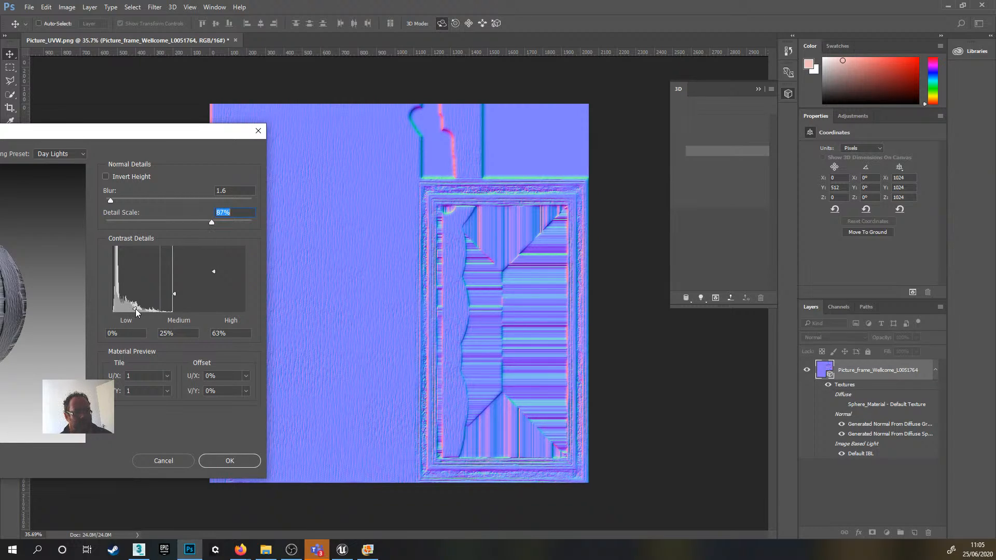
- Set the normal map's contrast details to Low 1%, Medium 14% and High 32%, and apply the filter
{"action": "mouse_move", "coordinate": [136, 309]}
{"action": "left_mouse_down"}
{"action": "mouse_move", "coordinate": [139, 294]}
{"action": "mouse_move", "coordinate": [136, 308]}
{"action": "left_mouse_up"}
{"action": "left_click_drag", "start_coordinate": [176, 303], "coordinate": [175, 301]}
{"action": "left_click_drag", "start_coordinate": [214, 270], "coordinate": [222, 292]}
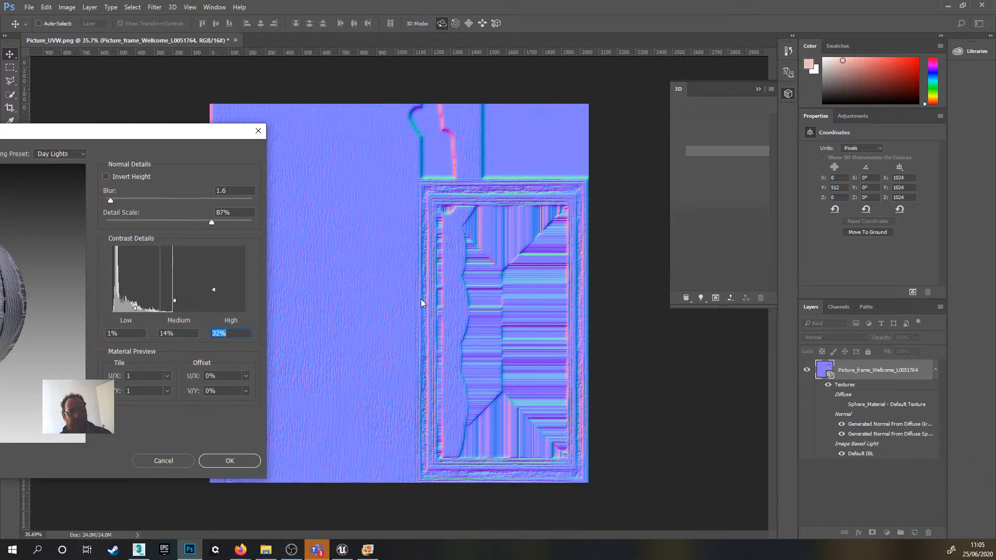
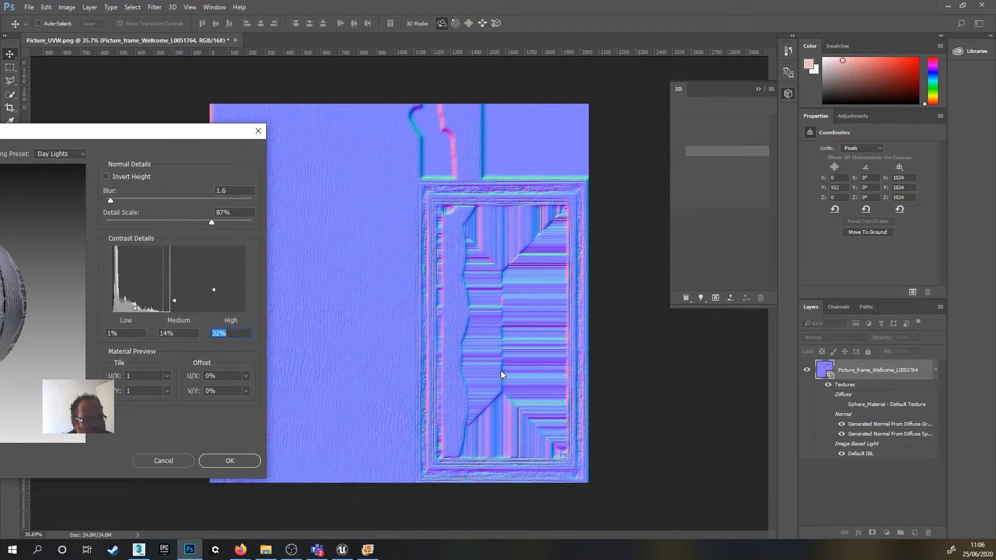
{"action": "left_click_drag", "start_coordinate": [158, 135], "coordinate": [290, 109]}
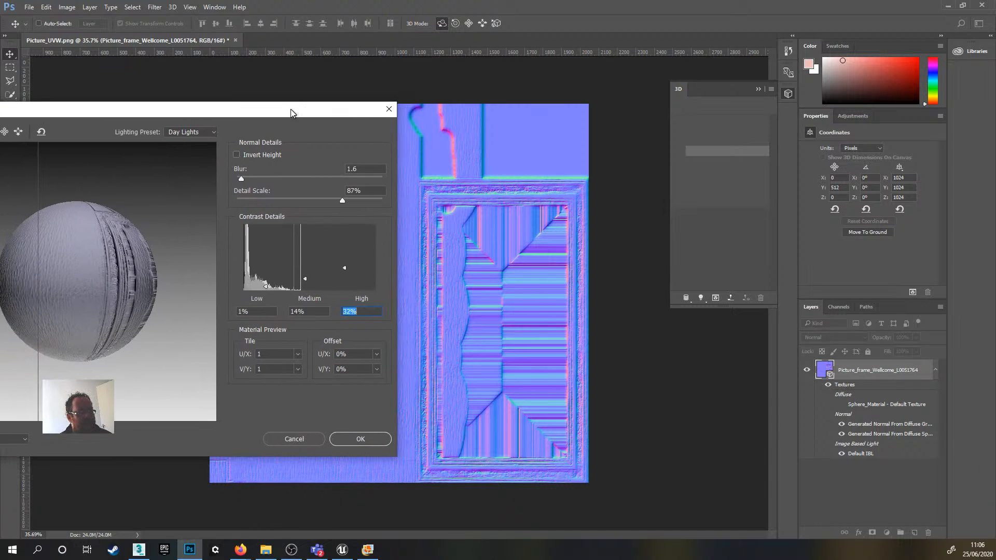
{"action": "left_click", "coordinate": [356, 439]}
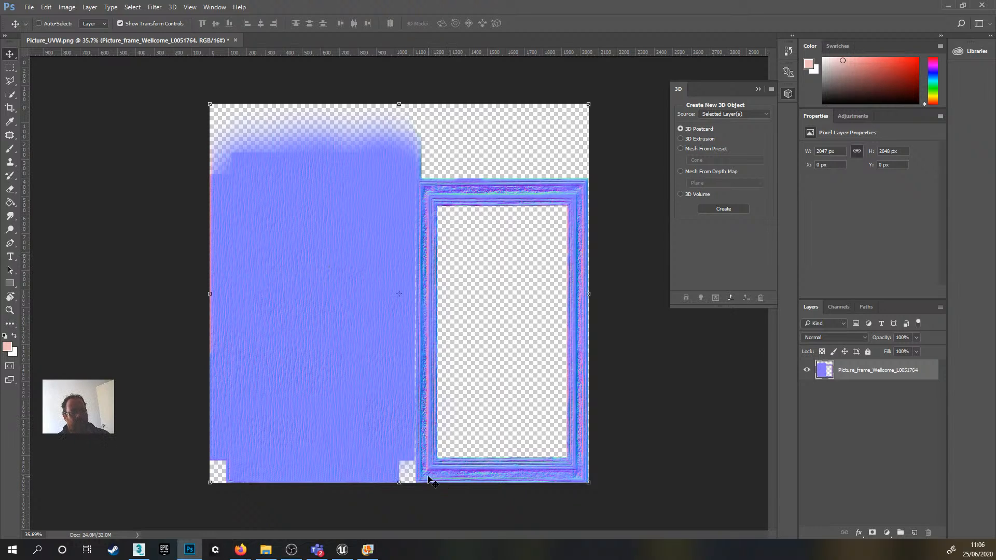
- Check the frame's corner detail in the generated normal map and save it as a PNG copy in the HPStairs folder
{"action": "scroll", "coordinate": [428, 477], "scroll_direction": "up", "scroll_amount": 8, "text": "alt"}
{"action": "left_click_drag", "start_coordinate": [512, 458], "coordinate": [534, 322]}
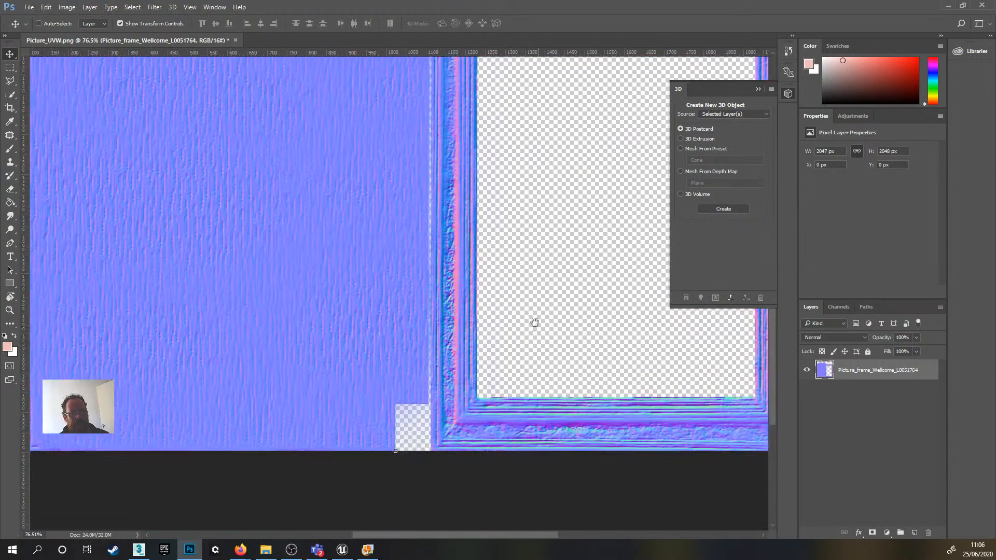
{"action": "scroll", "coordinate": [426, 488], "scroll_direction": "up", "scroll_amount": 7, "text": "alt"}
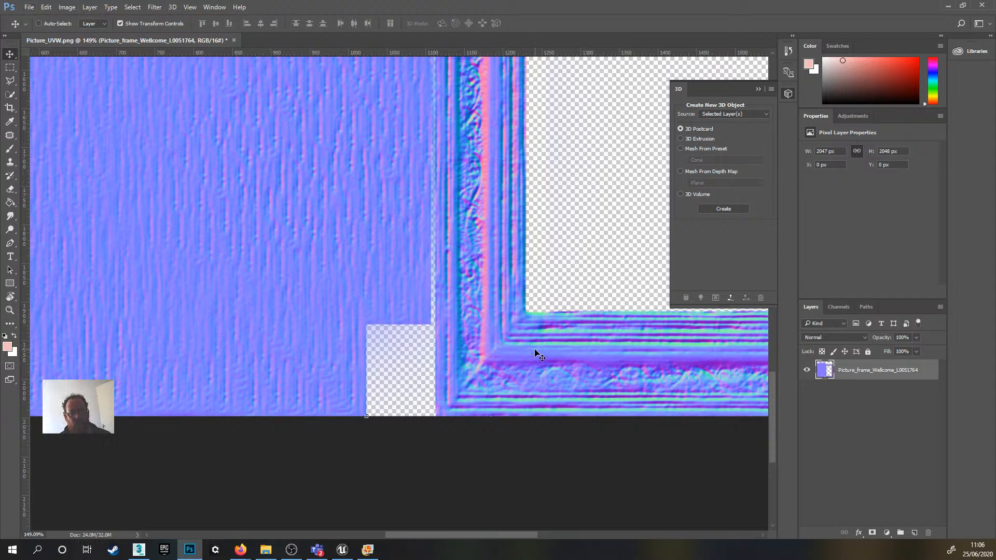
{"action": "scroll", "coordinate": [534, 351], "scroll_direction": "down", "scroll_amount": 6, "text": "alt"}
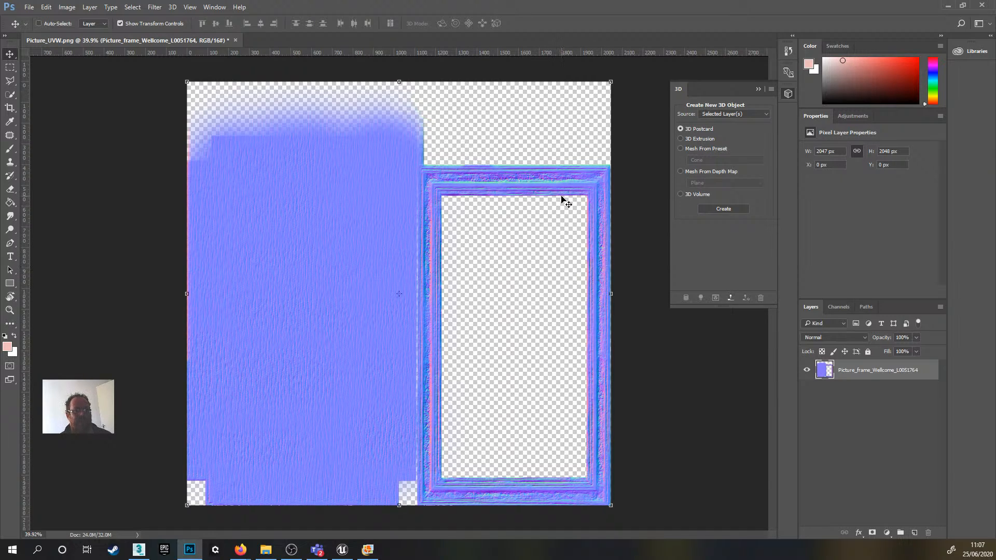
{"action": "left_click", "coordinate": [29, 8]}
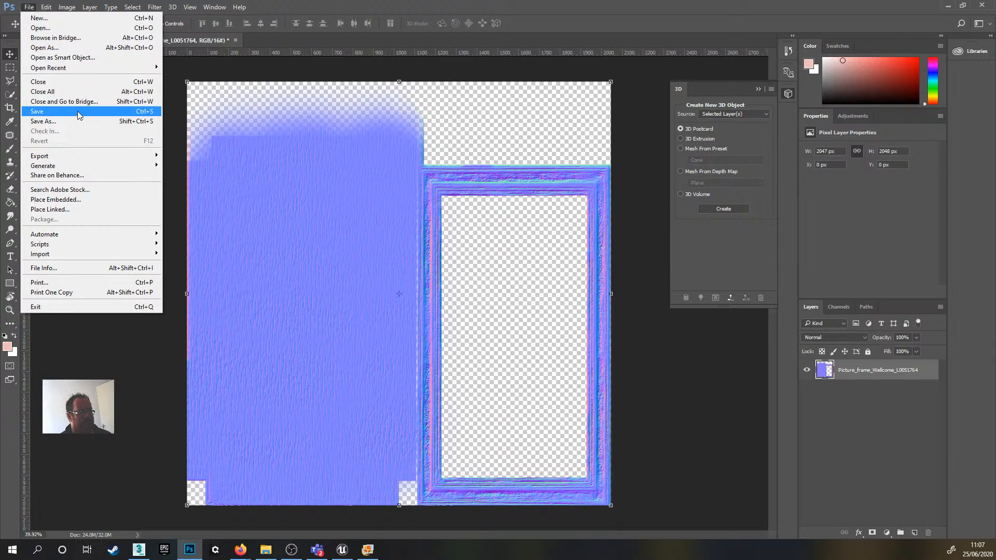
{"action": "left_click", "coordinate": [57, 120]}
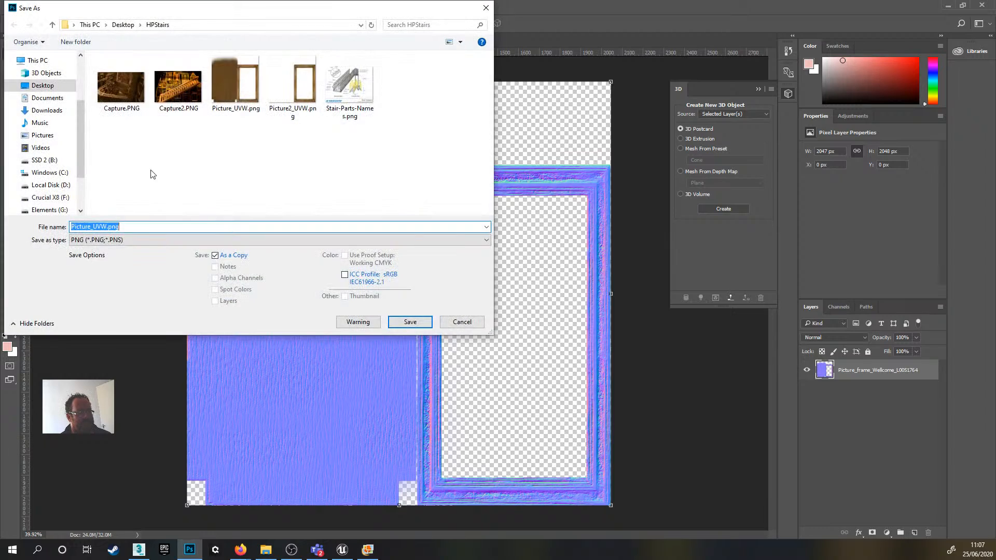
{"action": "left_click", "coordinate": [148, 230]}
{"action": "left_click", "coordinate": [107, 227]}
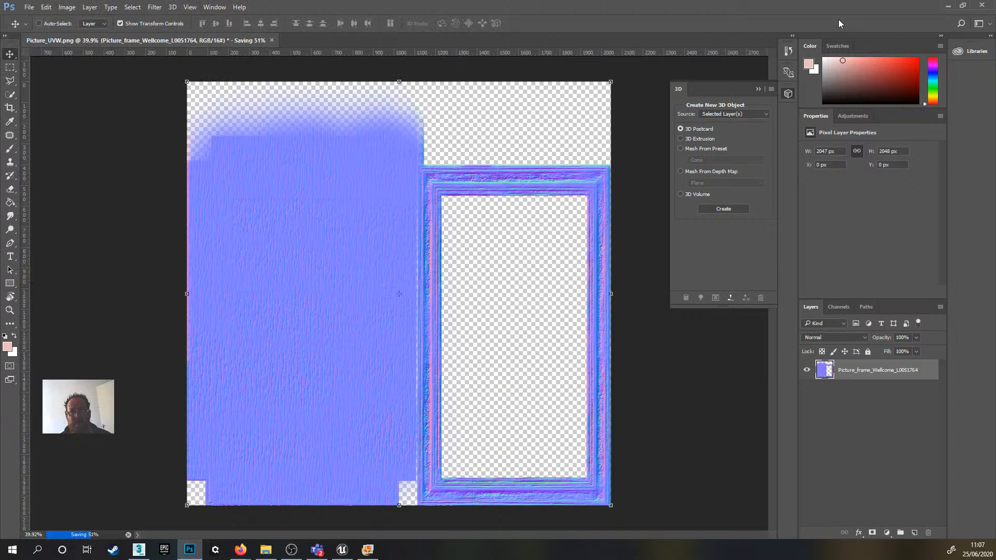
- Switch to 3ds Max and open the map slots of sub-material 1 in the frame's Multi/Sub-Object material
{"action": "left_click", "coordinate": [948, 5]}
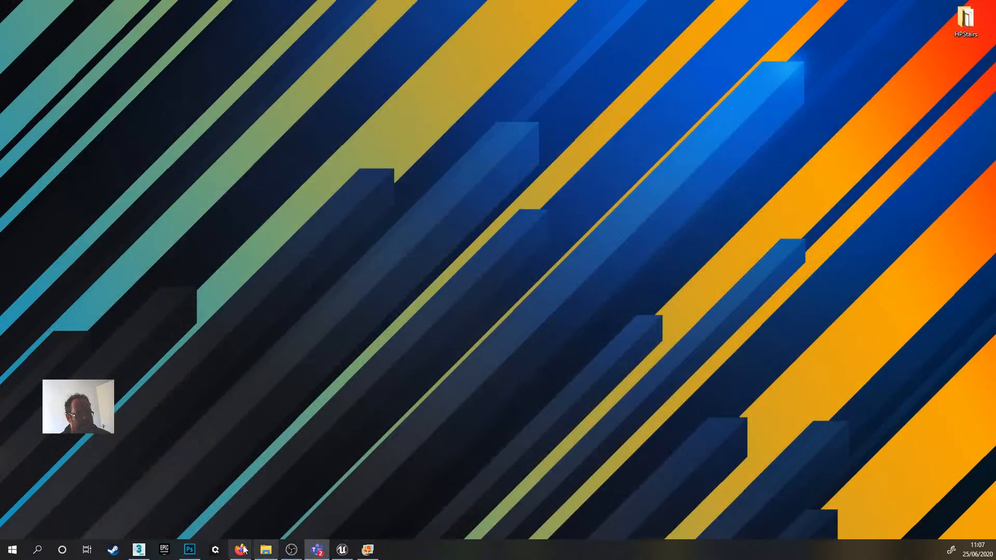
{"action": "left_click", "coordinate": [139, 549]}
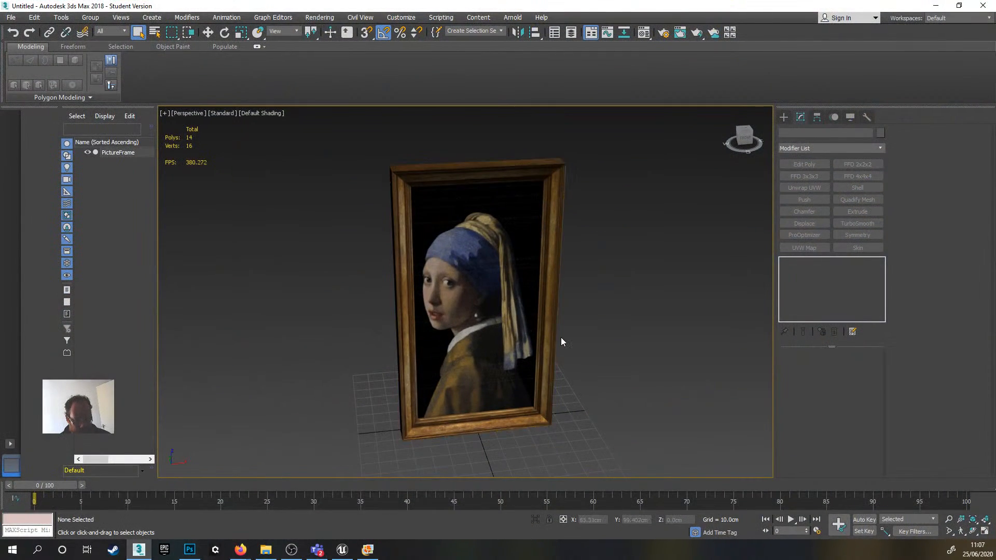
{"action": "middle_click_drag", "start_coordinate": [562, 341], "coordinate": [564, 333], "text": "alt"}
{"action": "key", "text": "m"}
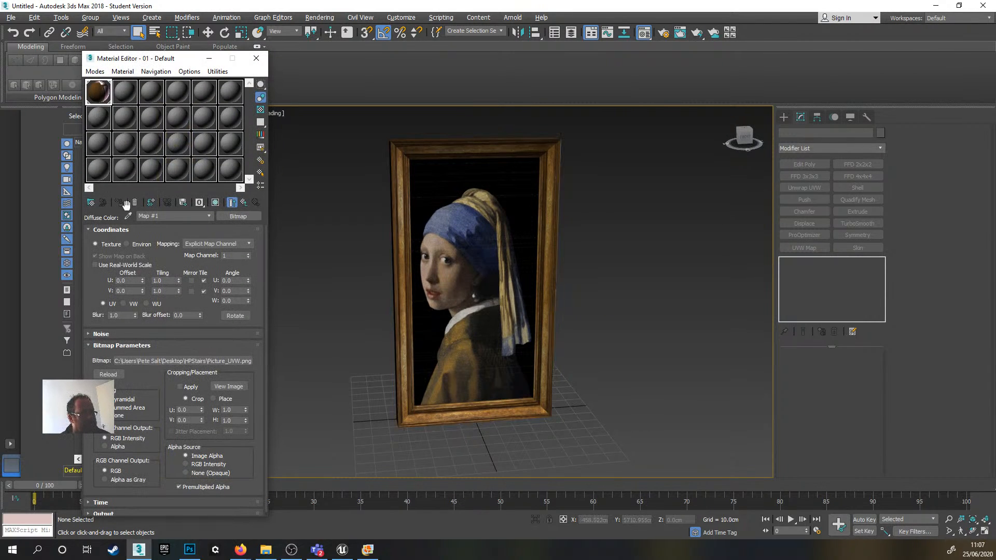
{"action": "left_click", "coordinate": [243, 202]}
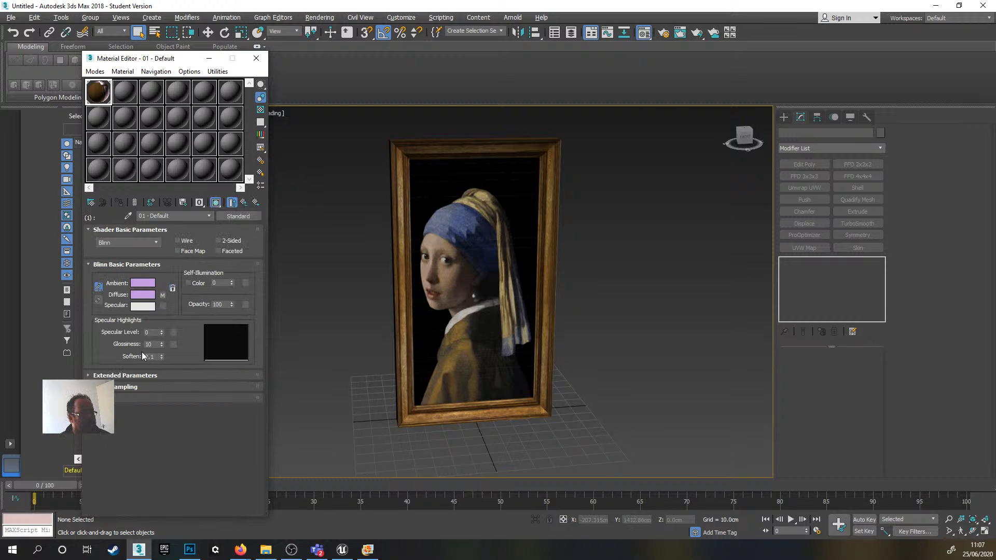
{"action": "left_click", "coordinate": [244, 202]}
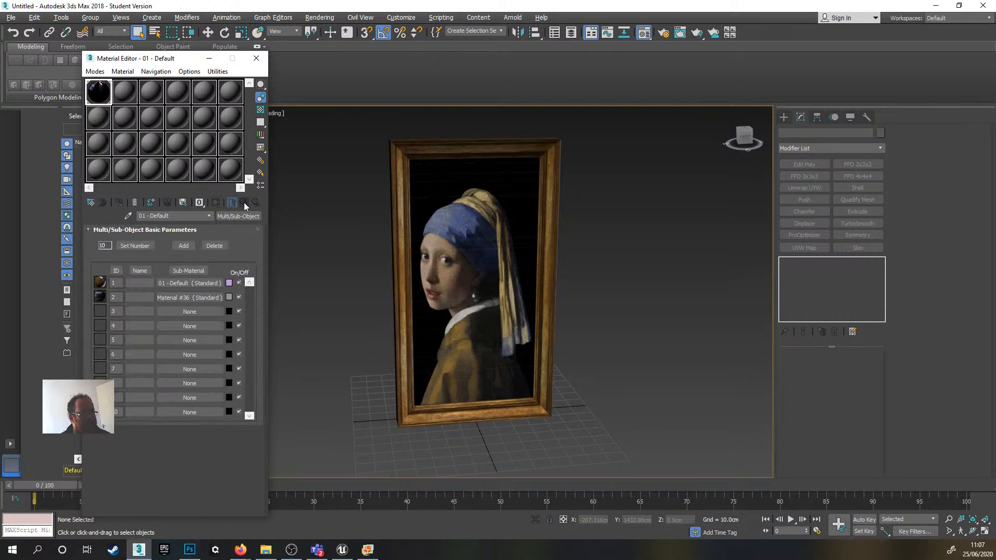
{"action": "left_click", "coordinate": [185, 283]}
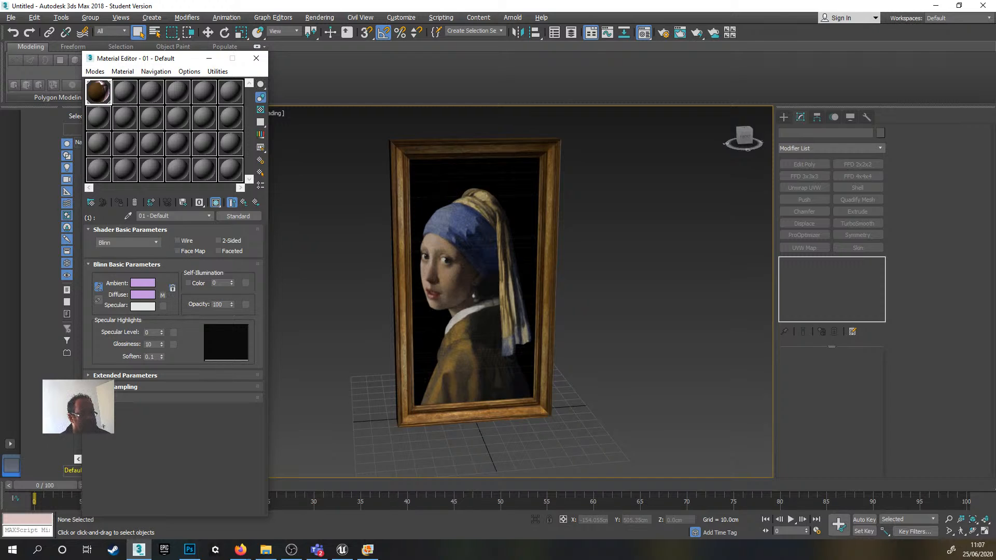
{"action": "left_click", "coordinate": [102, 398]}
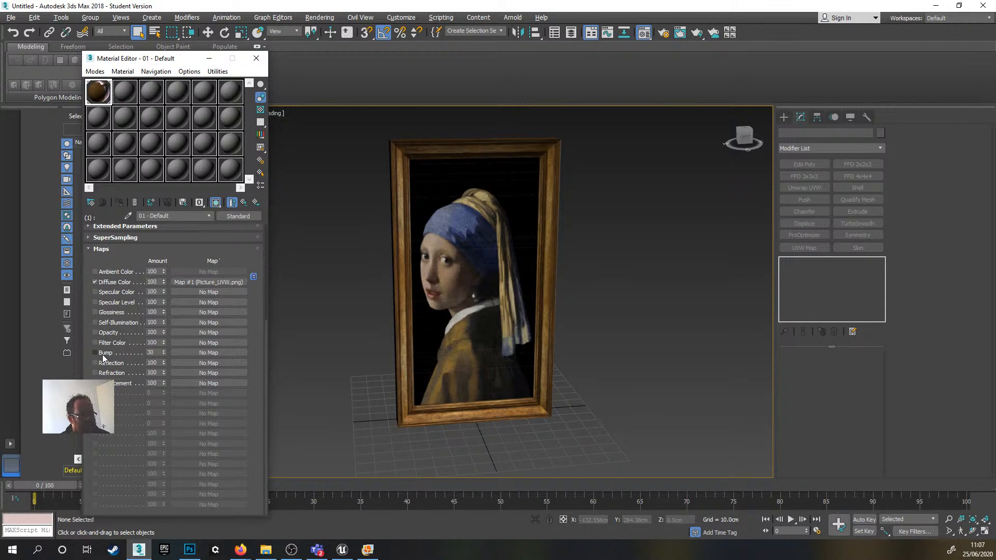
- Assign the bitmap Picture_UVW_N.png to the Bump map of sub-material 1 and return to the parent material
{"action": "left_click", "coordinate": [205, 352]}
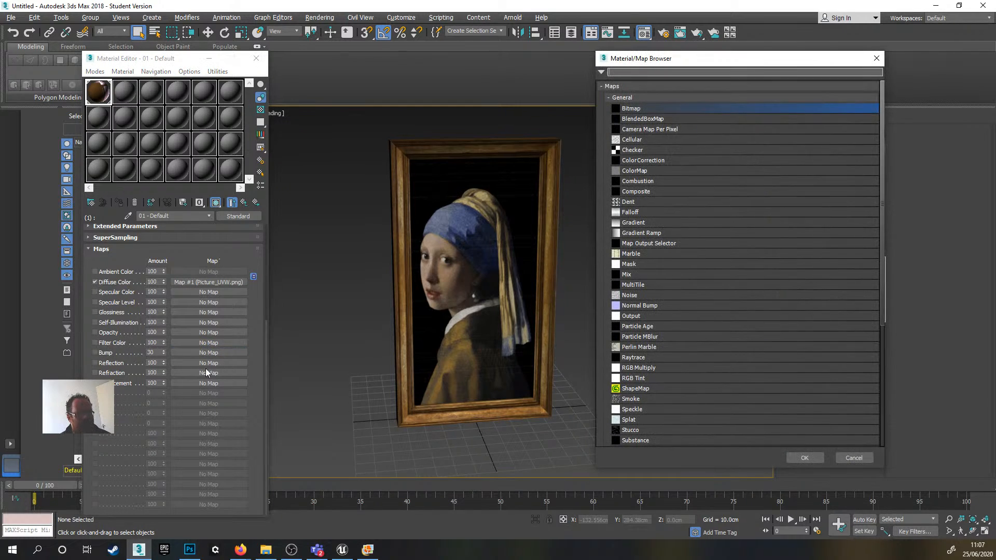
{"action": "double_click", "coordinate": [630, 109]}
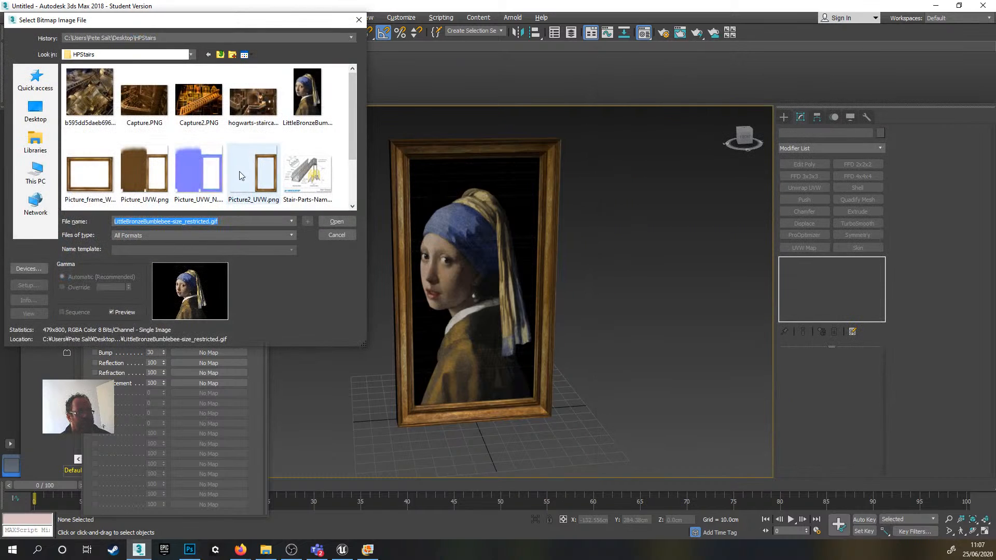
{"action": "left_click", "coordinate": [199, 174]}
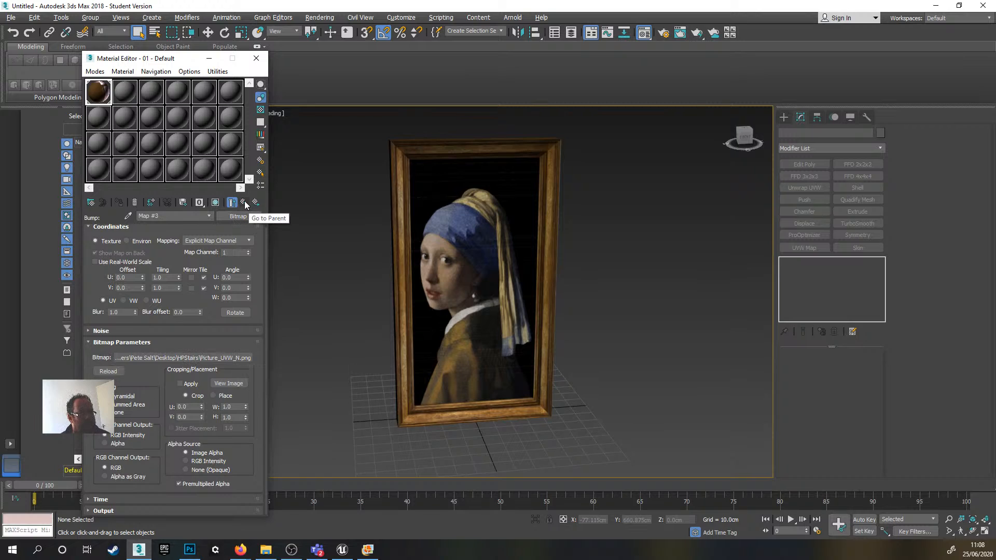
{"action": "left_click", "coordinate": [244, 203]}
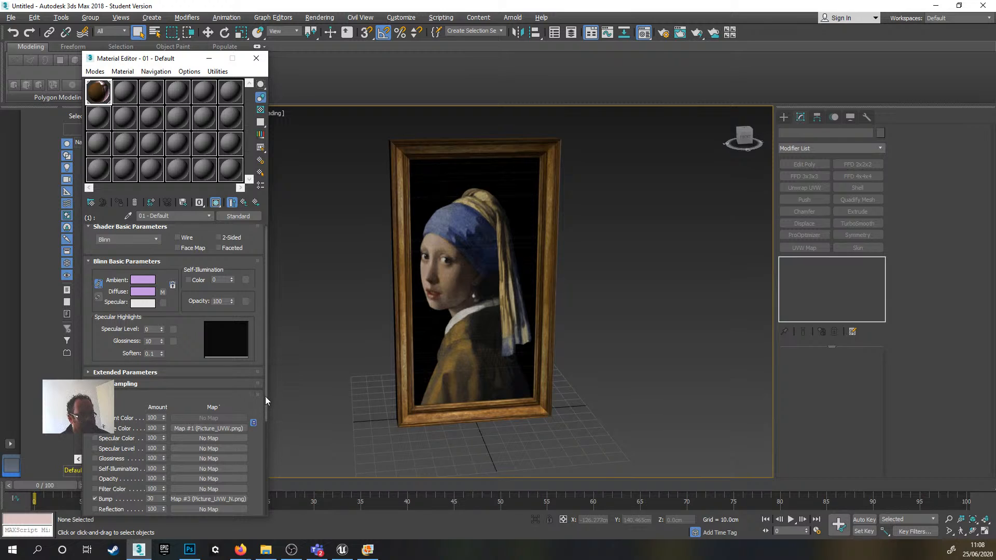
- Set the Bump amount of the frame's sub-material to 80 and close the Material Editor
{"action": "left_click_drag", "start_coordinate": [266, 396], "coordinate": [266, 441]}
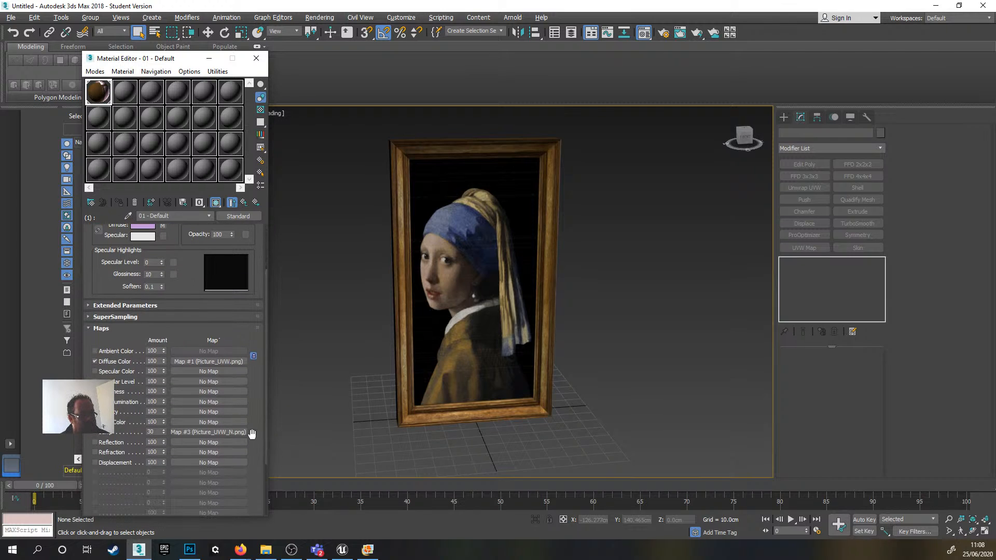
{"action": "double_click", "coordinate": [155, 431]}
{"action": "type", "text": "80"}
{"action": "key", "text": "Return"}
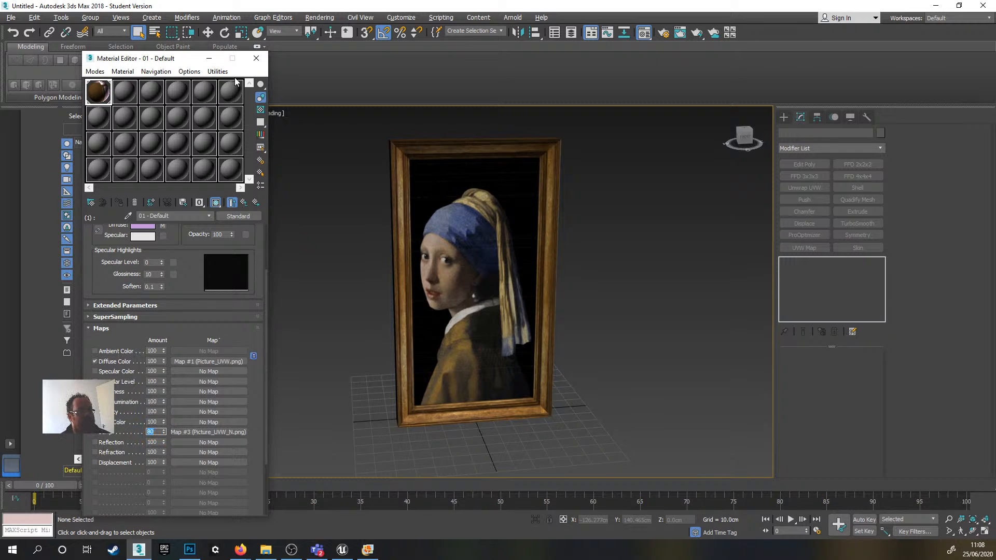
{"action": "left_click", "coordinate": [257, 58]}
- Switch the Perspective viewport's rendering quality from Standard to High Quality
{"action": "scroll", "coordinate": [402, 244], "scroll_direction": "up", "scroll_amount": 10}
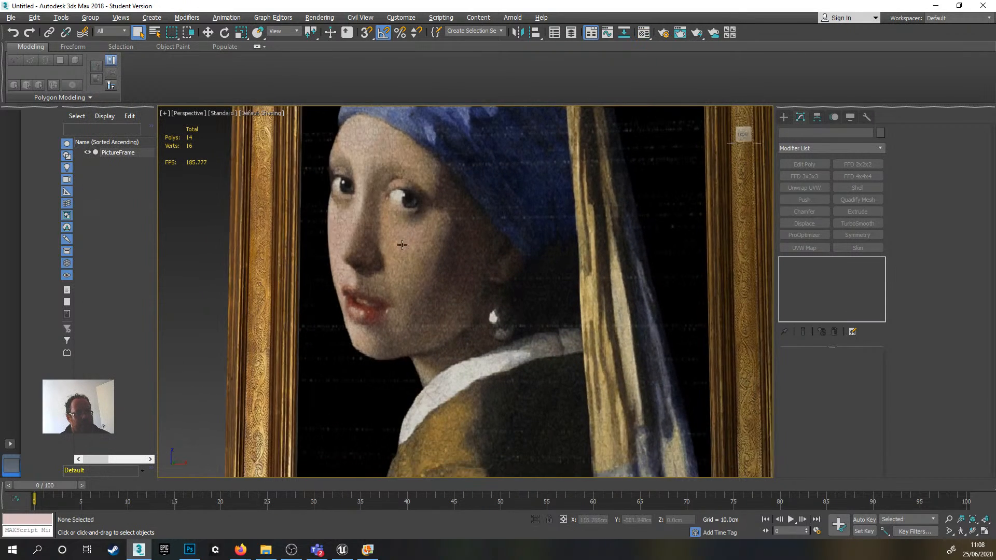
{"action": "scroll", "coordinate": [402, 245], "scroll_direction": "down", "scroll_amount": 9}
{"action": "middle_click_drag", "start_coordinate": [402, 245], "coordinate": [418, 233], "text": "alt"}
{"action": "scroll", "coordinate": [417, 233], "scroll_direction": "up", "scroll_amount": 5}
{"action": "middle_click_drag", "start_coordinate": [403, 272], "coordinate": [408, 275], "text": "alt"}
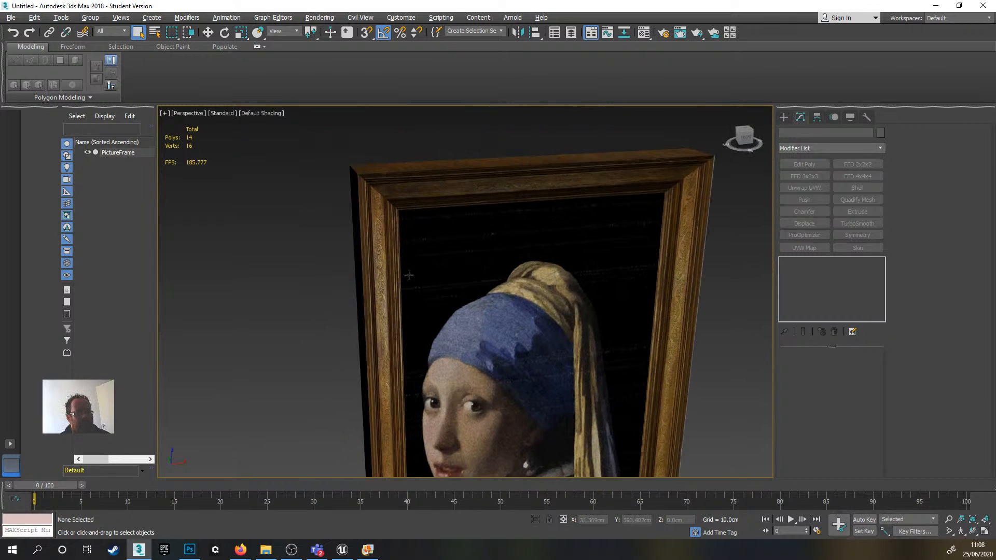
{"action": "left_click", "coordinate": [222, 114]}
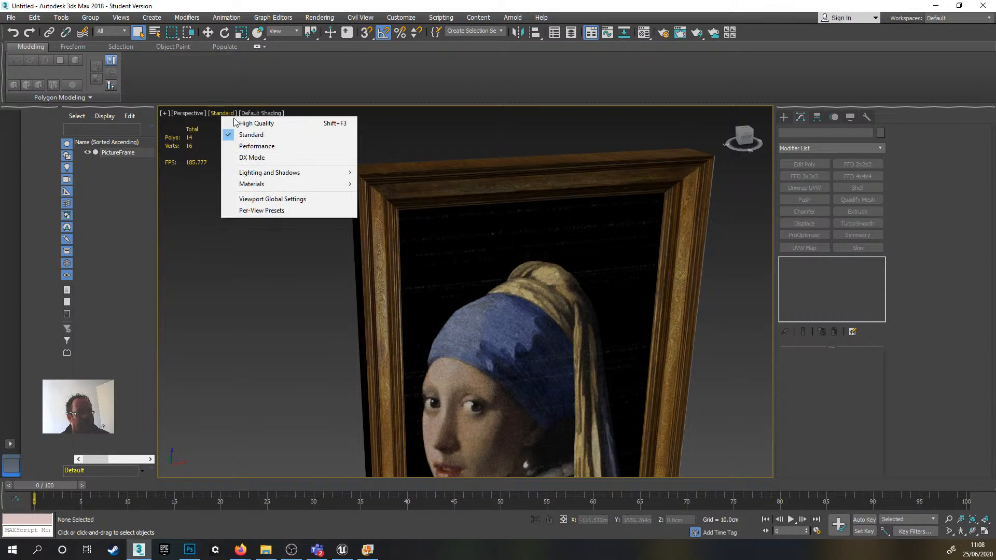
{"action": "left_click", "coordinate": [257, 123]}
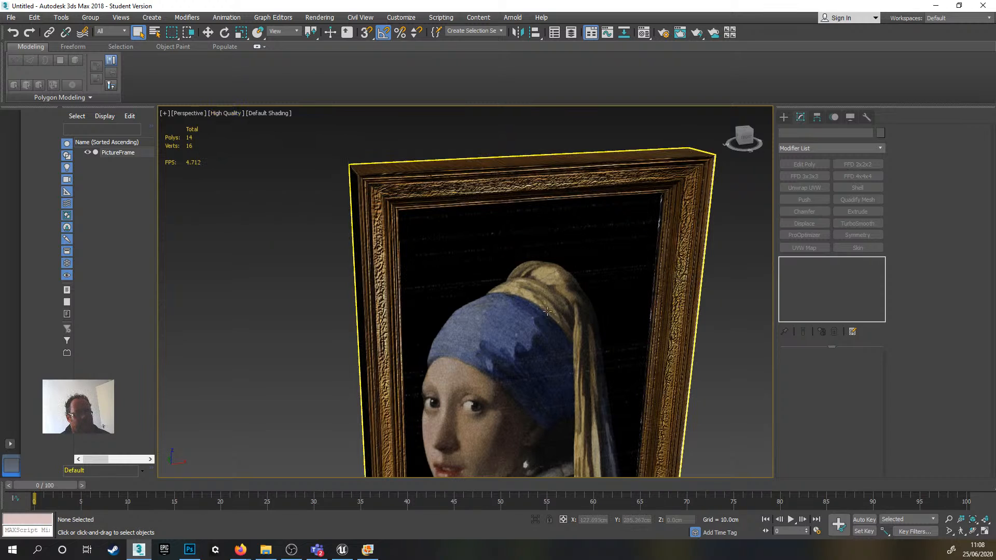
- Examine the bump relief up close along the picture frame's side moulding and upper-left mitred corner
{"action": "scroll", "coordinate": [540, 335], "scroll_direction": "up", "scroll_amount": 4}
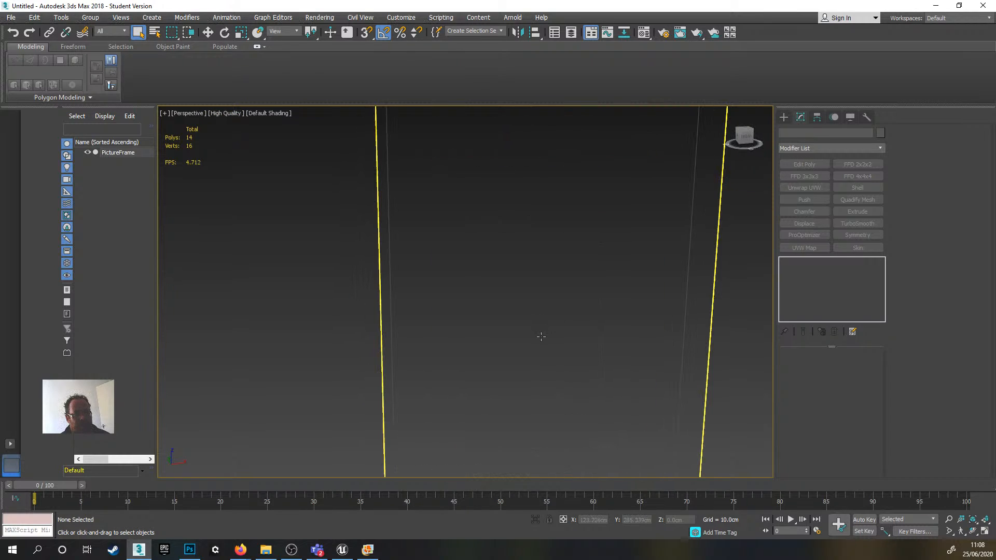
{"action": "scroll", "coordinate": [540, 335], "scroll_direction": "down", "scroll_amount": 6}
{"action": "middle_click_drag", "start_coordinate": [540, 335], "coordinate": [486, 278]}
{"action": "scroll", "coordinate": [457, 294], "scroll_direction": "up", "scroll_amount": 8}
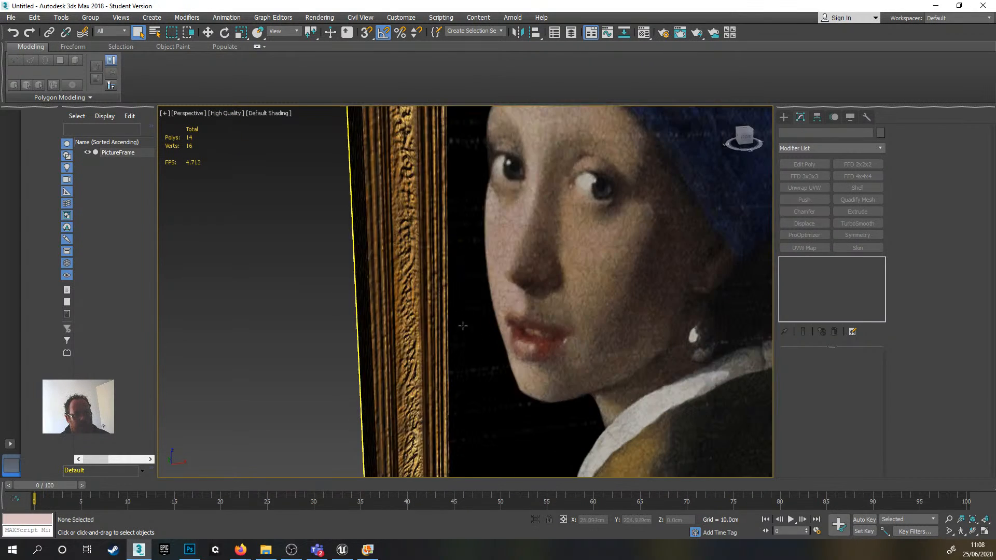
{"action": "scroll", "coordinate": [457, 349], "scroll_direction": "down", "scroll_amount": 3}
{"action": "mouse_move", "coordinate": [458, 373]}
{"action": "middle_mouse_down", "text": "alt"}
{"action": "mouse_move", "coordinate": [449, 307]}
{"action": "mouse_move", "coordinate": [446, 436]}
{"action": "mouse_move", "coordinate": [445, 397]}
{"action": "mouse_move", "coordinate": [447, 425]}
{"action": "middle_mouse_up", "text": "alt"}
{"action": "scroll", "coordinate": [412, 156], "scroll_direction": "up", "scroll_amount": 8}
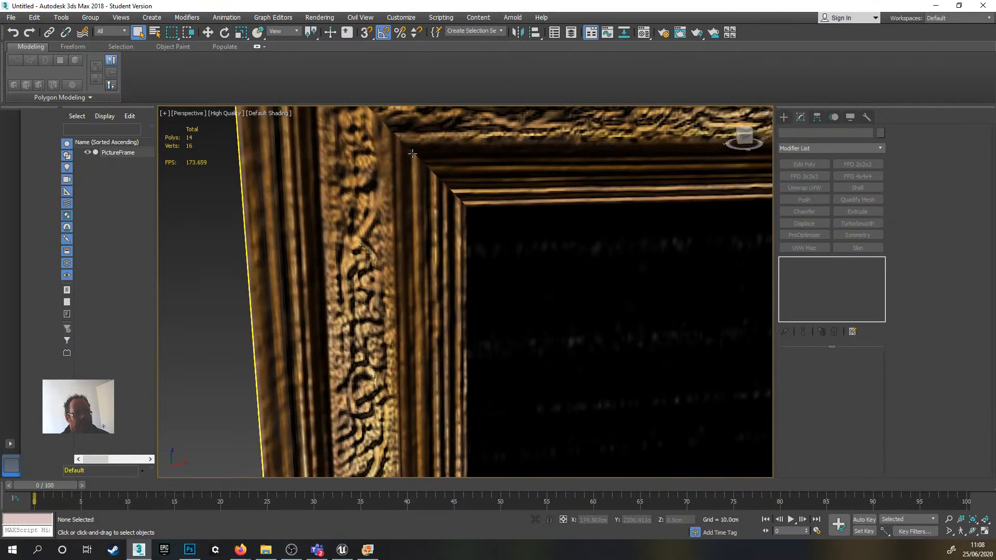
{"action": "middle_click_drag", "start_coordinate": [413, 156], "coordinate": [398, 282]}
{"action": "scroll", "coordinate": [398, 283], "scroll_direction": "up", "scroll_amount": 5}
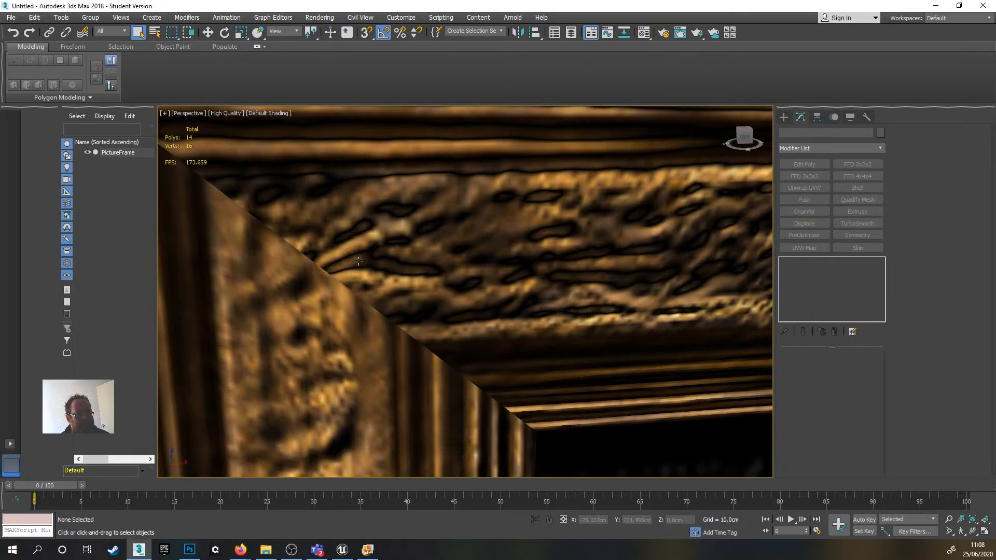
{"action": "scroll", "coordinate": [333, 298], "scroll_direction": "down", "scroll_amount": 2}
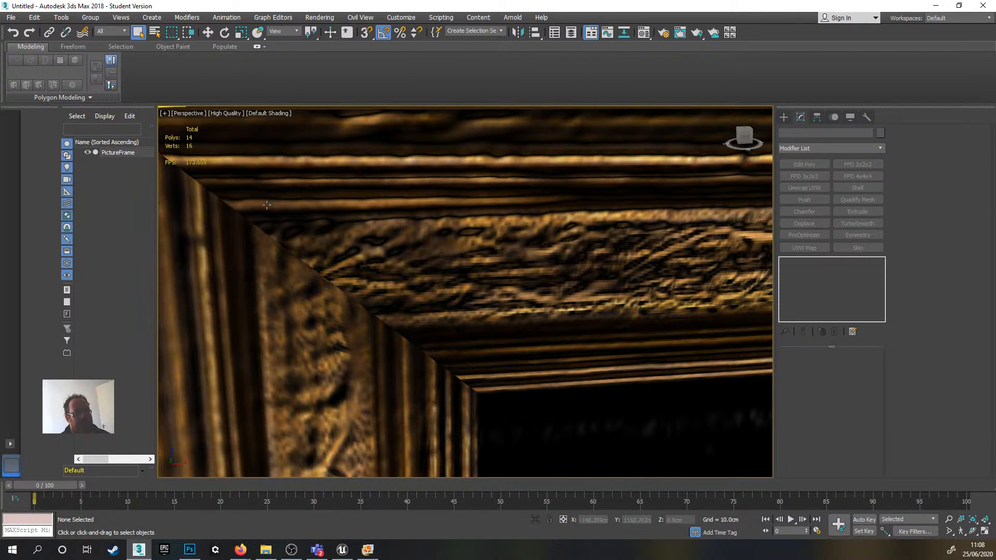
{"action": "scroll", "coordinate": [387, 282], "scroll_direction": "down", "scroll_amount": 4}
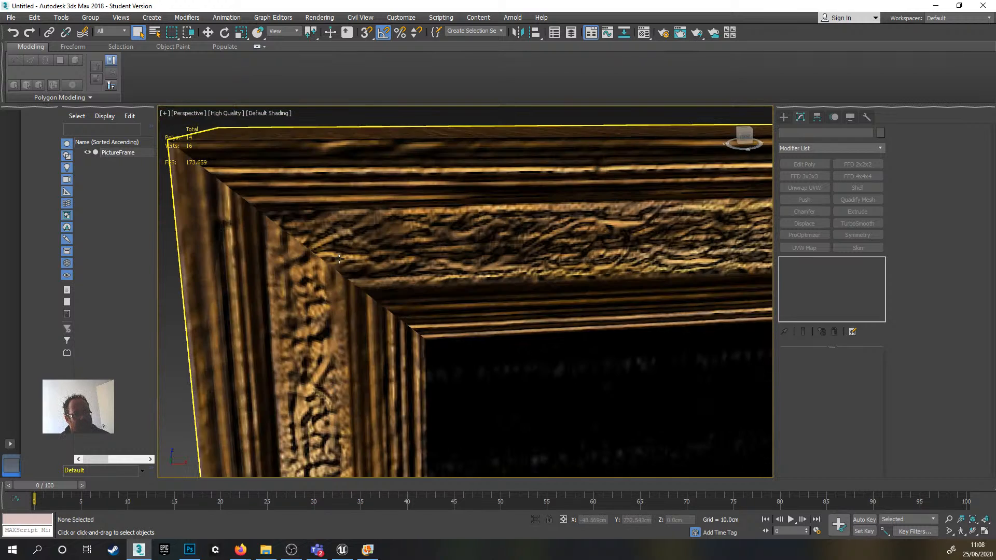
{"action": "scroll", "coordinate": [339, 258], "scroll_direction": "up", "scroll_amount": 2}
{"action": "scroll", "coordinate": [416, 252], "scroll_direction": "down", "scroll_amount": 5}
{"action": "scroll", "coordinate": [467, 313], "scroll_direction": "down", "scroll_amount": 4}
- Inspect how the bump relief on the whole picture frame looks from different angles and distances
{"action": "middle_click_drag", "start_coordinate": [475, 336], "coordinate": [465, 261]}
{"action": "middle_click_drag", "start_coordinate": [465, 262], "coordinate": [472, 279], "text": "alt"}
{"action": "scroll", "coordinate": [457, 271], "scroll_direction": "up", "scroll_amount": 2}
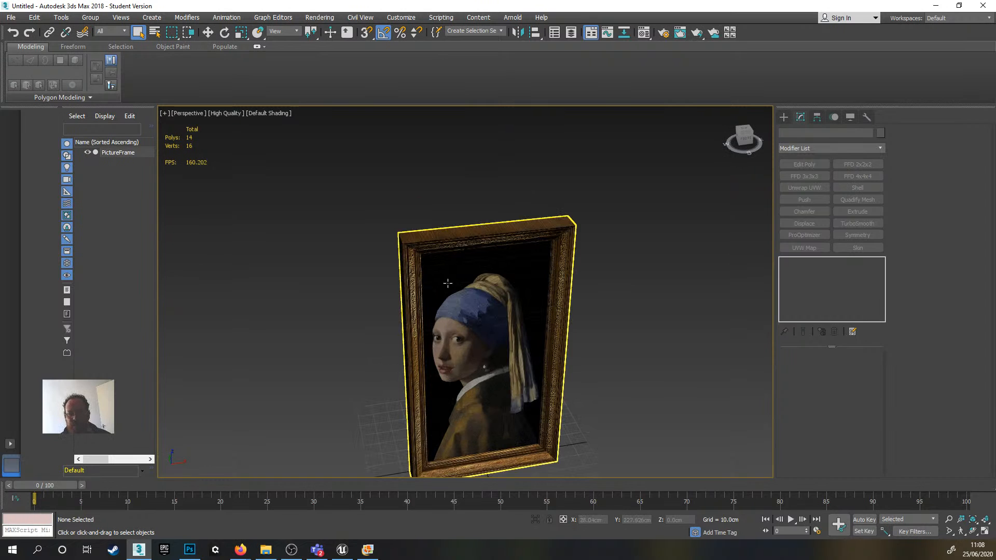
{"action": "scroll", "coordinate": [458, 285], "scroll_direction": "up", "scroll_amount": 4}
{"action": "scroll", "coordinate": [389, 256], "scroll_direction": "up", "scroll_amount": 3}
{"action": "scroll", "coordinate": [386, 241], "scroll_direction": "down", "scroll_amount": 3}
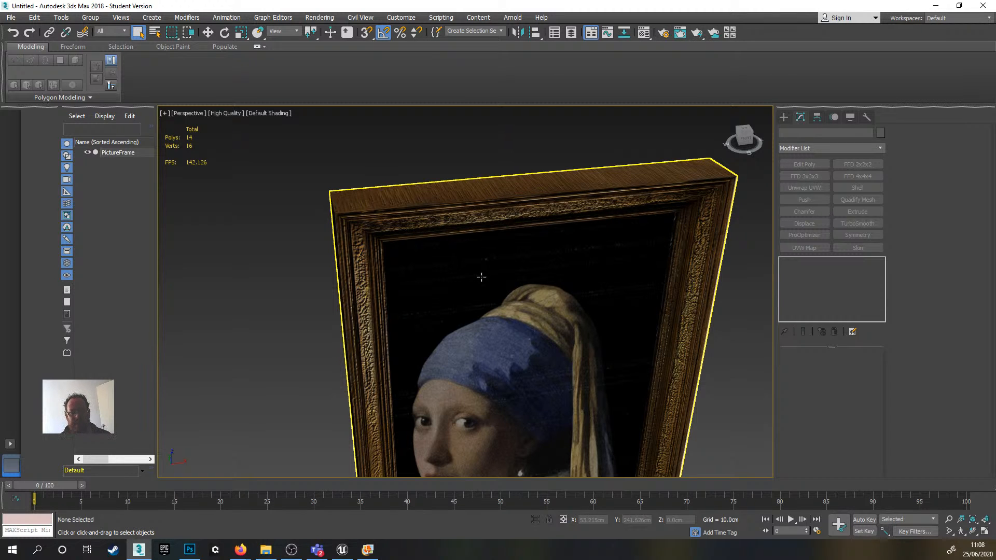
{"action": "scroll", "coordinate": [482, 278], "scroll_direction": "down", "scroll_amount": 5}
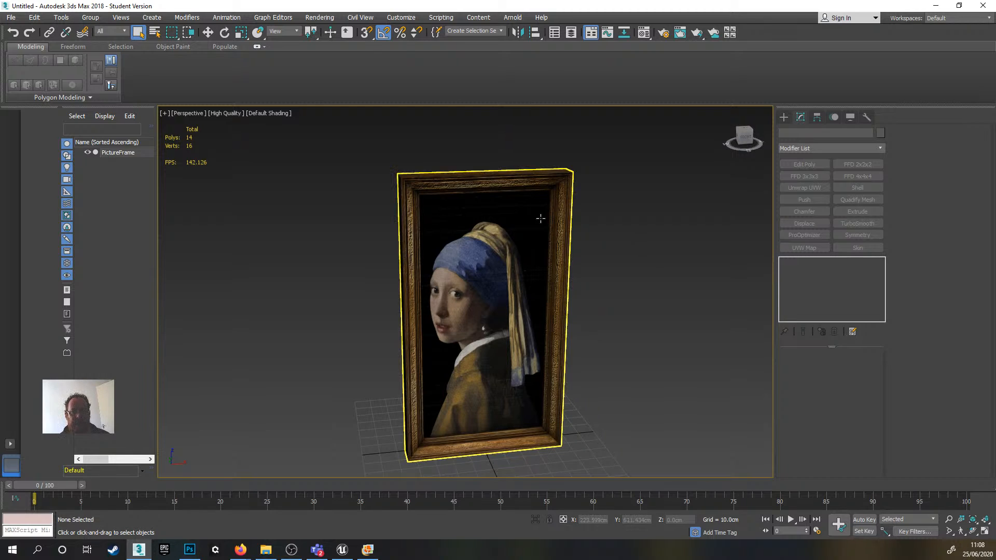
{"action": "middle_click_drag", "start_coordinate": [537, 190], "coordinate": [473, 221], "text": "alt"}
{"action": "scroll", "coordinate": [533, 257], "scroll_direction": "down", "scroll_amount": 3}
{"action": "scroll", "coordinate": [509, 302], "scroll_direction": "up", "scroll_amount": 3}
{"action": "scroll", "coordinate": [497, 282], "scroll_direction": "up", "scroll_amount": 3}
{"action": "scroll", "coordinate": [497, 282], "scroll_direction": "down", "scroll_amount": 3}
{"action": "scroll", "coordinate": [453, 197], "scroll_direction": "up", "scroll_amount": 3}
{"action": "scroll", "coordinate": [493, 234], "scroll_direction": "down", "scroll_amount": 3}
{"action": "scroll", "coordinate": [473, 220], "scroll_direction": "up", "scroll_amount": 3}
{"action": "scroll", "coordinate": [467, 210], "scroll_direction": "down", "scroll_amount": 3}
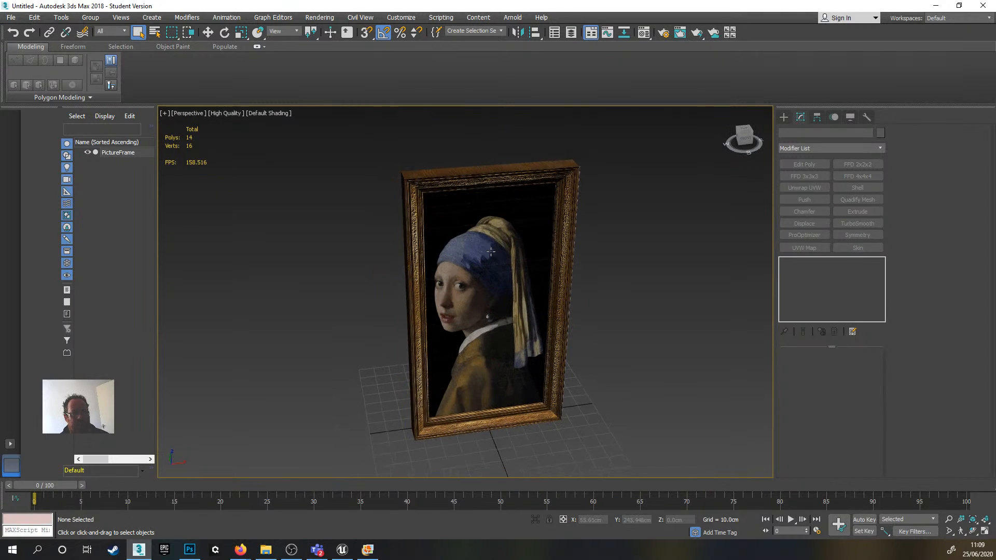
{"action": "scroll", "coordinate": [460, 198], "scroll_direction": "up", "scroll_amount": 2}
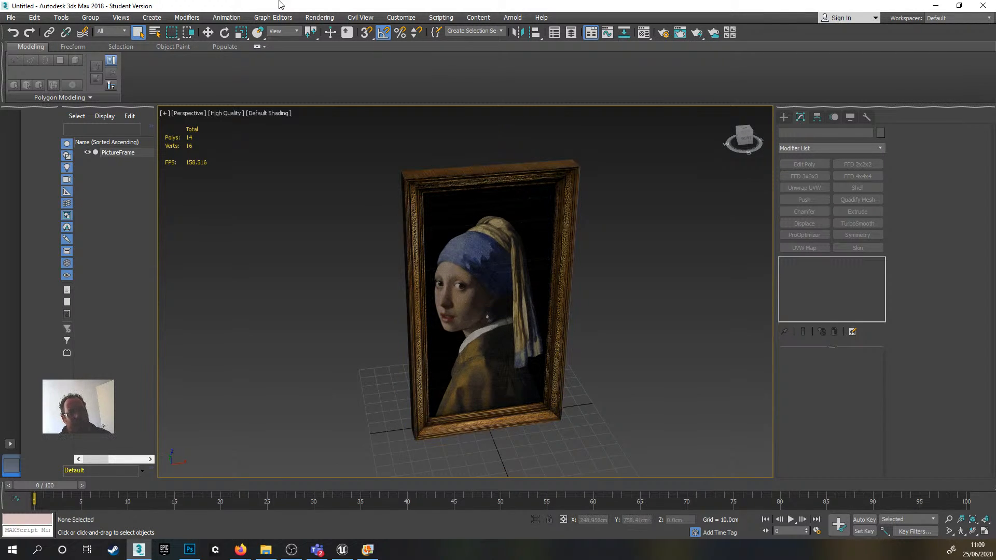
- Start exporting the scene as an Autodesk FBX file named Portrait in the desktop's HPStairs folder
{"action": "left_click", "coordinate": [10, 20]}
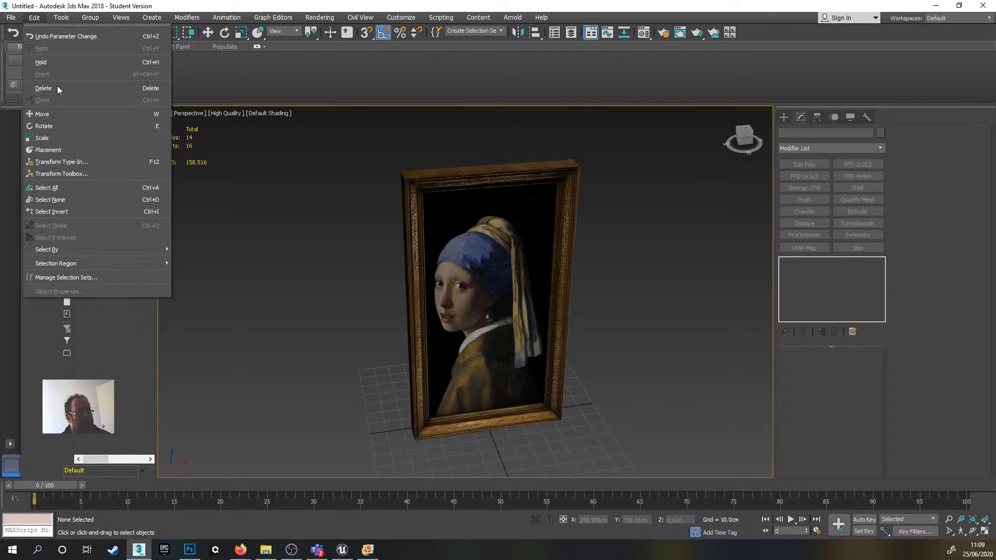
{"action": "mouse_move", "coordinate": [69, 171]}
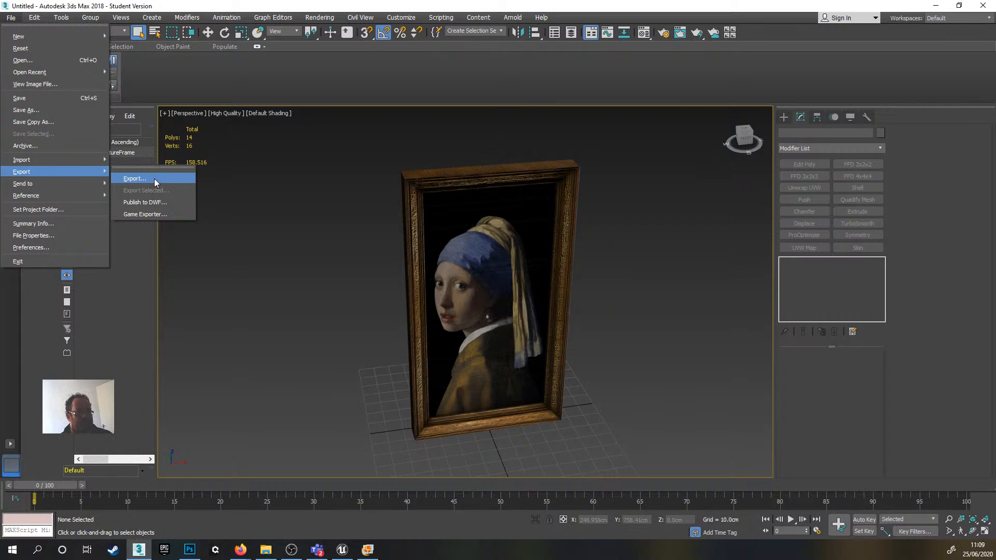
{"action": "left_click", "coordinate": [155, 179]}
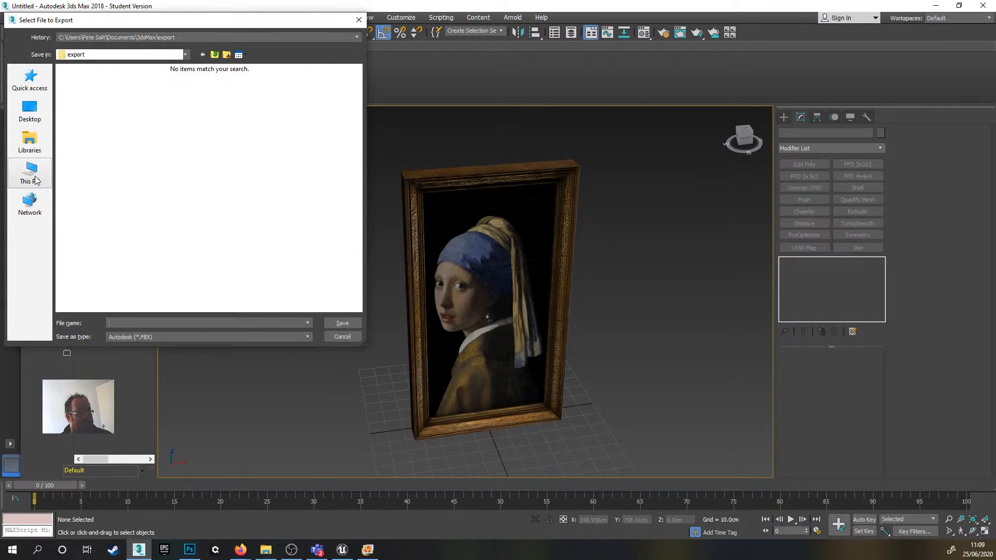
{"action": "left_click", "coordinate": [26, 111]}
{"action": "double_click", "coordinate": [310, 87]}
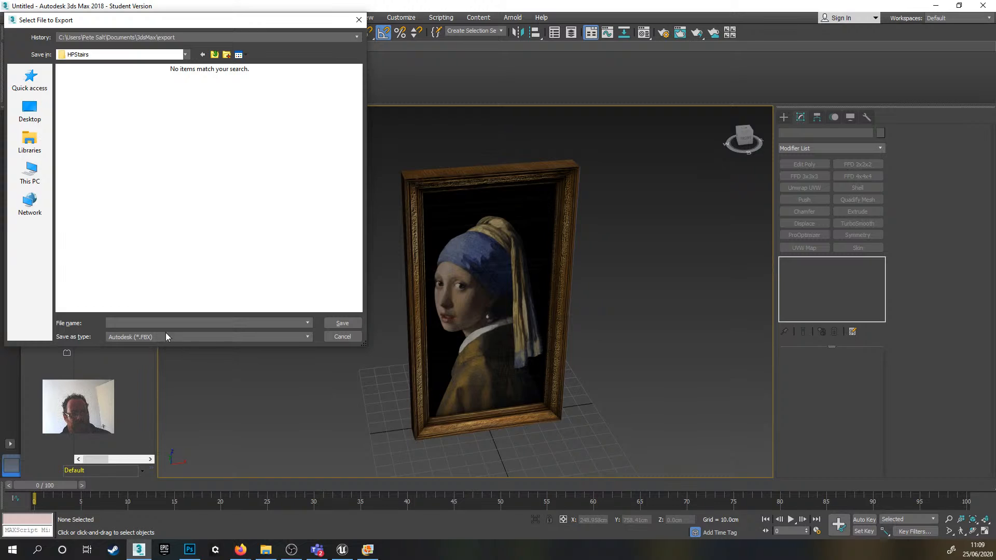
{"action": "left_click", "coordinate": [150, 323]}
{"action": "type", "text": "Por"}
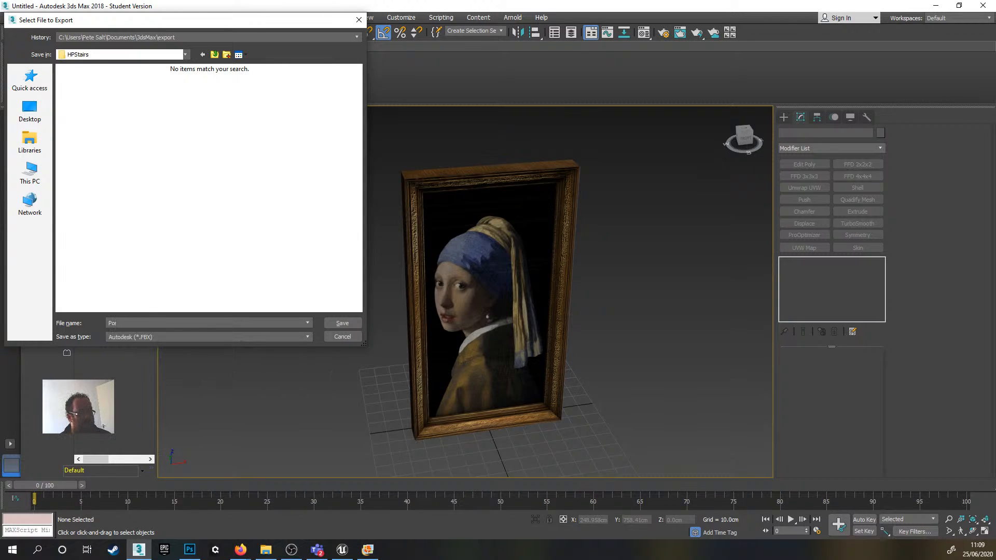
{"action": "type", "text": "trait"}
{"action": "key", "text": "Return"}
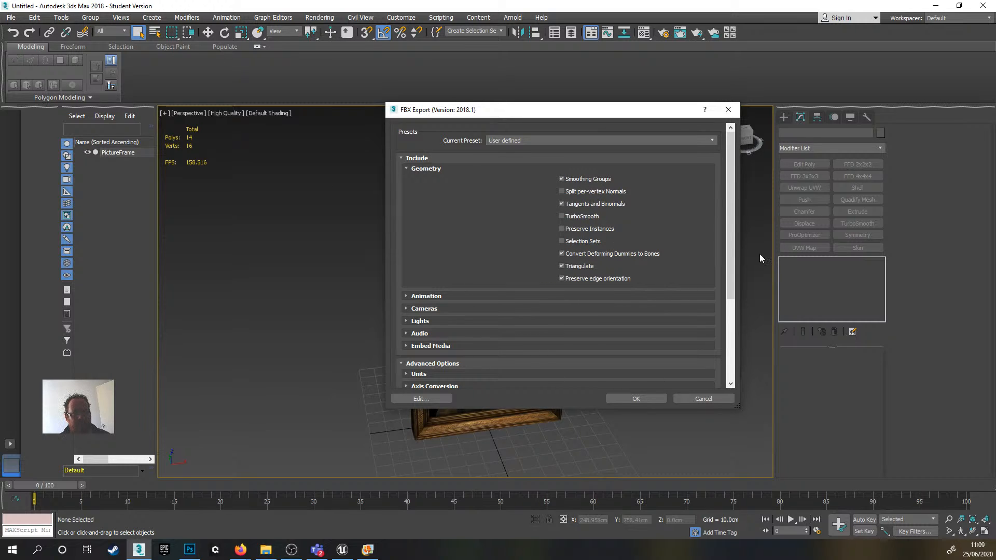
- Set the FBX file format to Binary type and version FBX 2014/2015, and complete the export
{"action": "left_click_drag", "start_coordinate": [729, 232], "coordinate": [737, 328]}
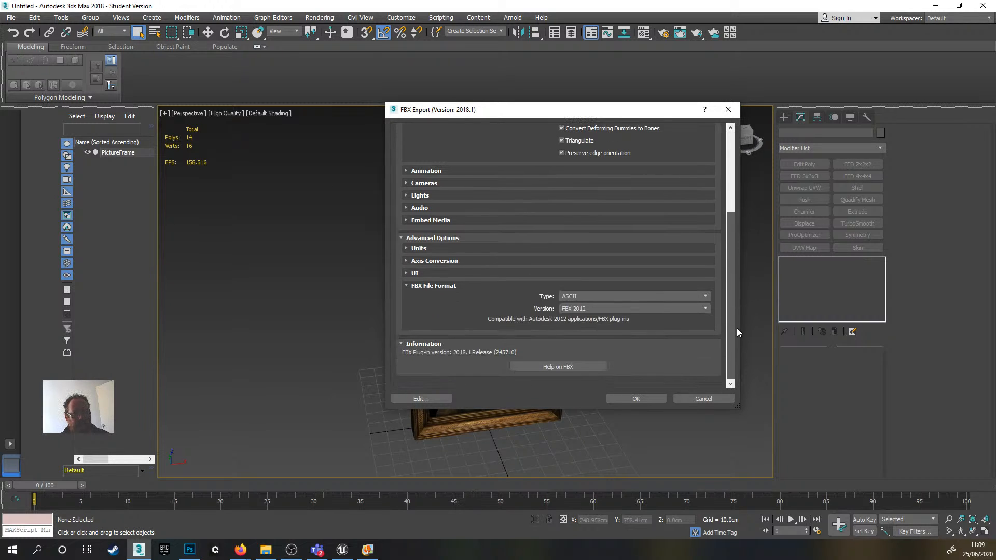
{"action": "left_click", "coordinate": [598, 297]}
{"action": "left_click", "coordinate": [581, 309]}
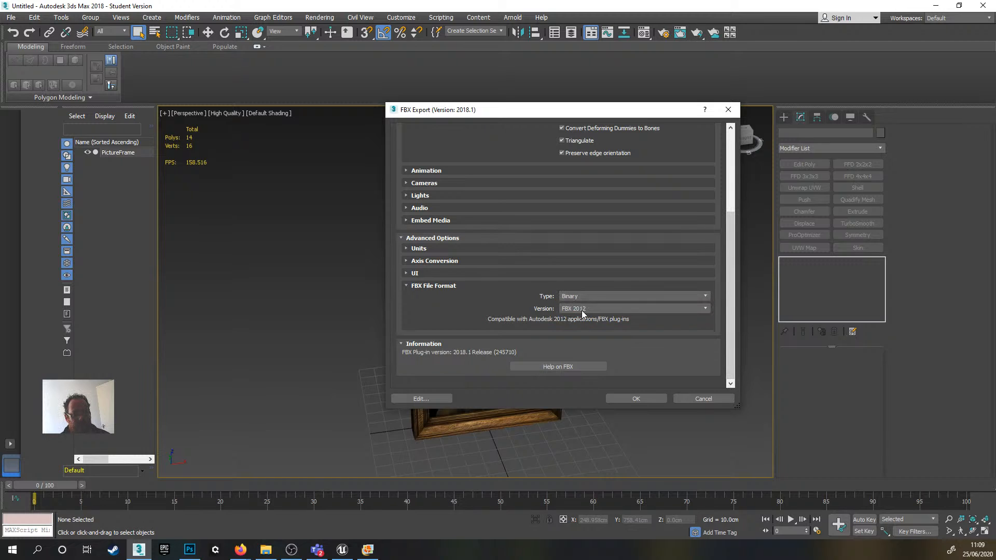
{"action": "left_click", "coordinate": [582, 309]}
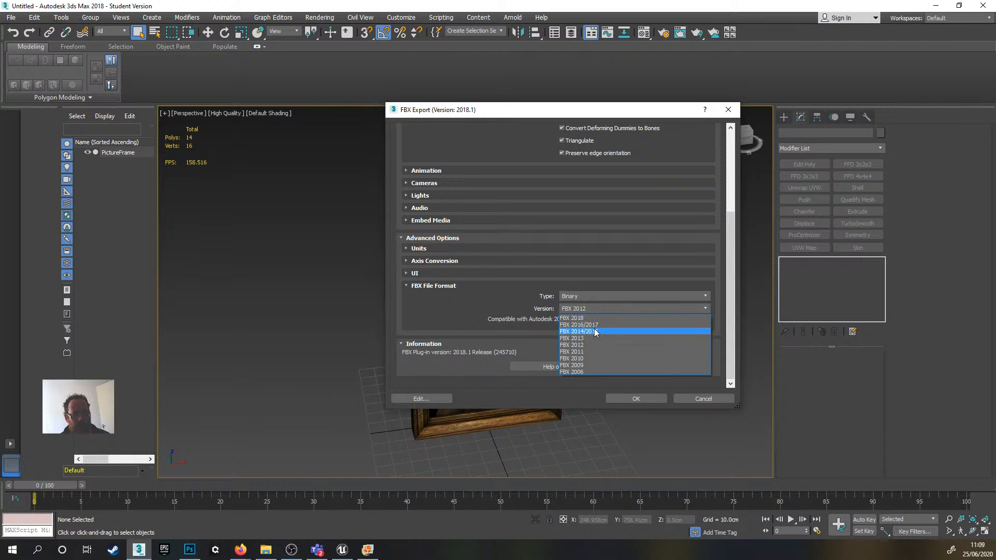
{"action": "left_click", "coordinate": [597, 330]}
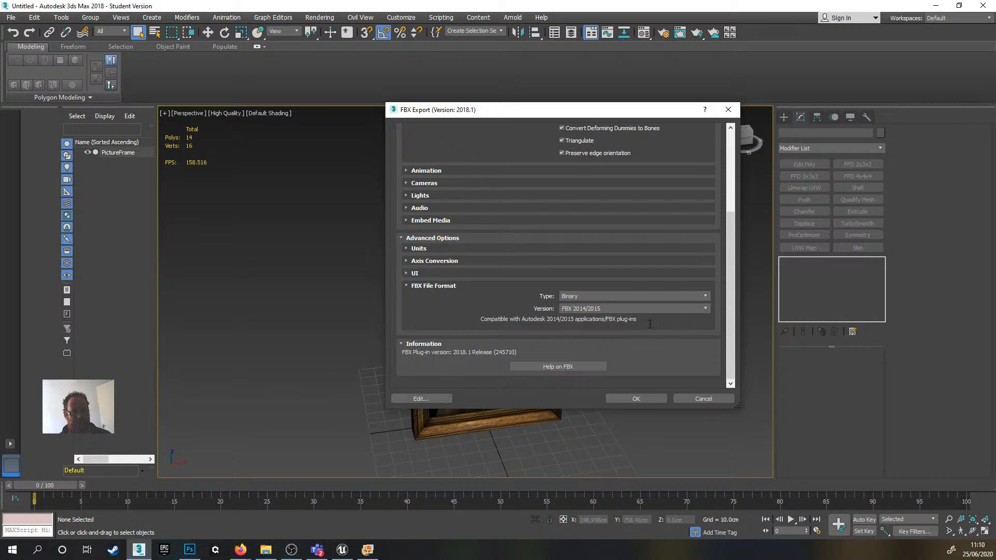
{"action": "left_click", "coordinate": [640, 398]}
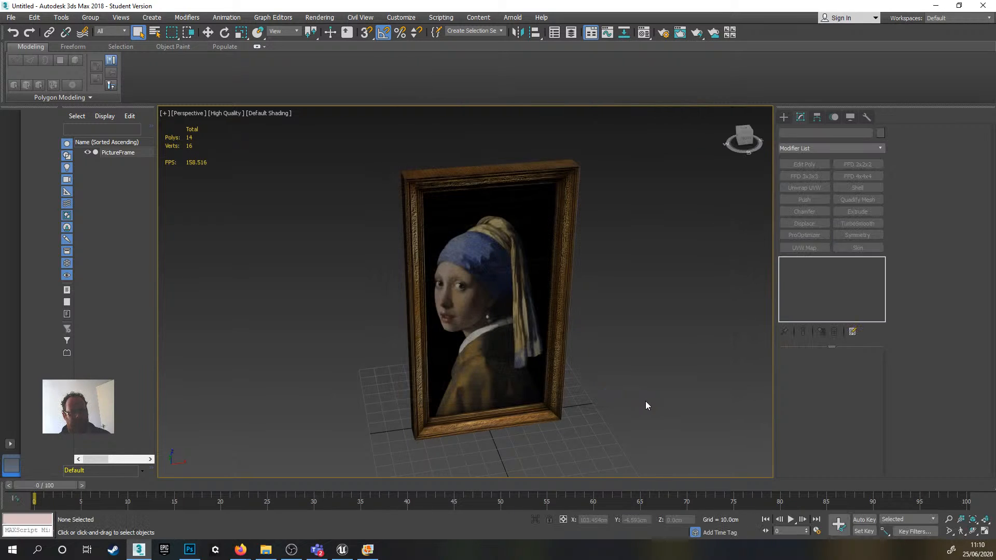
- Switch to the Unreal Project Browser, create a Third Person Blueprint project named HogwartsTests, and maximize its editor window
{"action": "left_click", "coordinate": [935, 6]}
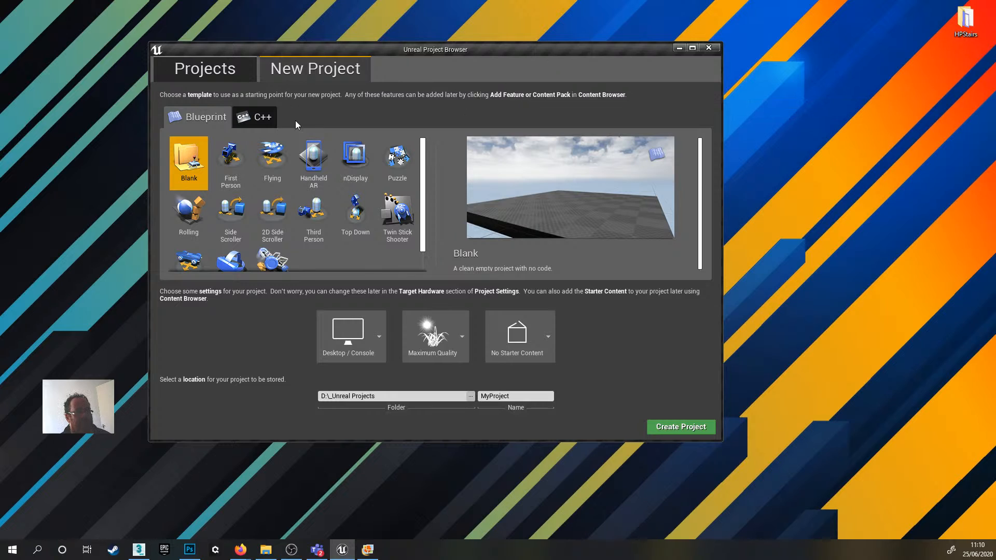
{"action": "scroll", "coordinate": [345, 186], "scroll_direction": "down", "scroll_amount": 1}
{"action": "left_click", "coordinate": [301, 195]}
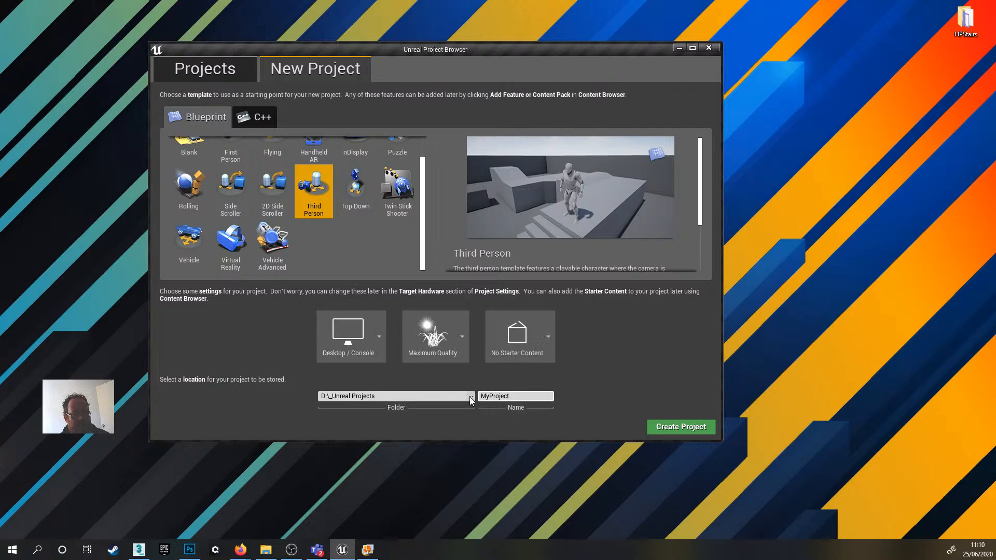
{"action": "double_click", "coordinate": [523, 396]}
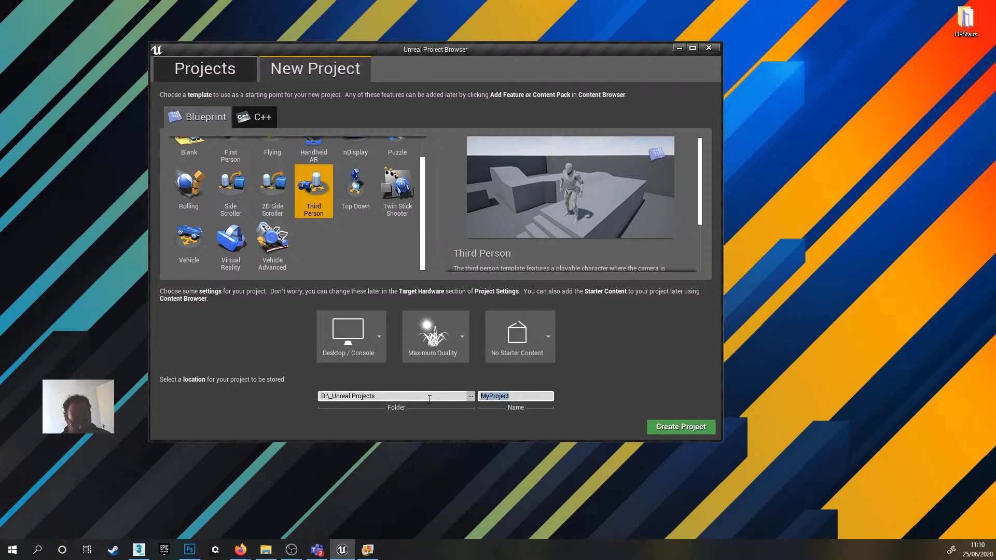
{"action": "type", "text": "HogwartsTests"}
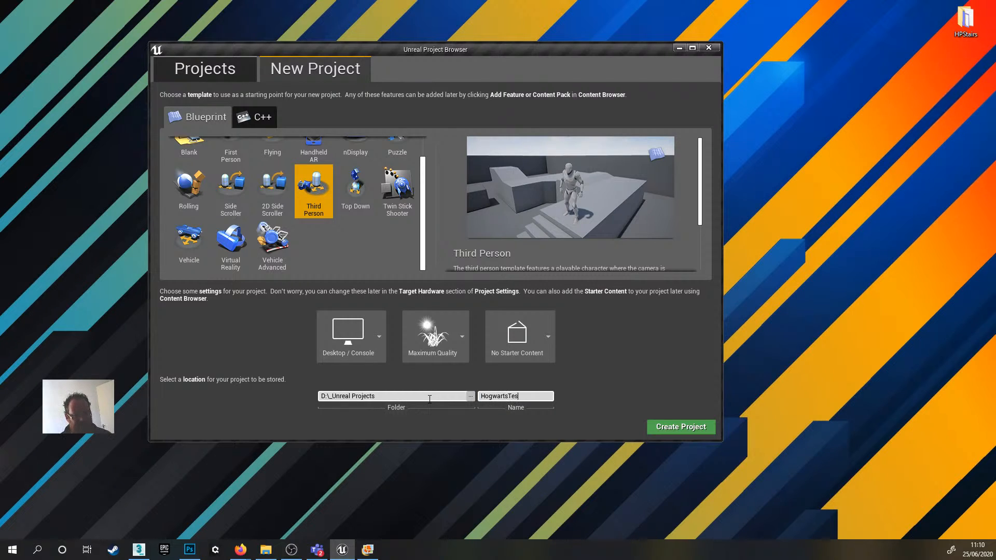
{"action": "left_click", "coordinate": [677, 428]}
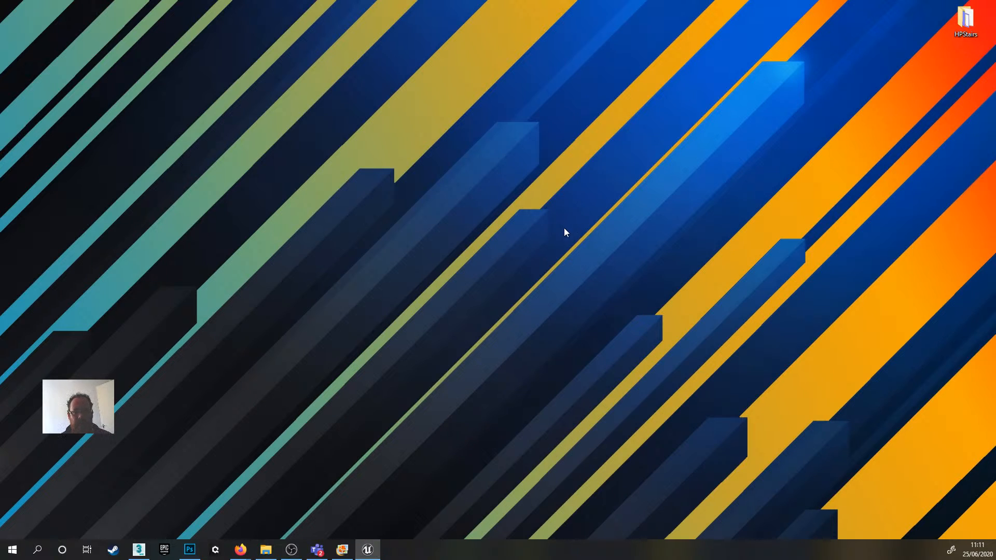
{"action": "left_click_drag", "start_coordinate": [995, 171], "coordinate": [554, 79]}
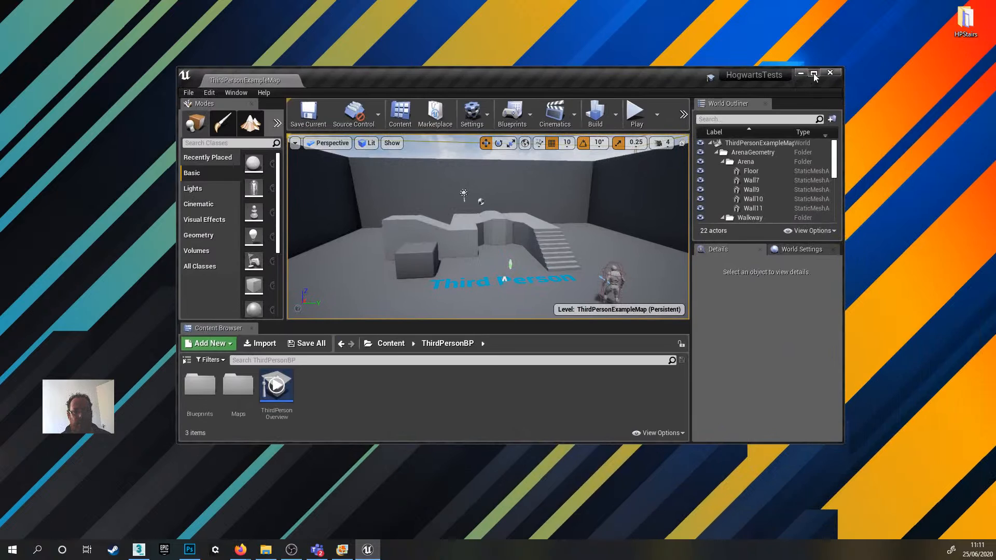
{"action": "left_click", "coordinate": [814, 75]}
- Play-test the third-person level by running the character around the arena and over the walkway, and end the play session
{"action": "left_click", "coordinate": [510, 42]}
{"action": "key", "text": "w"}
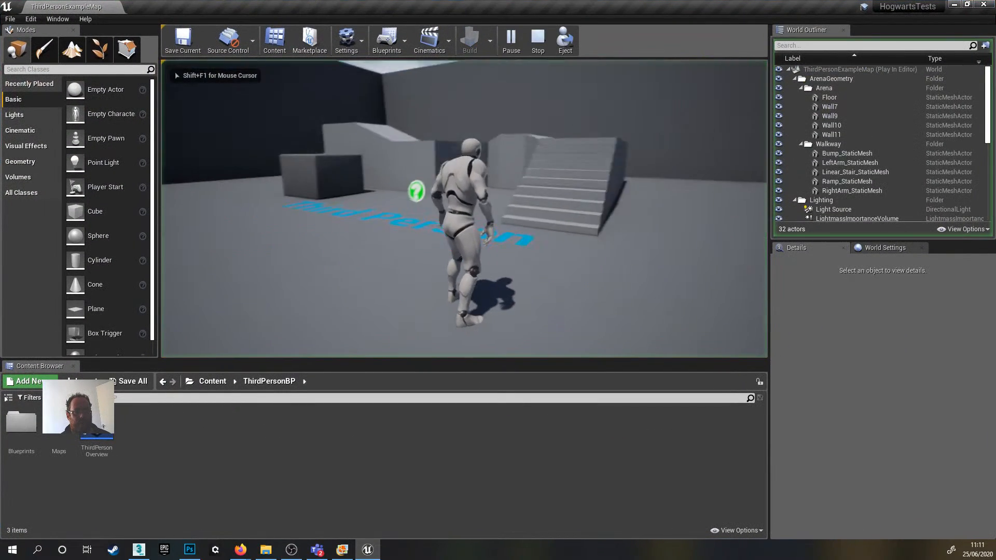
{"action": "key", "text": "d"}
{"action": "key", "text": "w"}
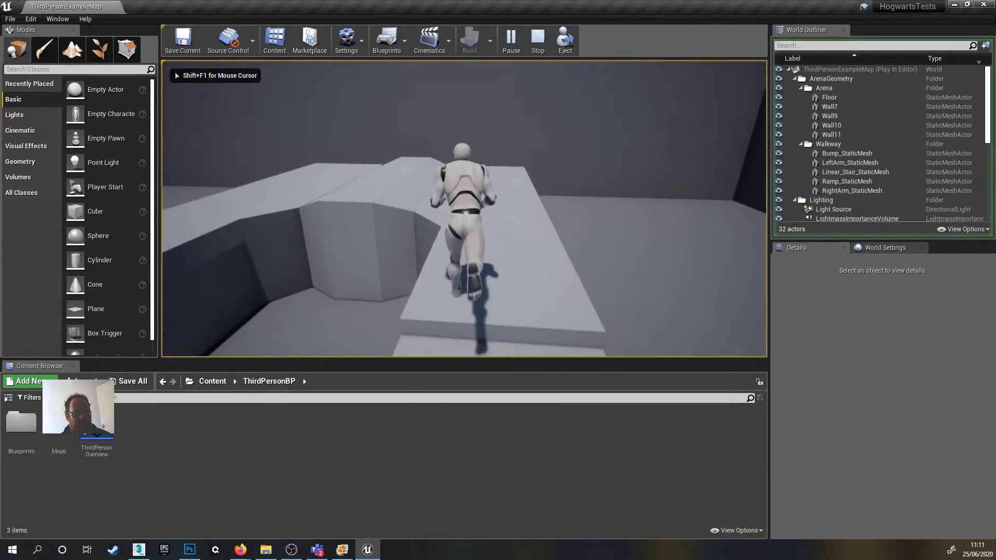
{"action": "key", "text": "w"}
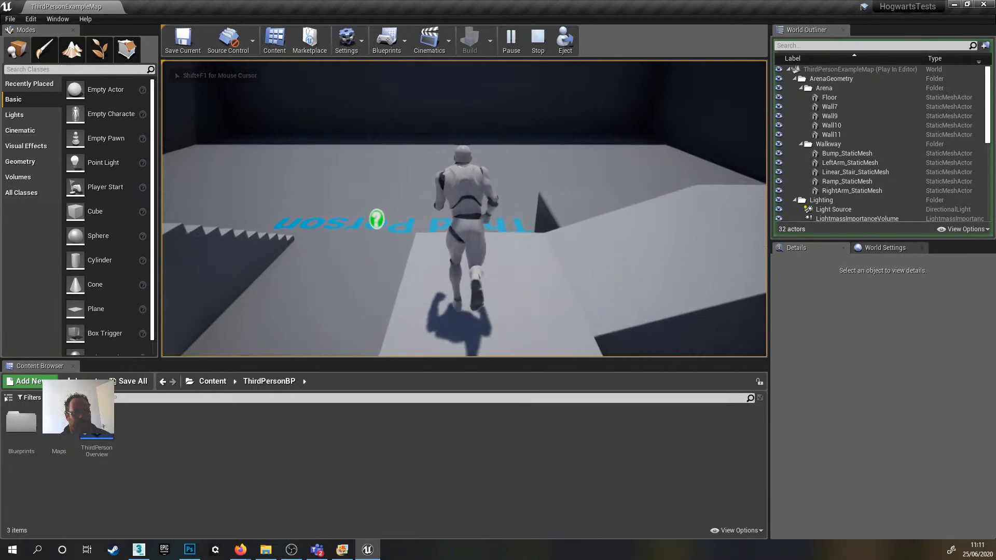
{"action": "key", "text": "space"}
{"action": "key", "text": "d"}
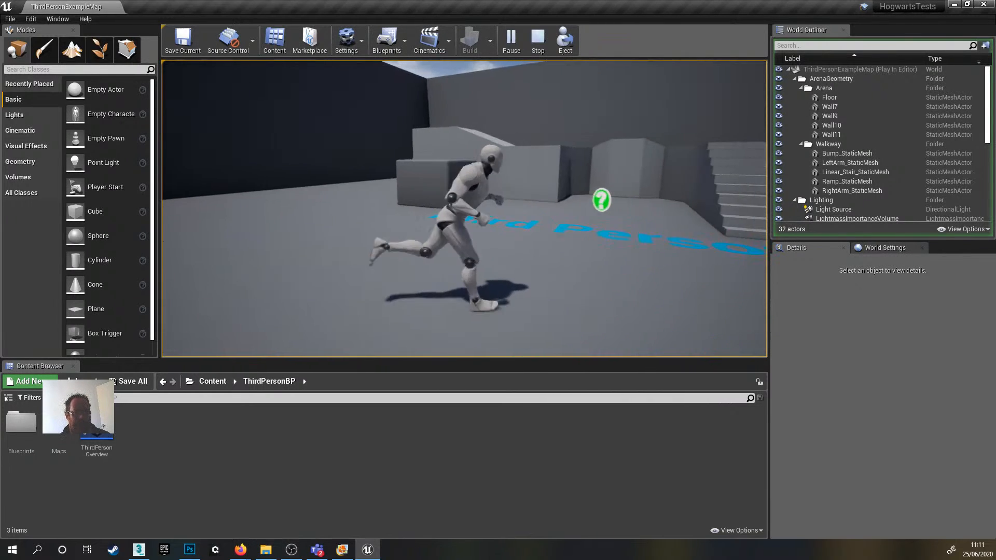
{"action": "key", "text": "s"}
{"action": "key", "text": "w"}
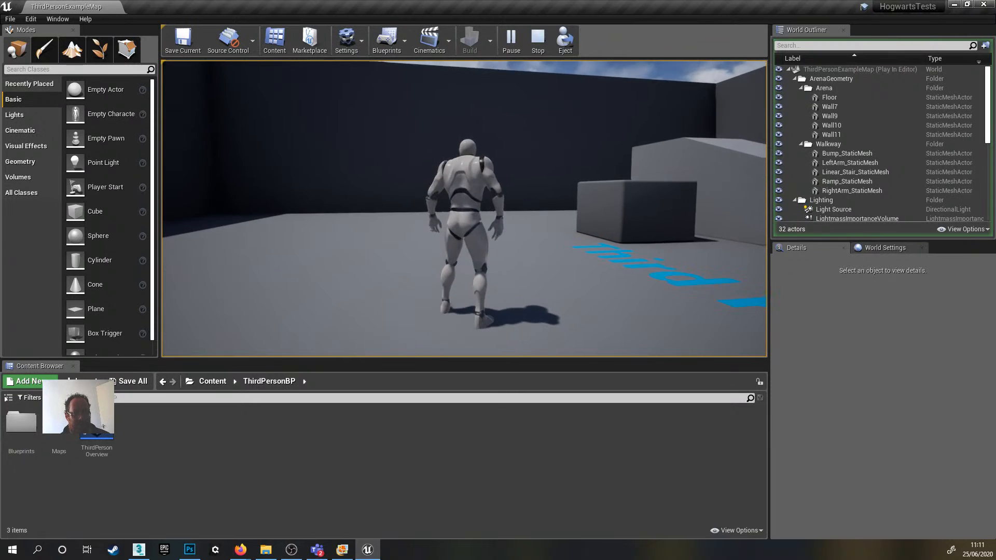
{"action": "key", "text": "w"}
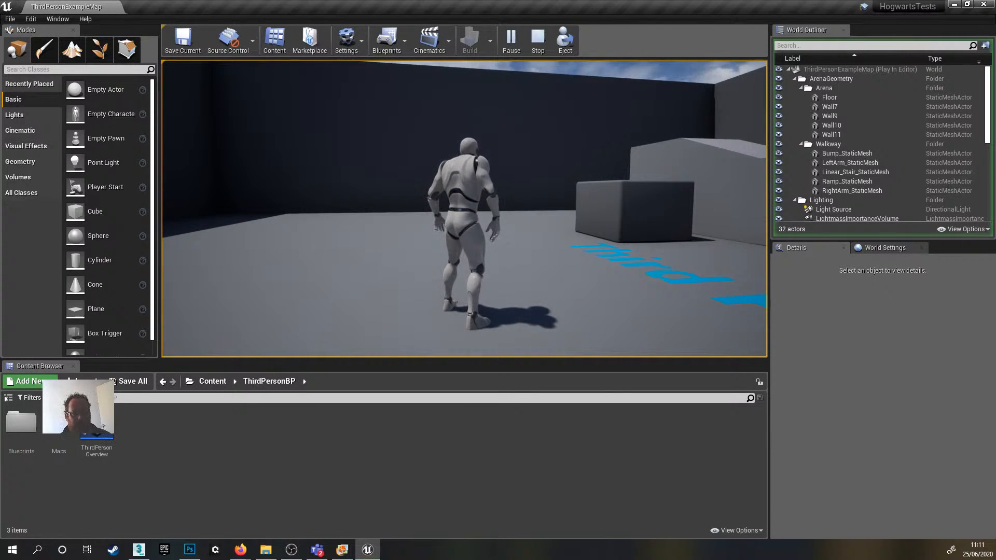
{"action": "key", "text": "s"}
{"action": "key", "text": "w"}
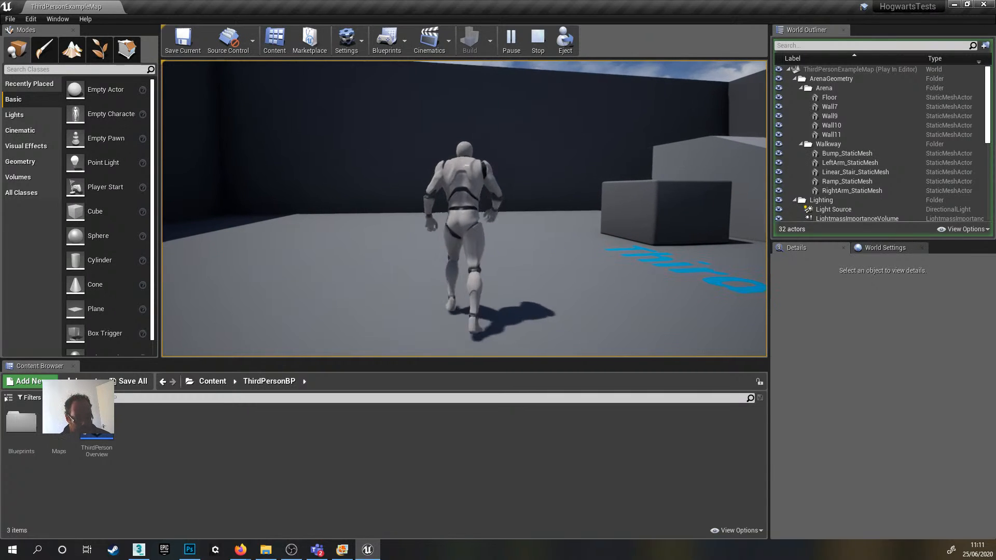
{"action": "key", "text": "Escape"}
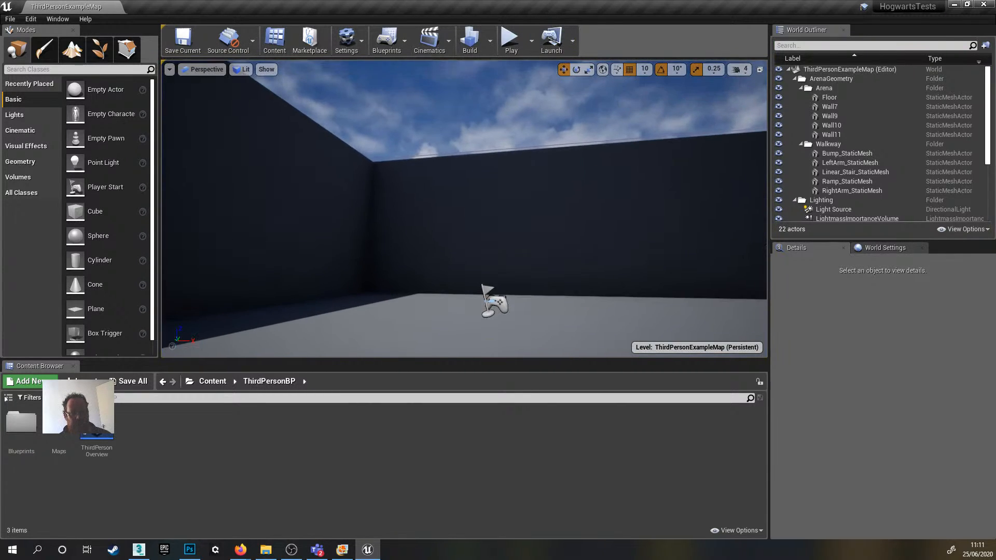
- Start importing Portrait.FBX from the desktop's HPStairs folder into the project's root Content folder
{"action": "key", "text": "w"}
{"action": "right_click_drag", "start_coordinate": [464, 208], "coordinate": [618, 229]}
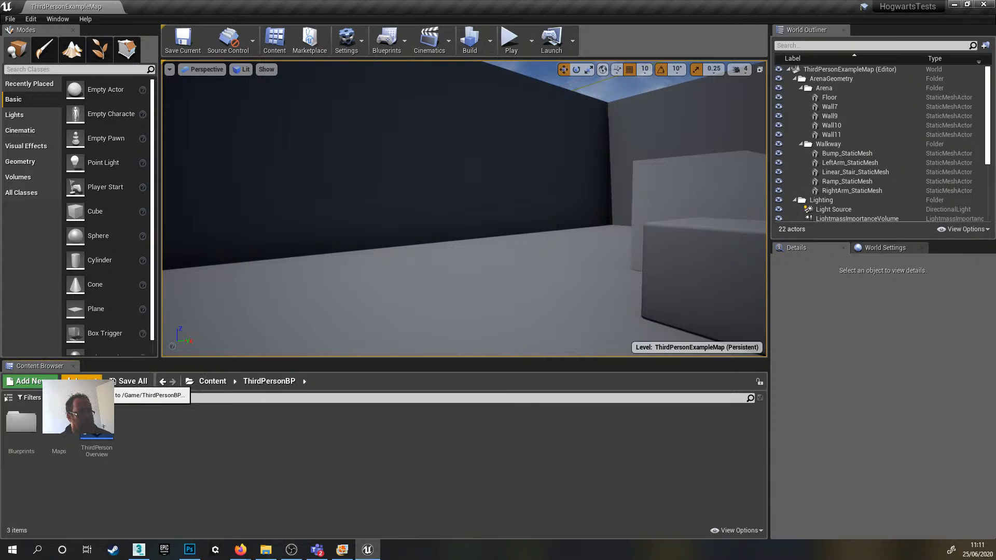
{"action": "left_click", "coordinate": [220, 382]}
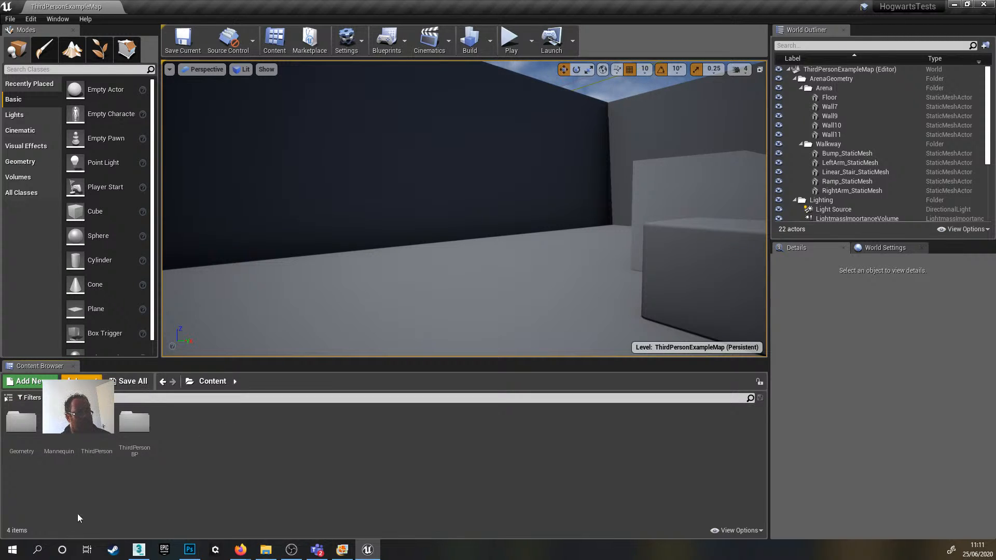
{"action": "left_click", "coordinate": [81, 381]}
{"action": "left_click", "coordinate": [32, 86]}
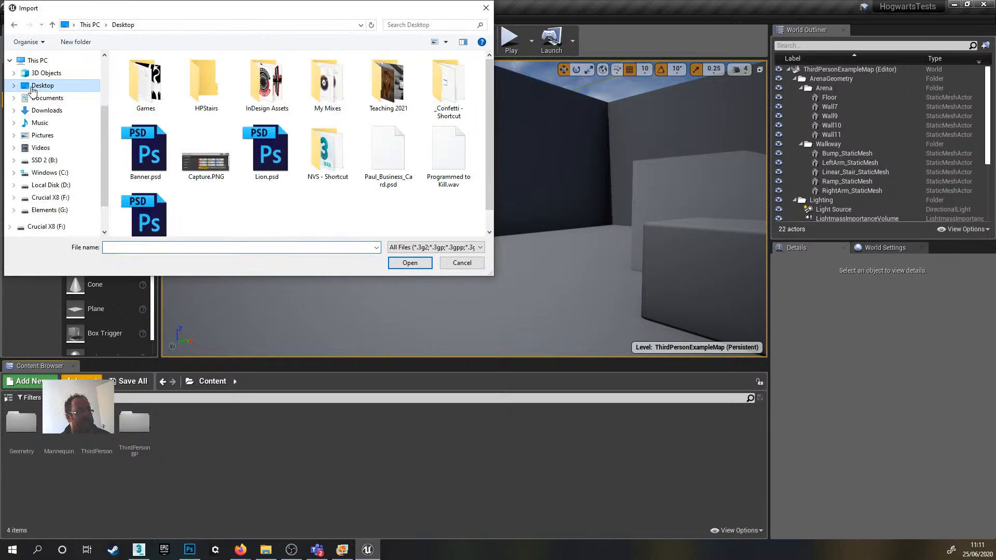
{"action": "double_click", "coordinate": [200, 104]}
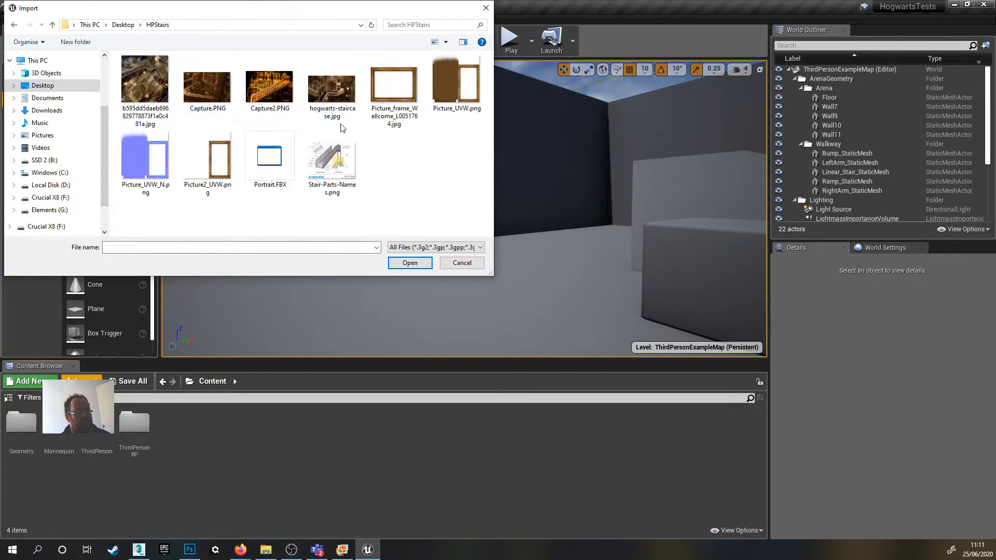
{"action": "left_click", "coordinate": [277, 164]}
{"action": "left_click", "coordinate": [409, 263]}
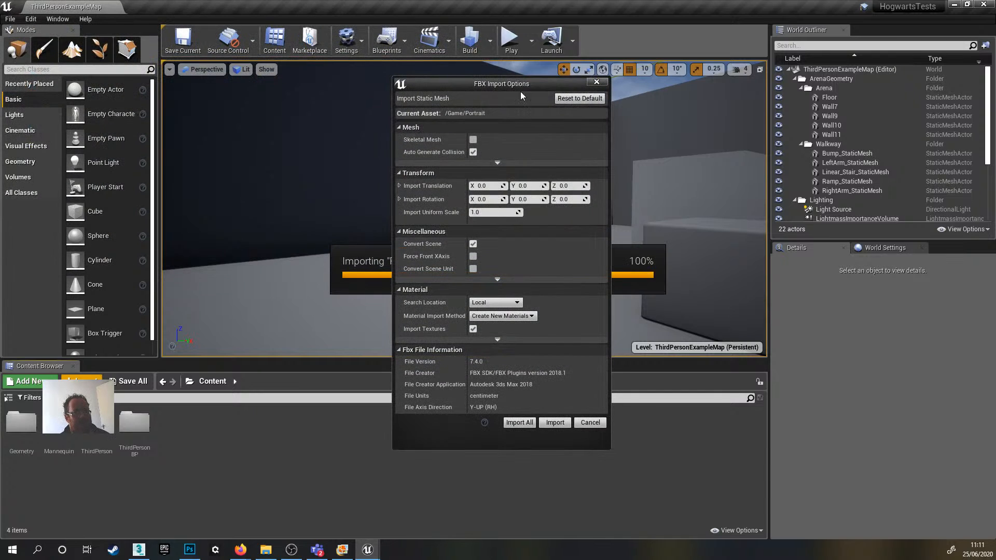
- Import everything in the Portrait FBX with the default static mesh, material and texture options
{"action": "left_click_drag", "start_coordinate": [511, 87], "coordinate": [472, 95]}
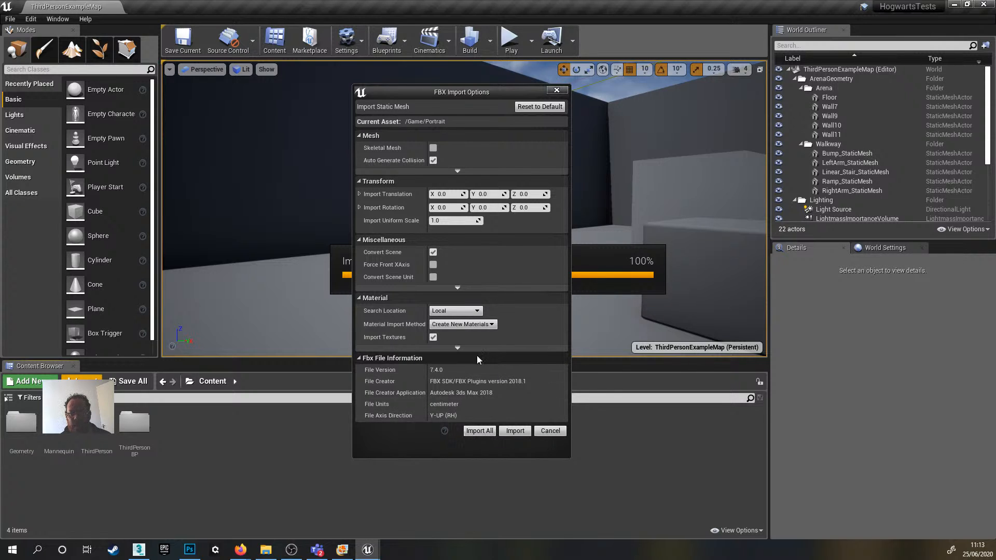
{"action": "left_click", "coordinate": [480, 431]}
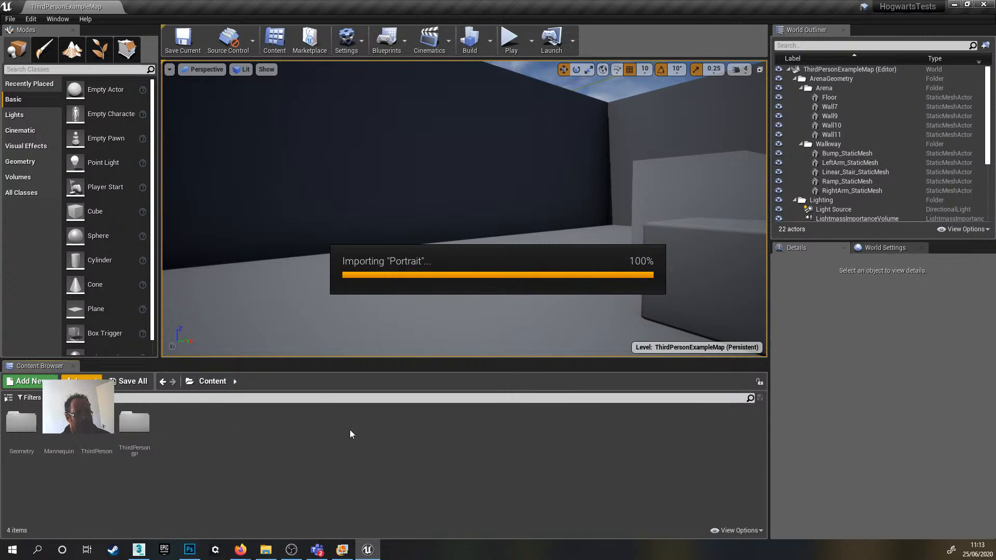
{"action": "left_click", "coordinate": [437, 435]}
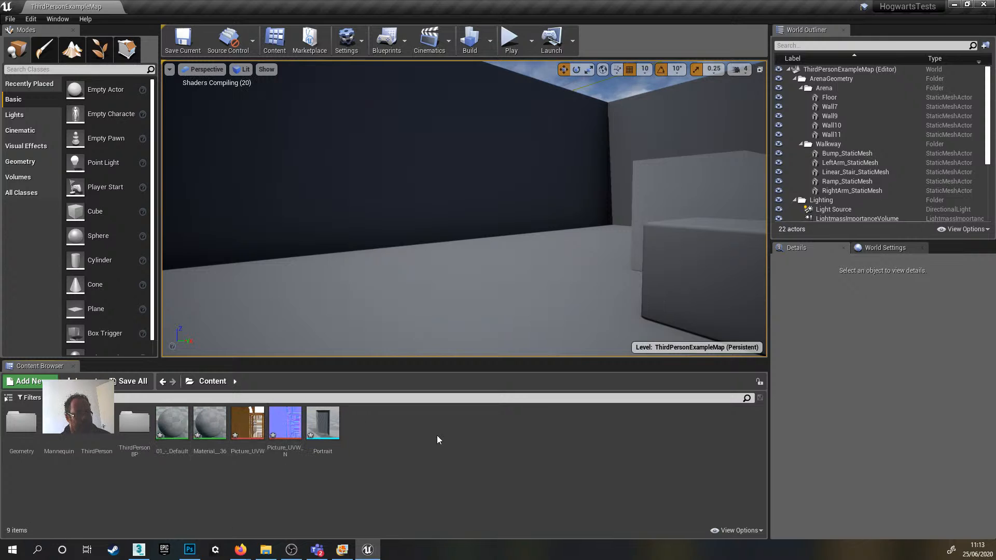
- Examine the details of the imported Portrait mesh and the Picture_UVW_N and Picture_UVW textures
{"action": "left_click", "coordinate": [323, 425]}
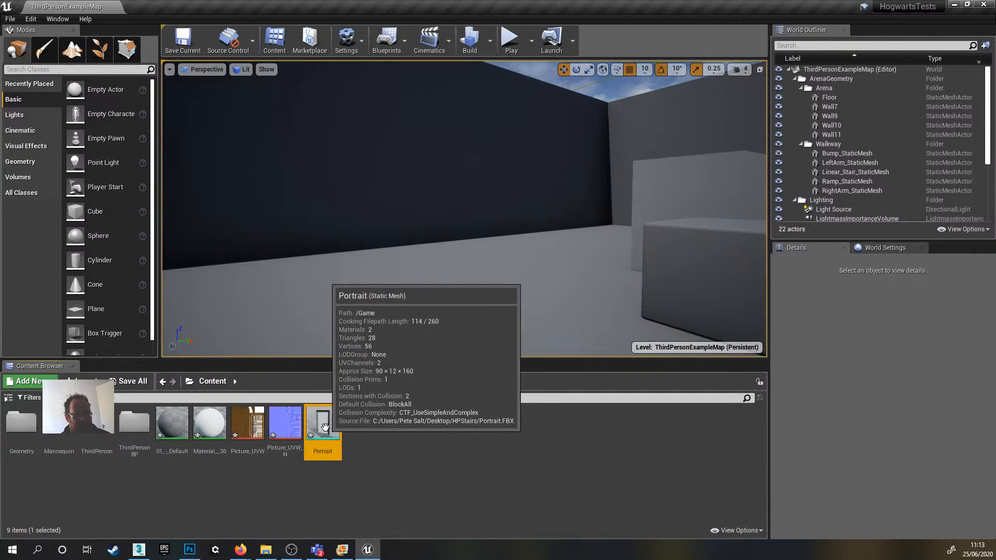
{"action": "left_click", "coordinate": [286, 425]}
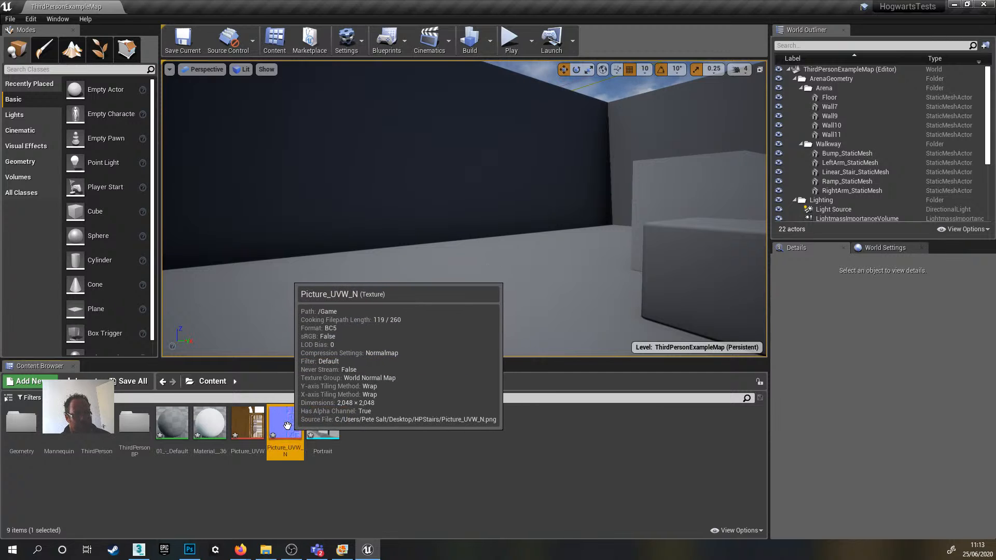
{"action": "left_click", "coordinate": [250, 426]}
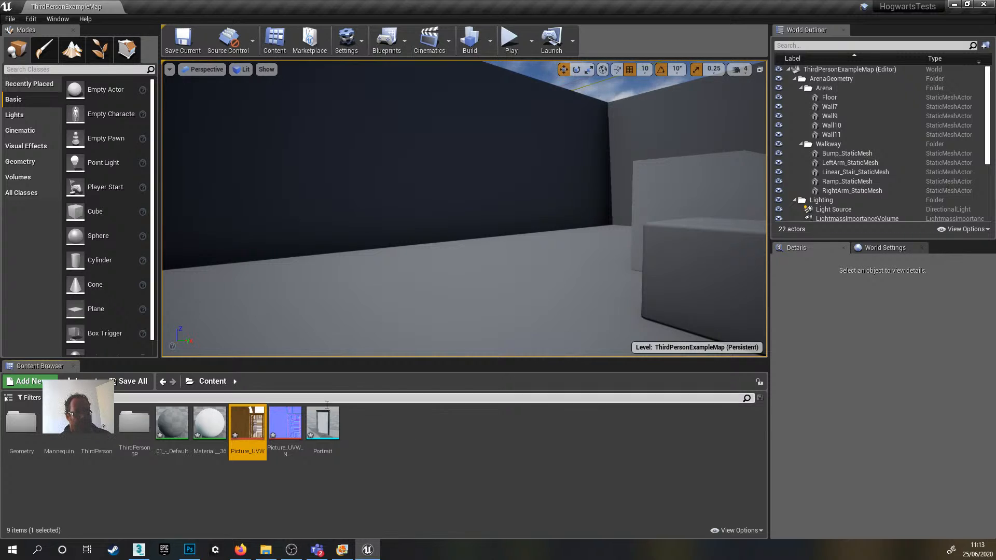
{"action": "mouse_move", "coordinate": [329, 427]}
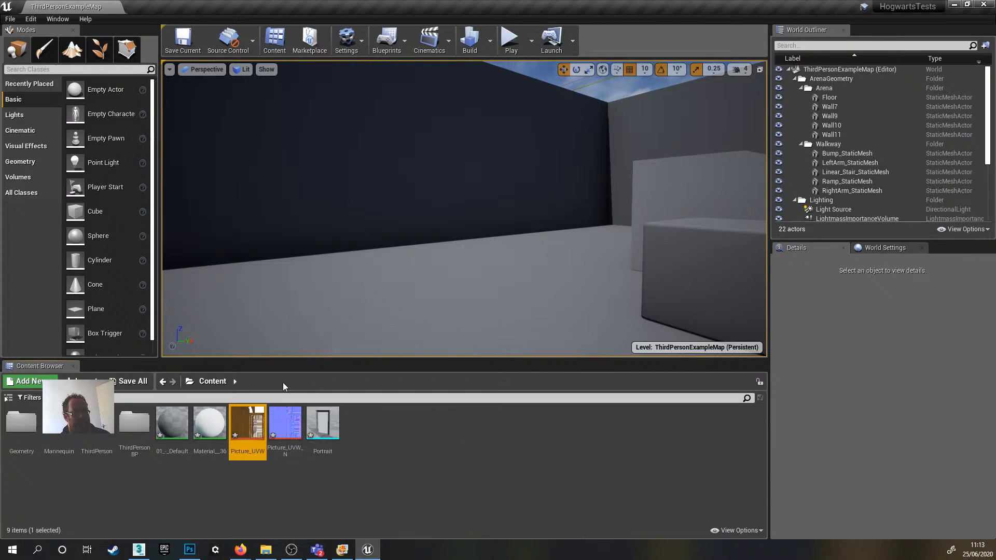
- Save all the newly imported materials, textures and the Portrait static mesh
{"action": "left_click", "coordinate": [389, 441]}
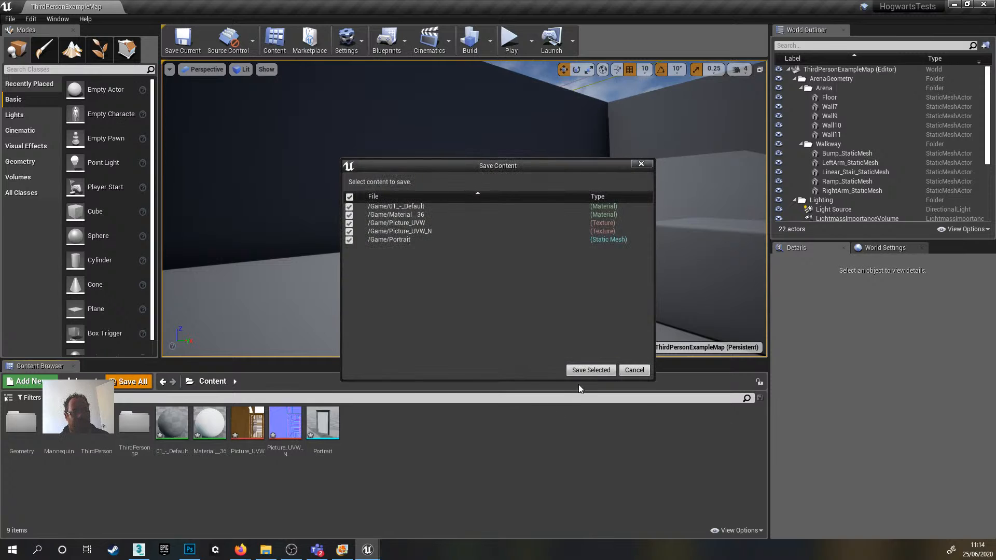
{"action": "left_click", "coordinate": [590, 371]}
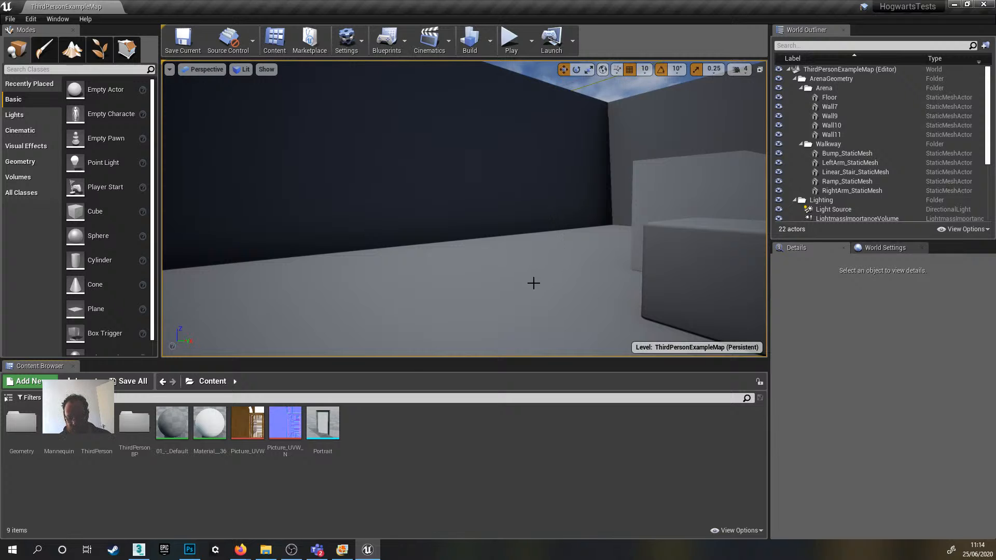
- Open the 01_-_Default material and move the Picture_UVW Texture Sample node to the input side of the main material node
{"action": "mouse_move", "coordinate": [534, 283]}
{"action": "right_mouse_down"}
{"action": "mouse_move", "coordinate": [477, 285]}
{"action": "mouse_move", "coordinate": [510, 267]}
{"action": "mouse_move", "coordinate": [562, 269]}
{"action": "mouse_move", "coordinate": [594, 285]}
{"action": "mouse_move", "coordinate": [533, 283]}
{"action": "right_mouse_up"}
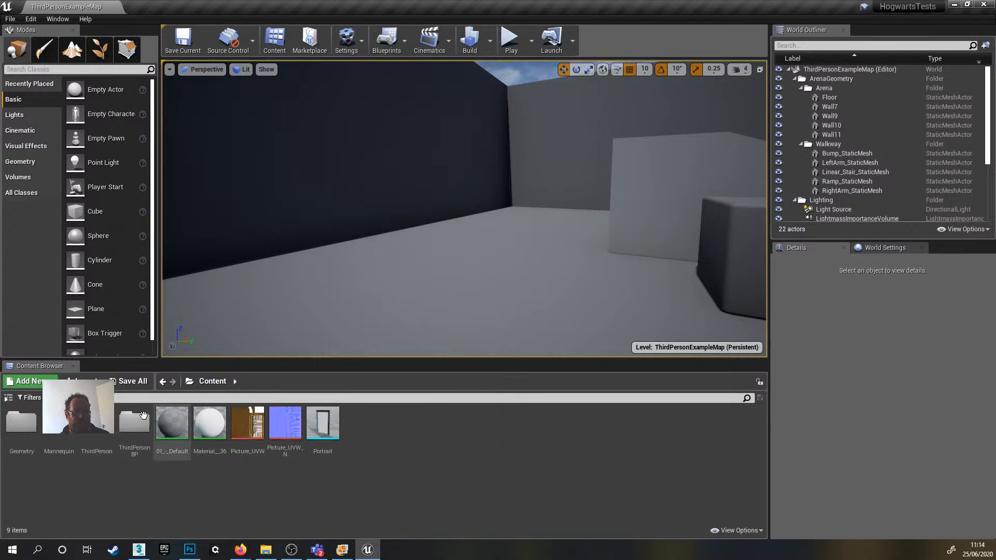
{"action": "right_click_drag", "start_coordinate": [404, 278], "coordinate": [382, 270]}
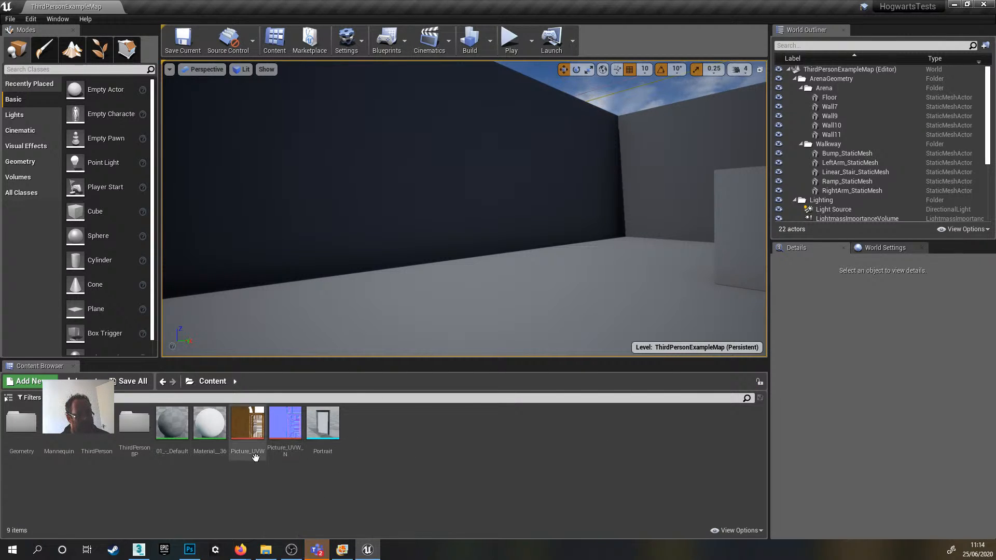
{"action": "left_click", "coordinate": [166, 427]}
{"action": "double_click", "coordinate": [166, 427]}
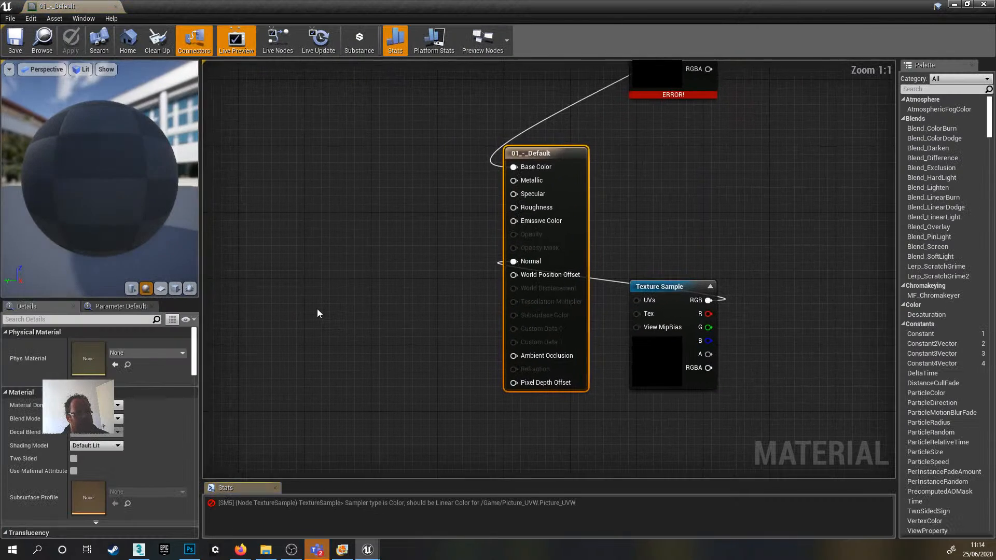
{"action": "left_click_drag", "start_coordinate": [650, 164], "coordinate": [442, 267]}
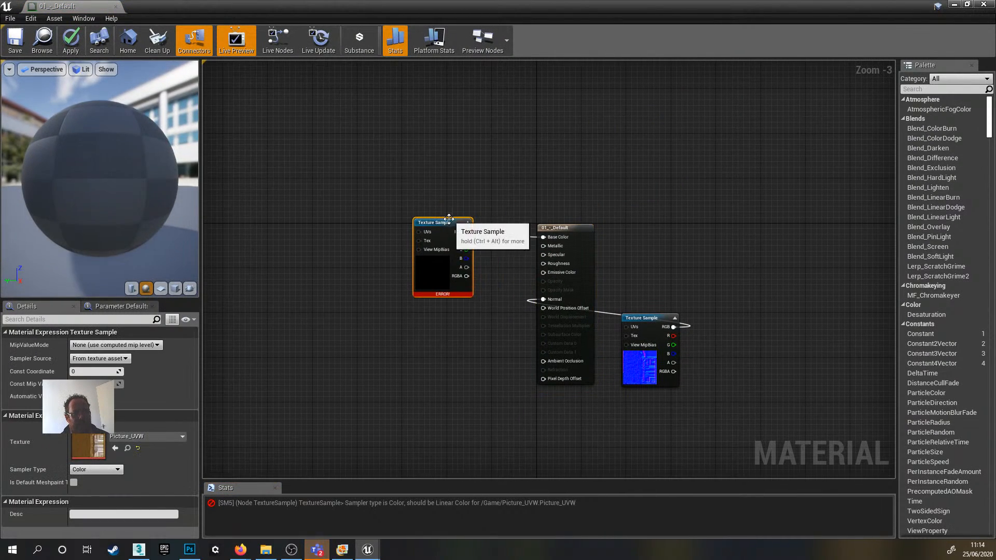
{"action": "scroll", "coordinate": [441, 249], "scroll_direction": "up", "scroll_amount": 3}
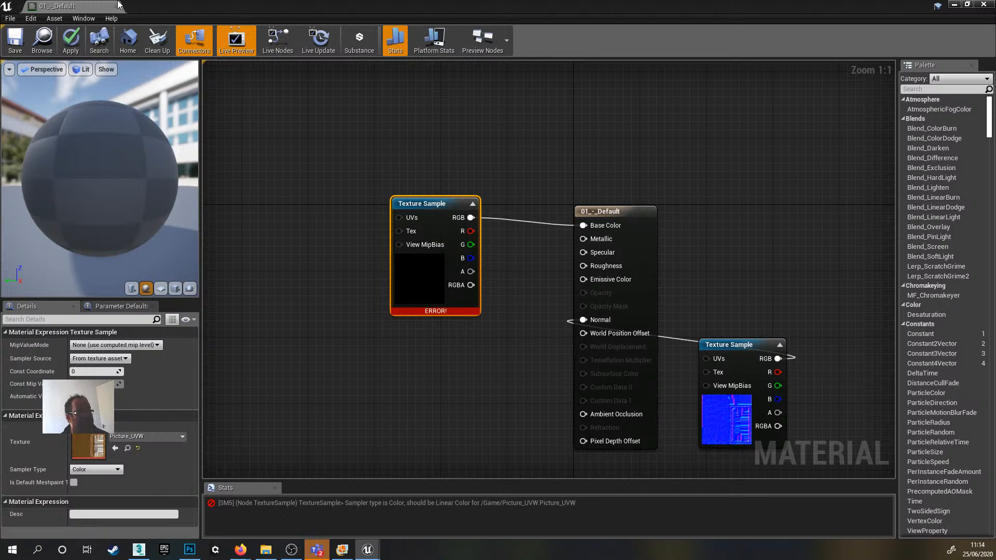
- Dock the 01_-_Default material editor beside the ThirdPersonExampleMap level and return to the level's Content folder
{"action": "left_click_drag", "start_coordinate": [78, 8], "coordinate": [186, 11]}
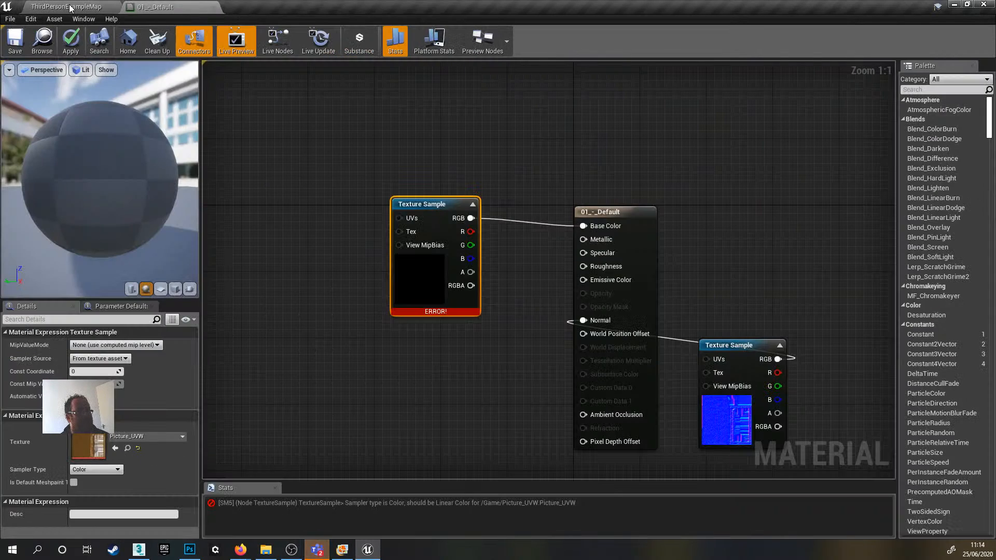
{"action": "left_click", "coordinate": [73, 7]}
{"action": "left_click", "coordinate": [264, 480]}
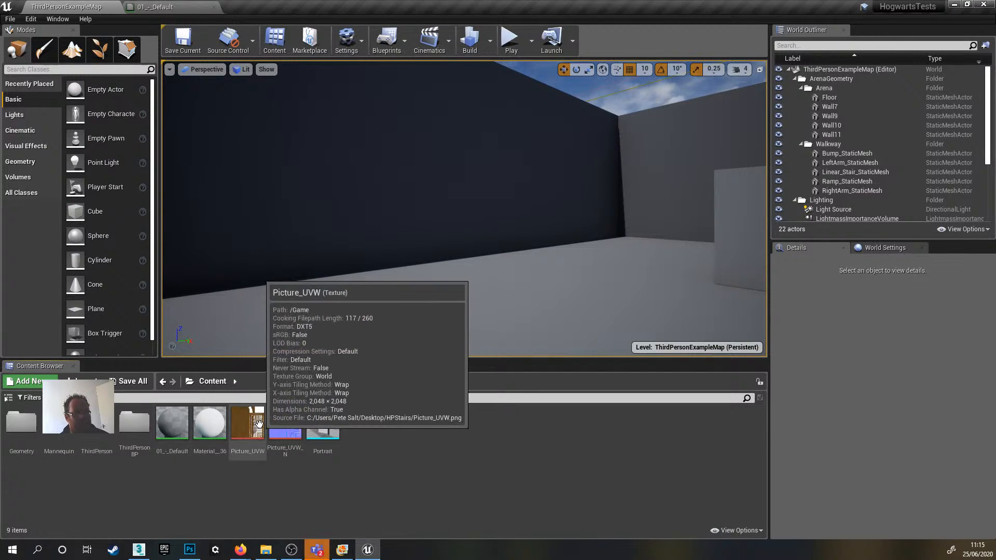
- Replace the old colour node in the 01_-_Default material with a new Picture_UVW Texture Sample and connect its RGB output to Base Color
{"action": "left_click", "coordinate": [250, 424]}
{"action": "left_click_drag", "start_coordinate": [250, 423], "coordinate": [291, 306]}
{"action": "left_click_drag", "start_coordinate": [434, 204], "coordinate": [409, 171]}
{"action": "key", "text": "Delete"}
{"action": "left_click_drag", "start_coordinate": [337, 311], "coordinate": [584, 226]}
{"action": "left_click_drag", "start_coordinate": [368, 247], "coordinate": [443, 197]}
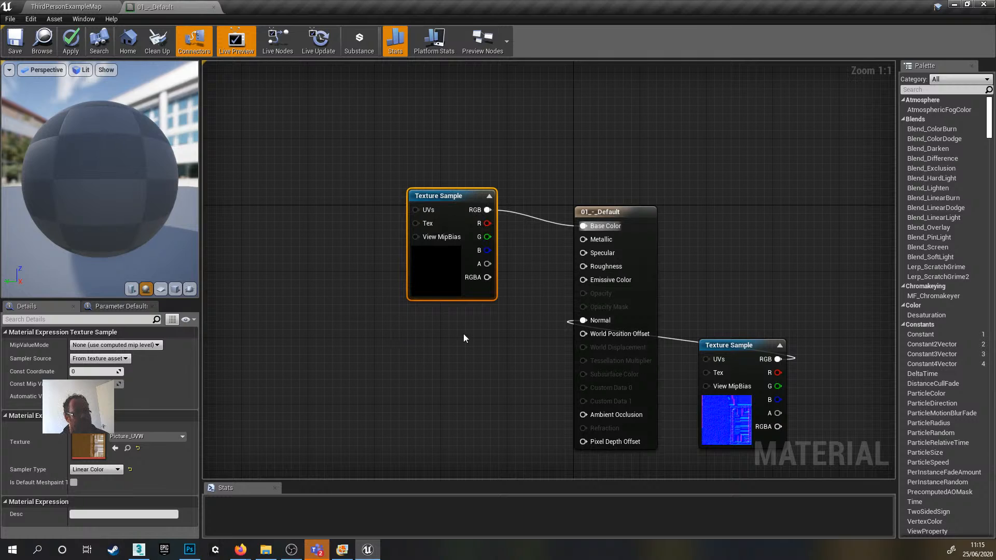
- Place the Picture_UVW_N Texture Sample below the Picture_UVW one on the input side, and save and close the material
{"action": "left_click_drag", "start_coordinate": [701, 351], "coordinate": [373, 353]}
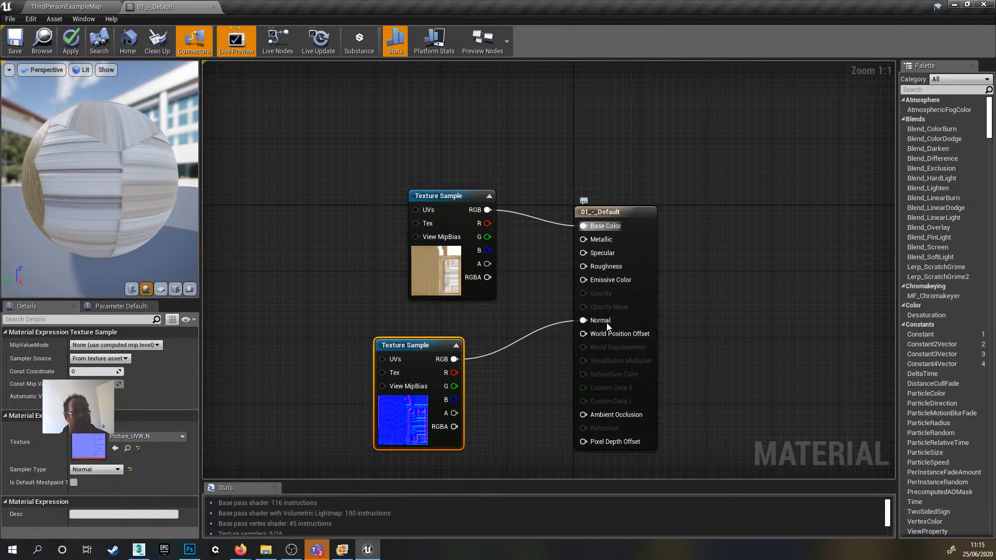
{"action": "left_click", "coordinate": [8, 43]}
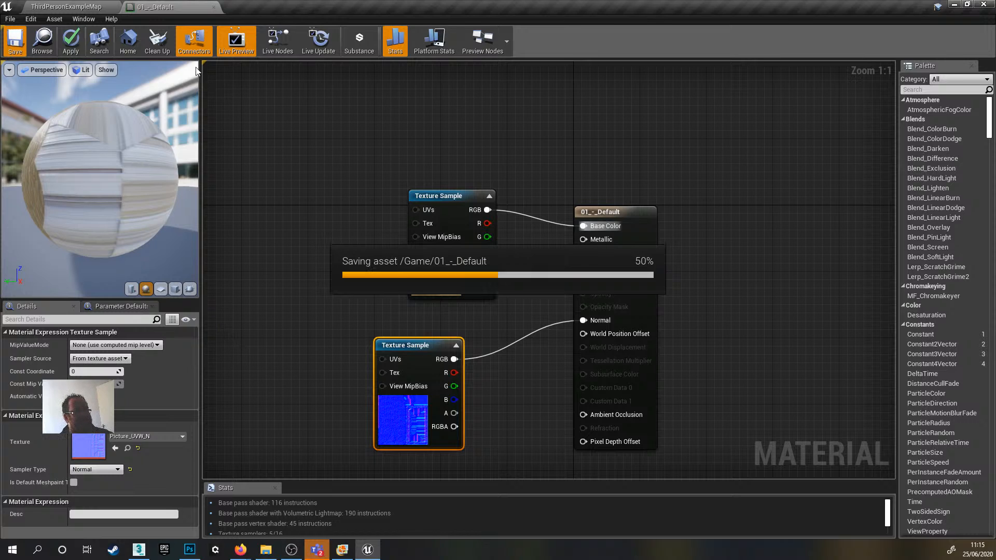
{"action": "left_click", "coordinate": [213, 8]}
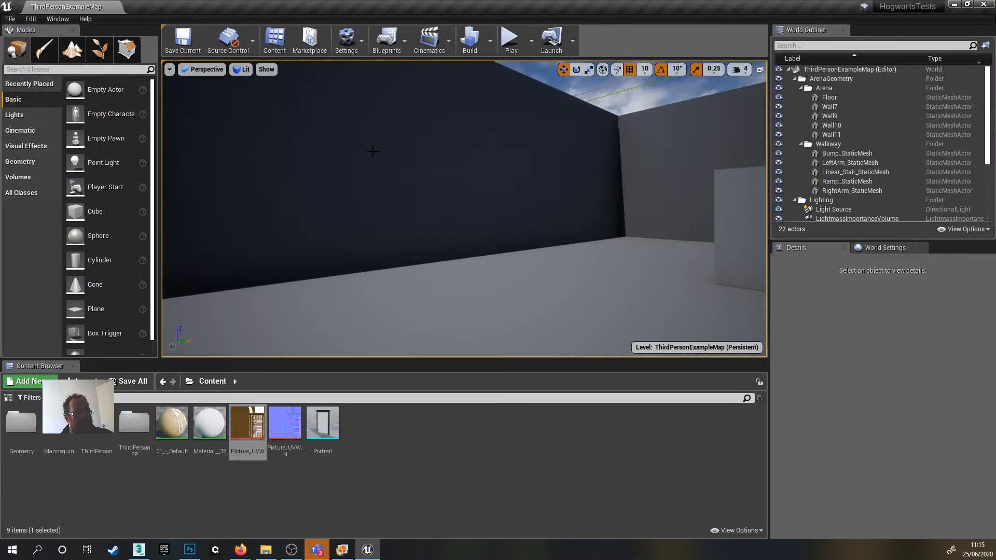
- Open the Portrait static mesh and examine the wood texture and relief on its frame from several angles and distances
{"action": "double_click", "coordinate": [324, 426]}
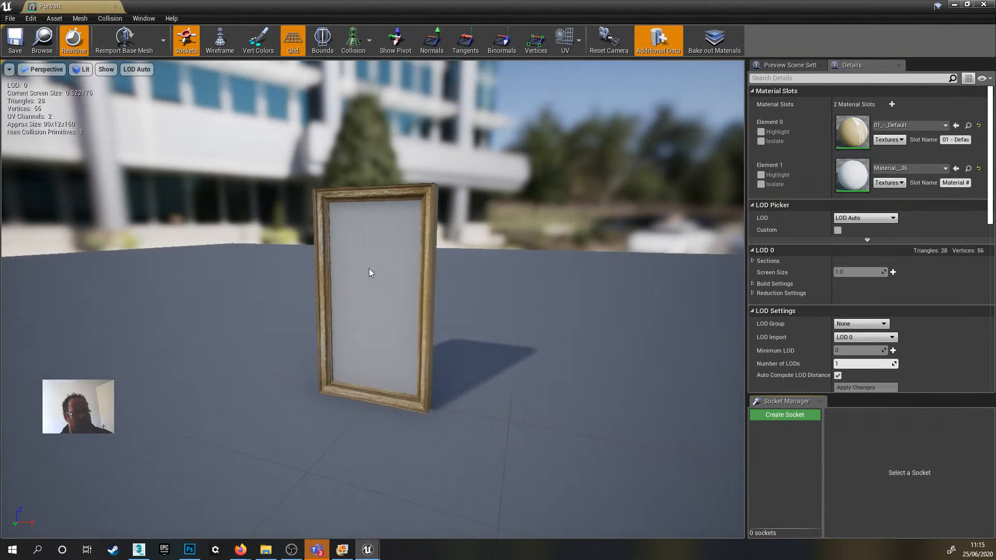
{"action": "left_click_drag", "start_coordinate": [463, 310], "coordinate": [442, 297]}
{"action": "scroll", "coordinate": [435, 264], "scroll_direction": "up", "scroll_amount": 5}
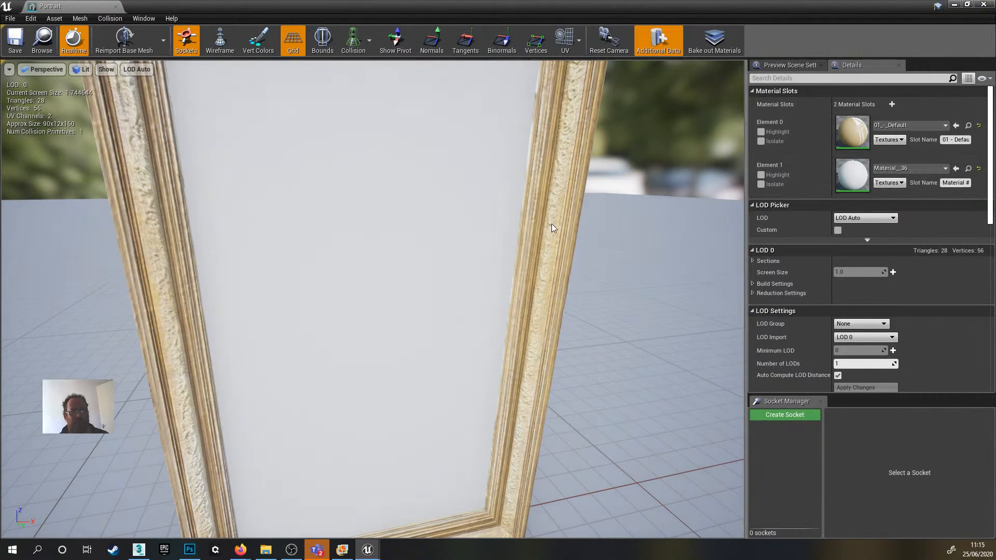
{"action": "key", "text": "f"}
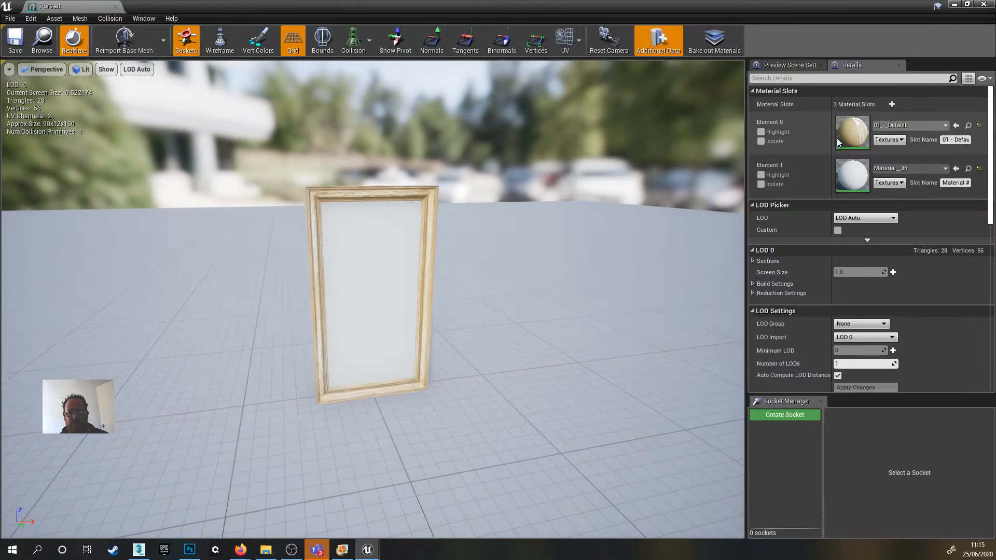
{"action": "scroll", "coordinate": [431, 283], "scroll_direction": "up", "scroll_amount": 3}
{"action": "left_click_drag", "start_coordinate": [415, 284], "coordinate": [357, 260], "text": "alt"}
{"action": "scroll", "coordinate": [296, 187], "scroll_direction": "up", "scroll_amount": 4}
{"action": "scroll", "coordinate": [297, 190], "scroll_direction": "down", "scroll_amount": 5}
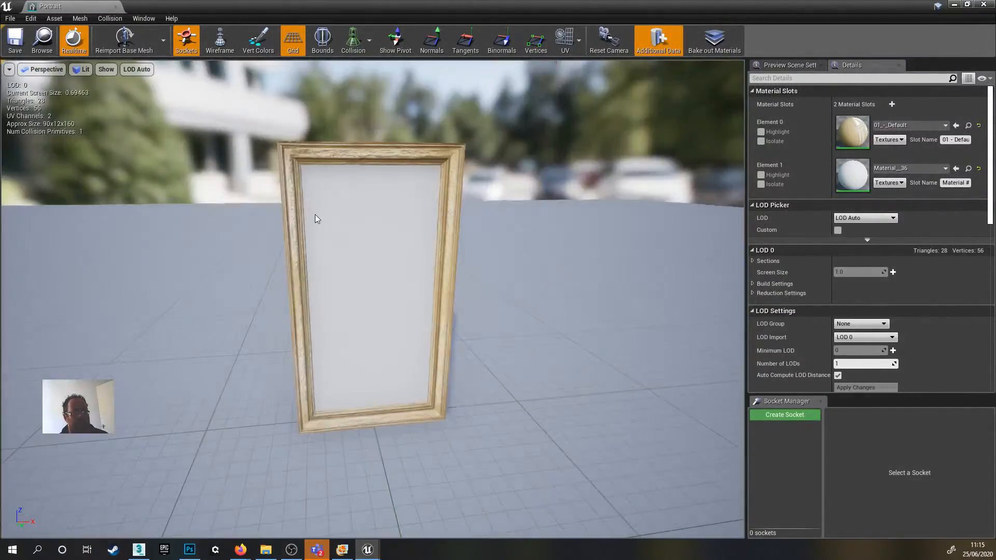
{"action": "left_click_drag", "start_coordinate": [314, 216], "coordinate": [284, 267], "text": "alt"}
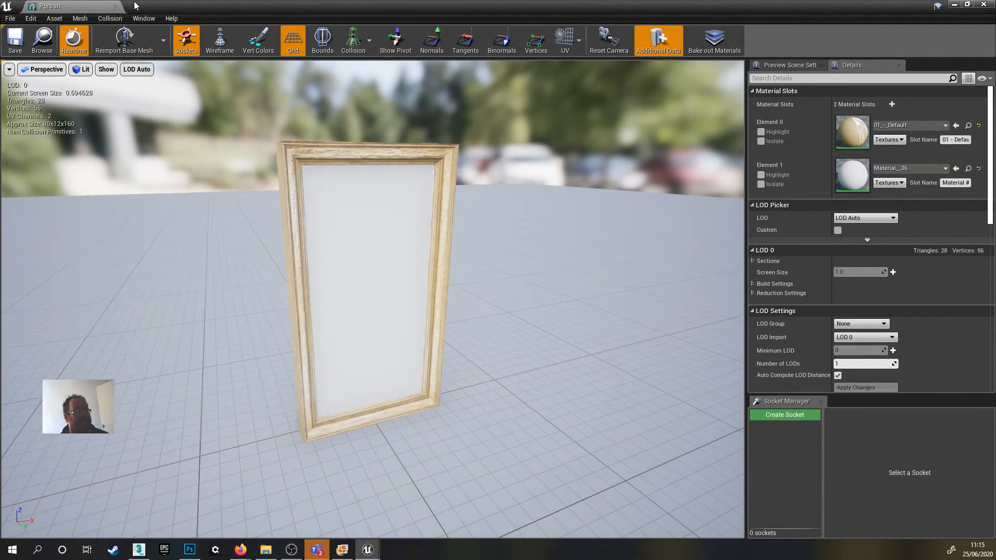
{"action": "left_click", "coordinate": [115, 7]}
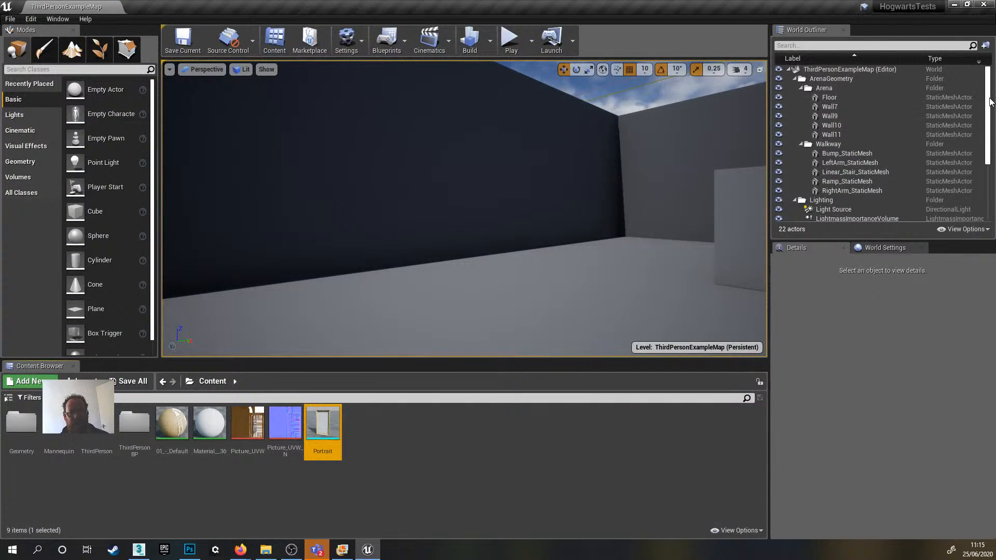
- Set the intensity of the level's directional Light Source to 2 lux
{"action": "left_click_drag", "start_coordinate": [988, 104], "coordinate": [992, 159]}
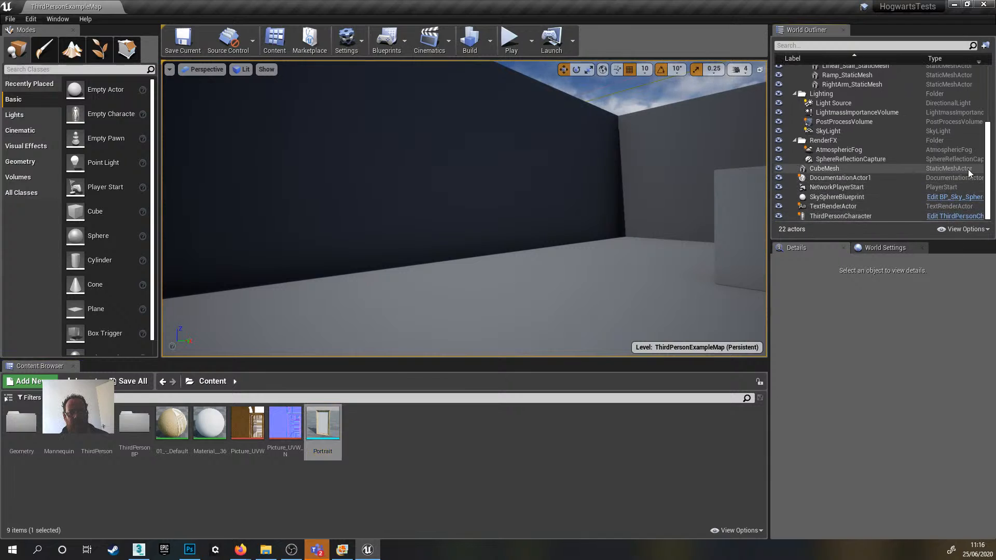
{"action": "left_click", "coordinate": [832, 102]}
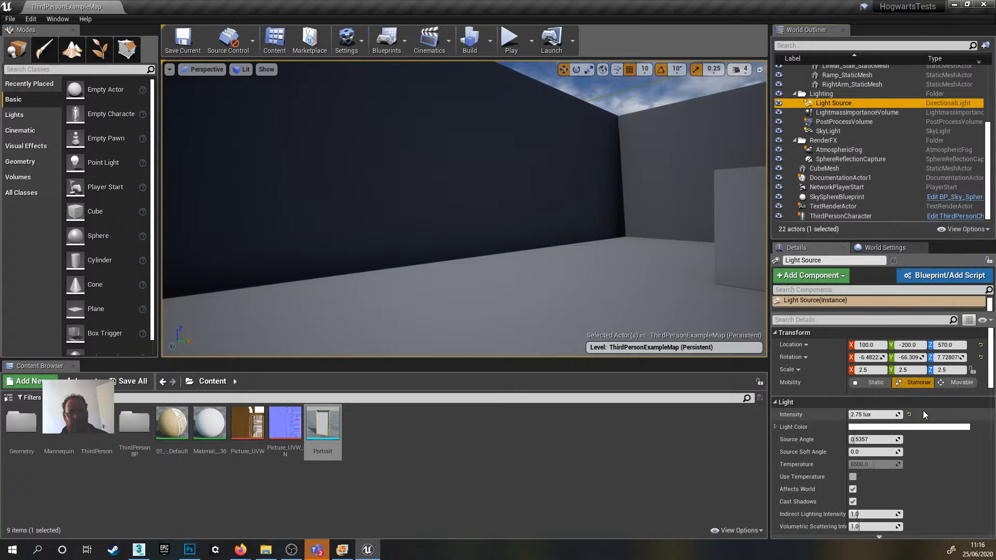
{"action": "left_click", "coordinate": [869, 415]}
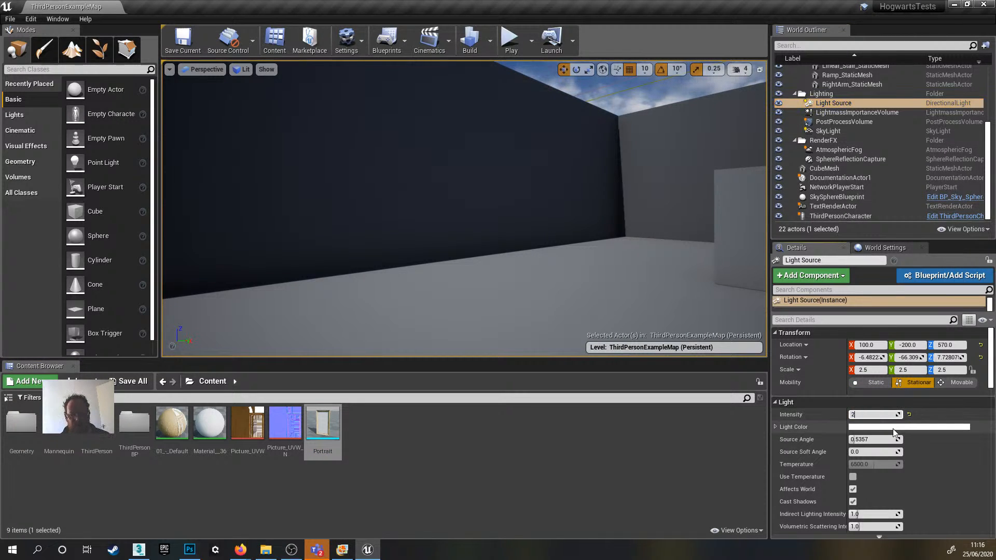
{"action": "type", "text": "2"}
{"action": "key", "text": "Return"}
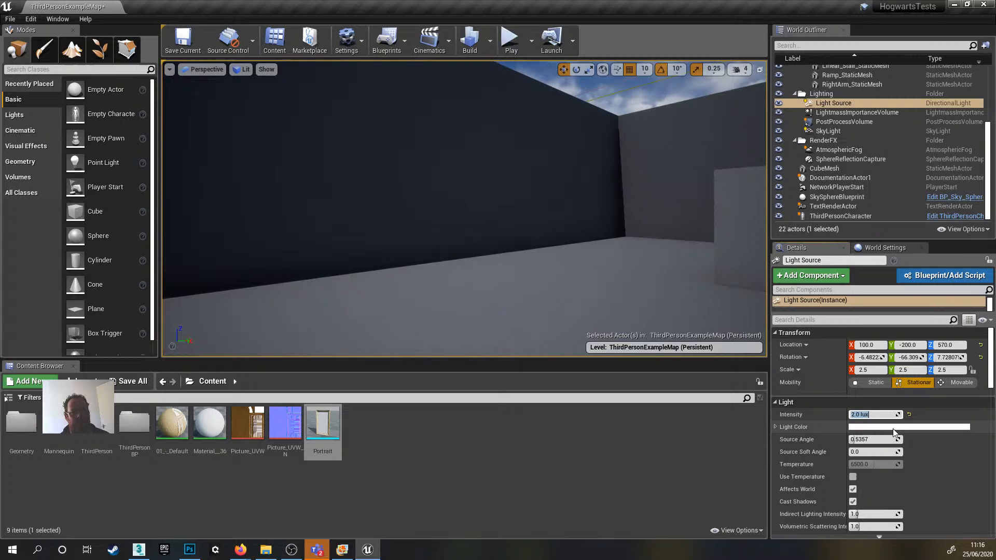
- Set the SkyLight's intensity scale to 0.5
{"action": "left_click", "coordinate": [848, 129]}
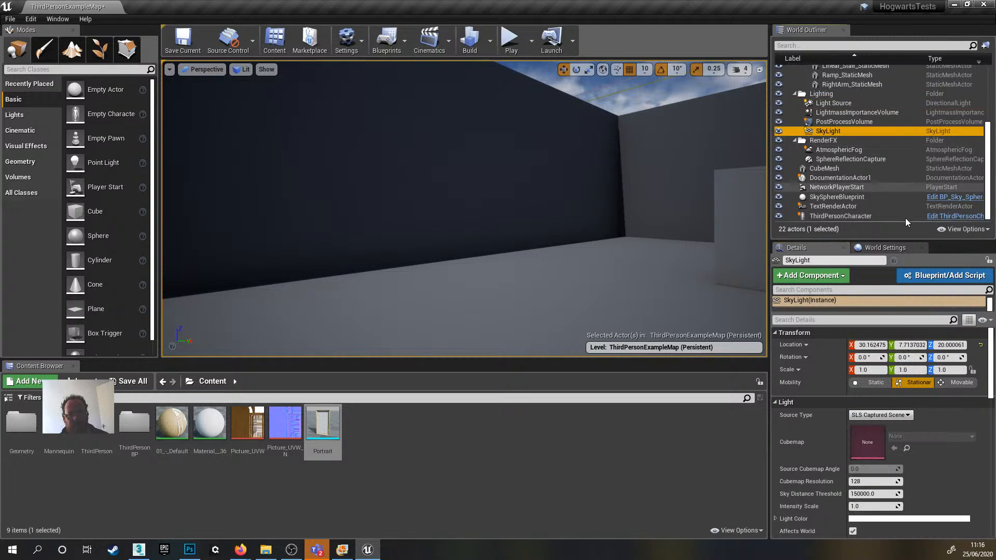
{"action": "scroll", "coordinate": [945, 482], "scroll_direction": "down", "scroll_amount": 1}
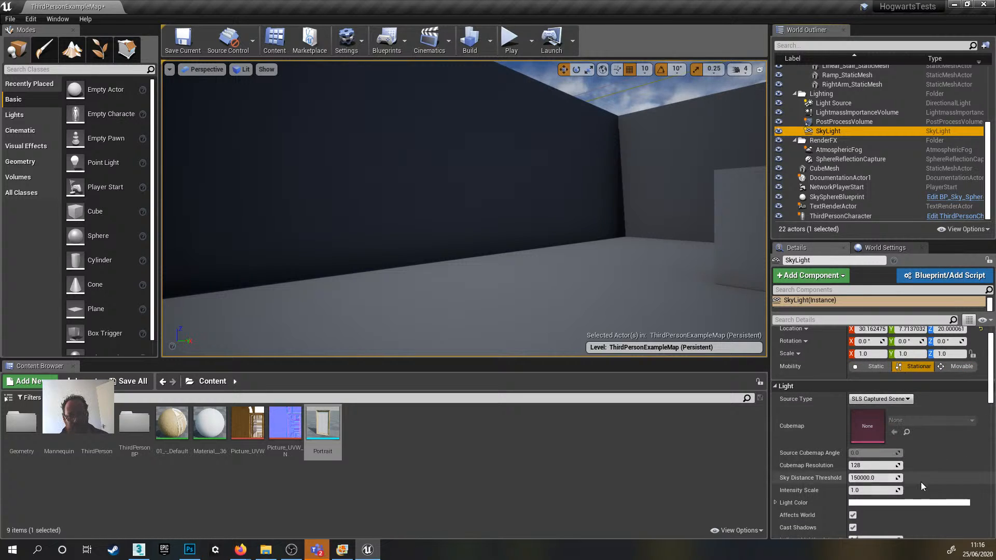
{"action": "left_click", "coordinate": [890, 490]}
{"action": "type", "text": "0.5"}
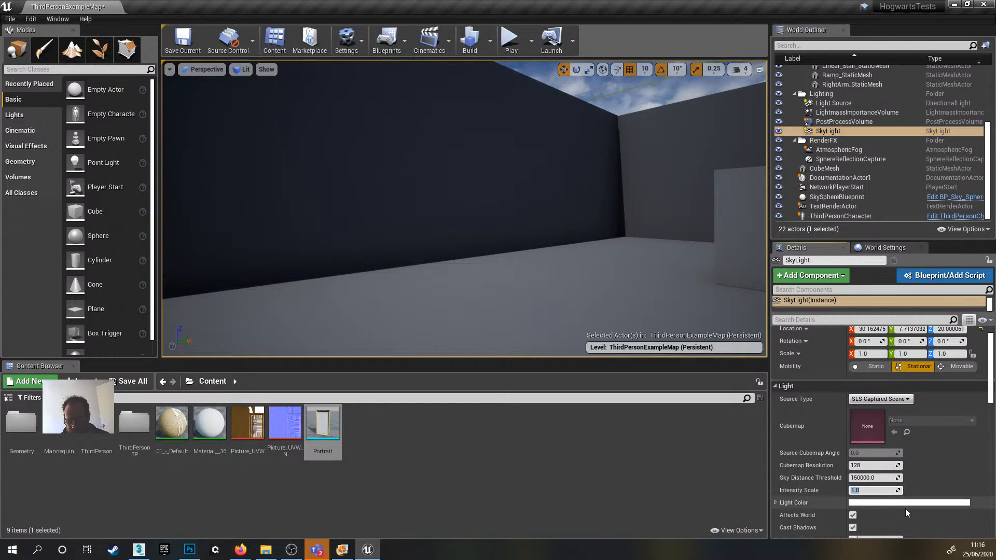
{"action": "key", "text": "Return"}
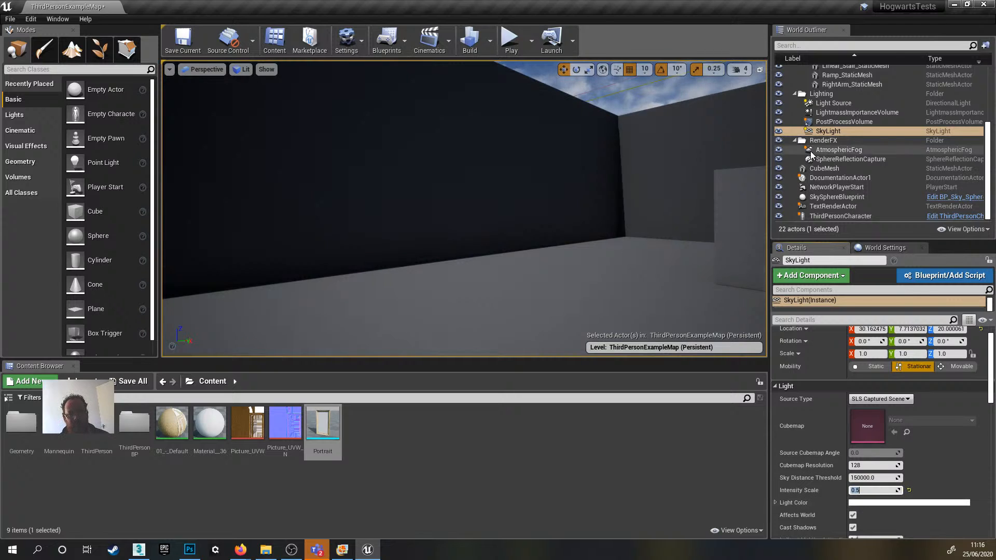
{"action": "left_click", "coordinate": [466, 436]}
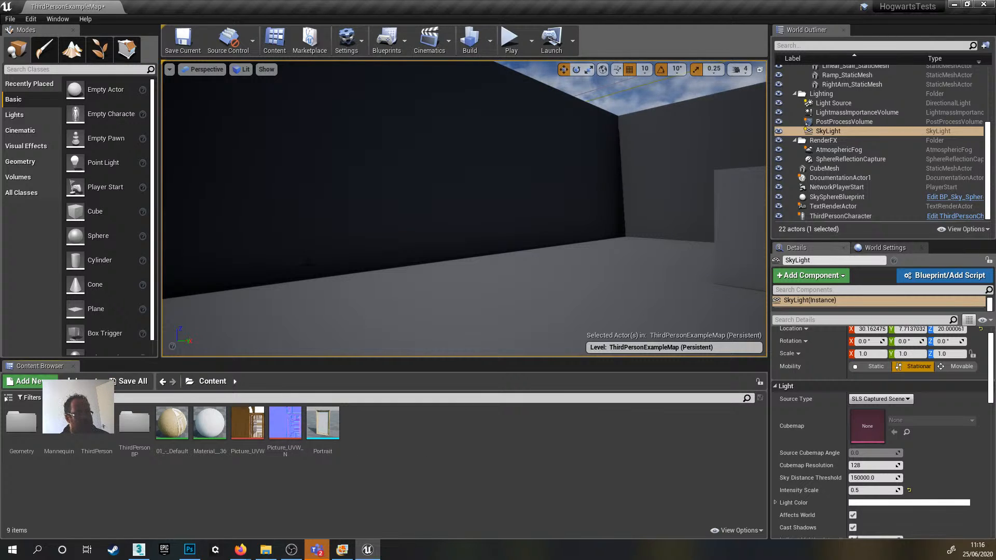
- Enable the installed Animated Texture with GIF Importer plugin for the project
{"action": "left_click", "coordinate": [9, 20]}
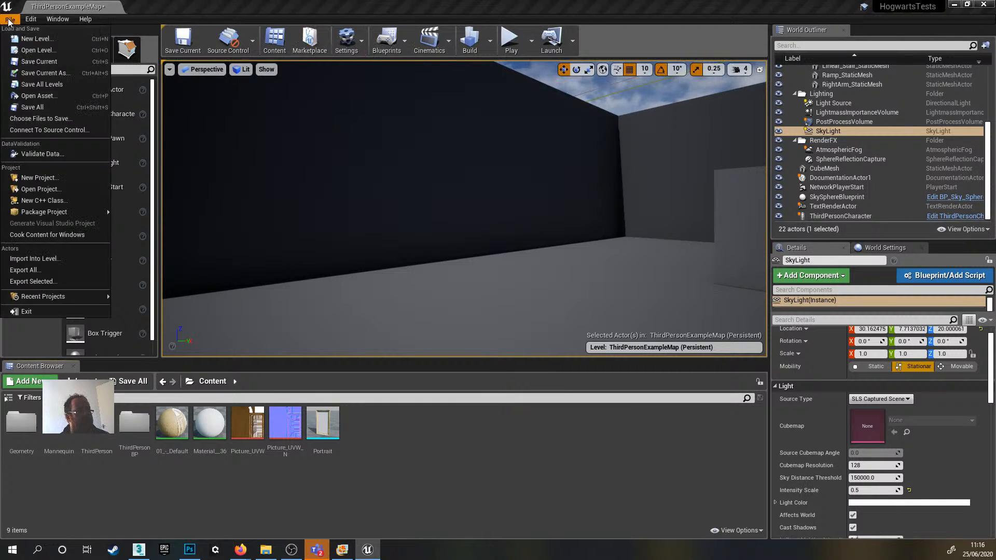
{"action": "left_click", "coordinate": [9, 19]}
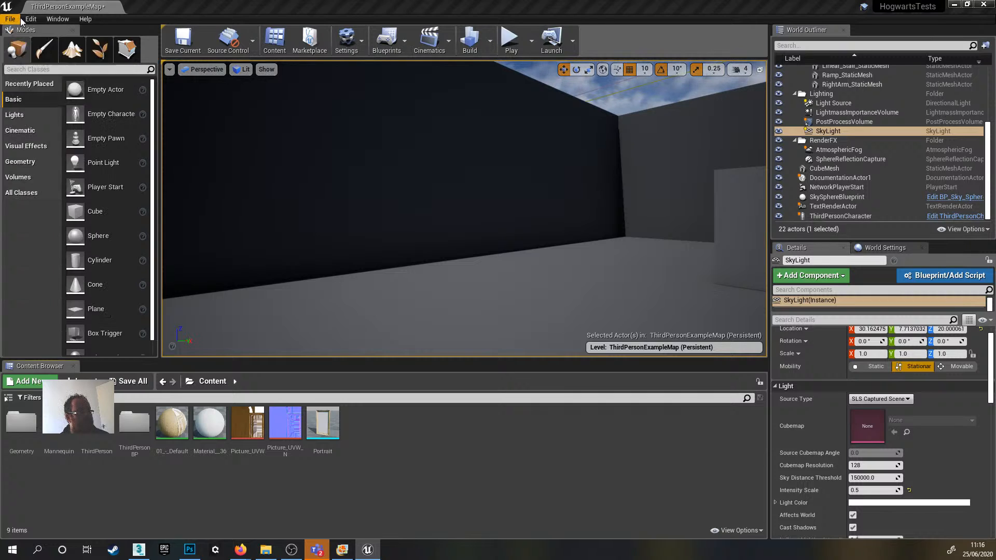
{"action": "left_click", "coordinate": [30, 18]}
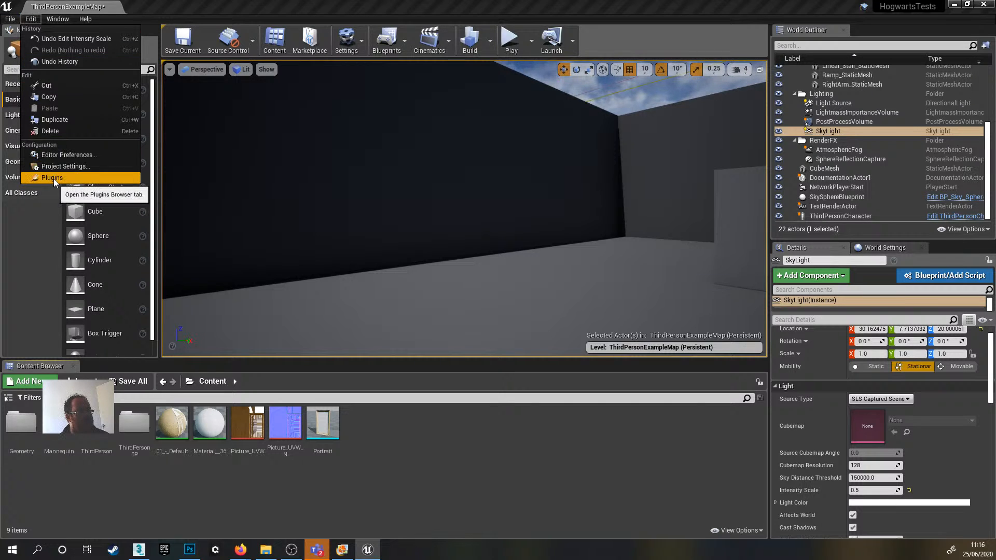
{"action": "left_click", "coordinate": [52, 178]}
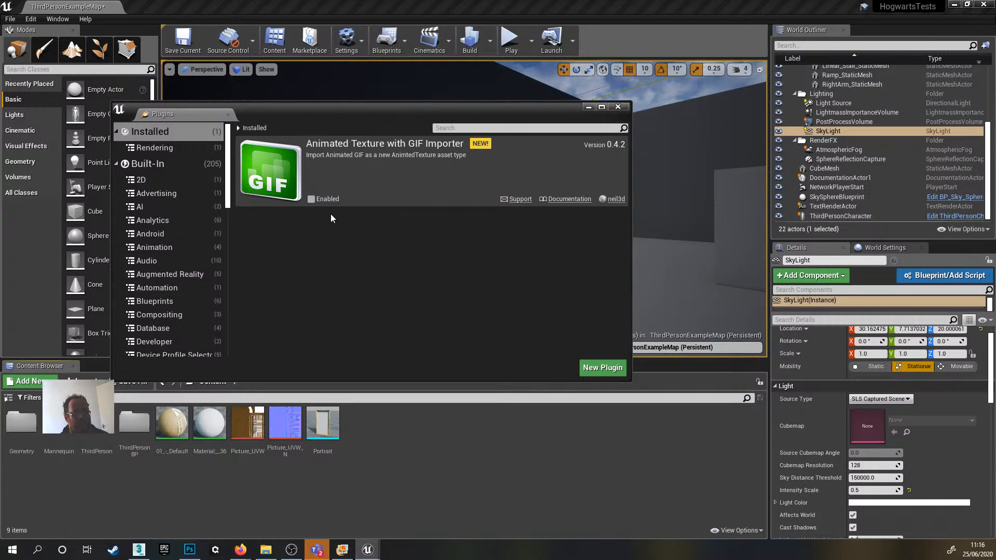
{"action": "left_click", "coordinate": [313, 199]}
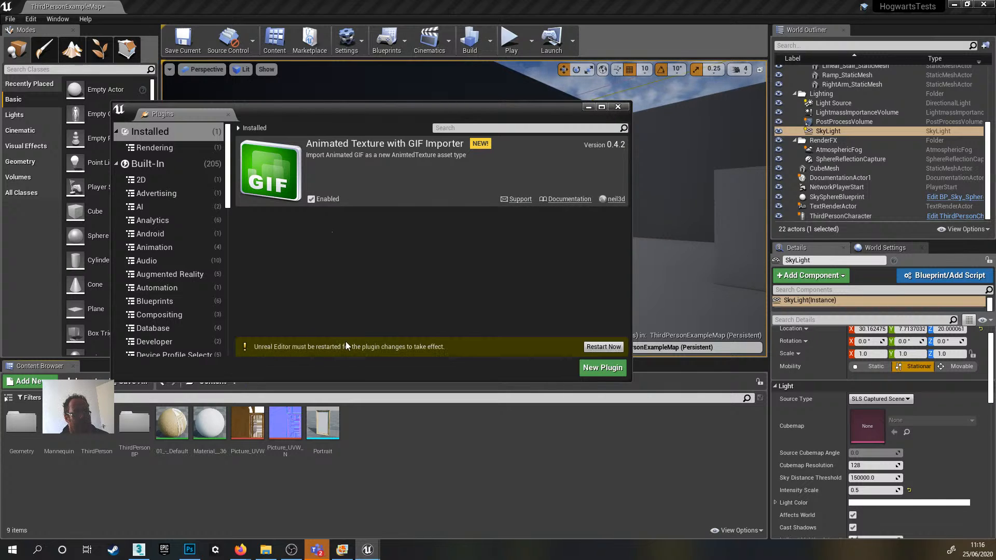
- Restart the editor to apply the plugin change, saving the ThirdPersonExampleMap level, and close the plugin browser
{"action": "left_click", "coordinate": [601, 347]}
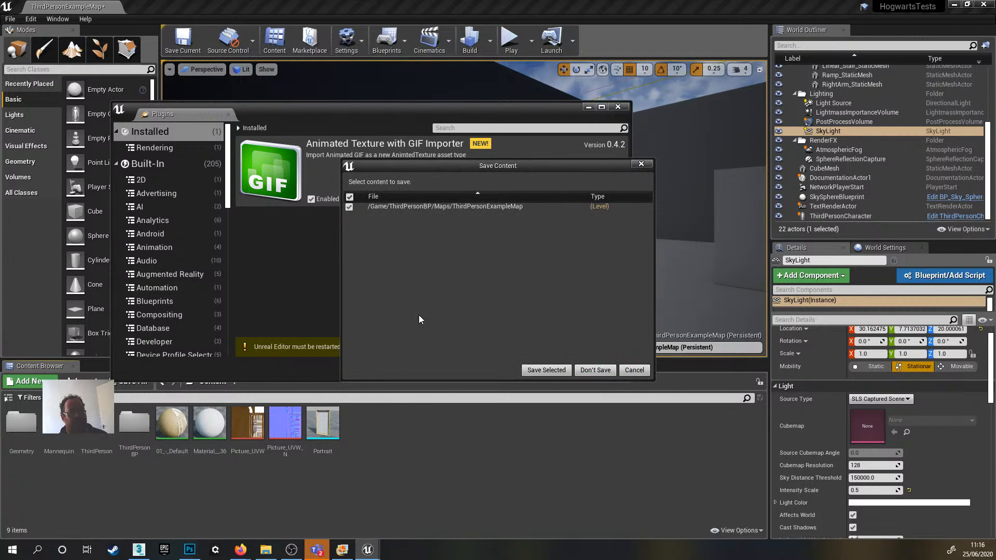
{"action": "left_click", "coordinate": [550, 371]}
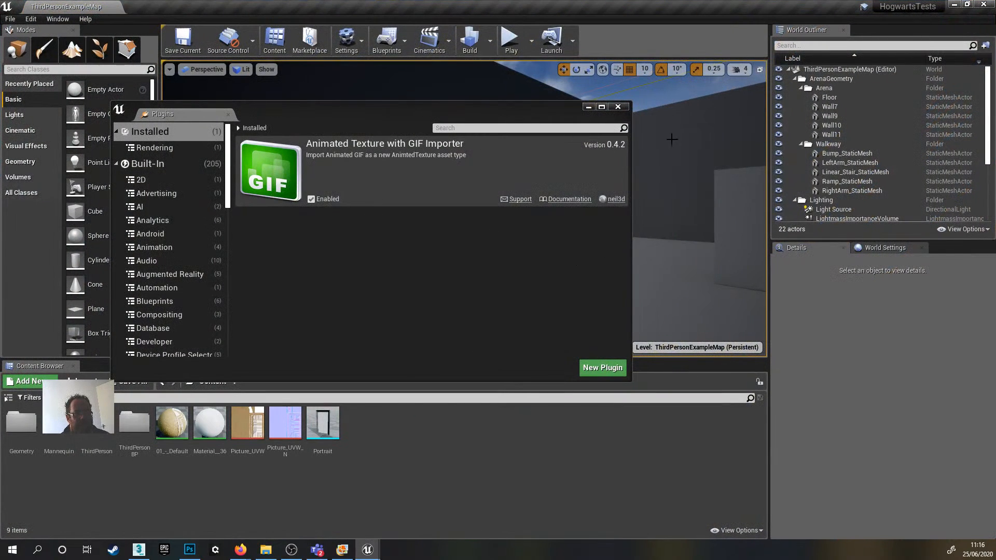
{"action": "left_click", "coordinate": [617, 107]}
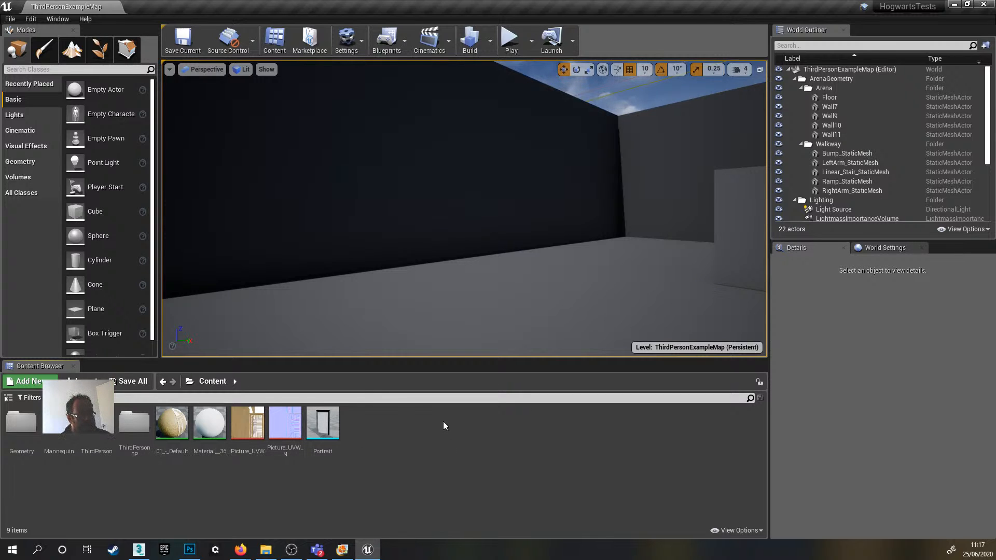
- Import LittleBronzeBumblebee-size_restricted.gif from the HPStairs folder on the desktop into the Content folder
{"action": "left_click", "coordinate": [82, 381]}
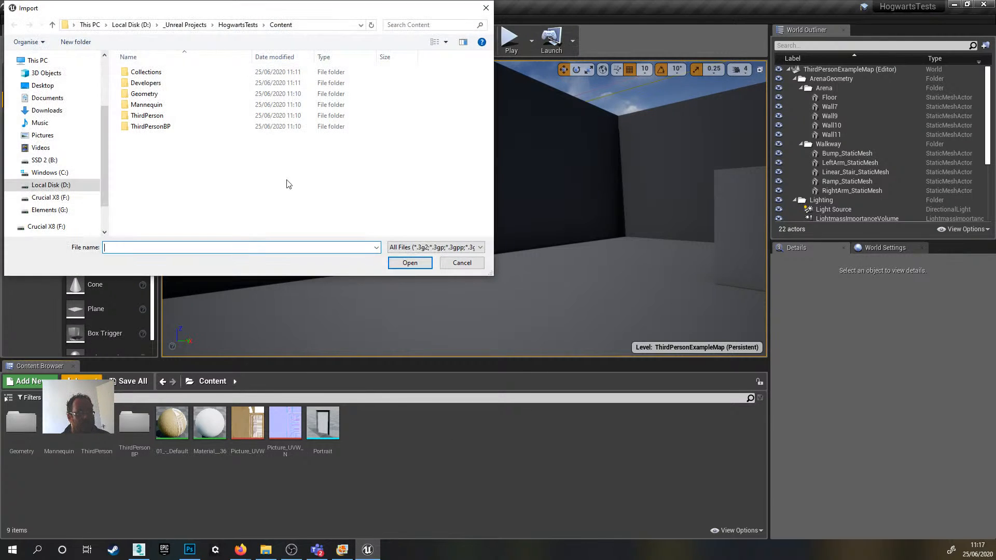
{"action": "left_click", "coordinate": [43, 85]}
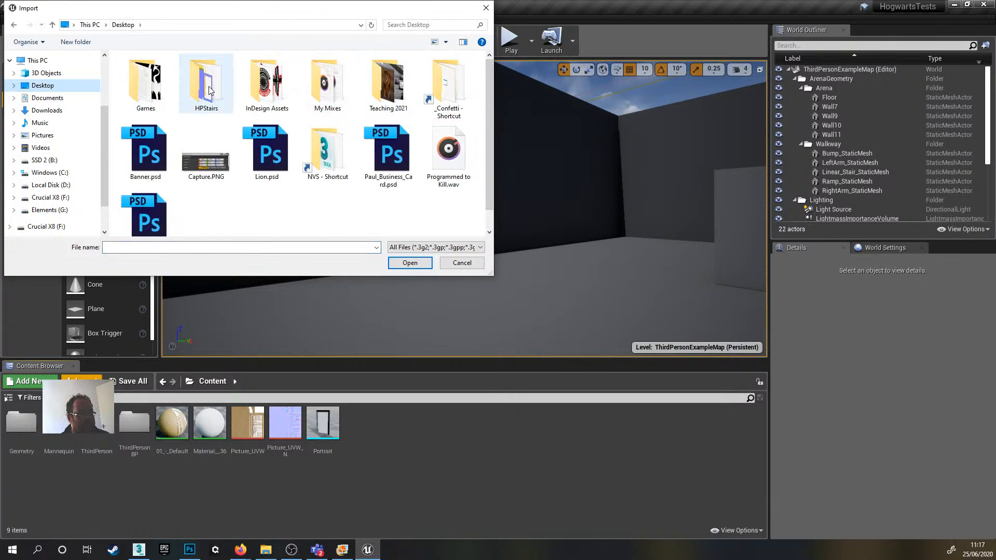
{"action": "double_click", "coordinate": [218, 110]}
{"action": "left_click", "coordinate": [392, 86]}
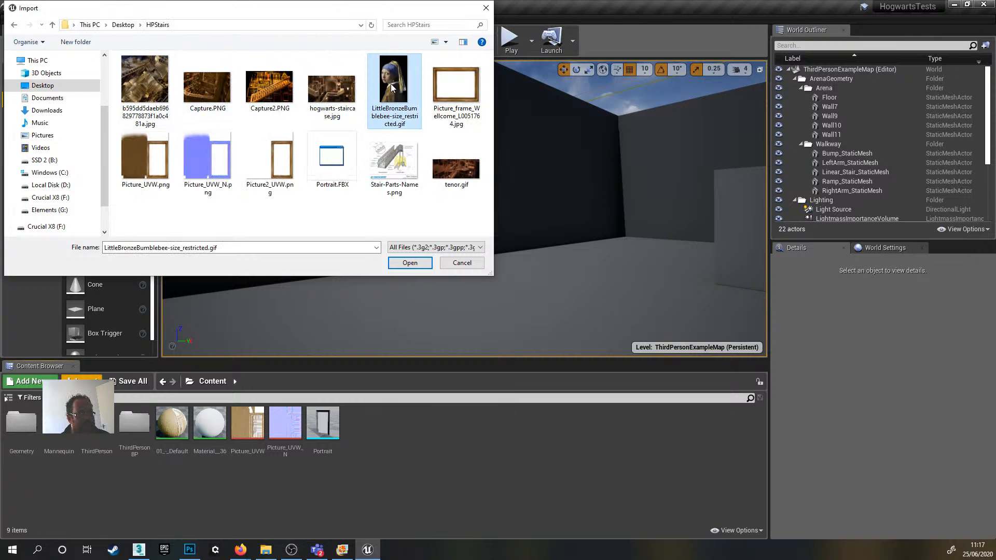
{"action": "left_click", "coordinate": [430, 260]}
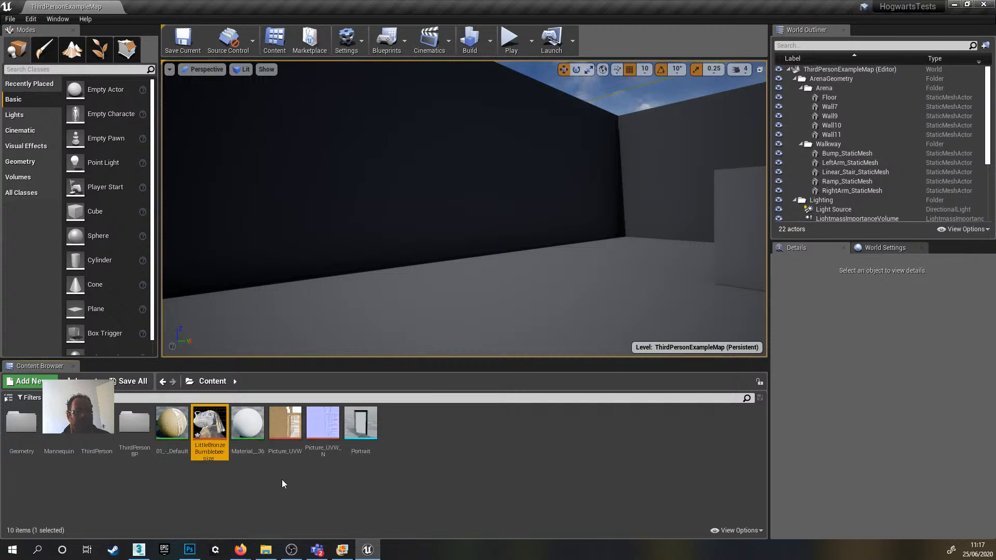
- Open the imported LittleBronzeBumblebee animated texture, try a play rate of 3, and set the play rate to 0.8
{"action": "right_click_drag", "start_coordinate": [461, 270], "coordinate": [424, 266]}
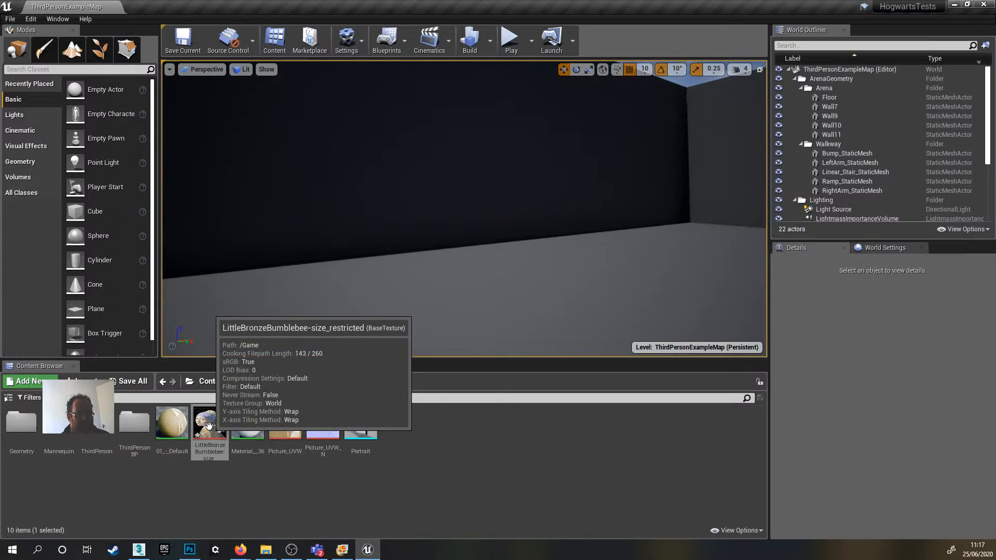
{"action": "double_click", "coordinate": [210, 424]}
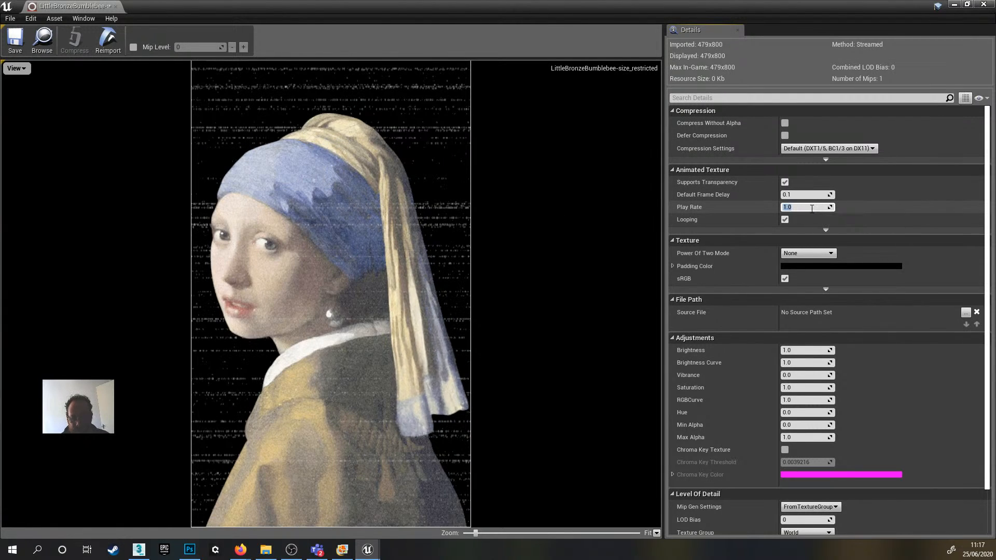
{"action": "type", "text": "3"}
{"action": "key", "text": "Return"}
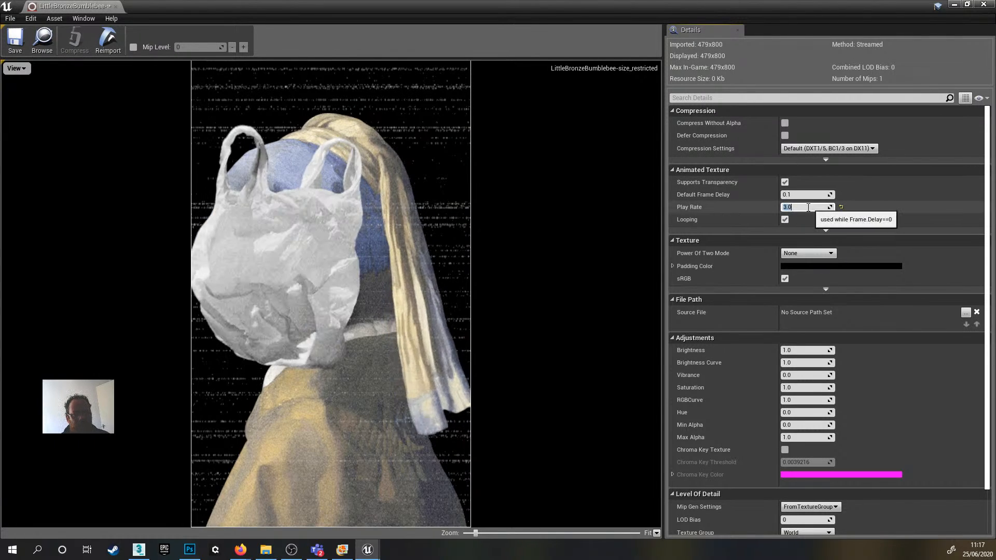
{"action": "type", "text": "0.8"}
{"action": "key", "text": "Return"}
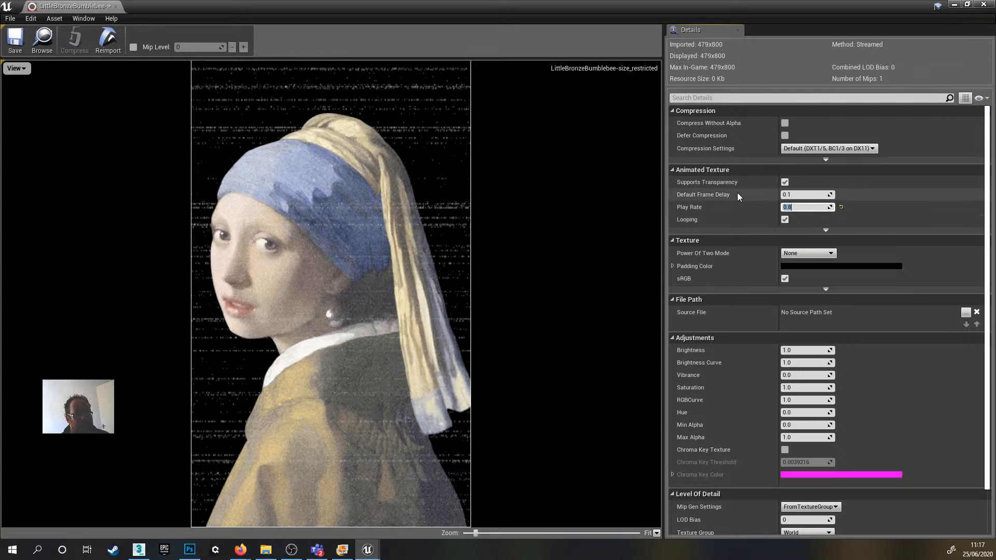
- Save and close the LittleBronzeBumblebee animated texture, and force-delete the Material__36 asset from the Content folder
{"action": "left_click", "coordinate": [15, 38]}
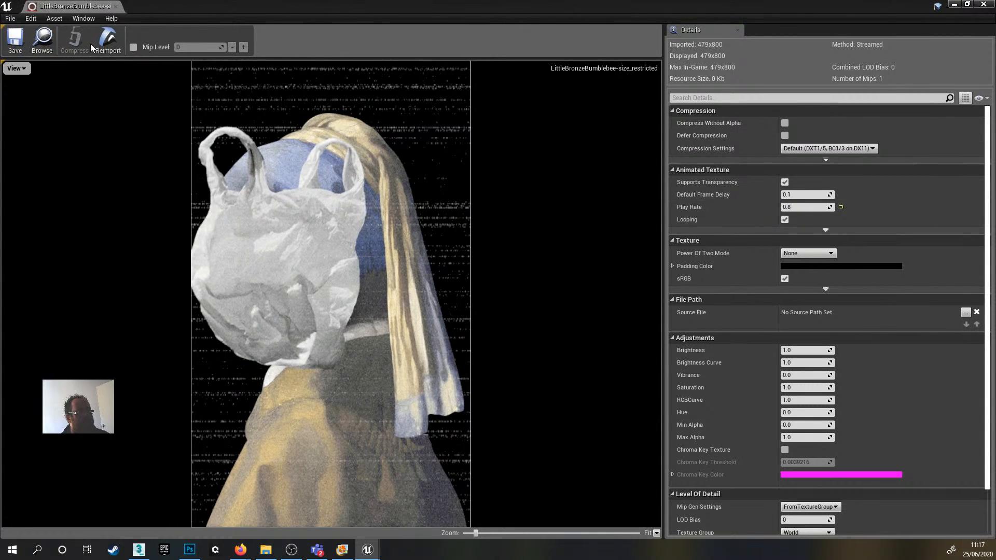
{"action": "left_click", "coordinate": [116, 6]}
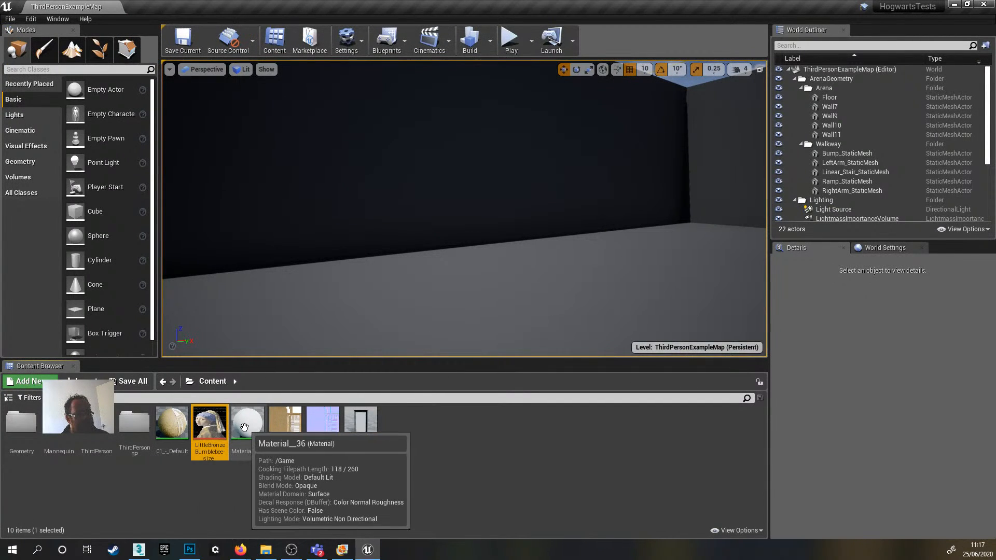
{"action": "left_click", "coordinate": [245, 428]}
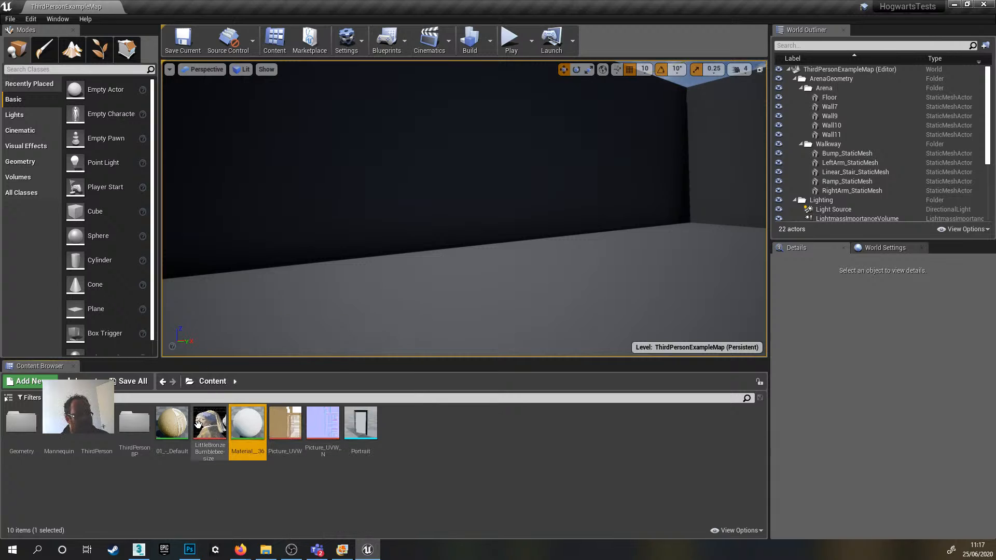
{"action": "key", "text": "Delete"}
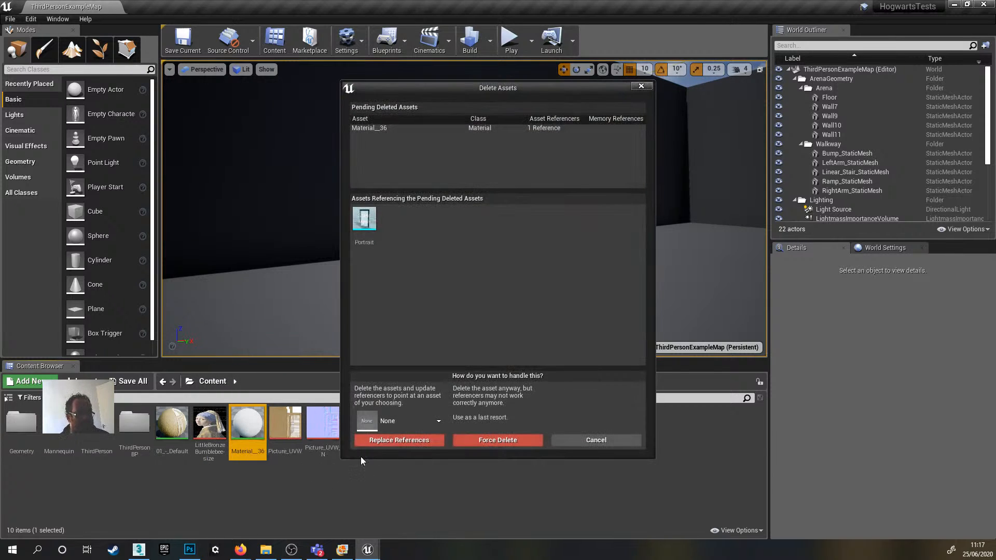
{"action": "left_click", "coordinate": [492, 439]}
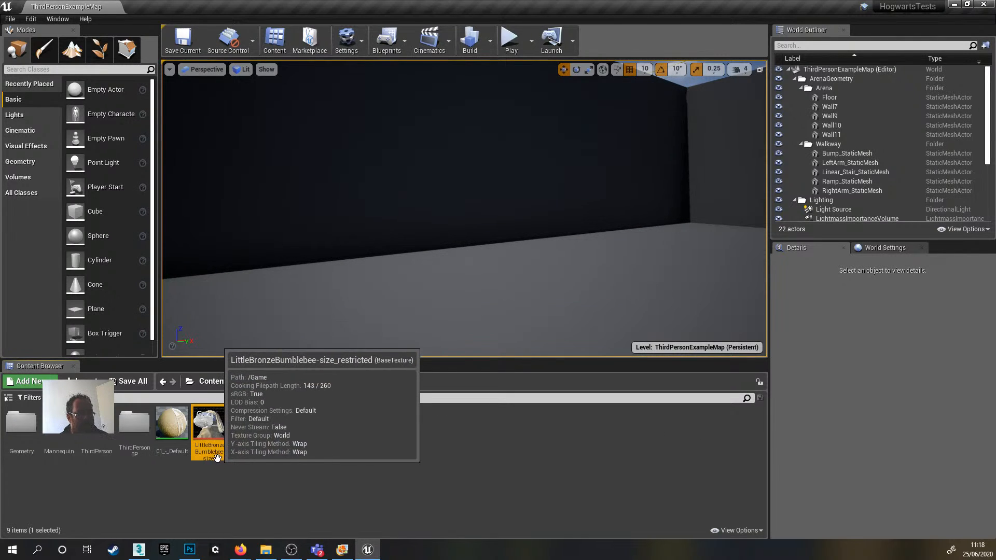
- Create a material from the LittleBronzeBumblebee texture, also connect the Texture Sample's RGB output to Emissive Color, and save and close the material
{"action": "right_click", "coordinate": [203, 427]}
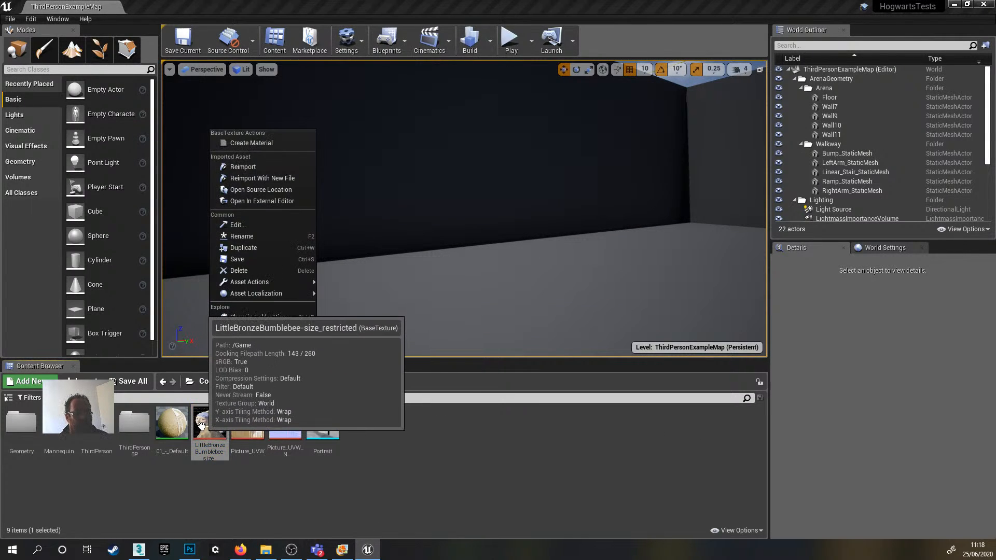
{"action": "left_click", "coordinate": [269, 144]}
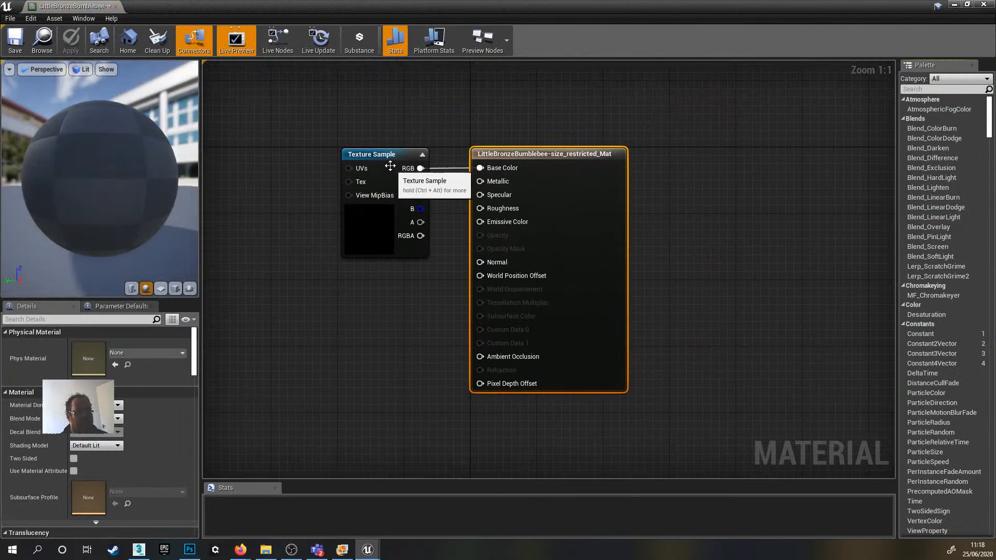
{"action": "left_click_drag", "start_coordinate": [390, 166], "coordinate": [370, 149]}
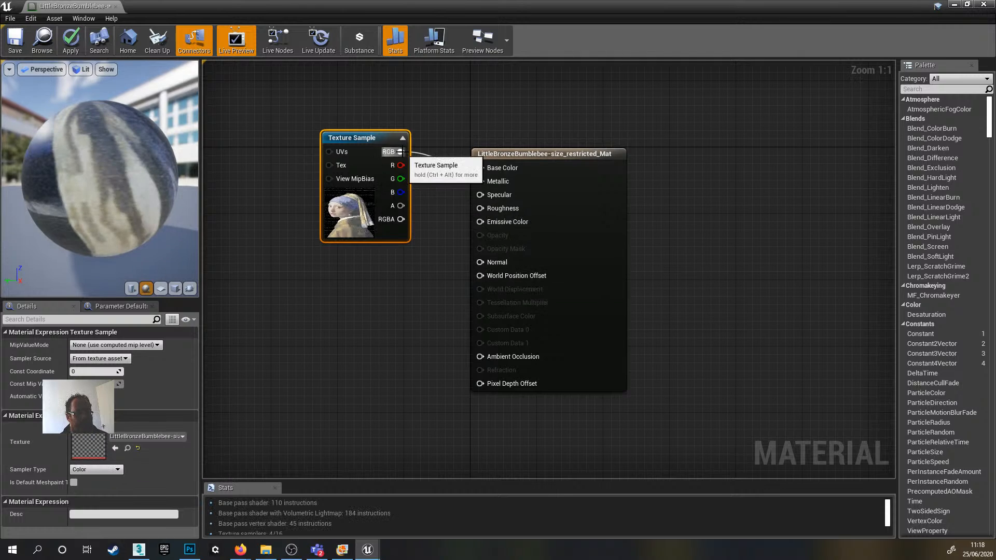
{"action": "left_click_drag", "start_coordinate": [399, 152], "coordinate": [428, 198]}
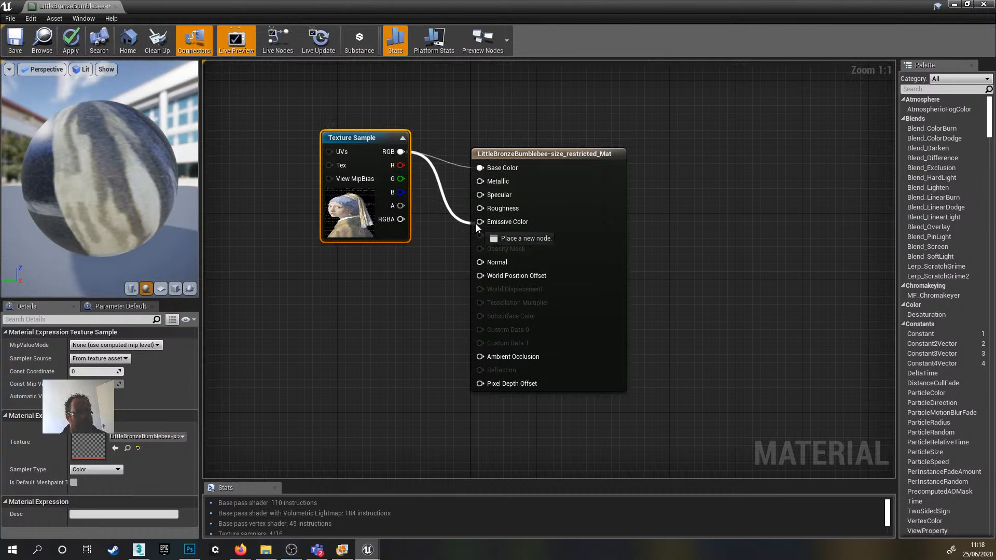
{"action": "left_click_drag", "start_coordinate": [475, 223], "coordinate": [481, 223]}
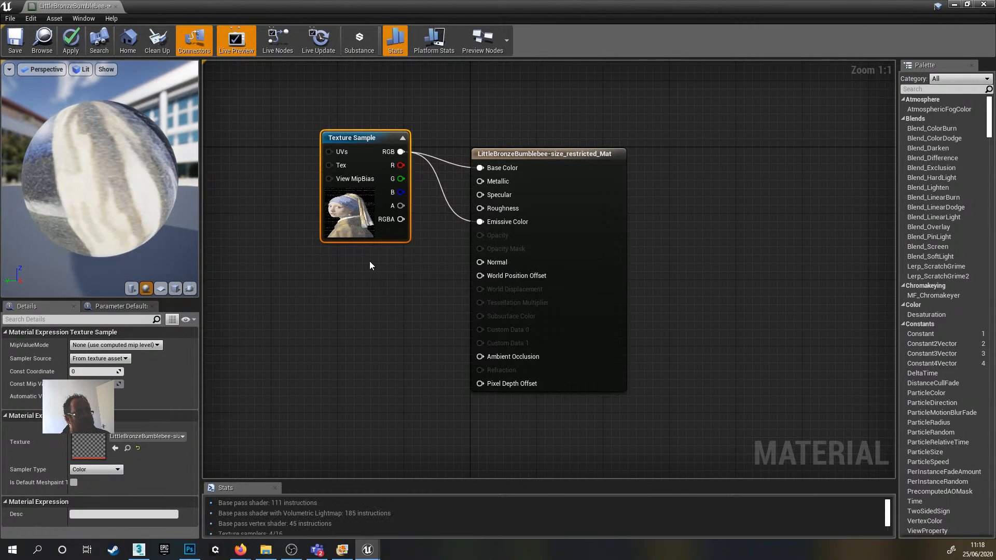
{"action": "left_click", "coordinate": [15, 41]}
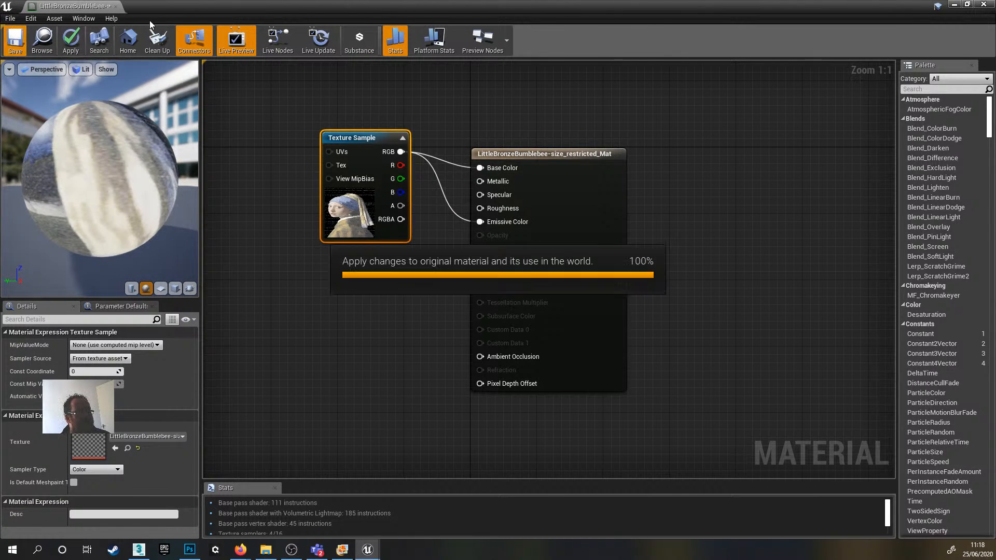
{"action": "left_click", "coordinate": [117, 6]}
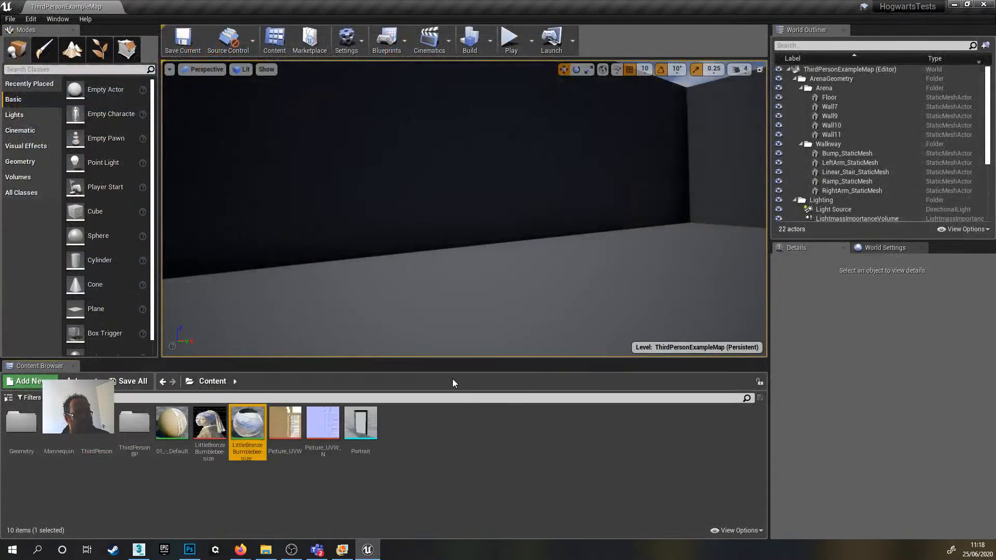
- Assign the LittleBronzeBumblebee-size_restricted_Mat material to Element 1 of the Portrait mesh and inspect the picture in the preview
{"action": "double_click", "coordinate": [351, 435]}
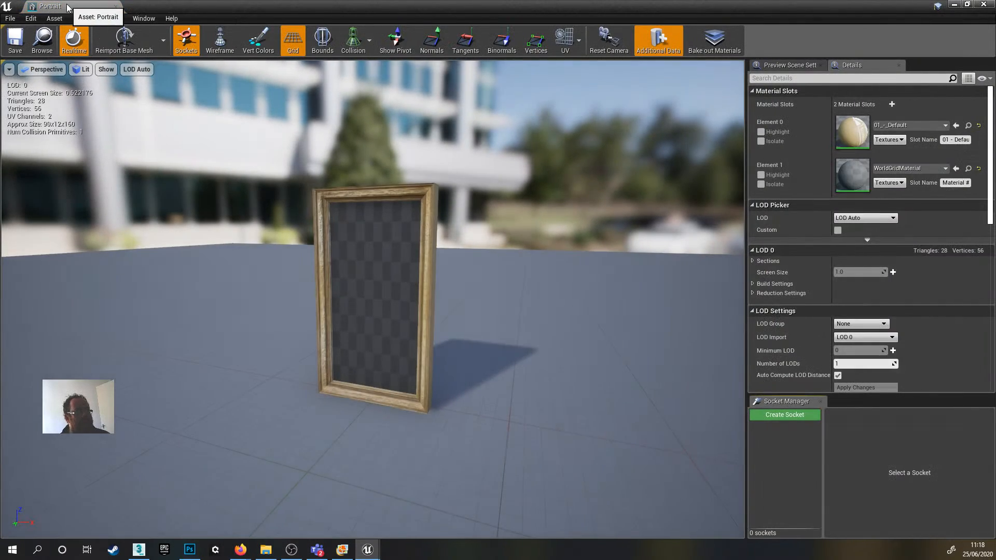
{"action": "left_click_drag", "start_coordinate": [67, 6], "coordinate": [176, 10]}
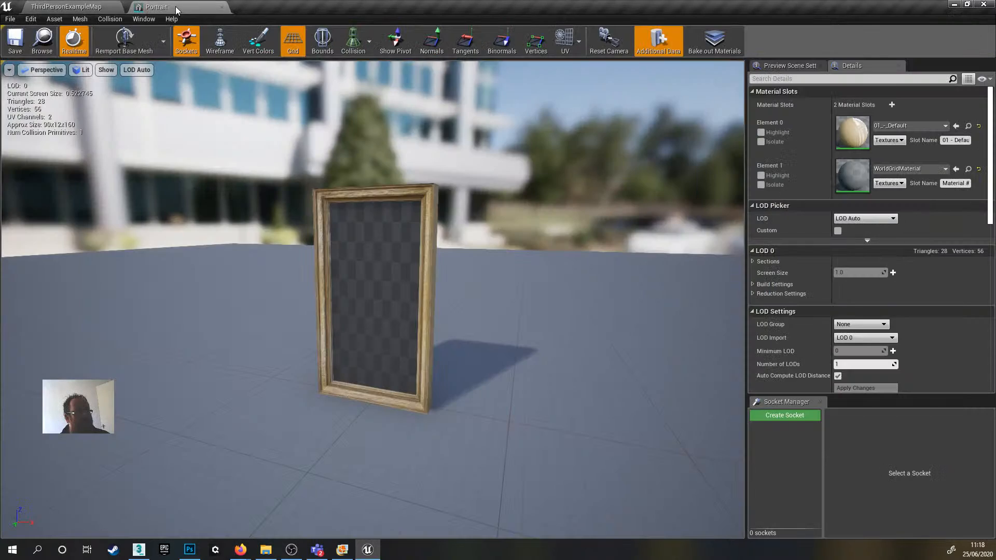
{"action": "left_click", "coordinate": [54, 7]}
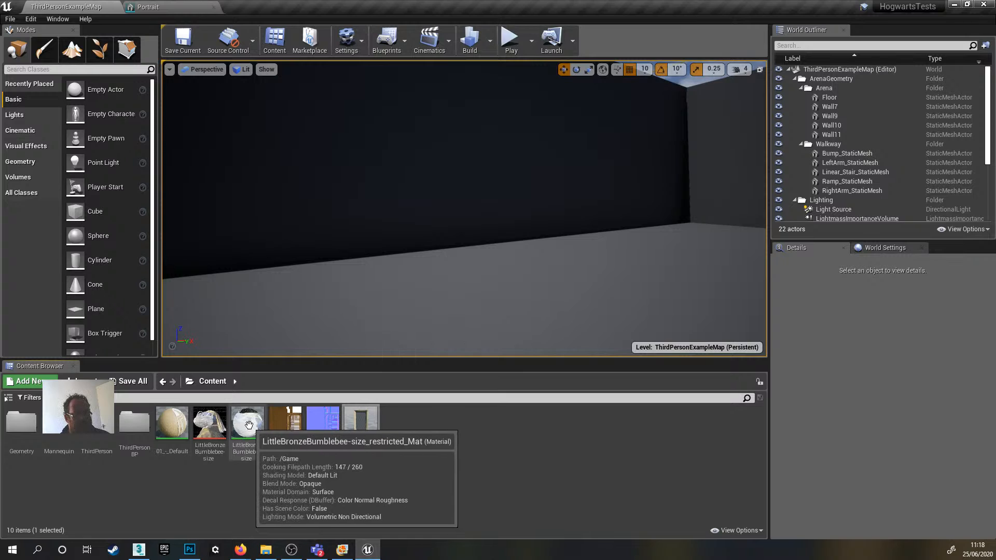
{"action": "mouse_move", "coordinate": [242, 441]}
{"action": "left_mouse_down"}
{"action": "mouse_move", "coordinate": [278, 343]}
{"action": "mouse_move", "coordinate": [262, 185]}
{"action": "mouse_move", "coordinate": [183, 9]}
{"action": "mouse_move", "coordinate": [776, 358]}
{"action": "mouse_move", "coordinate": [830, 179]}
{"action": "mouse_move", "coordinate": [854, 174]}
{"action": "left_mouse_up"}
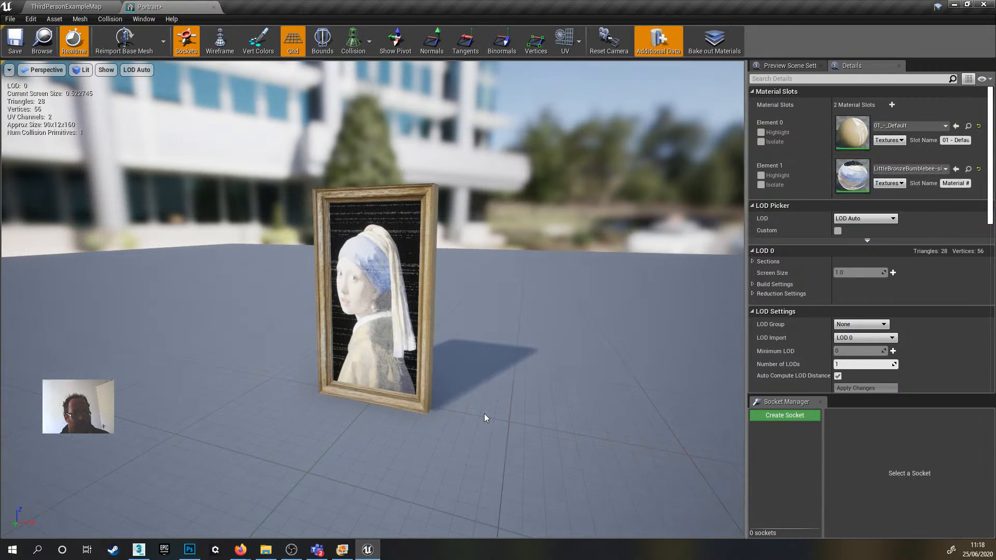
{"action": "scroll", "coordinate": [479, 442], "scroll_direction": "up", "scroll_amount": 8}
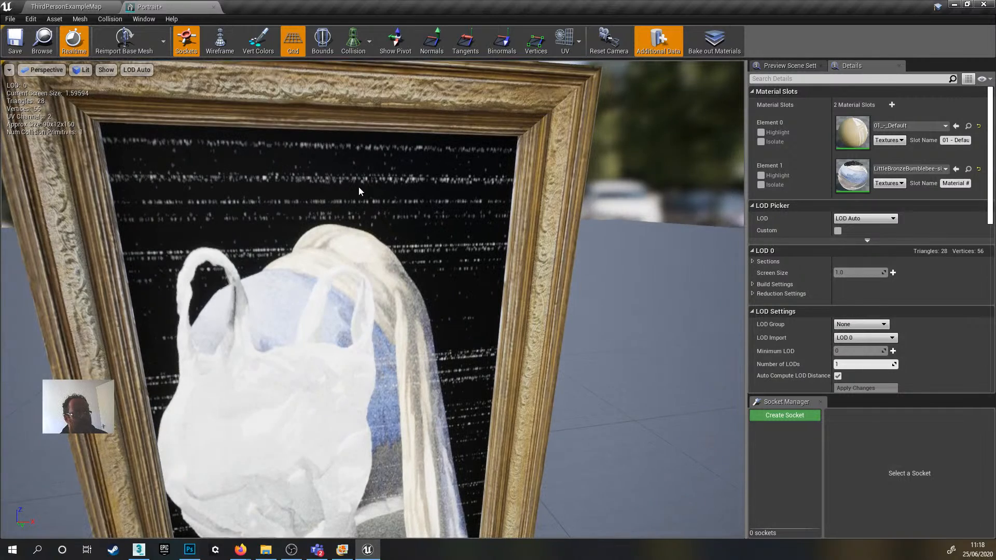
{"action": "scroll", "coordinate": [266, 218], "scroll_direction": "down", "scroll_amount": 5}
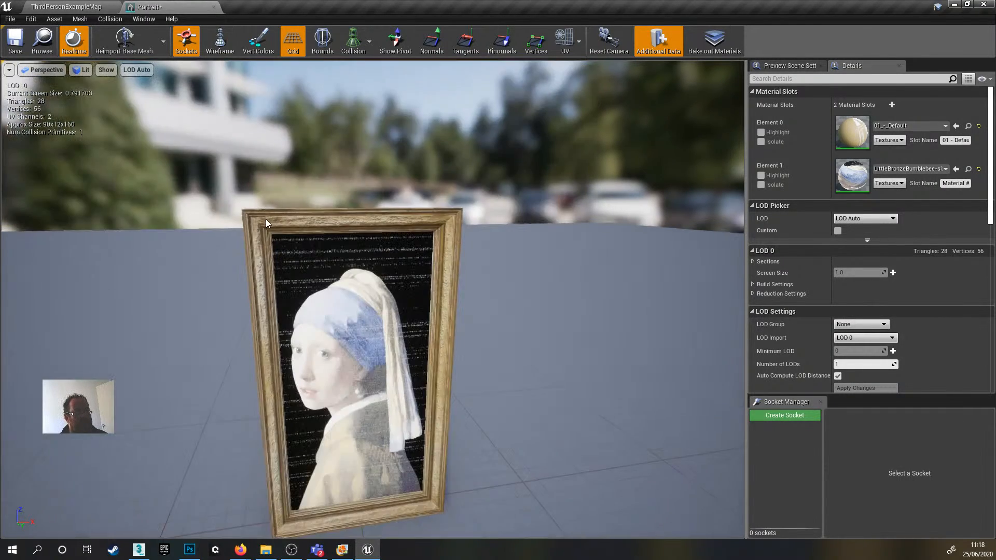
{"action": "mouse_move", "coordinate": [346, 304]}
{"action": "left_mouse_down"}
{"action": "mouse_move", "coordinate": [329, 267]}
{"action": "mouse_move", "coordinate": [336, 294]}
{"action": "left_mouse_up"}
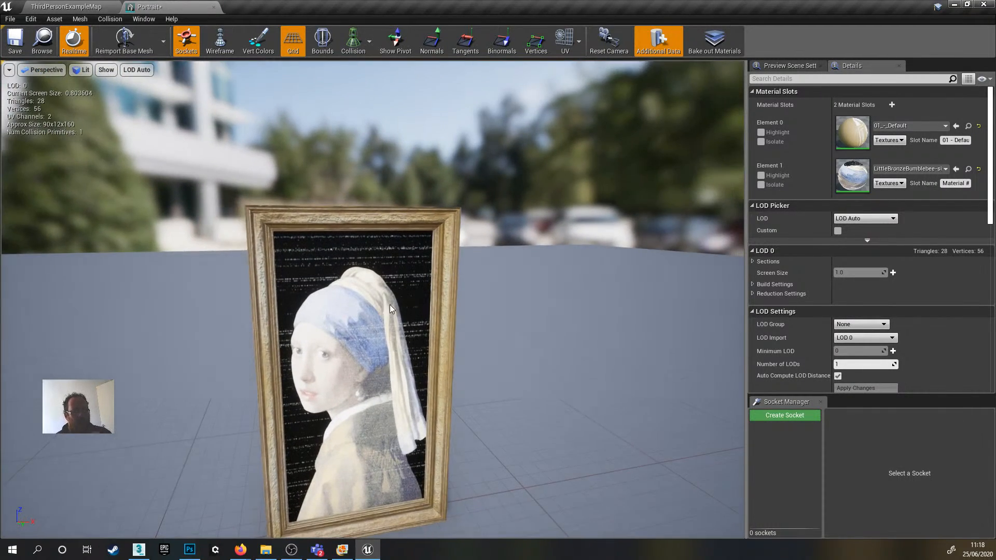
- Disconnect Emissive Color in the LittleBronzeBumblebee material, save it, and check the picture on the Portrait mesh before closing the mesh editor
{"action": "left_click", "coordinate": [971, 171]}
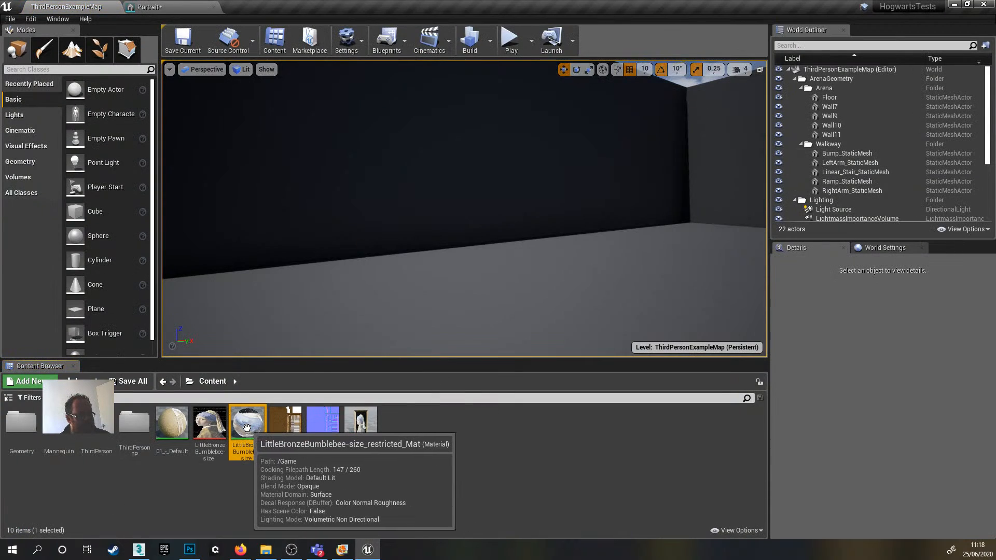
{"action": "double_click", "coordinate": [253, 426]}
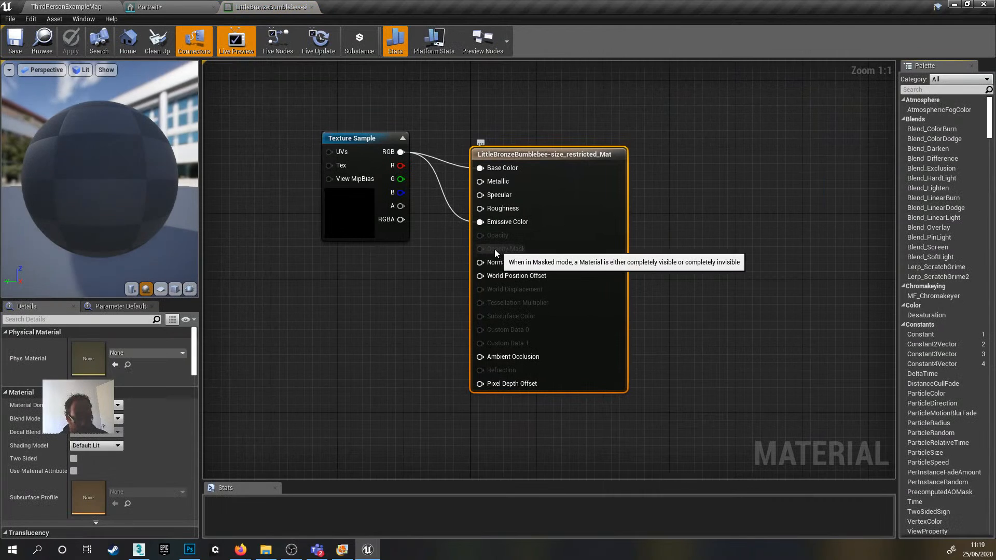
{"action": "left_click", "coordinate": [480, 222], "text": "alt"}
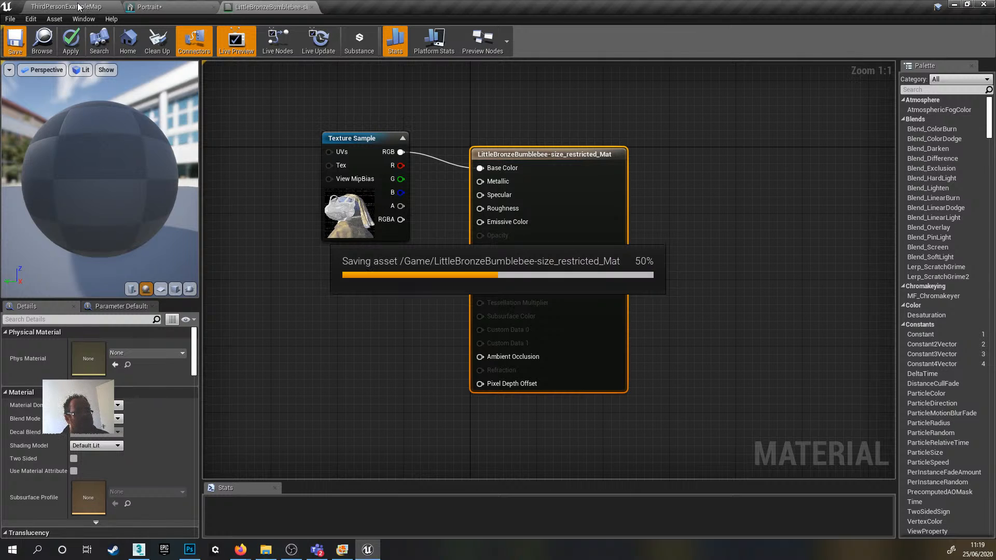
{"action": "left_click", "coordinate": [177, 6]}
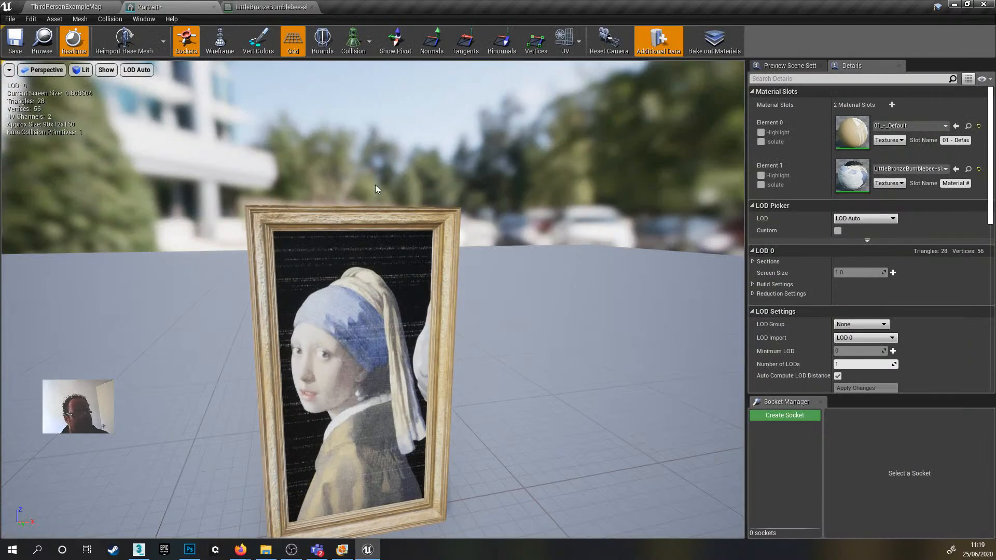
{"action": "mouse_move", "coordinate": [374, 311]}
{"action": "left_mouse_down"}
{"action": "mouse_move", "coordinate": [345, 286]}
{"action": "mouse_move", "coordinate": [356, 309]}
{"action": "left_mouse_up"}
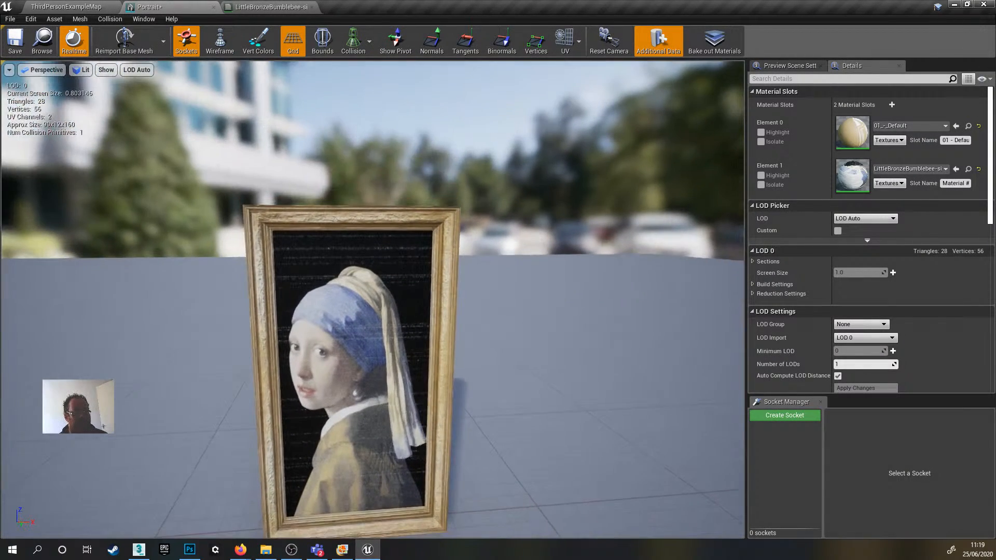
{"action": "left_click", "coordinate": [213, 8]}
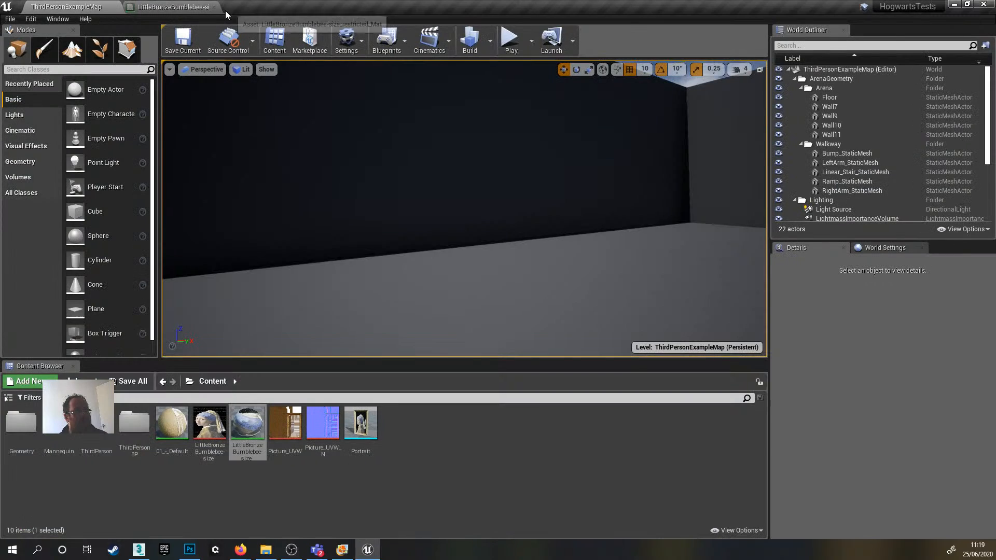
- Place the Portrait mesh on the level's dark wall at about X -660, Y -1450, Z 270
{"action": "left_click", "coordinate": [351, 493]}
{"action": "left_click_drag", "start_coordinate": [358, 423], "coordinate": [417, 206]}
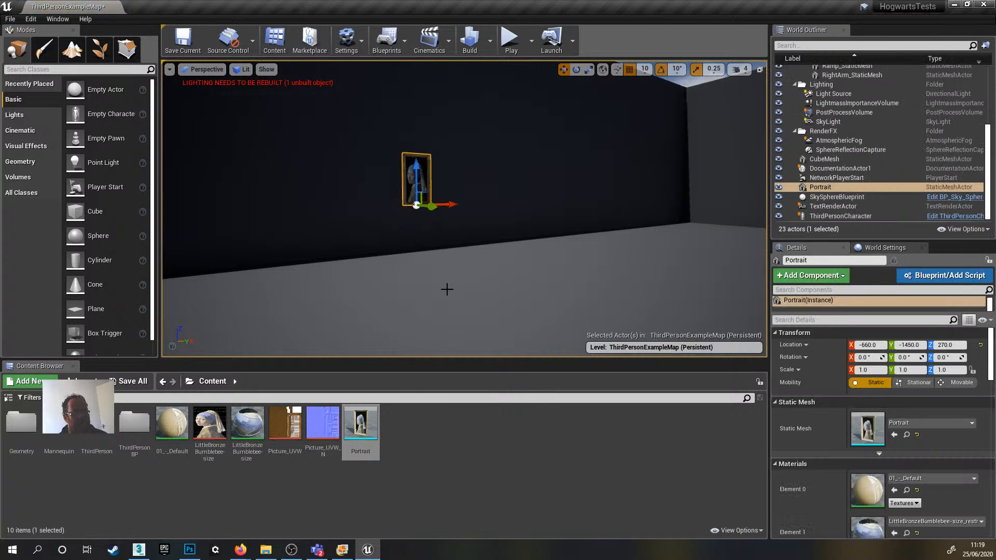
{"action": "right_click_drag", "start_coordinate": [446, 289], "coordinate": [423, 270]}
- Play the level and walk the character over to the portrait on the wall
{"action": "left_click", "coordinate": [511, 39]}
{"action": "left_click", "coordinate": [614, 267]}
{"action": "key", "text": "w"}
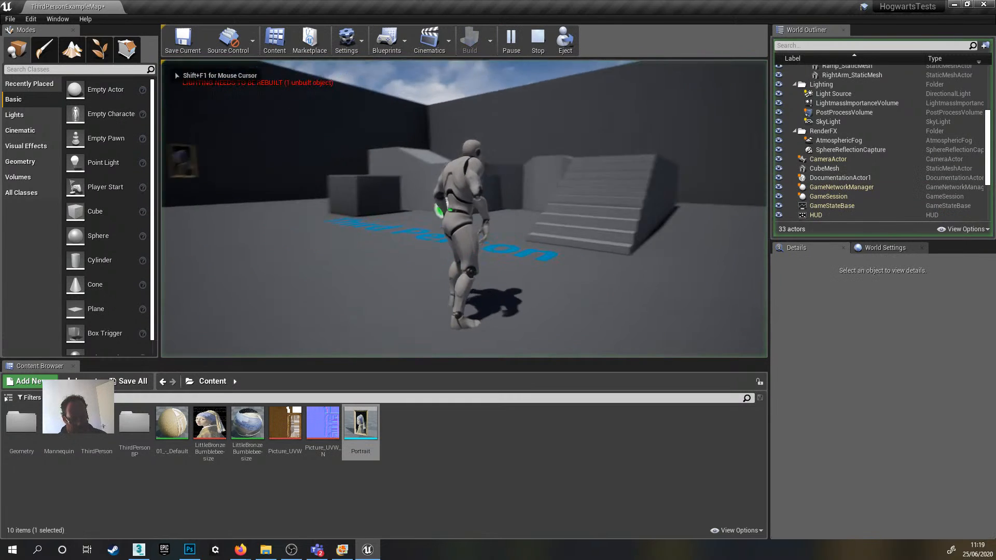
{"action": "key", "text": "w"}
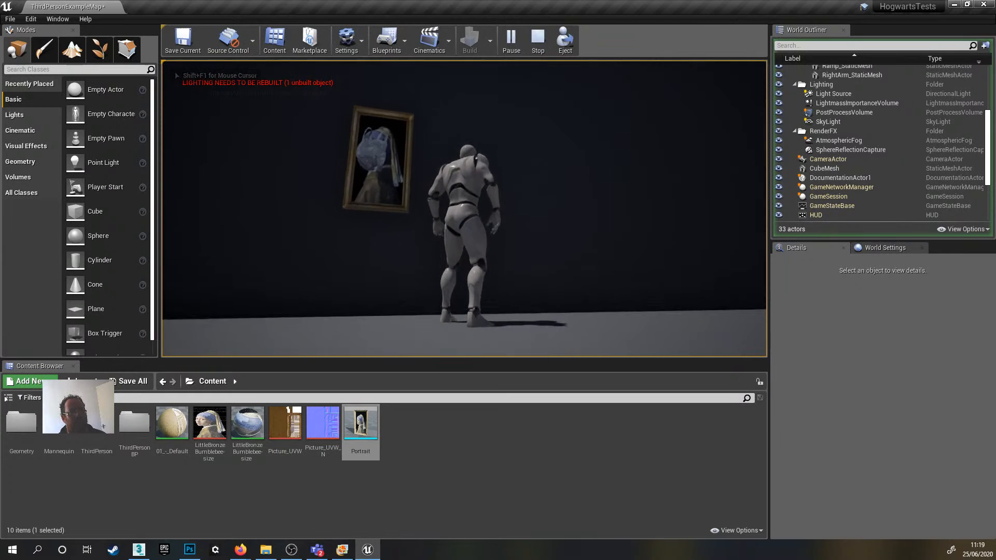
{"action": "key", "text": "w"}
{"action": "key", "text": "a"}
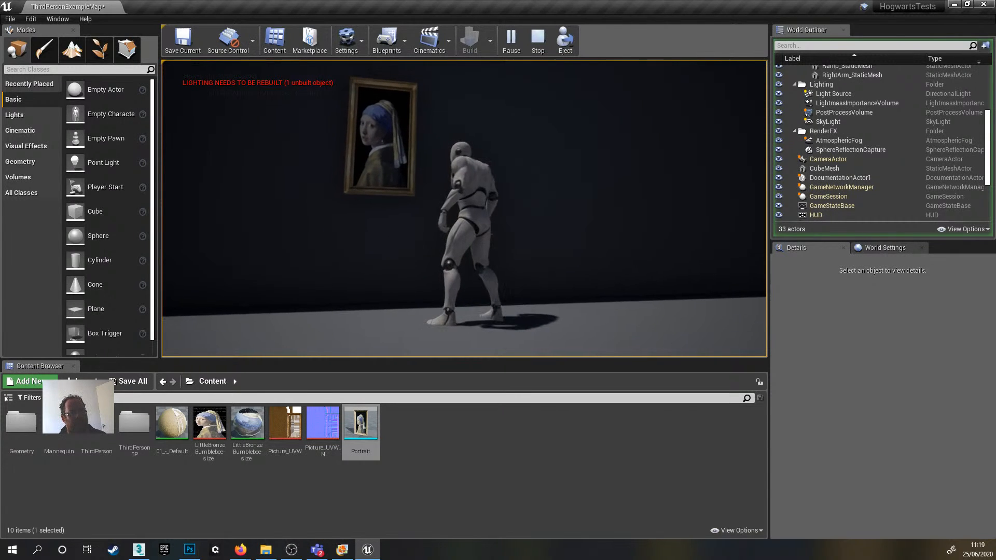
- Switch the running game to full screen and walk the character around the portrait to view its animation from several angles
{"action": "key", "text": "F11"}
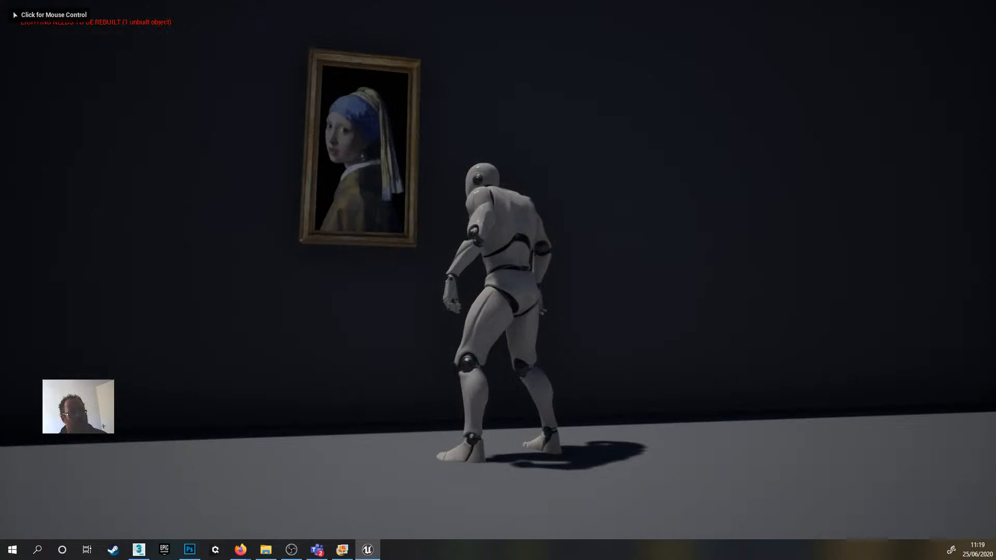
{"action": "left_click", "coordinate": [497, 280]}
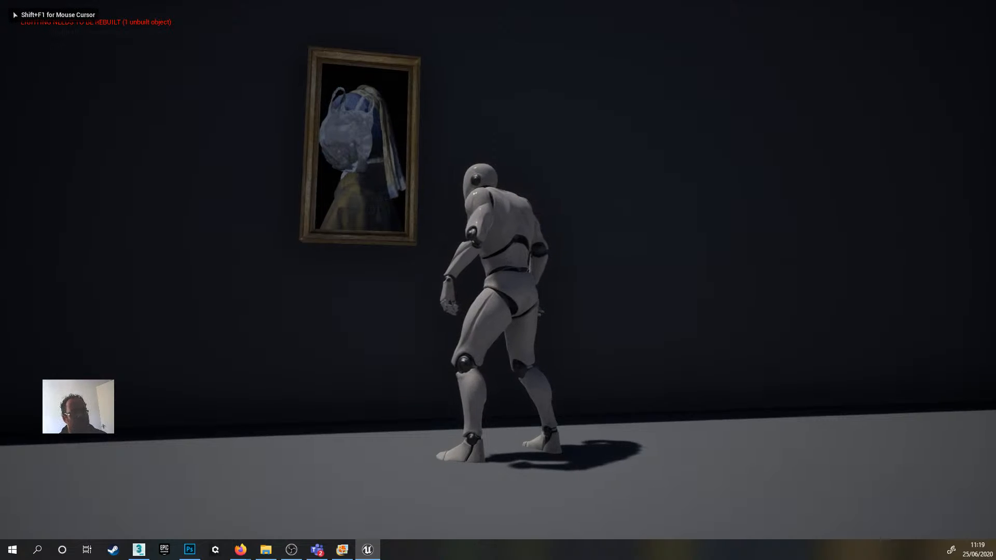
{"action": "key", "text": "a"}
{"action": "key", "text": "a"}
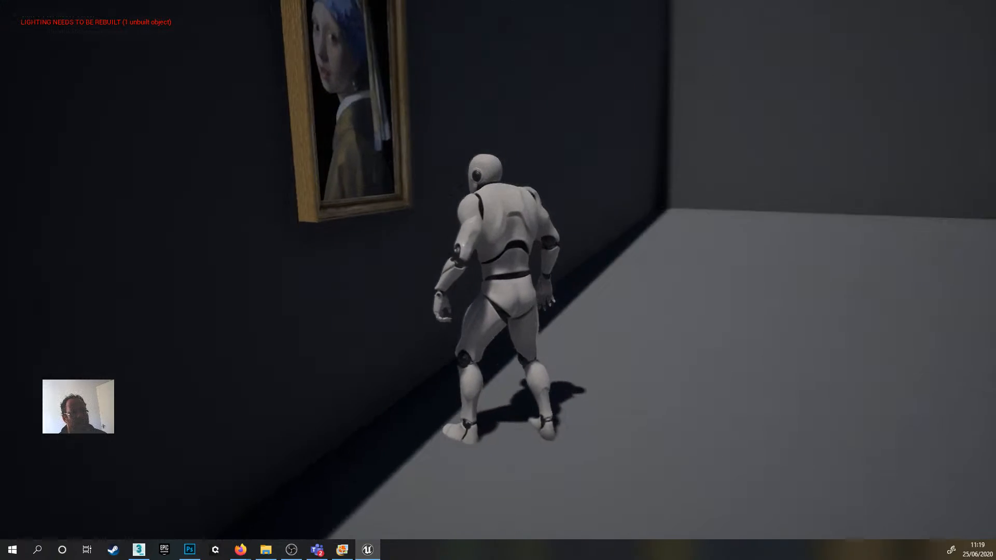
{"action": "key", "text": "a"}
{"action": "key", "text": "w"}
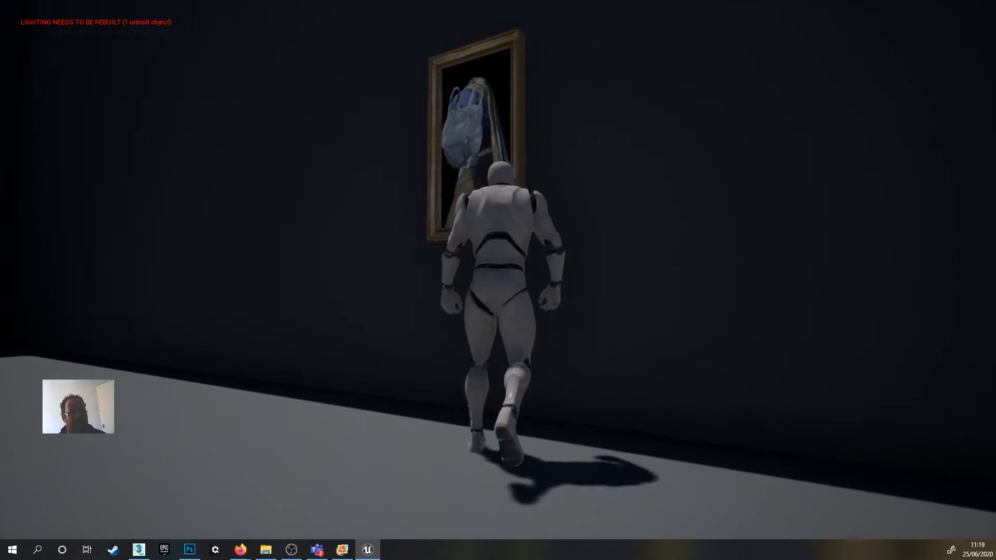
{"action": "key", "text": "a"}
{"action": "key", "text": "a"}
{"action": "key", "text": "s"}
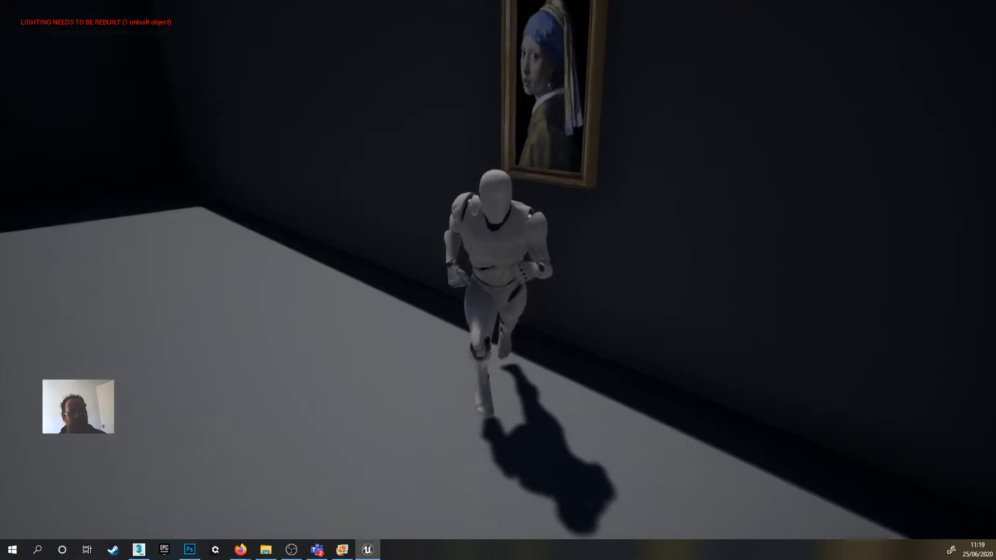
{"action": "key", "text": "a"}
{"action": "key", "text": "w"}
{"action": "key", "text": "d"}
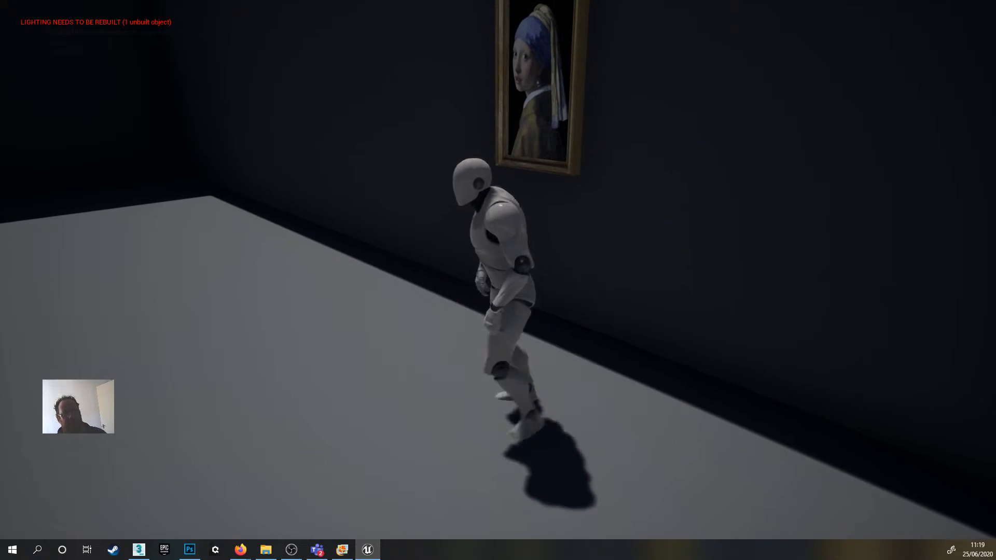
- Stop the game, duplicate the Portrait mesh in the Content folder as Portrait1, and open the copy to view its two material slots
{"action": "key", "text": "Escape"}
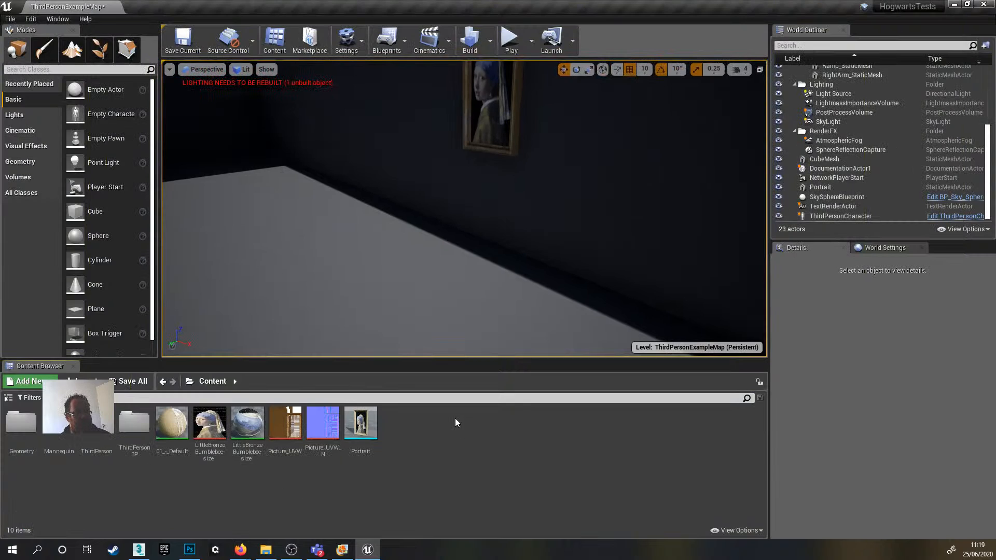
{"action": "right_click", "coordinate": [360, 424]}
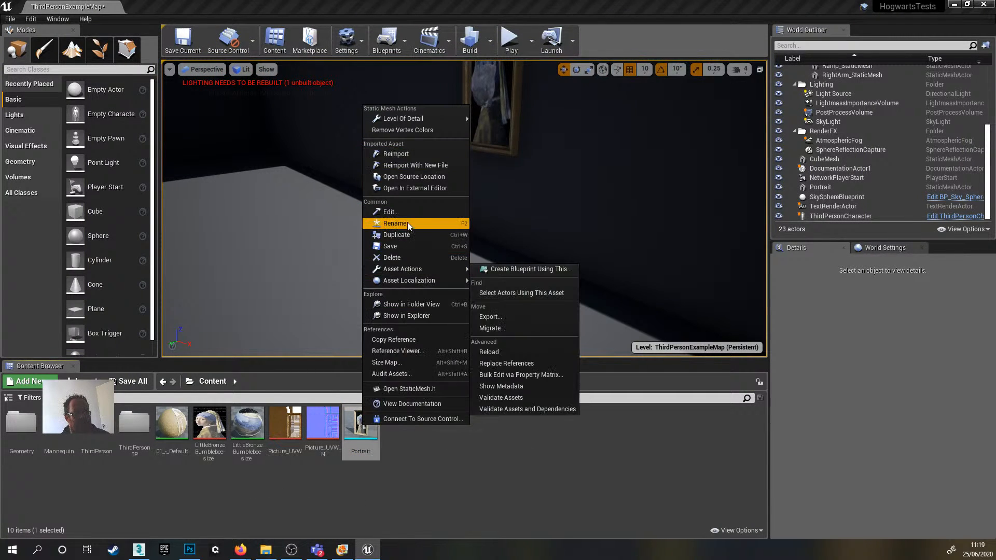
{"action": "left_click", "coordinate": [397, 235]}
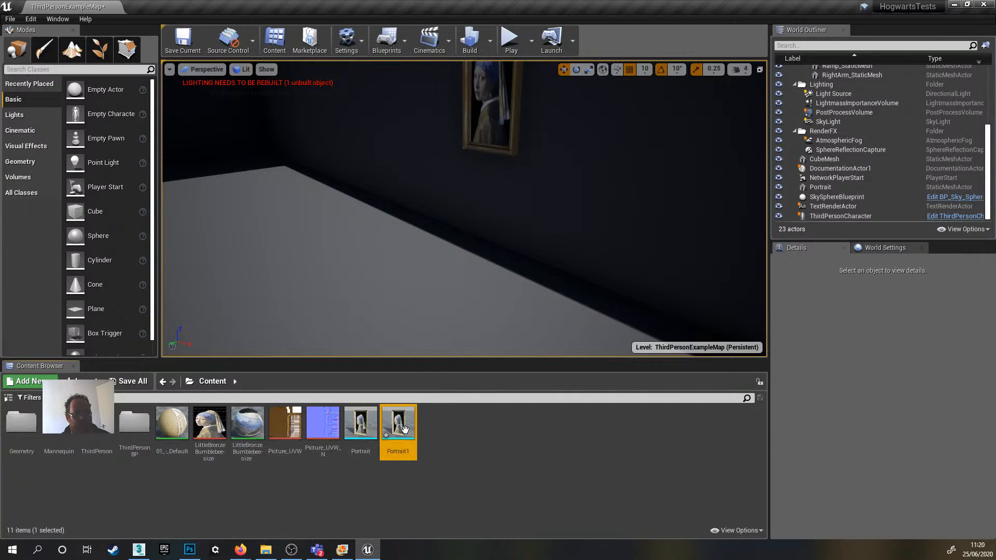
{"action": "double_click", "coordinate": [405, 429]}
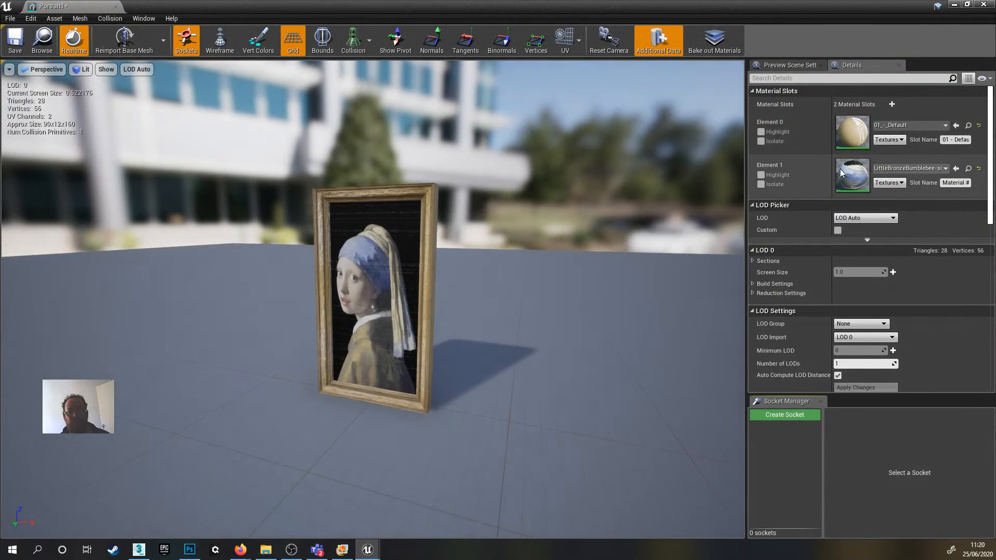
{"action": "left_click", "coordinate": [956, 5]}
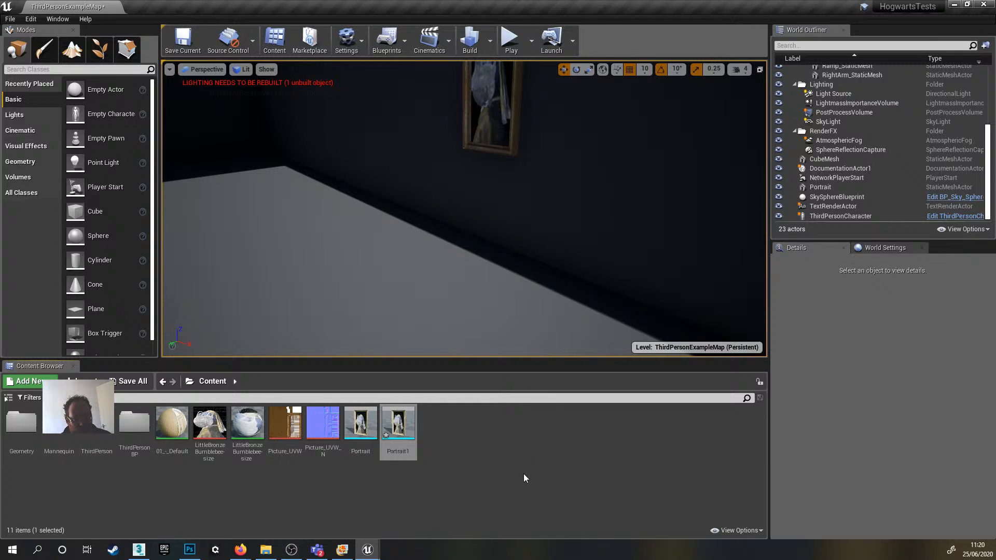
- Place Portrait1 on the dark wall beside the first portrait at Y -1450, Z 220, and scale it uniformly to 0.5
{"action": "right_click_drag", "start_coordinate": [467, 233], "coordinate": [545, 197]}
{"action": "key", "text": "w"}
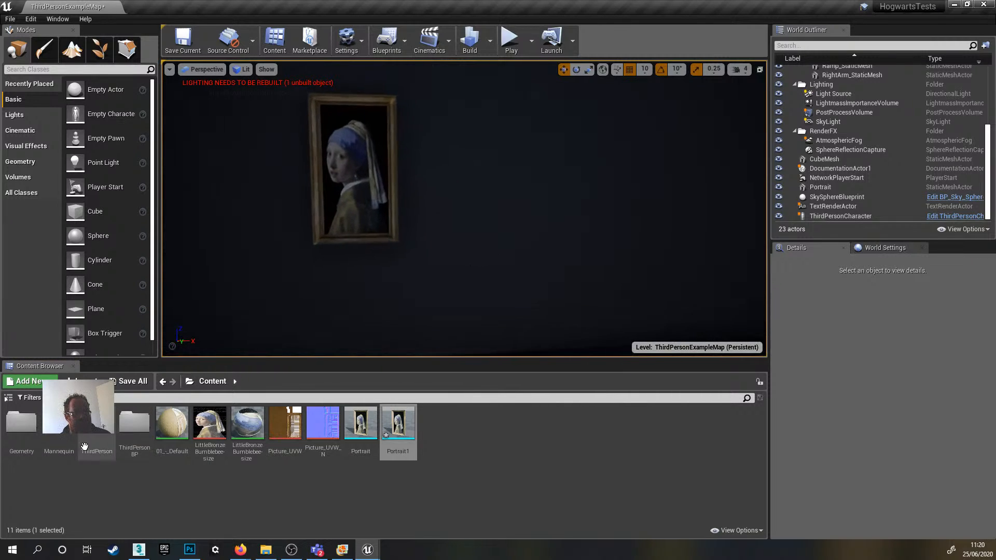
{"action": "left_click_drag", "start_coordinate": [397, 424], "coordinate": [454, 298]}
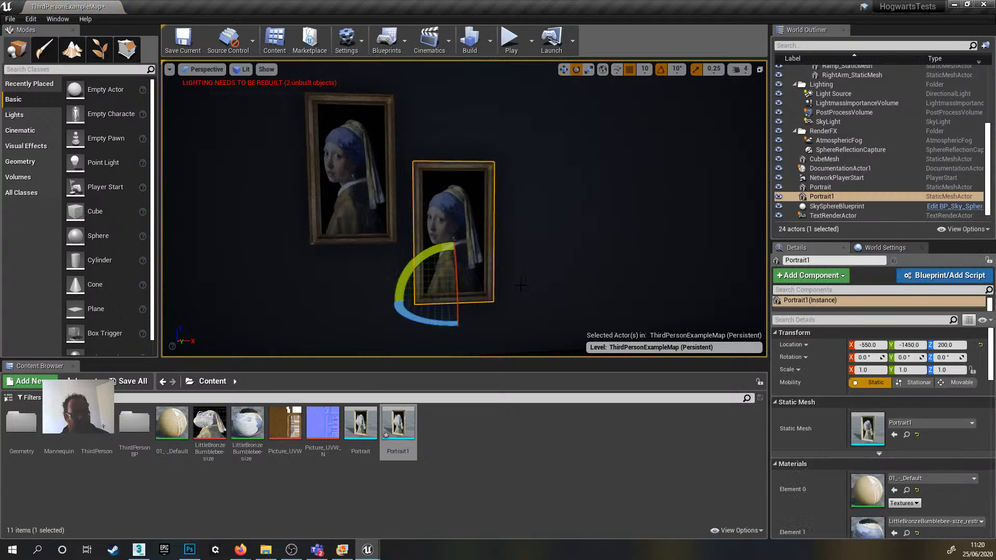
{"action": "key", "text": "r"}
{"action": "left_click_drag", "start_coordinate": [454, 299], "coordinate": [448, 256]}
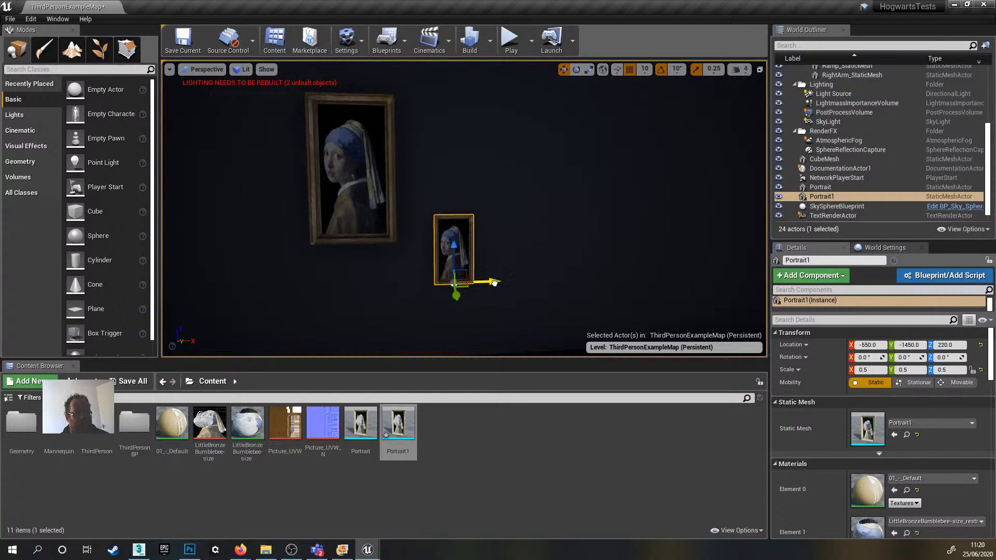
{"action": "left_click_drag", "start_coordinate": [493, 283], "coordinate": [476, 282]}
{"action": "left_click", "coordinate": [574, 244]}
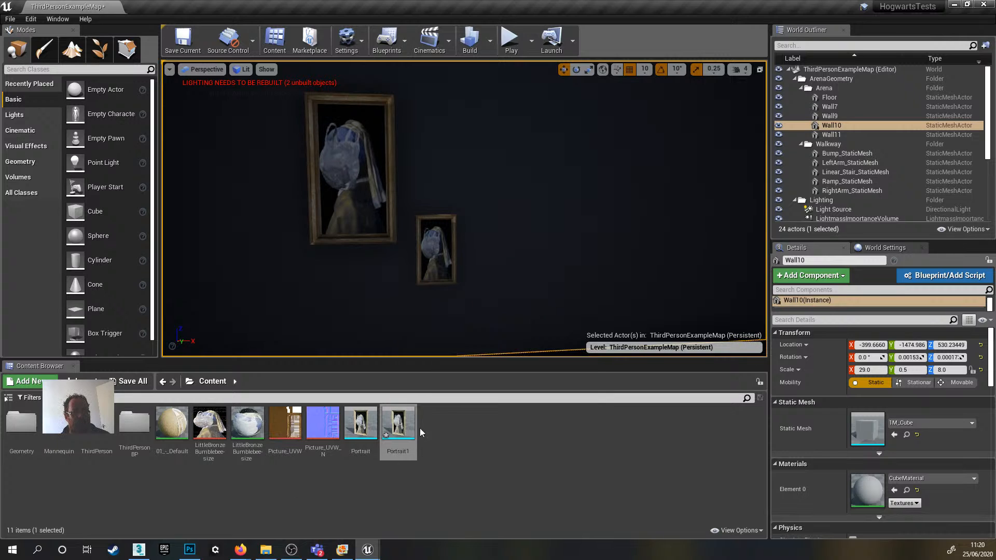
- Place another Portrait mesh on the wall at X -480, Y -1450, Z 300 and rotate it -90° on Y into landscape orientation
{"action": "left_click", "coordinate": [404, 424]}
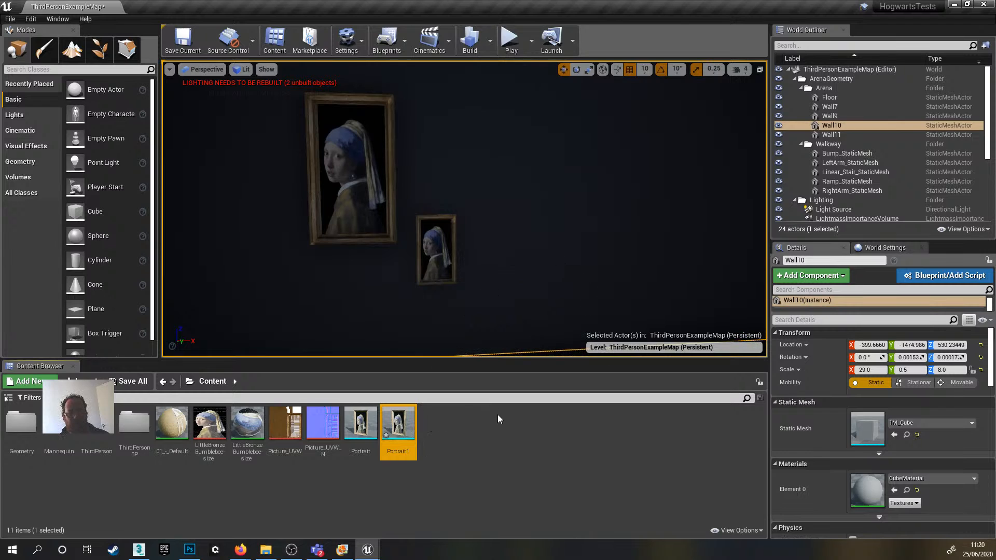
{"action": "left_click_drag", "start_coordinate": [361, 422], "coordinate": [556, 211]}
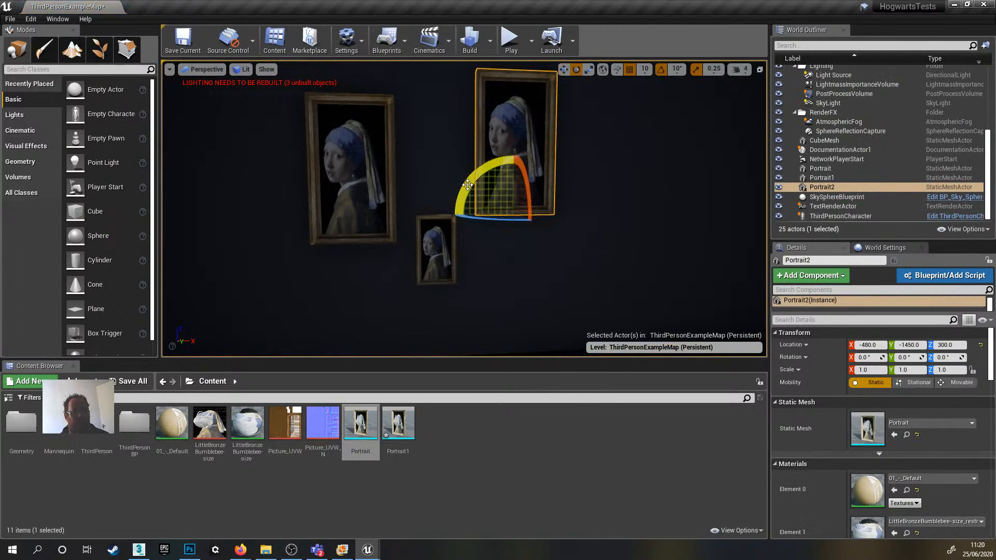
{"action": "left_click_drag", "start_coordinate": [467, 185], "coordinate": [493, 244]}
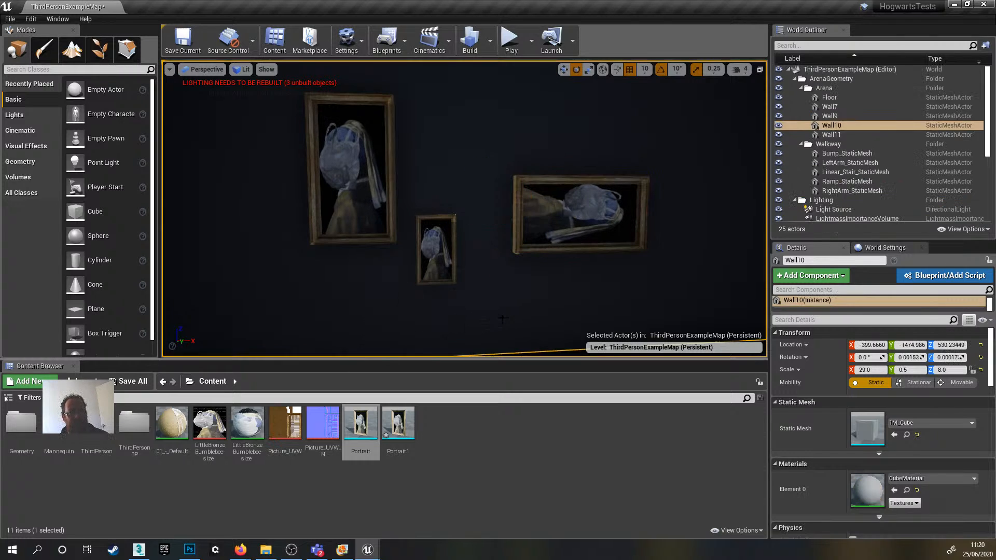
- Move the landscape portrait higher and farther along the wall to X -100, Y -1450, Z 590
{"action": "key", "text": "w"}
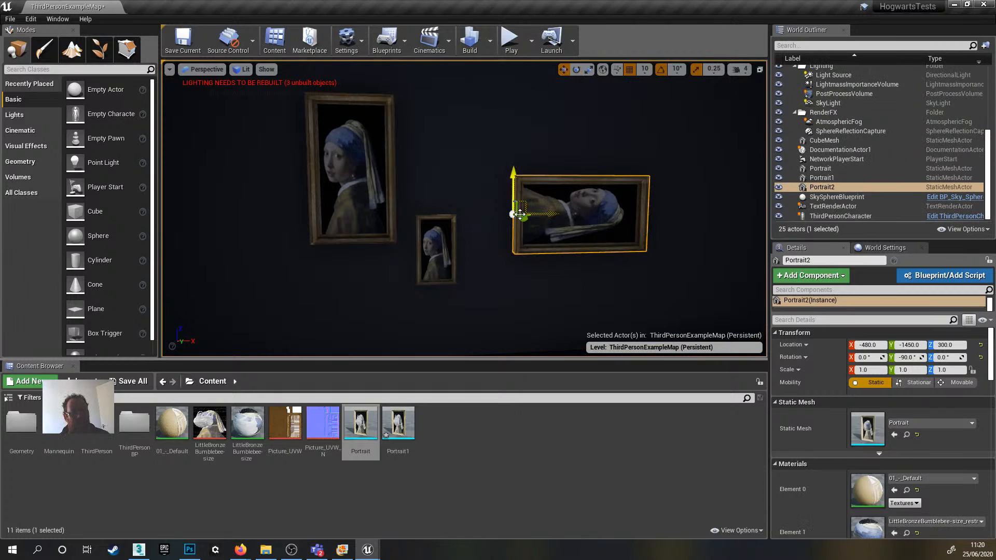
{"action": "left_click_drag", "start_coordinate": [548, 215], "coordinate": [662, 211]}
{"action": "scroll", "coordinate": [535, 262], "scroll_direction": "down", "scroll_amount": 5}
{"action": "left_click_drag", "start_coordinate": [629, 173], "coordinate": [624, 95]}
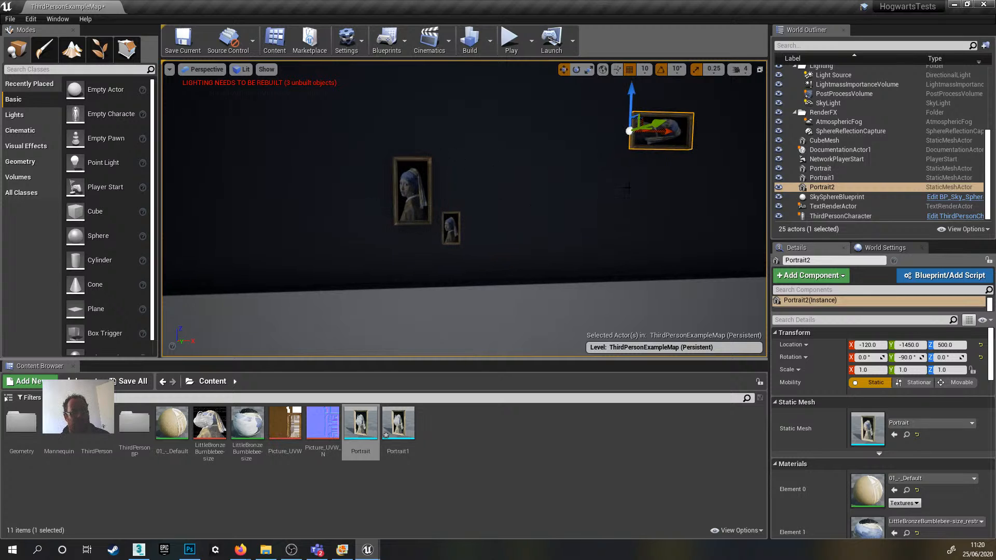
{"action": "right_click_drag", "start_coordinate": [628, 189], "coordinate": [635, 174]}
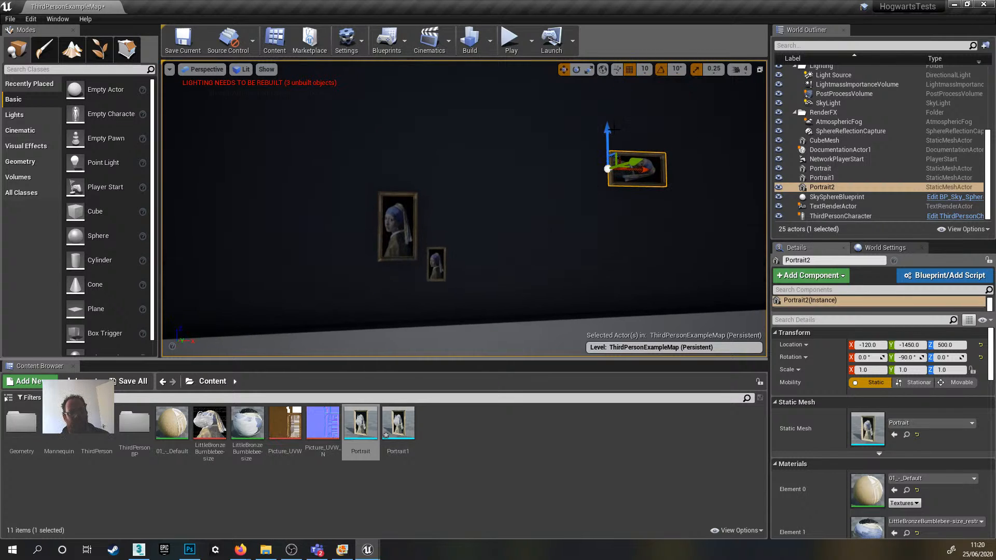
{"action": "left_click_drag", "start_coordinate": [615, 127], "coordinate": [618, 108]}
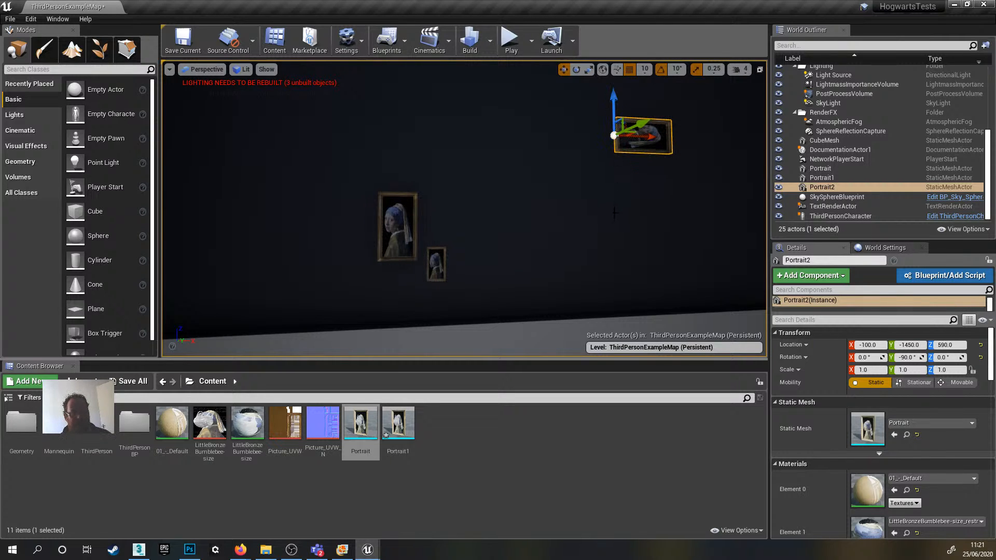
{"action": "right_click_drag", "start_coordinate": [614, 213], "coordinate": [630, 206]}
{"action": "left_click", "coordinate": [569, 232]}
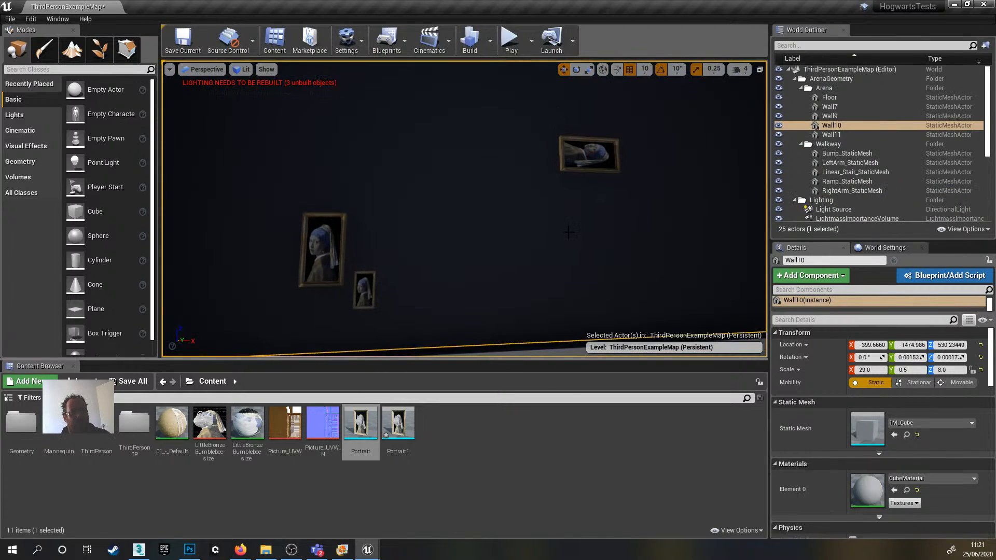
- Examine the arrangement of portraits on the wall and compare it with the staircase reference photo Capture2.PNG
{"action": "key", "text": "s"}
{"action": "right_click_drag", "start_coordinate": [568, 232], "coordinate": [535, 245]}
{"action": "key", "text": "w"}
{"action": "key", "text": "s"}
{"action": "key", "text": "d"}
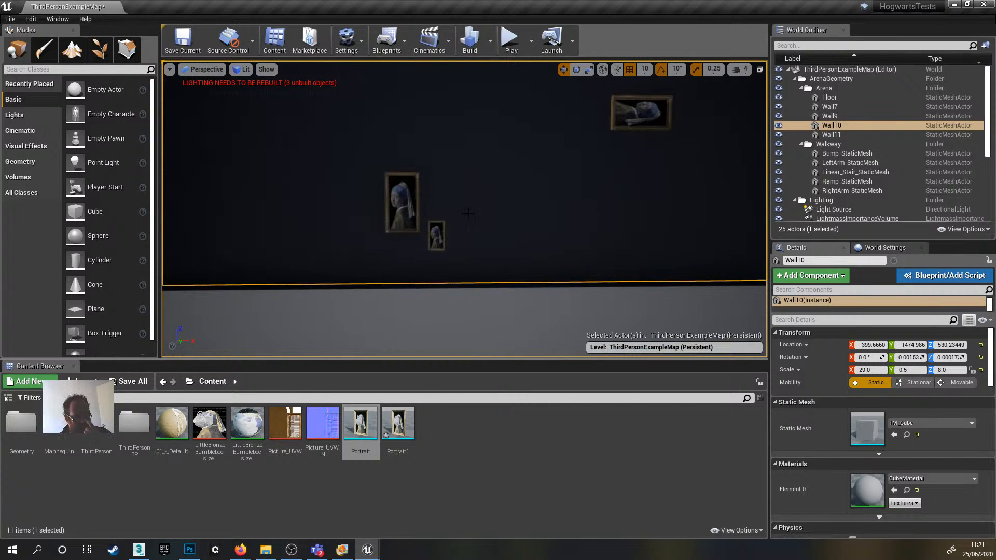
{"action": "right_click_drag", "start_coordinate": [468, 213], "coordinate": [440, 216]}
{"action": "key", "text": "w"}
{"action": "key", "text": "s"}
{"action": "key", "text": "w"}
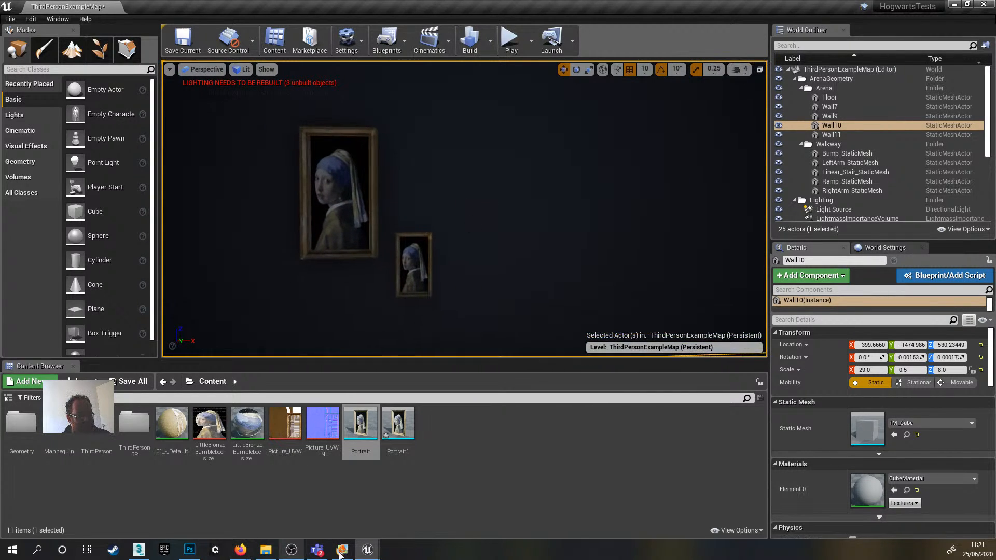
{"action": "left_click", "coordinate": [341, 551]}
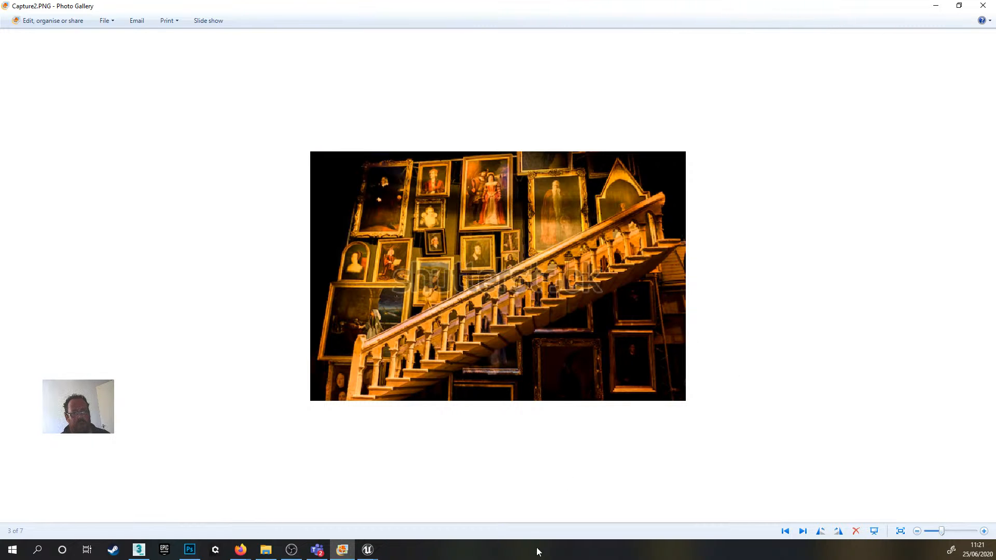
{"action": "left_click", "coordinate": [934, 7]}
- Lower the viewport camera speed to 1 and examine the large portrait's frame corner and picture up close
{"action": "key", "text": "s"}
{"action": "mouse_move", "coordinate": [458, 211]}
{"action": "right_mouse_down"}
{"action": "mouse_move", "coordinate": [433, 228]}
{"action": "mouse_move", "coordinate": [487, 200]}
{"action": "mouse_move", "coordinate": [410, 217]}
{"action": "mouse_move", "coordinate": [407, 210]}
{"action": "mouse_move", "coordinate": [446, 214]}
{"action": "mouse_move", "coordinate": [358, 214]}
{"action": "mouse_move", "coordinate": [405, 213]}
{"action": "right_mouse_up"}
{"action": "key", "text": "w"}
{"action": "left_click", "coordinate": [739, 70]}
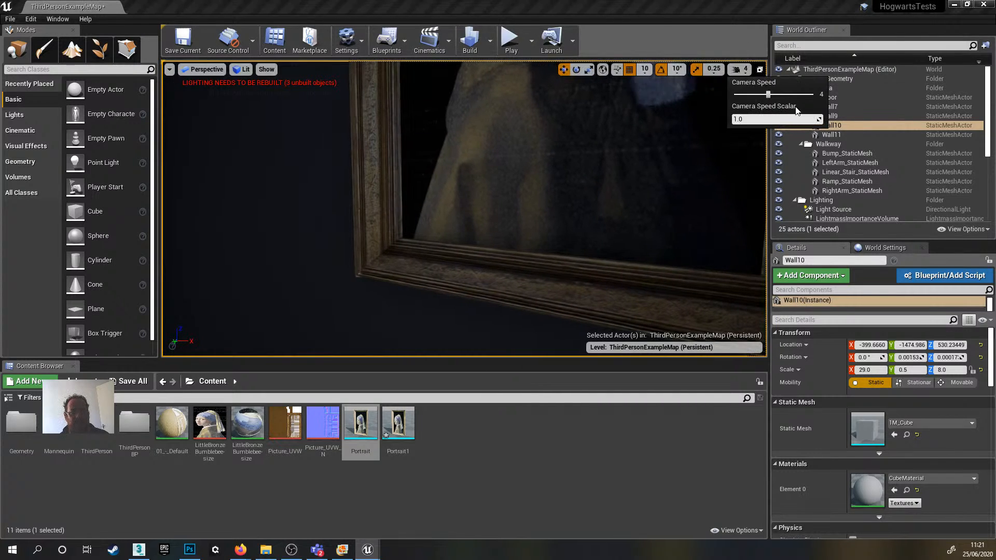
{"action": "left_click_drag", "start_coordinate": [768, 94], "coordinate": [740, 95]}
{"action": "mouse_move", "coordinate": [611, 166]}
{"action": "right_mouse_down"}
{"action": "mouse_move", "coordinate": [576, 181]}
{"action": "mouse_move", "coordinate": [569, 162]}
{"action": "mouse_move", "coordinate": [481, 173]}
{"action": "right_mouse_up"}
{"action": "key", "text": "w"}
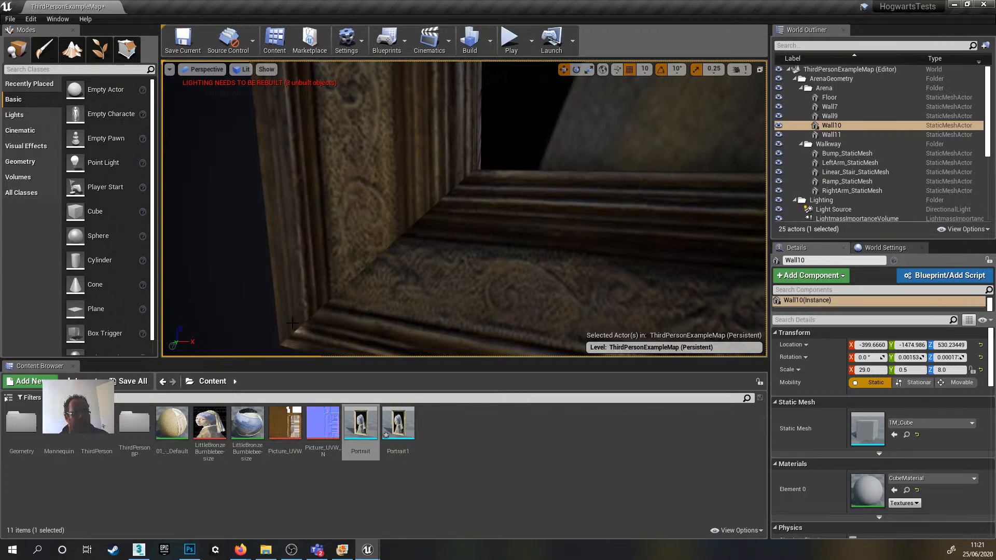
{"action": "scroll", "coordinate": [441, 252], "scroll_direction": "down", "scroll_amount": 3}
{"action": "scroll", "coordinate": [442, 251], "scroll_direction": "down", "scroll_amount": 10}
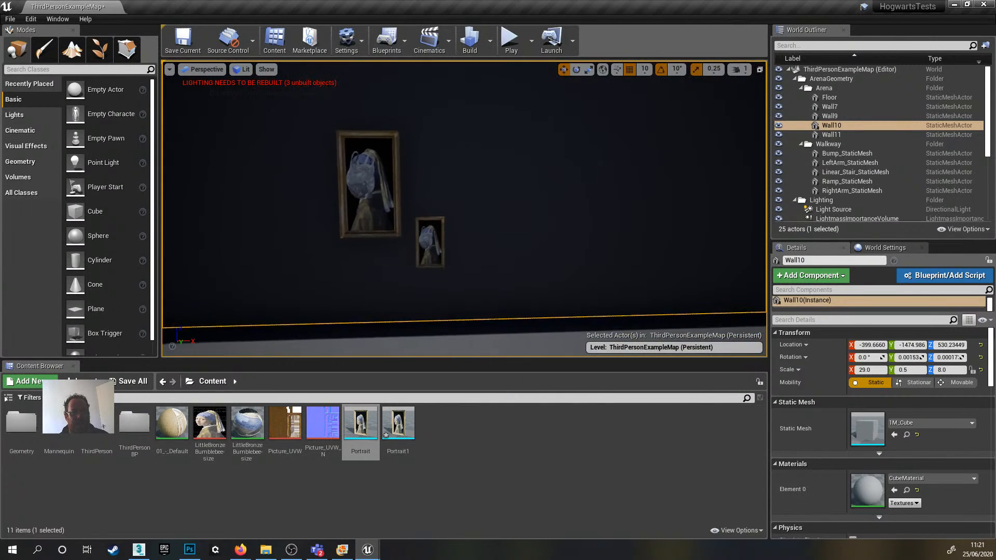
{"action": "mouse_move", "coordinate": [441, 251]}
{"action": "right_mouse_down"}
{"action": "mouse_move", "coordinate": [415, 223]}
{"action": "mouse_move", "coordinate": [415, 265]}
{"action": "mouse_move", "coordinate": [419, 186]}
{"action": "mouse_move", "coordinate": [441, 183]}
{"action": "mouse_move", "coordinate": [417, 241]}
{"action": "mouse_move", "coordinate": [423, 278]}
{"action": "mouse_move", "coordinate": [418, 263]}
{"action": "mouse_move", "coordinate": [473, 236]}
{"action": "right_mouse_up"}
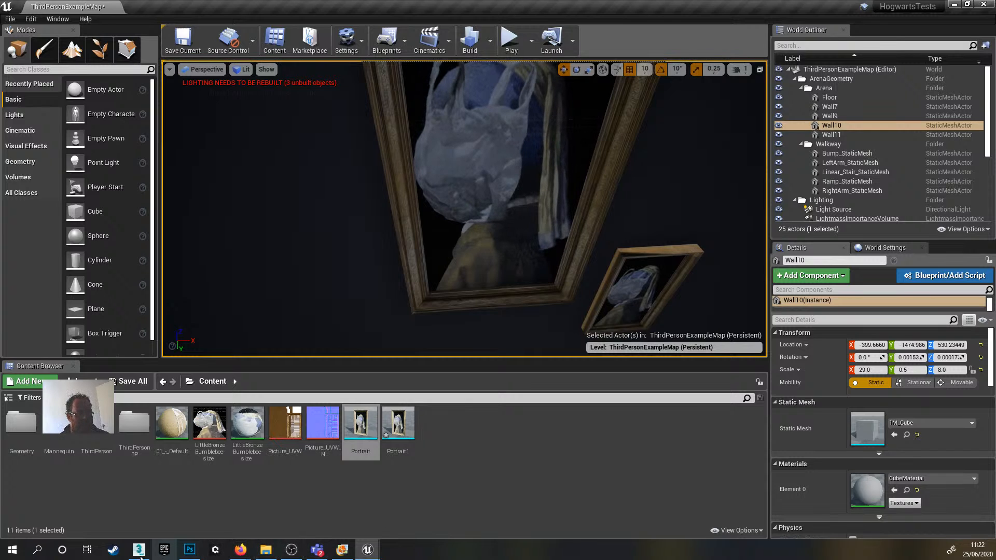
- Switch to 3ds Max and add an Unwrap UVW modifier to PictureFrame, keeping the picture face selected
{"action": "left_click", "coordinate": [141, 557]}
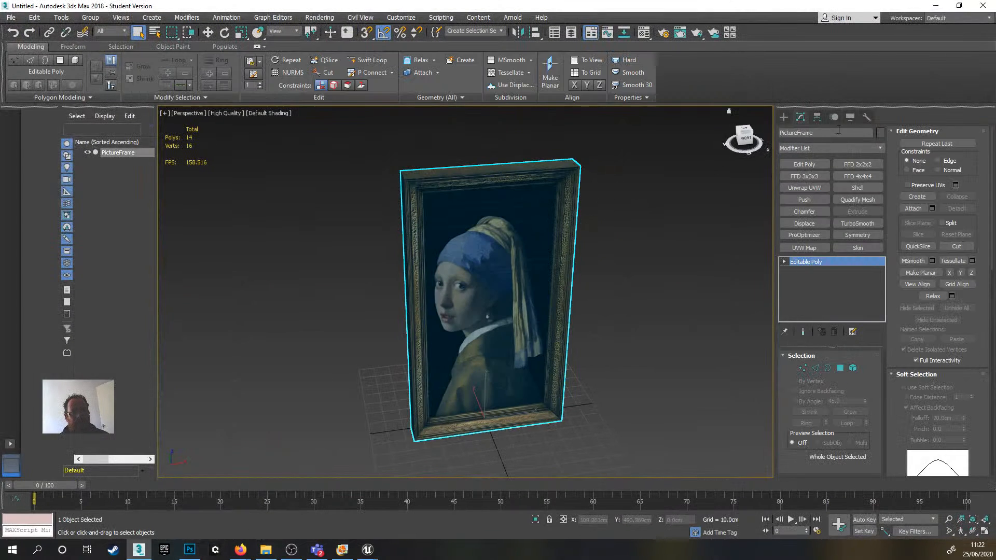
{"action": "left_click", "coordinate": [804, 189]}
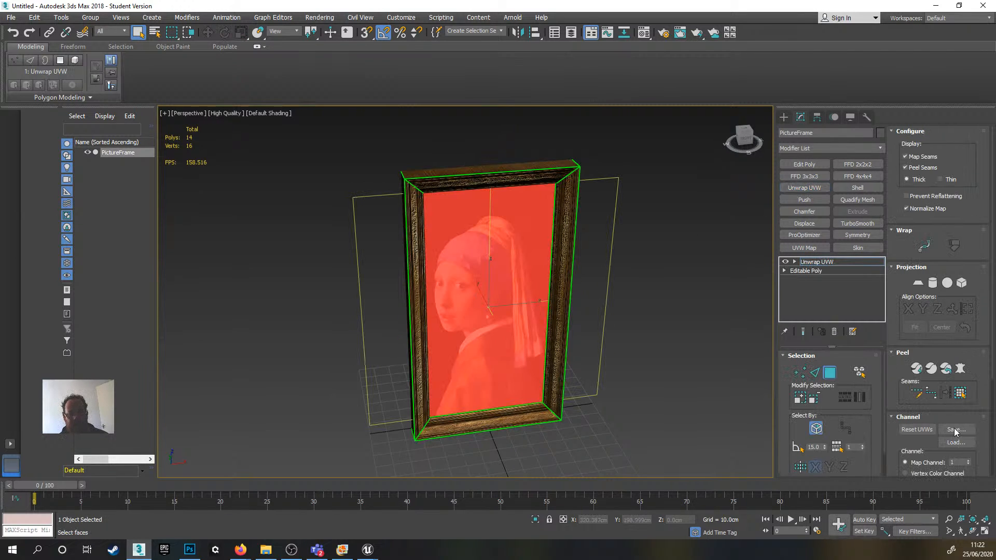
{"action": "scroll", "coordinate": [956, 431], "scroll_direction": "down", "scroll_amount": 3}
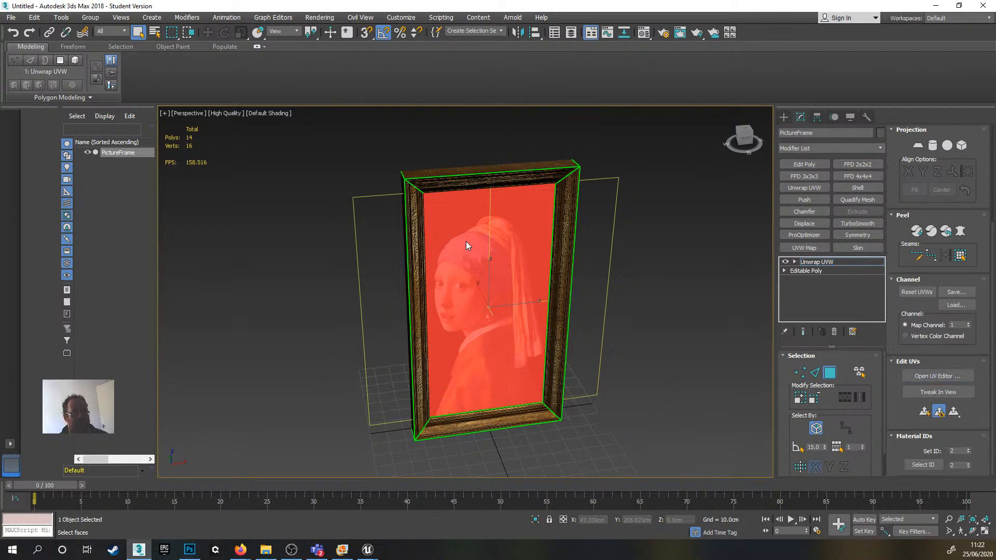
{"action": "key", "text": "ctrl+d"}
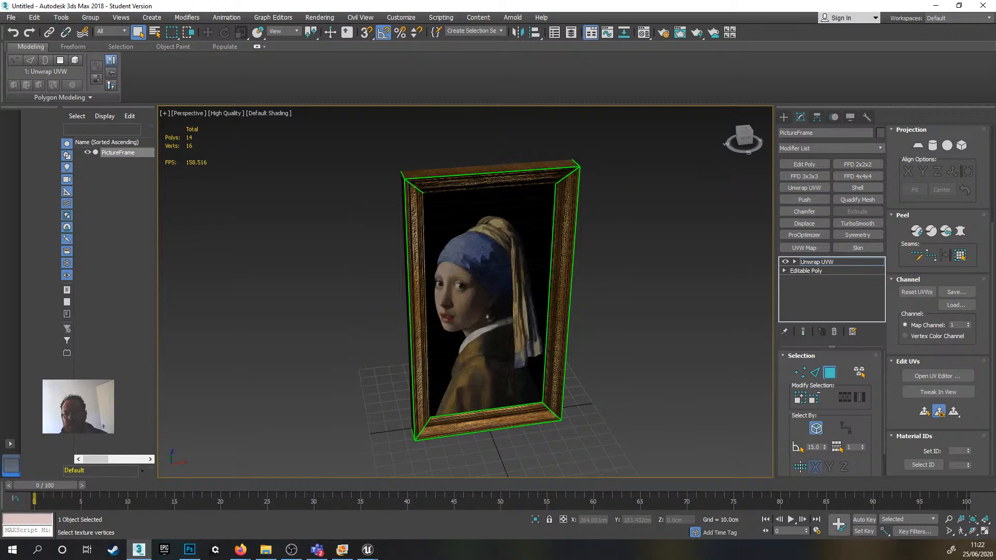
{"action": "key", "text": "ctrl+z"}
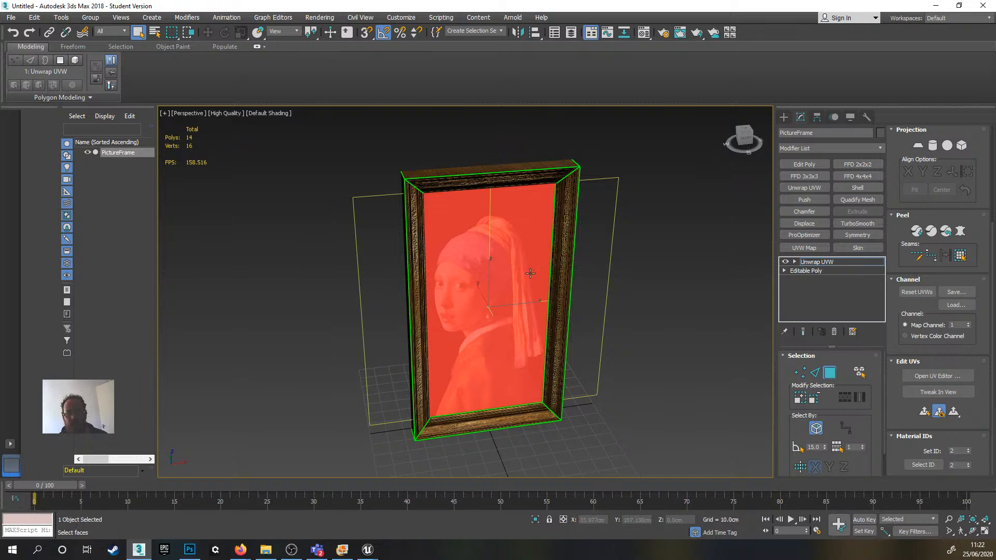
- Highlight the four front border faces of PictureFrame, clear the selection, and examine the framed picture from several angles and distances
{"action": "left_click", "coordinate": [566, 231]}
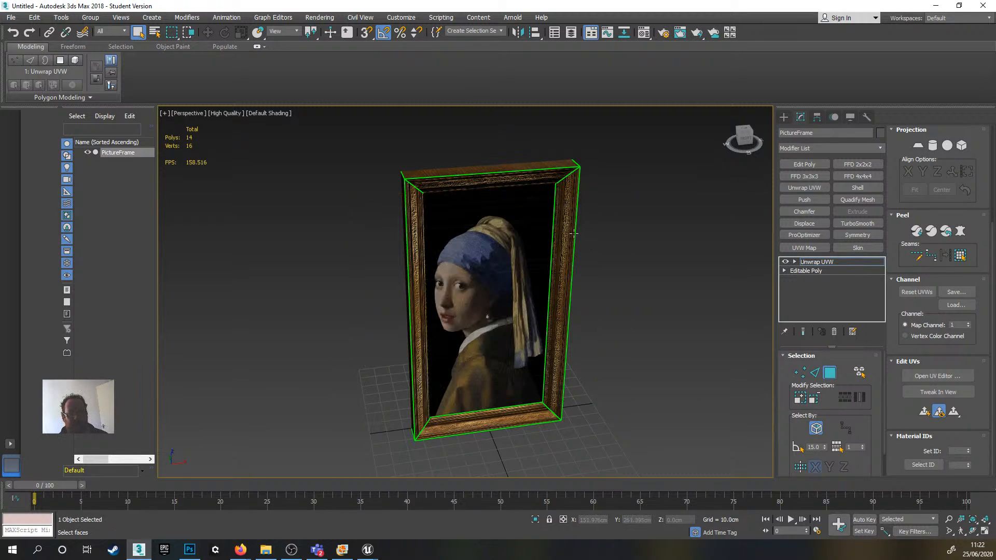
{"action": "left_click", "coordinate": [493, 188], "text": "ctrl"}
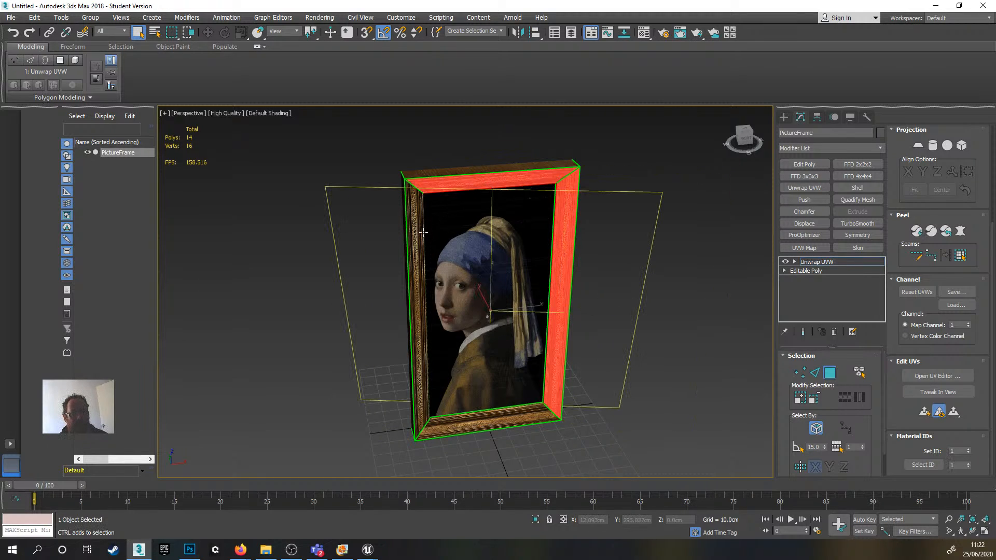
{"action": "left_click", "coordinate": [419, 234], "text": "ctrl"}
{"action": "left_click", "coordinate": [487, 420], "text": "ctrl"}
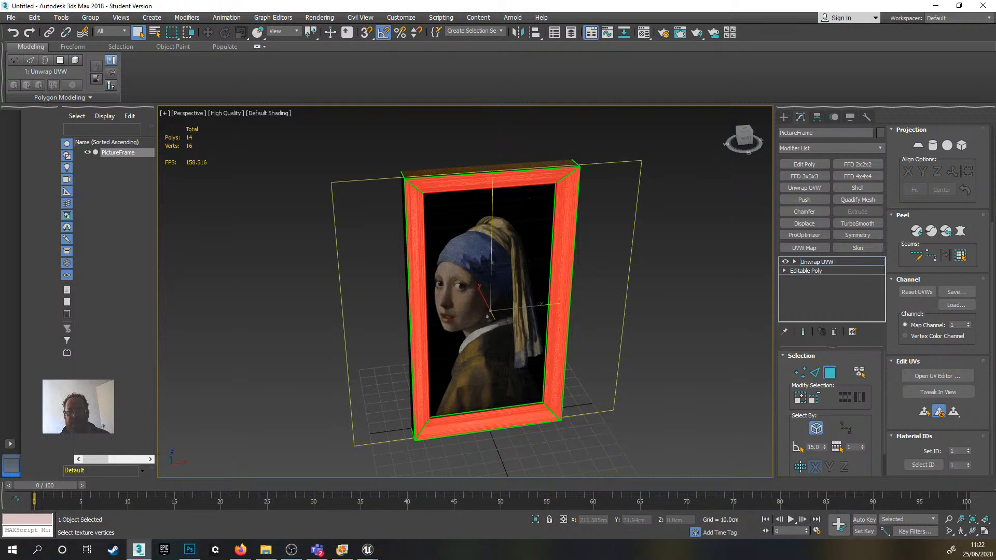
{"action": "key", "text": "alt"}
{"action": "middle_click_drag", "start_coordinate": [659, 296], "coordinate": [571, 249], "text": "alt"}
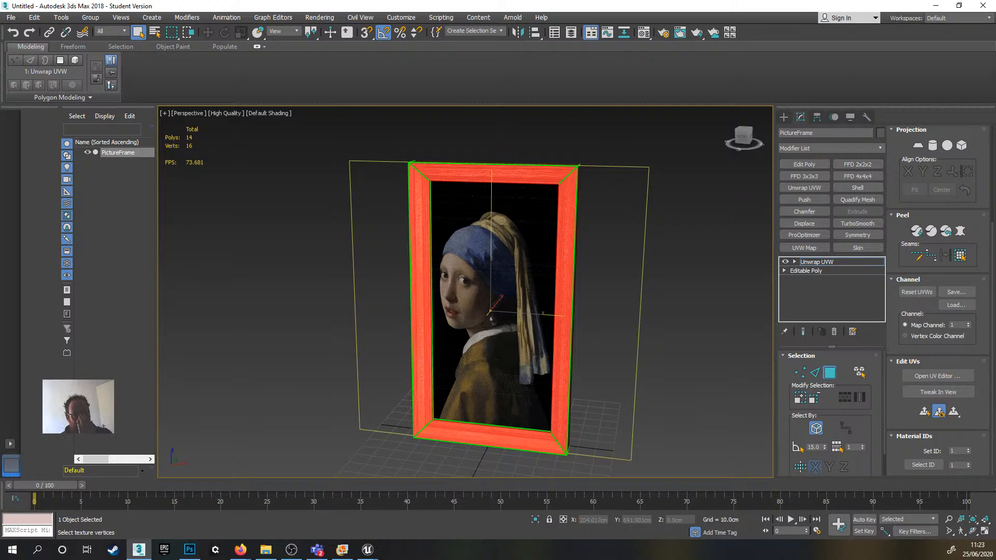
{"action": "key", "text": "ctrl+d"}
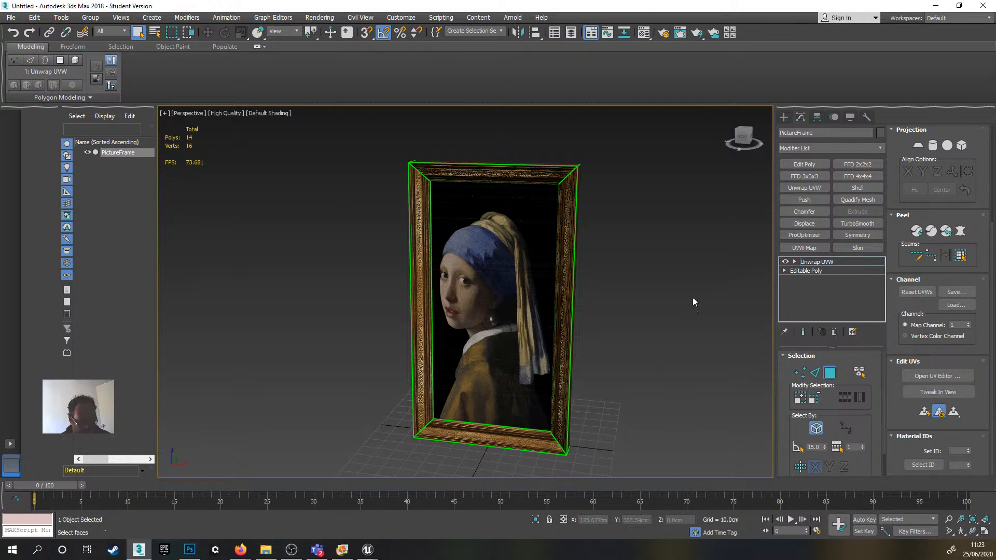
{"action": "middle_click_drag", "start_coordinate": [459, 250], "coordinate": [459, 272], "text": "alt"}
{"action": "scroll", "coordinate": [436, 231], "scroll_direction": "up", "scroll_amount": 5}
{"action": "middle_click_drag", "start_coordinate": [459, 272], "coordinate": [526, 300]}
{"action": "scroll", "coordinate": [526, 300], "scroll_direction": "down", "scroll_amount": 5}
{"action": "middle_click_drag", "start_coordinate": [605, 307], "coordinate": [484, 260]}
{"action": "middle_click_drag", "start_coordinate": [484, 259], "coordinate": [535, 301], "text": "alt"}
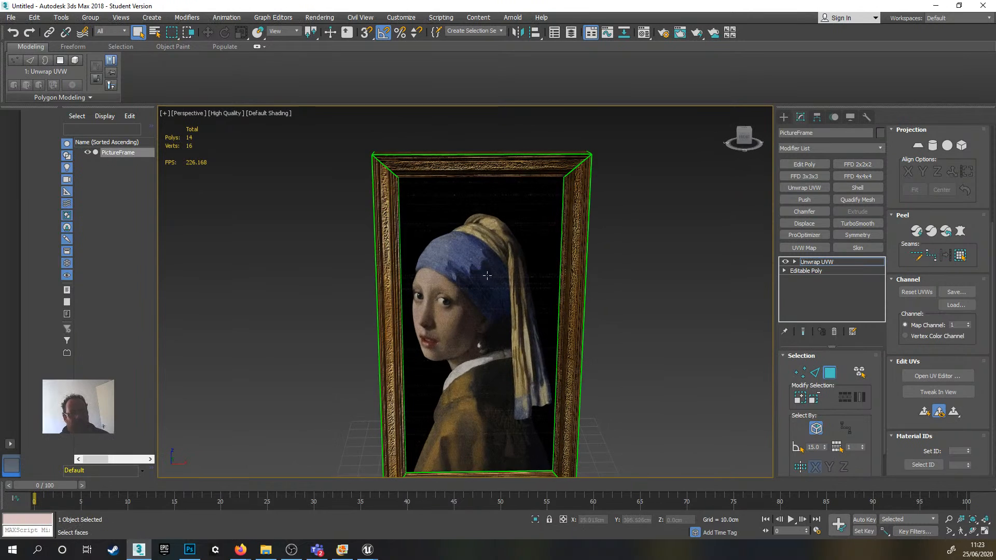